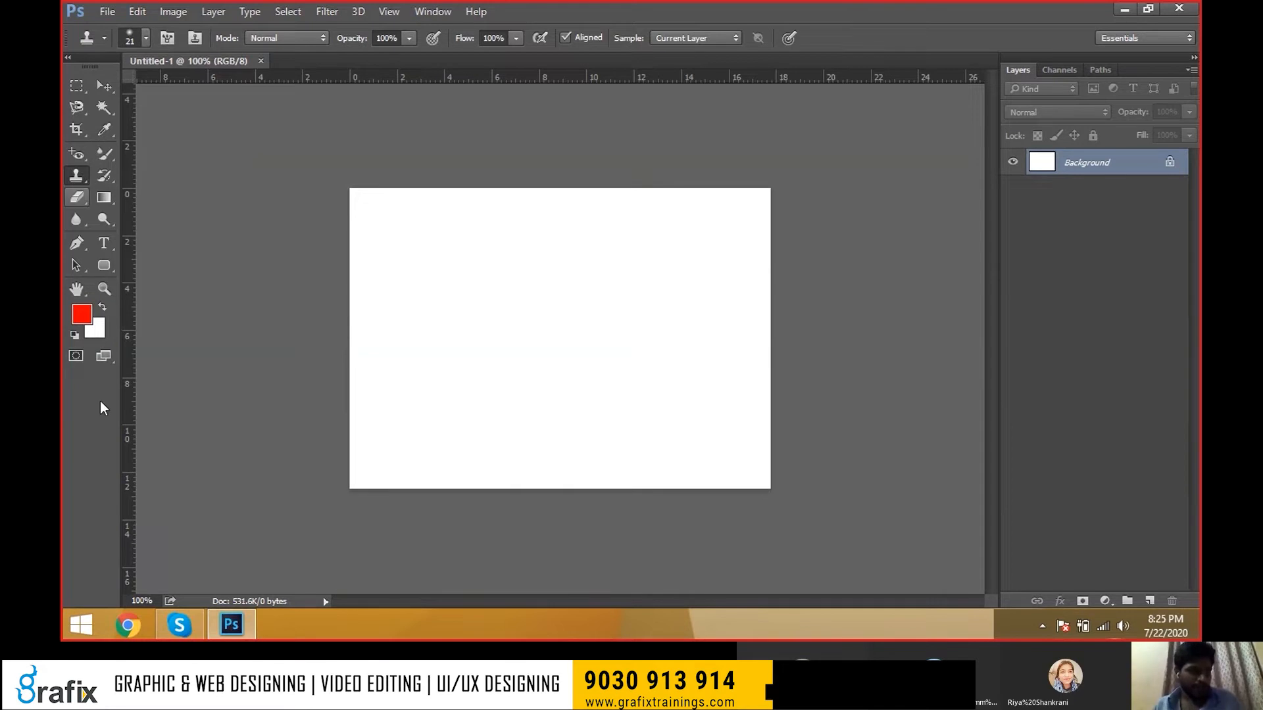
- Switch to Chrome and search Google Images for "damage photos"
left_click(128, 622)
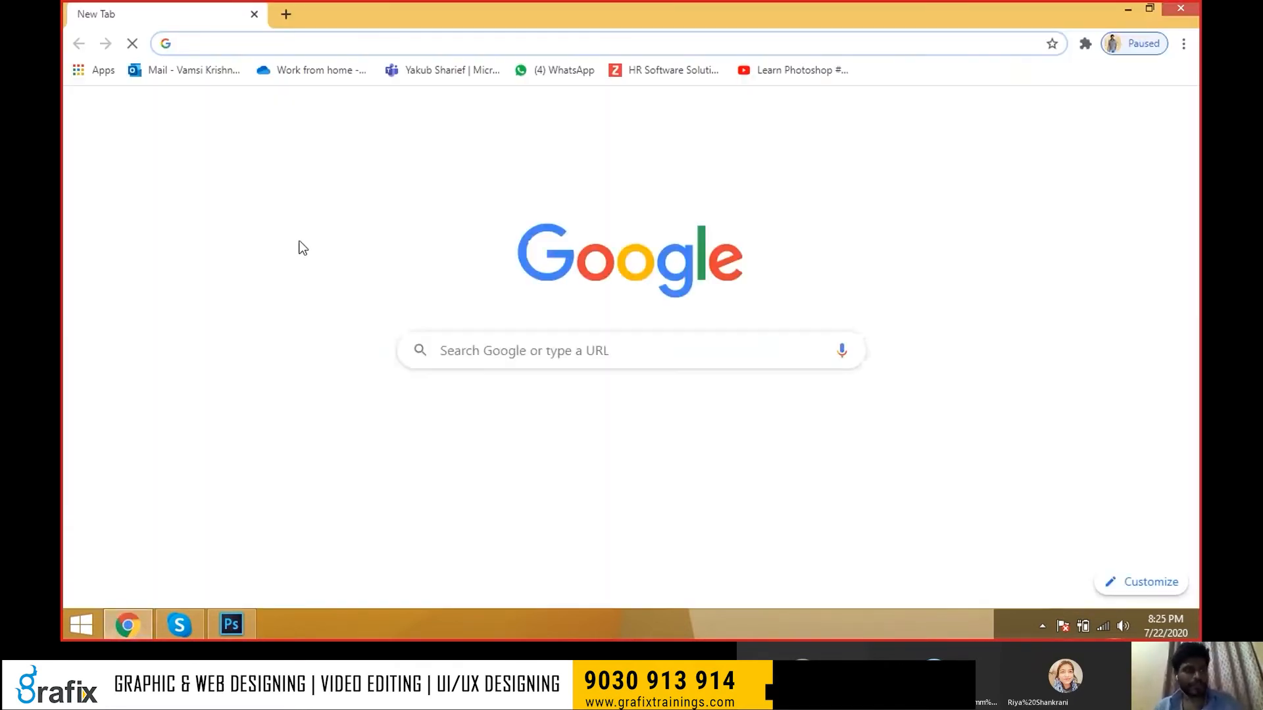
type("damag")
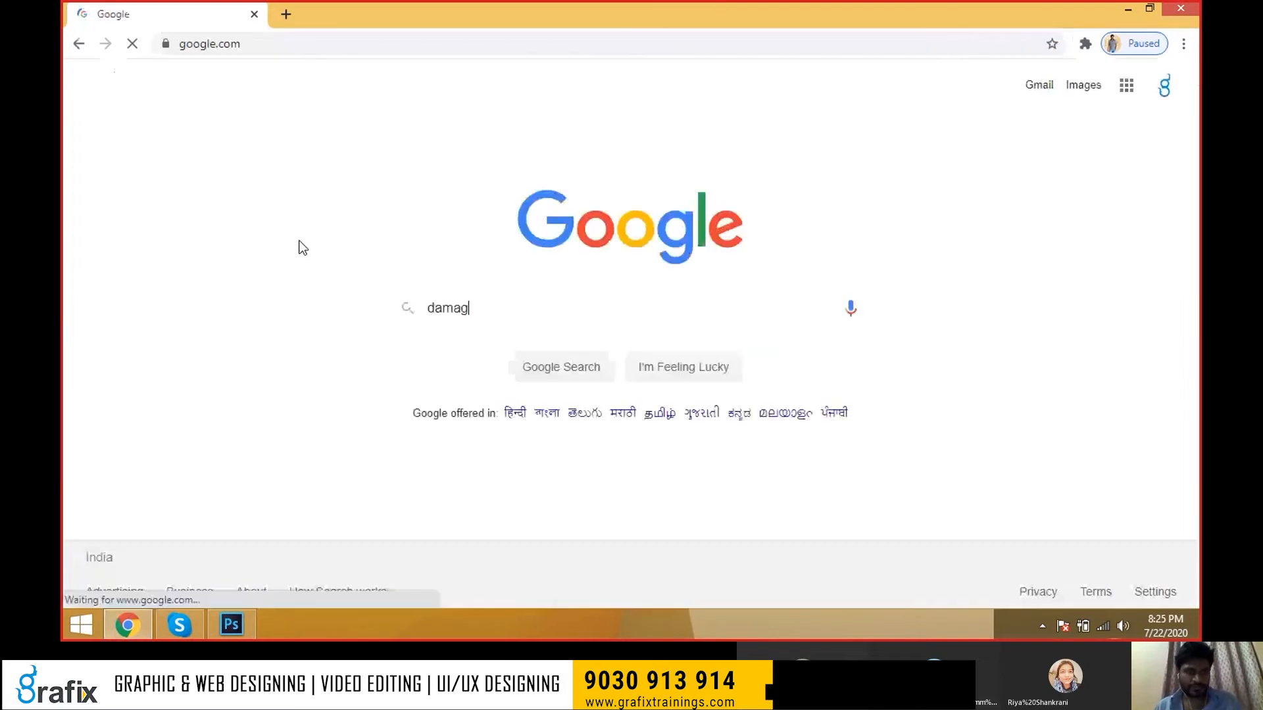
type("e pho")
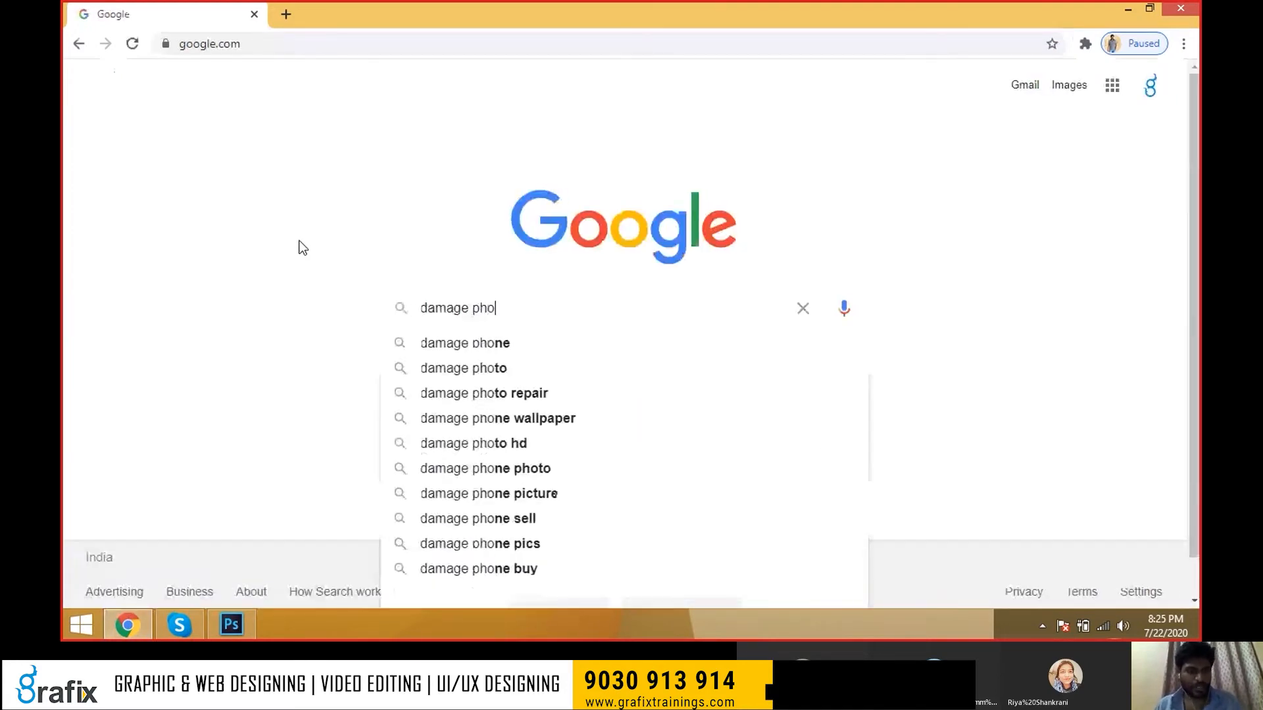
type("tos")
key("Return")
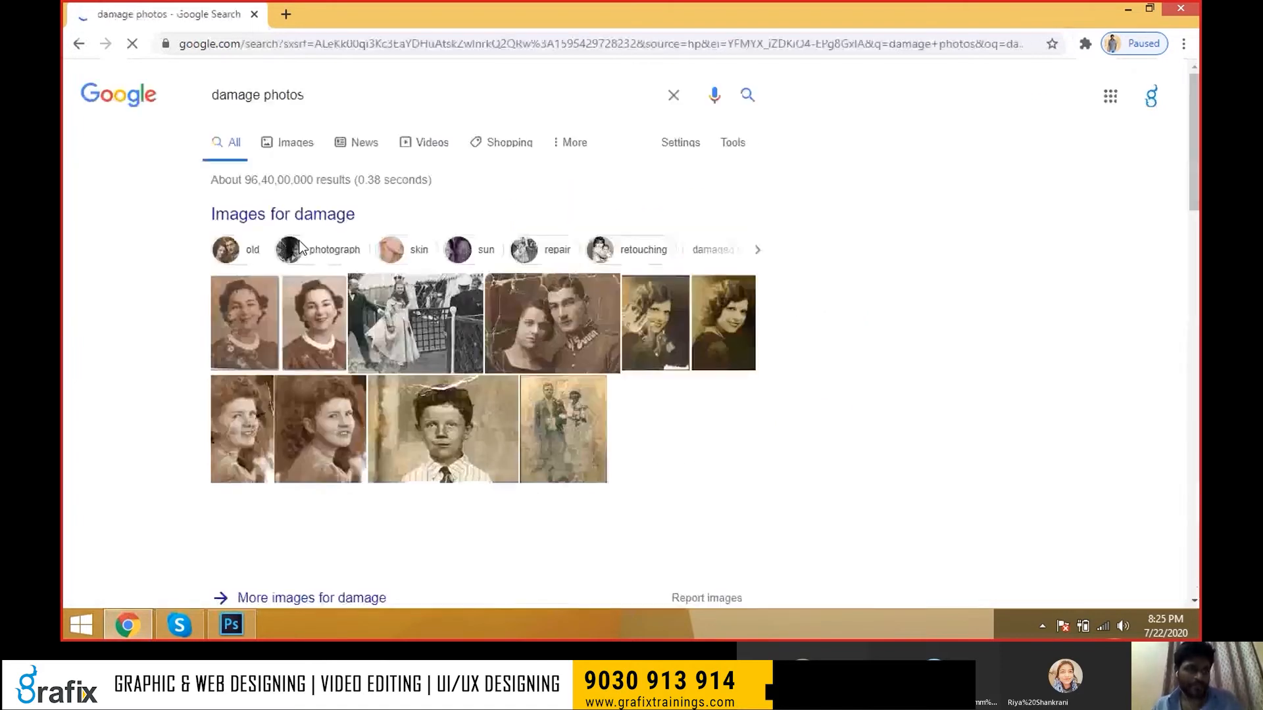
left_click(306, 155)
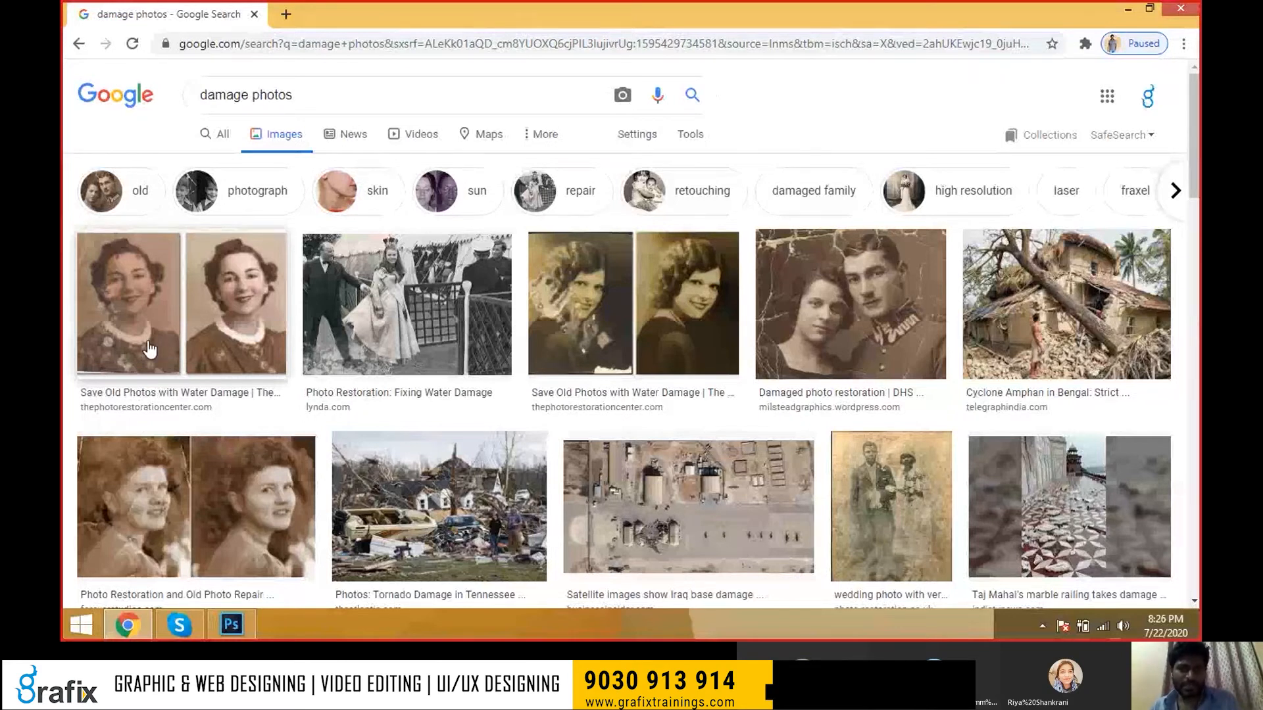
- Browse the image results and open the preview of the cracked sepia couple portrait titled "Damaged photo restoration"
scroll(685, 330, "down", 4)
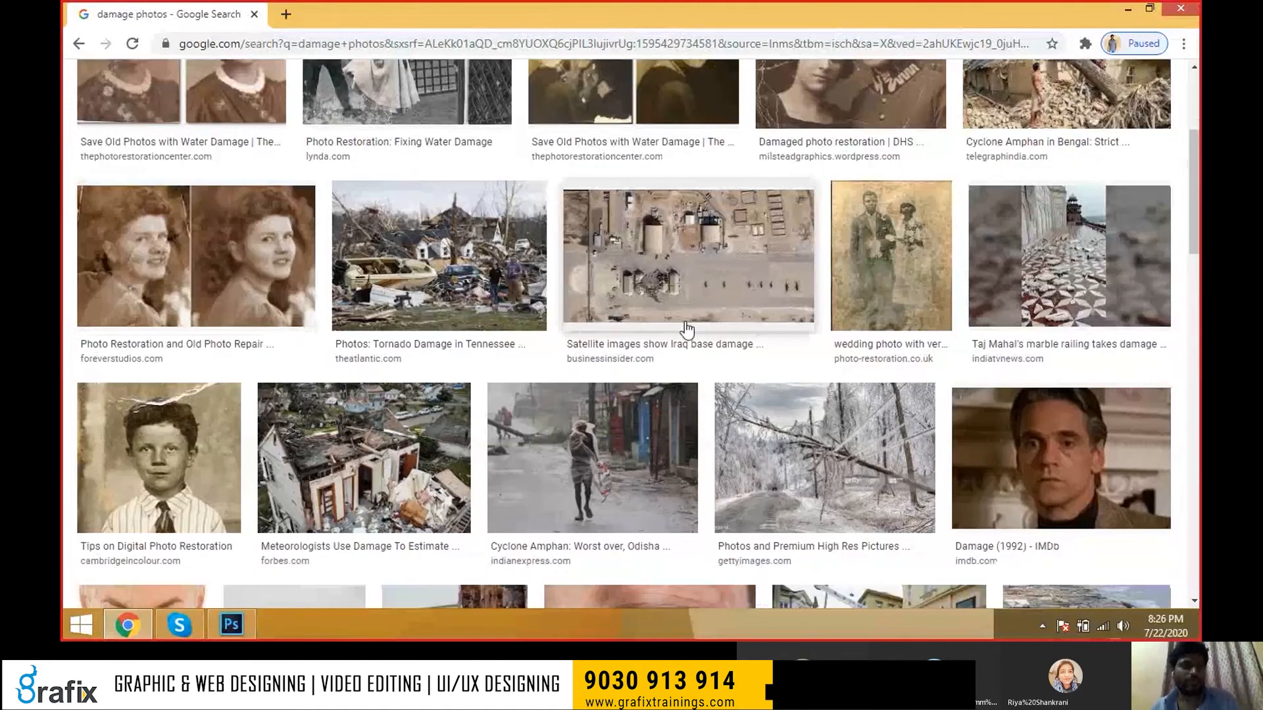
scroll(686, 329, "up", 4)
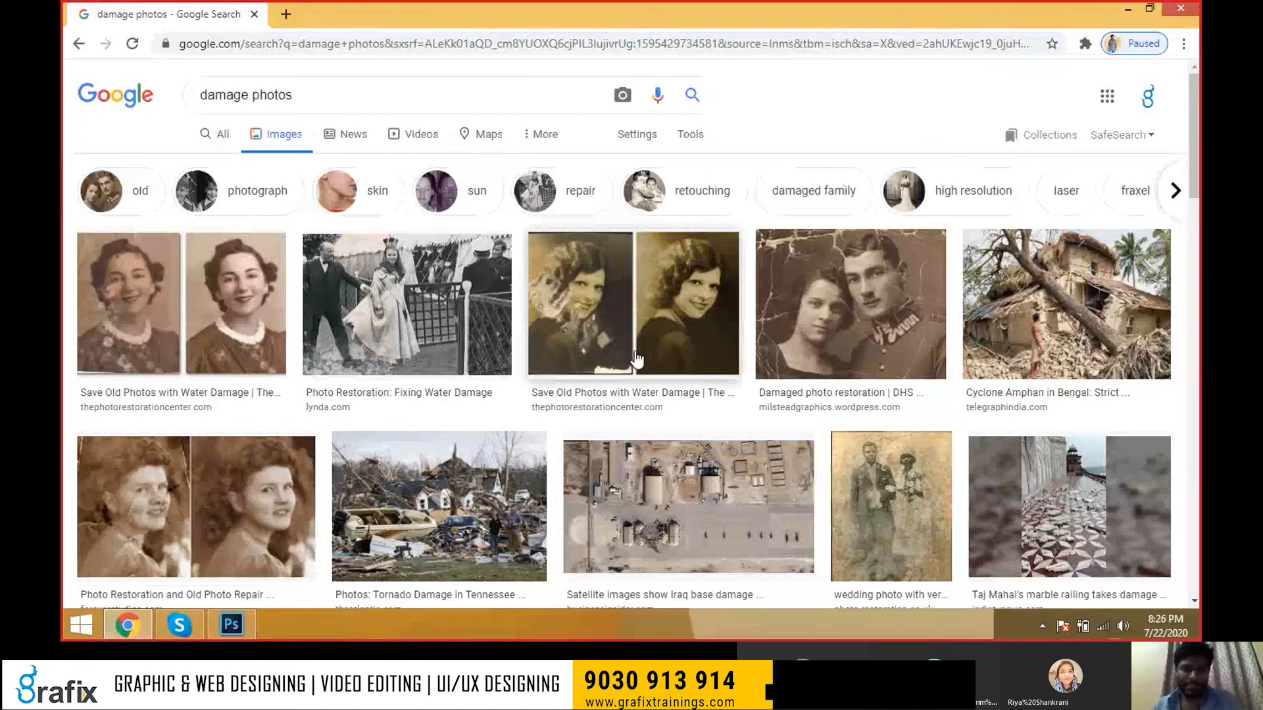
left_click(908, 306)
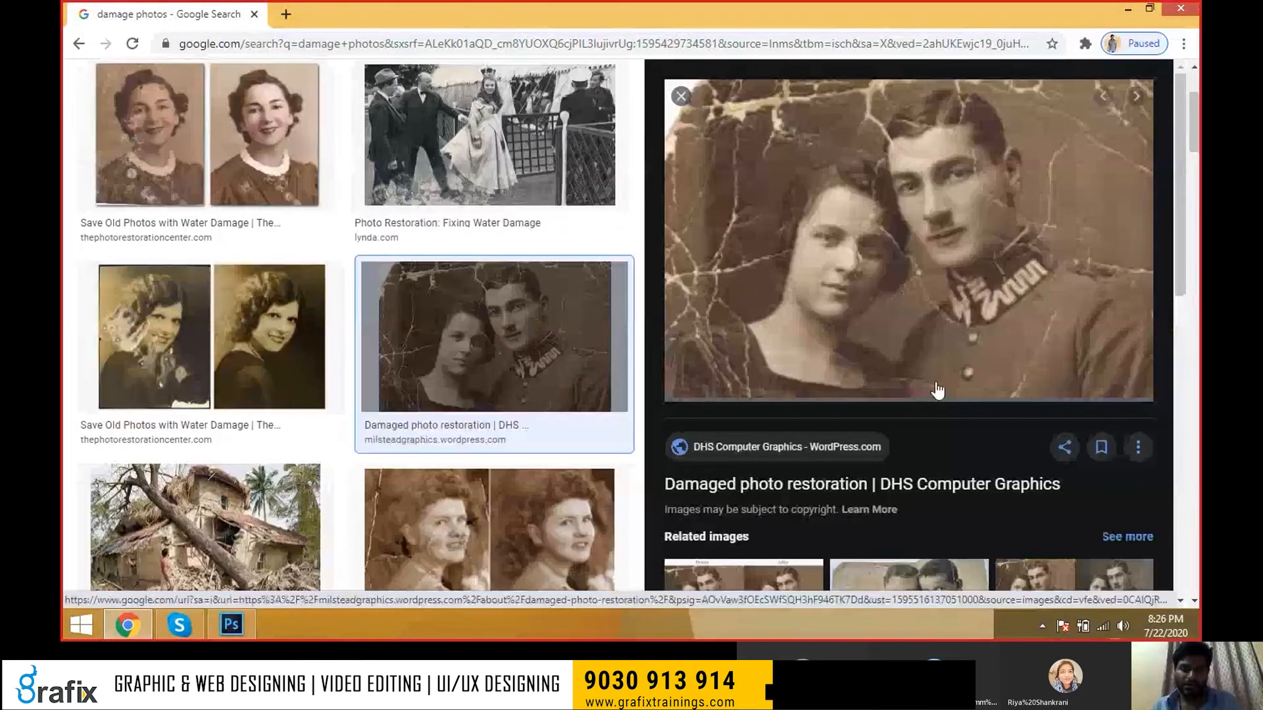
scroll(937, 391, "down", 5)
scroll(934, 368, "up", 5)
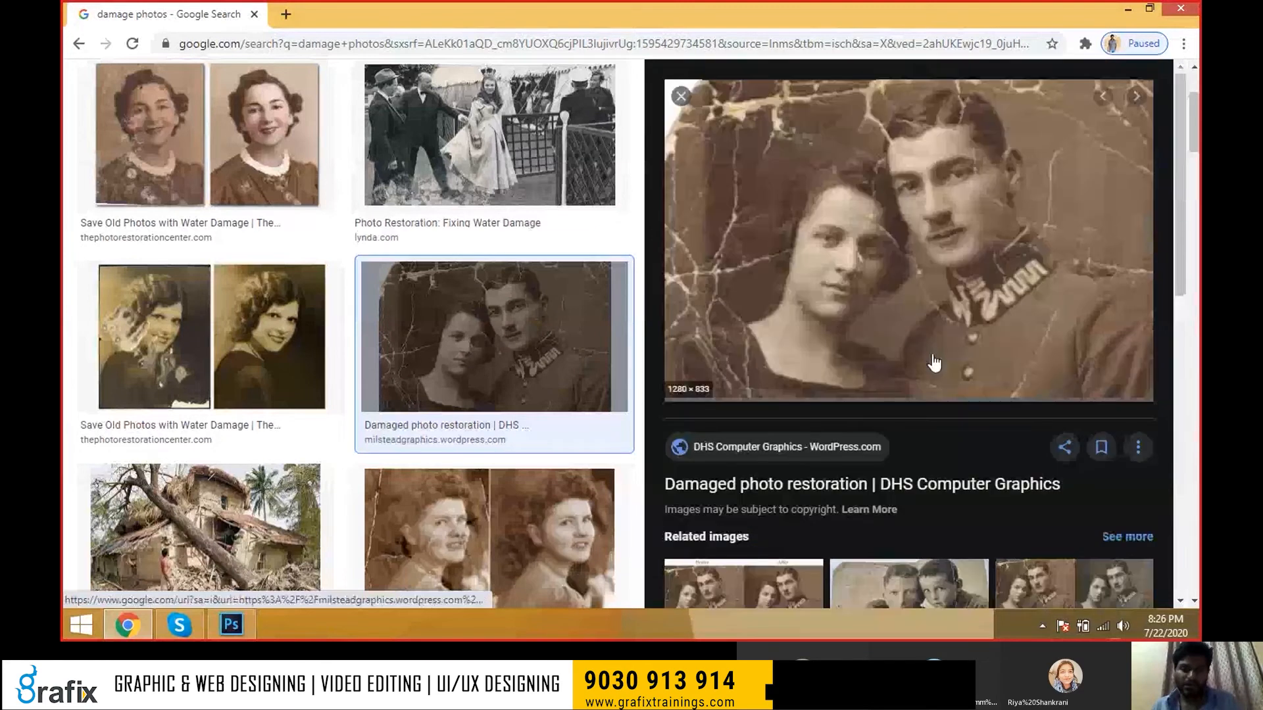
right_click(927, 246)
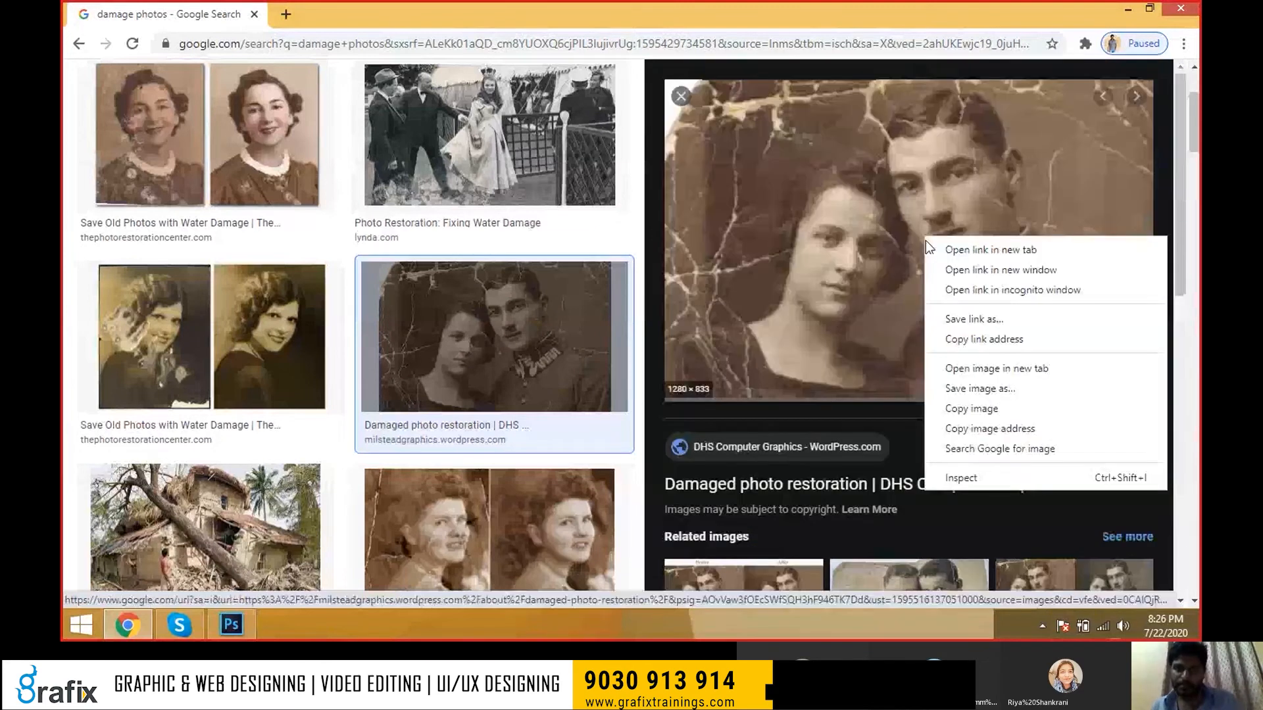
left_click(965, 368)
left_click(432, 27)
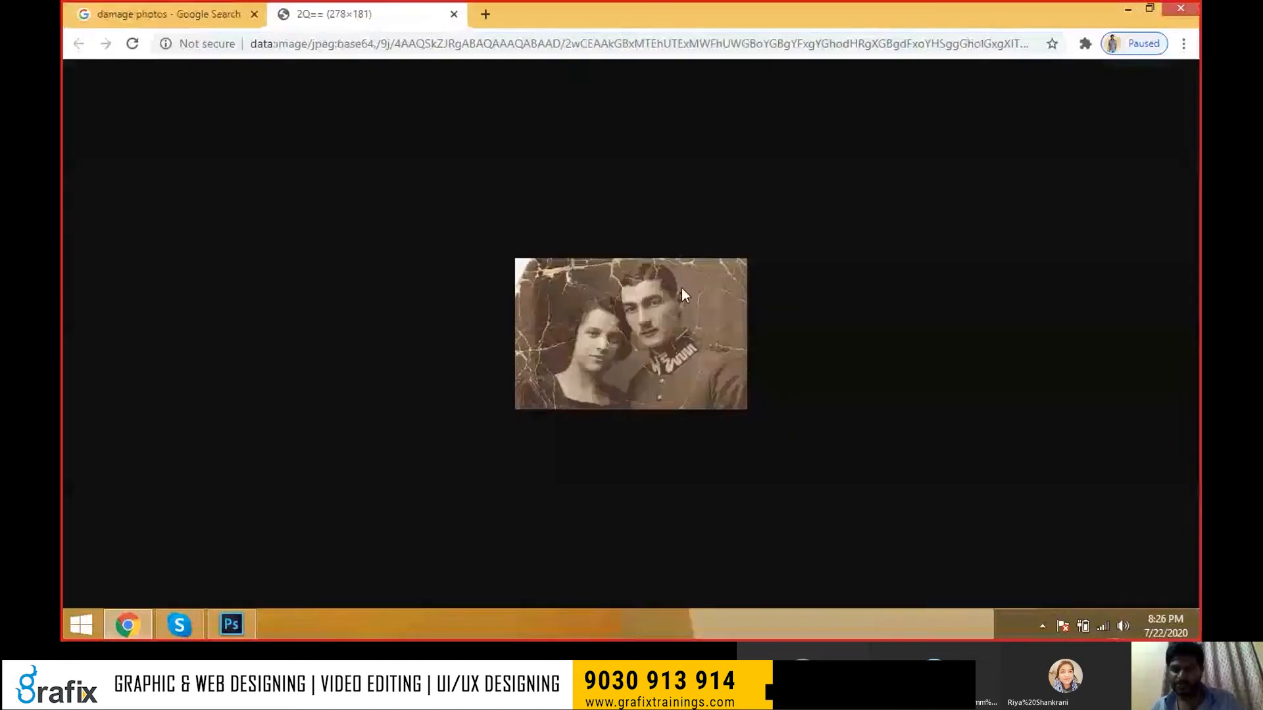
left_click(454, 14)
- Open the full-size damaged.jpg couple portrait from the preview in a new browser tab and display it
right_click(857, 281)
left_click(908, 431)
left_click(423, 18)
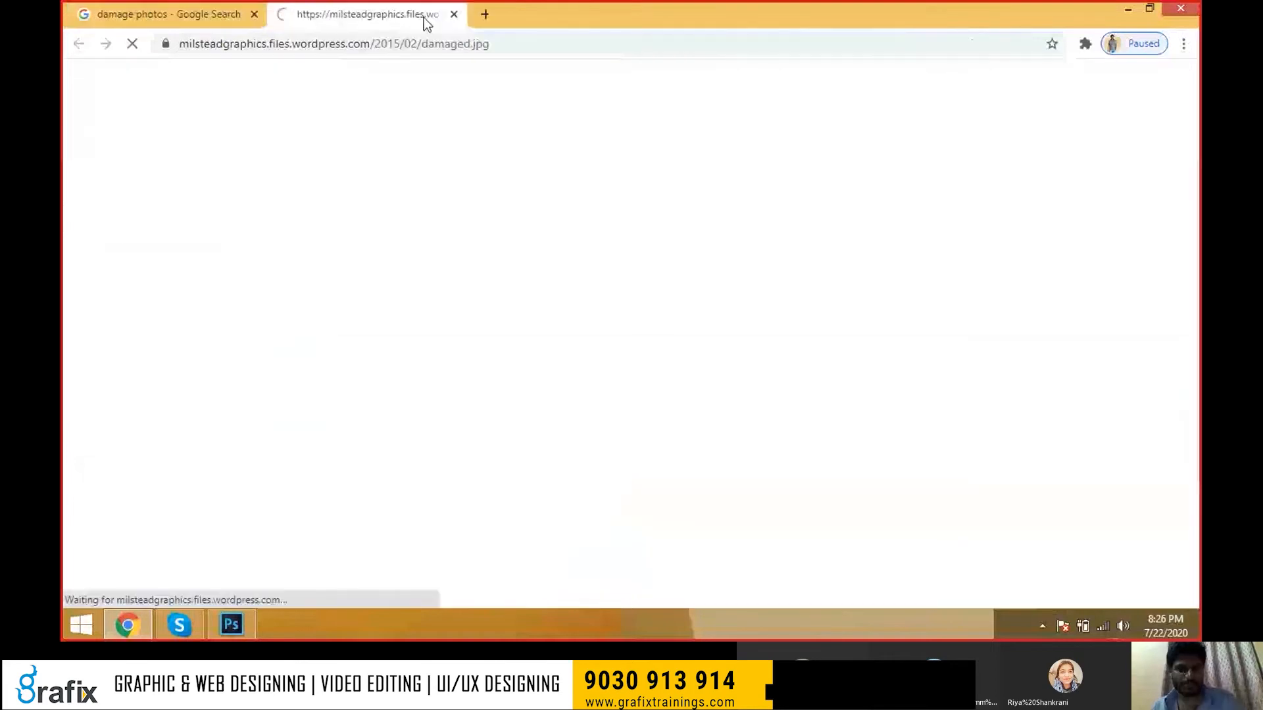
left_click(217, 9)
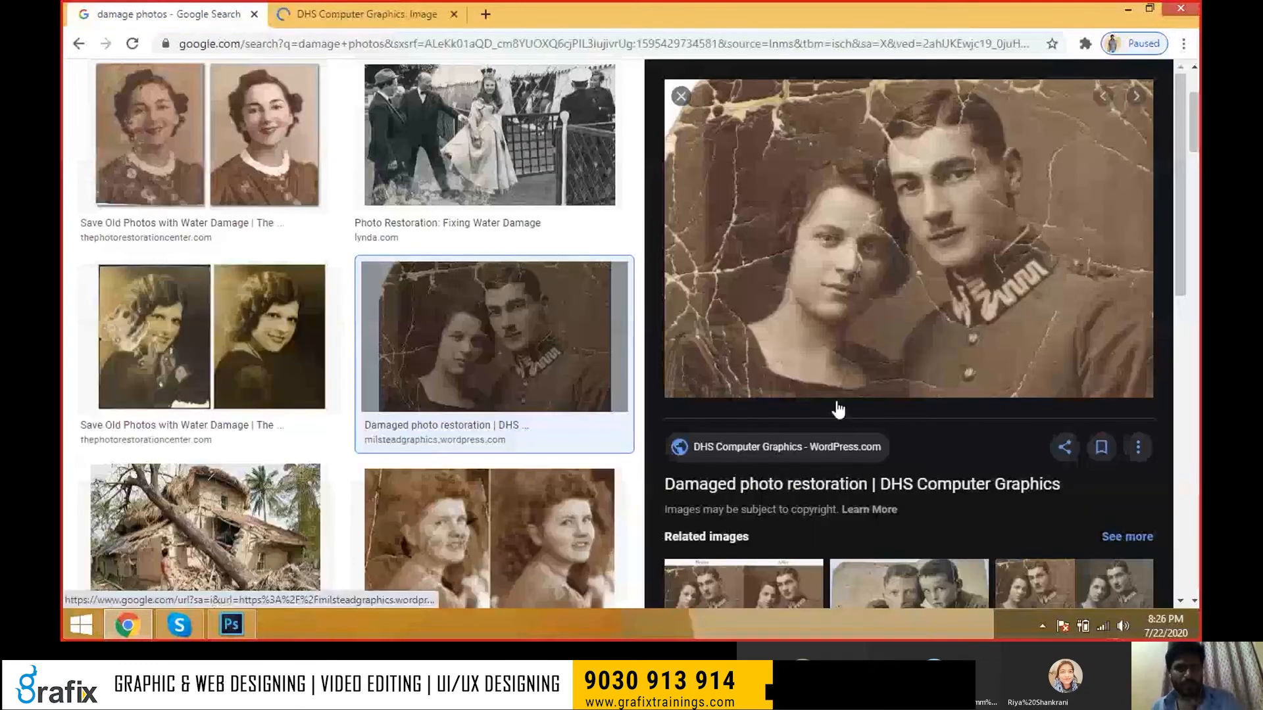
scroll(794, 383, "down", 7)
scroll(793, 383, "up", 5)
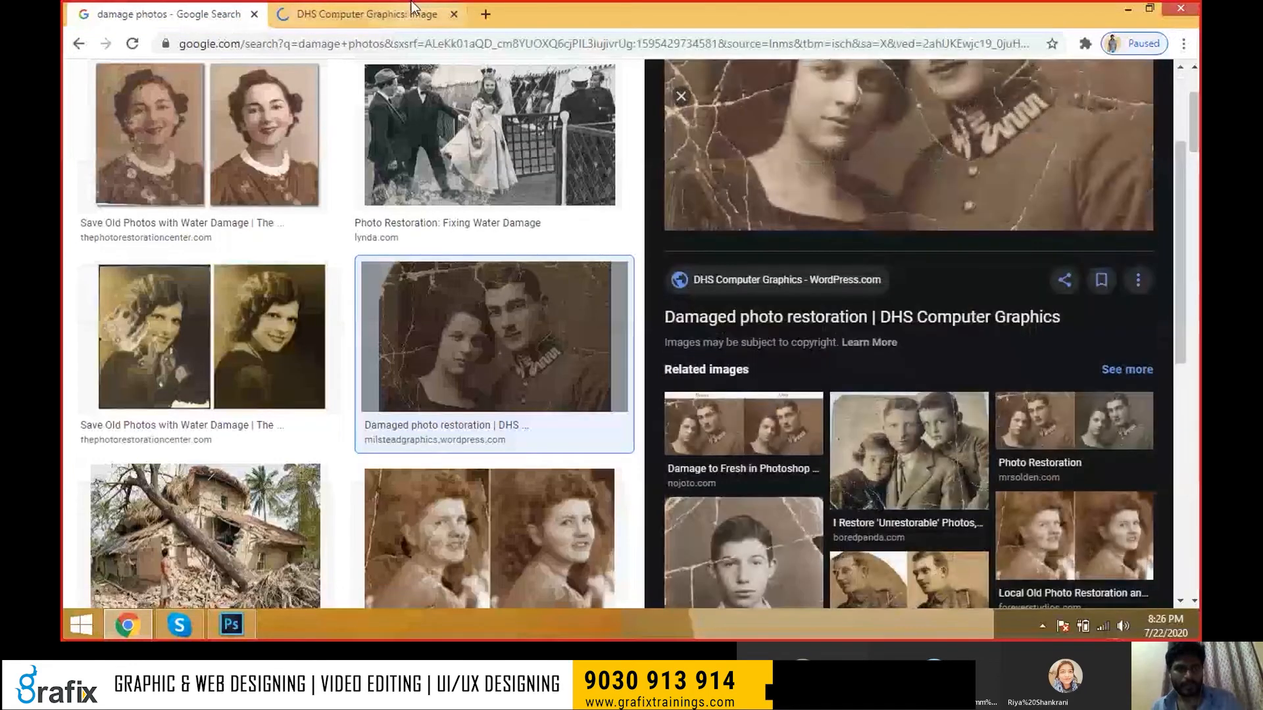
left_click(413, 5)
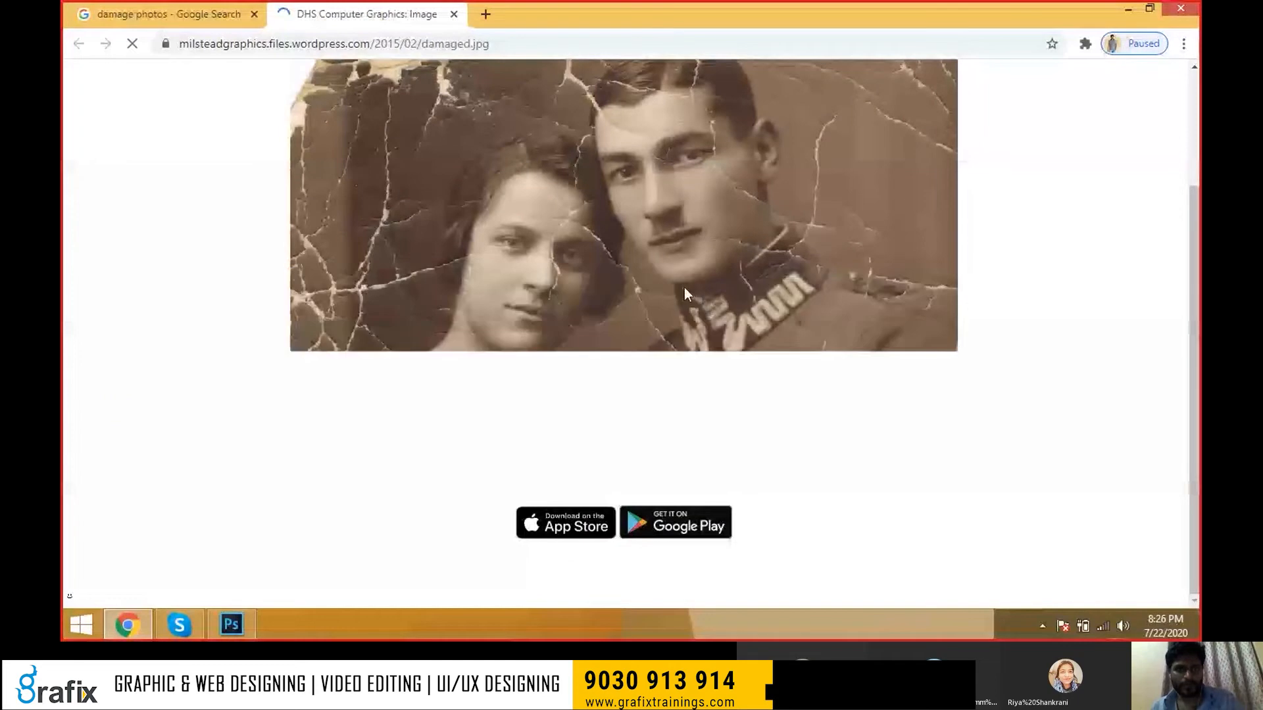
- Save the couple portrait as damaged in a new Desktop folder named Damaged Photos, and close both image tabs
right_click(671, 262)
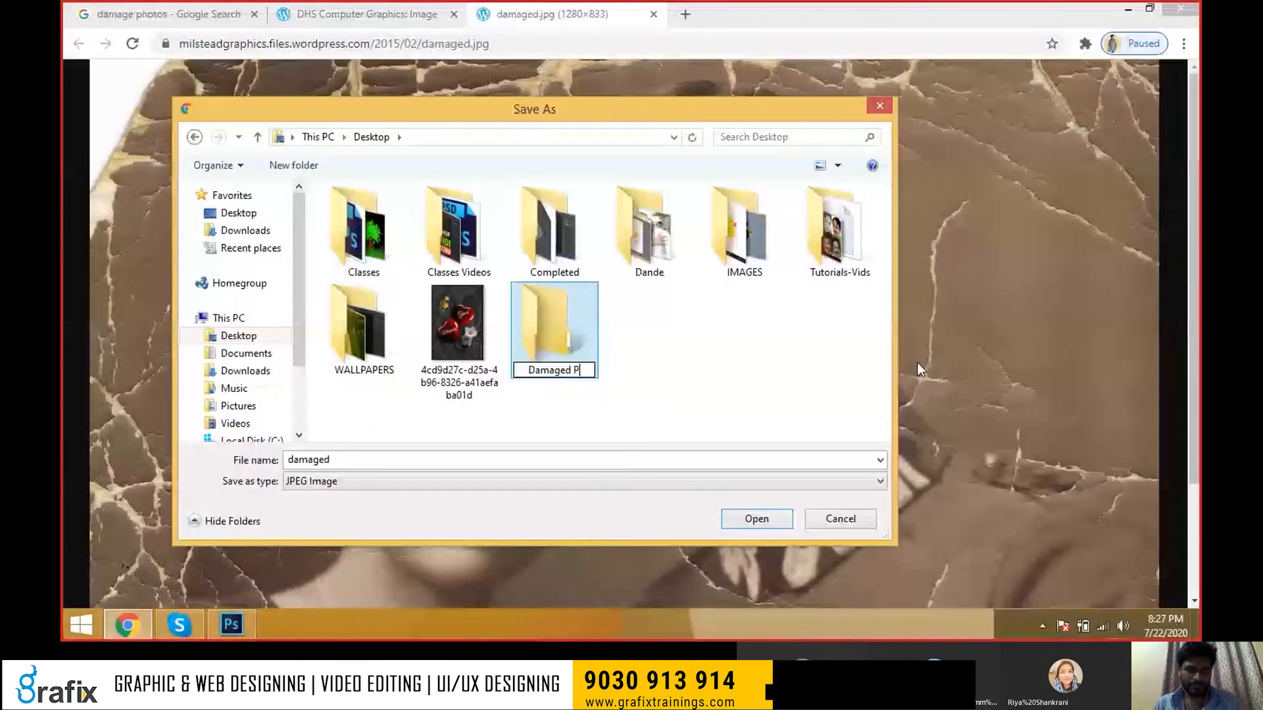
type("Photos")
key("Return")
double_click(544, 321)
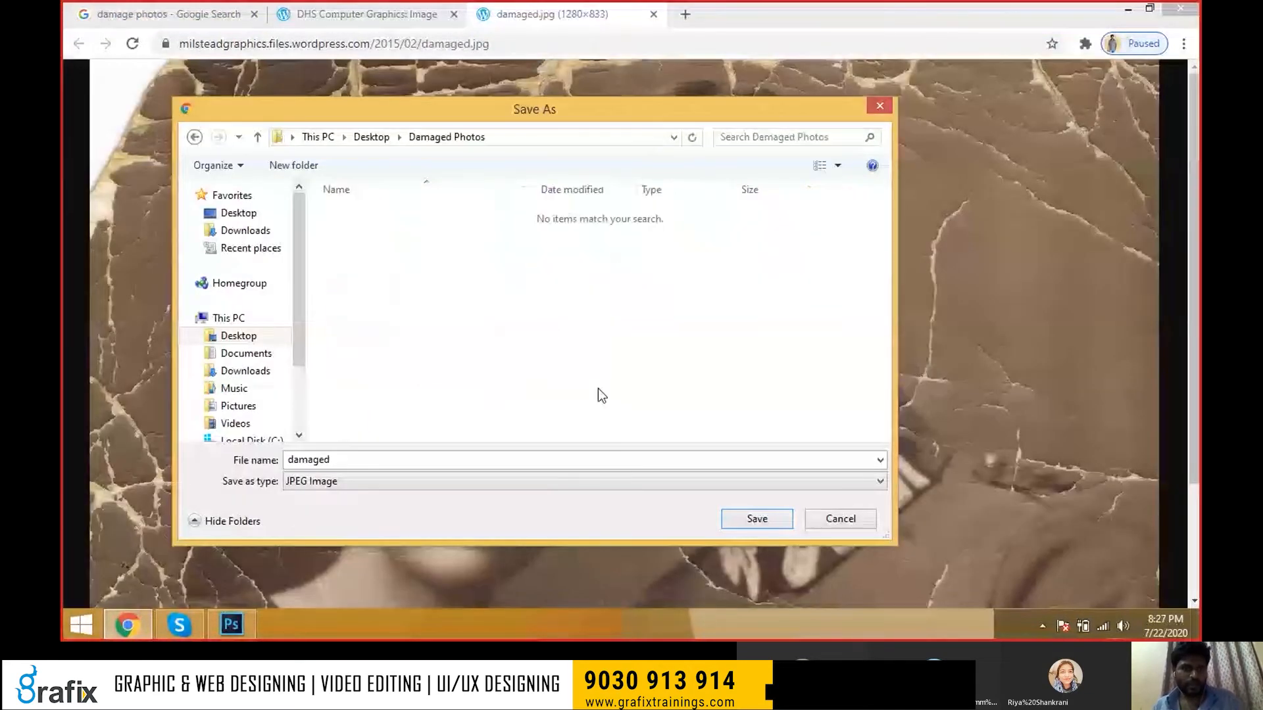
left_click(756, 520)
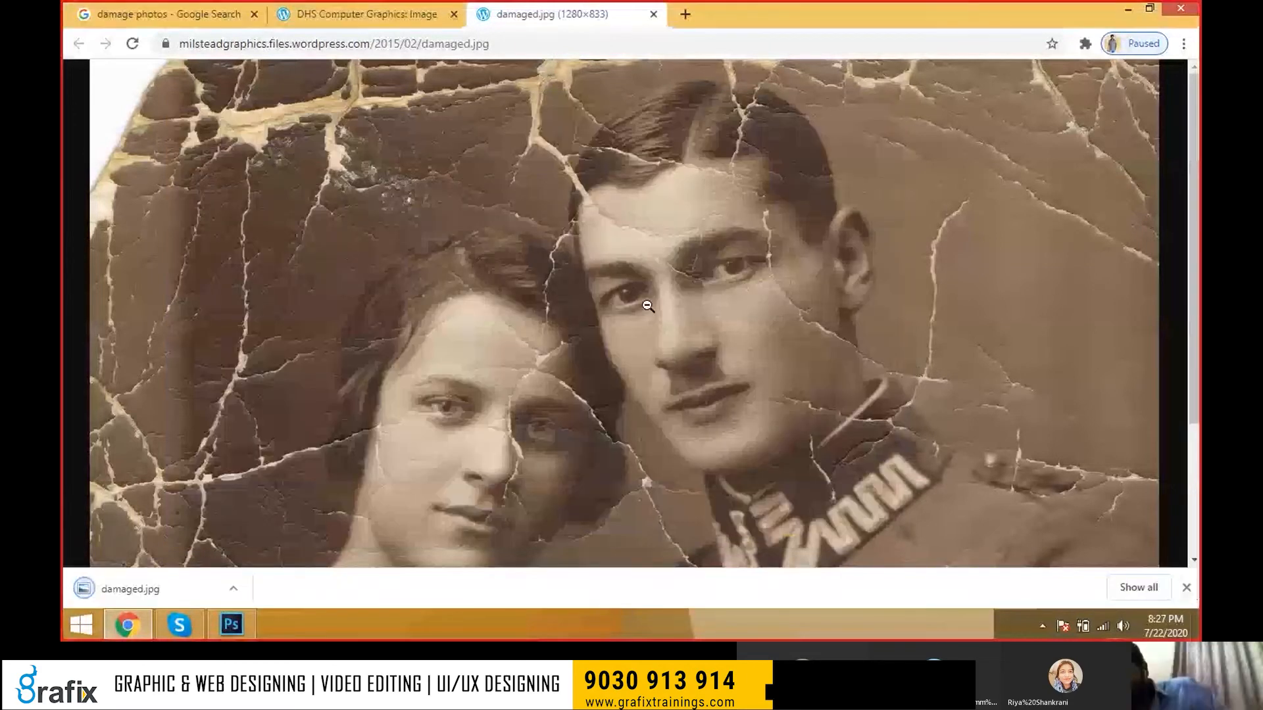
left_click(653, 14)
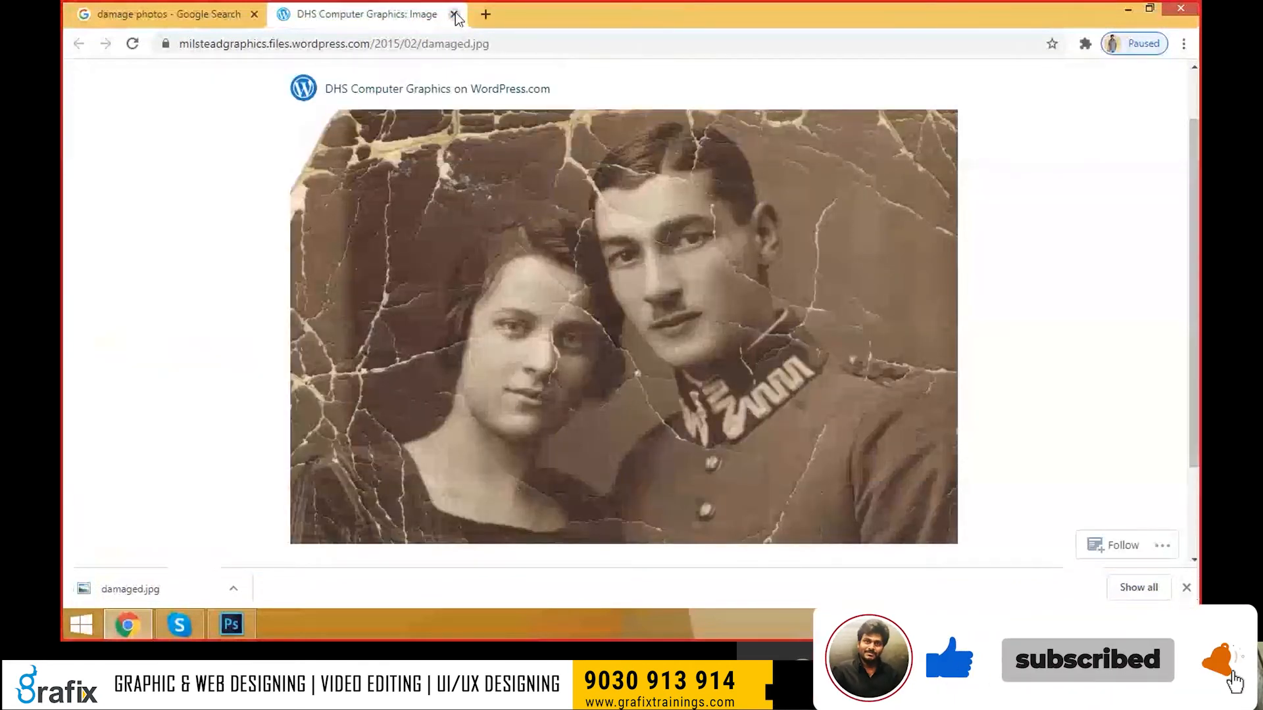
left_click(454, 14)
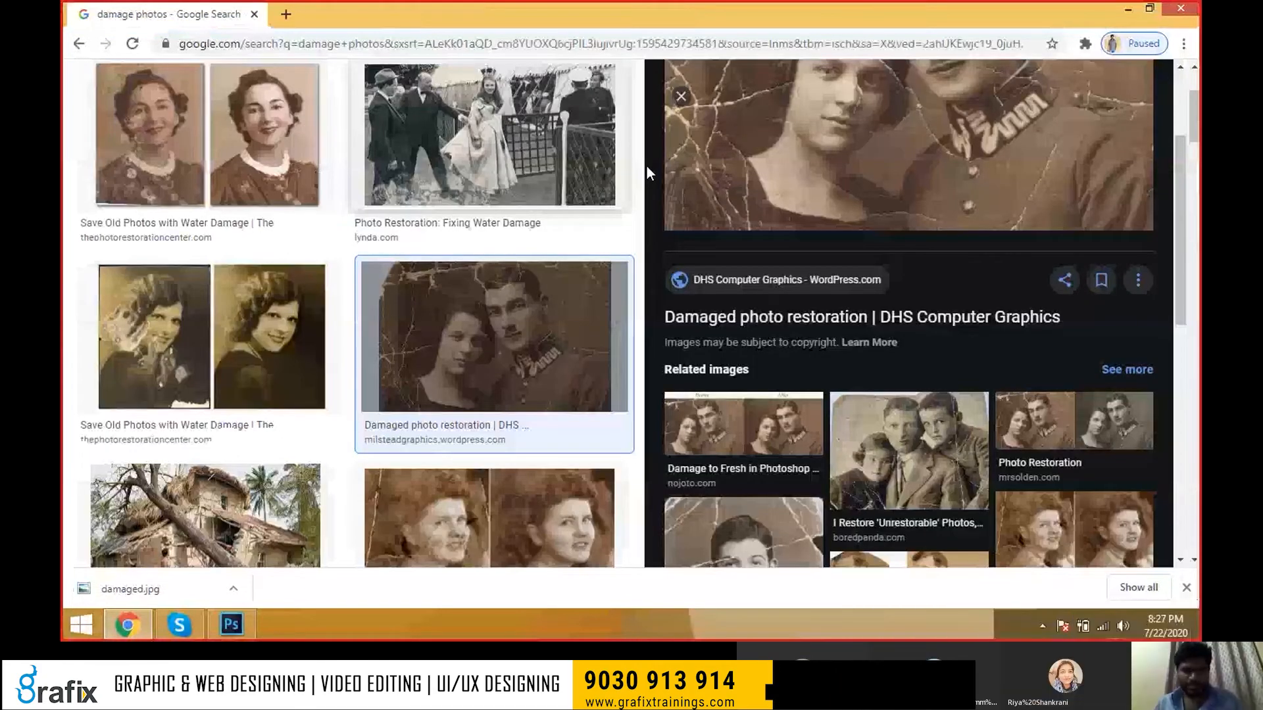
- Browse the damage photos results for more old pictures and preview the before-and-after woman's portrait from photorestoration.services
scroll(594, 395, "down", 6)
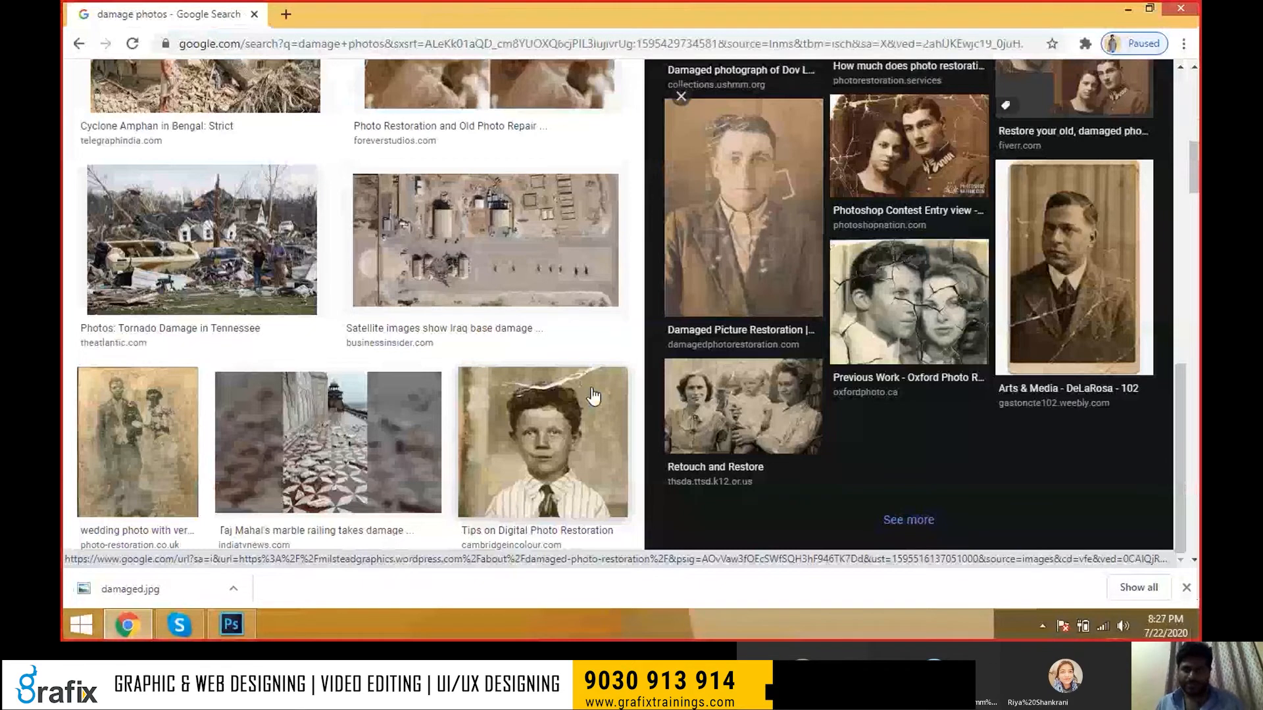
key("Escape")
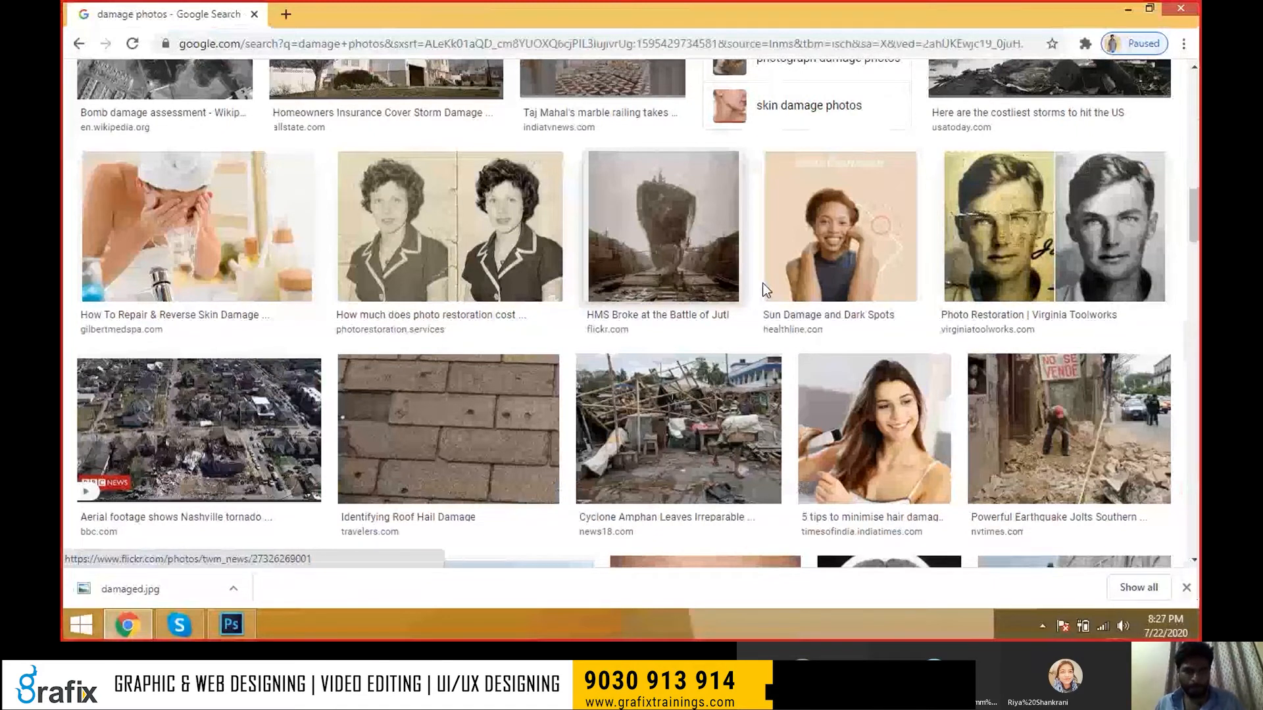
key("Return")
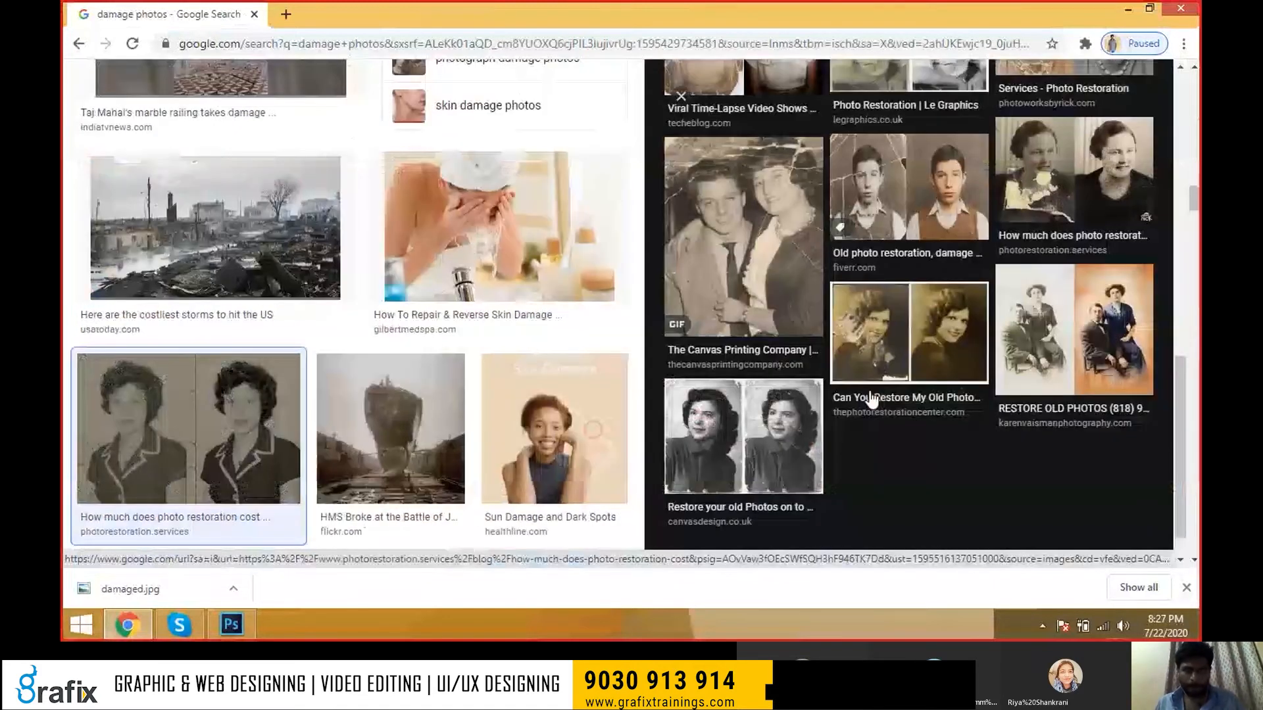
key("Escape")
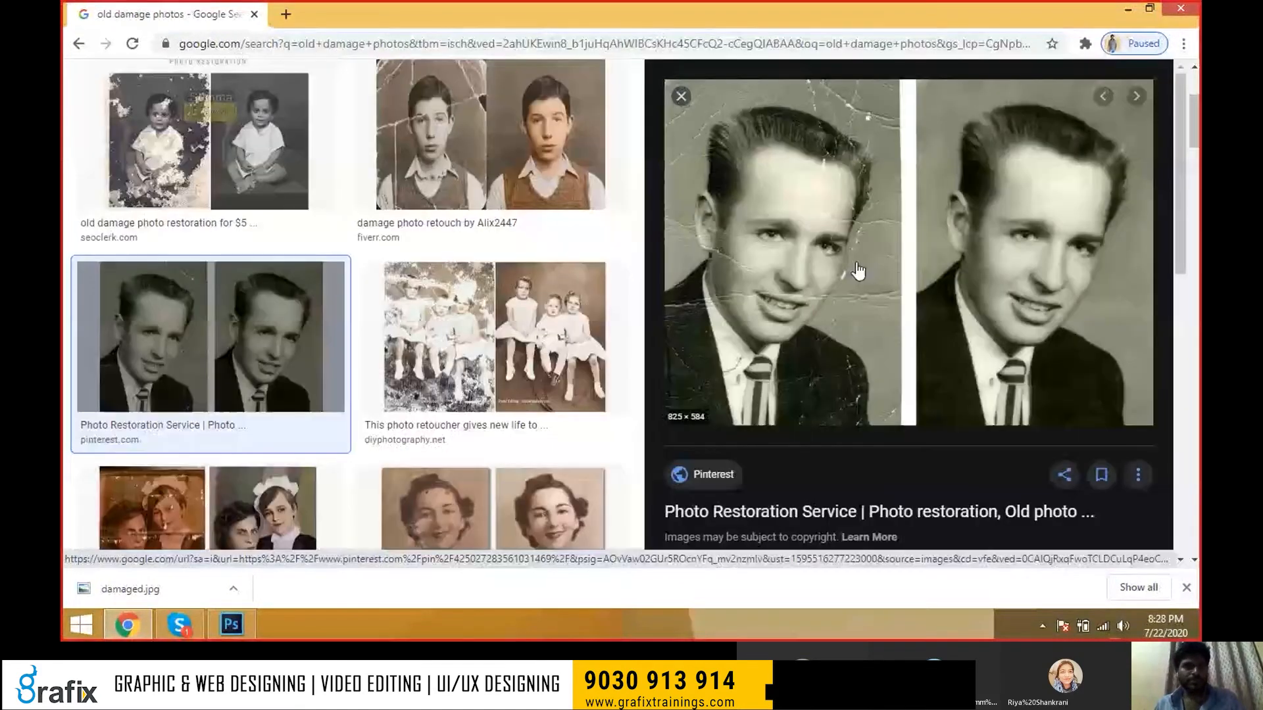
- Open the before-and-after "Photo Restoration Service" portrait at full size, save it as JPEG in Damaged Photos, and close its tab
right_click(852, 258)
left_click(908, 393)
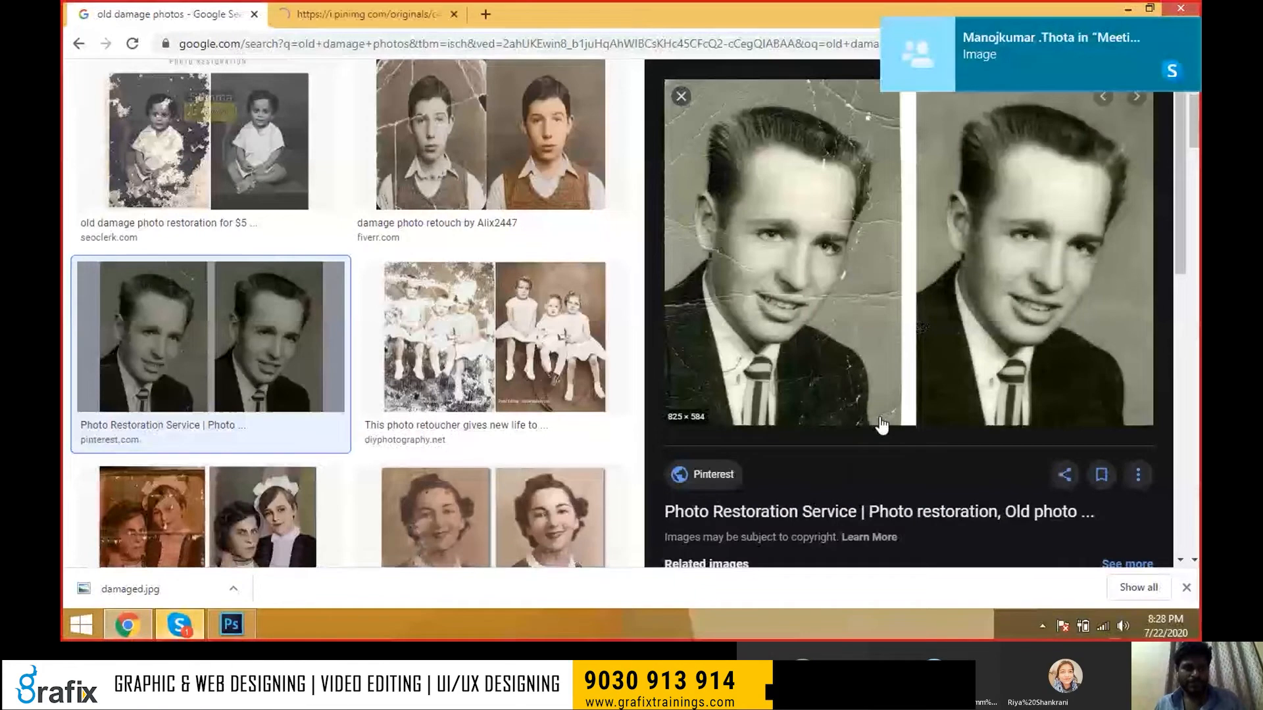
right_click(564, 234)
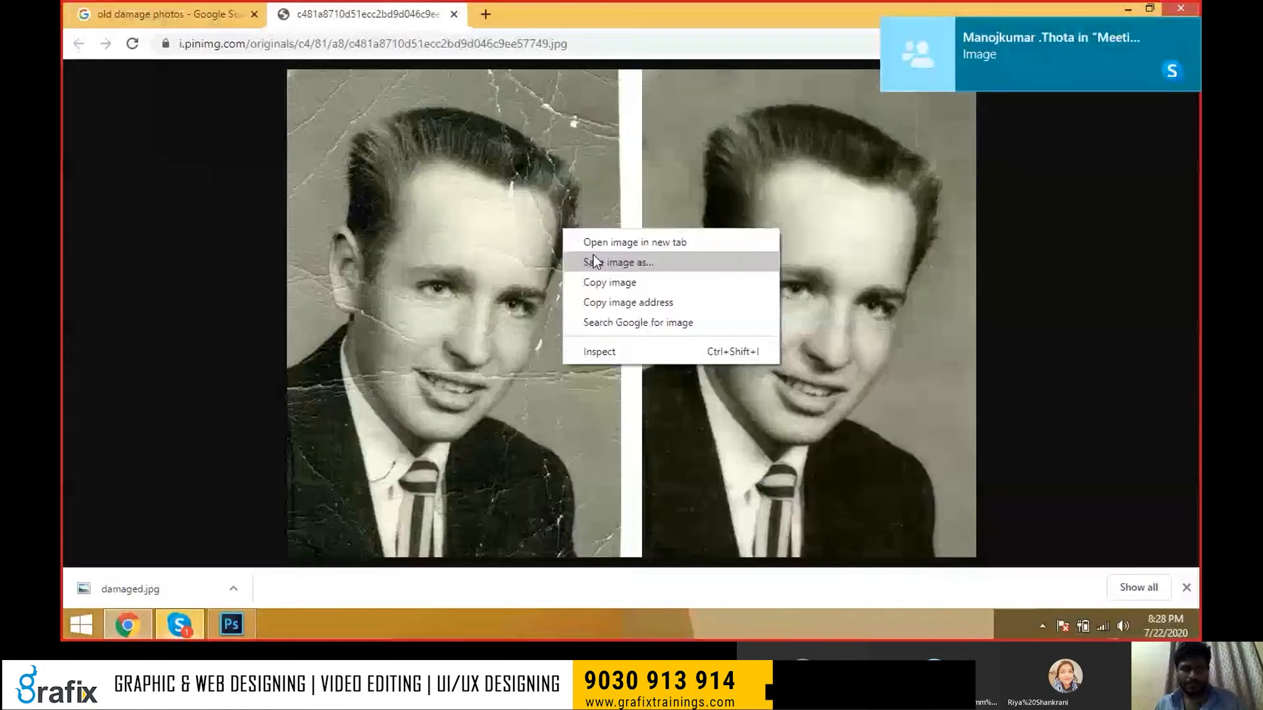
left_click(594, 257)
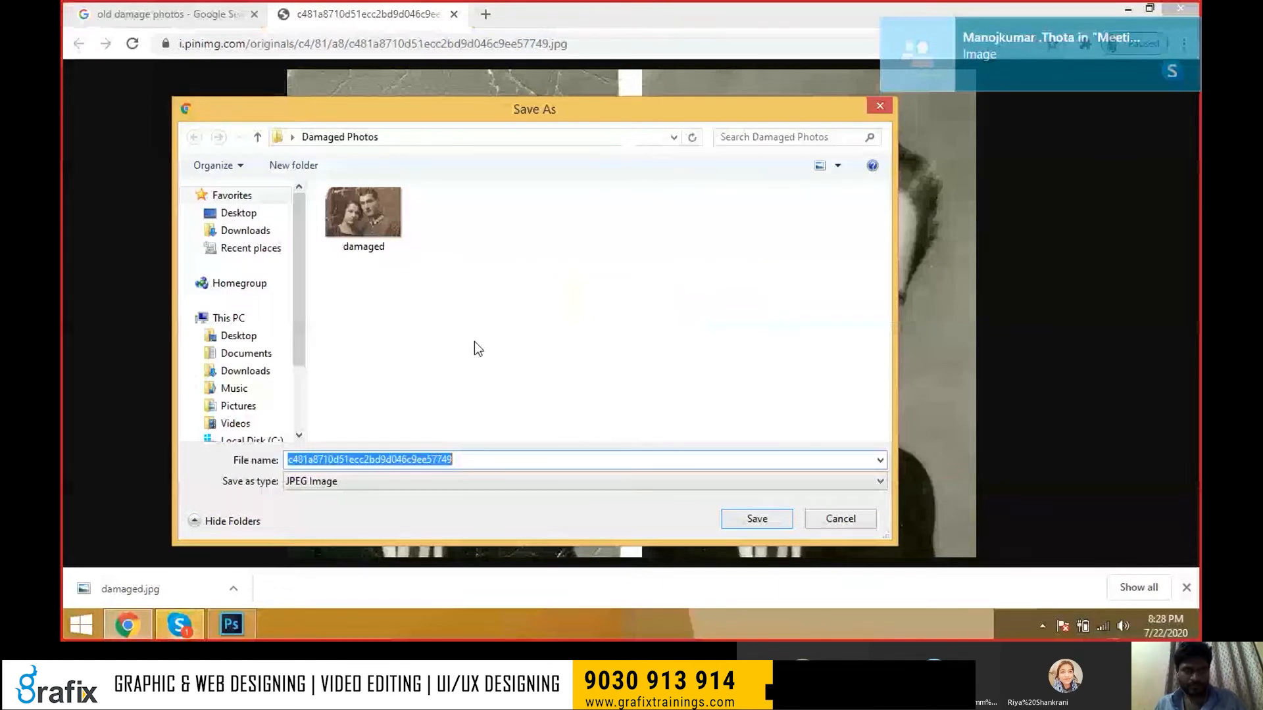
key("Return")
key("ctrl+w")
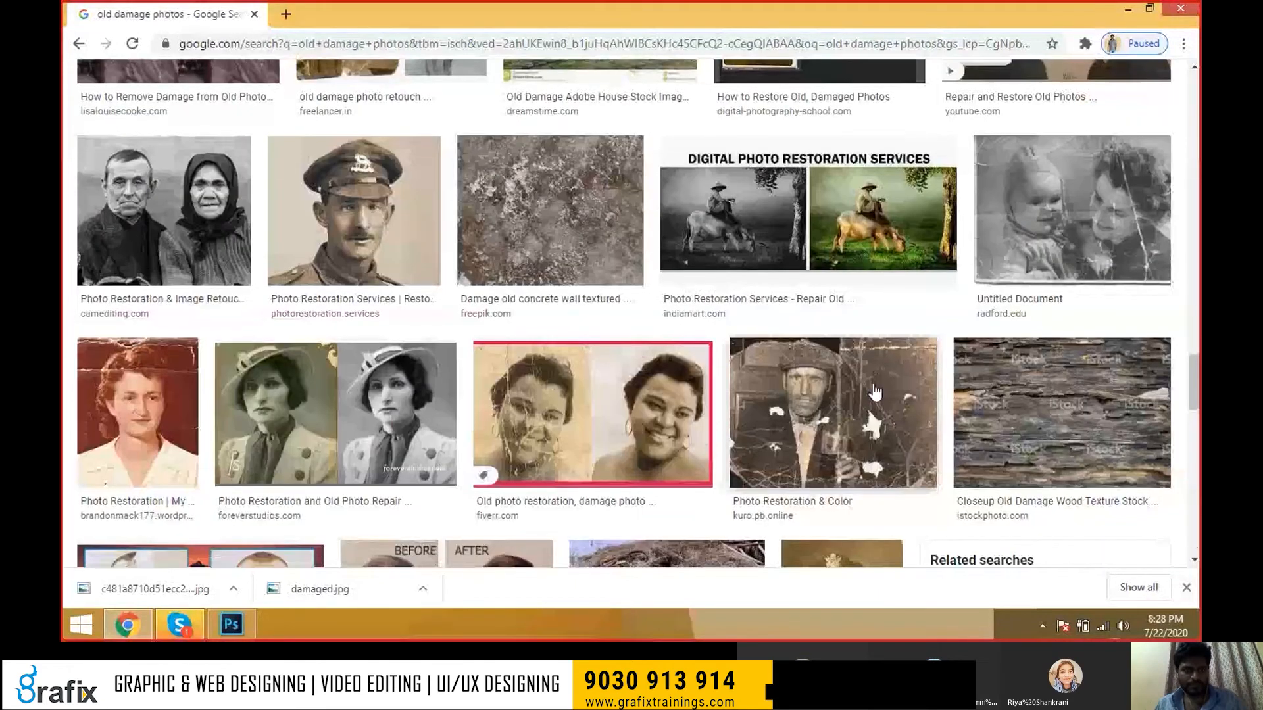
- Find the man's portrait labelled Before and After in the old damage photos results and save it in Damaged Photos
scroll(875, 392, "down", 3)
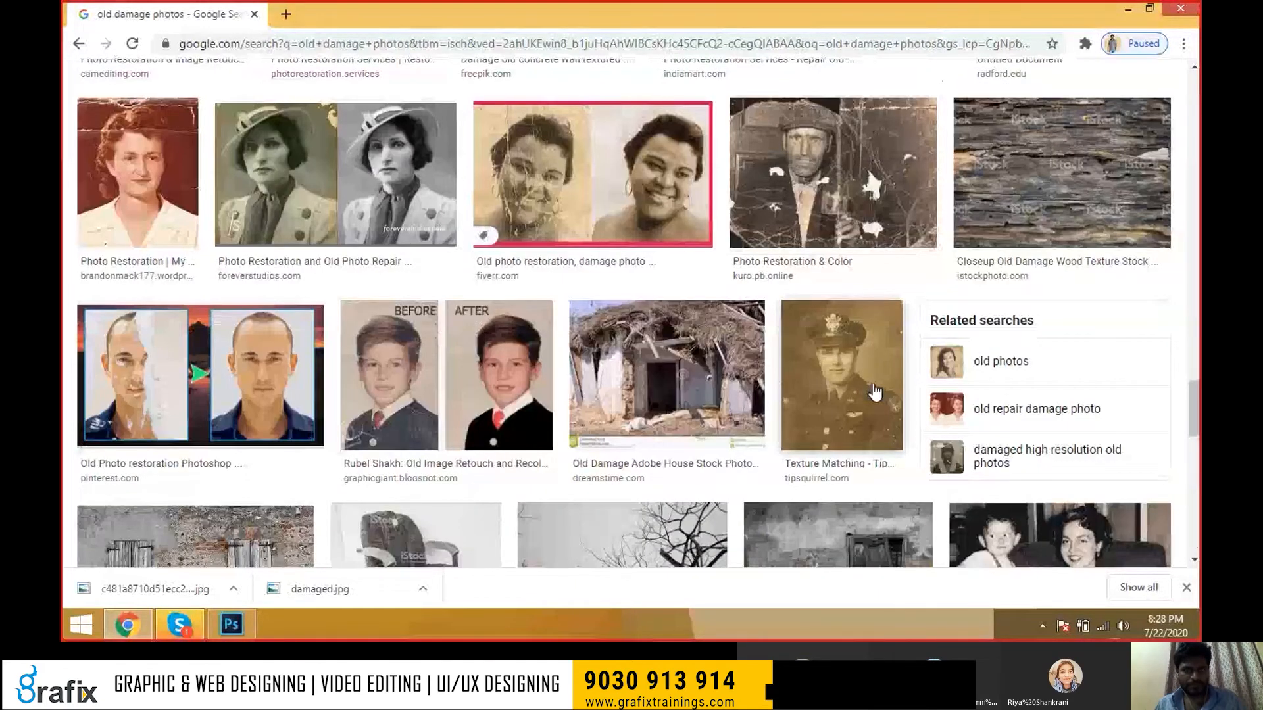
scroll(874, 392, "down", 10)
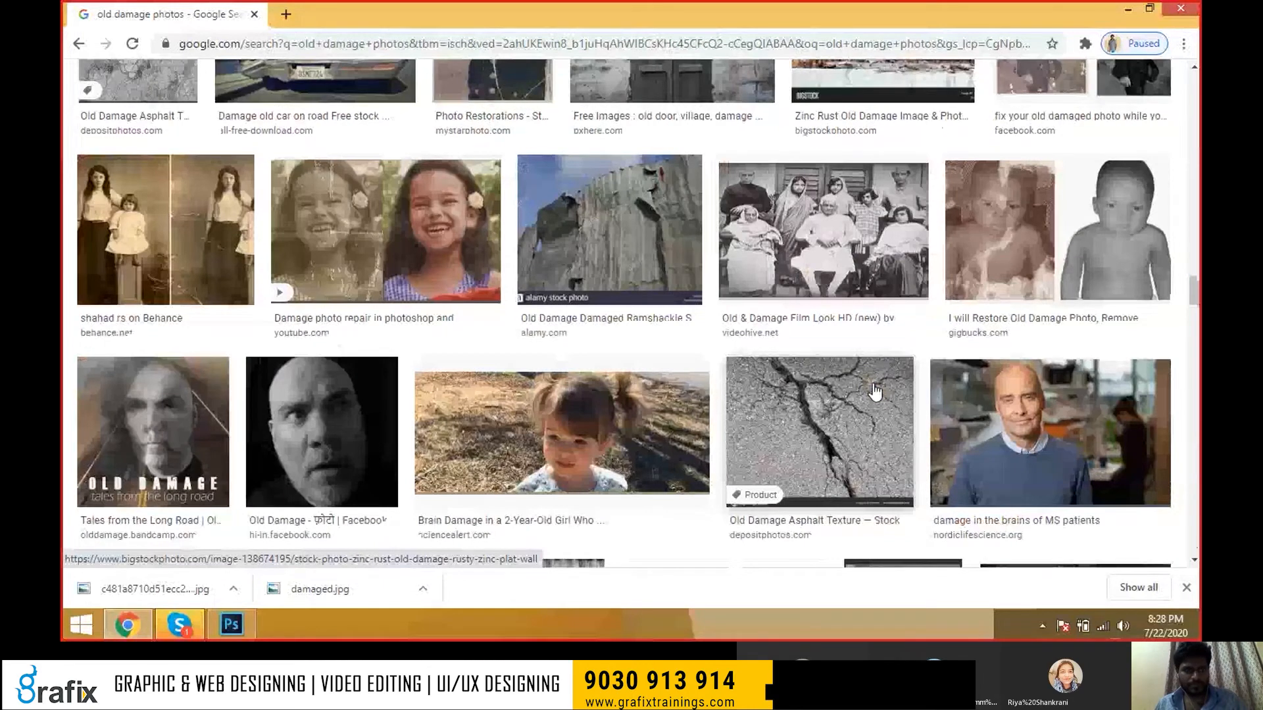
scroll(875, 392, "up", 5)
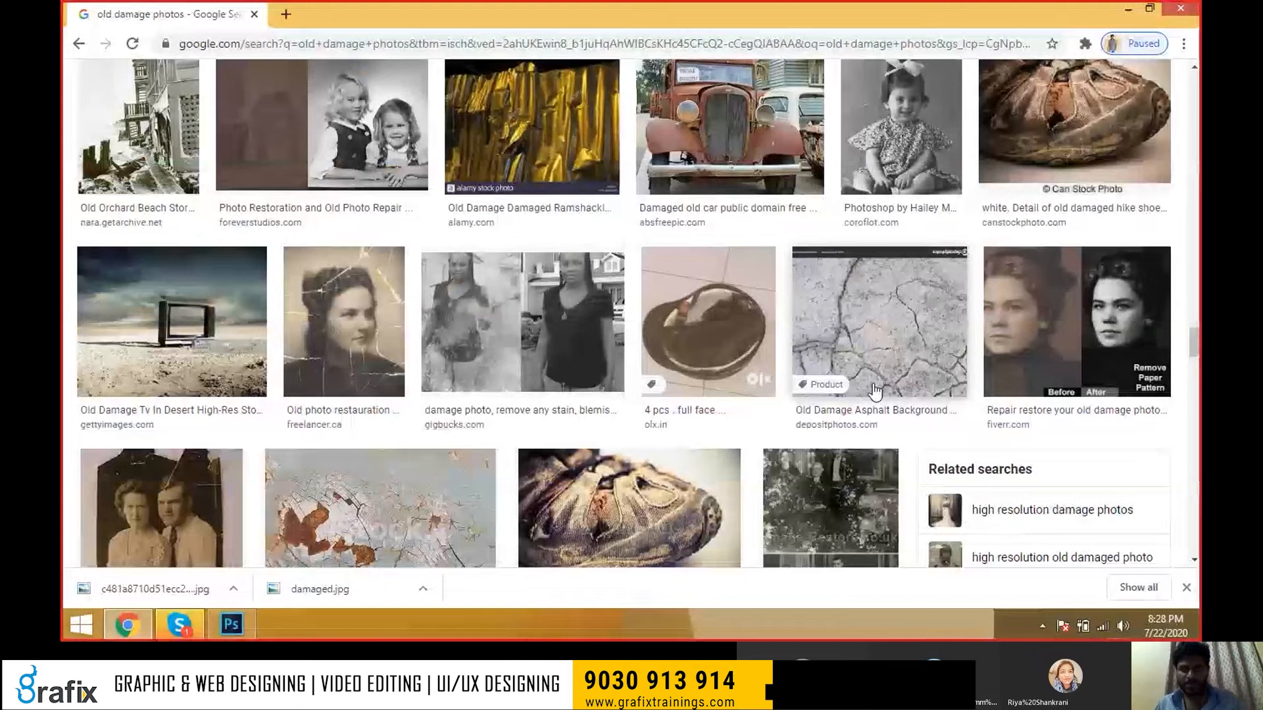
scroll(318, 372, "up", 10)
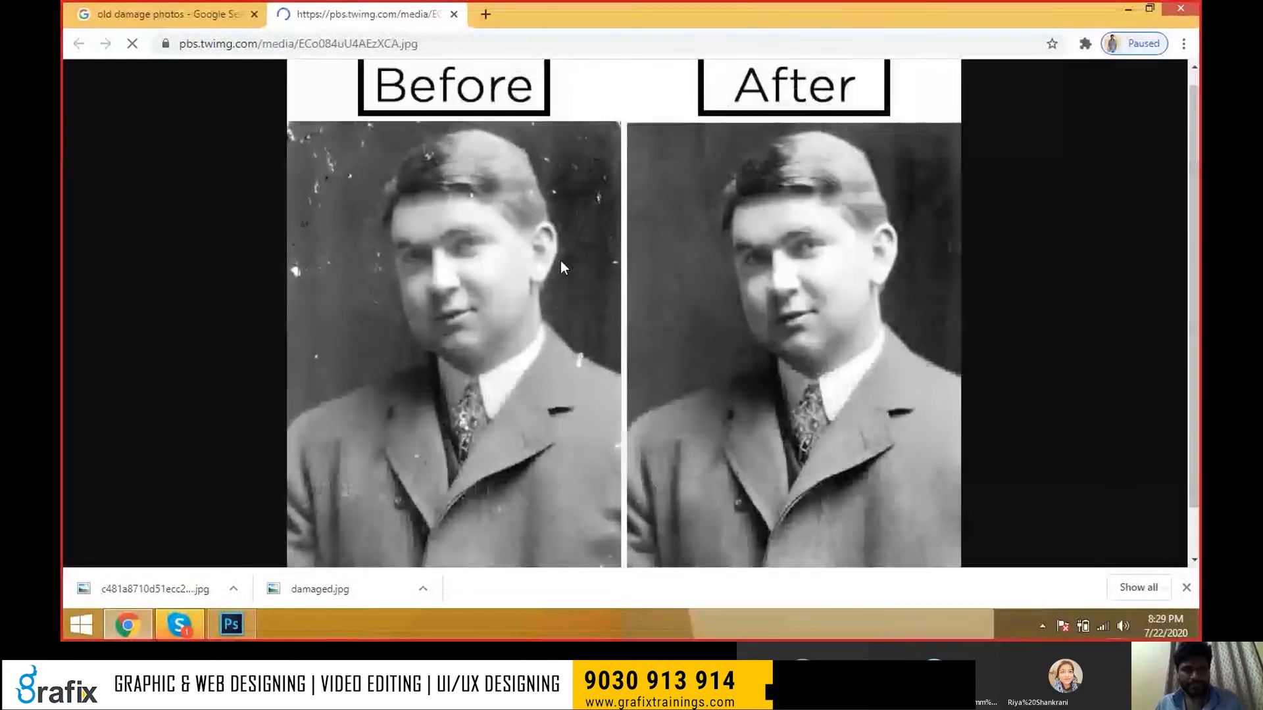
right_click(561, 262)
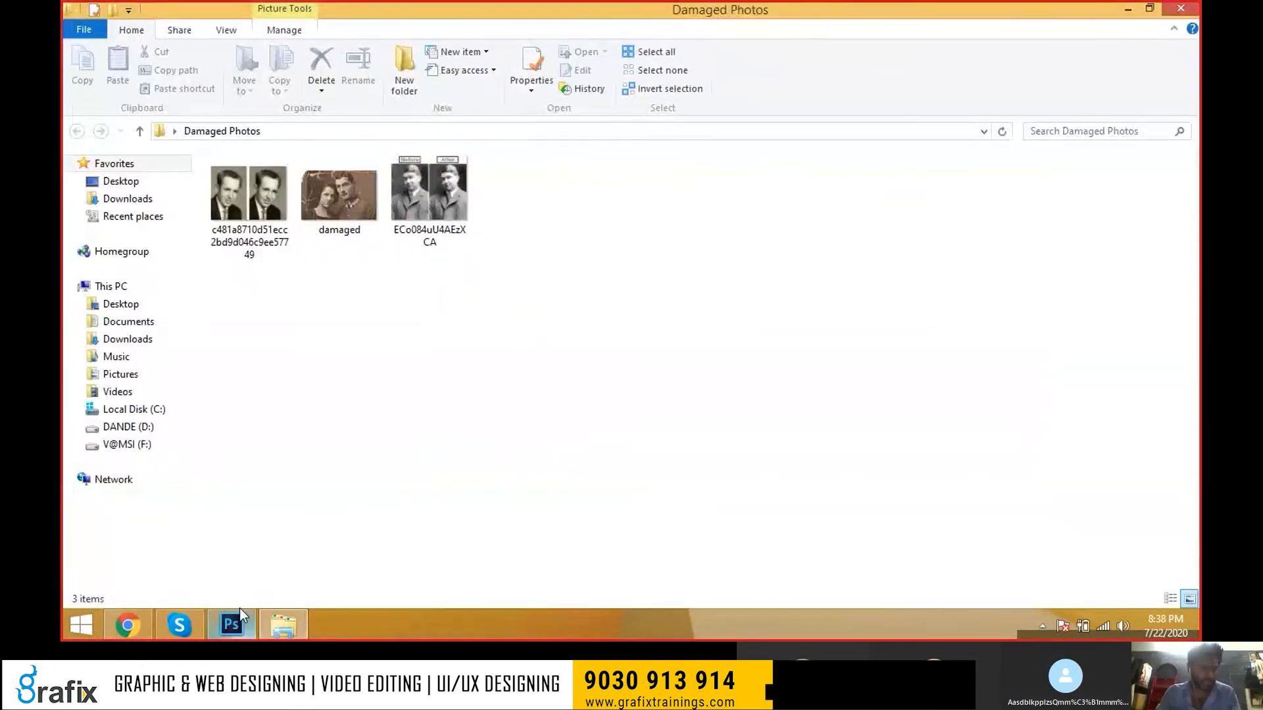
- Open ECo084uU4AEzXCA.jpg from the Damaged Photos folder in Photoshop and close the document
left_click_drag(406, 246, 539, 66)
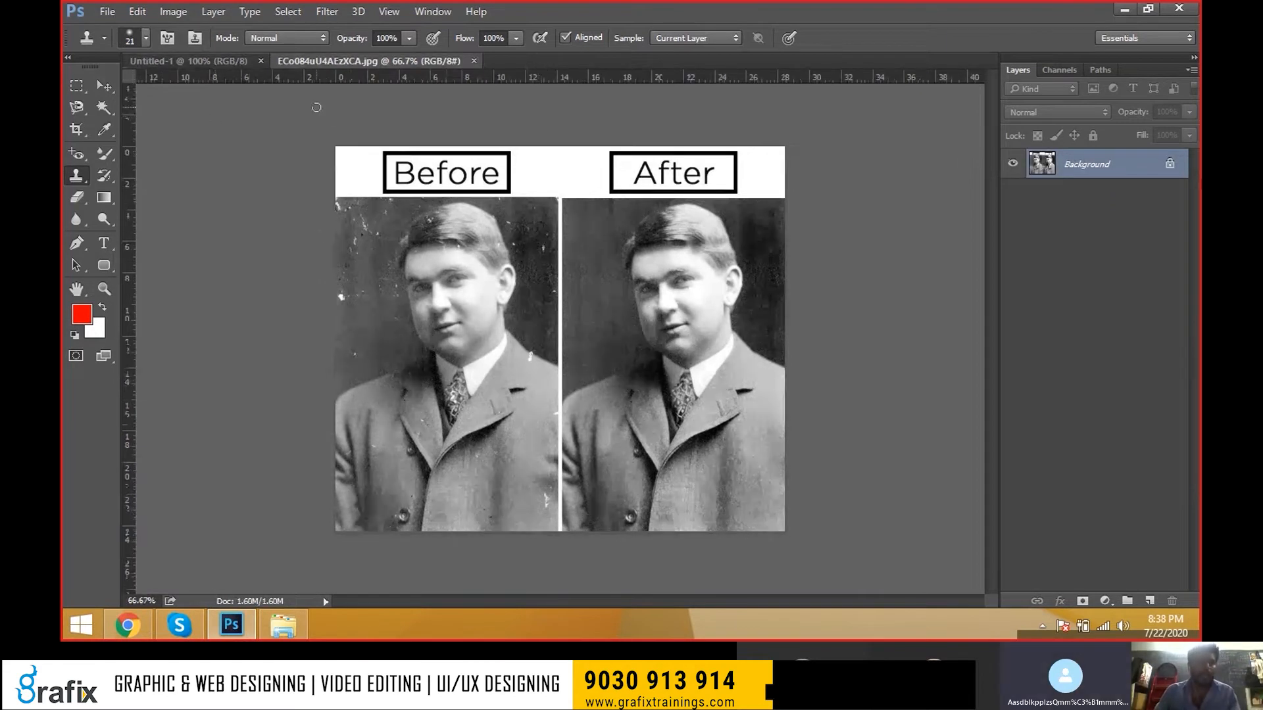
left_click(473, 62)
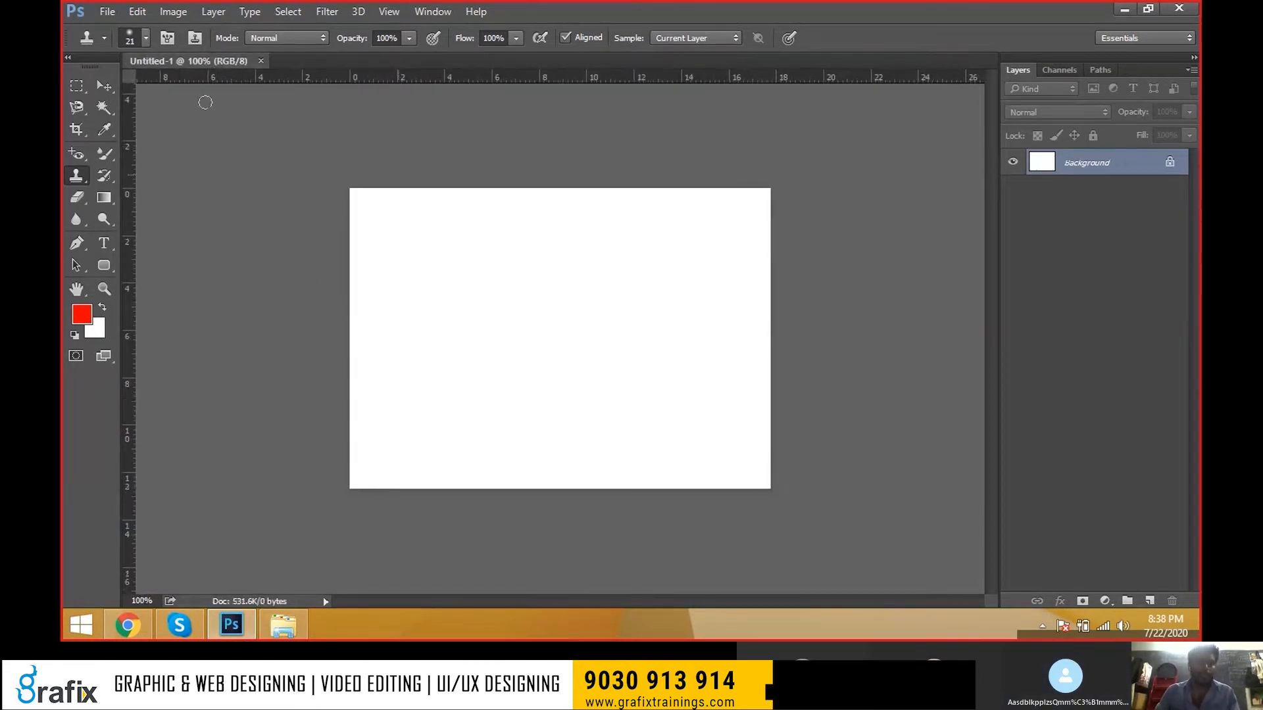
- Open ECo084uU4AEzXCA from the Damaged Photos folder on the Desktop
left_click(107, 11)
left_click(123, 45)
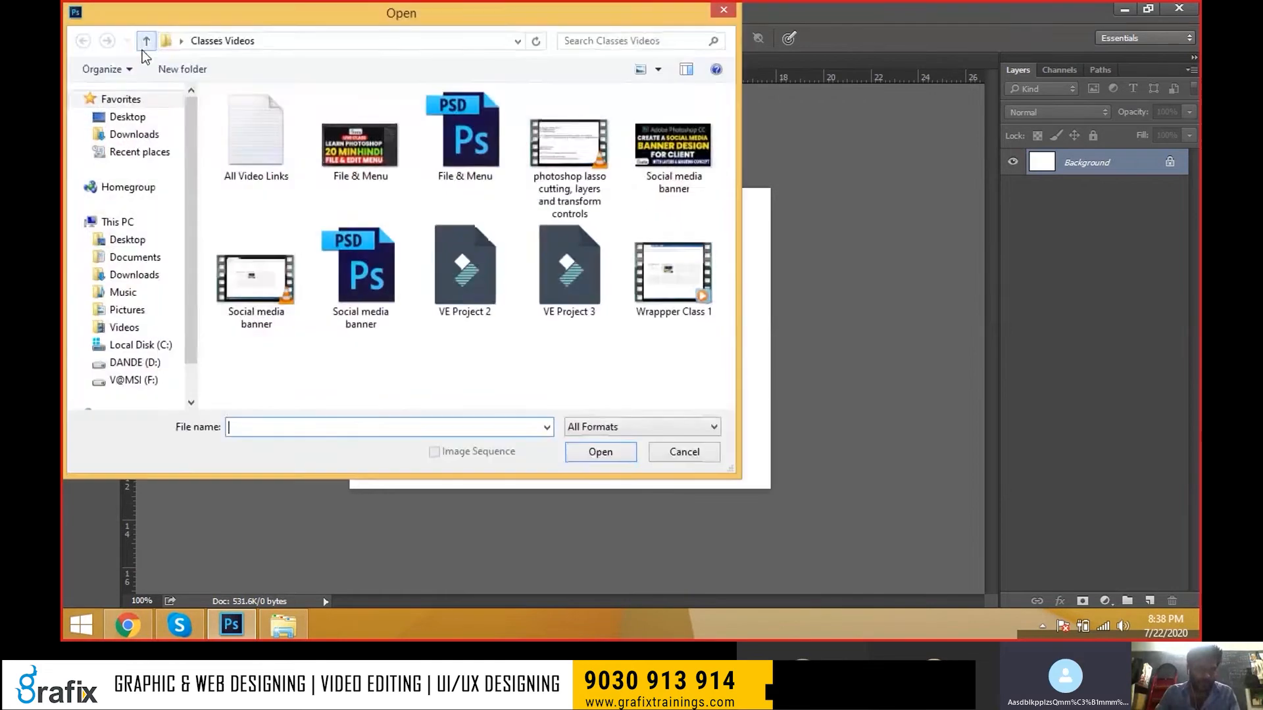
left_click(127, 239)
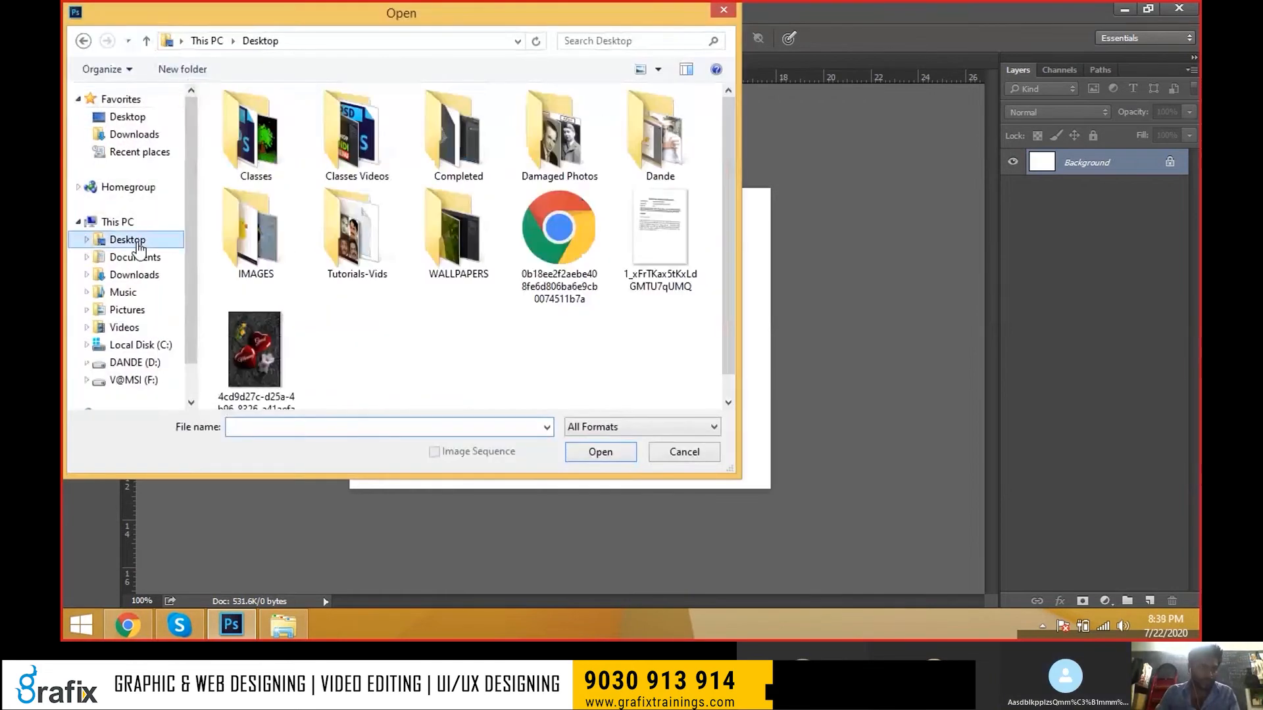
left_click(406, 340)
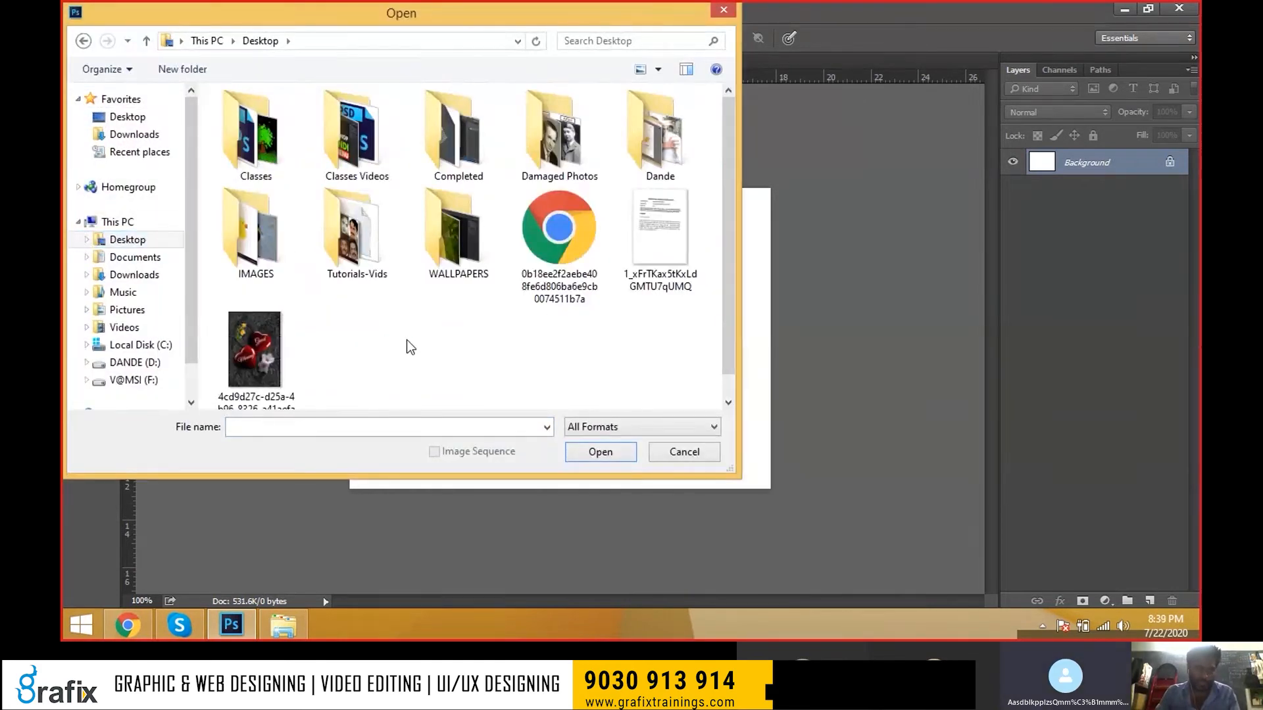
double_click(562, 146)
left_click(468, 146)
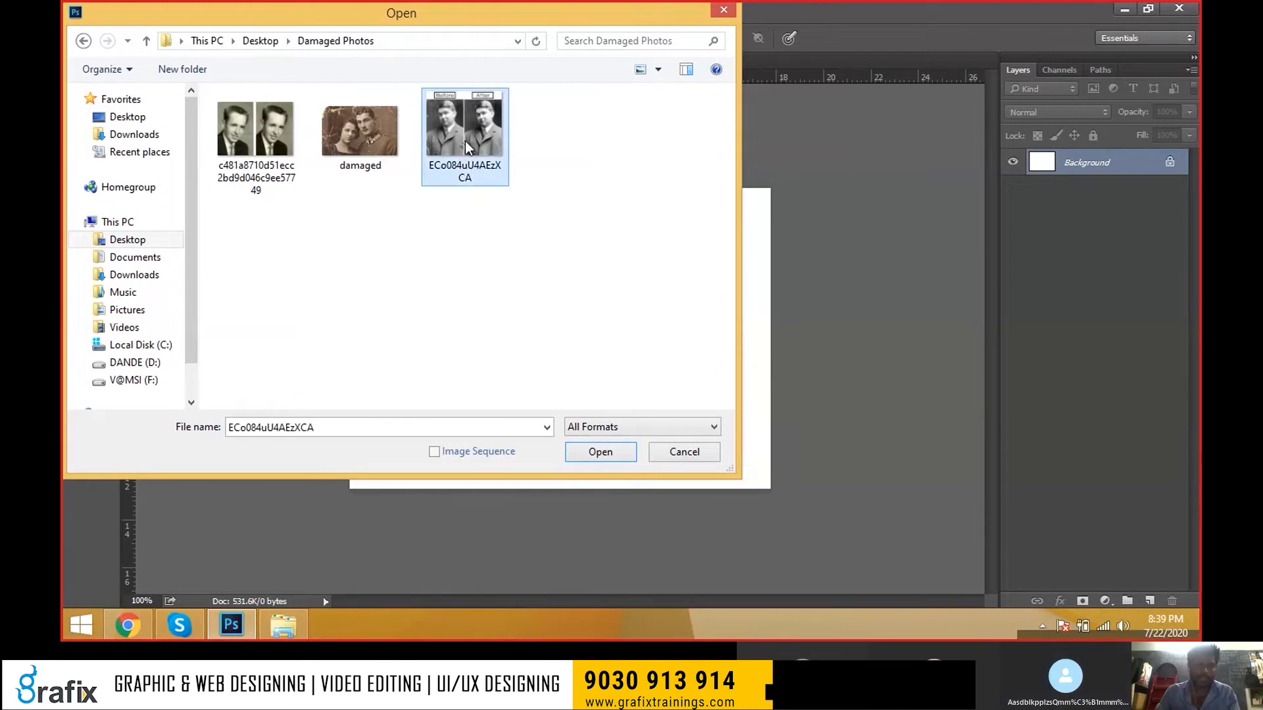
left_click(614, 456)
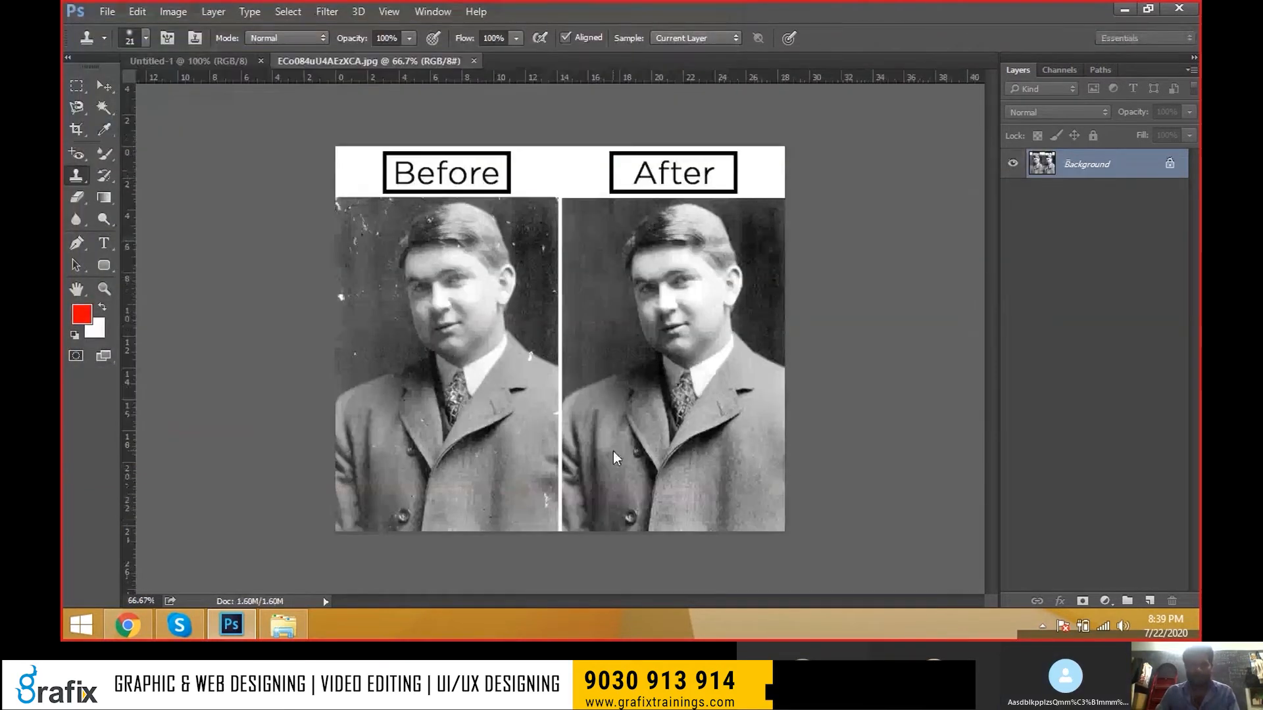
- Crop the image to the portrait under the Before label, cutting off the After half and the label strip
scroll(422, 296, "up", 1)
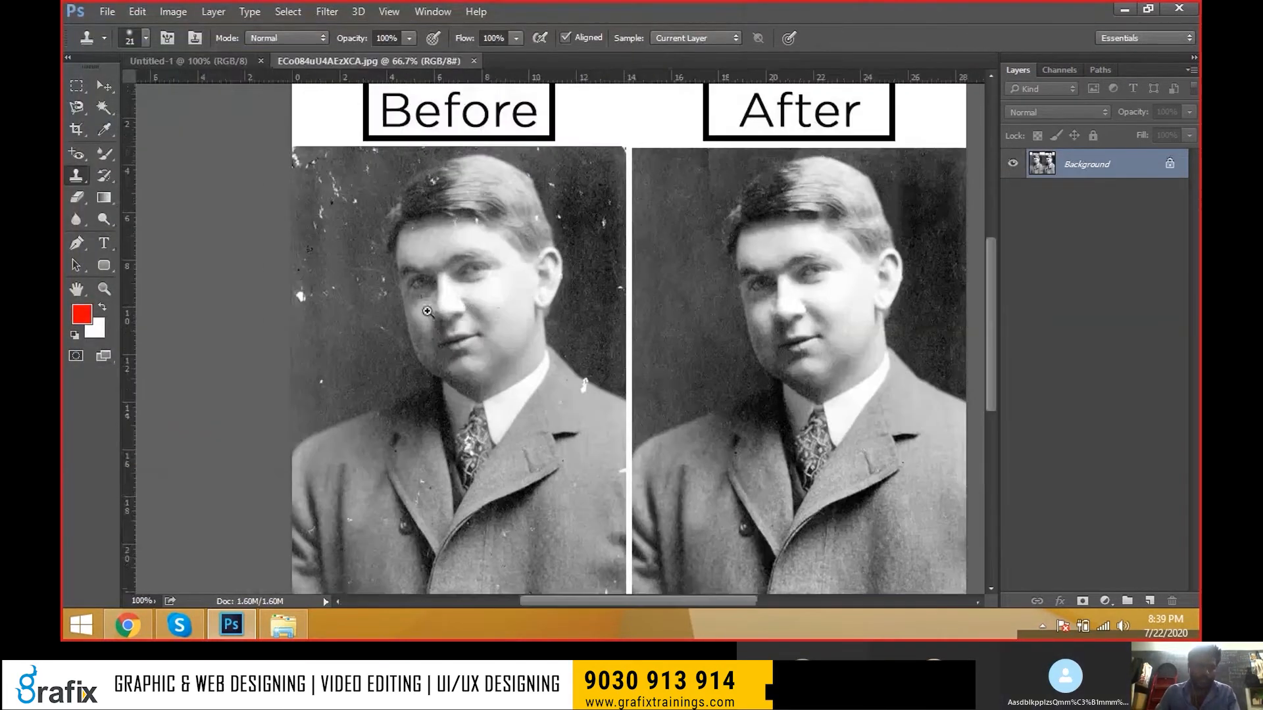
scroll(487, 339, "down", 1)
scroll(487, 338, "up", 1)
scroll(484, 335, "down", 1)
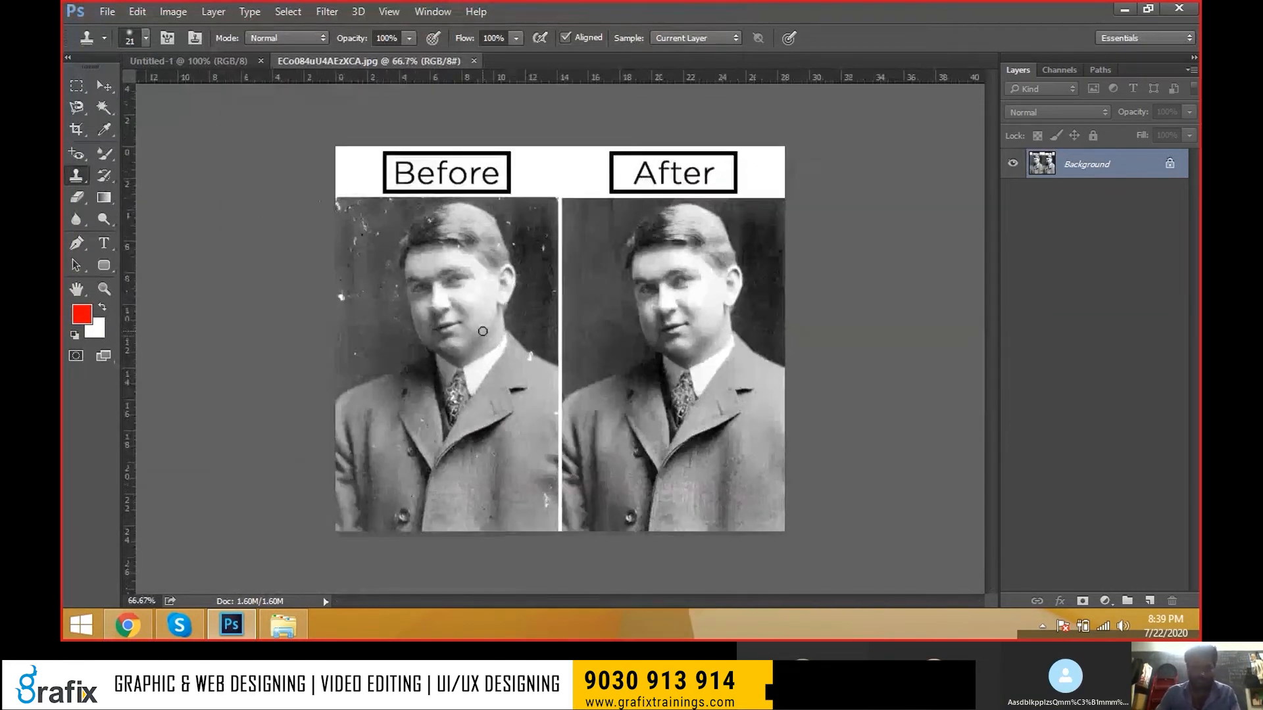
left_click(77, 129)
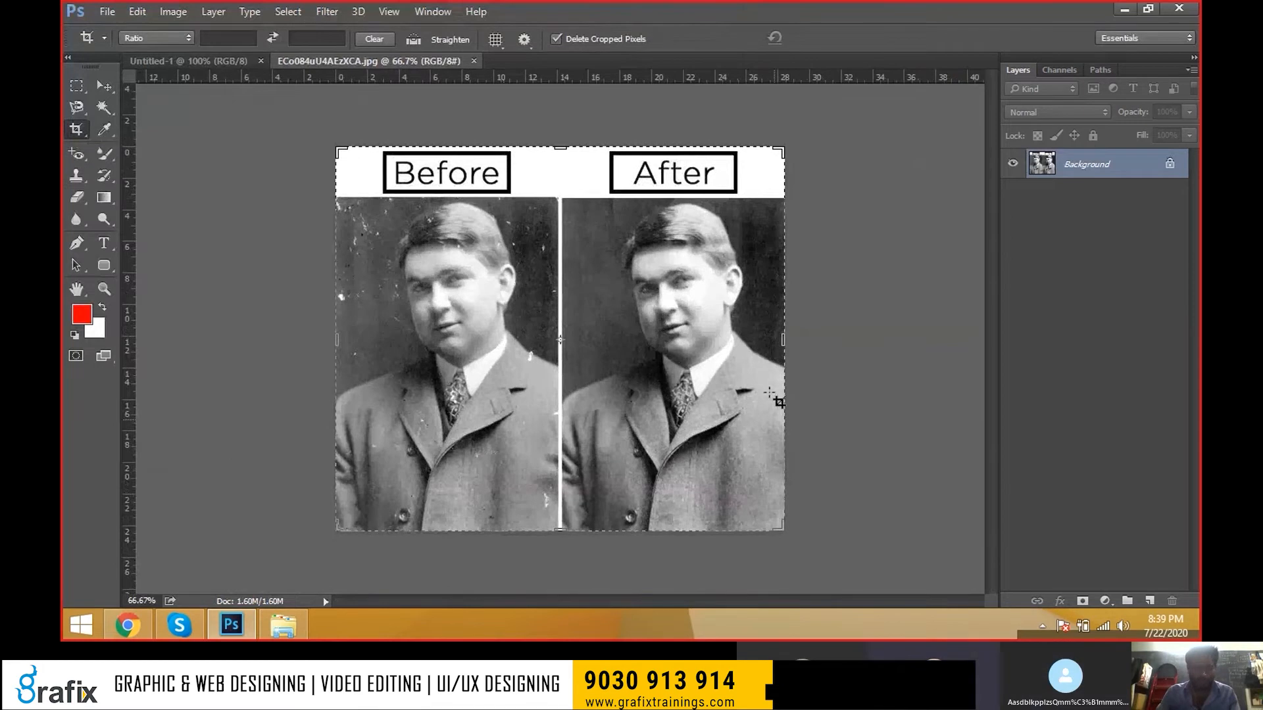
left_click_drag(782, 340, 672, 343)
left_click_drag(561, 148, 560, 175)
key("Return")
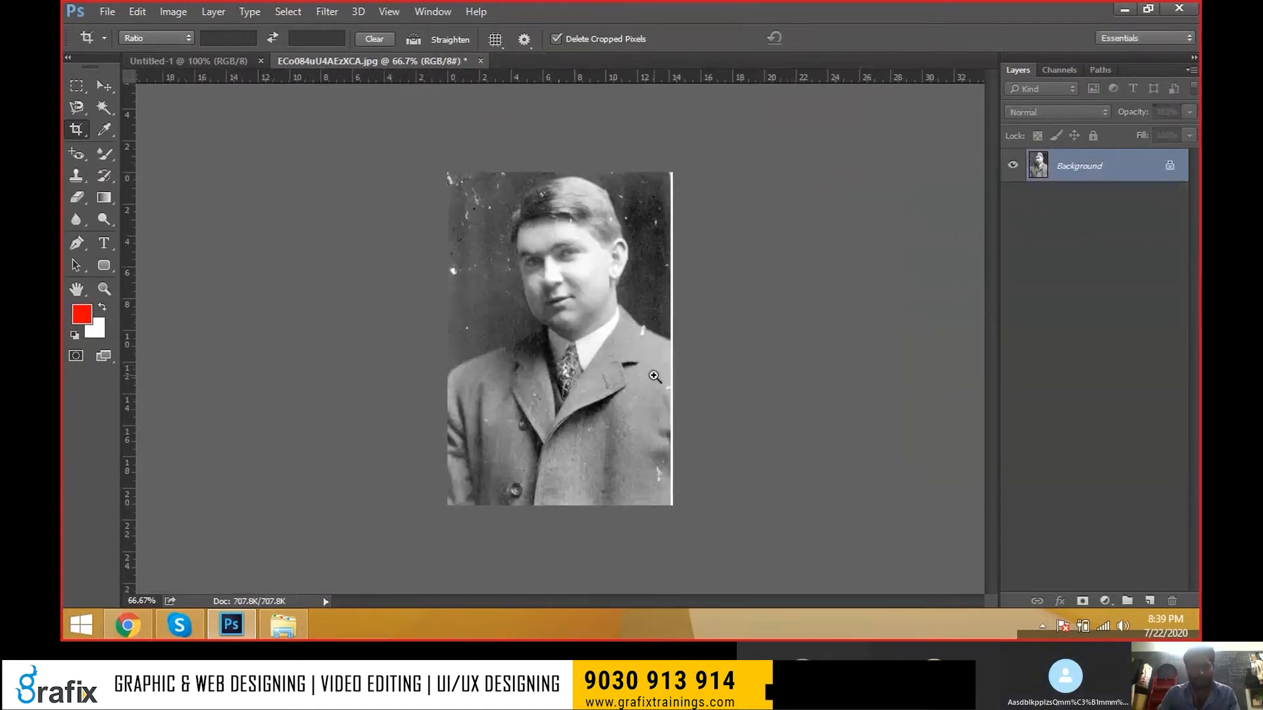
- Trim the white strip off the portrait's right edge with another crop, save the JPEG and close the document
key("ctrl+plus")
left_click(712, 356)
left_click_drag(726, 337, 722, 287)
key("ctrl+plus")
key("Return")
right_click(621, 294)
left_click(623, 295)
key("ctrl+s")
key("Return")
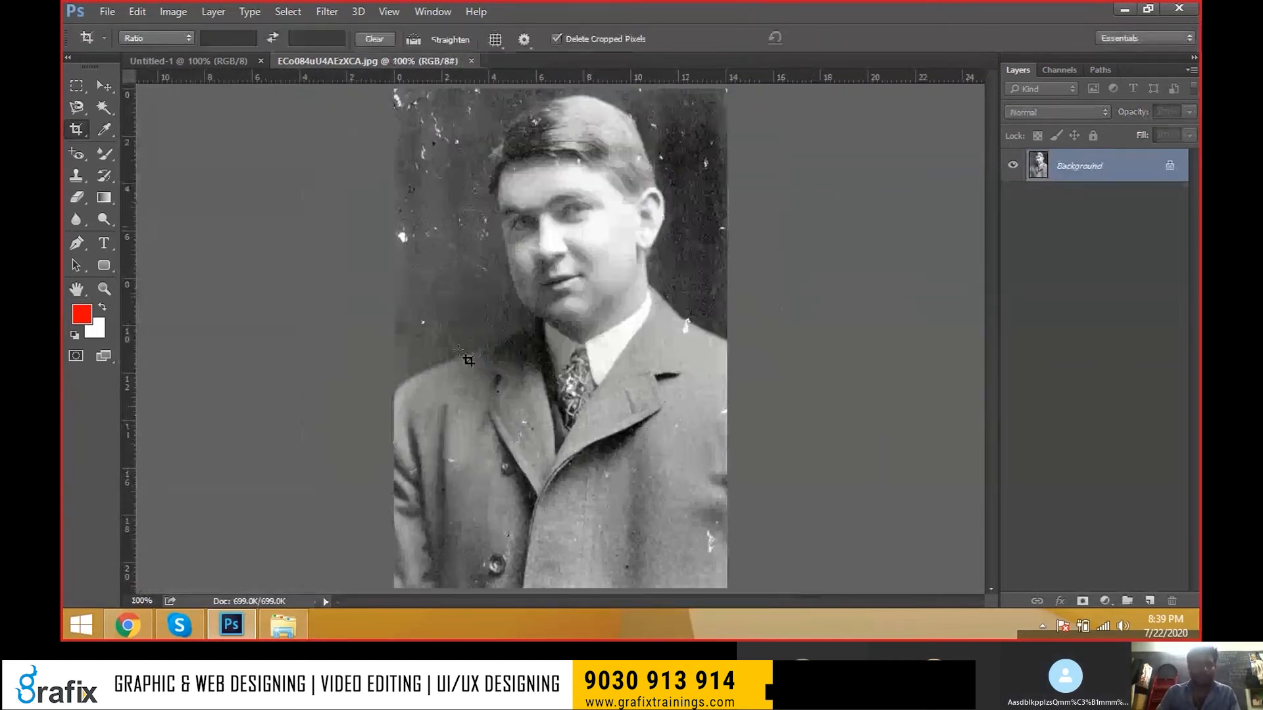
key("ctrl+w")
- Check the cropped file in the Damaged Photos folder, then open c481a8710d51ecc2bd9d046c9ee57749.jpg in Photoshop
key("alt+Tab")
left_click(436, 208)
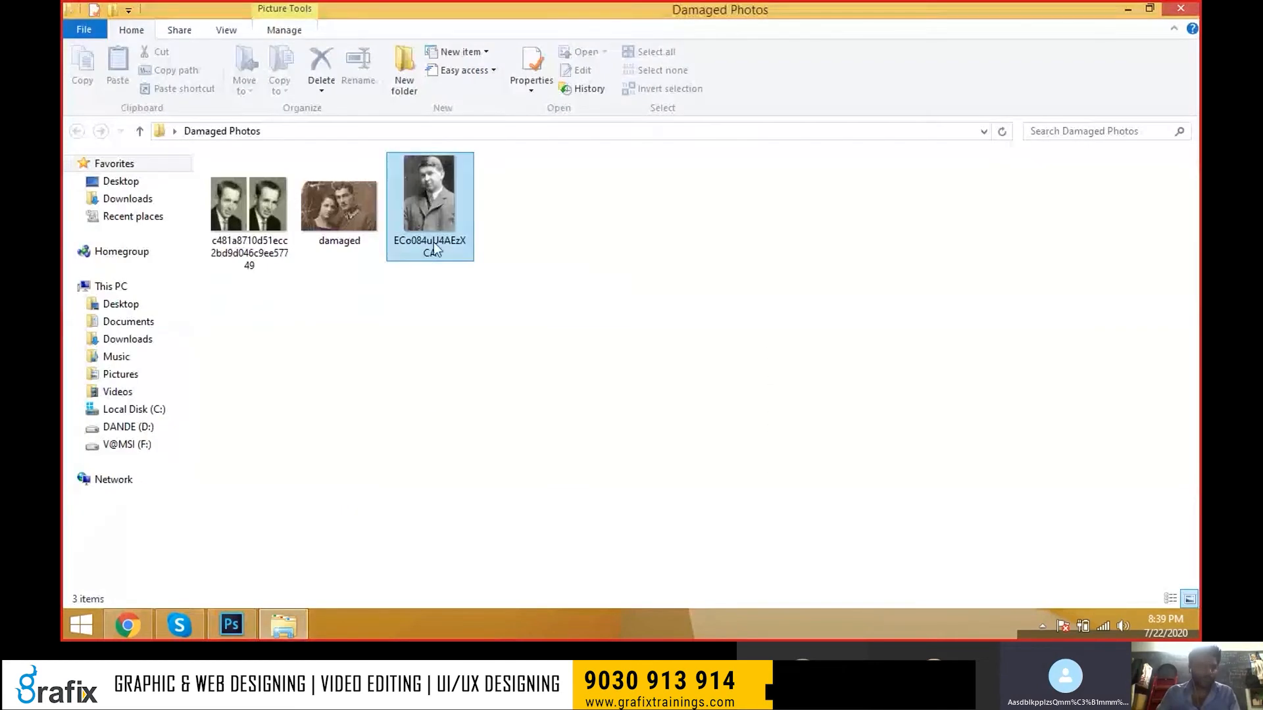
left_click(254, 231)
key("alt+Tab")
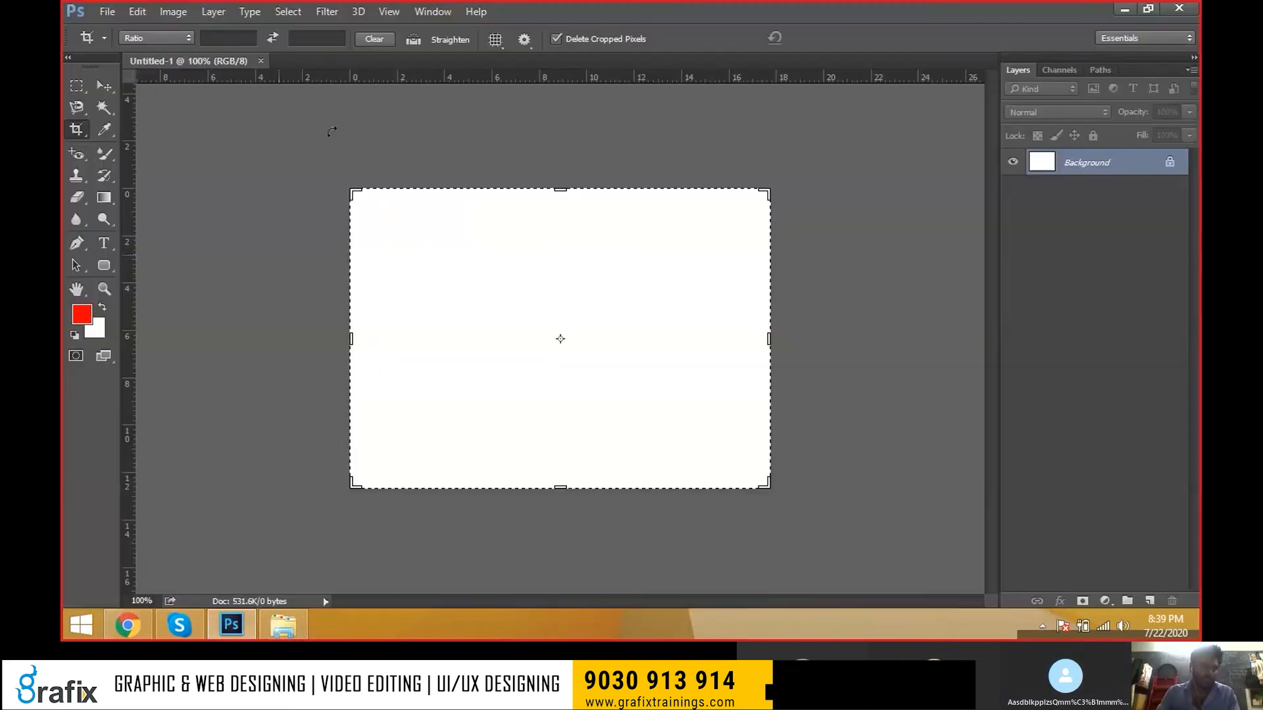
left_click(108, 12)
left_click(128, 41)
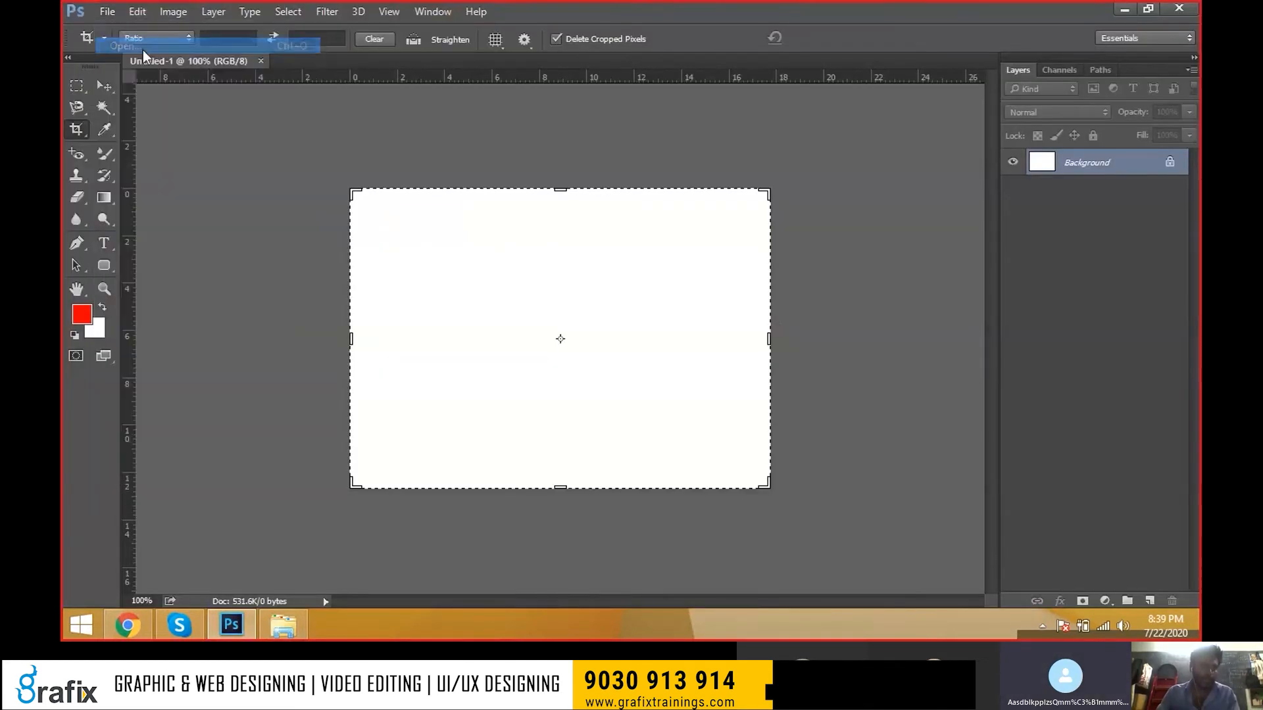
double_click(289, 151)
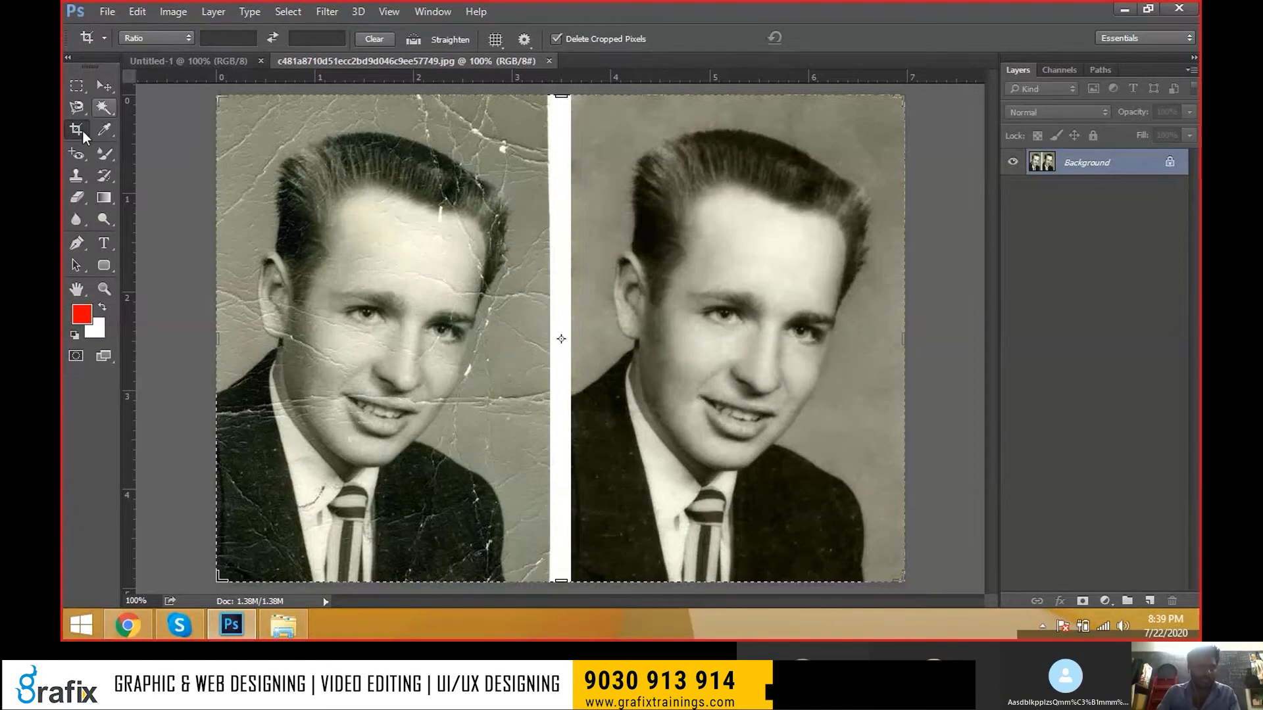
- Crop the image to the creased left-hand portrait and save it as a JPEG at quality 12 (Maximum)
left_click_drag(905, 339, 726, 329)
key("Return")
key("ctrl")
key("ctrl+s")
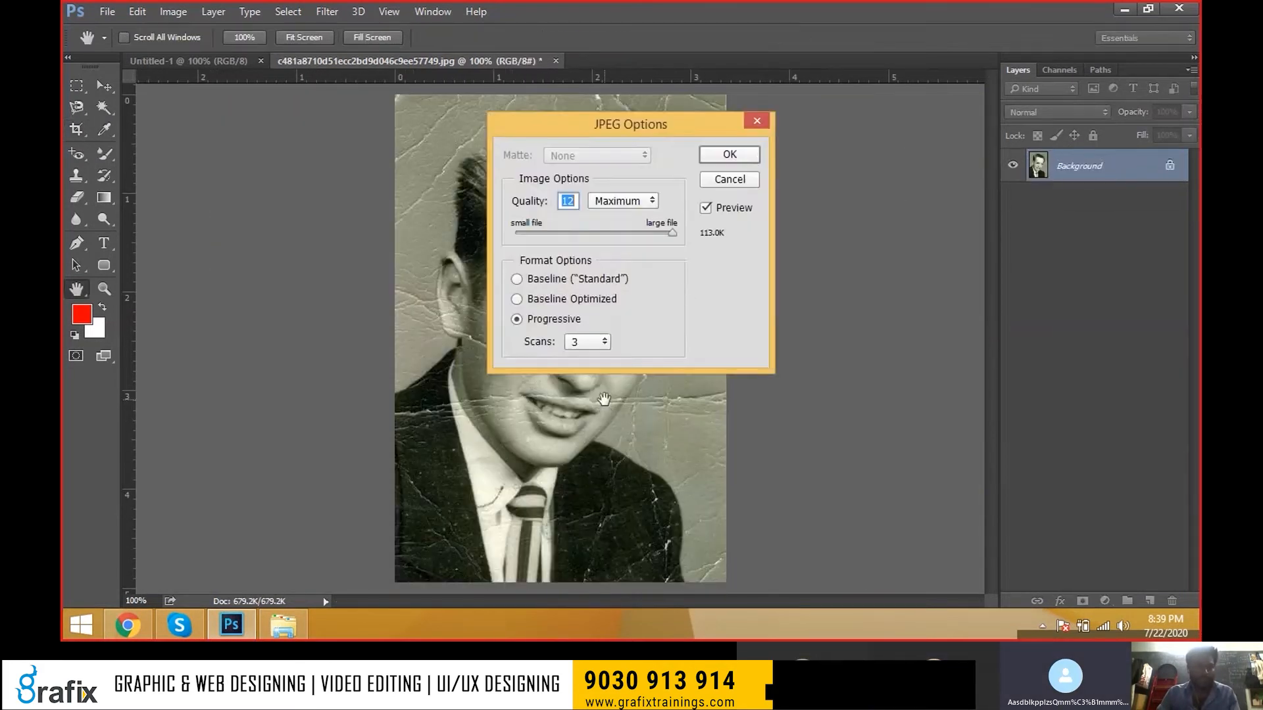
left_click(729, 155)
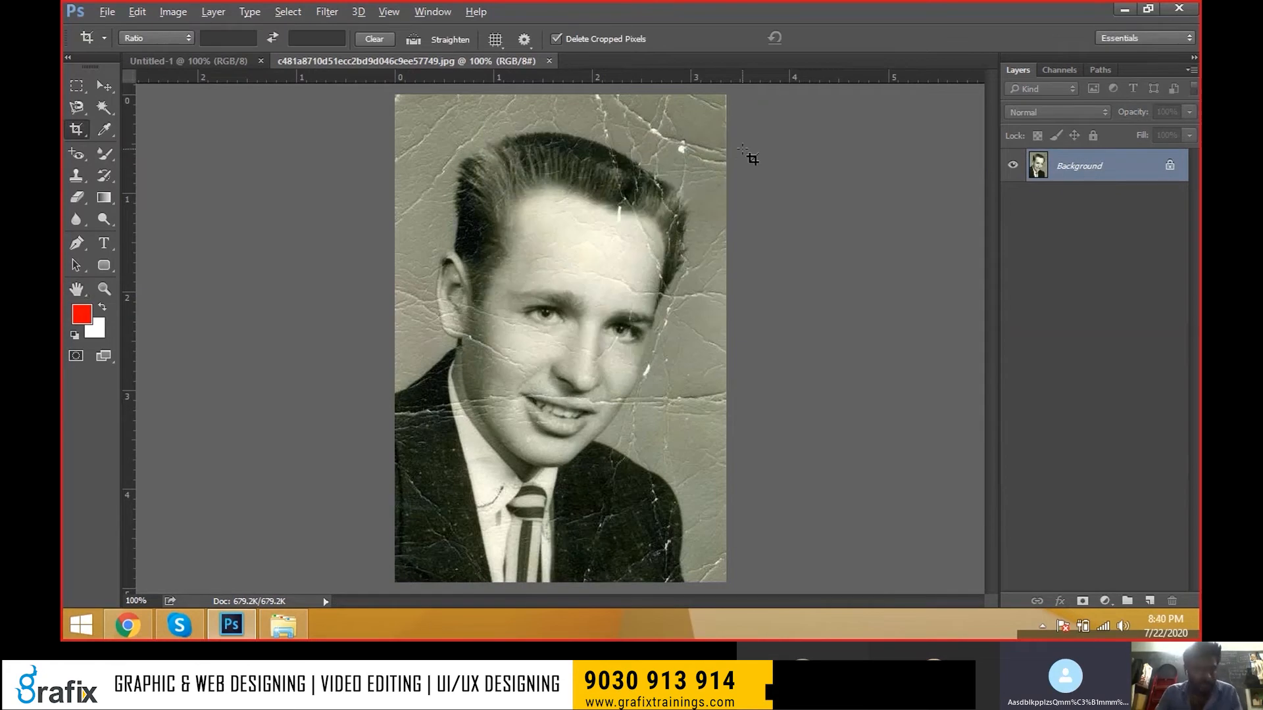
- Look at the cropped portrait's thumbnail in the Damaged Photos folder and return to Photoshop
key("alt+Tab")
key("alt")
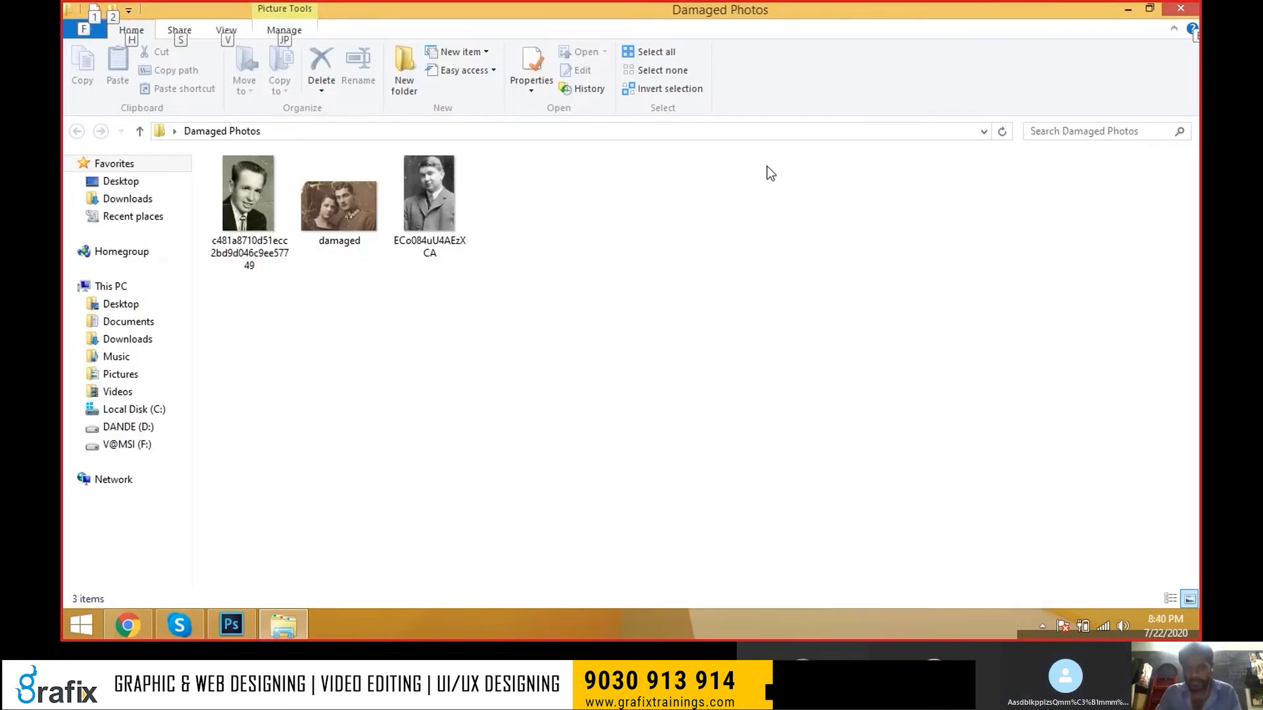
key("alt+Tab")
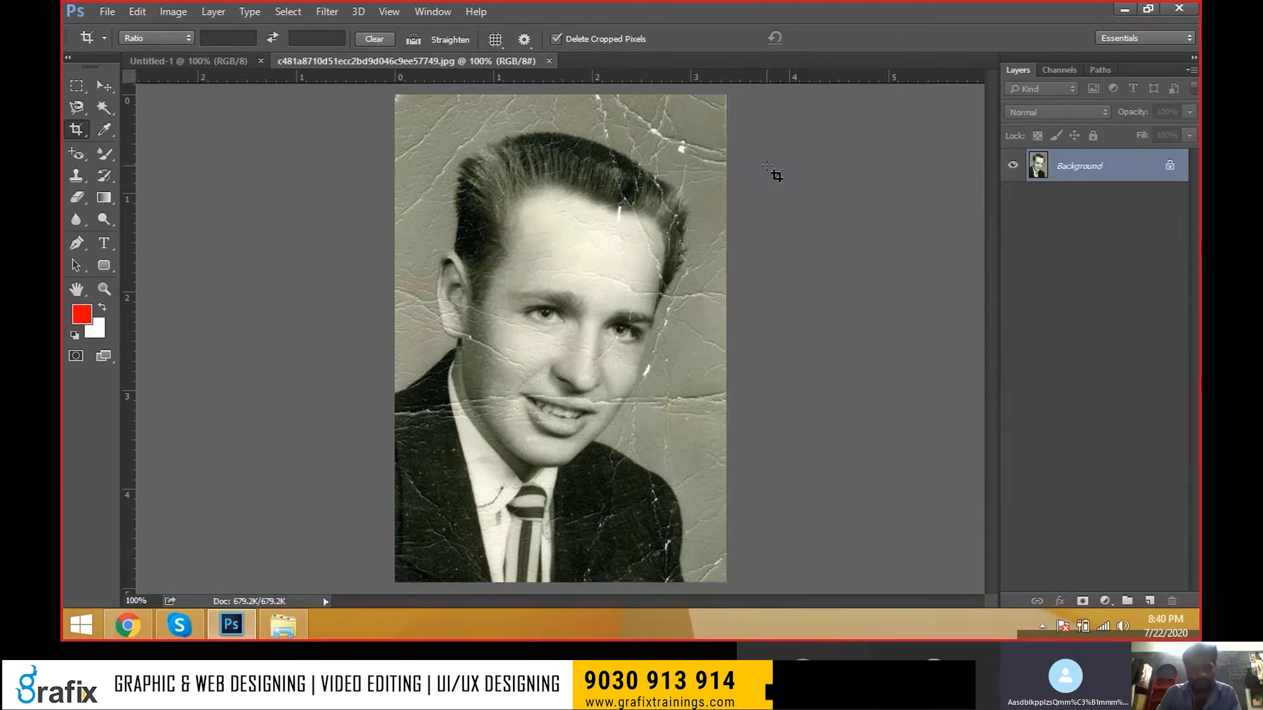
key("alt+Tab")
key("alt+Tab")
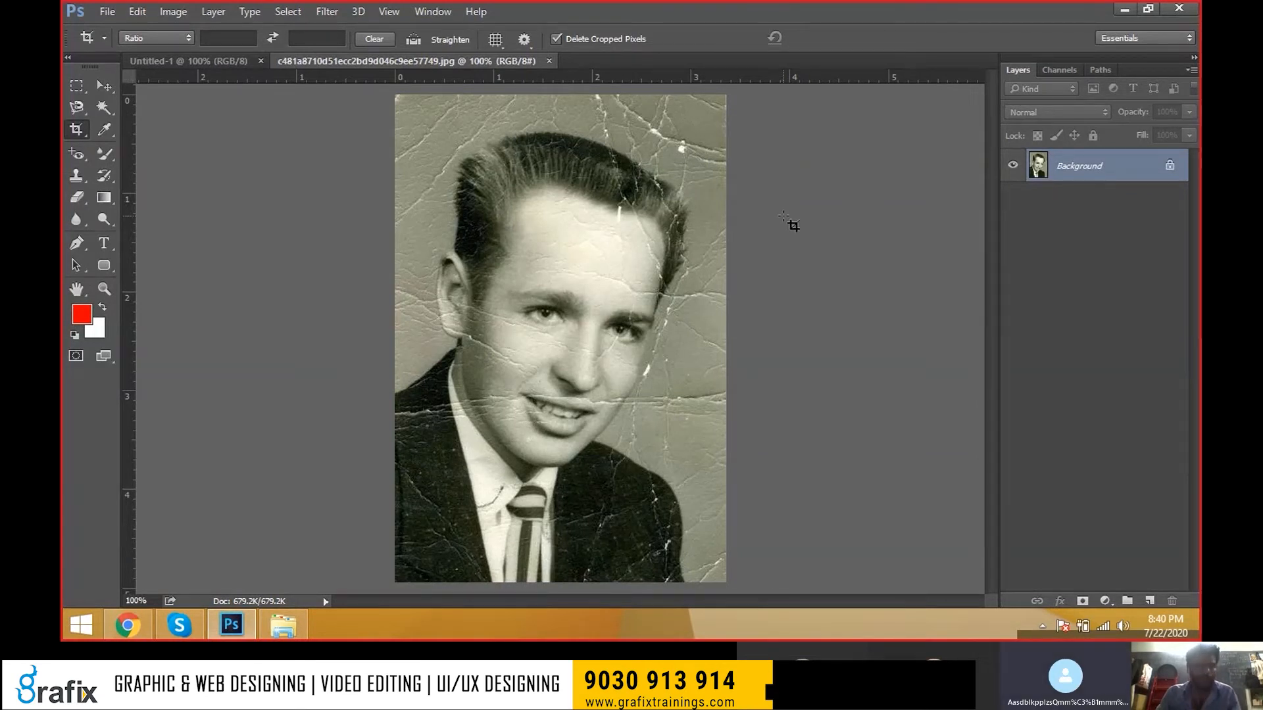
- Undo the crop and set a new crop boundary around the creased left-hand portrait
key("v")
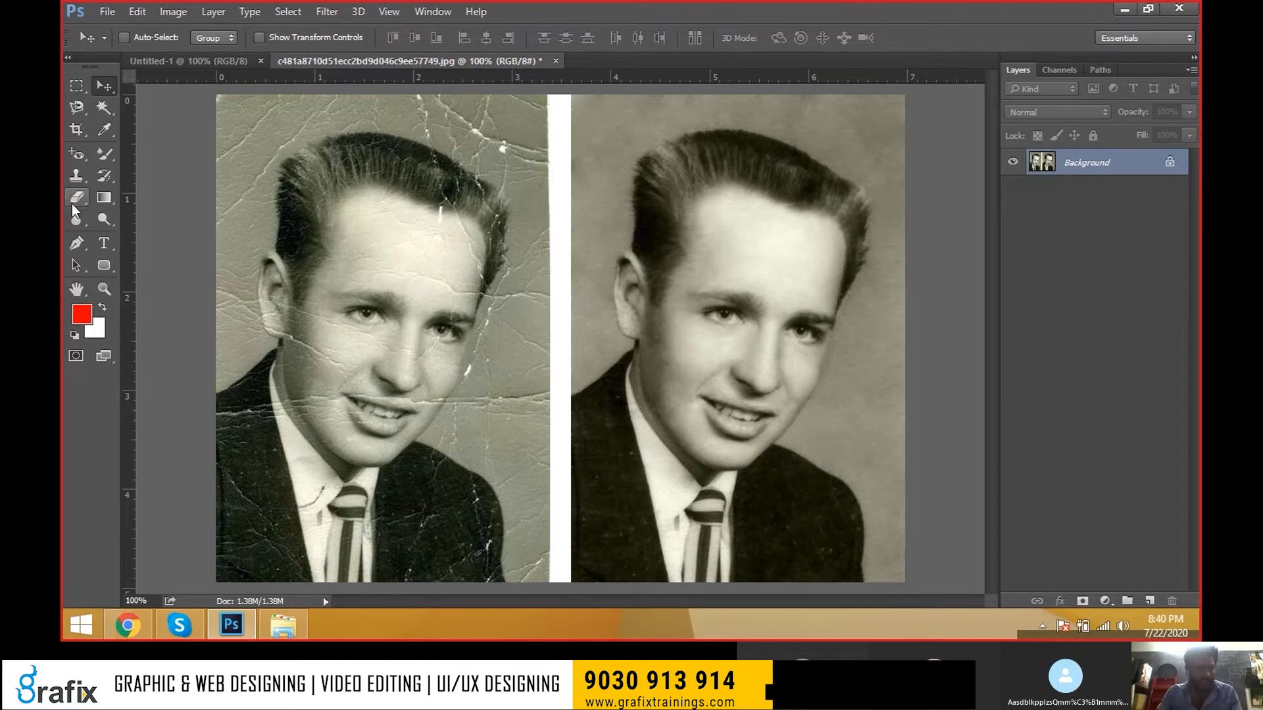
left_click(76, 129)
left_click_drag(907, 341, 730, 317)
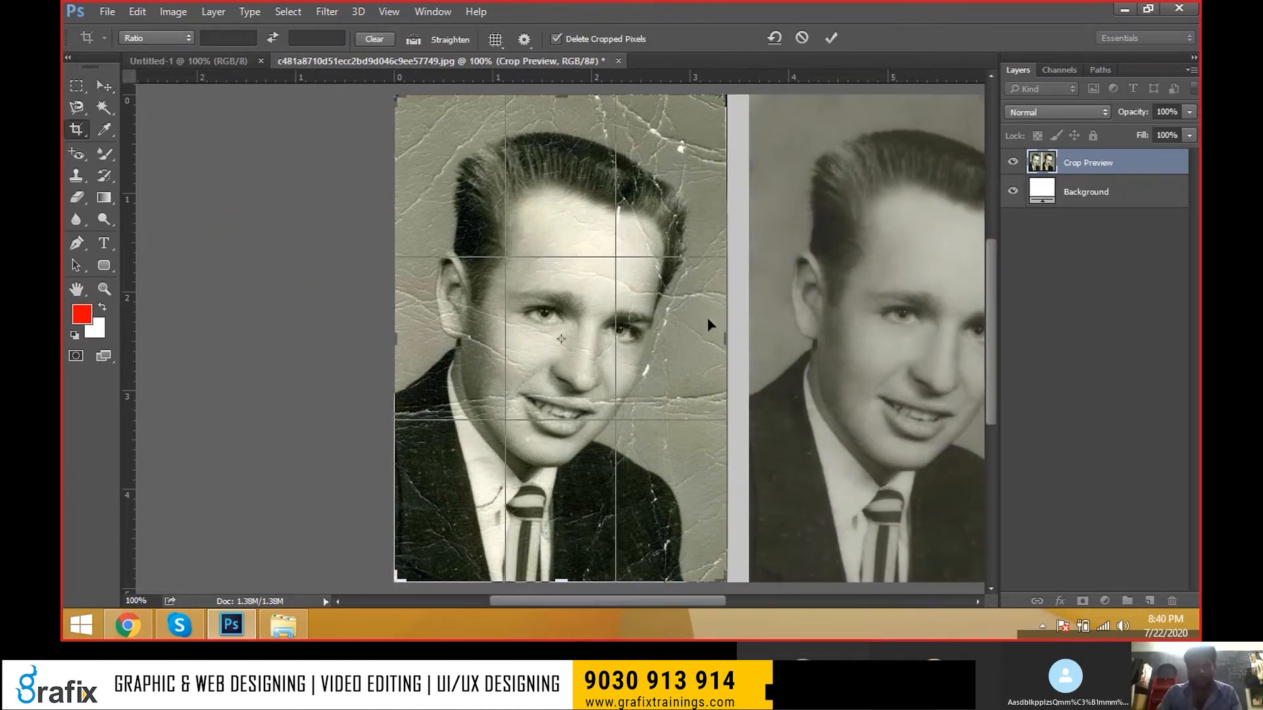
key("Return")
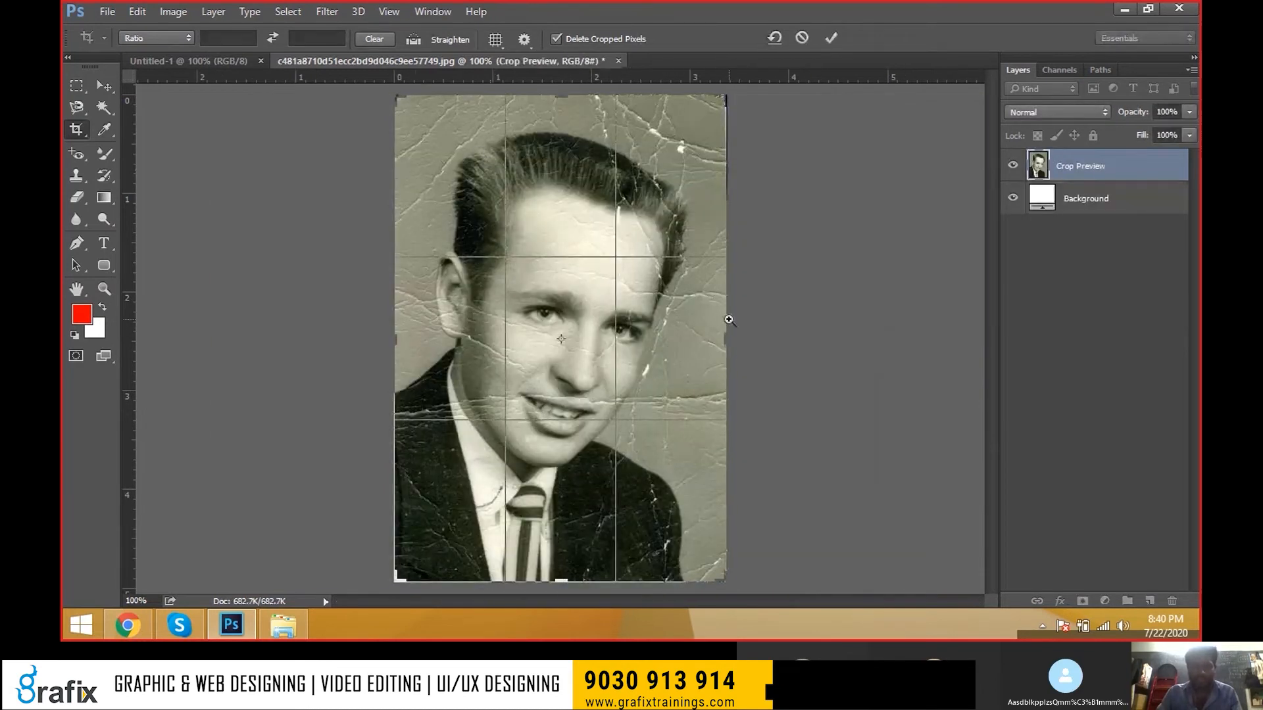
- Fine-tune the crop boundary along the portrait's right edge and apply the crop
scroll(727, 318, "up", 3)
scroll(838, 357, "down", 4)
key("ctrl+plus")
key("ctrl+plus")
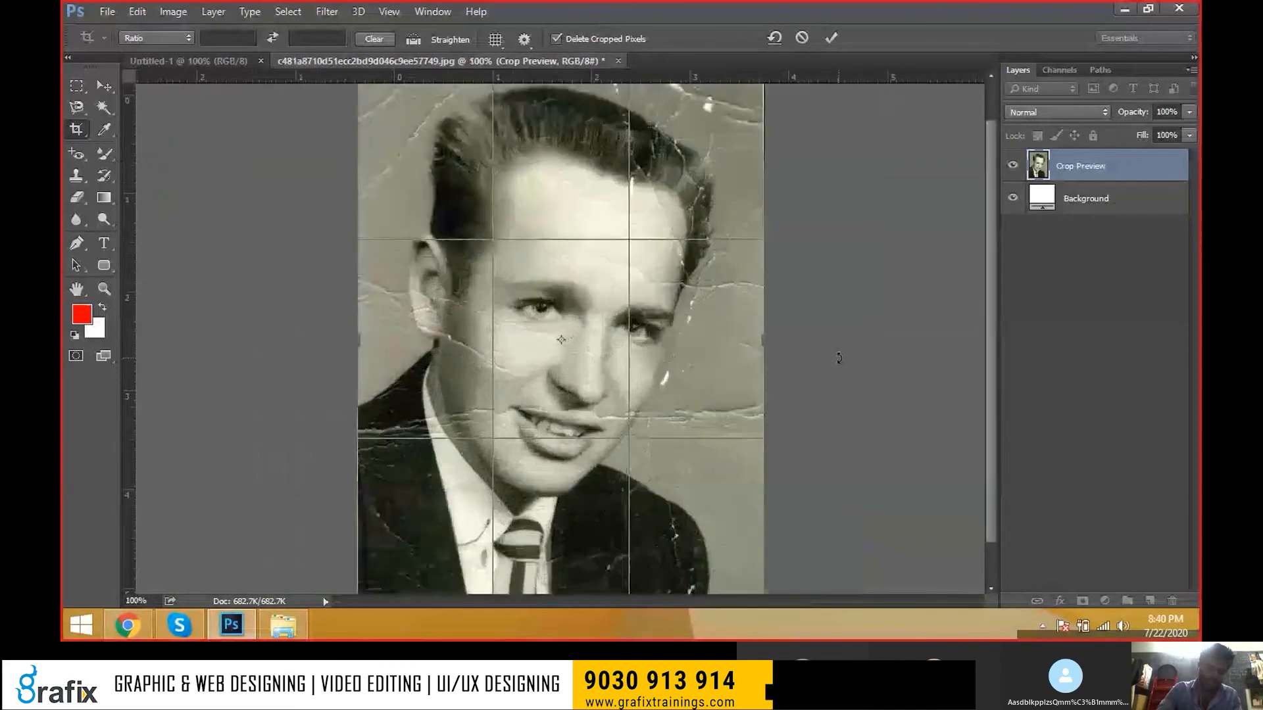
key("ctrl+minus")
key("ctrl+minus")
key("ctrl+plus")
key("ctrl+plus")
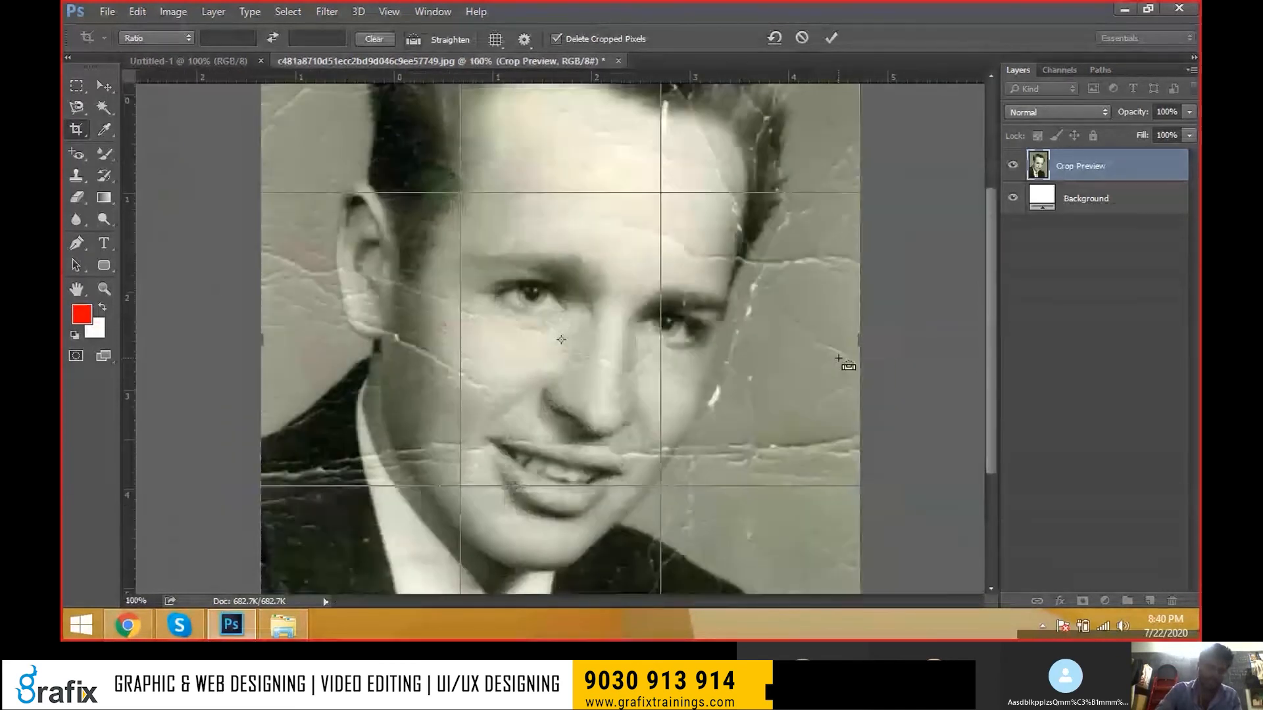
left_click_drag(891, 340, 889, 338)
key("Return")
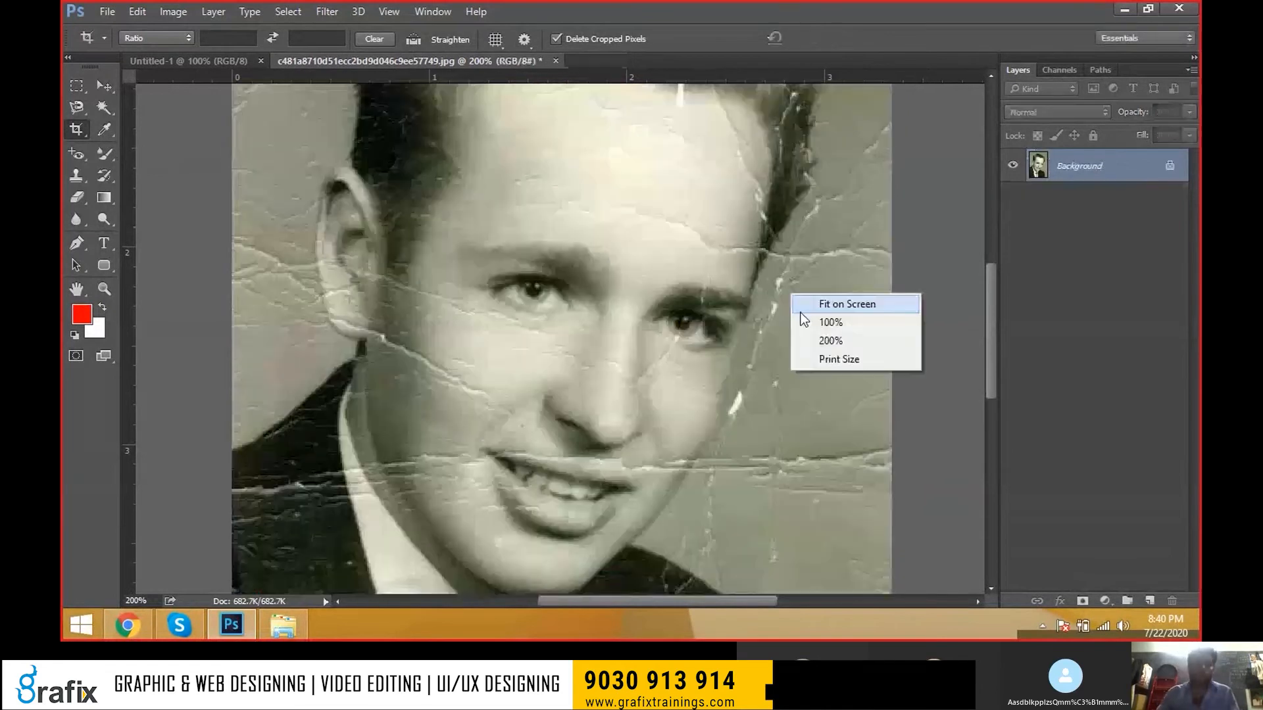
- Save the cropped c481a8710d51ecc2bd9d046c9ee57749.jpg and close its document
key("ctrl+0")
left_click(107, 11)
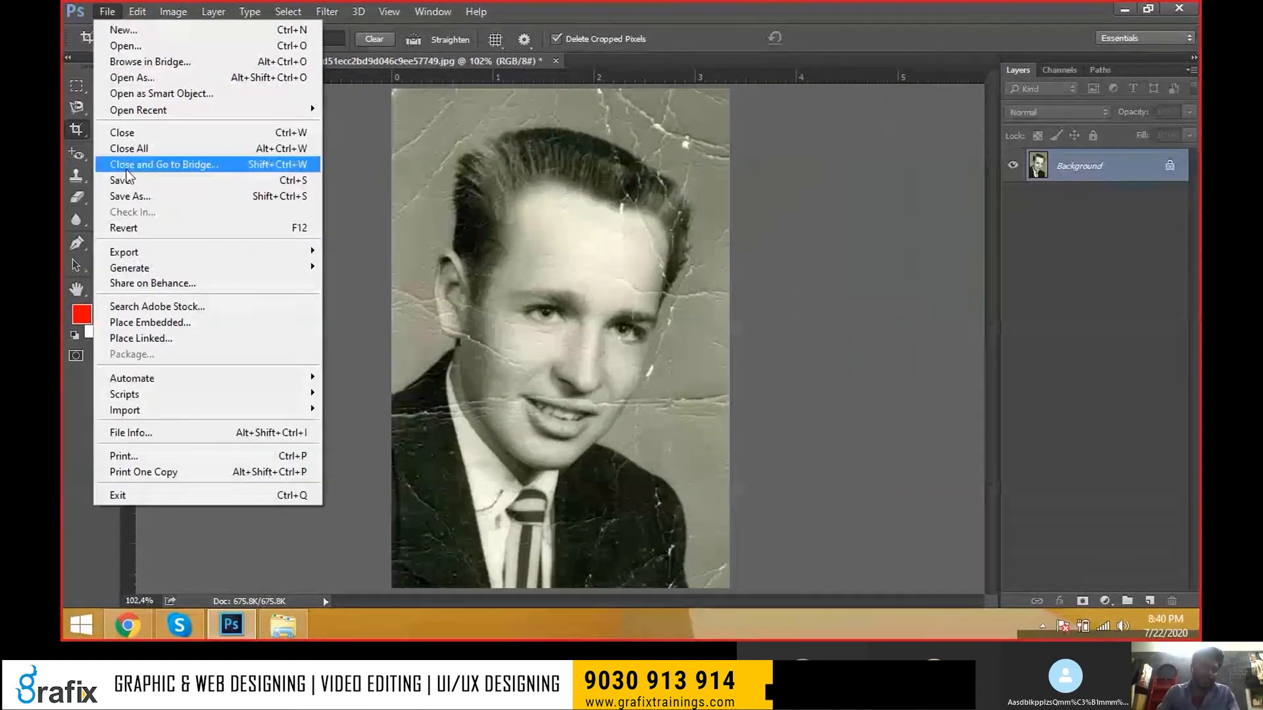
left_click(129, 186)
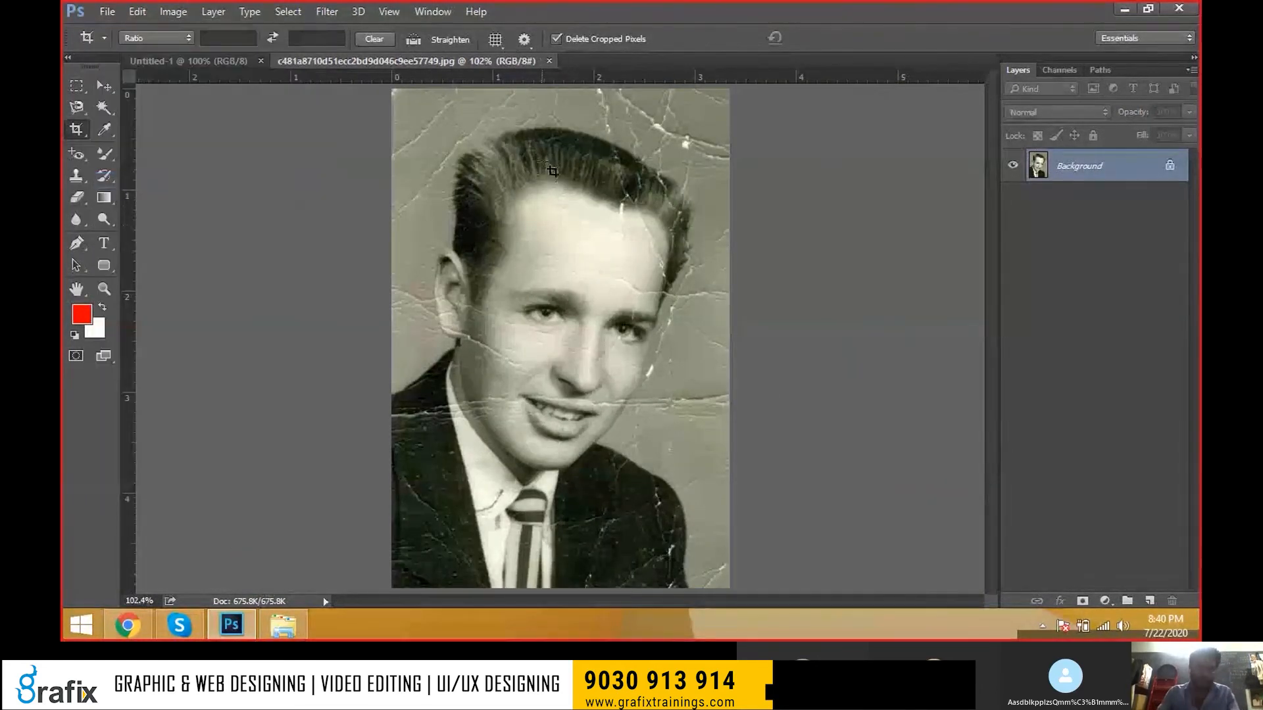
left_click(548, 61)
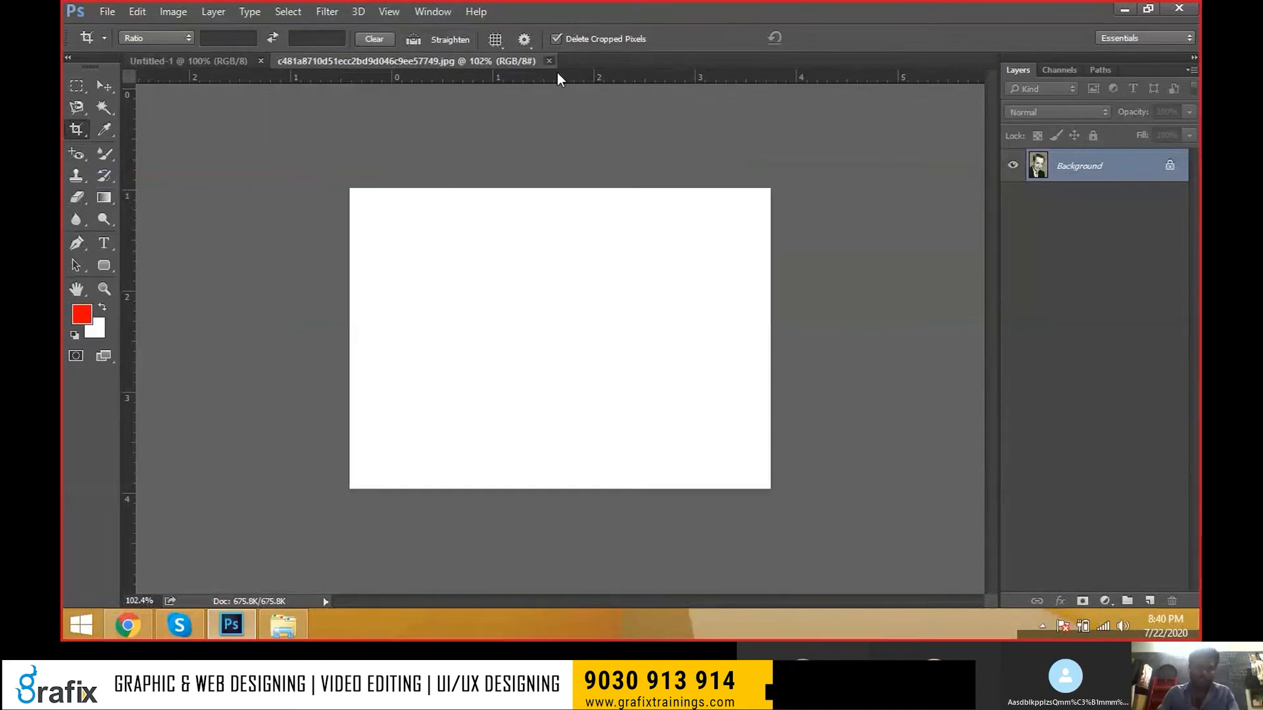
- Try to bring the damaged photo of the couple from the Damaged Photos folder straight into Photoshop
key("alt+Tab")
left_click(355, 204)
left_click_drag(343, 195, 574, 63)
key("alt+Tab")
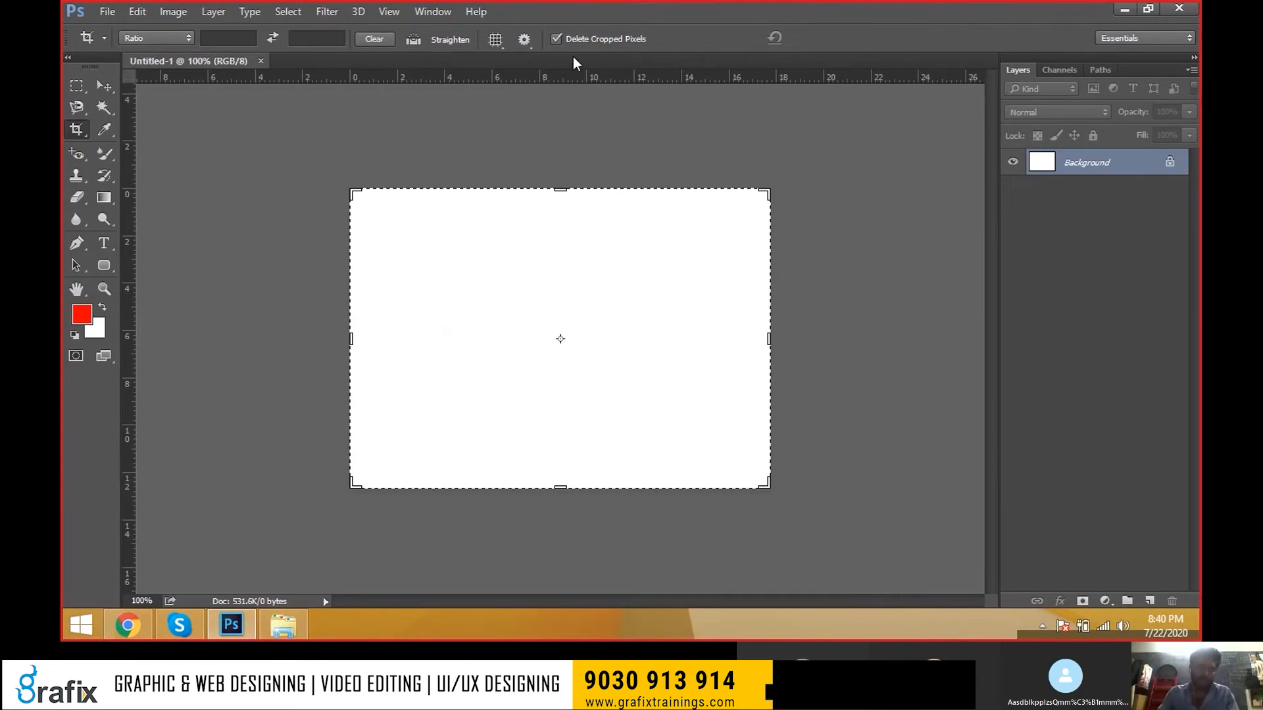
- Open c481a8710d51ecc2bd9d046c9ee57749.jpg and damaged.jpg from the Damaged Photos folder as separate documents
key("ctrl+w")
left_click(107, 11)
left_click(157, 45)
key("Escape")
key("ctrl+o")
double_click(255, 163)
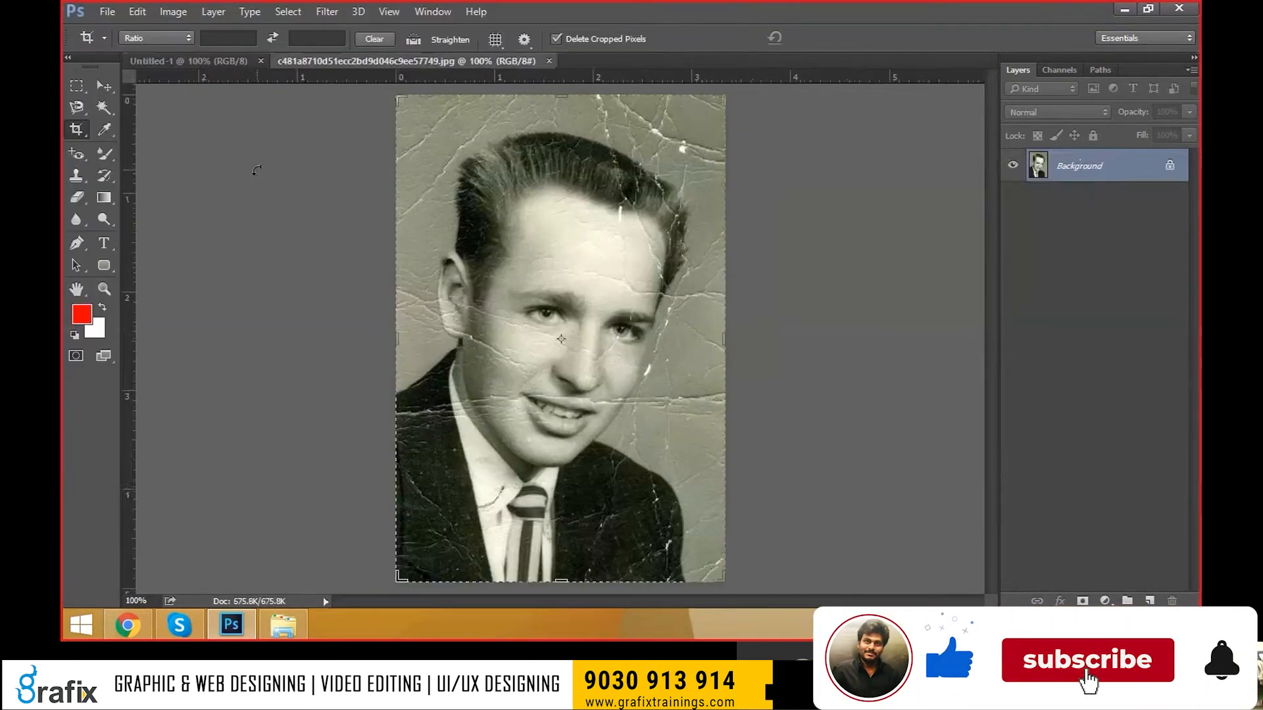
key("ctrl+o")
double_click(355, 162)
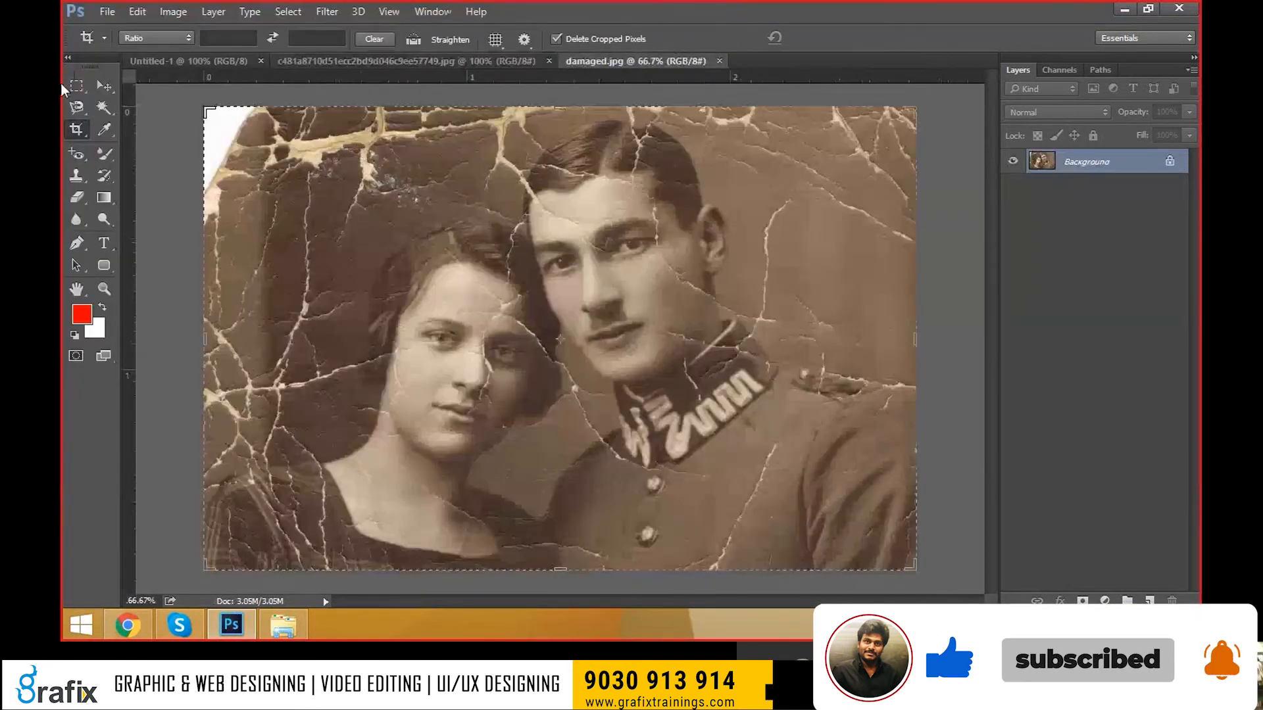
- Activate the Spot Healing Brush Tool for repairing the cracks in the couple's photo
left_click(77, 153)
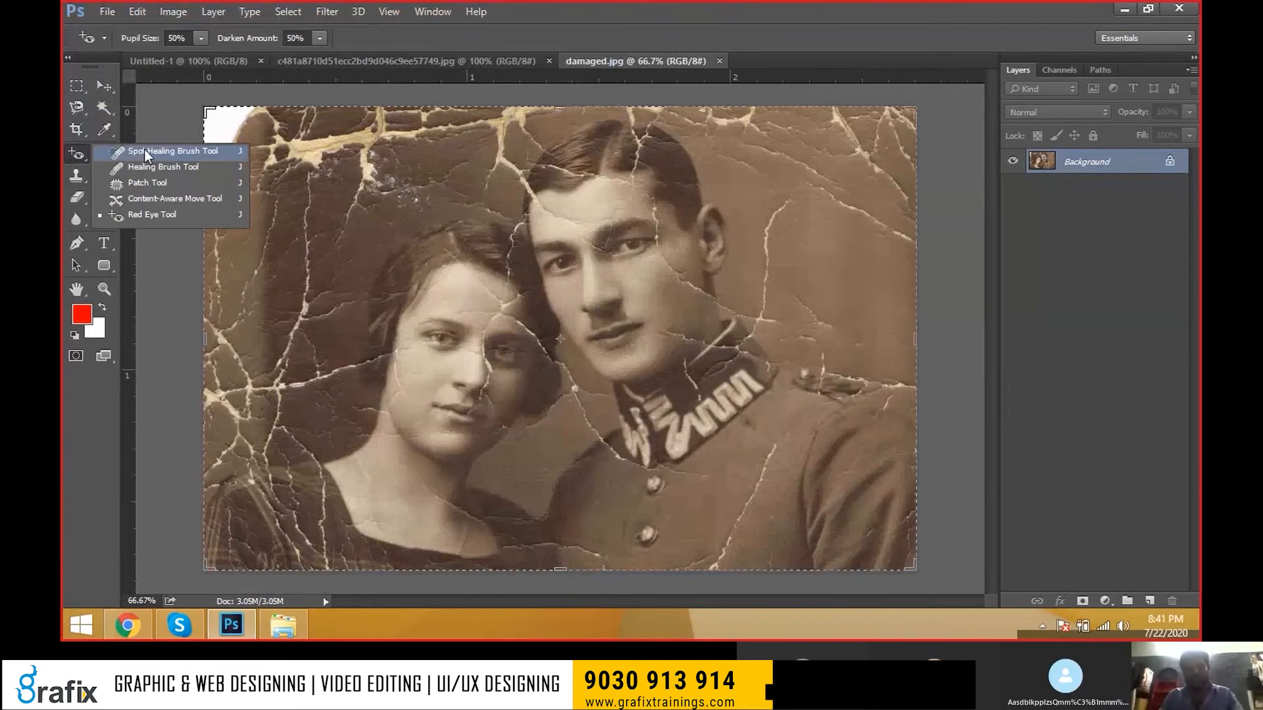
left_click(146, 154)
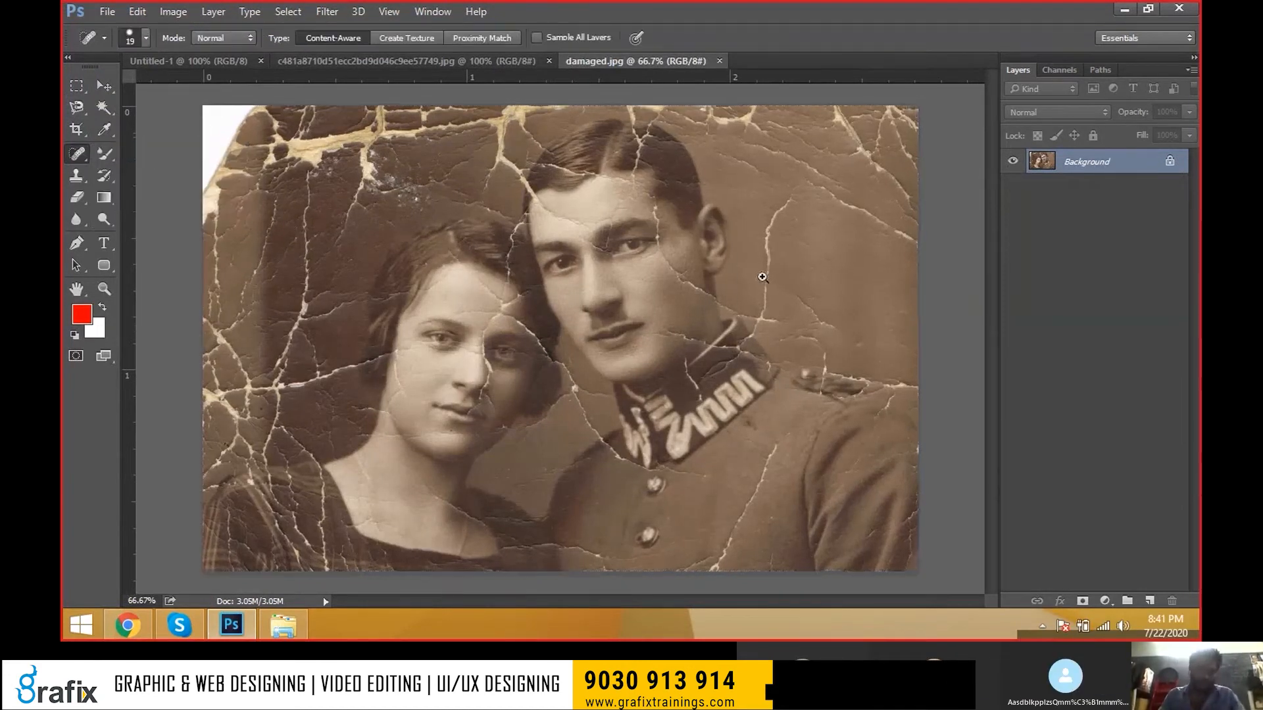
left_click(762, 277, "ctrl")
left_click_drag(284, 195, 361, 183)
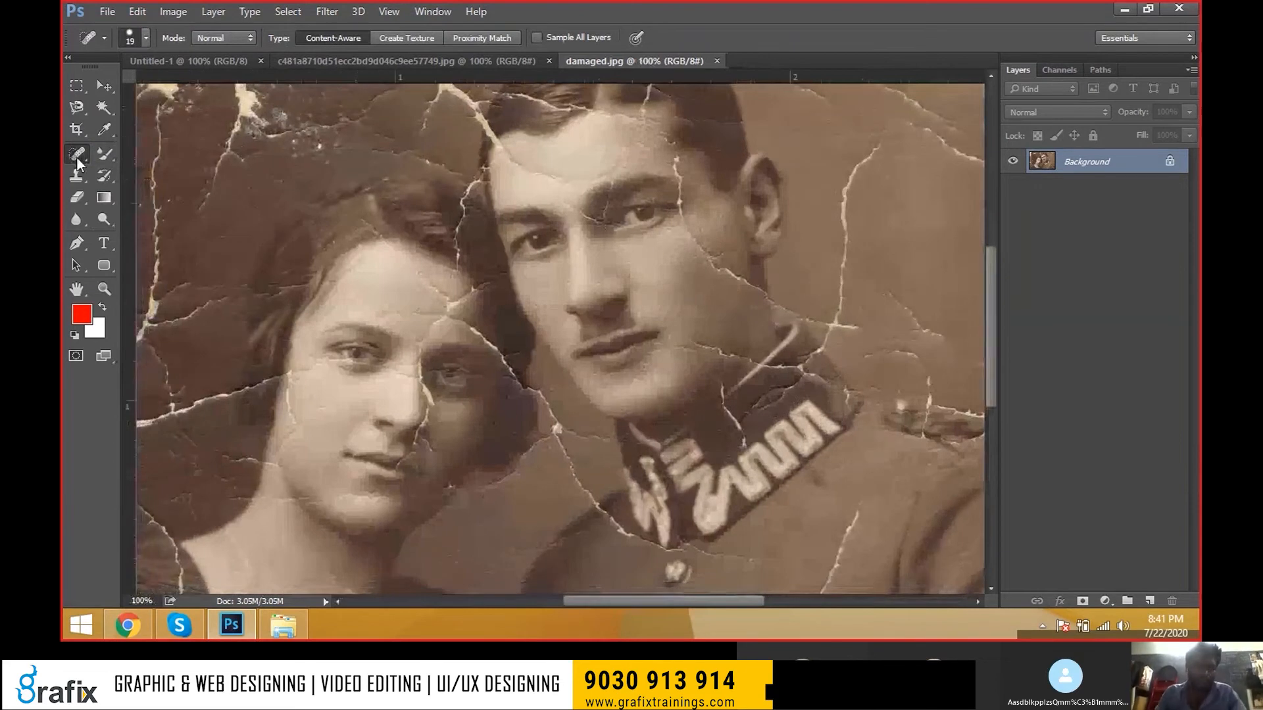
left_click(77, 158)
left_click(123, 156)
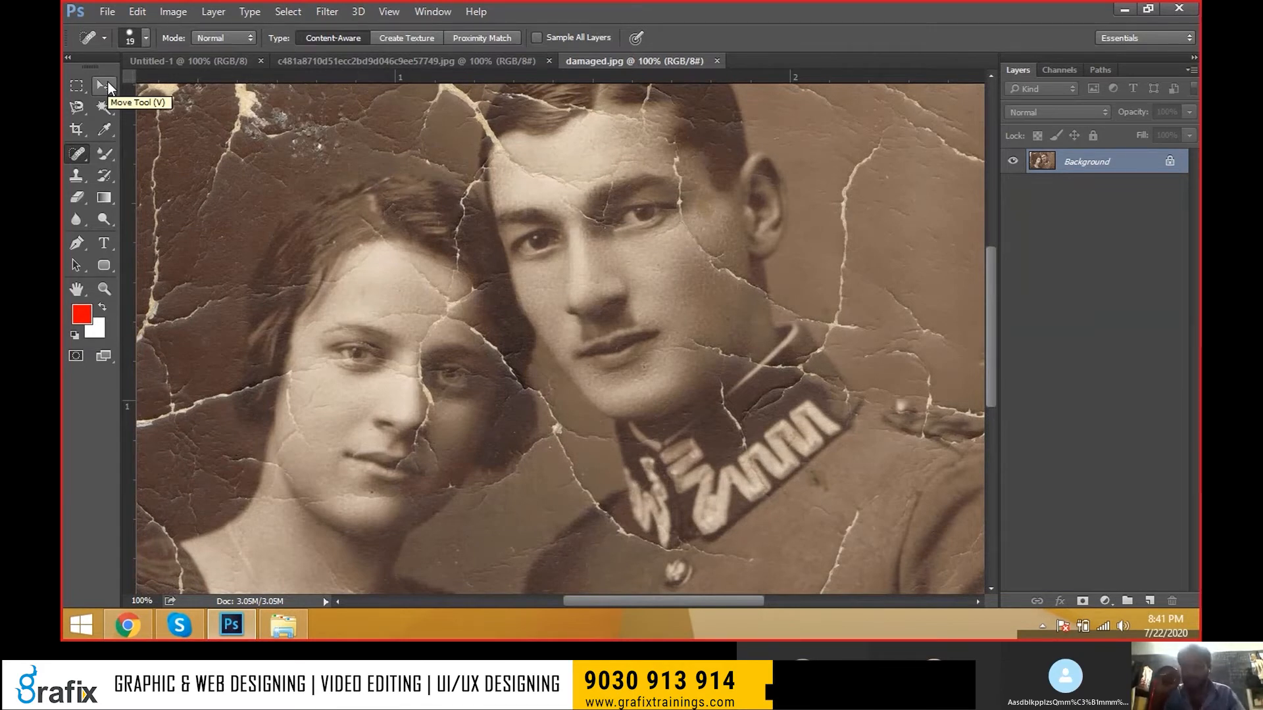
- Examine the cracks around the woman's hair and the dark background in damaged.jpg at several magnifications
left_click(306, 324, "ctrl")
left_click_drag(307, 319, 554, 345)
left_click(309, 164, "ctrl")
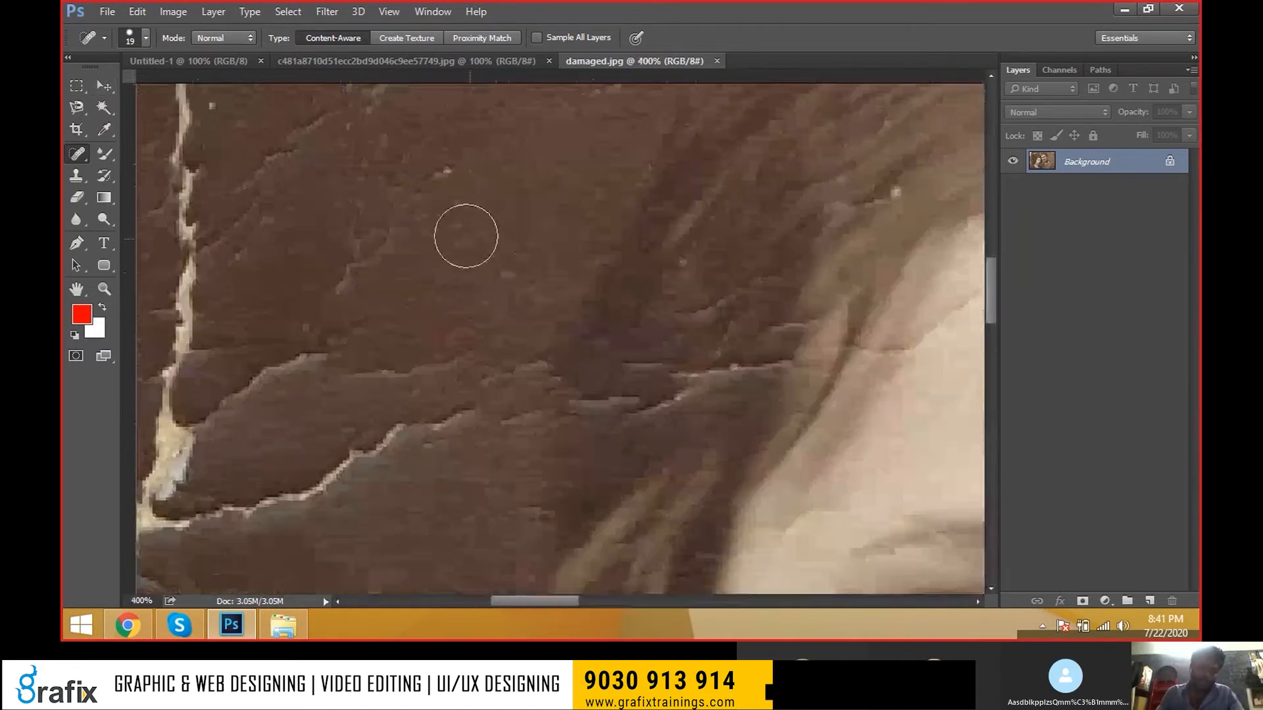
left_click(478, 228, "ctrl")
left_click(477, 225, "ctrl")
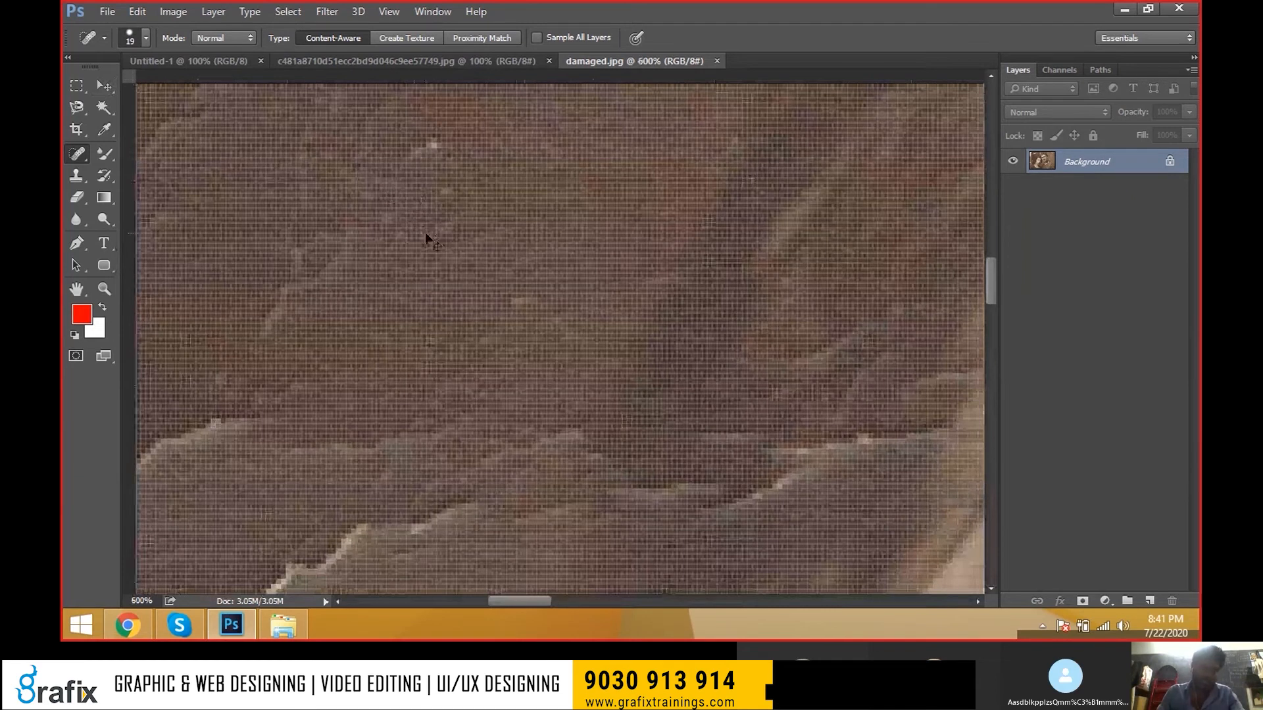
key("ctrl+minus")
key("ctrl+minus")
key("ctrl+minus")
key("ctrl+minus")
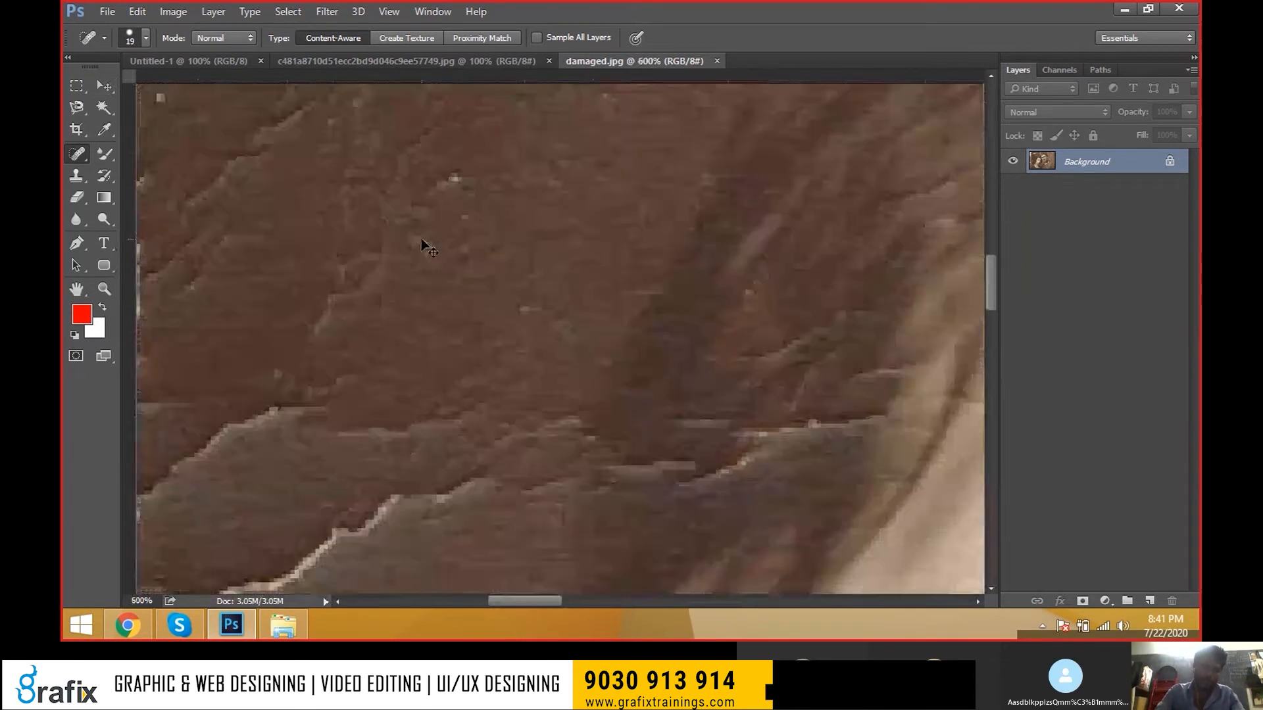
- Open ECo084uU4AEzXCA.jpg from the Damaged Photos folder as another document
key("ctrl+o")
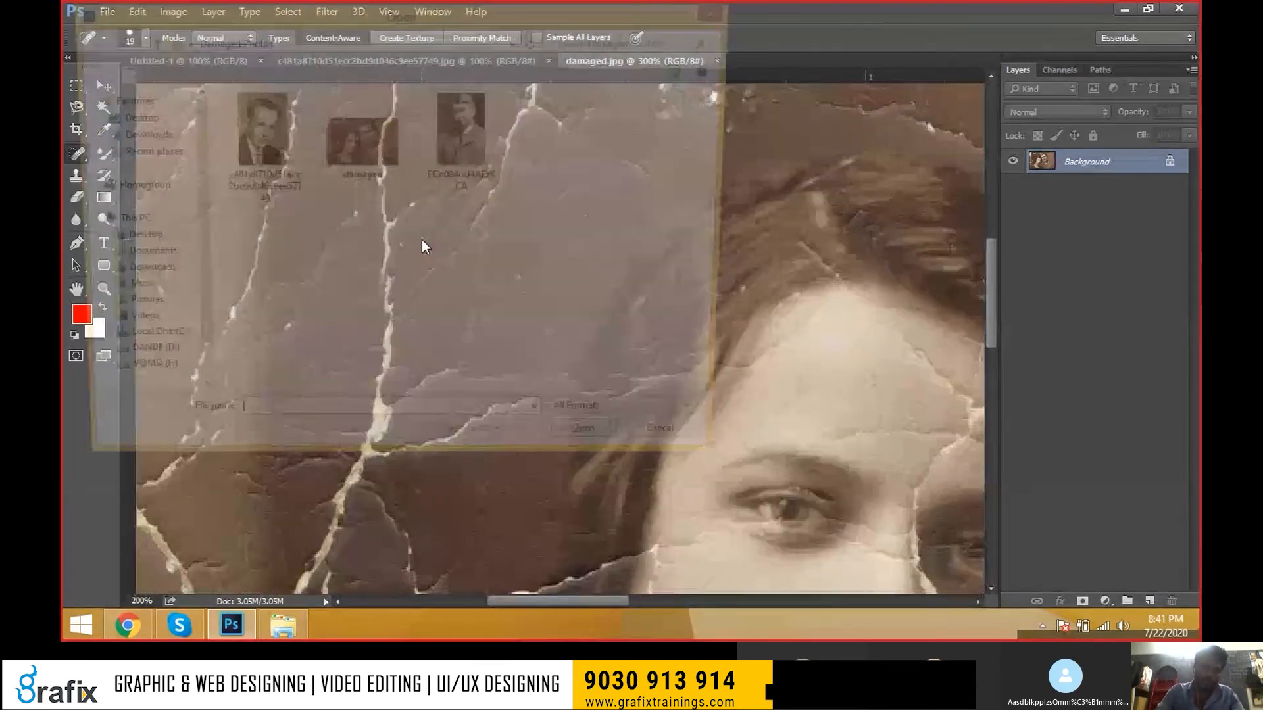
double_click(495, 174)
- Examine the white specks and scratches in the dark background beside the man's face up close
left_click(494, 170, "ctrl")
left_click(494, 170, "ctrl")
left_click(419, 361, "ctrl")
left_click(419, 360, "ctrl")
scroll(418, 361, "down", 2)
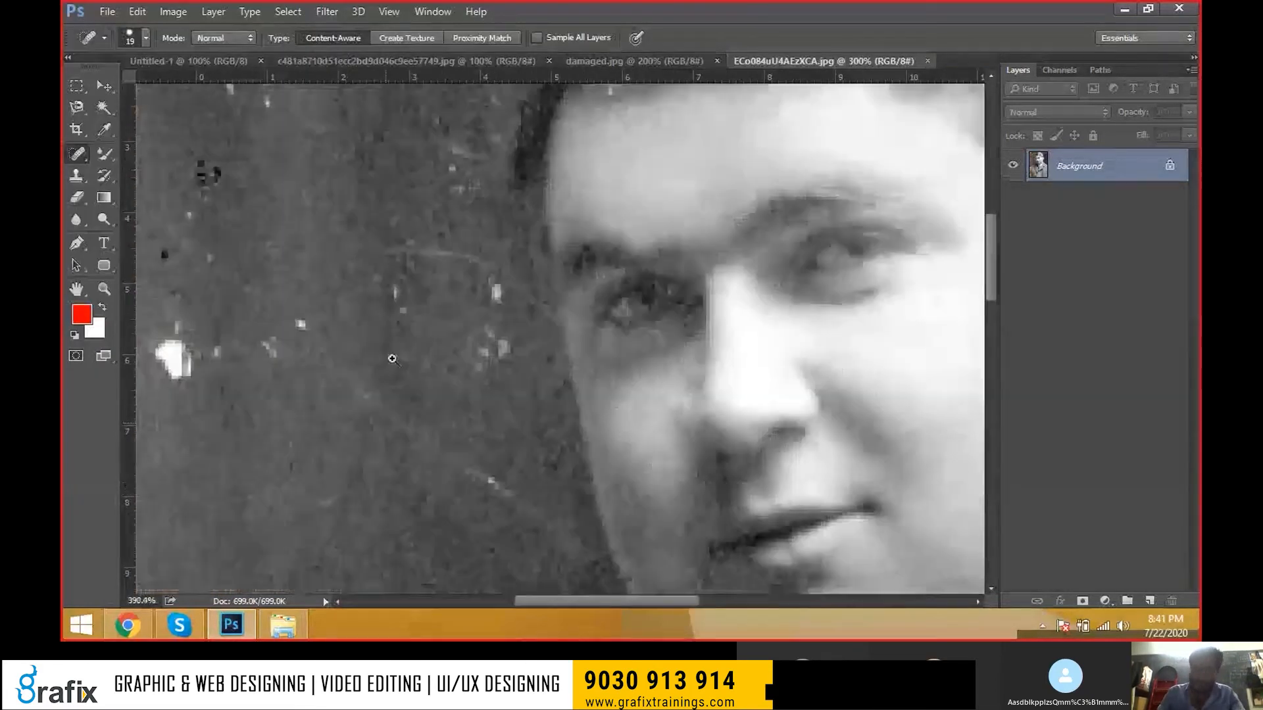
scroll(428, 372, "down", 3)
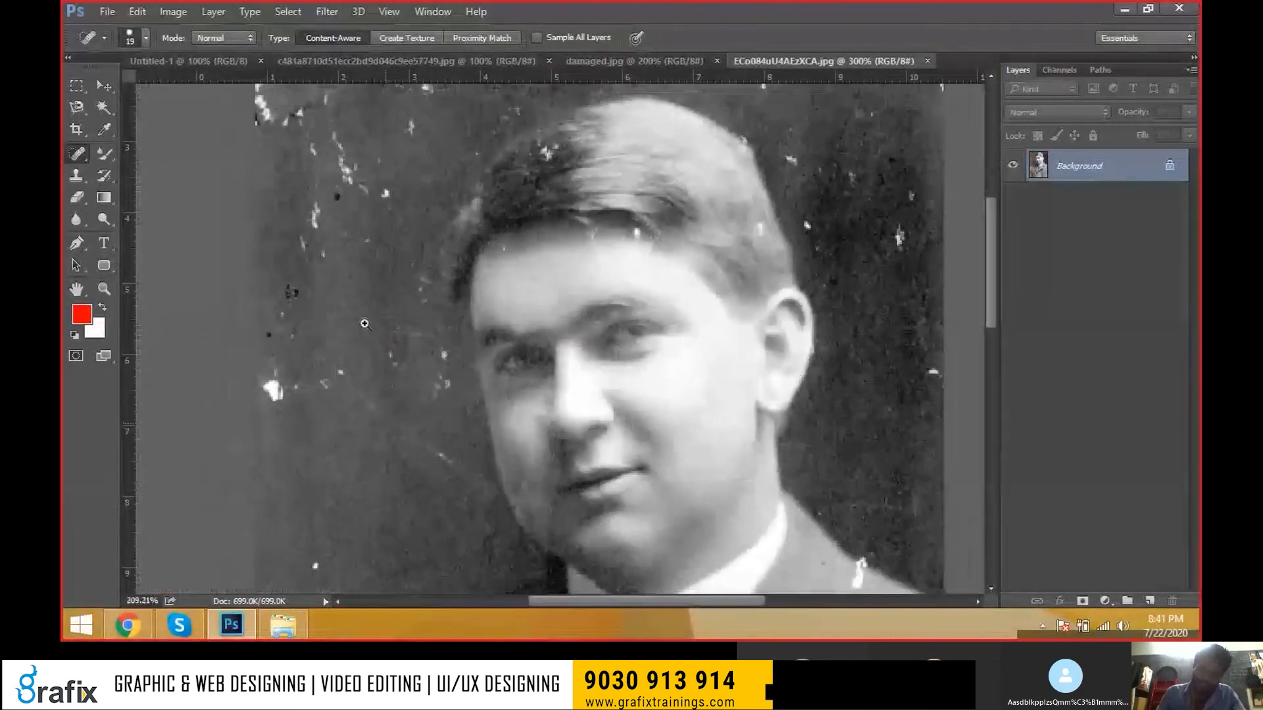
scroll(420, 342, "up", 3)
scroll(422, 340, "up", 2)
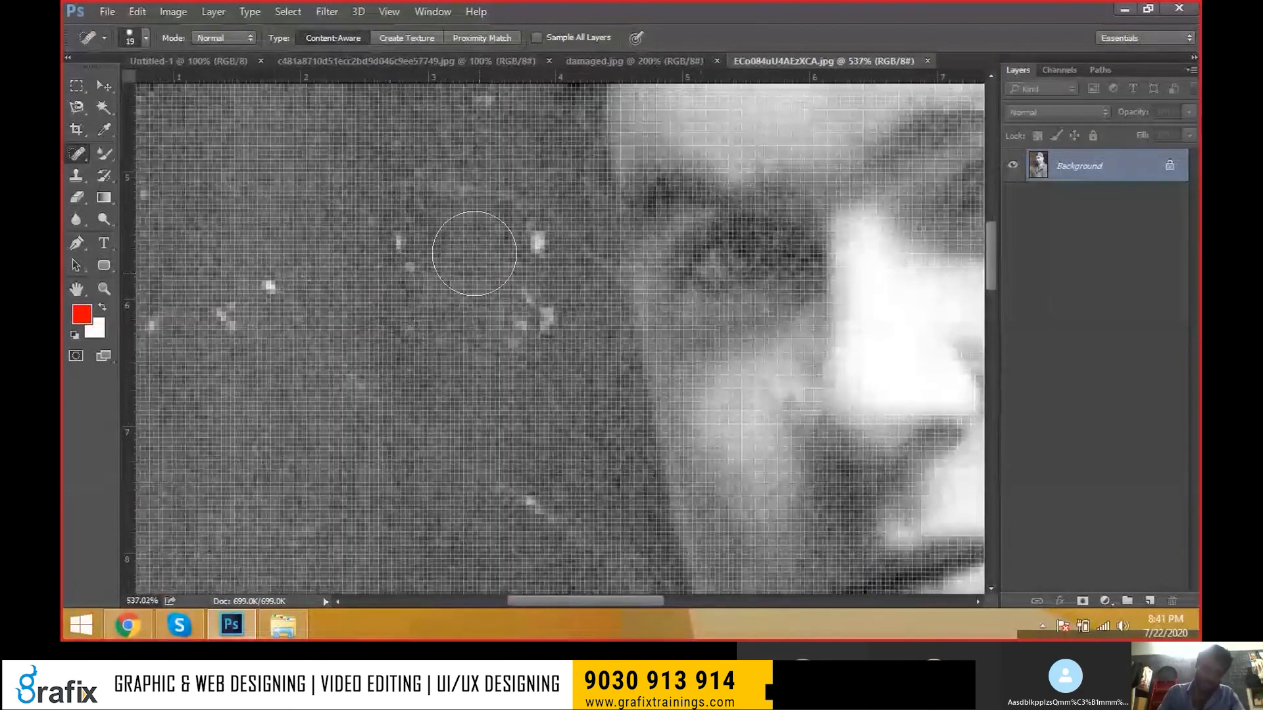
scroll(377, 217, "down", 4)
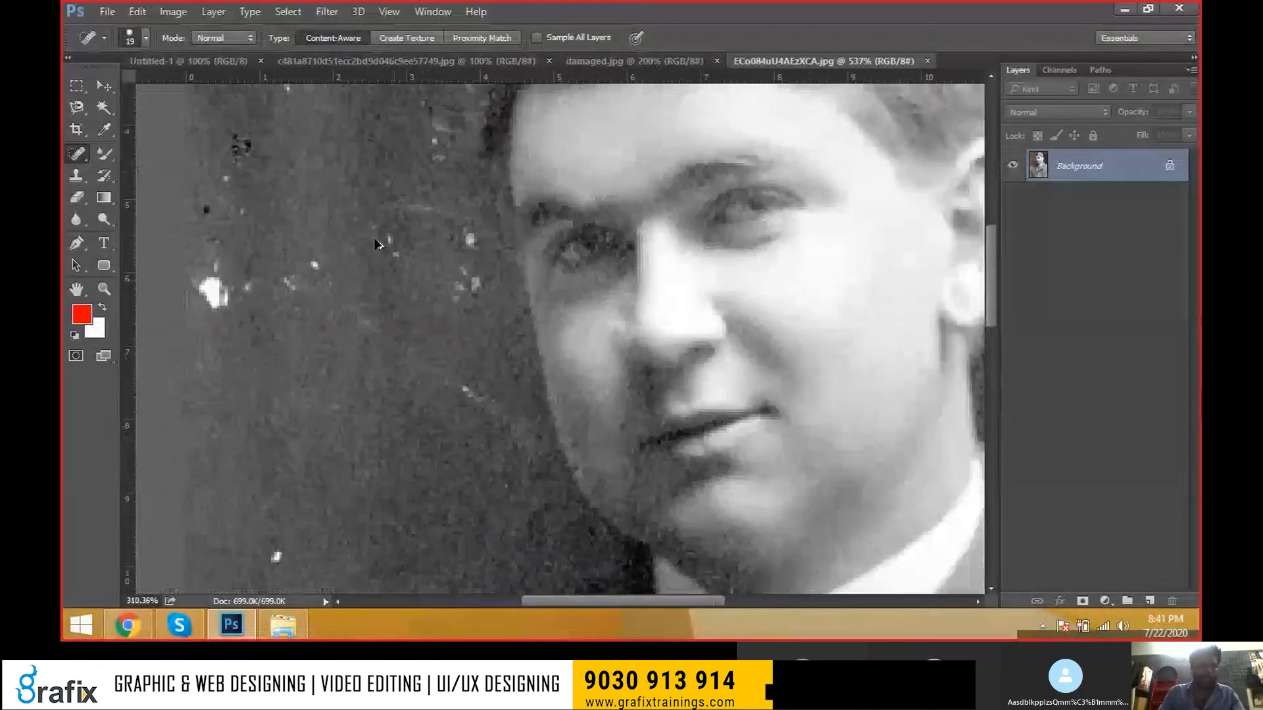
- Close the c481a8710d51ecc2bd9d046c9ee57749.jpg and Untitled-1 documents, leaving damaged.jpg active
left_click(620, 62)
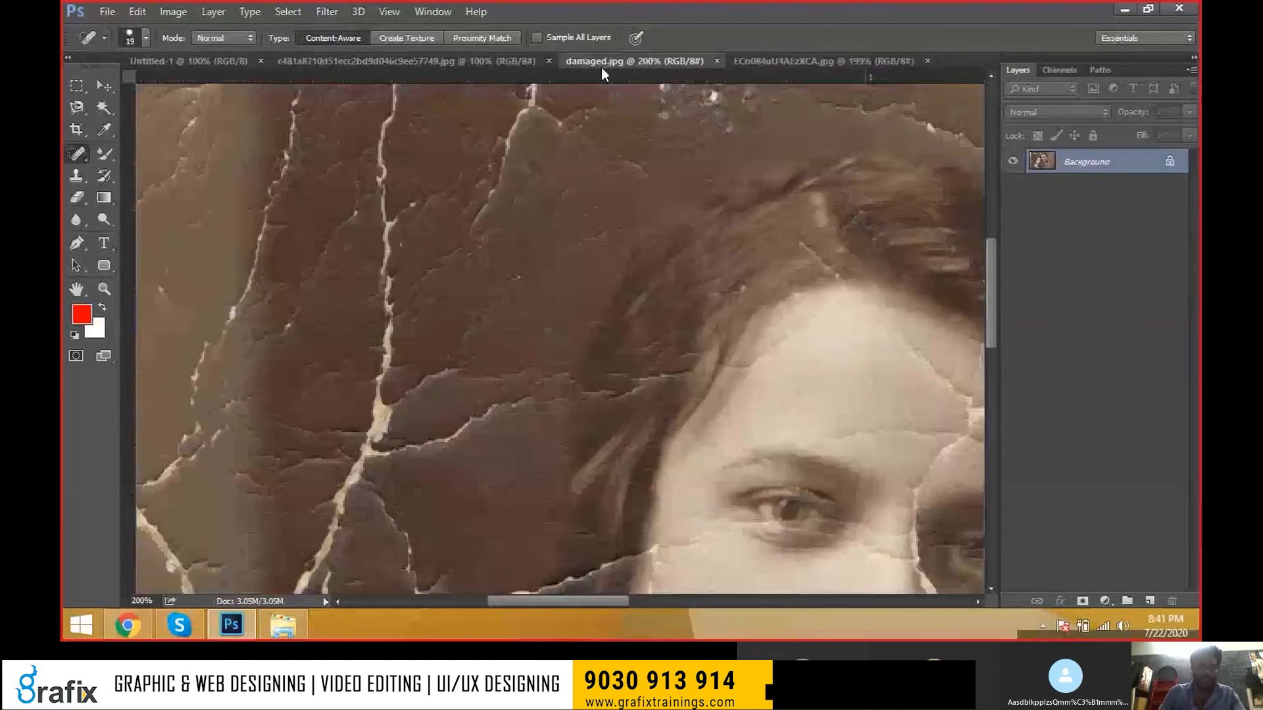
left_click(549, 60)
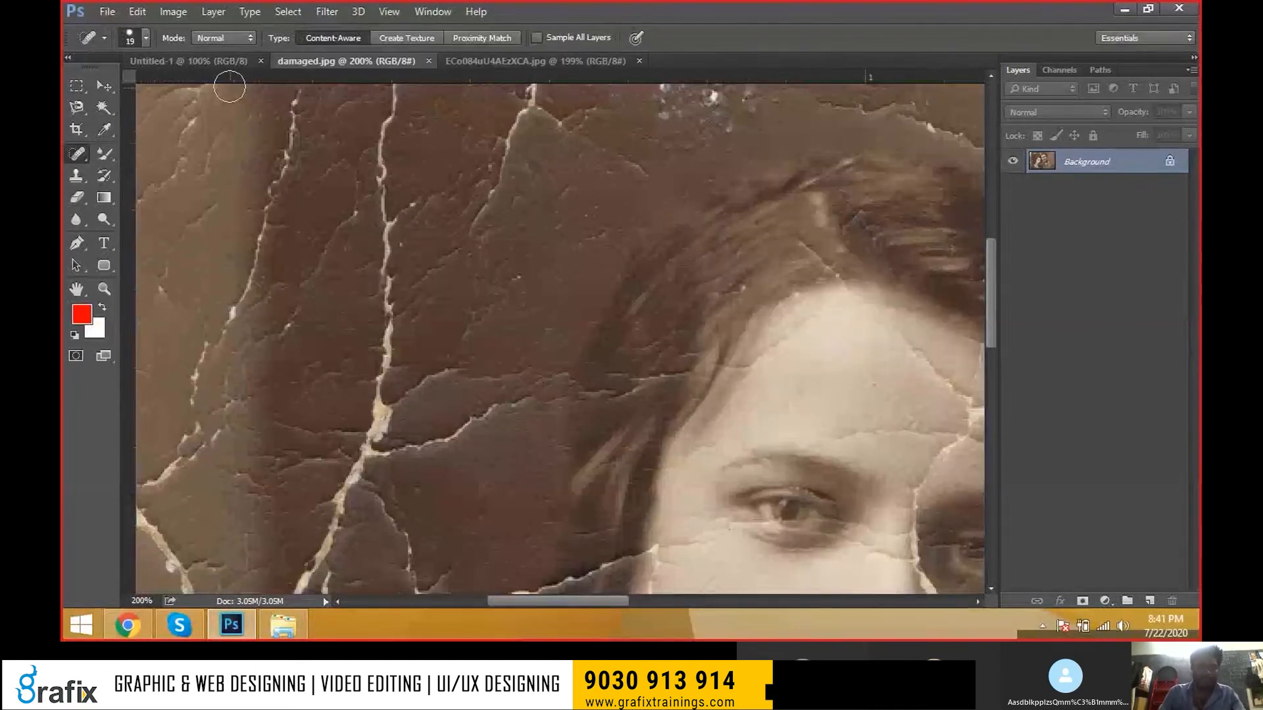
left_click(260, 63)
scroll(371, 303, "down", 1)
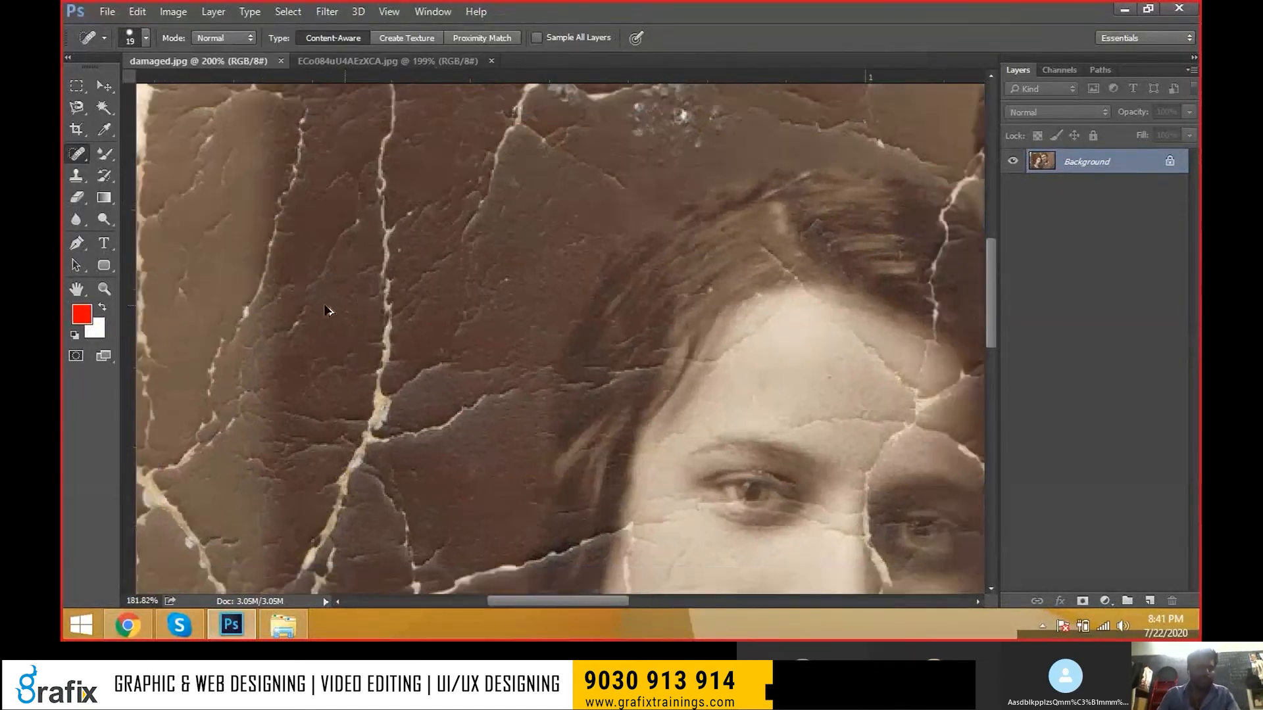
- Heal the large branching crack in the dark background beside the woman with the Spot Healing Brush
left_click_drag(69, 154, 133, 160)
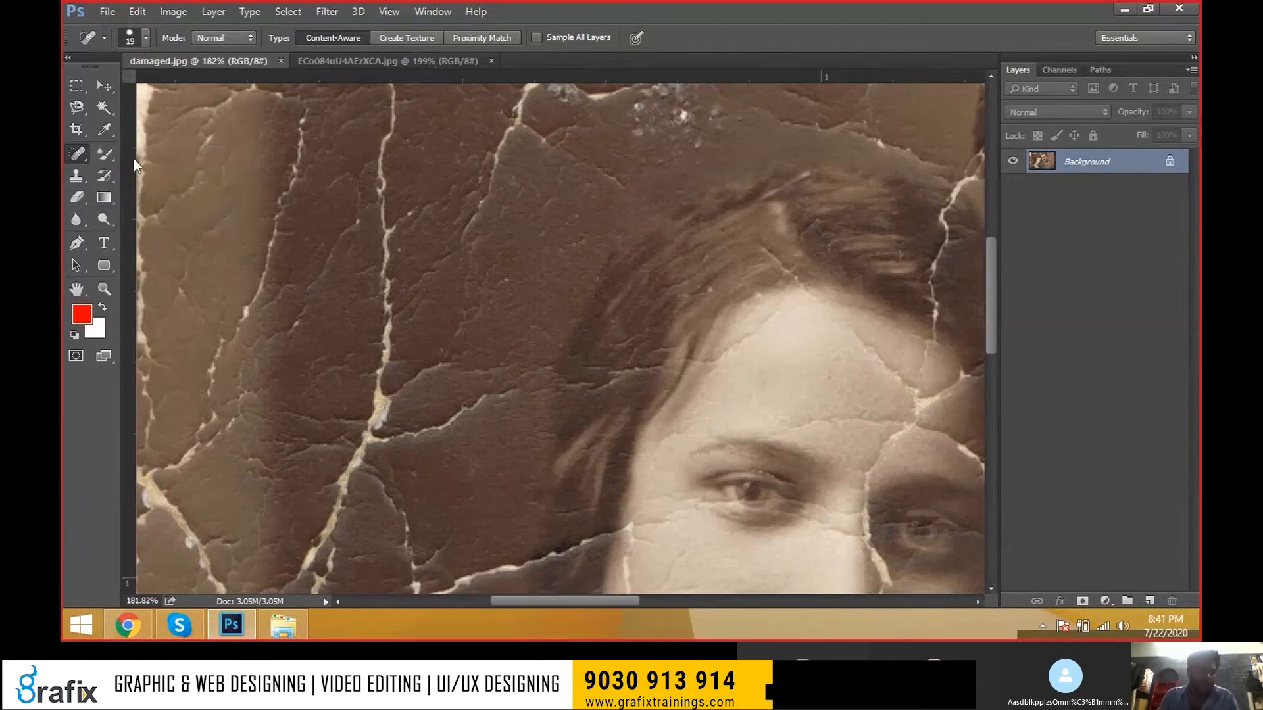
mouse_move(406, 345)
left_mouse_down()
mouse_move(431, 229)
mouse_move(366, 384)
left_mouse_up()
left_click_drag(418, 286, 327, 447)
mouse_move(368, 408)
left_mouse_down()
mouse_move(329, 502)
mouse_move(465, 475)
mouse_move(641, 416)
mouse_move(695, 370)
mouse_move(760, 380)
left_mouse_up()
- Try Spot Healing Brush strokes over the woman's eye and undo them
scroll(683, 414, "right", 2)
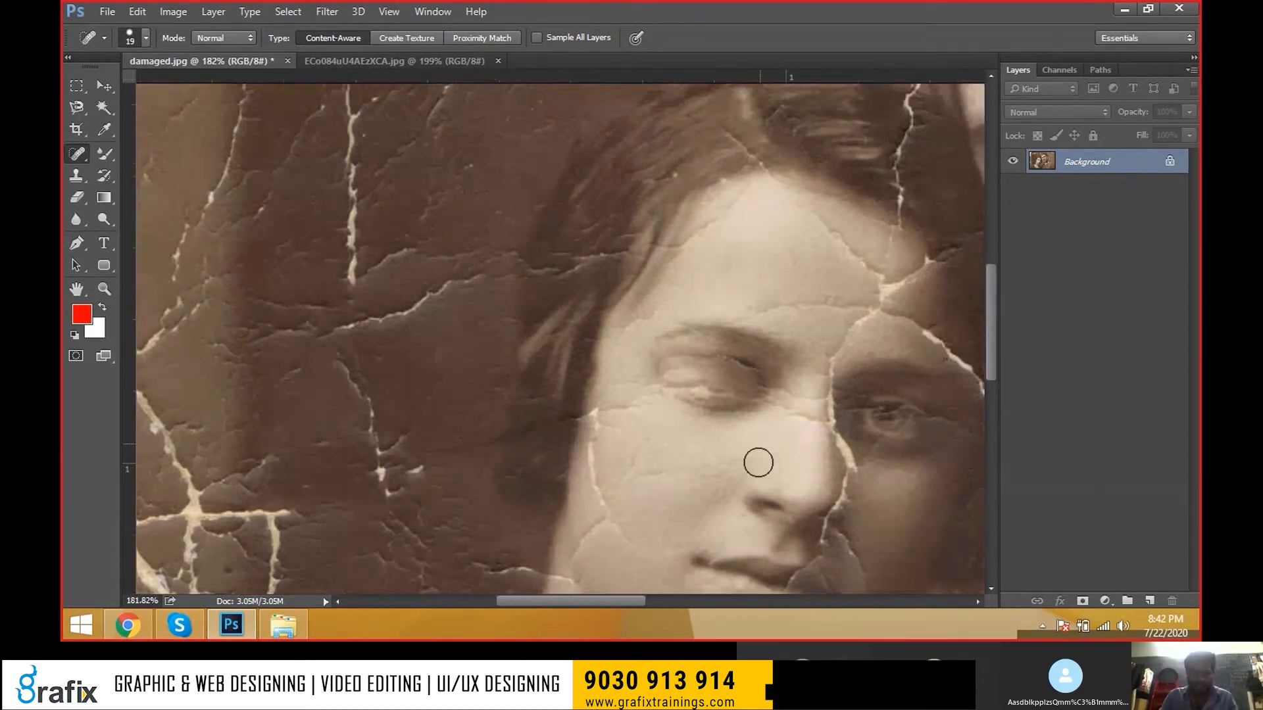
key("ctrl+z")
left_click_drag(665, 382, 749, 384)
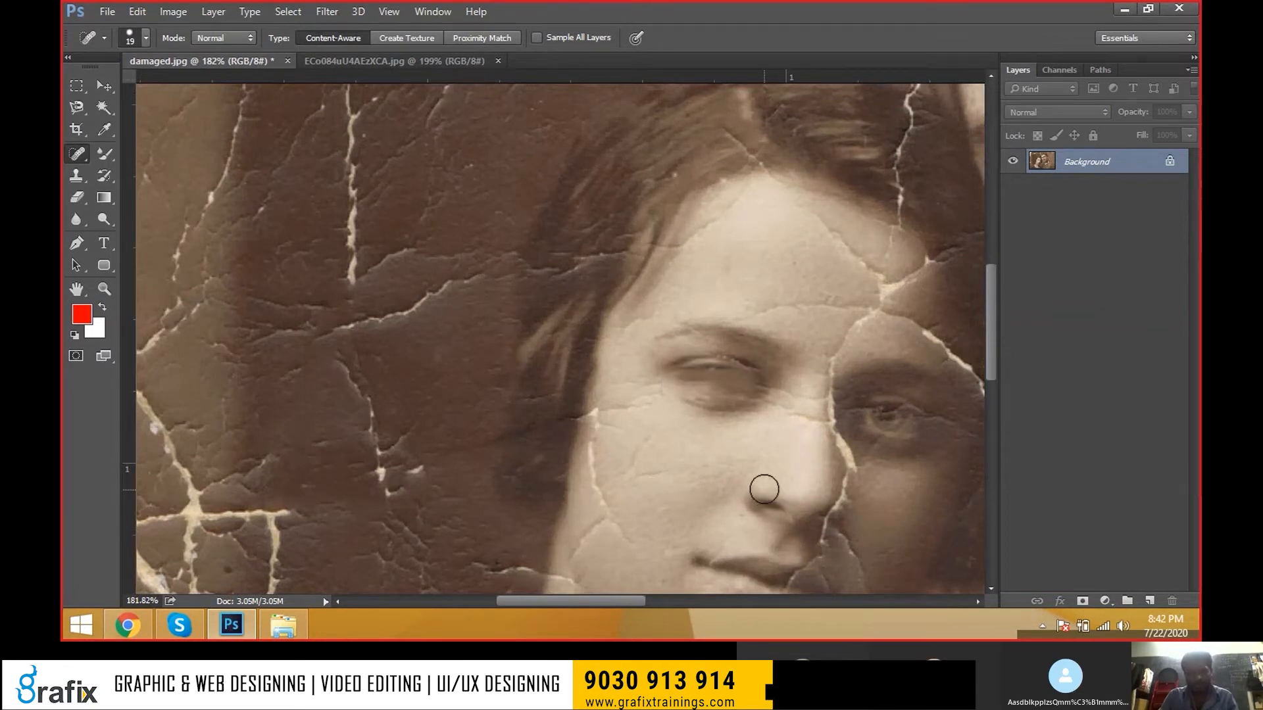
key("ctrl+plus")
left_click_drag(639, 388, 745, 388)
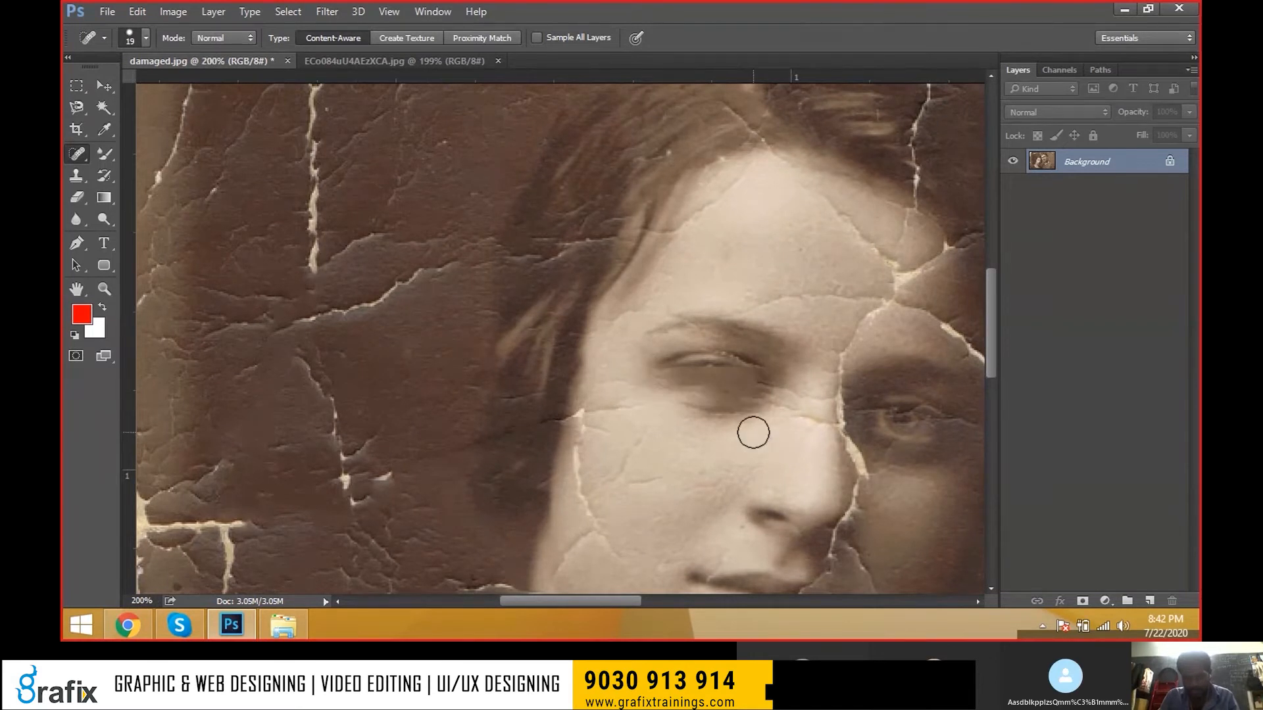
key("ctrl+z")
key("ctrl+z")
key("ctrl+alt+z")
key("ctrl+alt+z")
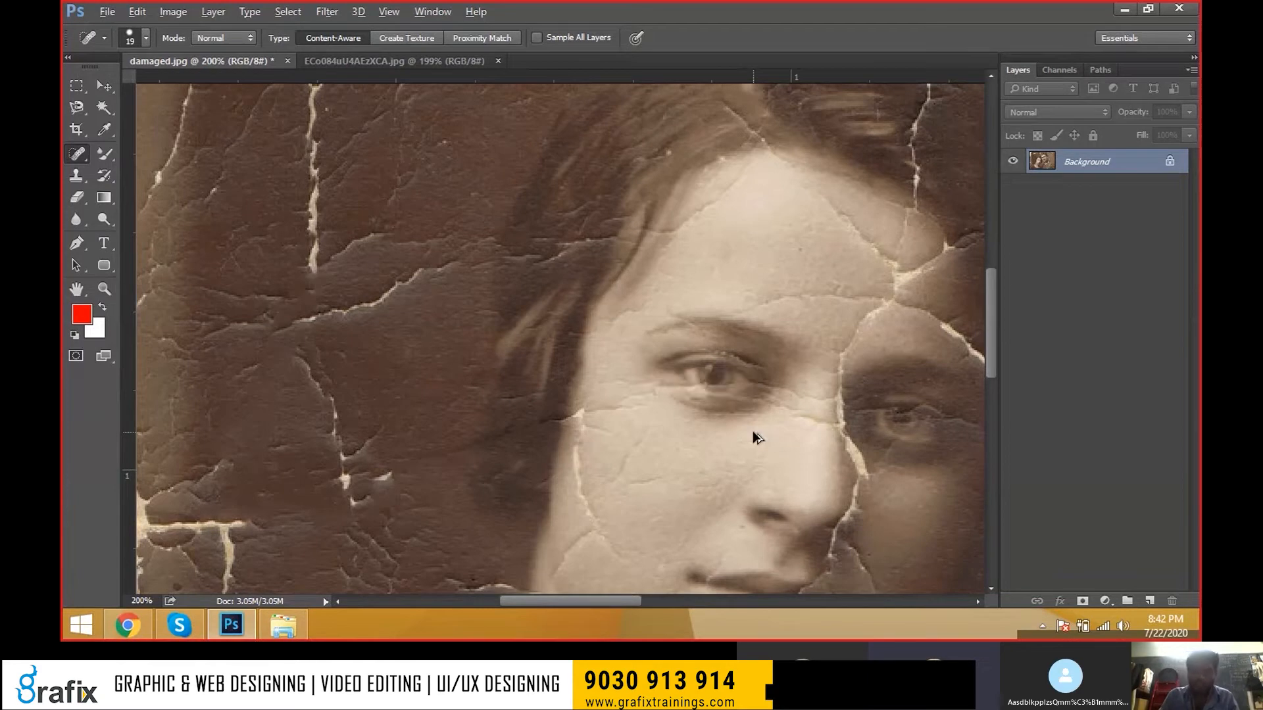
- Heal the cracks running toward the woman's cheek and the short vertical crack in the dark background beside her hair
mouse_move(358, 487)
left_mouse_down()
mouse_move(578, 417)
mouse_move(553, 578)
left_mouse_up()
left_click(296, 342, "ctrl")
left_click_drag(386, 436, 398, 359)
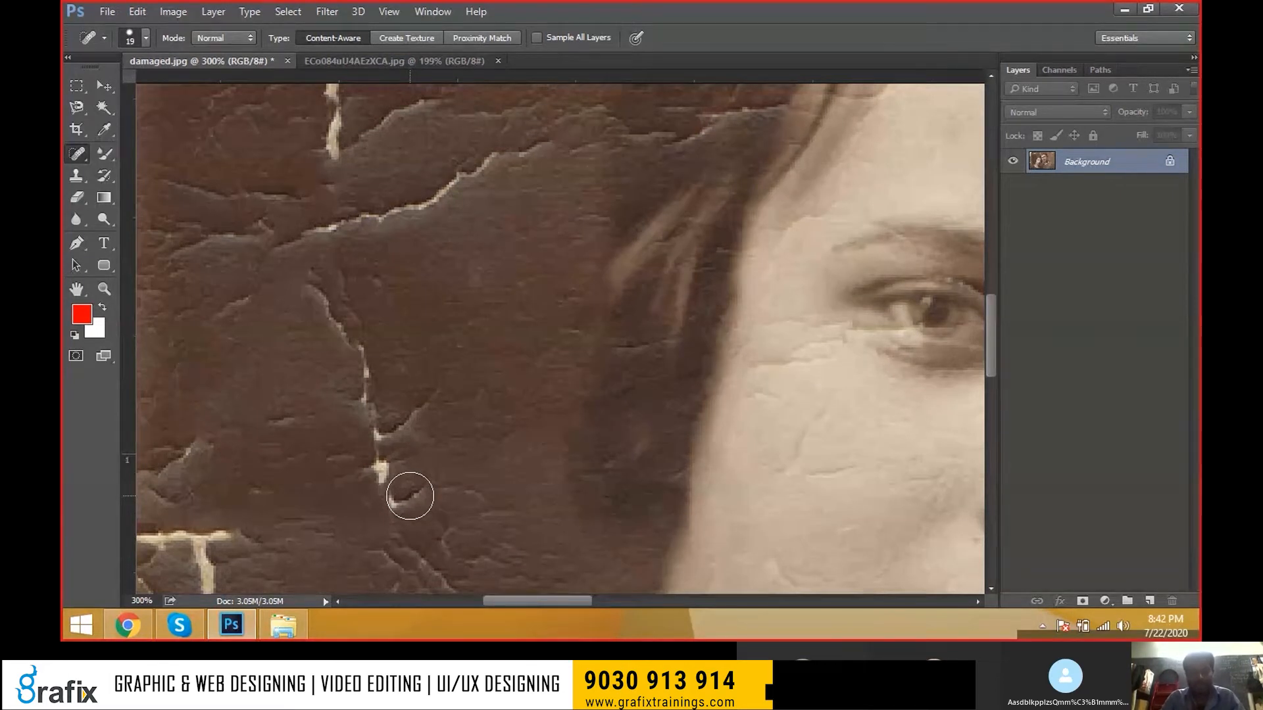
mouse_move(444, 358)
left_mouse_down()
mouse_move(382, 485)
mouse_move(361, 325)
left_mouse_up()
scroll(384, 451, "up", 2)
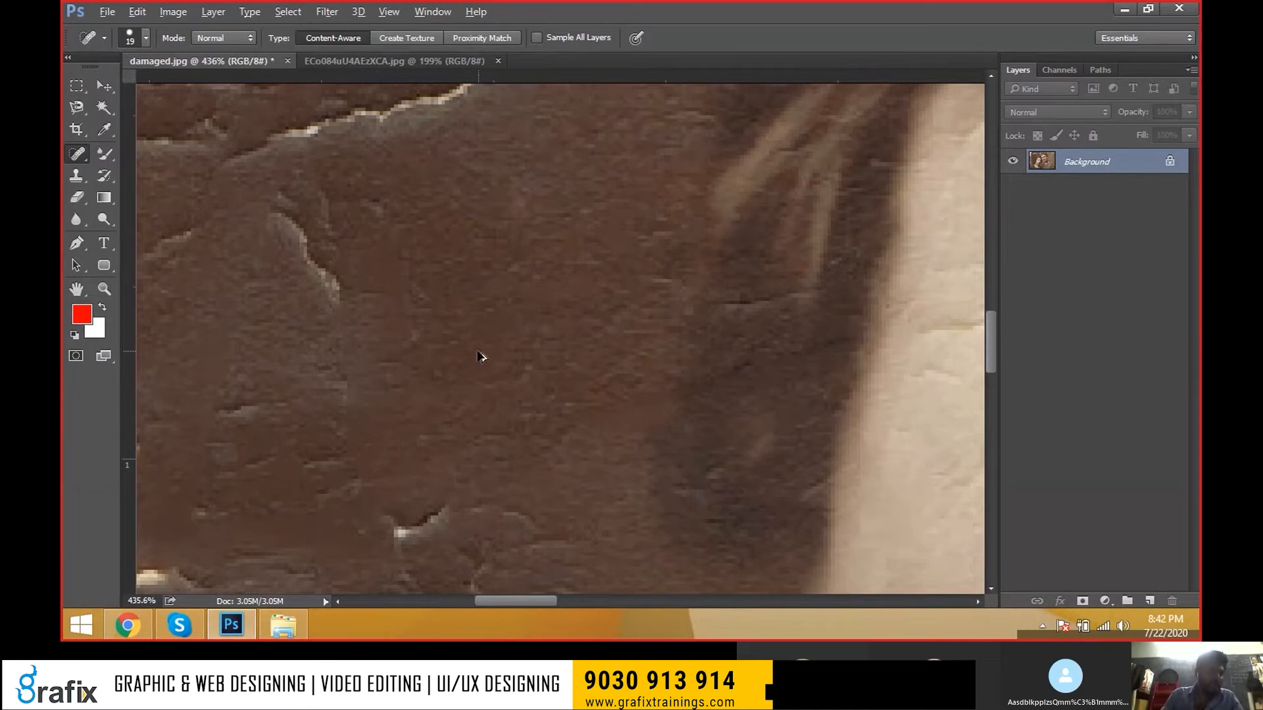
scroll(478, 355, "down", 2)
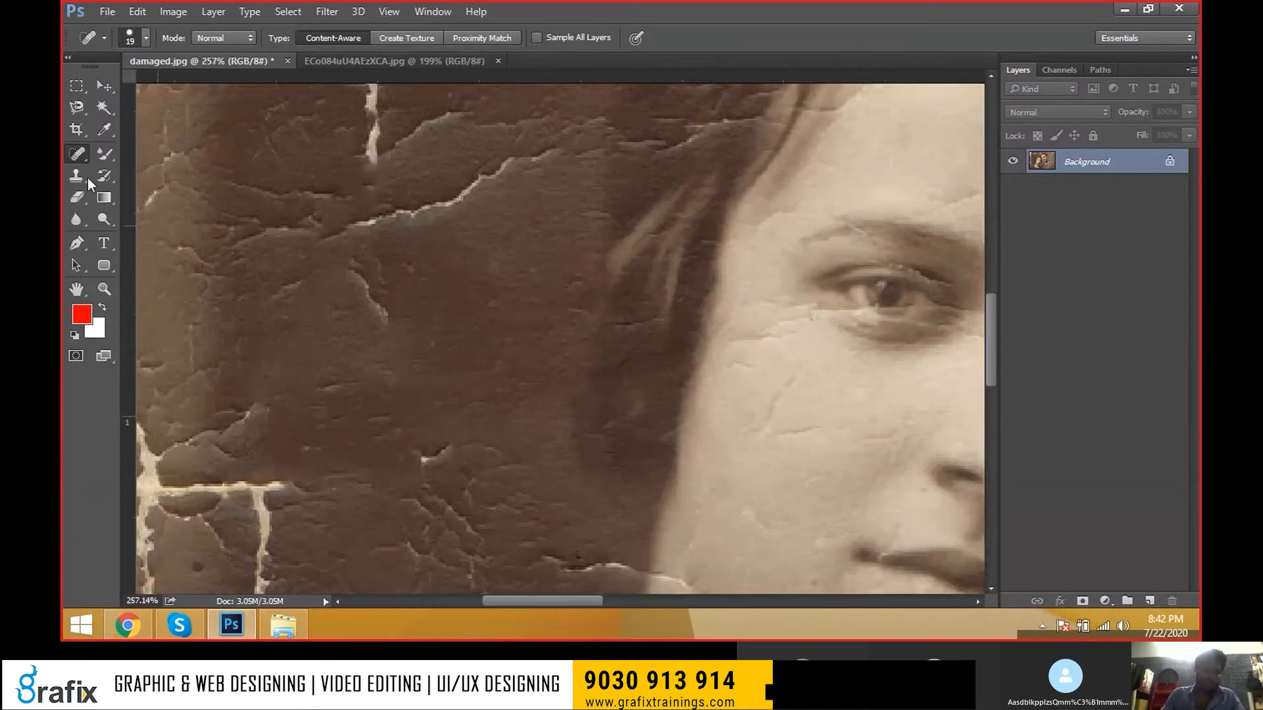
- Switch to ECo084uU4AEzXCA.jpg and examine the specks and scratches across the man's portrait
right_click(75, 155)
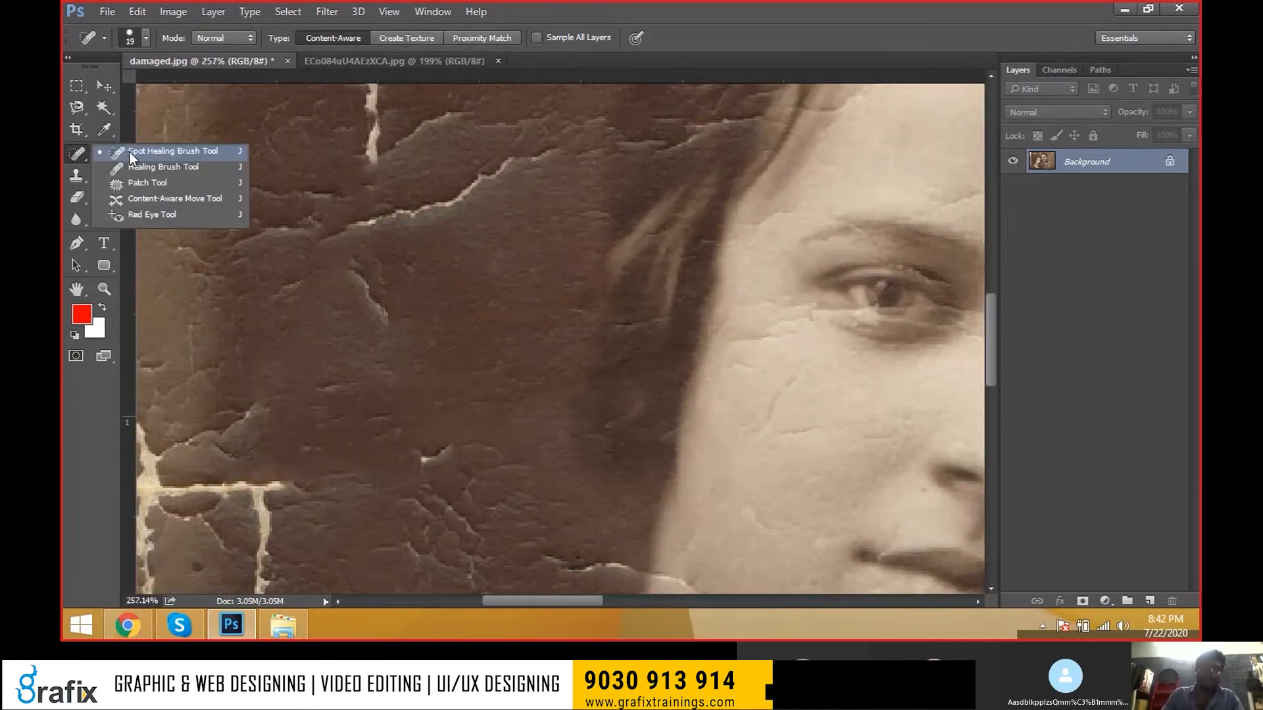
left_click(128, 151)
left_click(366, 62)
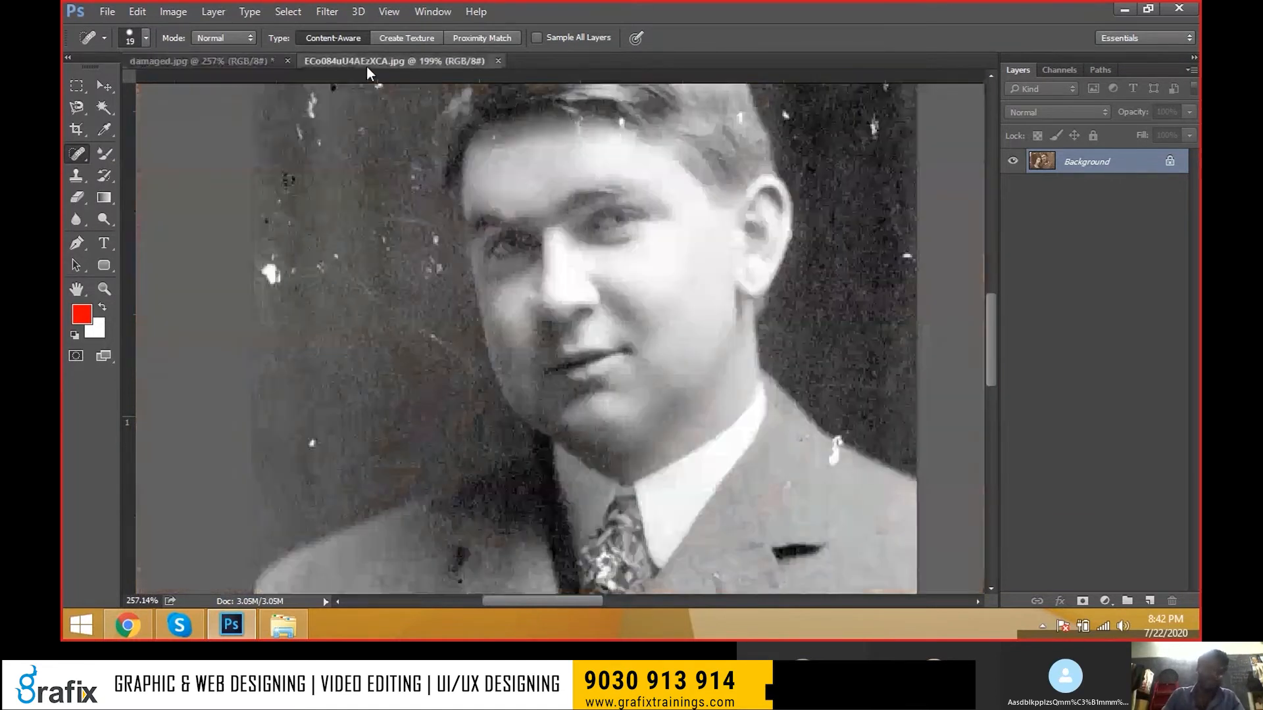
left_click_drag(454, 398, 575, 504)
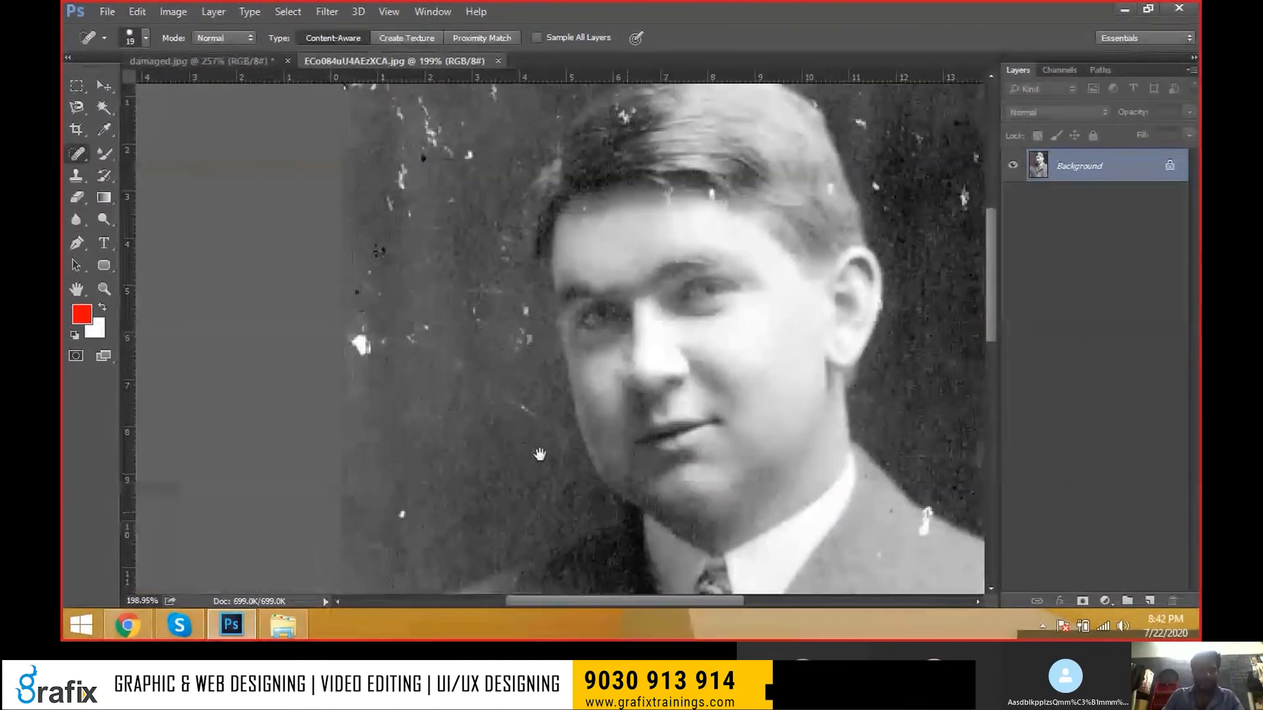
left_click(397, 361, "ctrl")
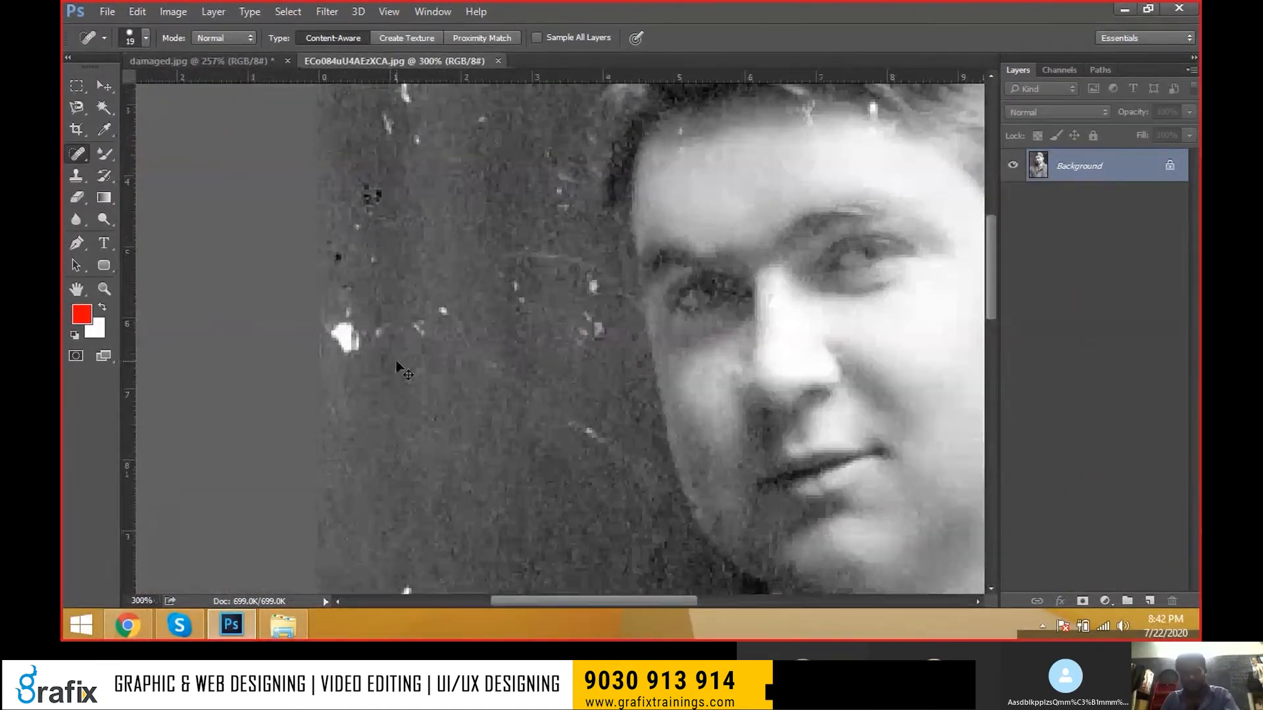
key("ctrl+minus")
key("ctrl+minus")
key("ctrl+plus")
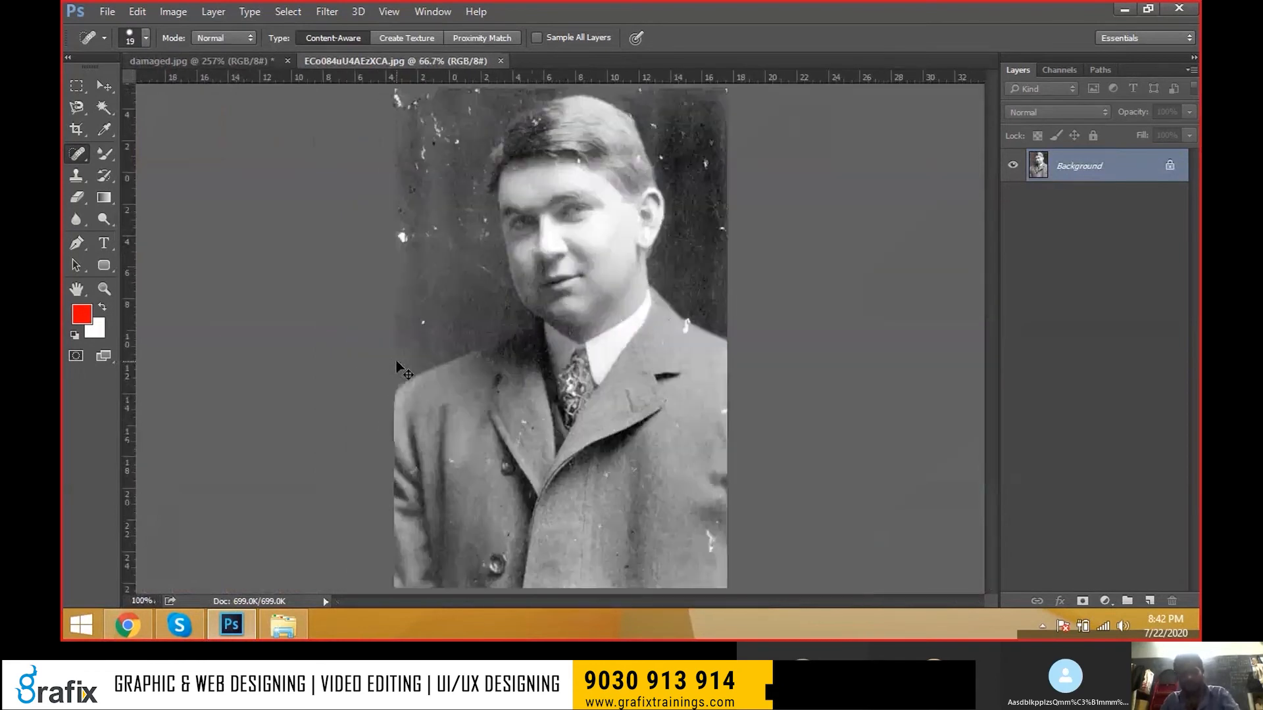
key("ctrl+plus")
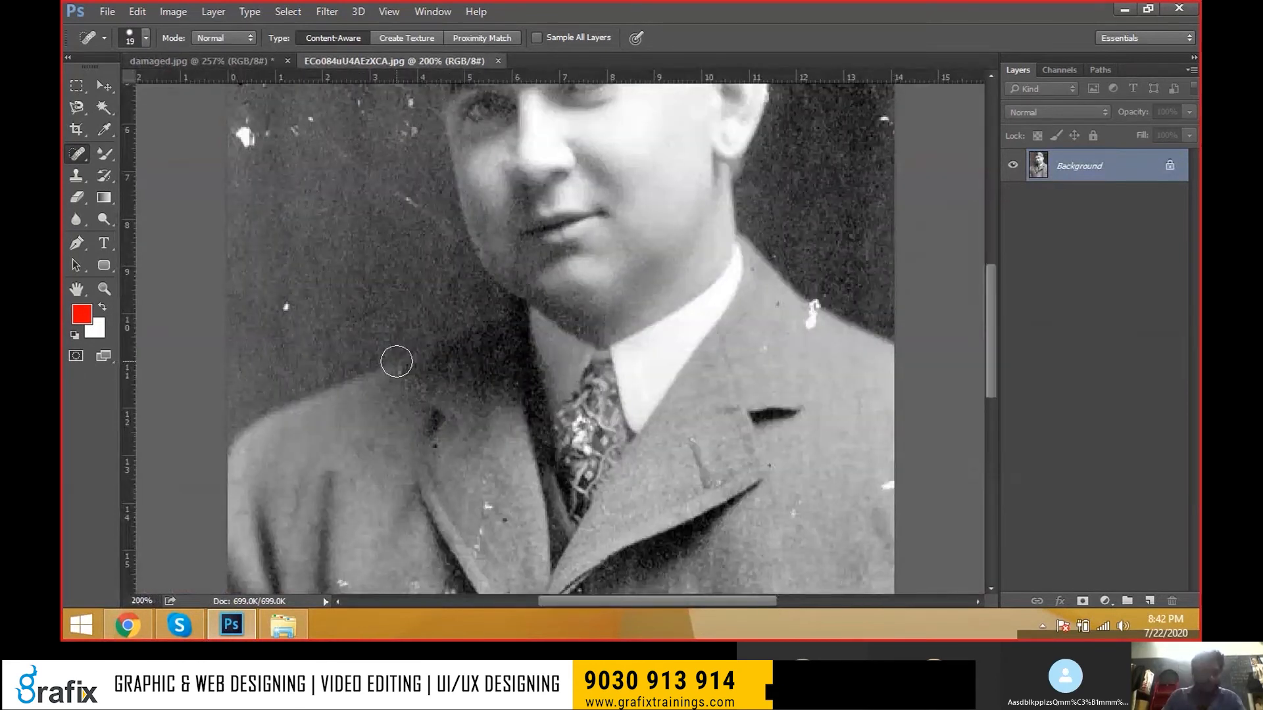
- Open the Tutorials-Vids folder from the desktop in a maximized window
key("super+d")
double_click(1154, 141)
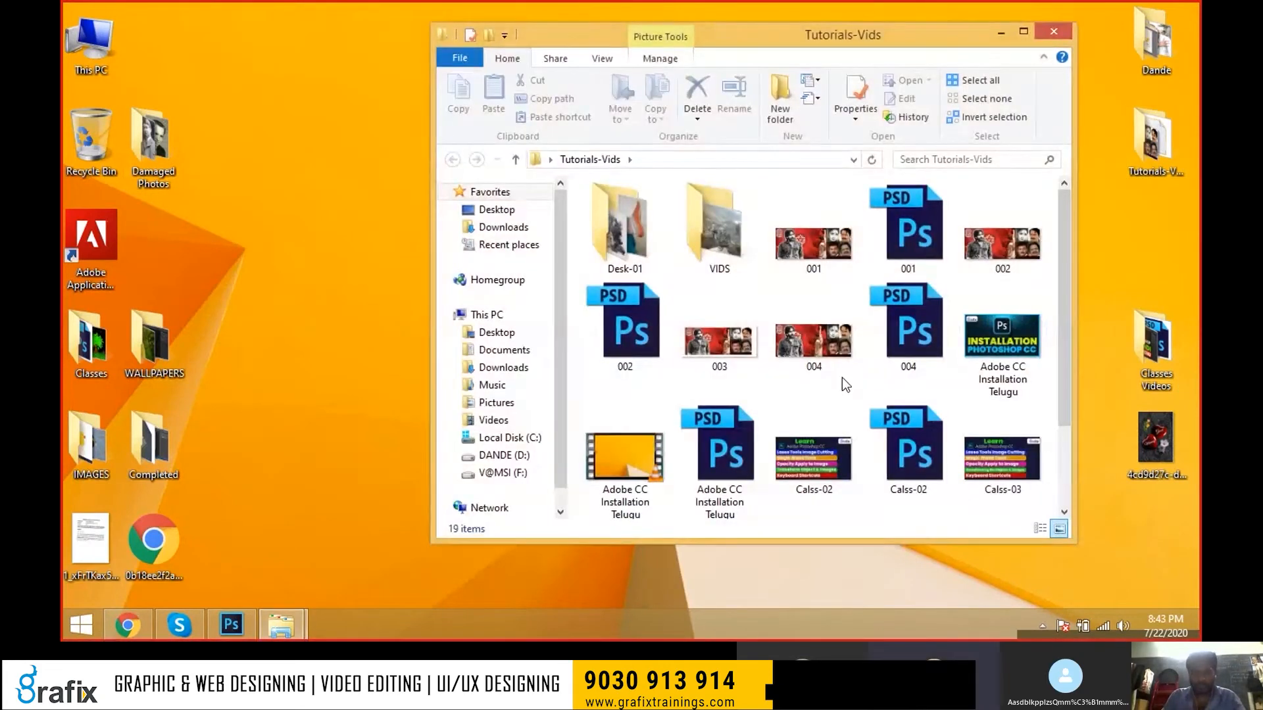
key("alt+space")
key("x")
- Open the Psd-Keys notes in a maximized window and highlight the two lines on zooming in and out of the document
double_click(688, 348)
key("alt+space")
key("x")
scroll(598, 389, "down", 7)
left_click_drag(450, 415, 63, 383)
scroll(100, 403, "down", 3)
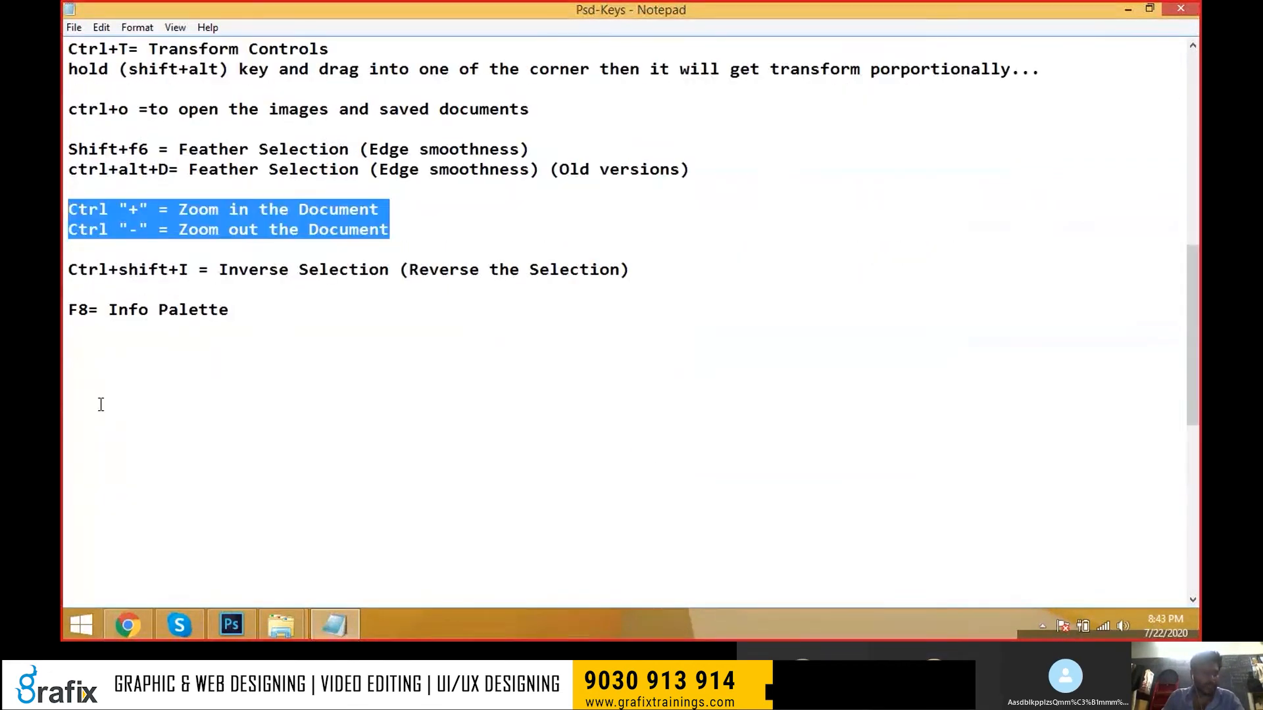
- Switch back to Photoshop and view more of the man's portrait at a lower magnification
key("alt+Tab")
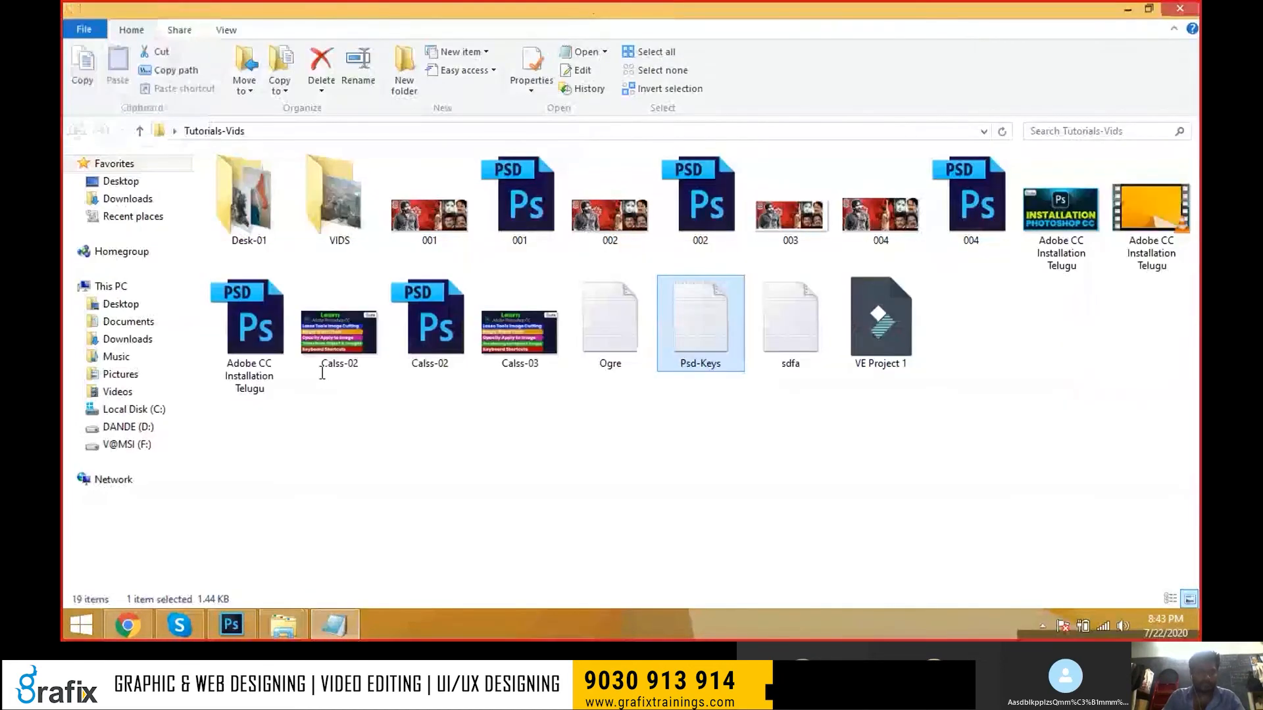
key("alt+Tab")
key("alt+Tab")
key("ctrl+minus")
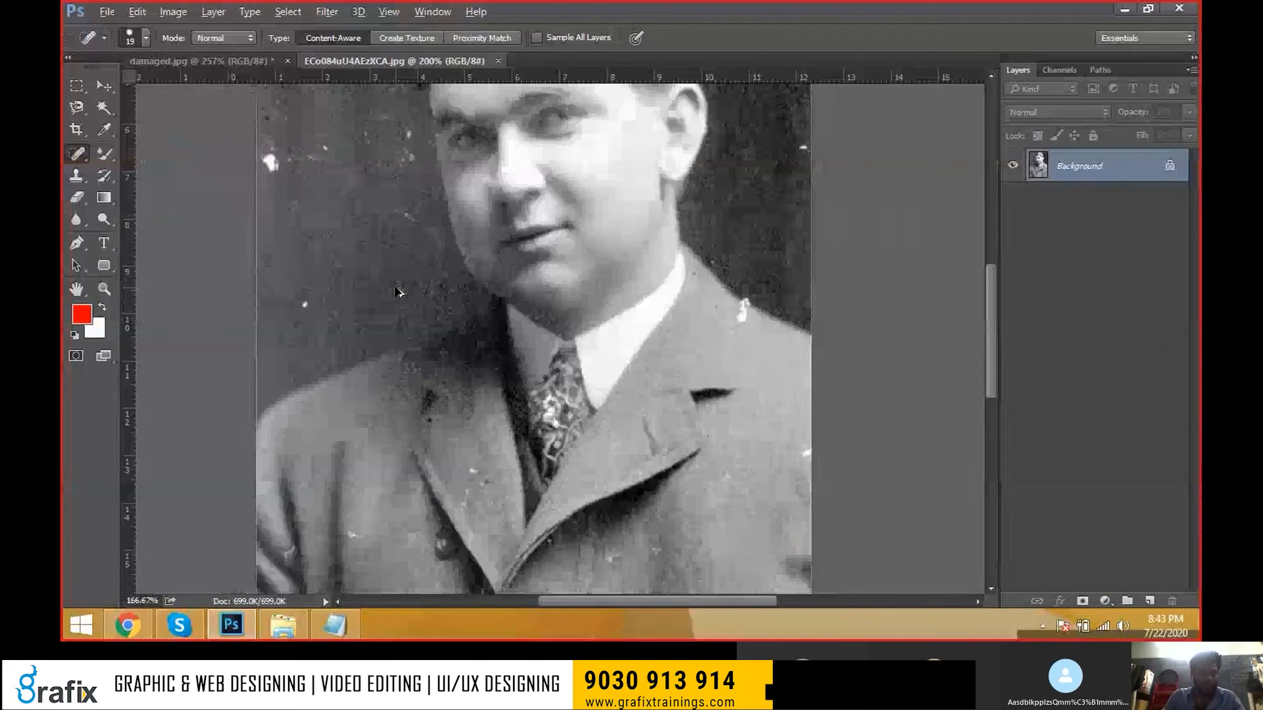
key("ctrl+minus")
key("alt+Tab")
key("alt+Tab")
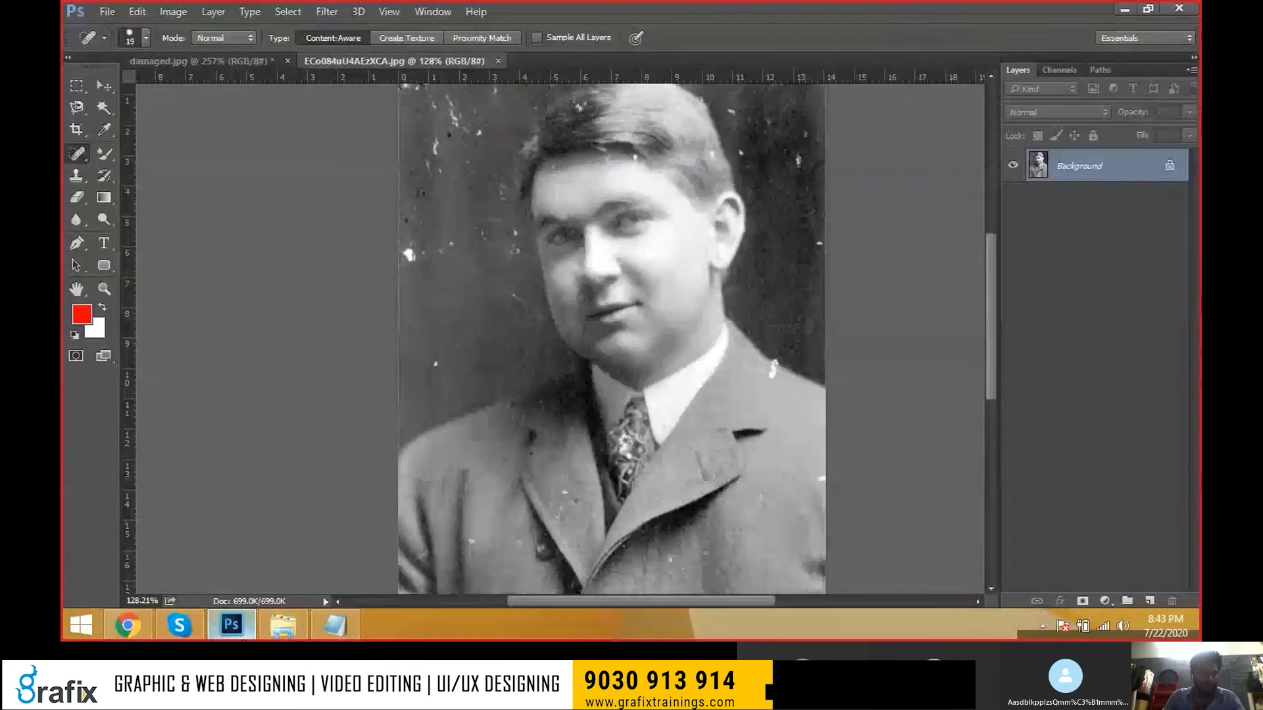
- Remove the large white blotch and neighbouring specks at the portrait's left edge using the Spot Healing Brush at size 25
left_click(644, 141, "ctrl")
left_click_drag(614, 194, 534, 256)
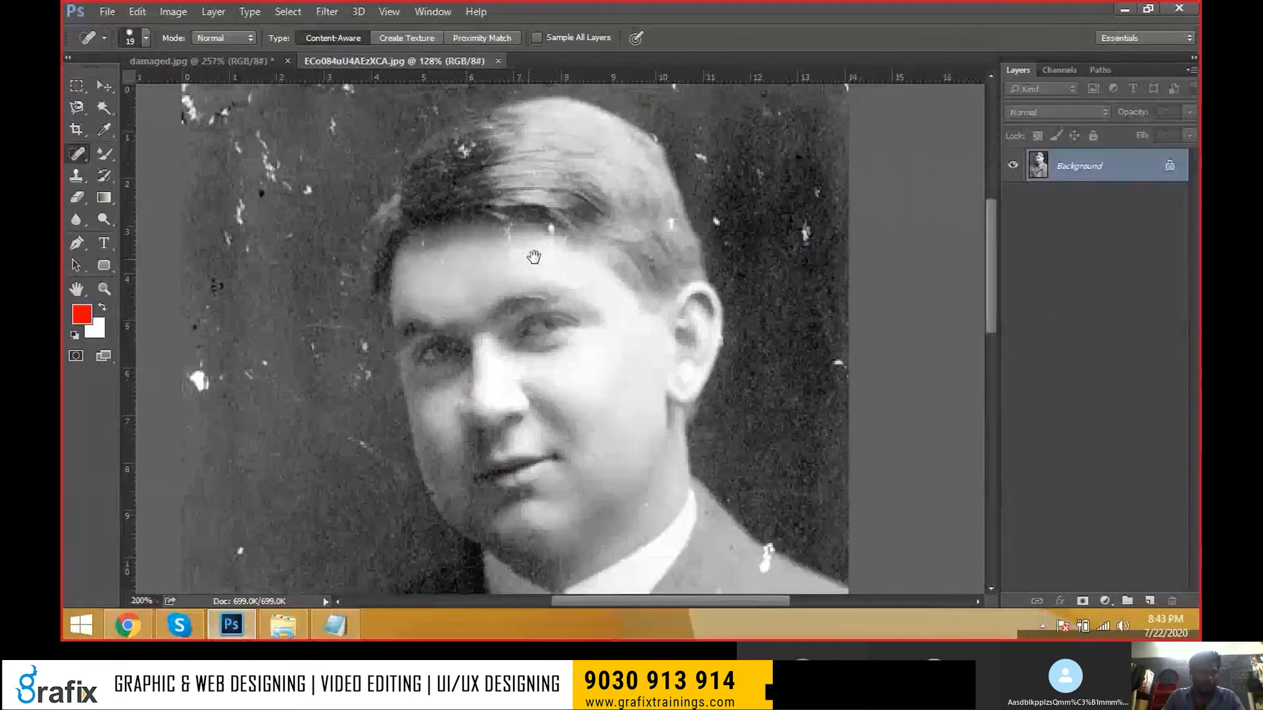
right_click(81, 157)
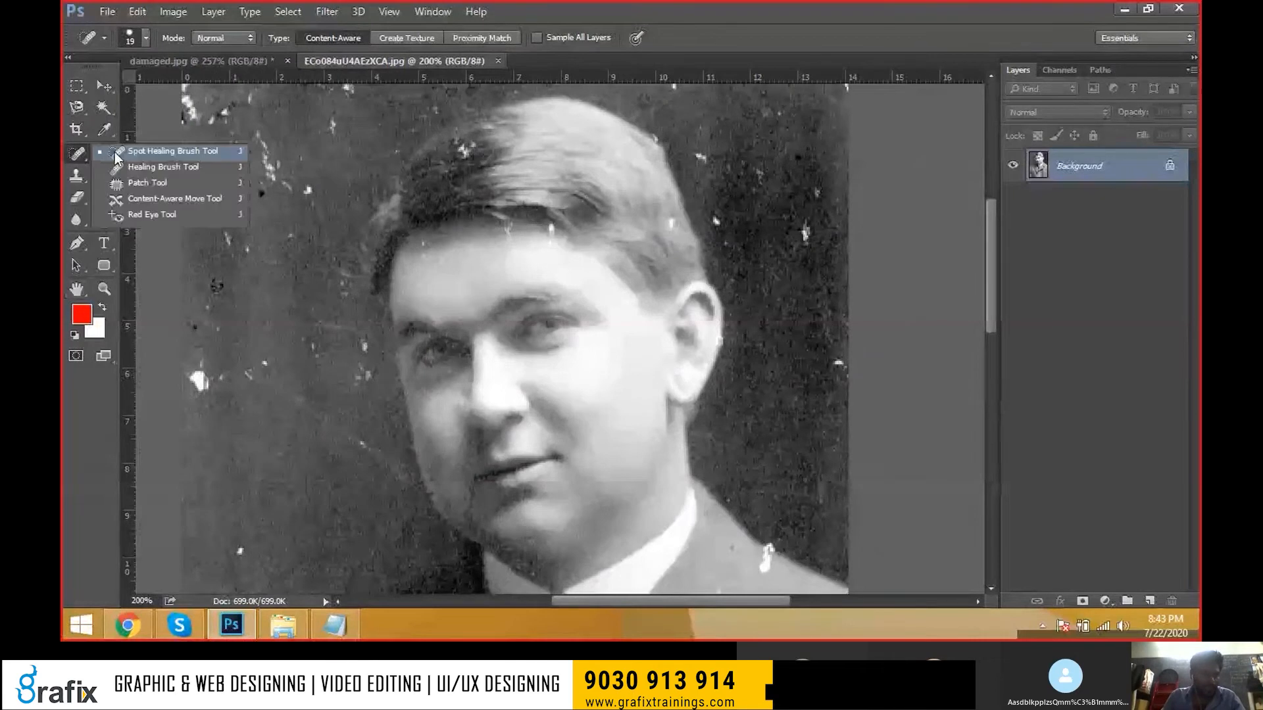
left_click(115, 158)
key("bracketright")
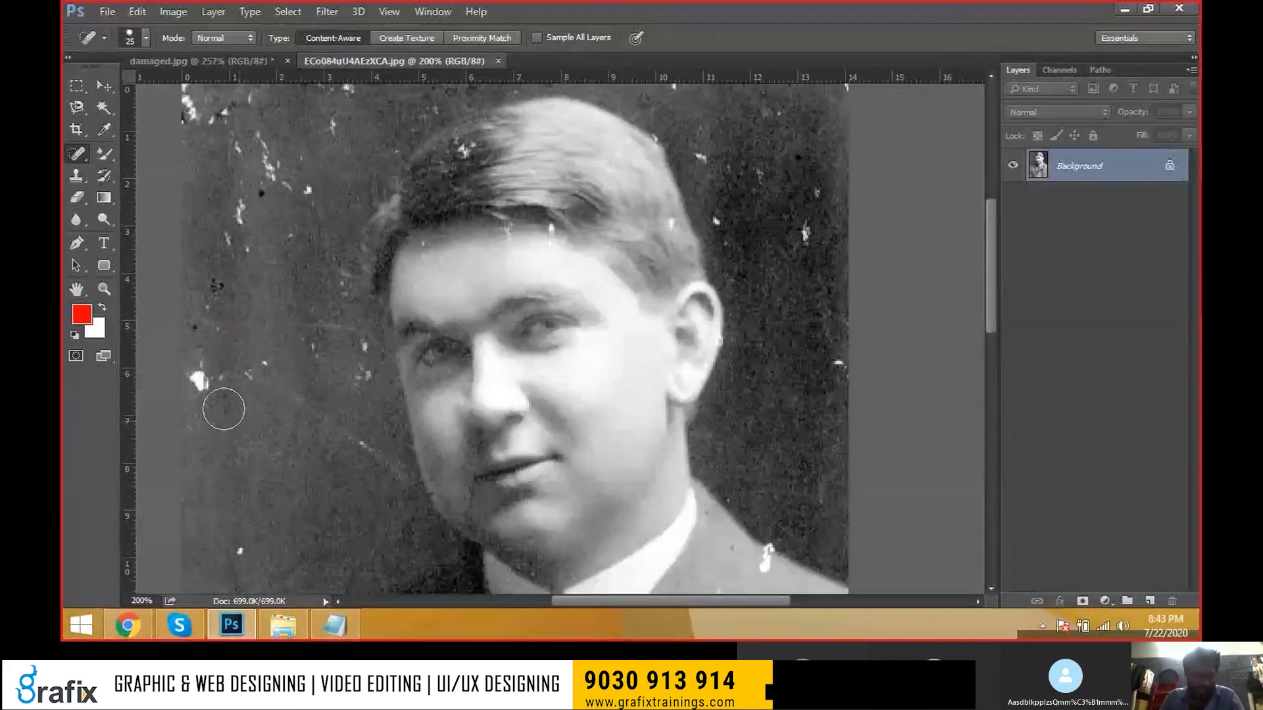
left_click(202, 375)
left_click(238, 378)
left_click(262, 361)
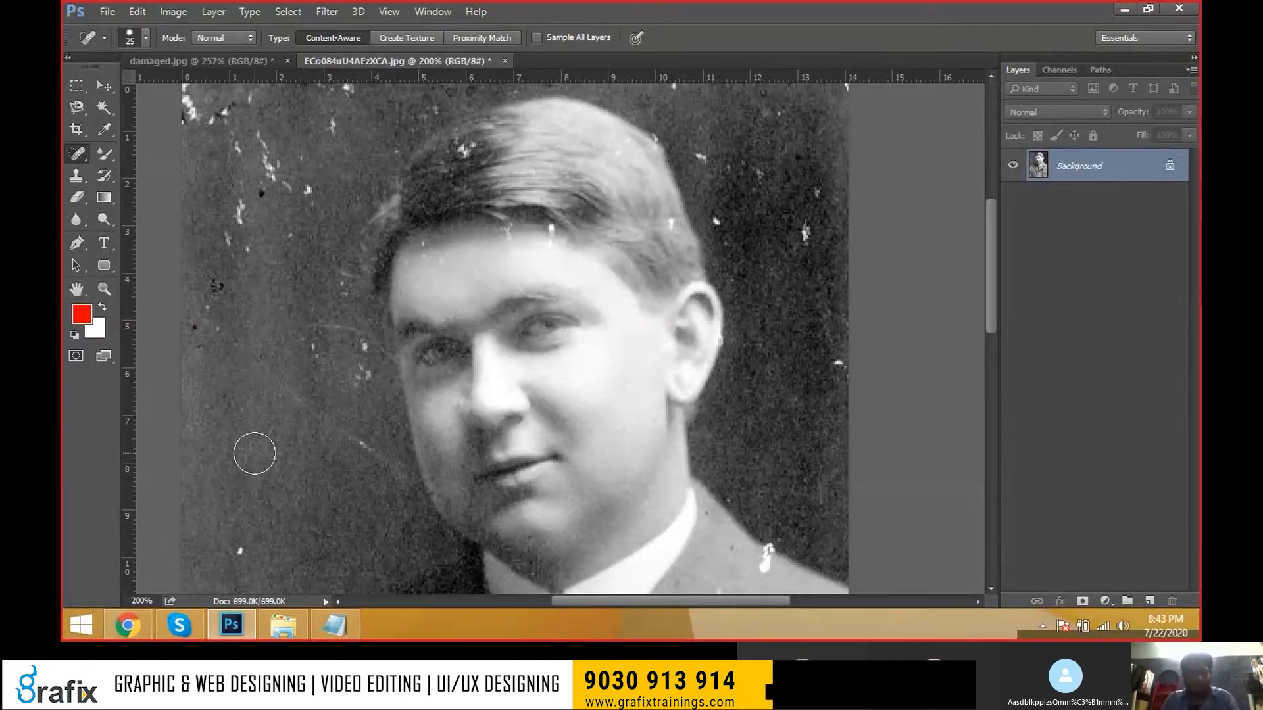
- Reduce the brush size to 15 and heal the small white specks in the background beside the man's cheek
key("bracketleft")
left_click(350, 377)
left_click(362, 355)
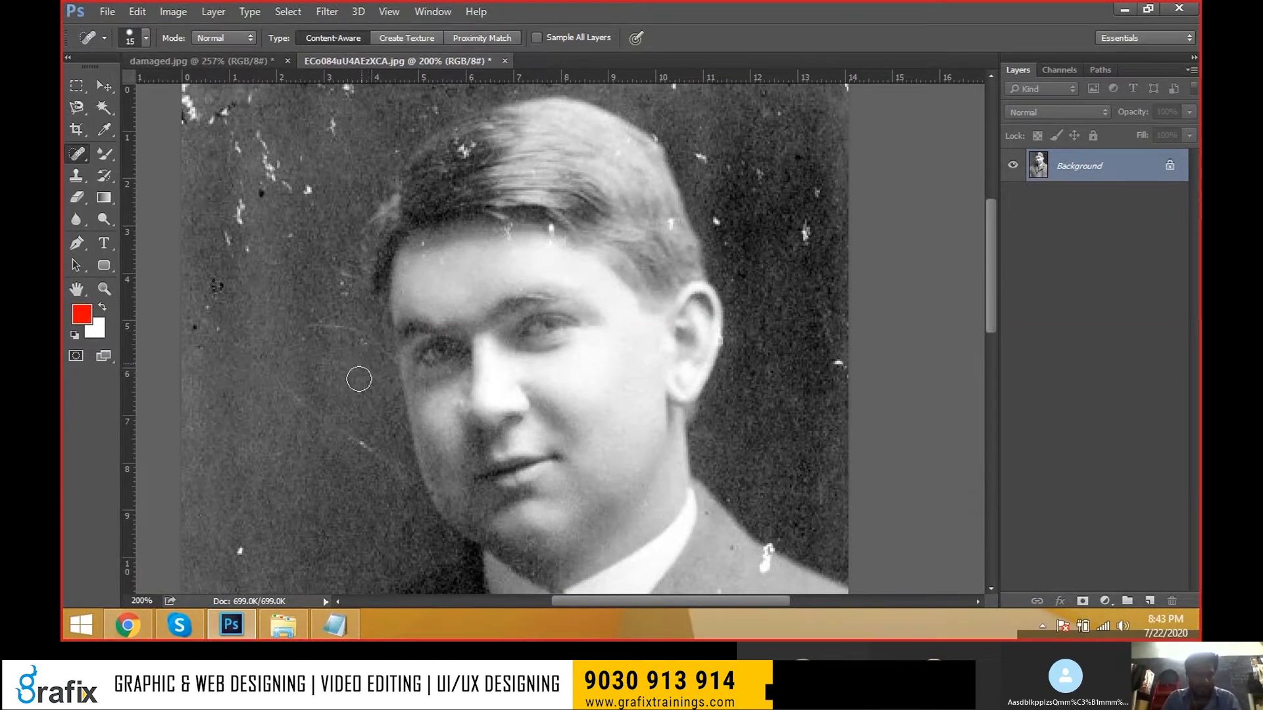
- Heal the remaining specks on the man's forehead and hair, in the lower background, and in the dark background beside his head
left_click(237, 550)
left_click_drag(719, 219, 727, 245)
left_click(671, 222)
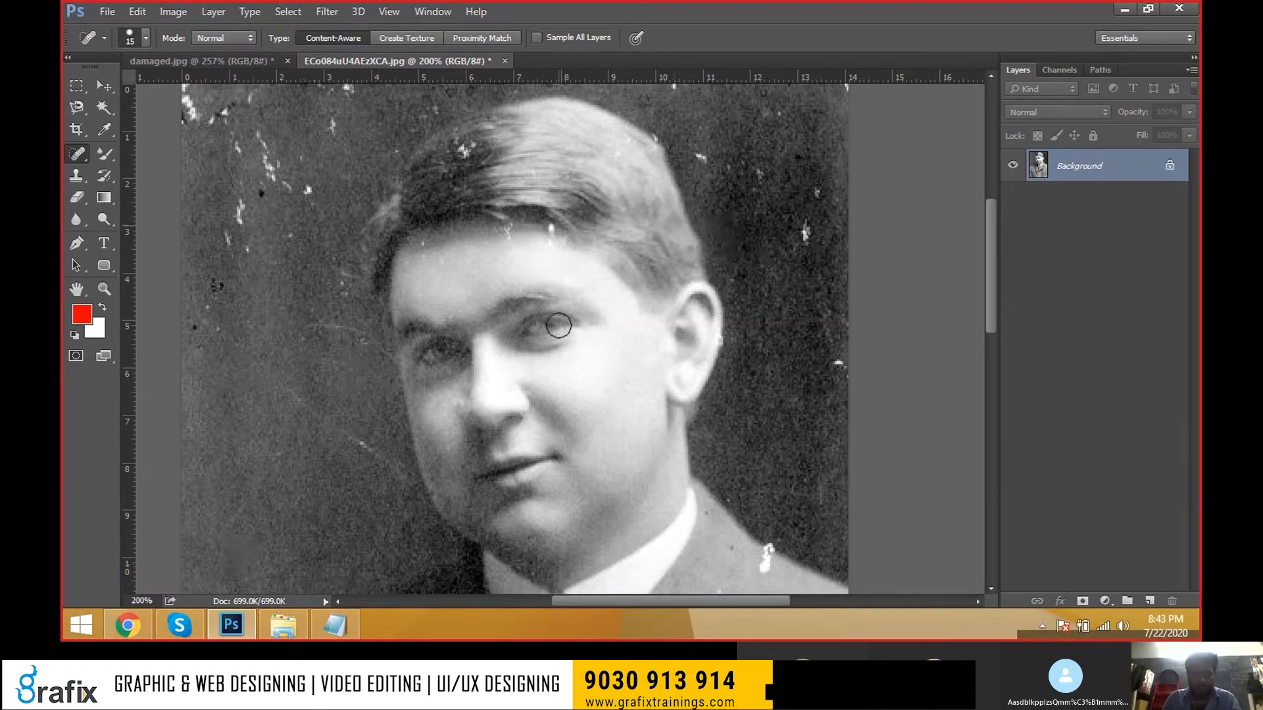
left_click(550, 227)
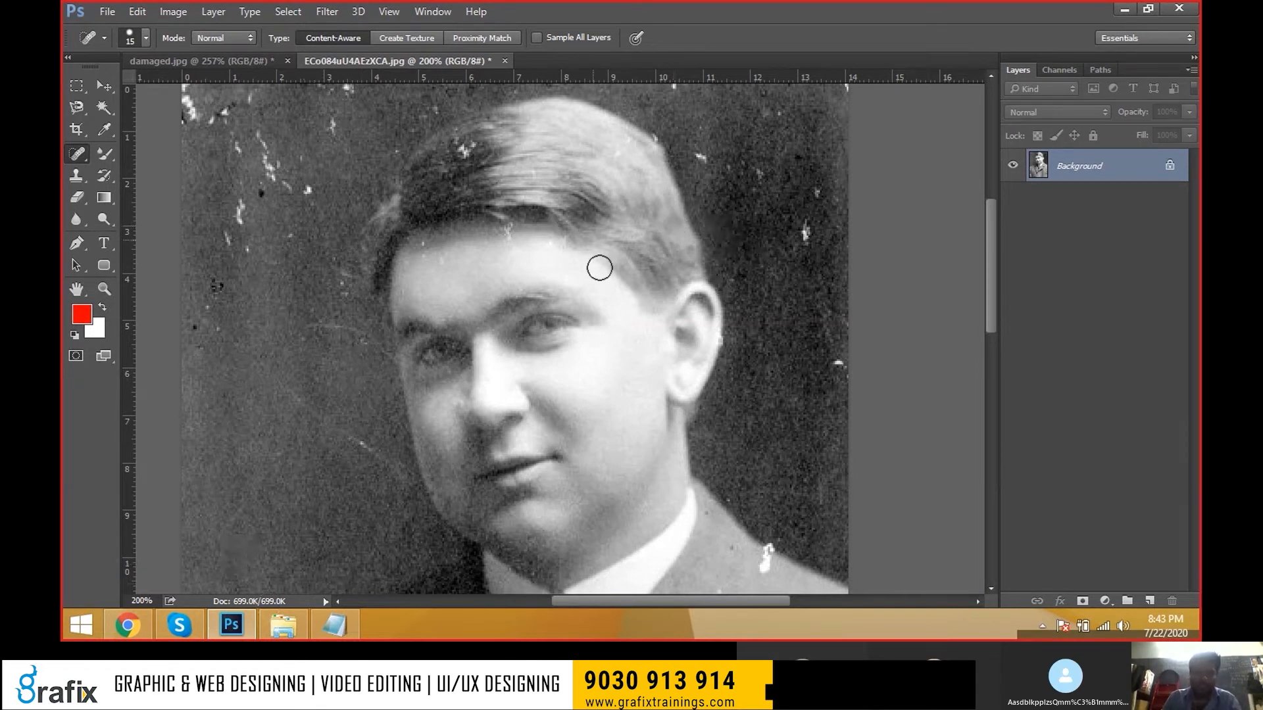
left_click_drag(809, 259, 811, 226)
left_click_drag(696, 158, 720, 169)
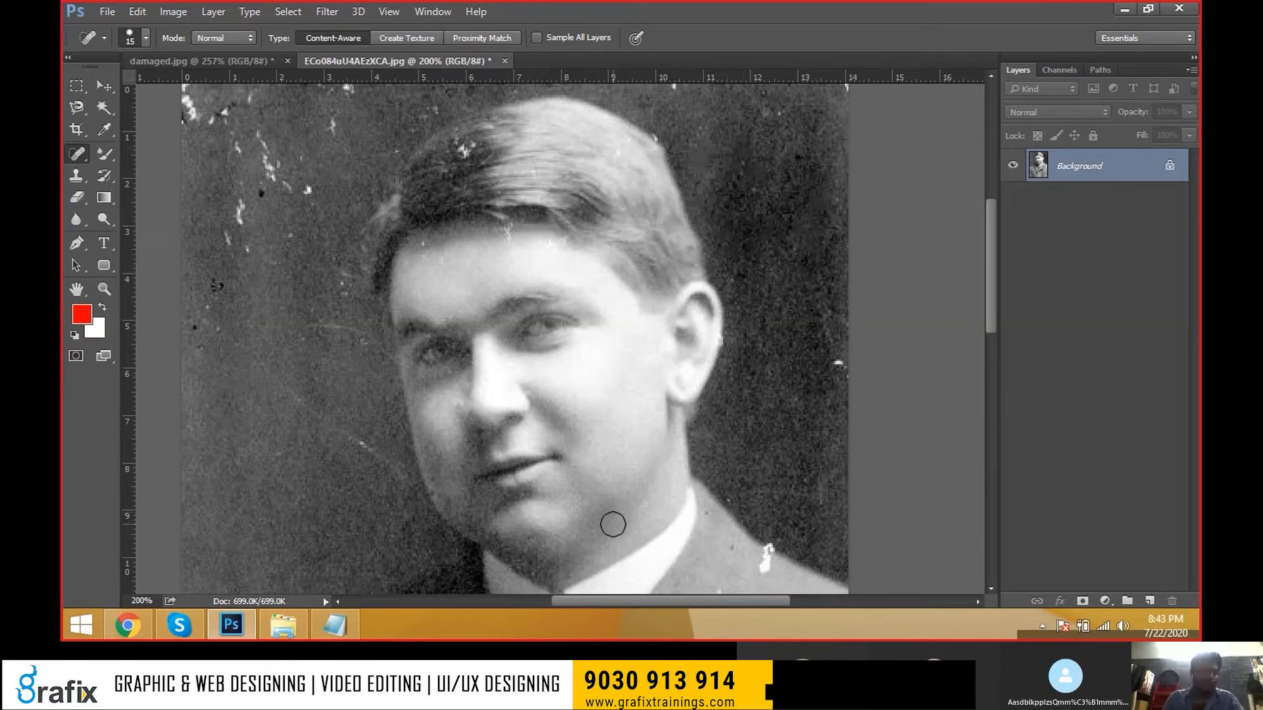
right_click(78, 155)
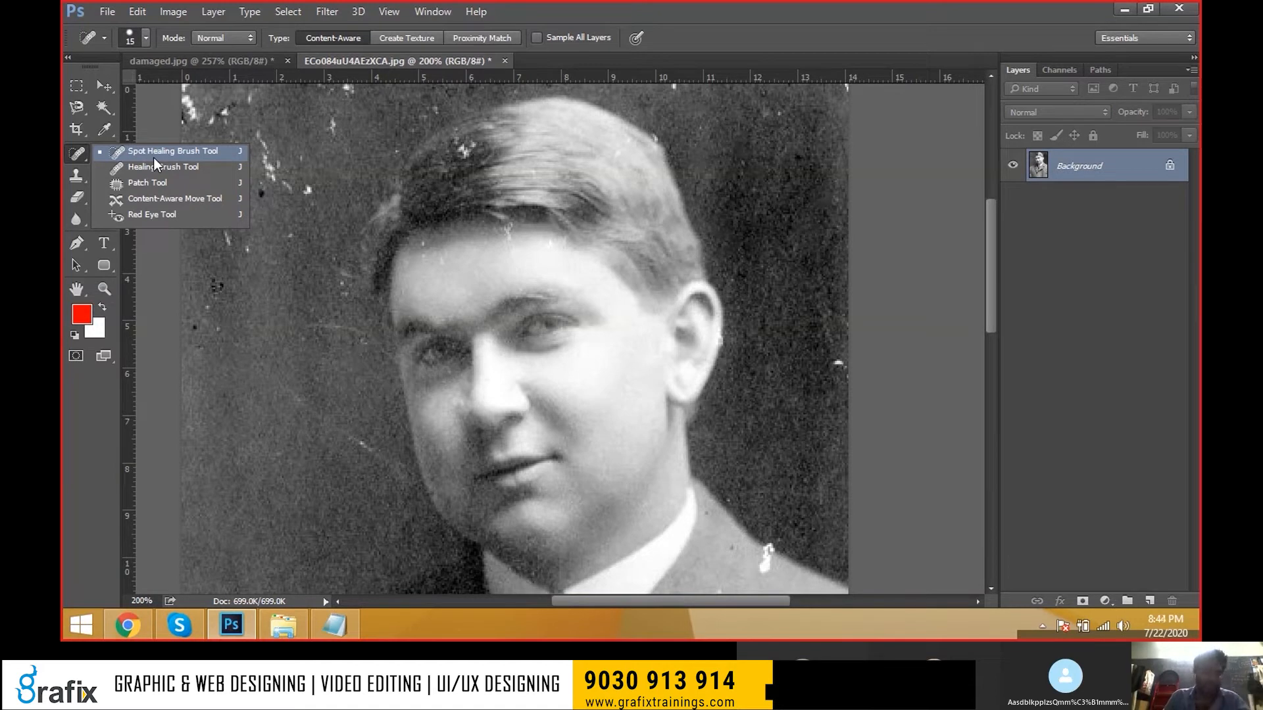
left_click(154, 158)
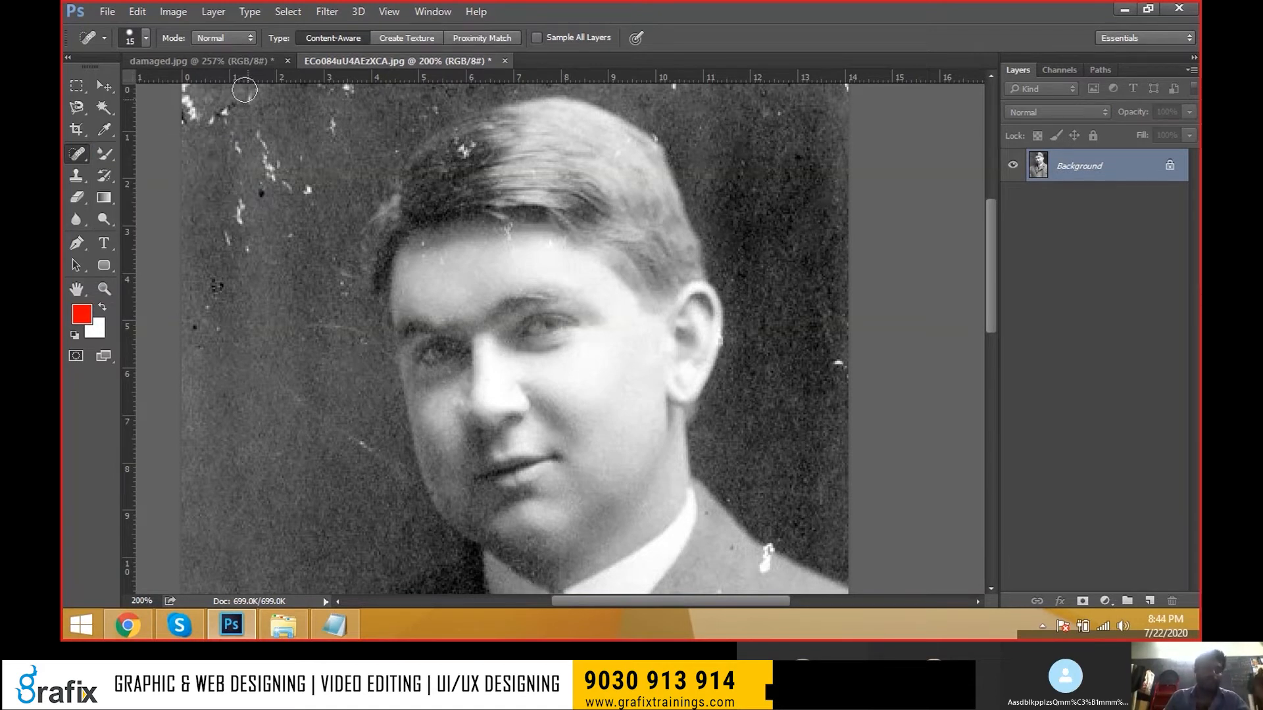
left_click(232, 58)
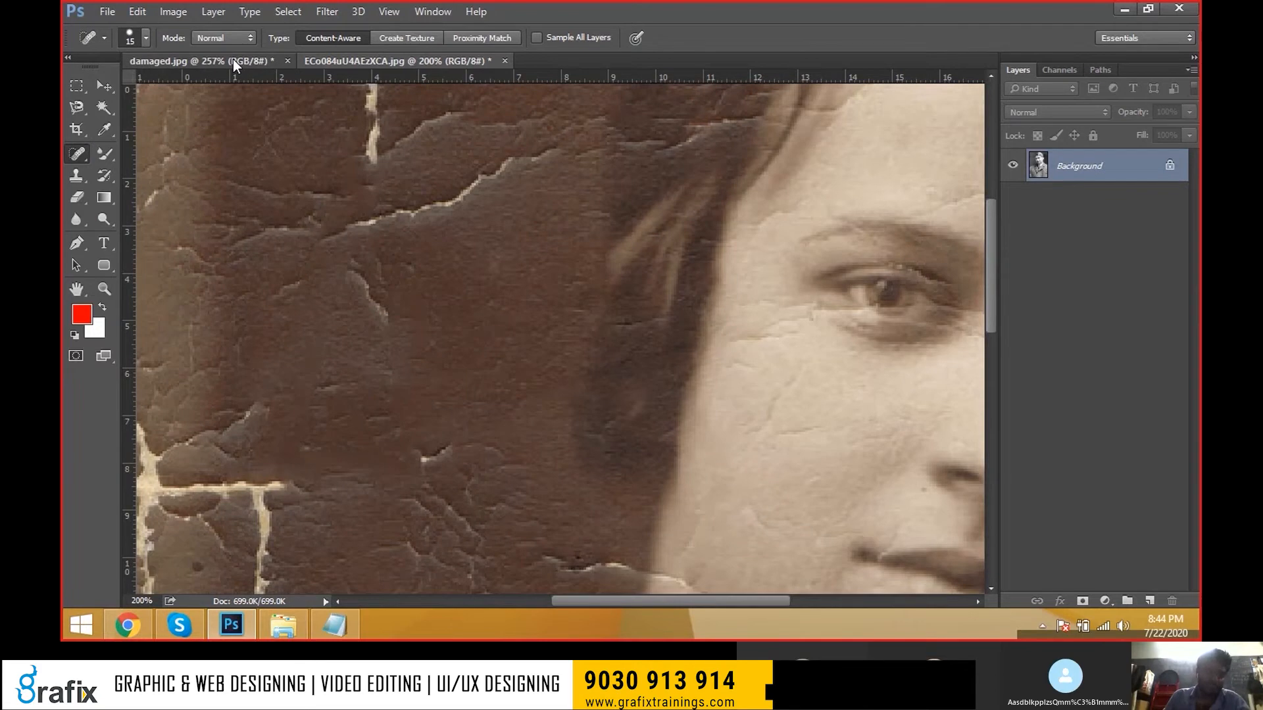
key("ctrl+plus")
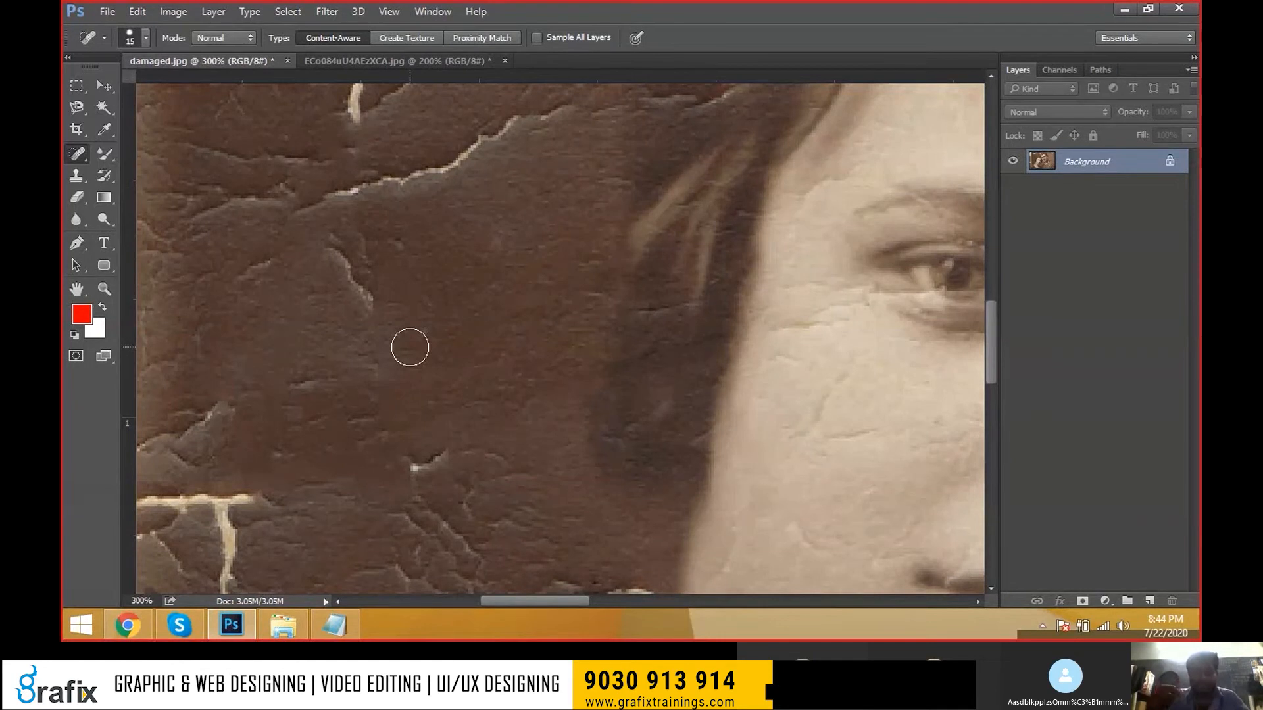
right_click(84, 152)
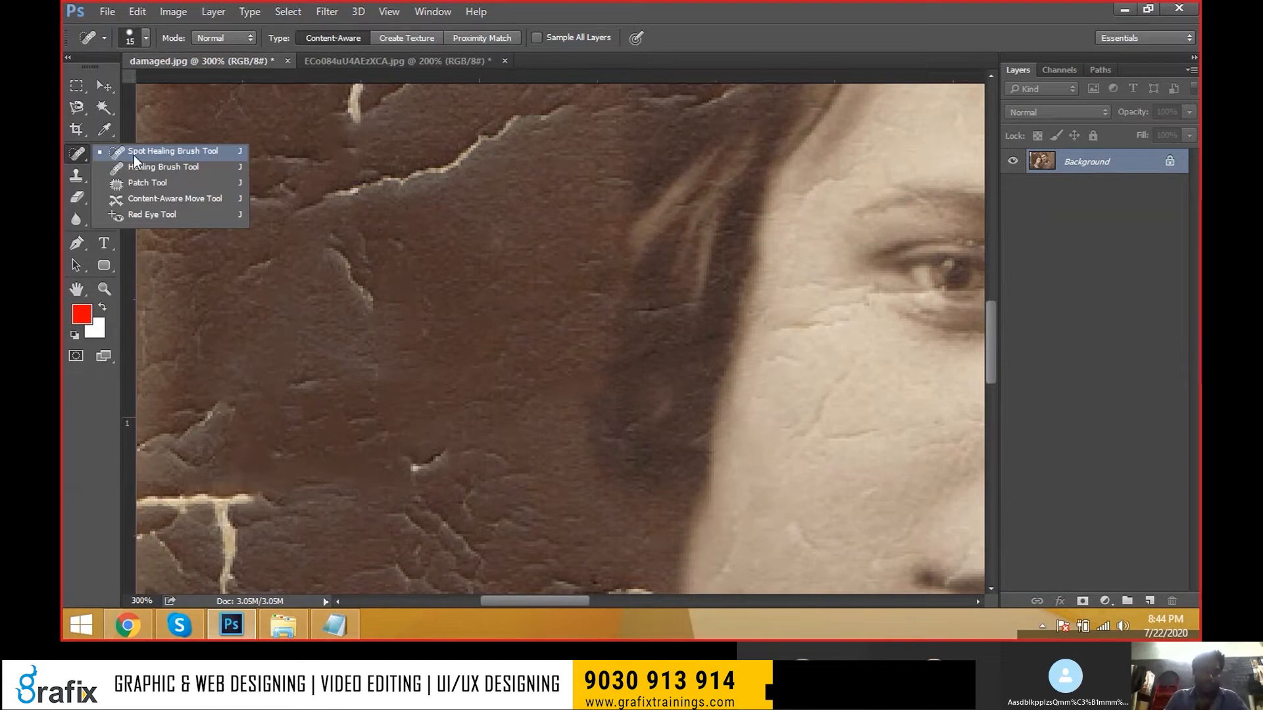
key("b")
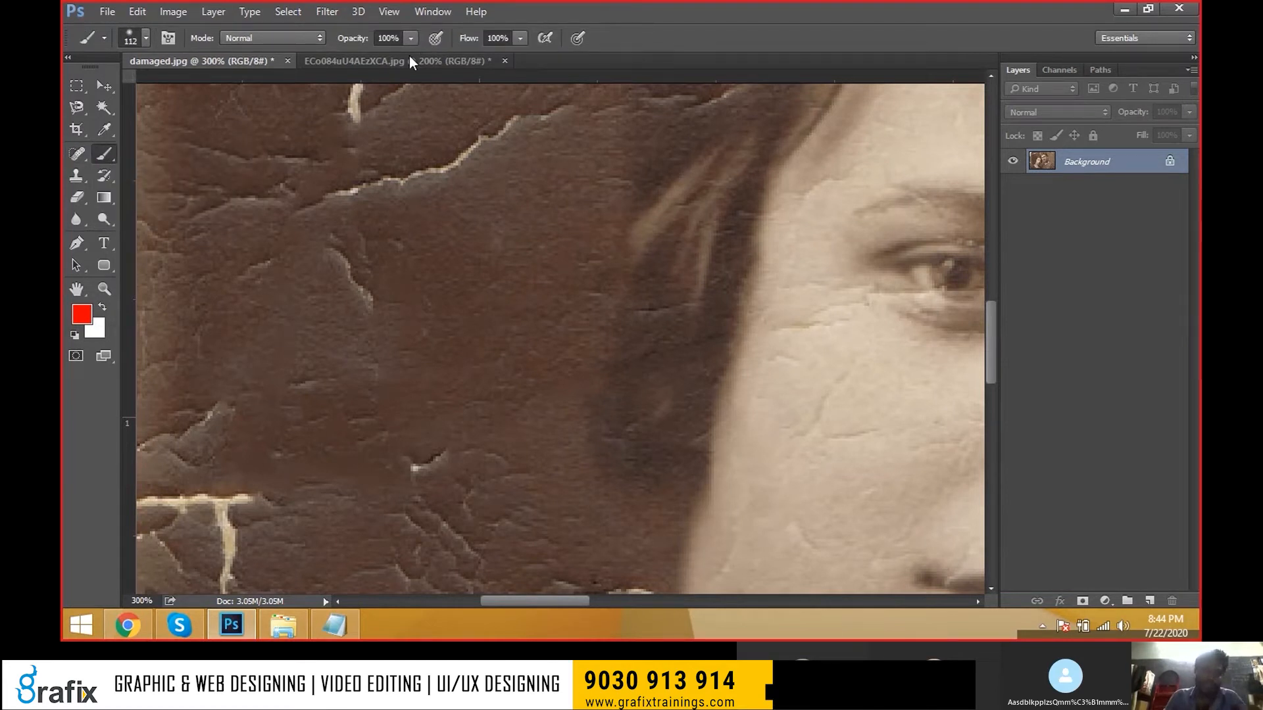
left_click(409, 58)
- Activate the Healing Brush tool and switch to the damaged.jpg document
left_click(85, 155)
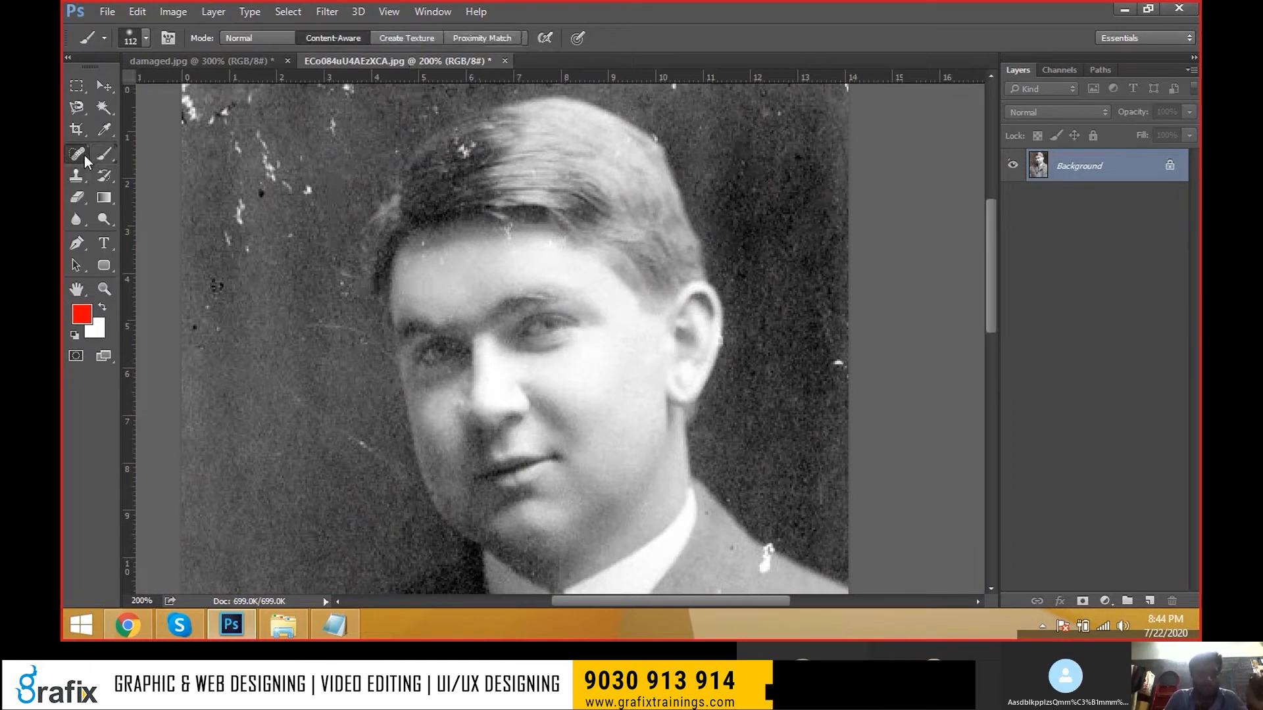
right_click(84, 155)
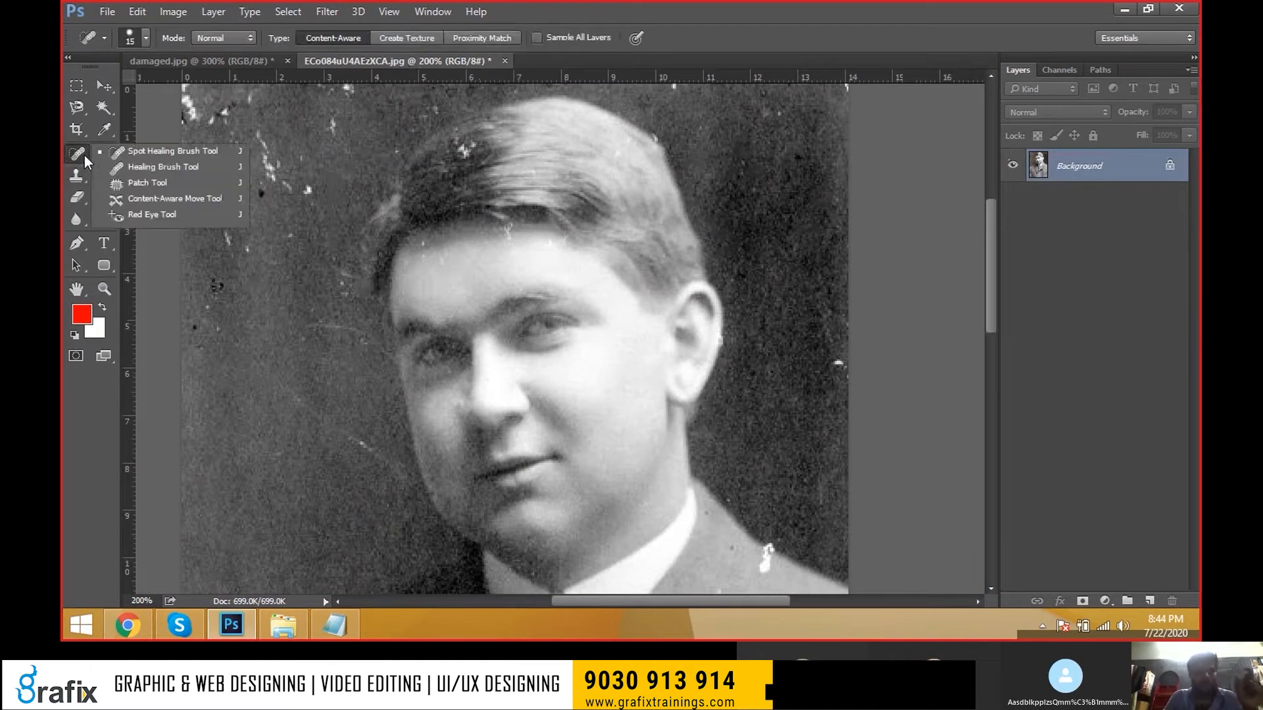
left_click(140, 168)
left_click(263, 61)
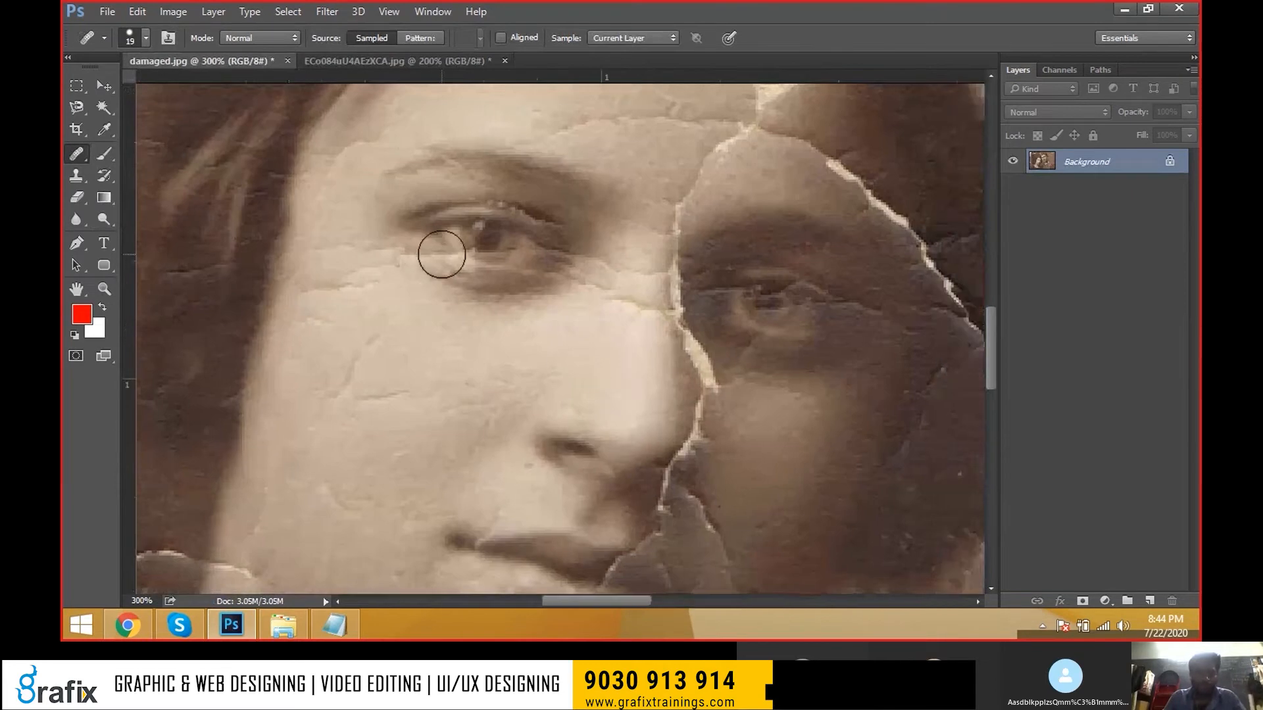
- Try to repair the area around the woman's eye with the Healing Brush without defining a source point
left_click(441, 254)
left_click(622, 244)
scroll(589, 261, "down", 5)
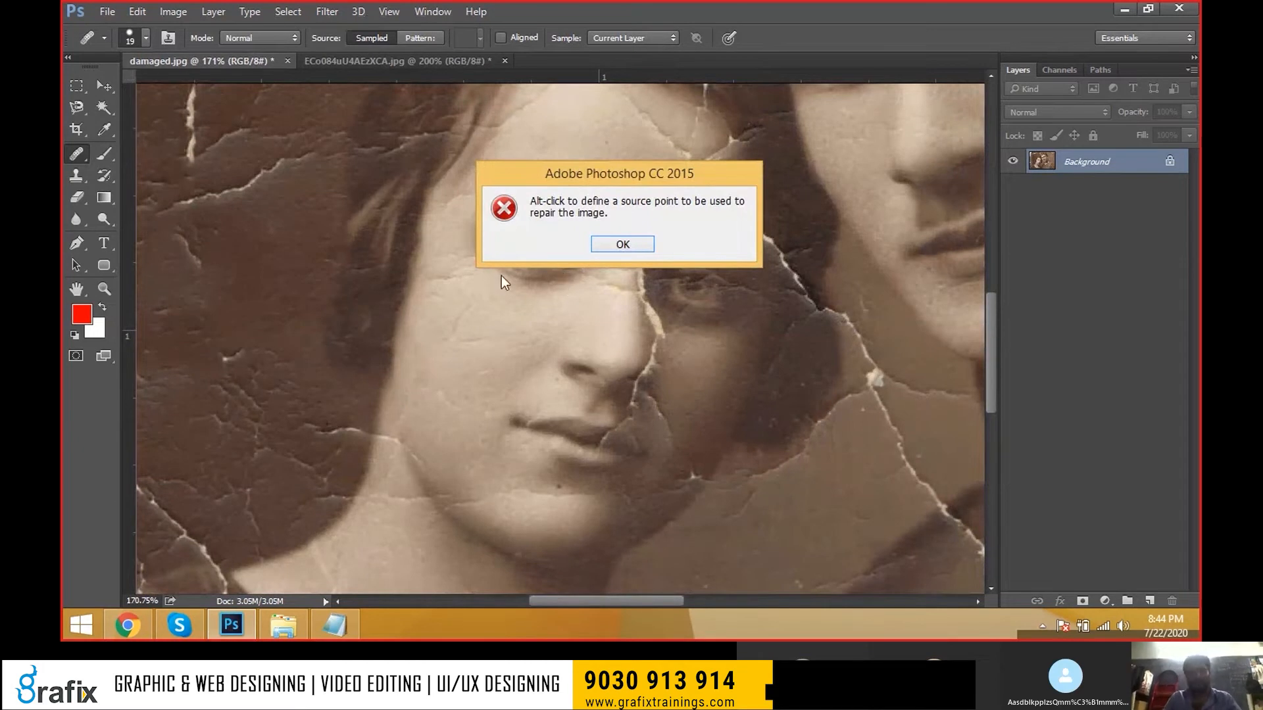
key("Return")
right_click(79, 154)
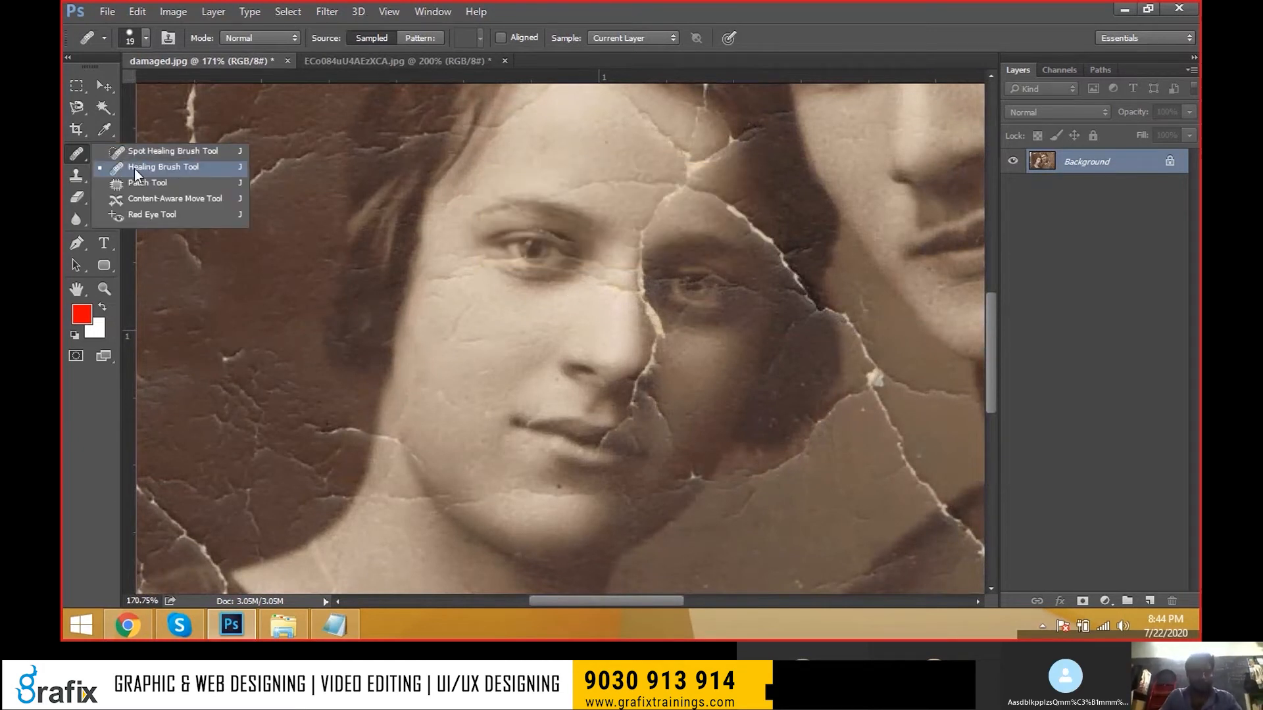
left_click(135, 169)
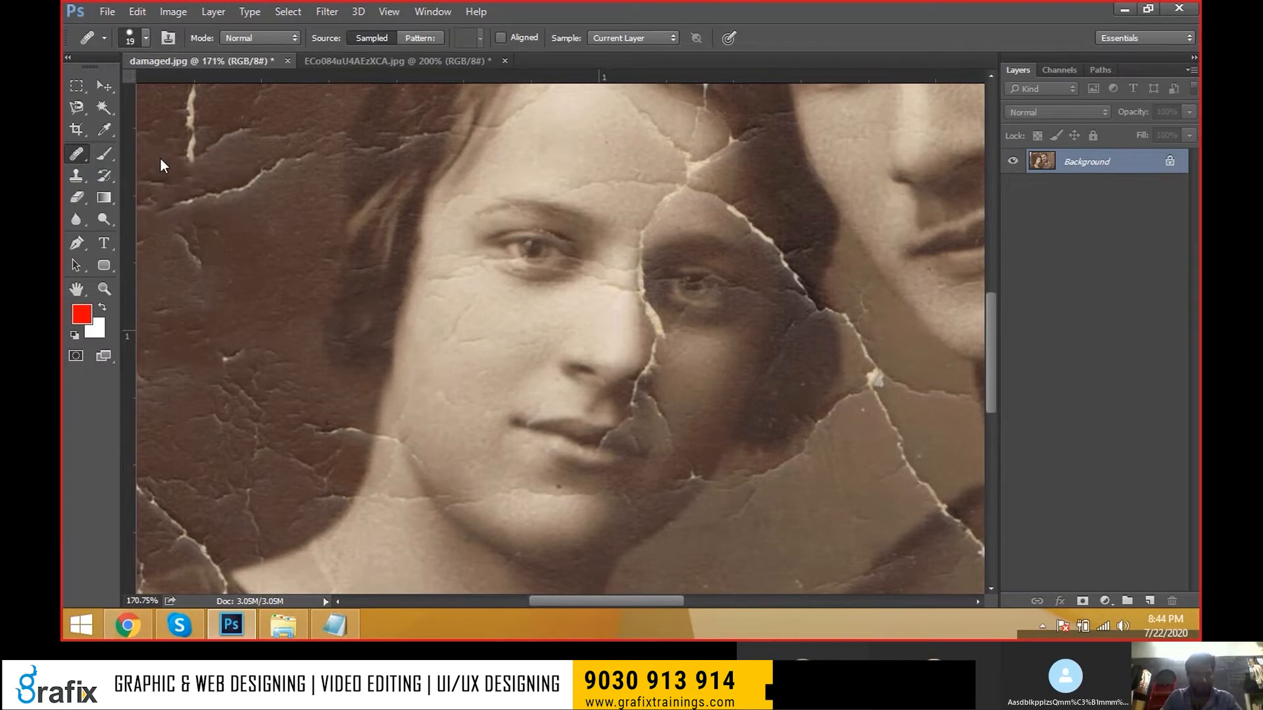
left_click(530, 266)
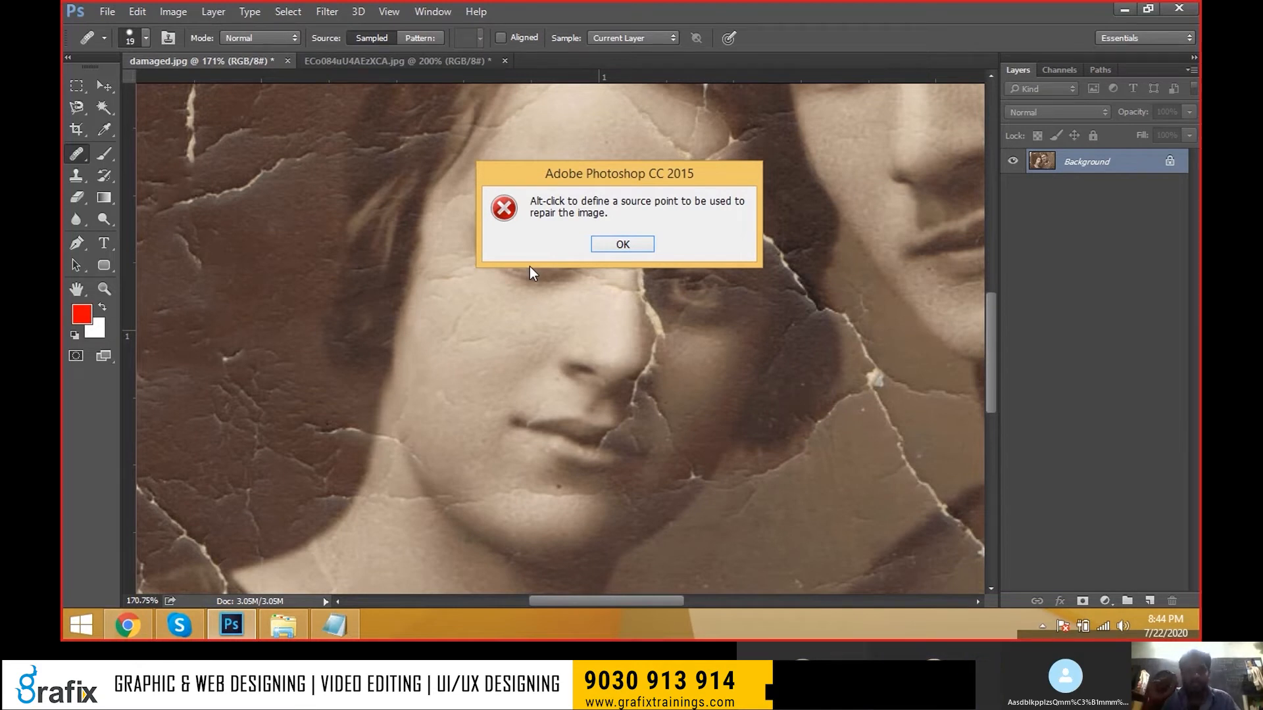
left_click(596, 244)
- Reduce the Healing Brush size to 15 and heal the vertical crack running down from the horizontal crack in the dark background
left_click_drag(526, 394, 551, 378)
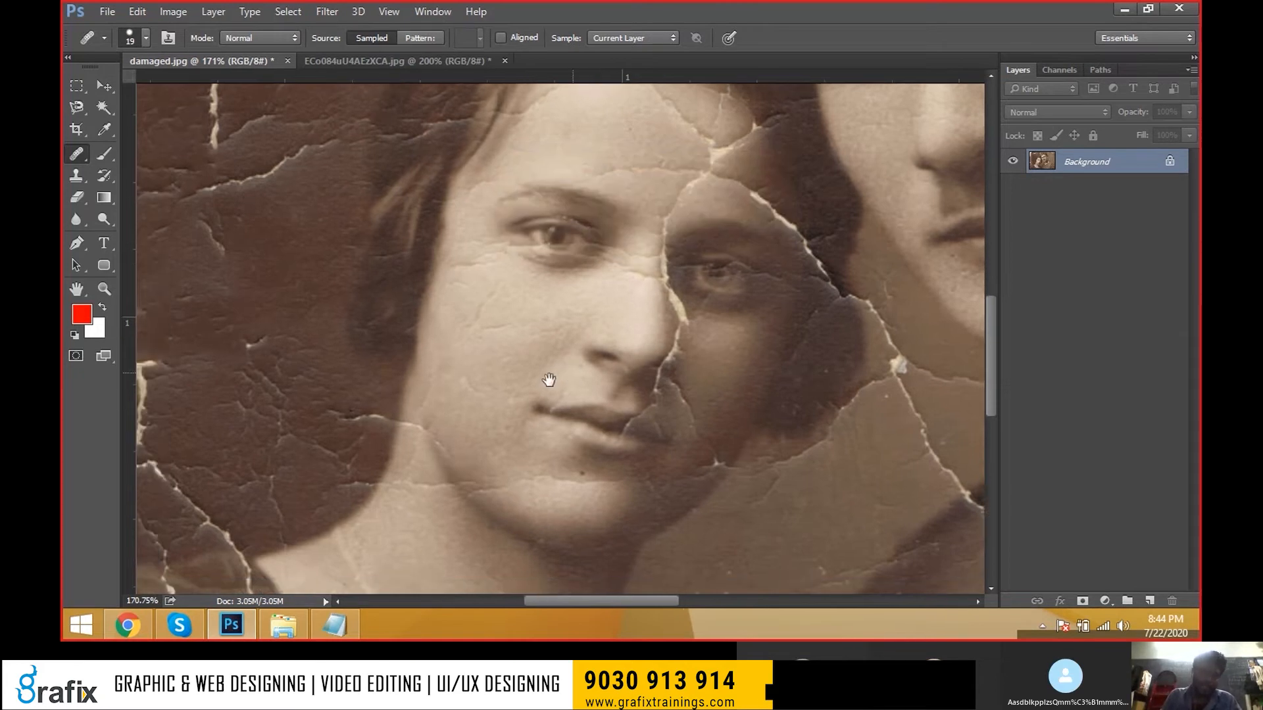
left_click_drag(362, 359, 594, 346)
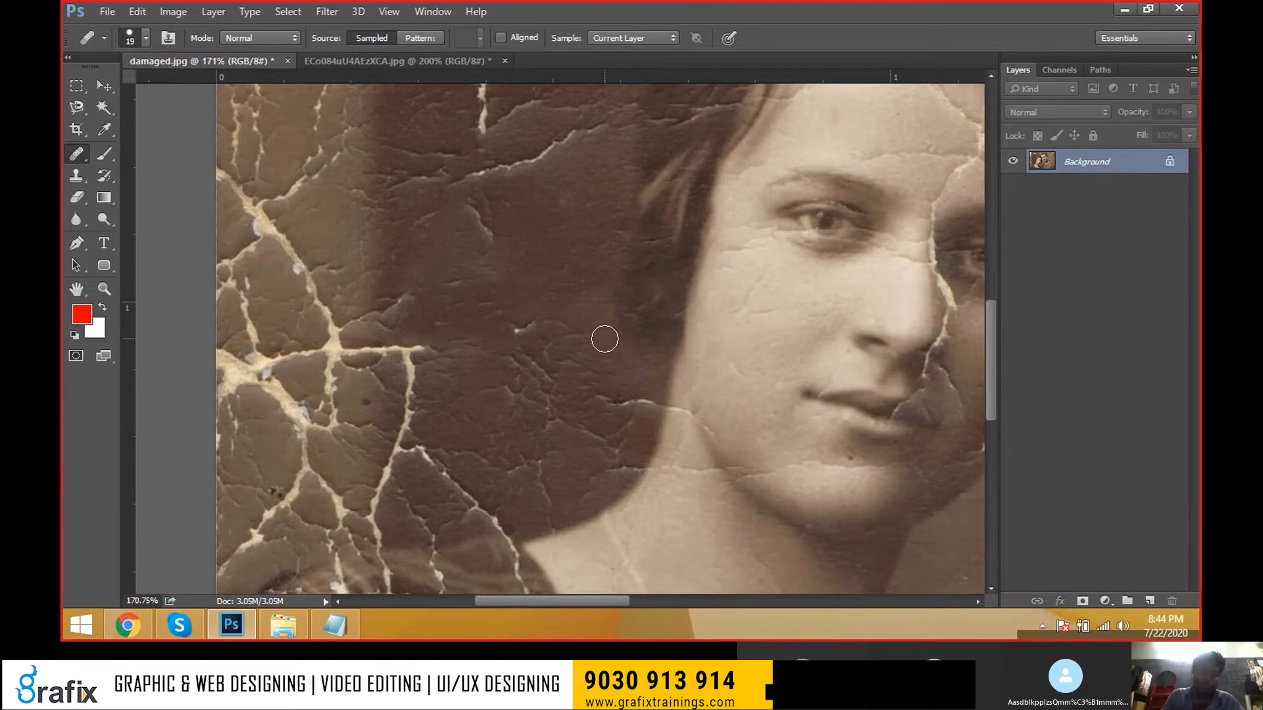
left_click(447, 339)
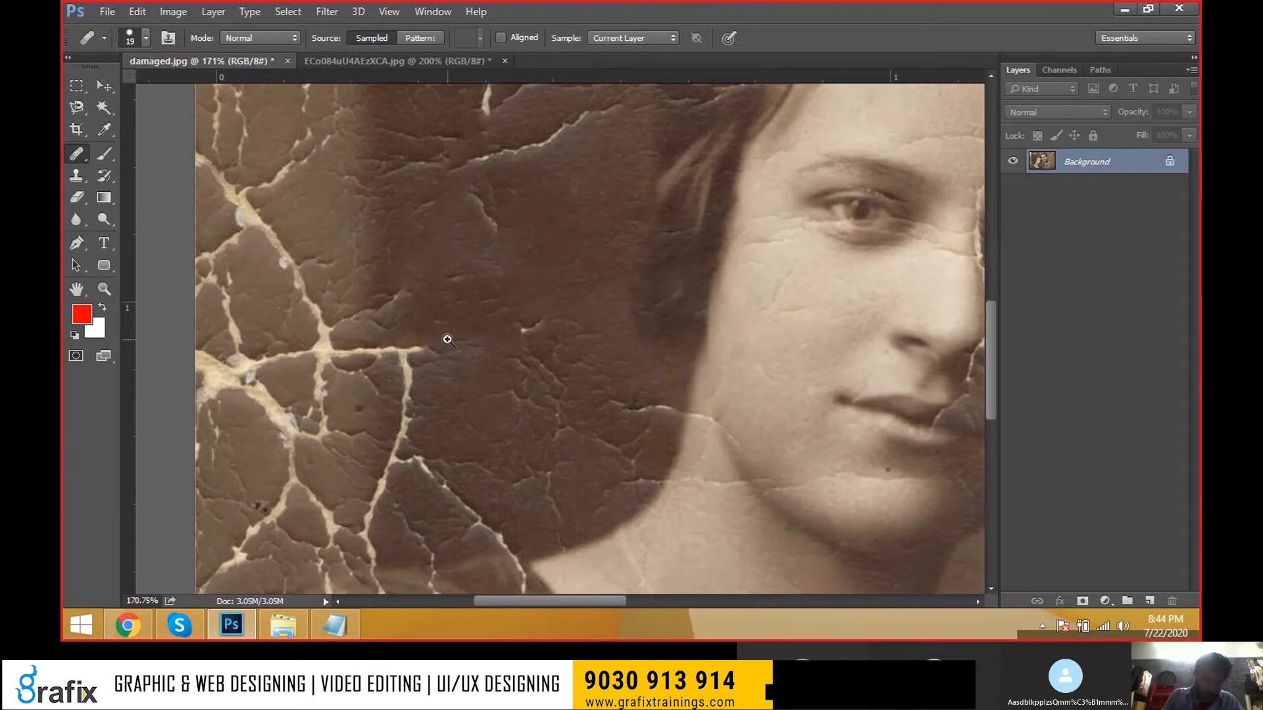
left_click(447, 340)
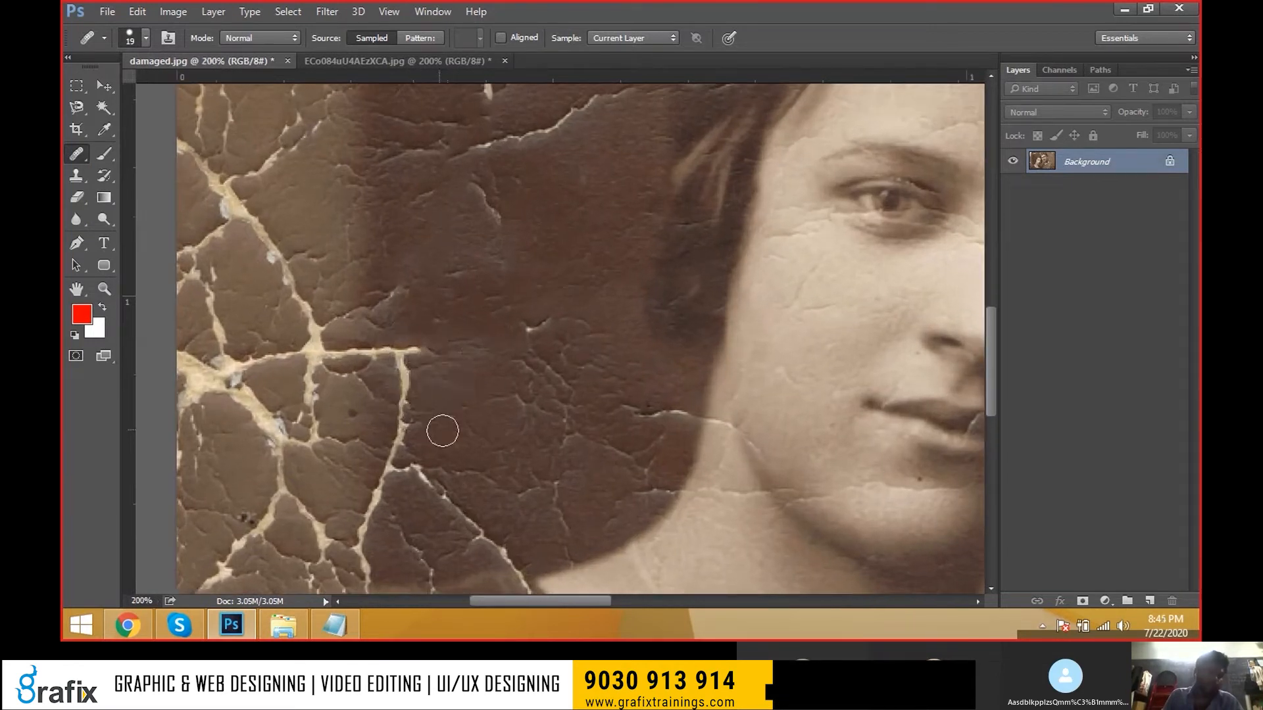
key("bracketleft")
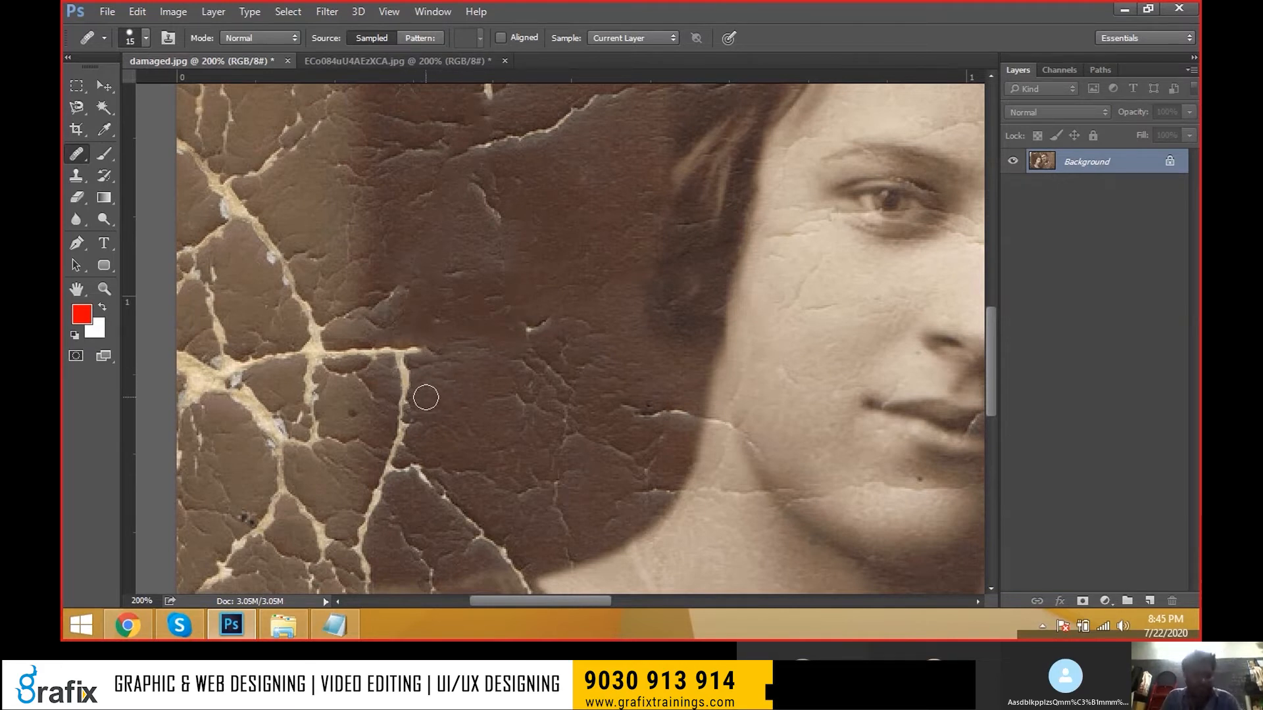
left_click(878, 319)
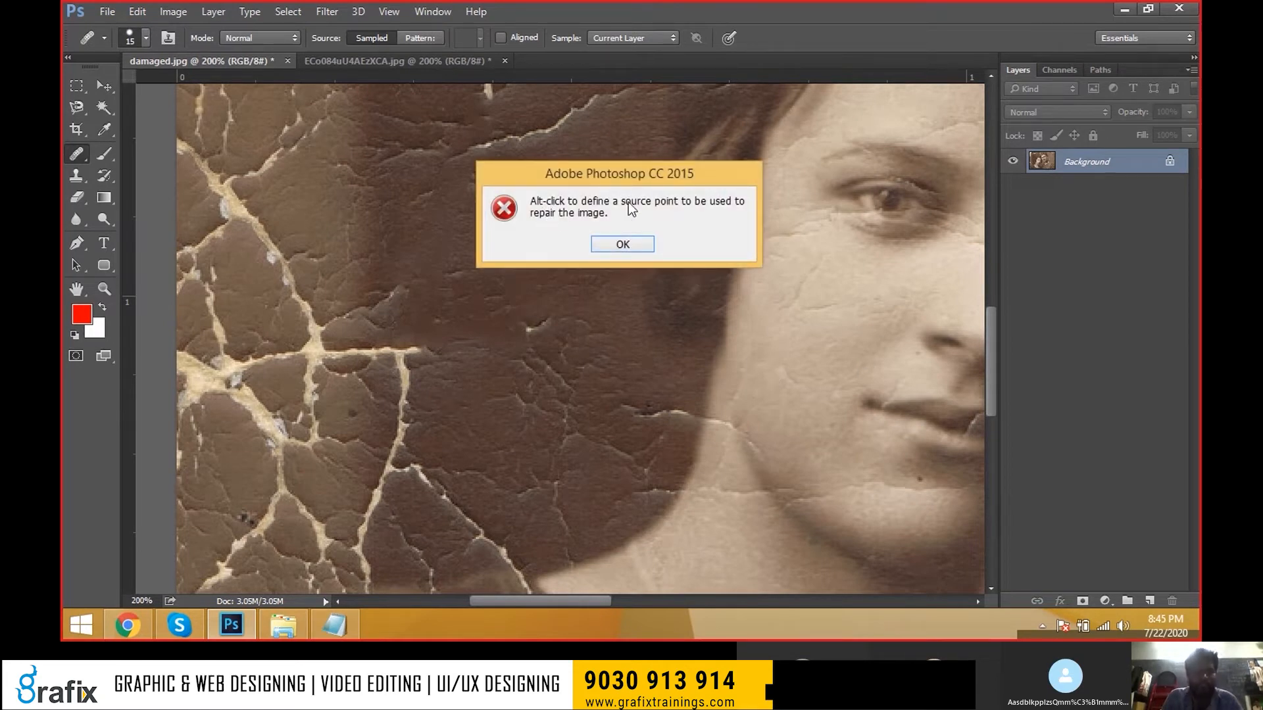
left_click(622, 245)
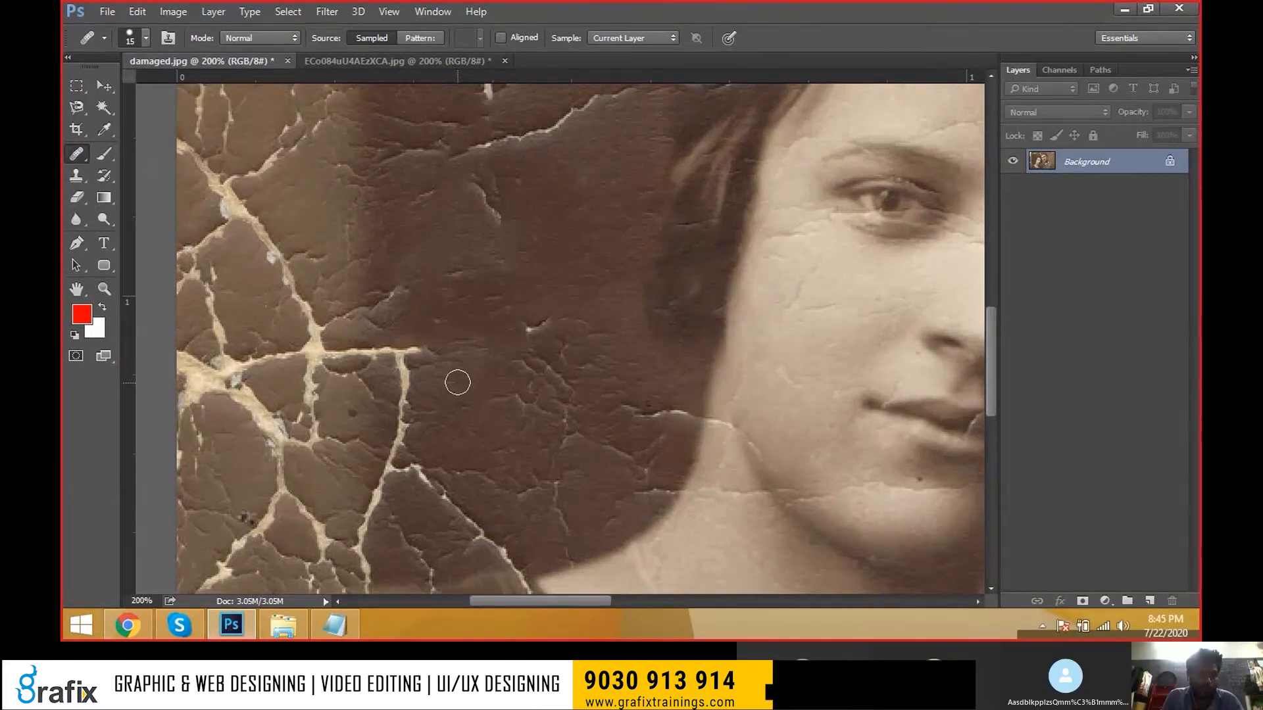
left_click(399, 361)
left_click_drag(399, 362, 399, 442)
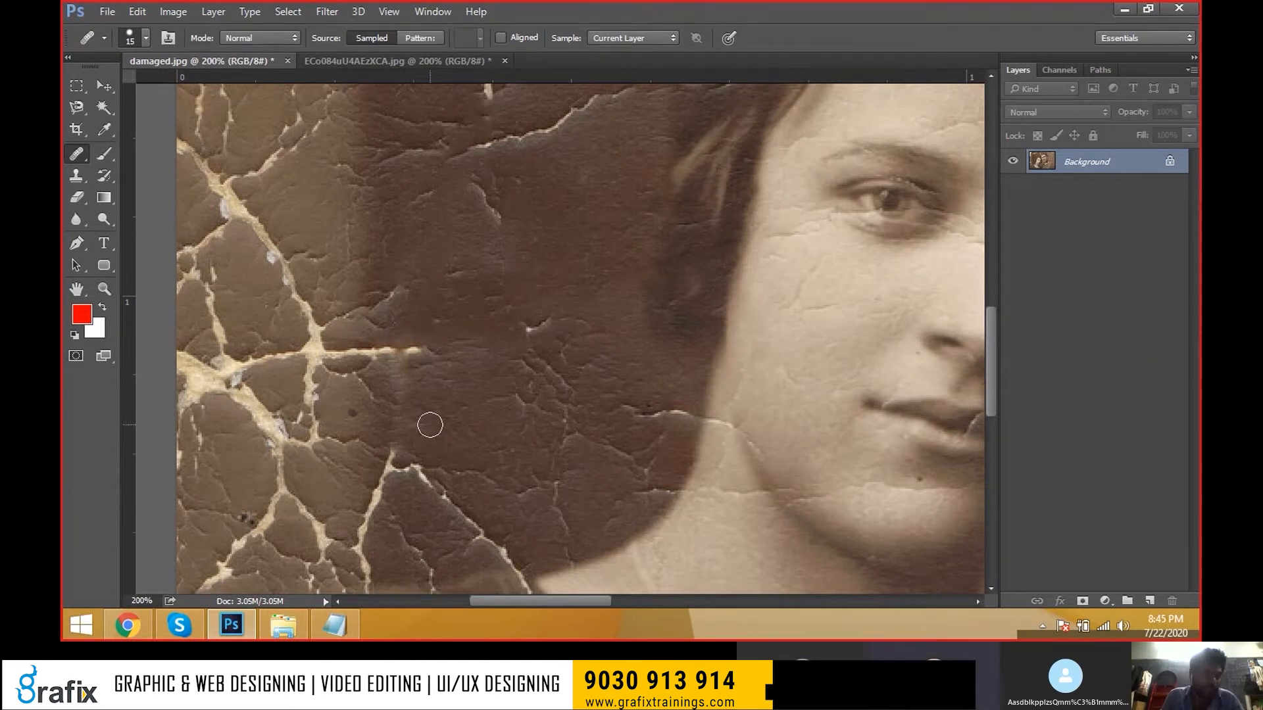
- Examine the repaired area and the remaining cracks in the background and around the woman's hair
left_click(417, 395, "ctrl")
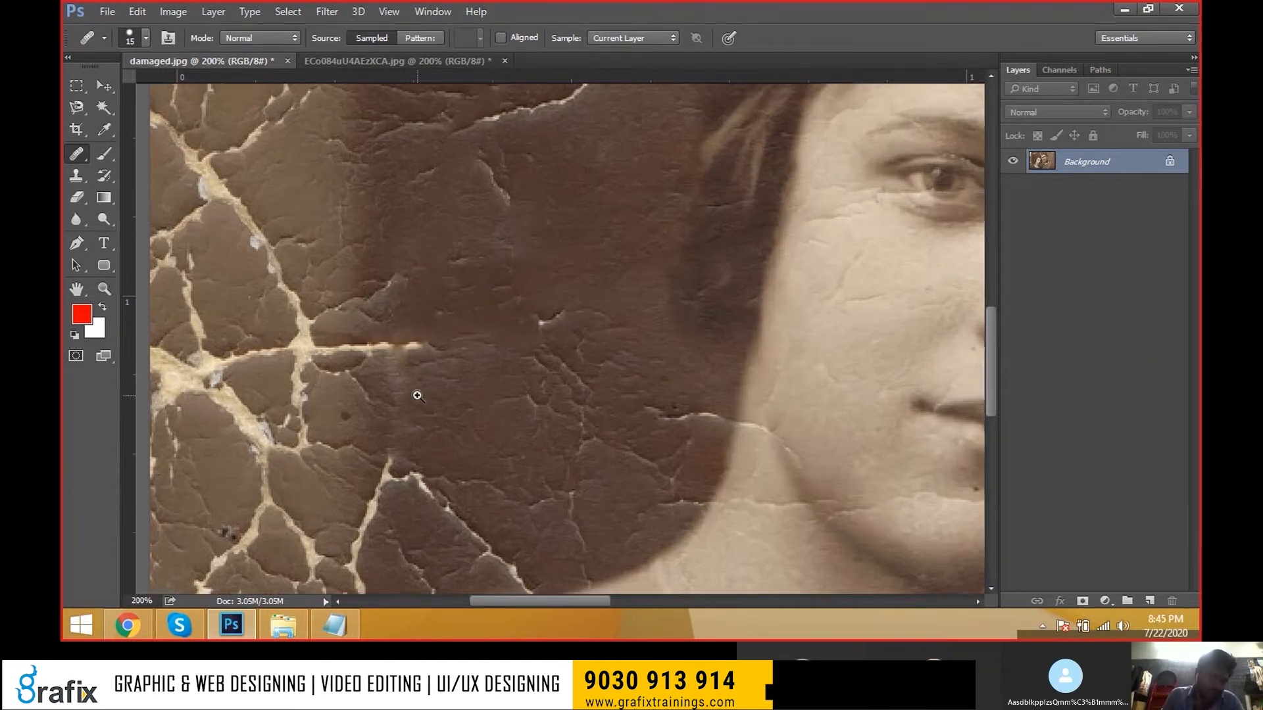
scroll(417, 395, "up", 3)
scroll(393, 407, "down", 5)
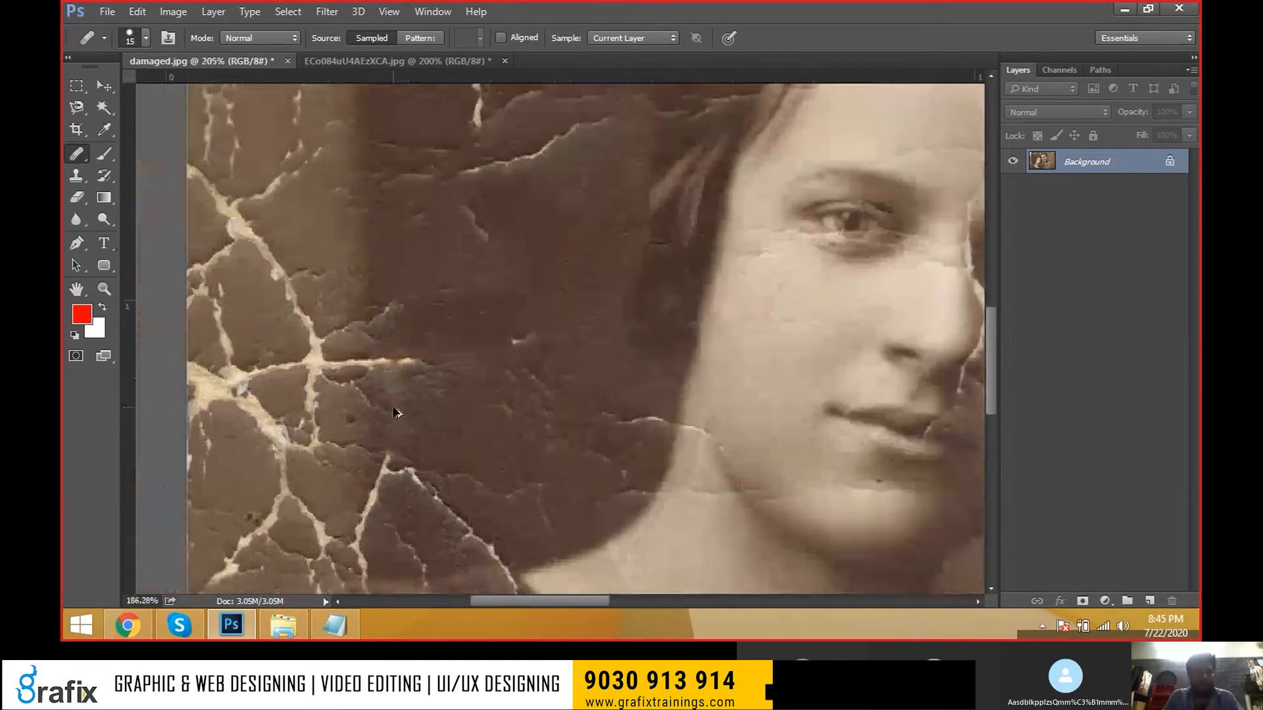
left_click_drag(518, 217, 507, 366)
scroll(507, 366, "up", 1)
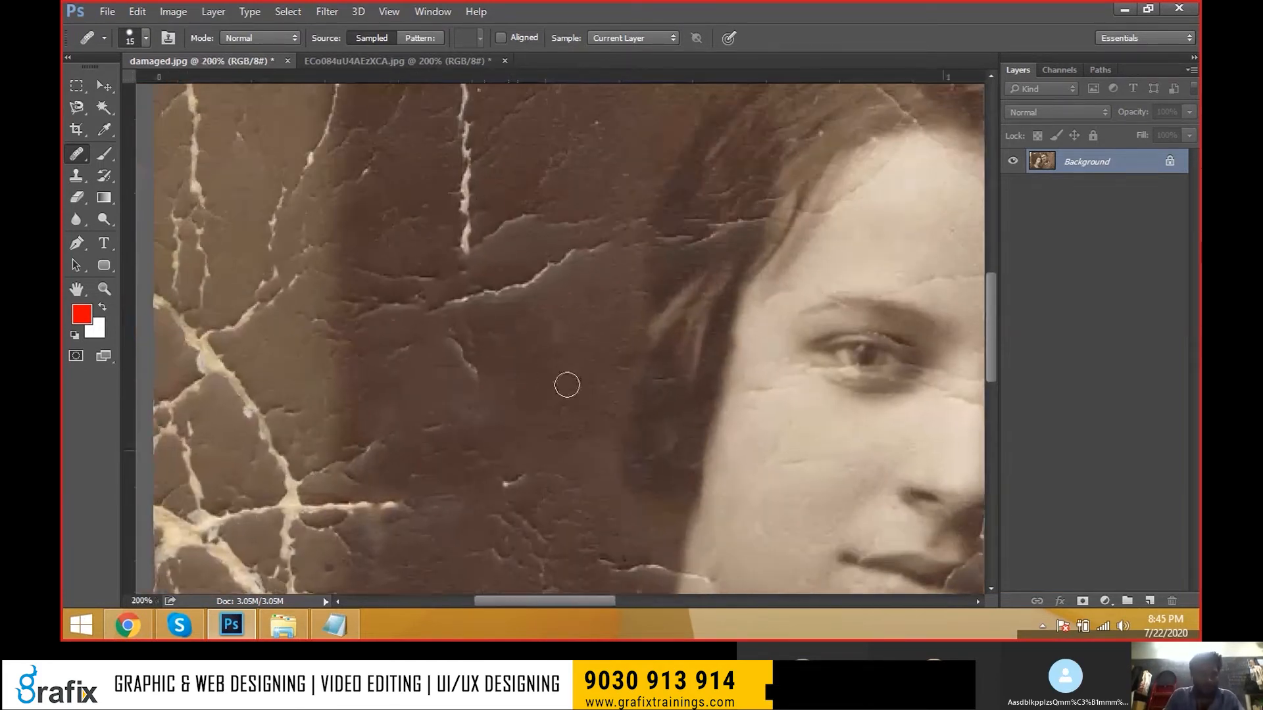
left_click_drag(502, 203, 496, 349)
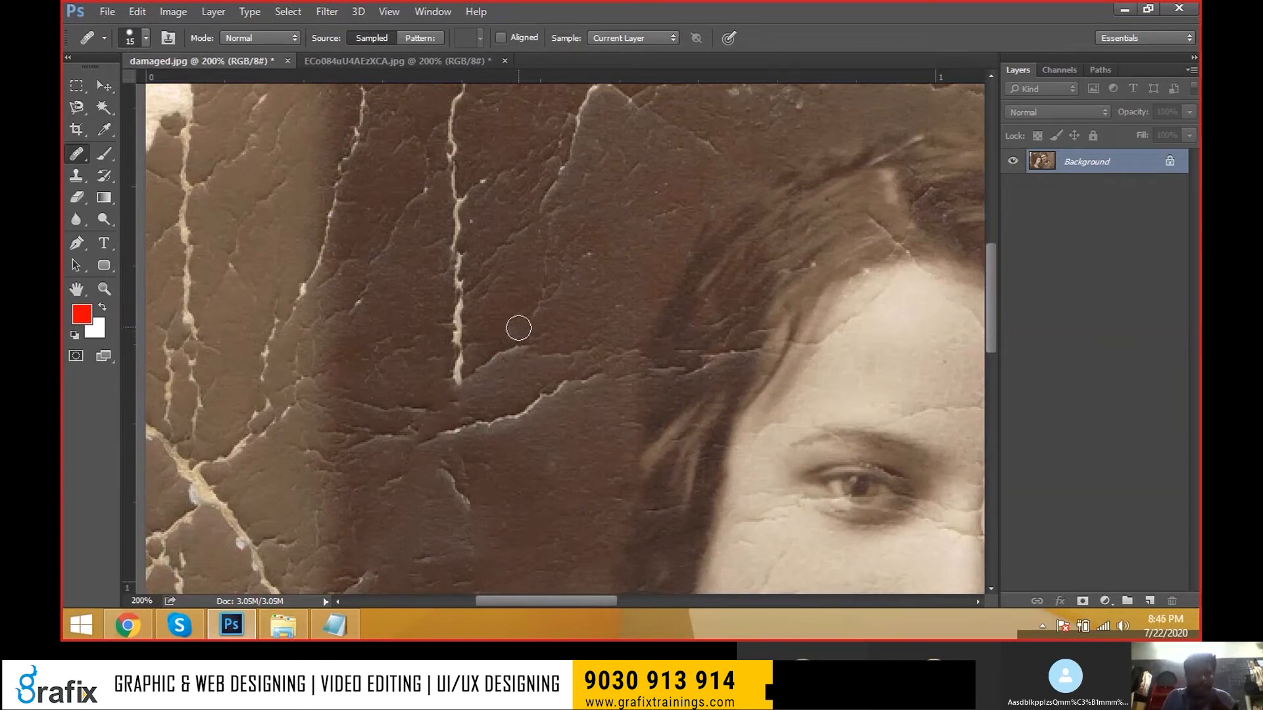
key("space")
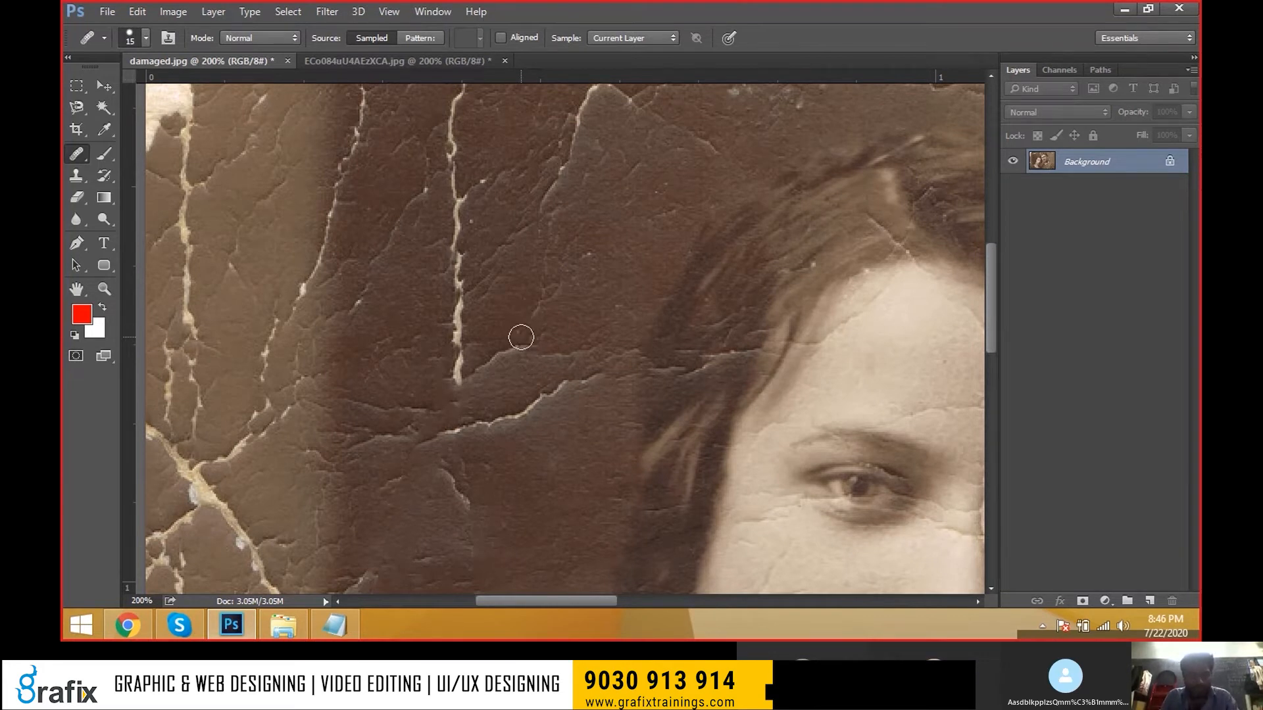
key("space")
key("space")
key("space")
key("space")
left_click_drag(644, 317, 296, 349)
mouse_move(842, 271)
left_mouse_down()
mouse_move(649, 265)
mouse_move(614, 243)
left_mouse_up()
mouse_move(401, 383)
left_mouse_down()
mouse_move(572, 279)
mouse_move(701, 238)
left_mouse_up()
left_click_drag(294, 281, 473, 399)
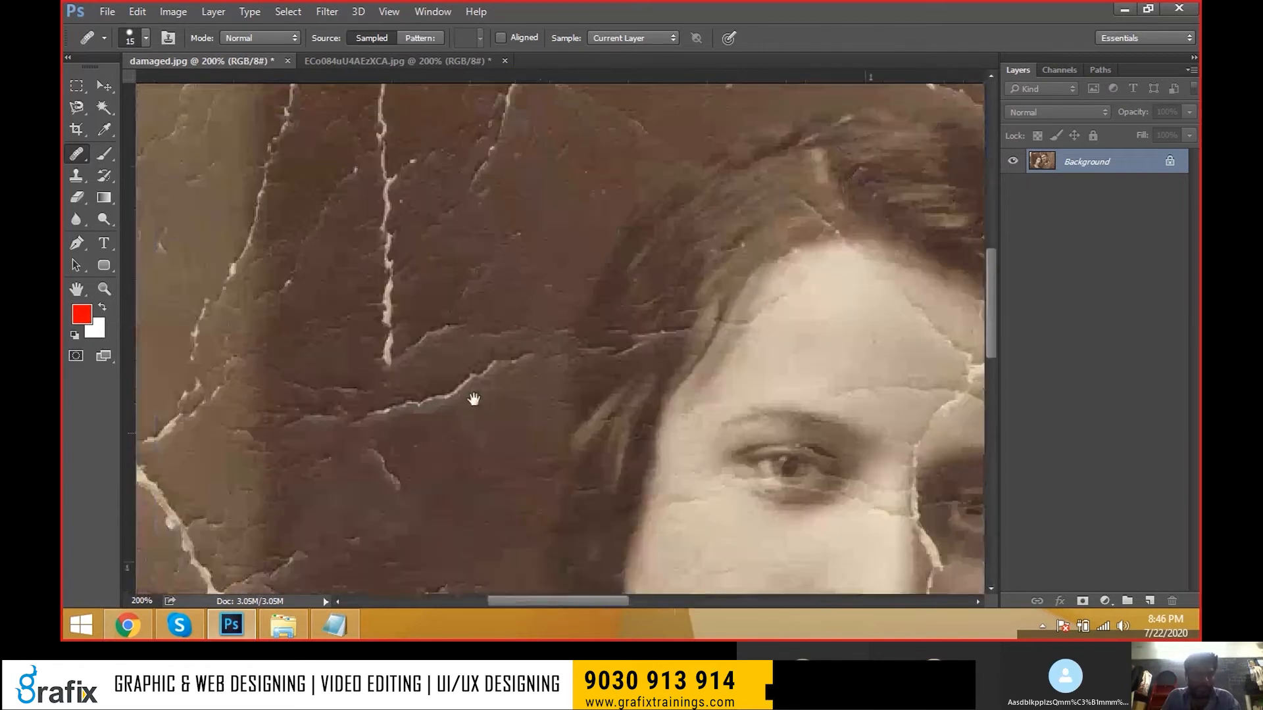
left_click_drag(345, 310, 419, 329)
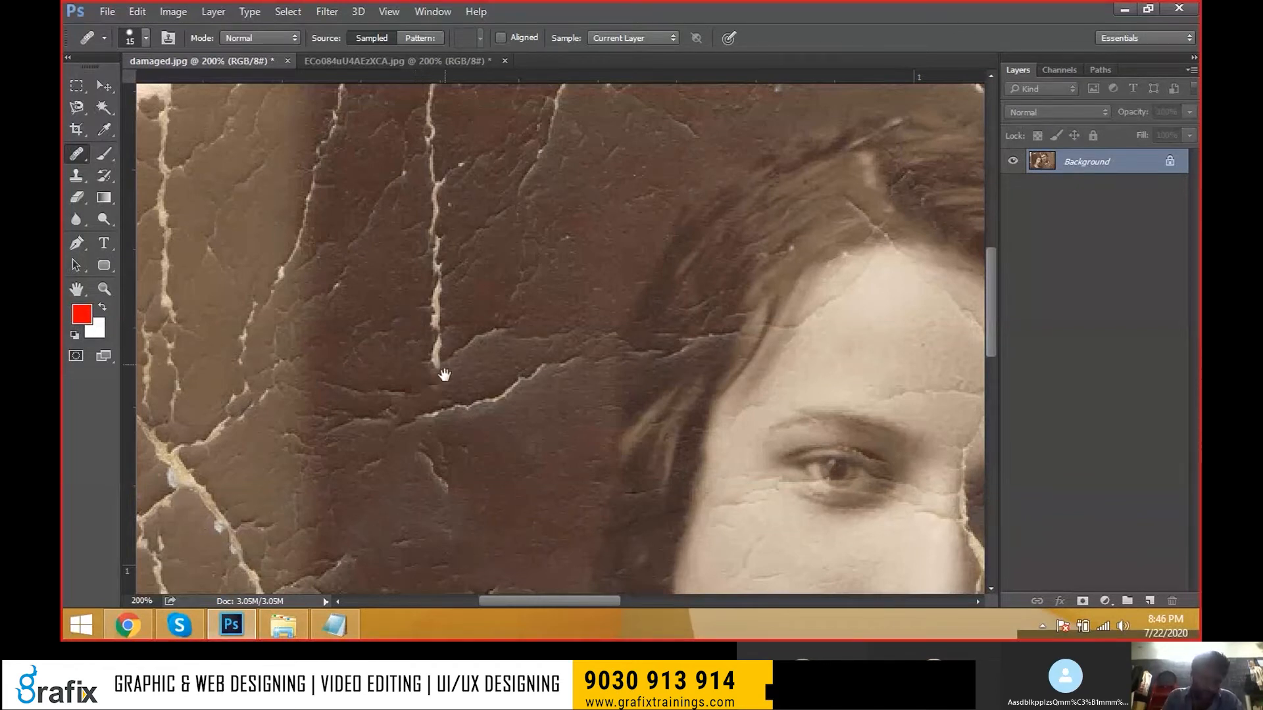
- Sample clean dark background beside the long vertical crack near the woman's hair and heal the crack's lower section
mouse_move(515, 361)
left_mouse_down()
mouse_move(451, 341)
mouse_move(445, 294)
mouse_move(649, 313)
mouse_move(722, 296)
mouse_move(533, 364)
mouse_move(443, 373)
mouse_move(525, 354)
left_mouse_up()
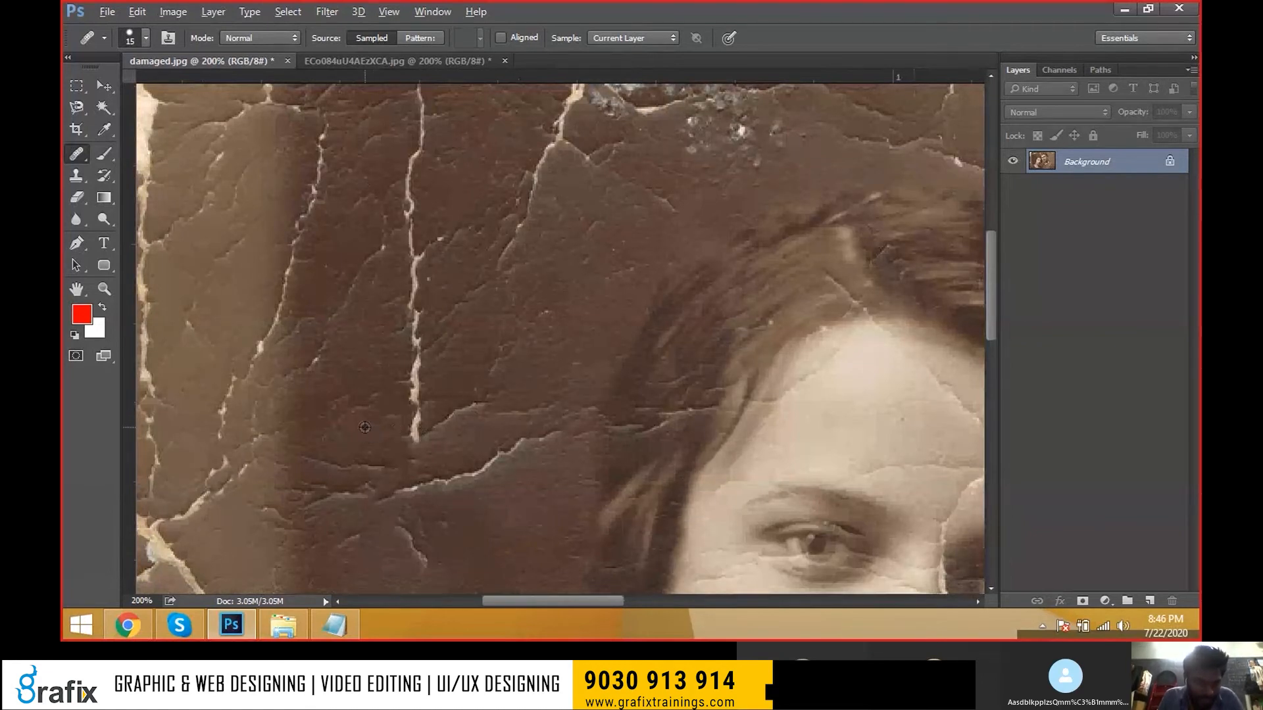
left_click(360, 415, "alt")
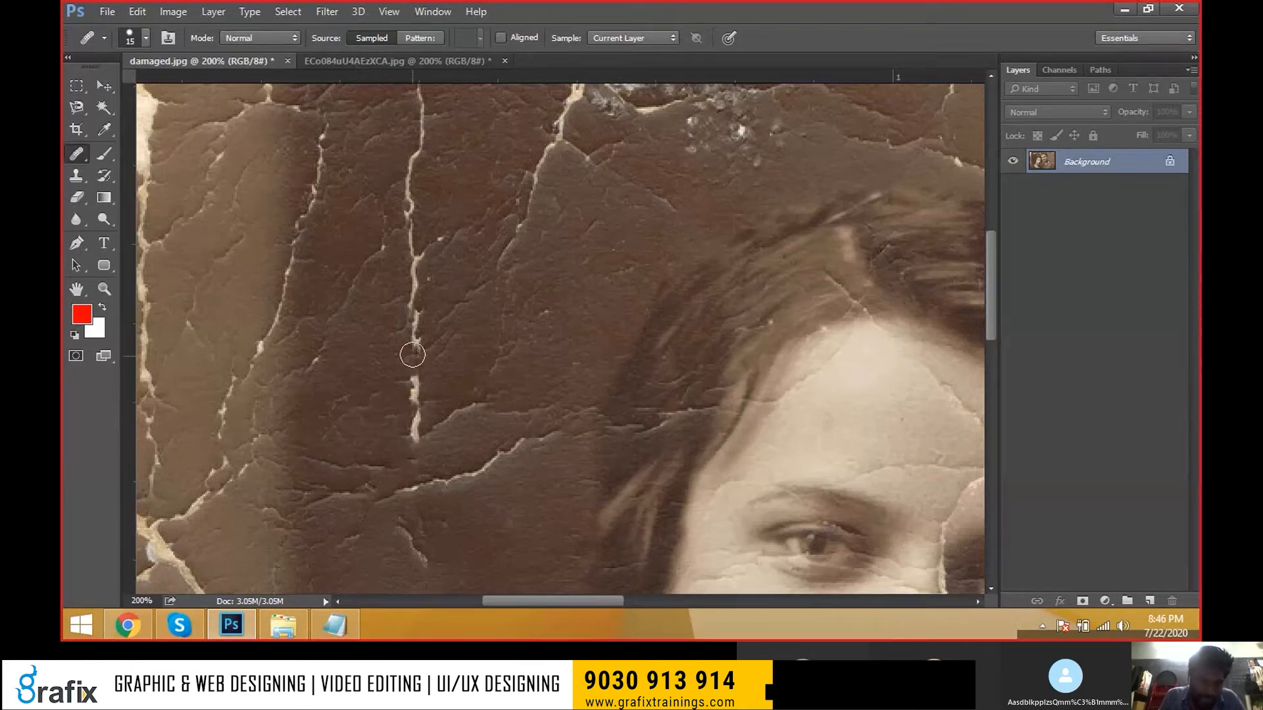
mouse_move(417, 409)
left_mouse_down()
mouse_move(419, 439)
mouse_move(413, 333)
left_mouse_up()
left_click_drag(412, 440, 417, 428)
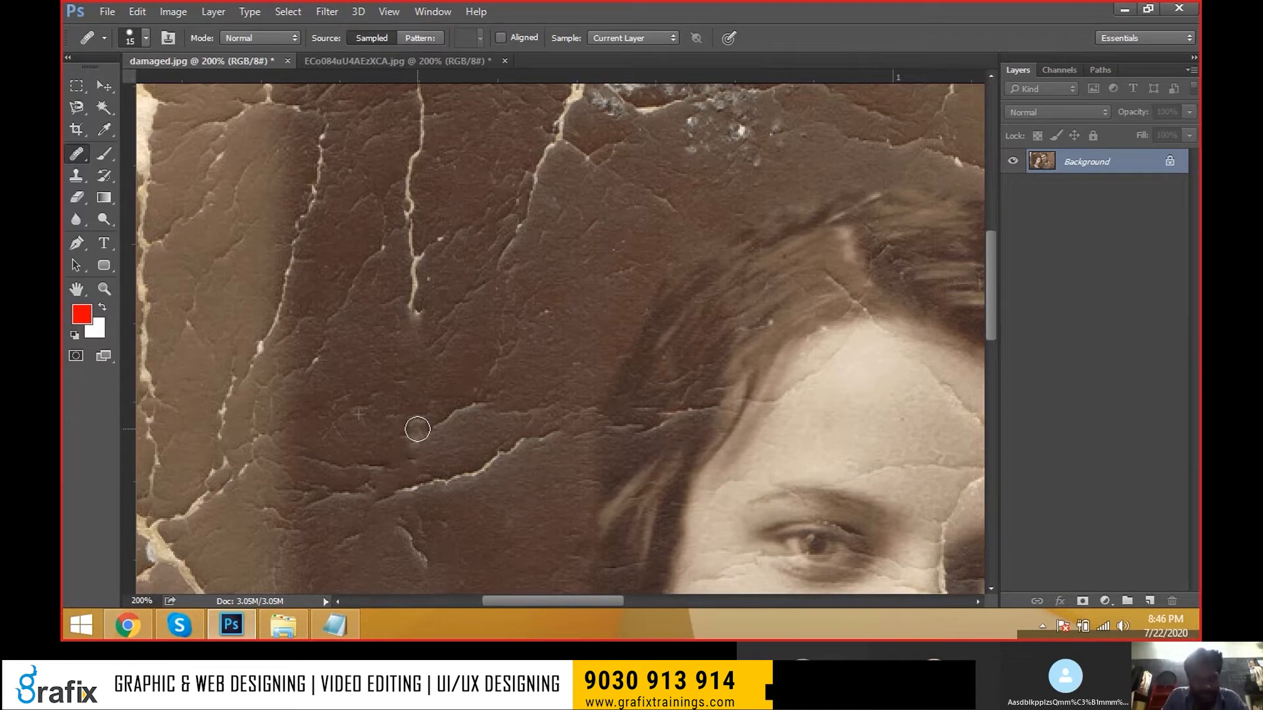
left_click(417, 429)
- Heal the lower end of the long vertical crack in the dark background, working upward from its tip
left_click(413, 305)
left_click(413, 282)
left_click(413, 270)
left_click(413, 254)
left_click(413, 254)
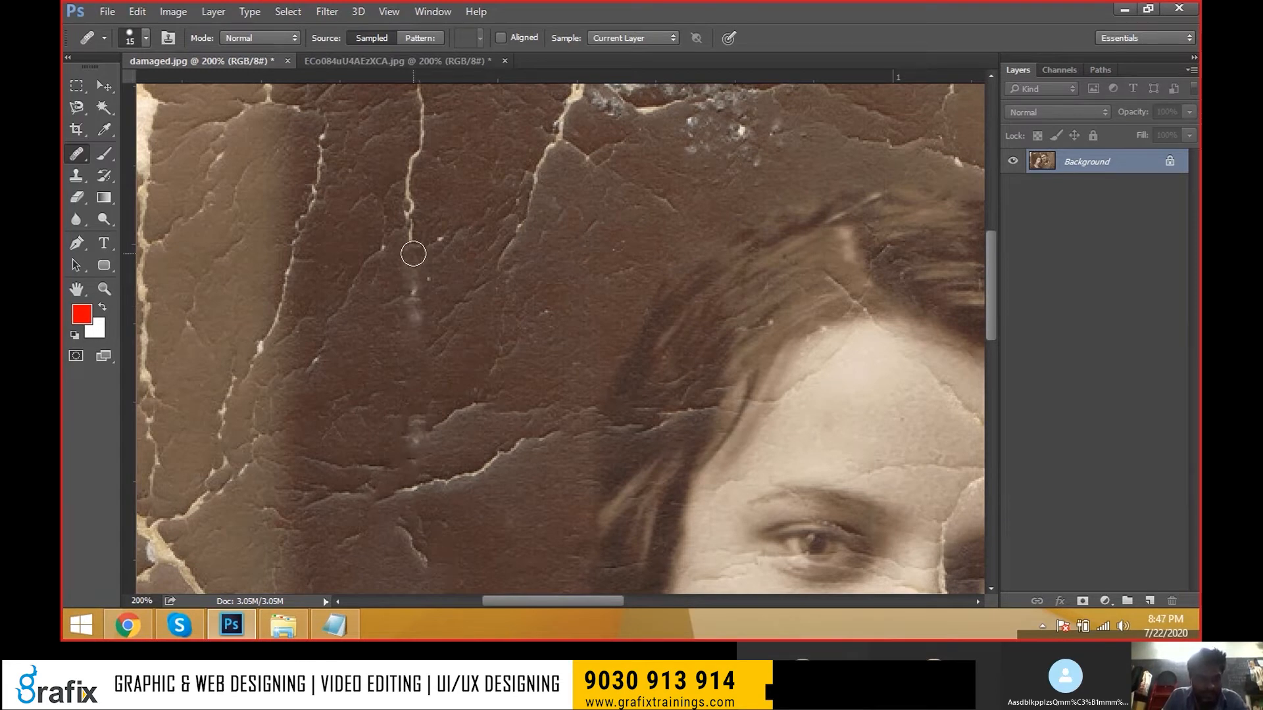
left_click(413, 254)
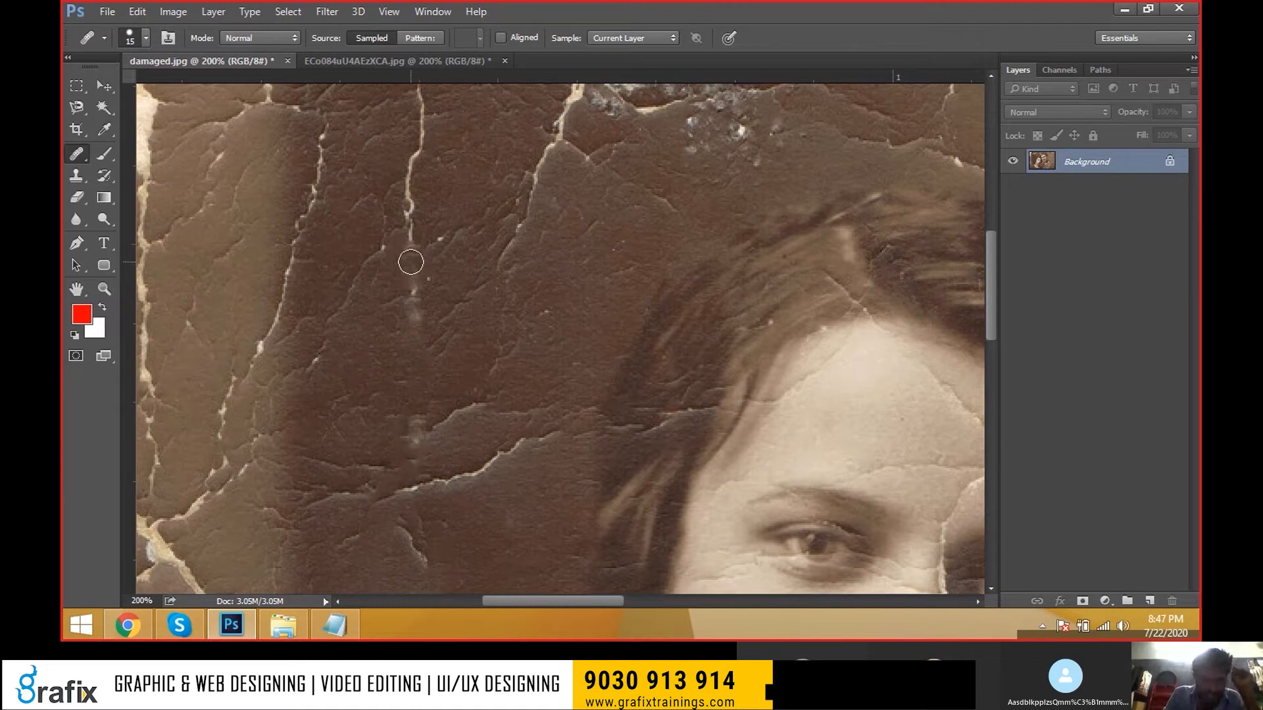
right_click(410, 261)
key("Escape")
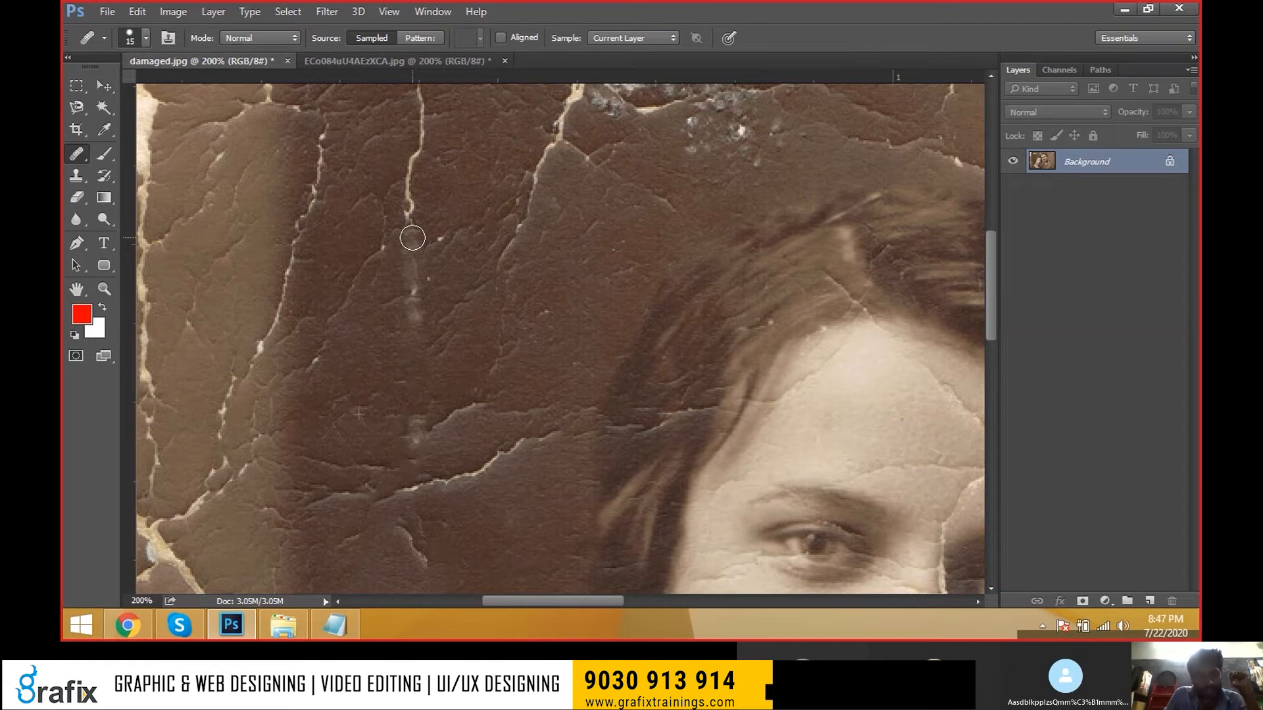
- Extend the healing up the middle section of the vertical crack in short dabs
left_click(413, 238)
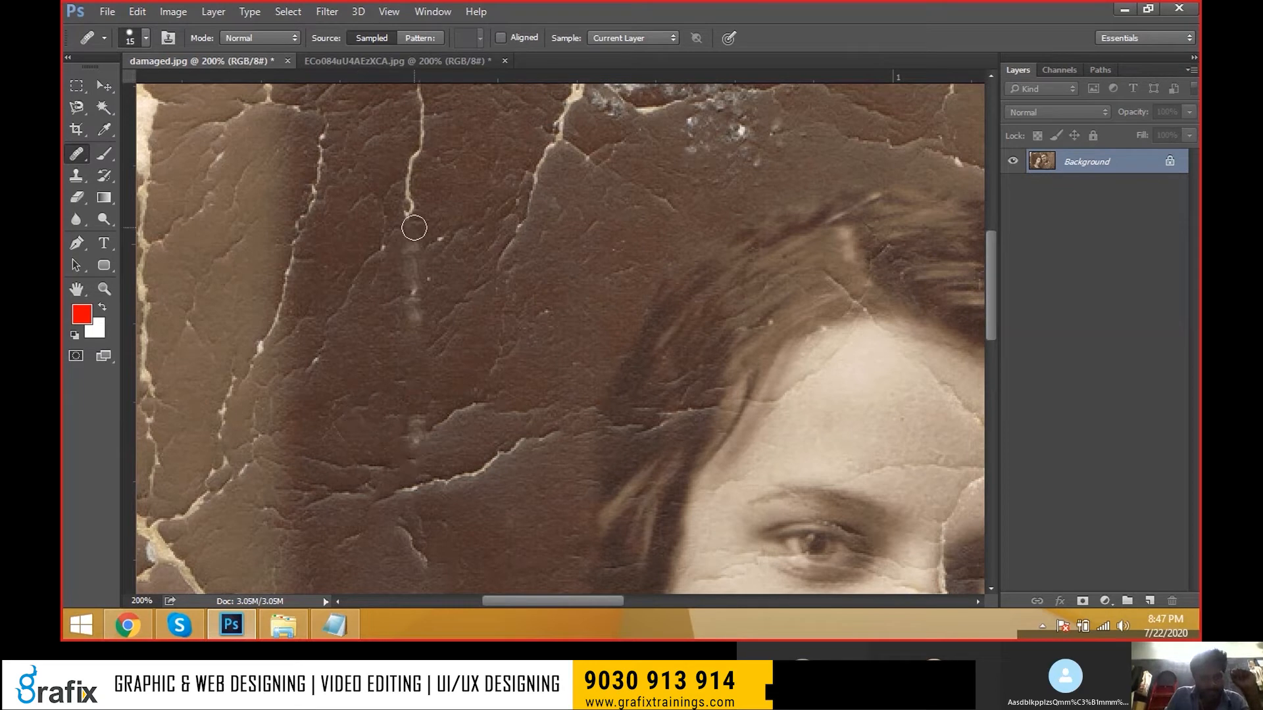
left_click(409, 221)
left_click(409, 219)
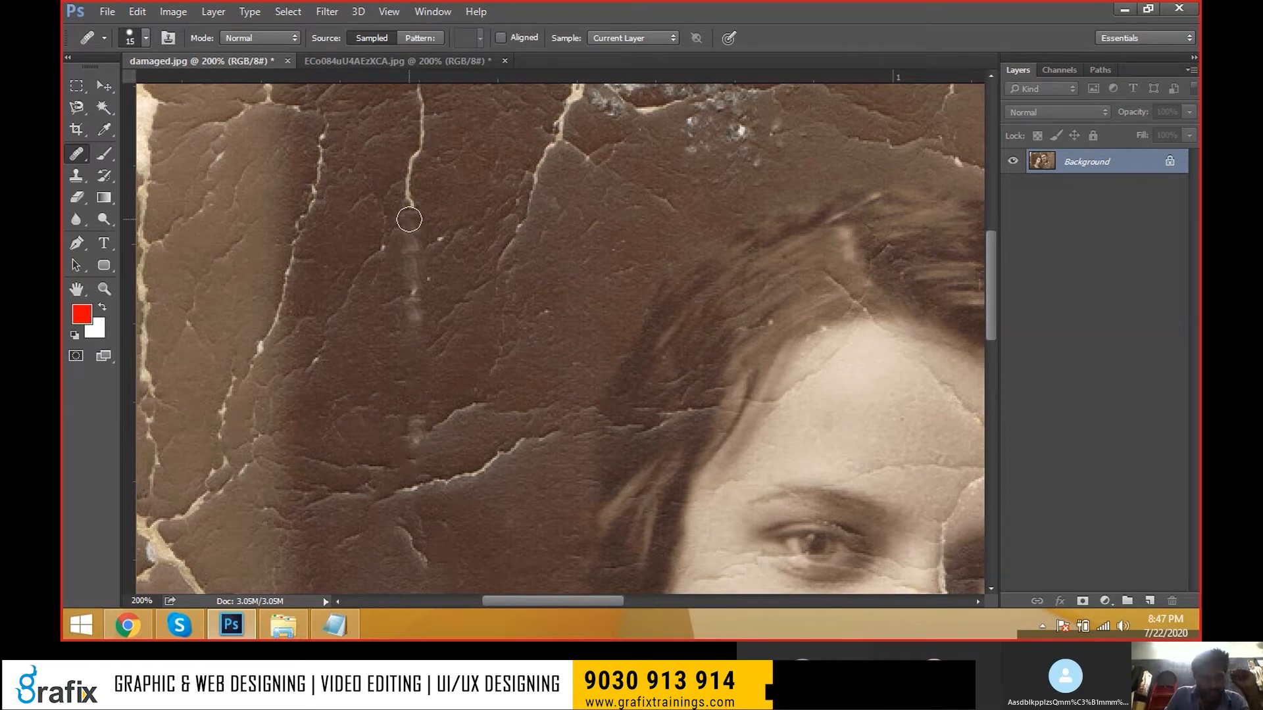
left_click(409, 219)
left_click(409, 219)
left_click(409, 219)
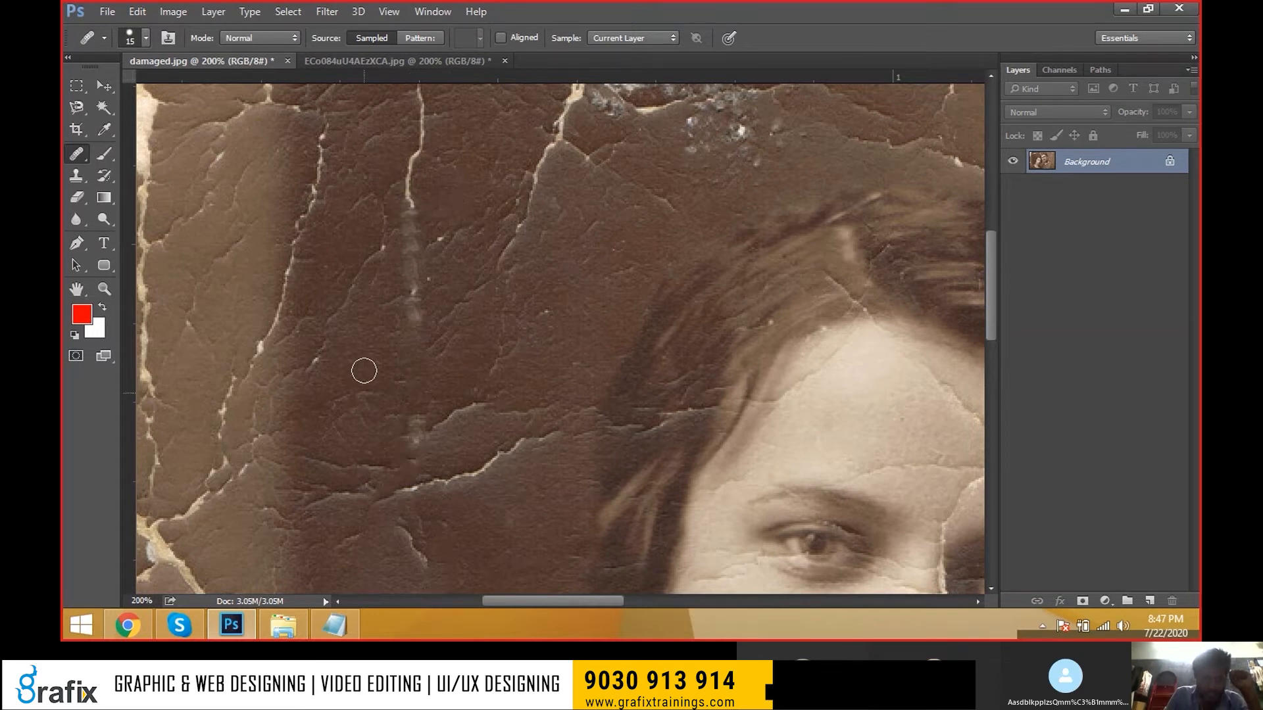
left_click(408, 205)
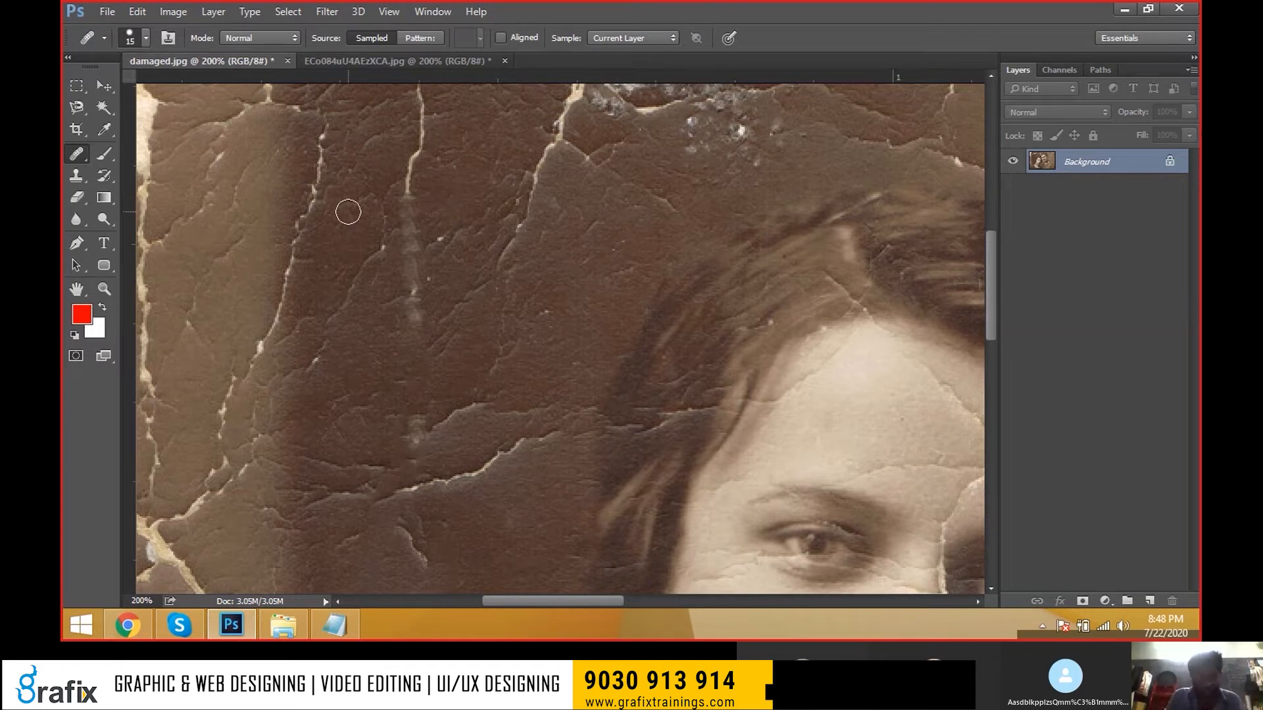
- Sample clean background above the woman's hair and heal the slanted crack running down from the torn patch
scroll(559, 211, "up", 2)
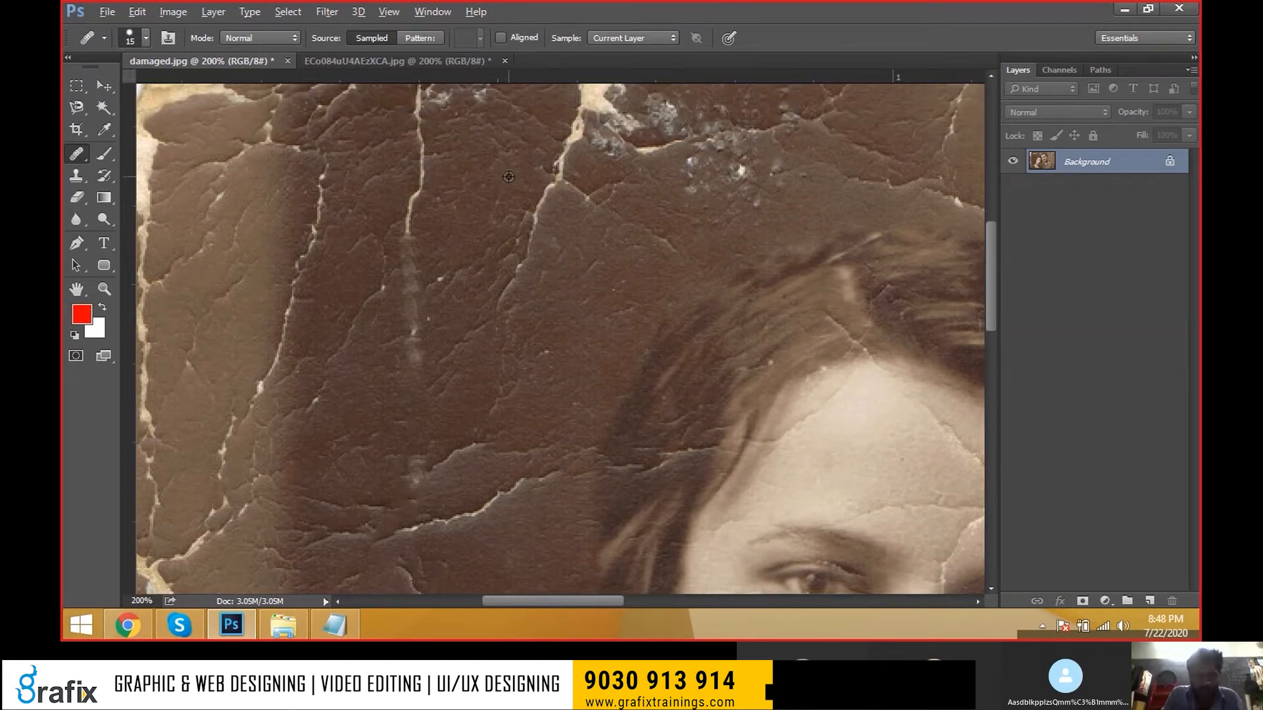
left_click(510, 169, "alt")
left_click(550, 183)
left_click(545, 196)
left_click_drag(544, 196, 526, 263)
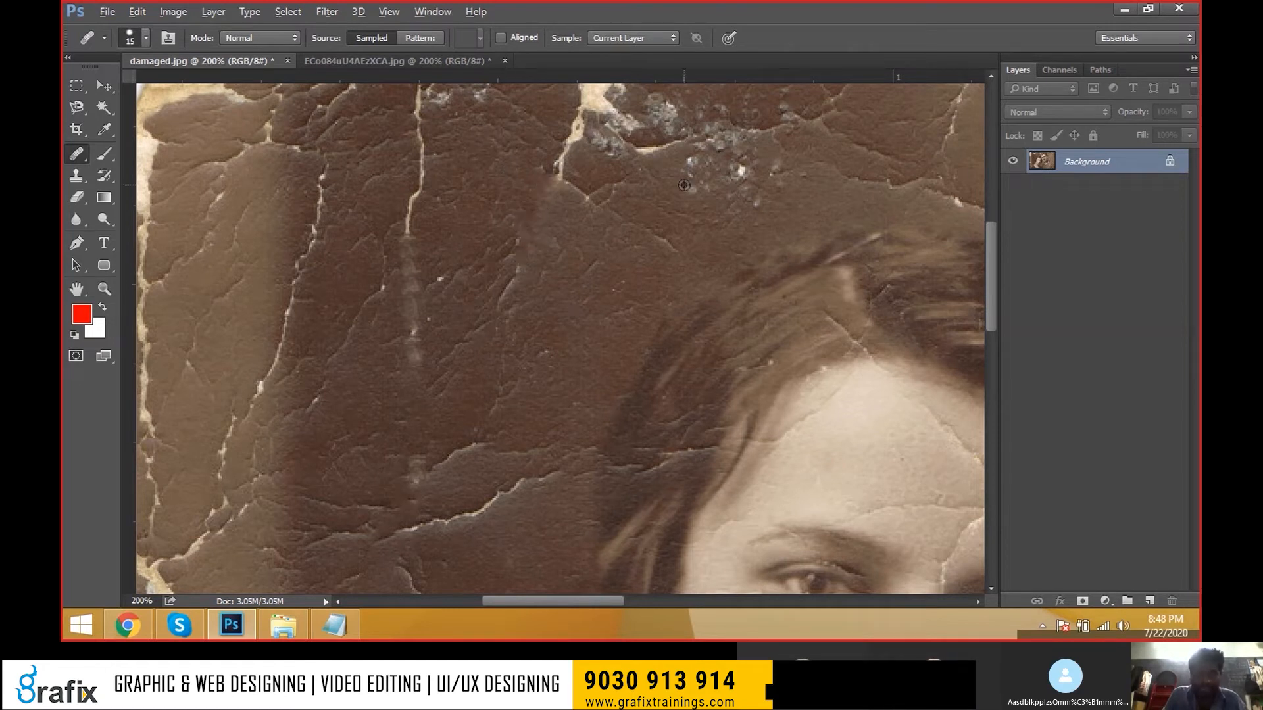
- Sample clean background beside the vertical crack's upper section and heal that section below the wide horizontal tear
scroll(677, 296, "up", 5)
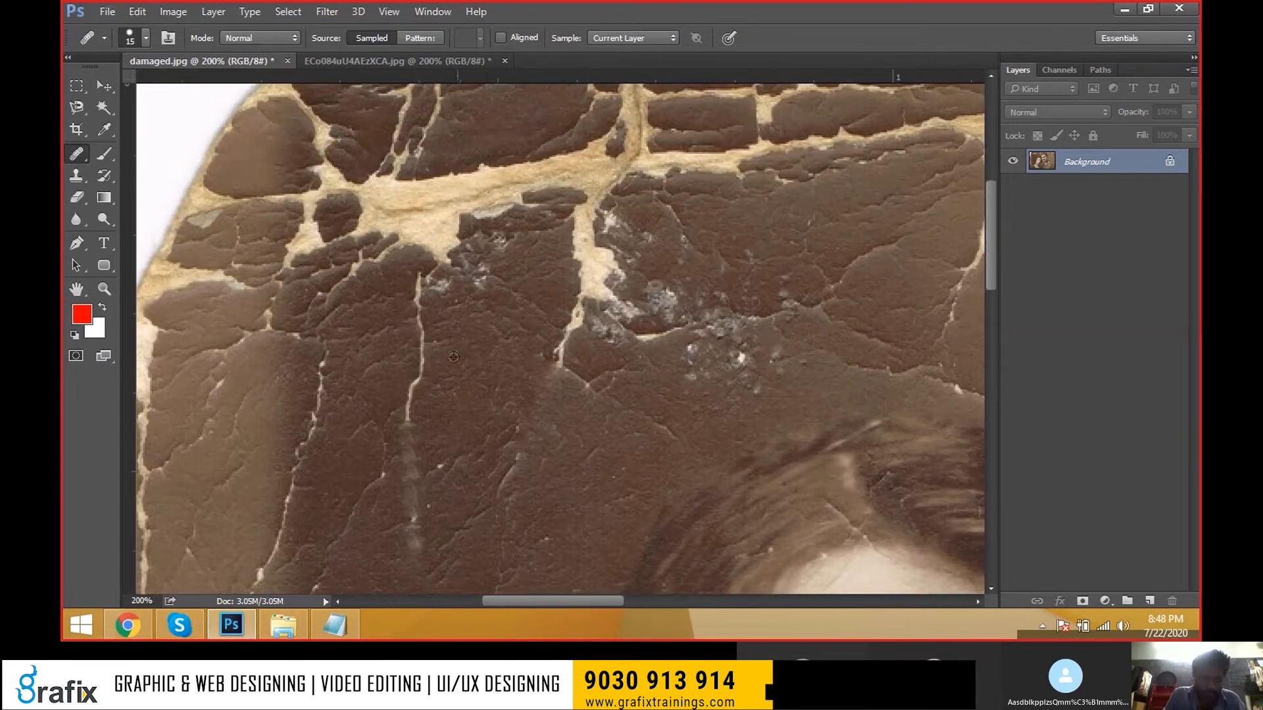
left_click(449, 360, "alt")
left_click_drag(421, 359, 423, 296)
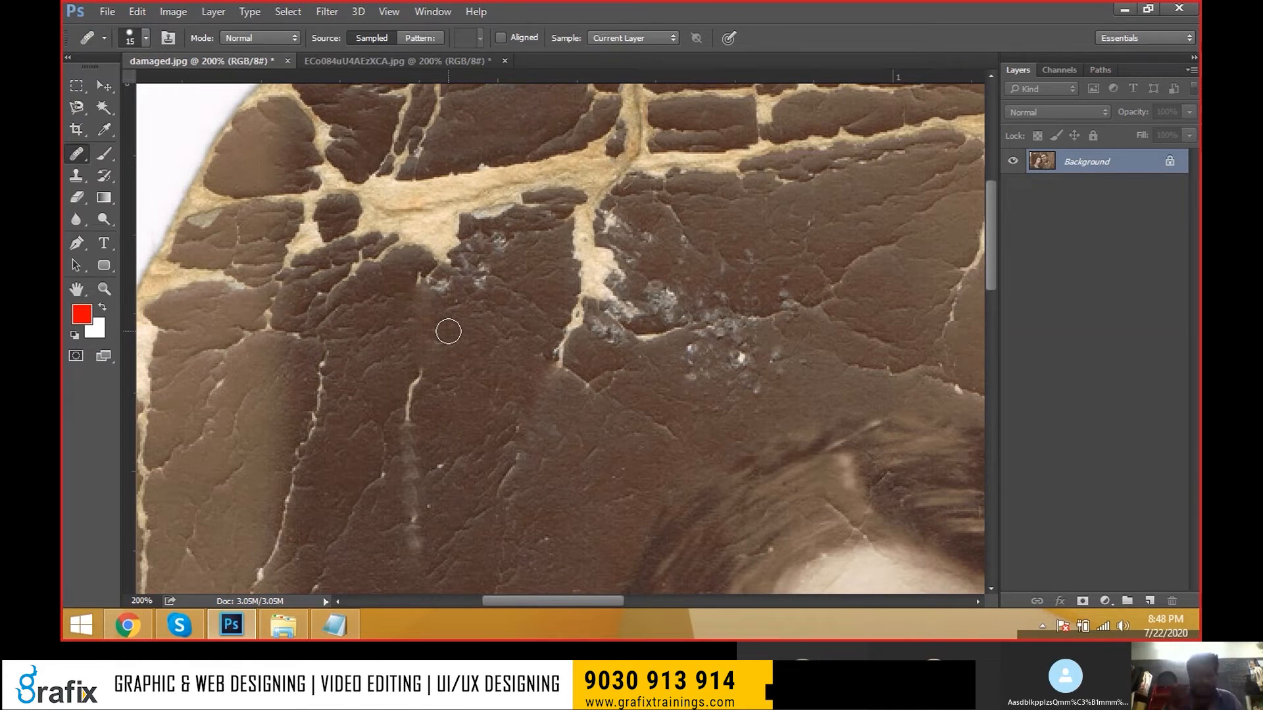
scroll(657, 366, "right", 4)
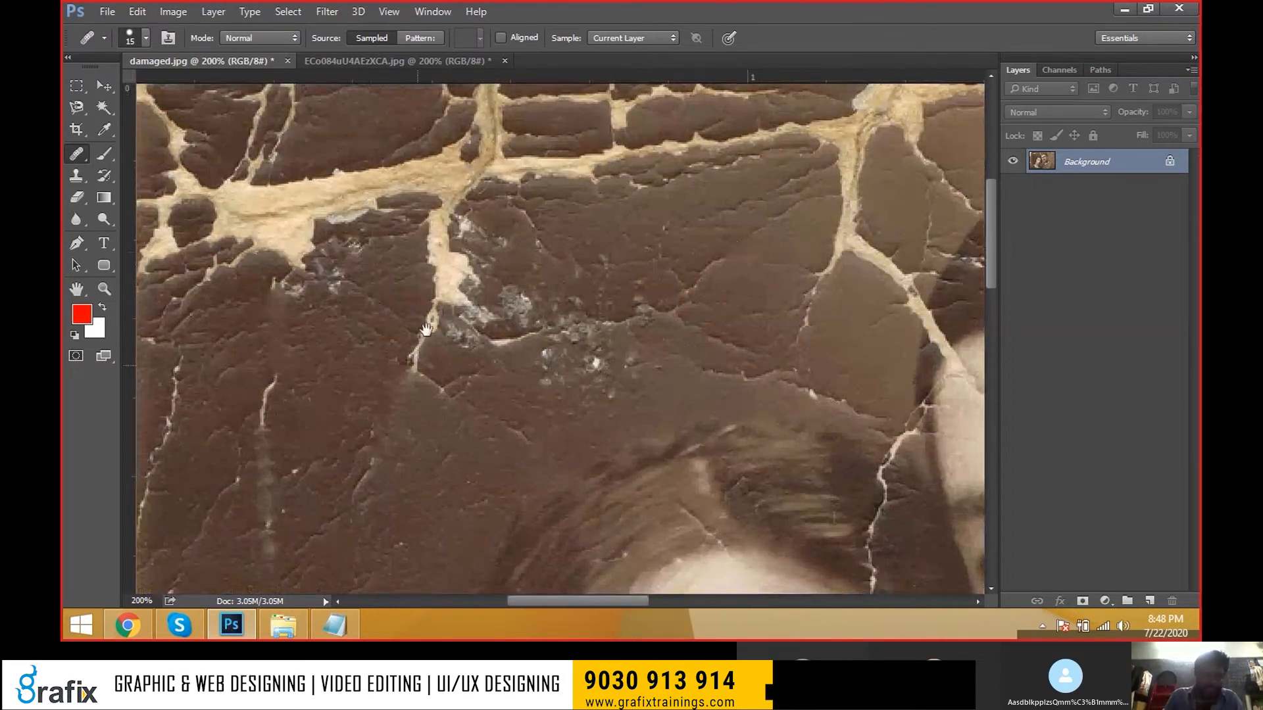
left_click_drag(426, 329, 548, 197)
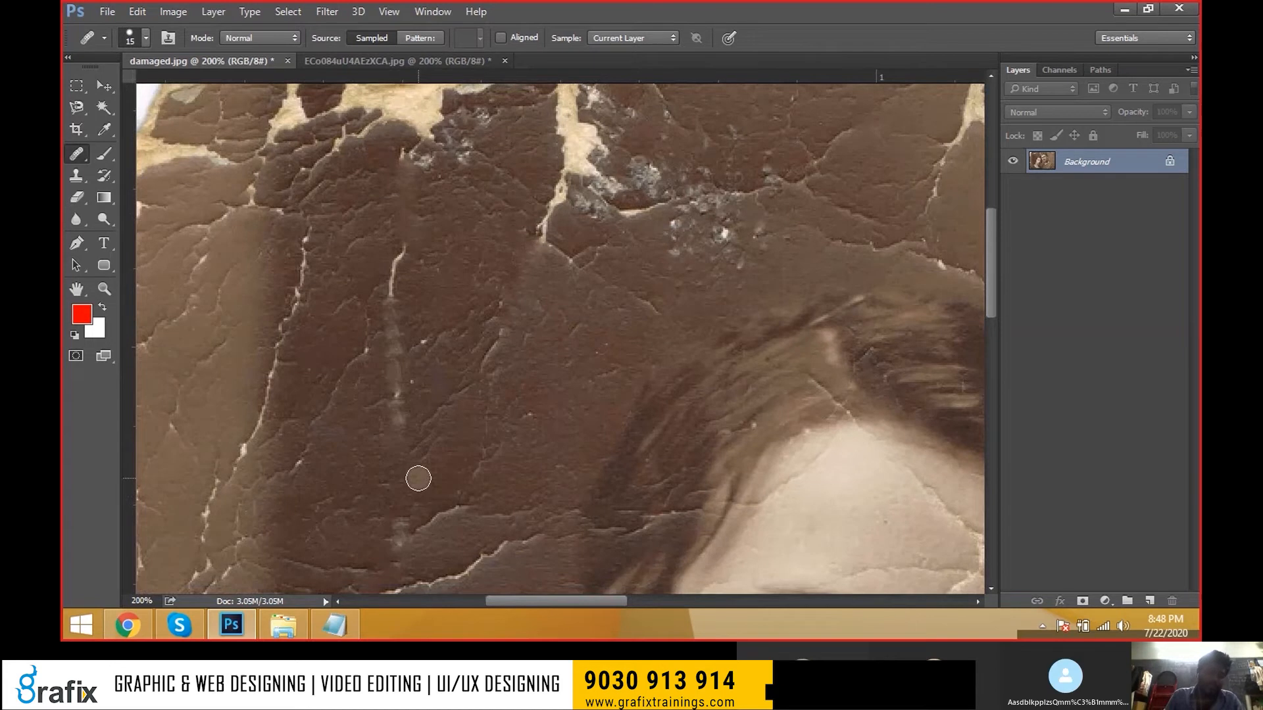
scroll(421, 340, "down", 3)
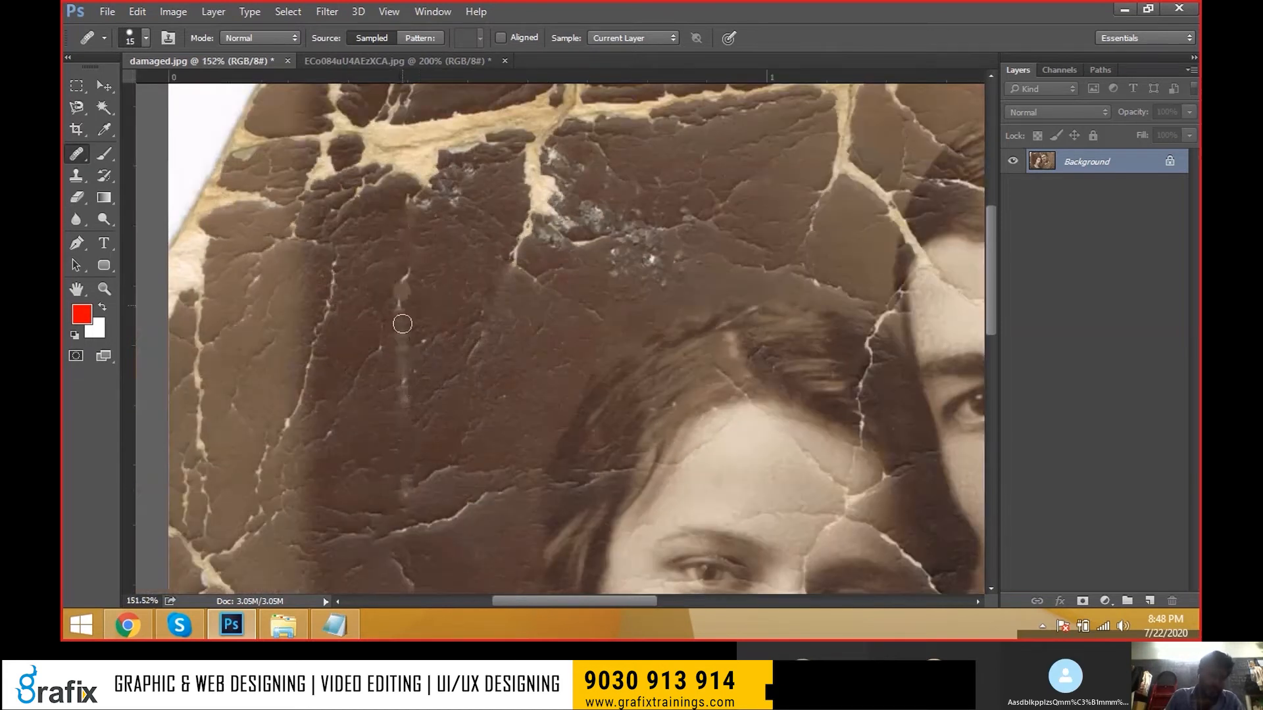
right_click(80, 155)
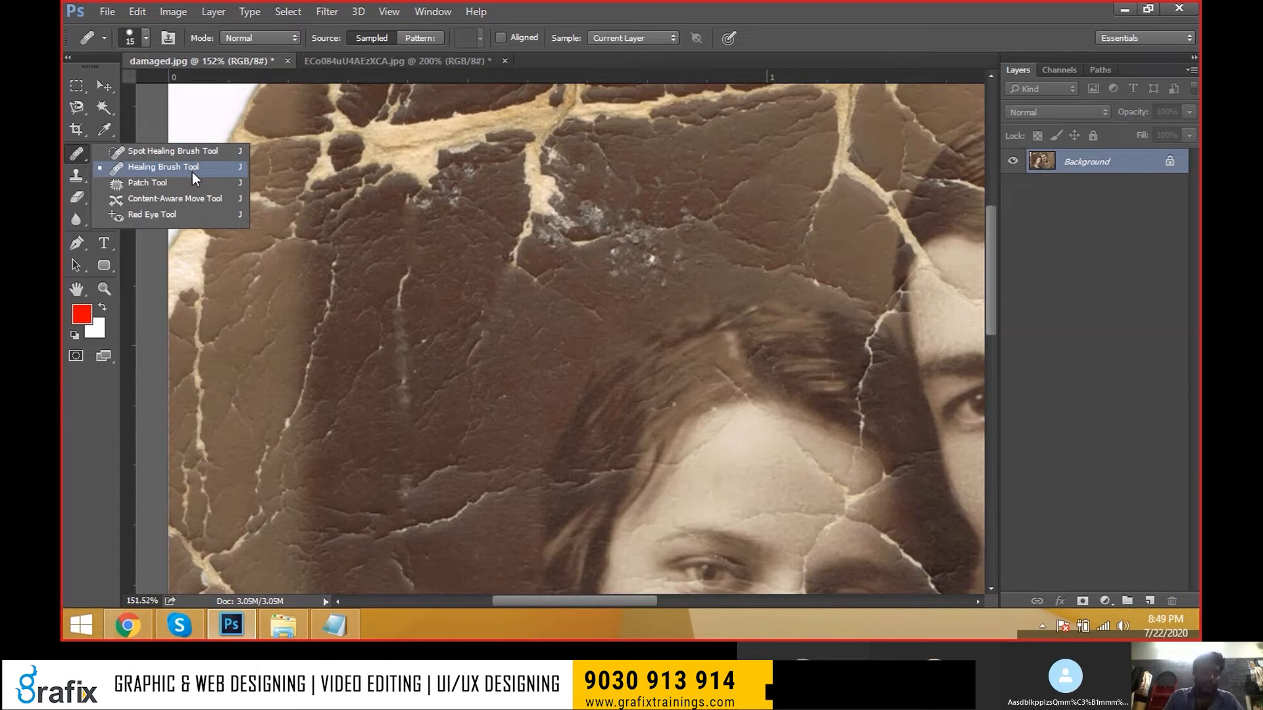
left_click(192, 170)
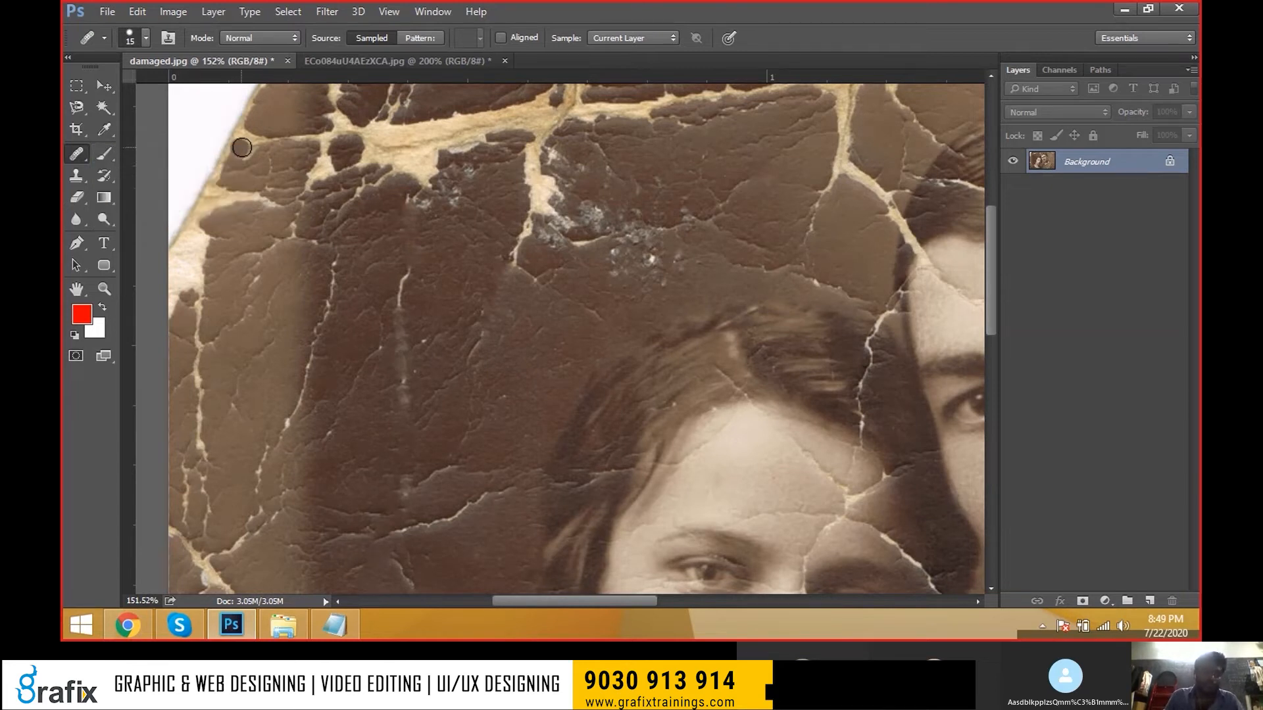
right_click(77, 152)
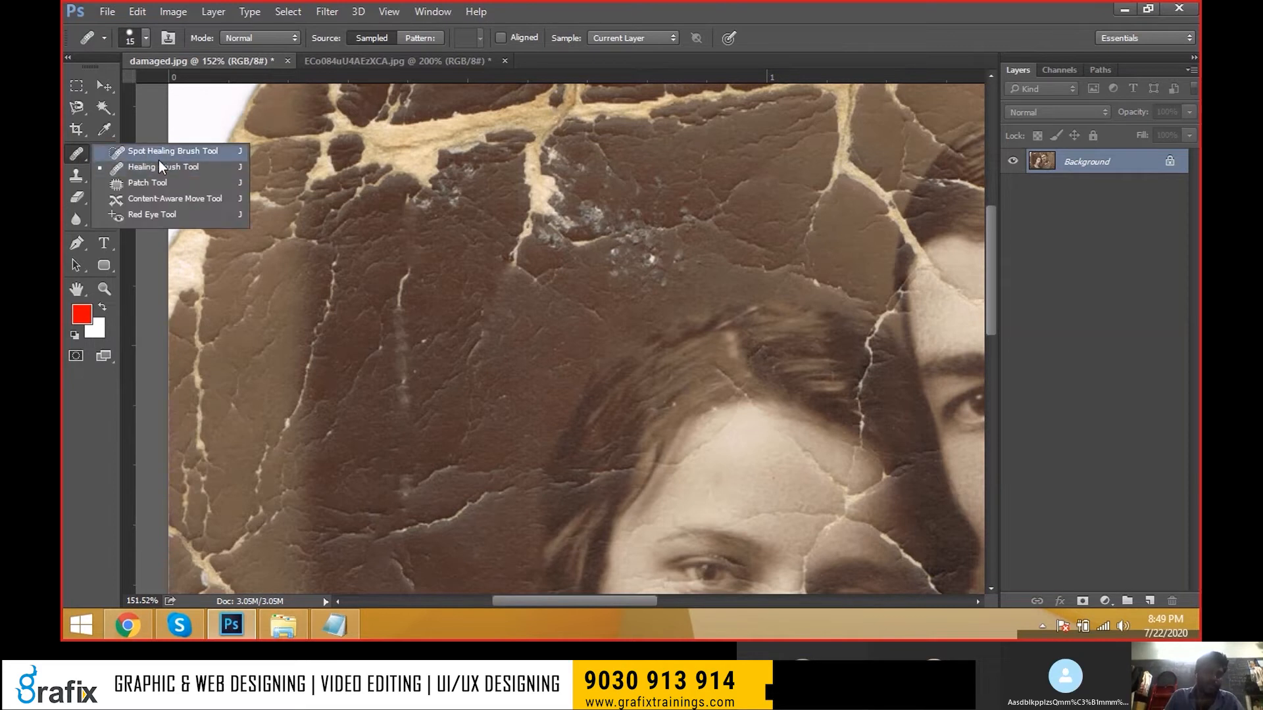
left_click(159, 162)
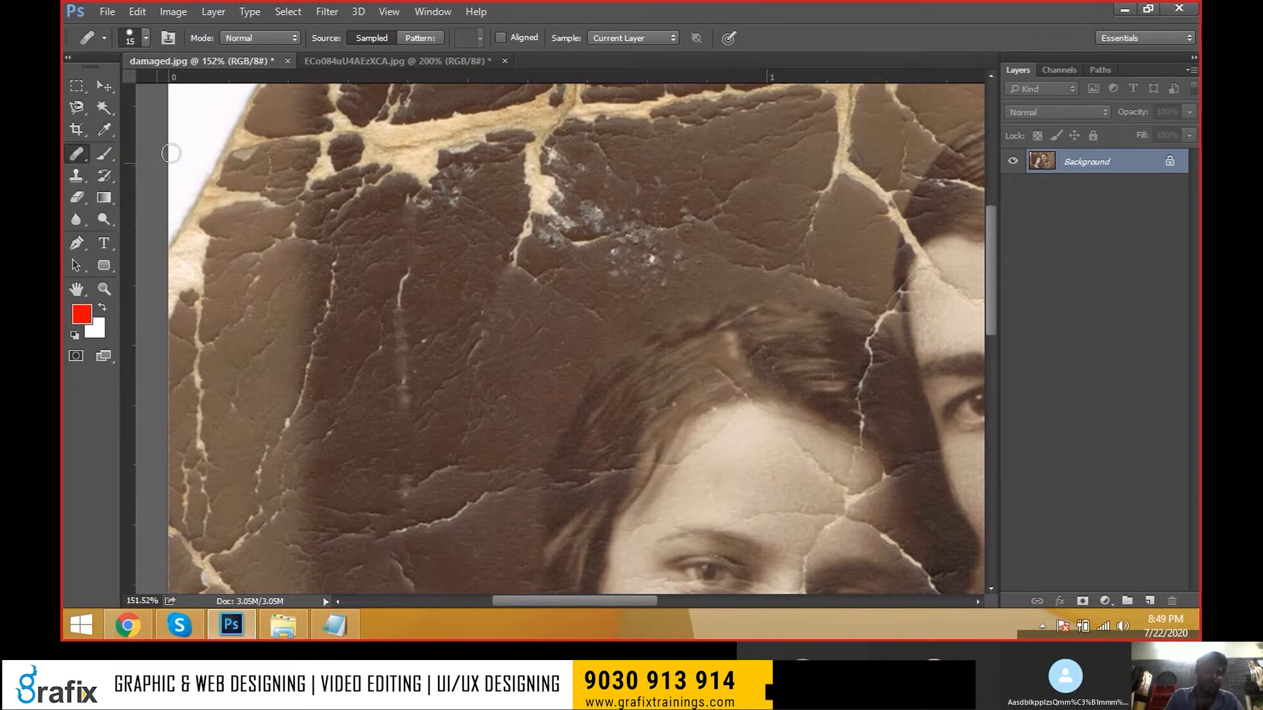
- In ECo084uU4AEzXCA.jpg, sample clean background beside each blemish and heal the specks and dark spots near the photo's left edge
left_click(322, 65)
scroll(309, 259, "up", 1)
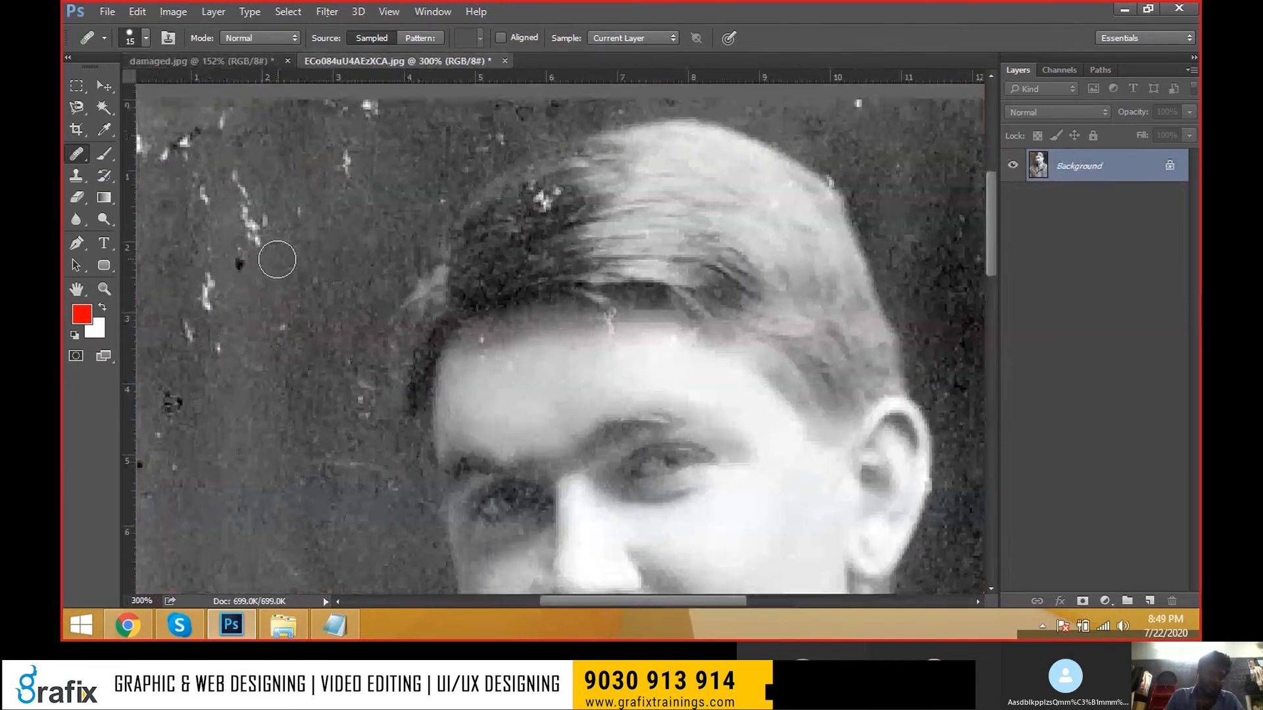
left_click_drag(260, 401, 417, 205)
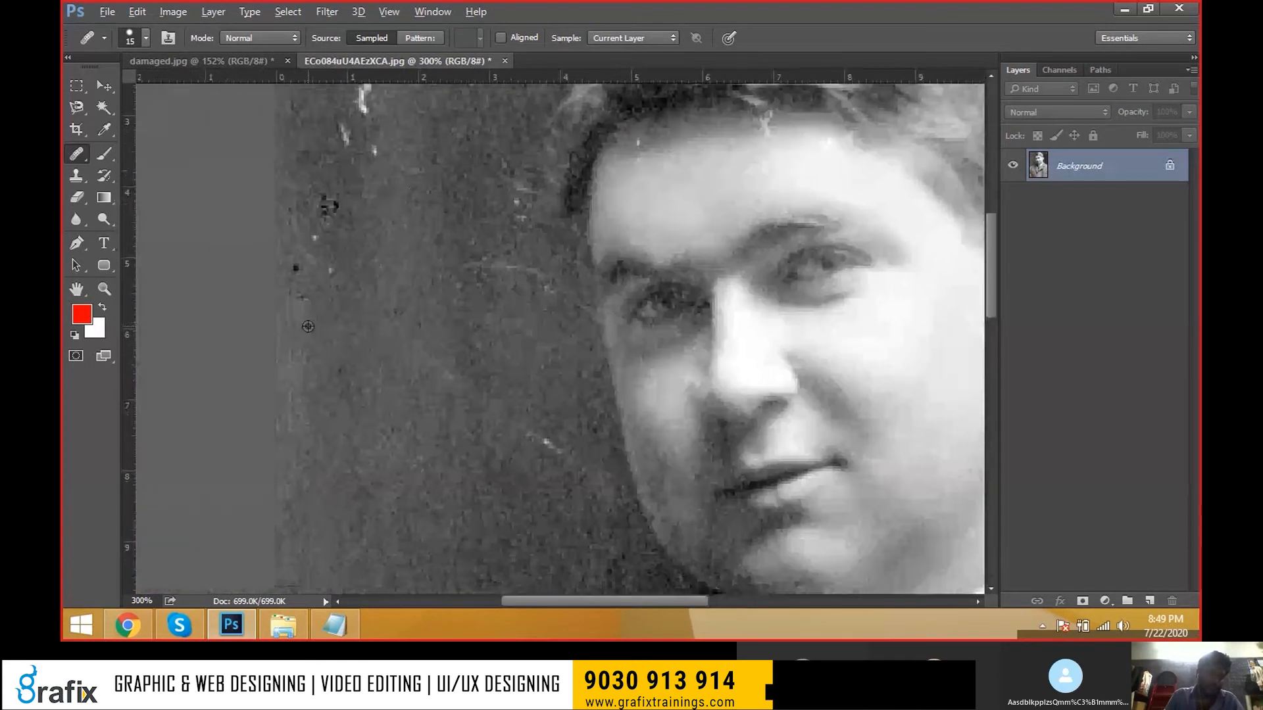
left_click(300, 295)
left_click(362, 319, "alt")
left_click(332, 281)
left_click(333, 366, "alt")
left_click(295, 269)
left_click(379, 261, "alt")
left_click(328, 206)
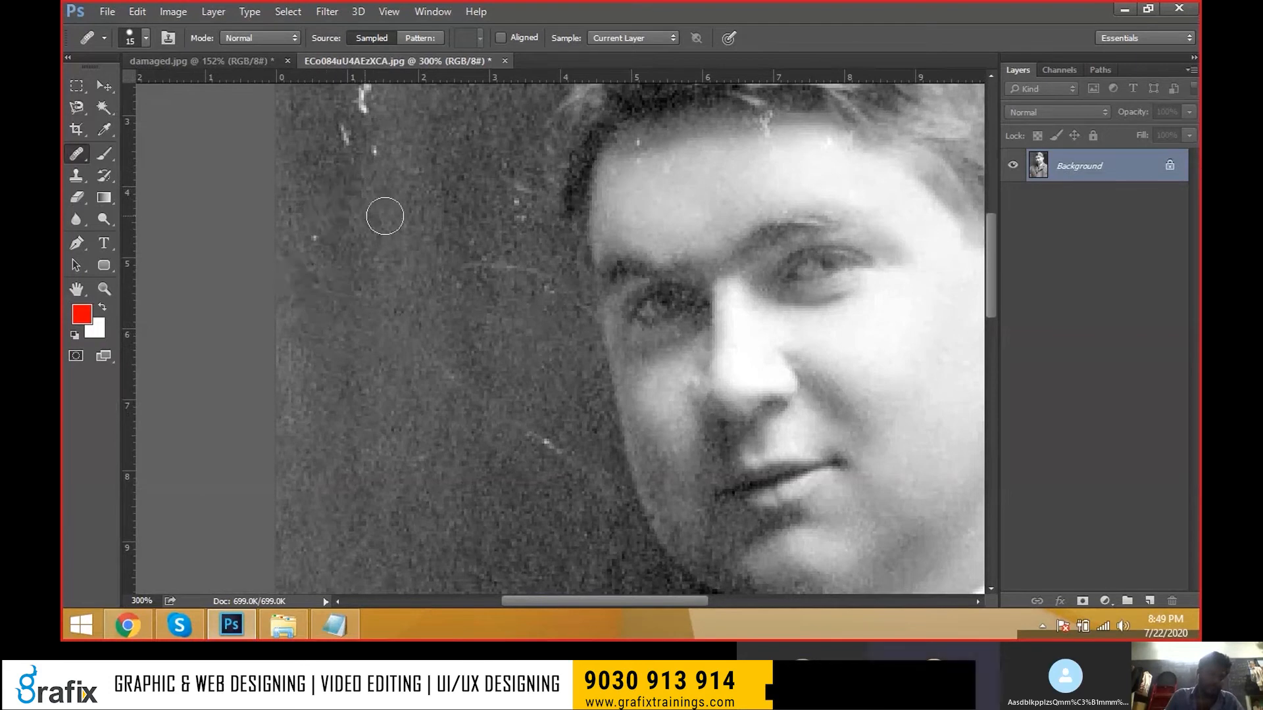
- Reduce the brush size to 10 and keep the Healing Brush as the active tool
left_click_drag(422, 338, 313, 343)
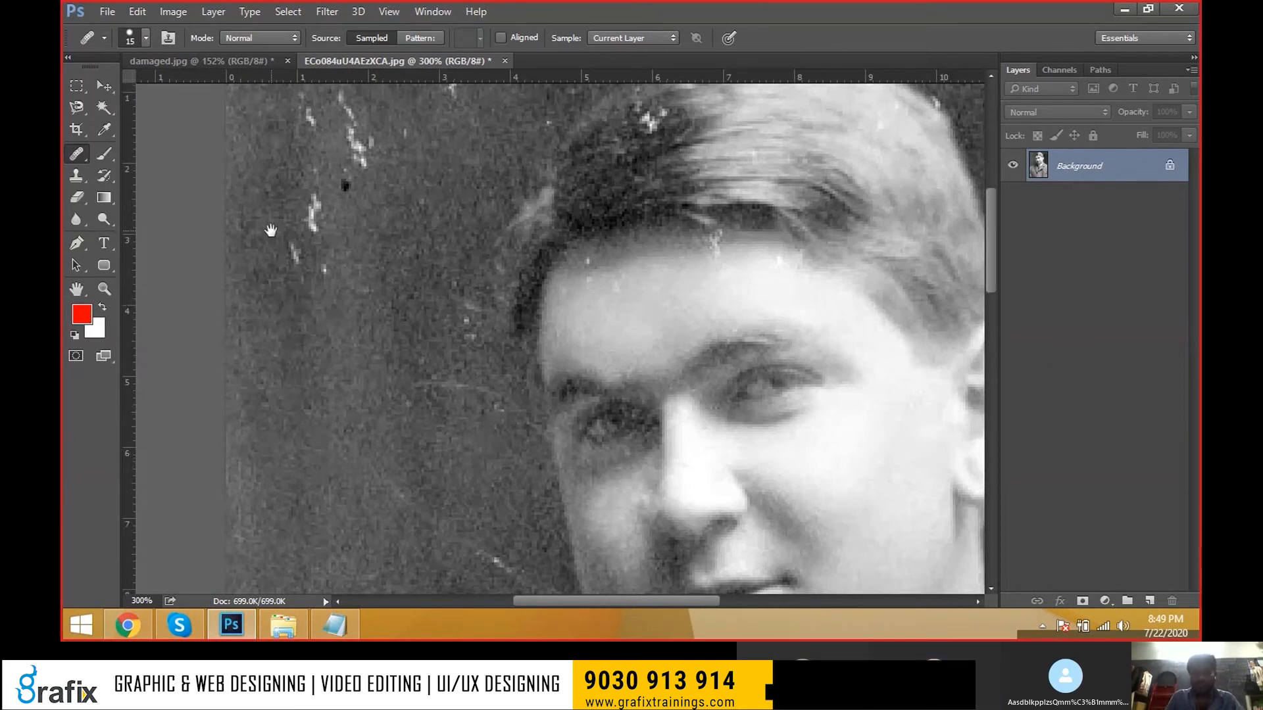
scroll(388, 217, "down", 3)
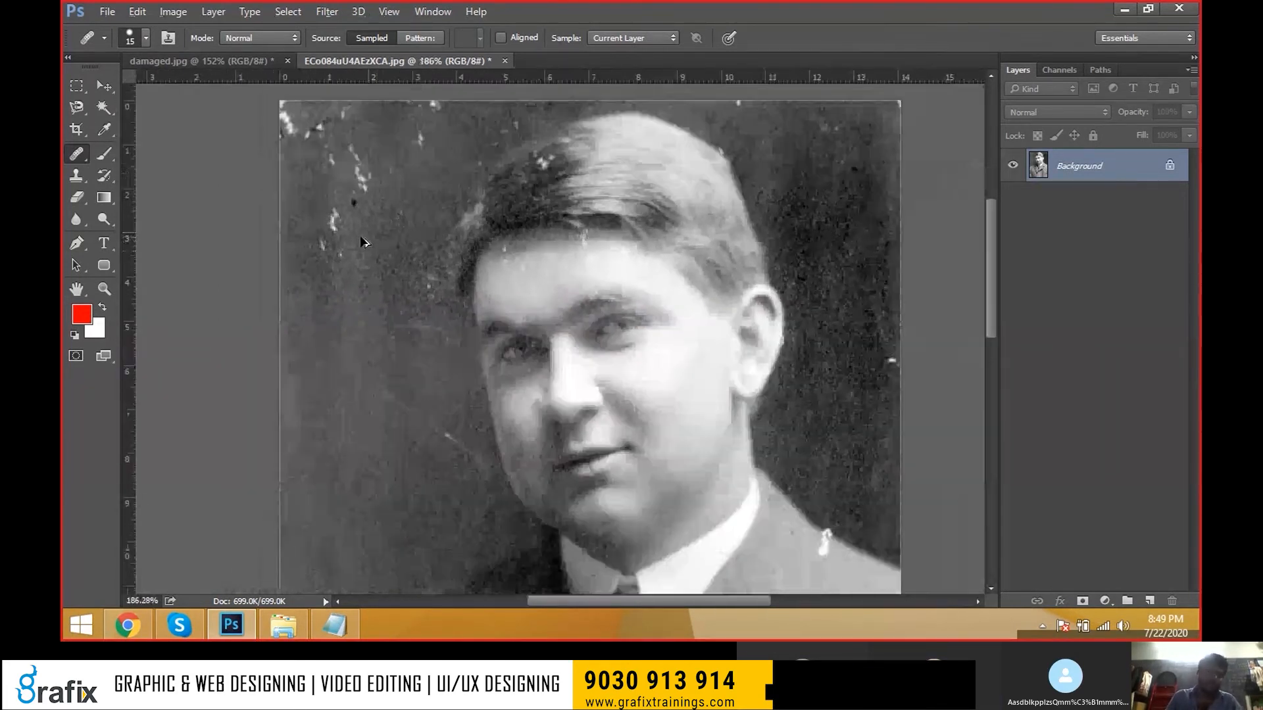
scroll(374, 271, "up", 2)
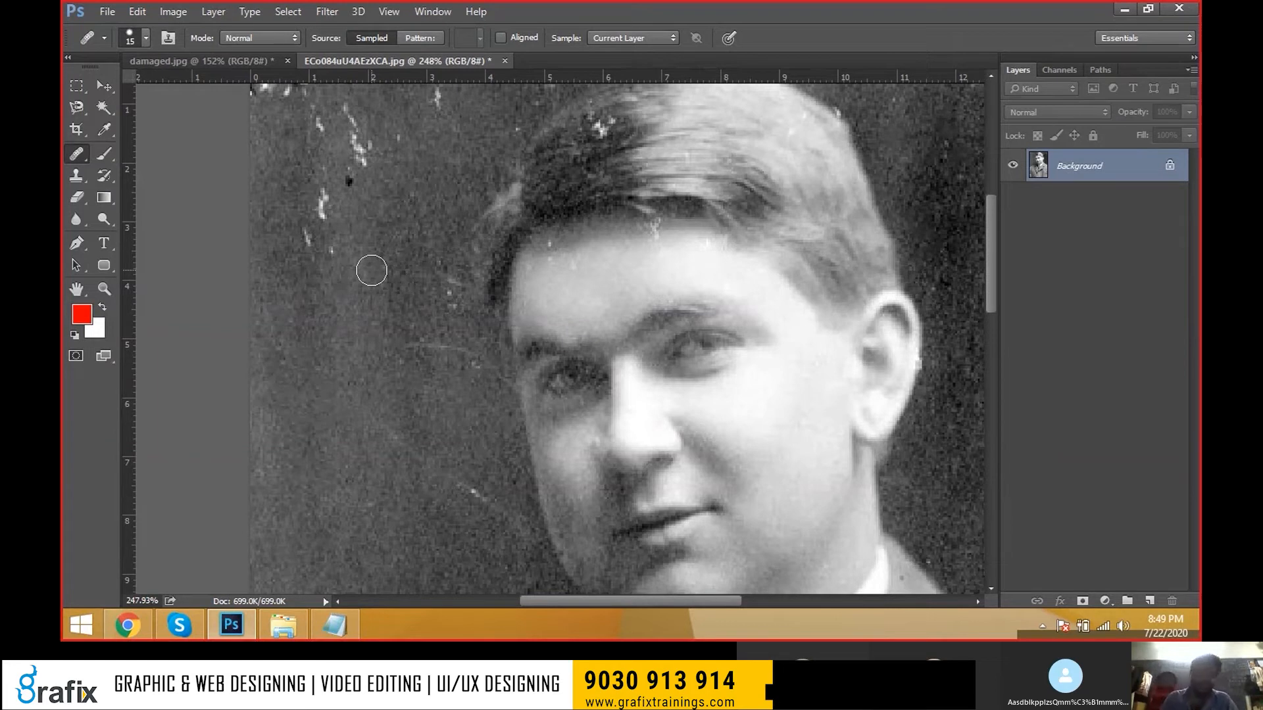
key("bracketleft")
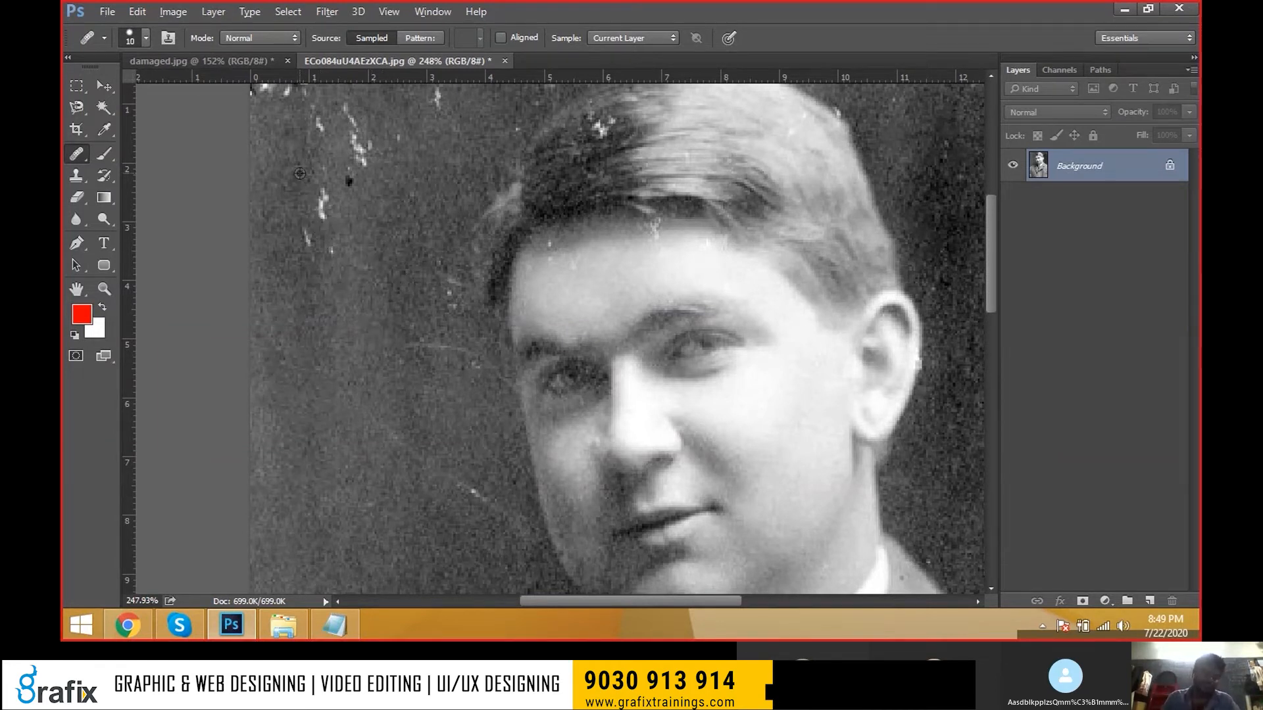
right_click(78, 154)
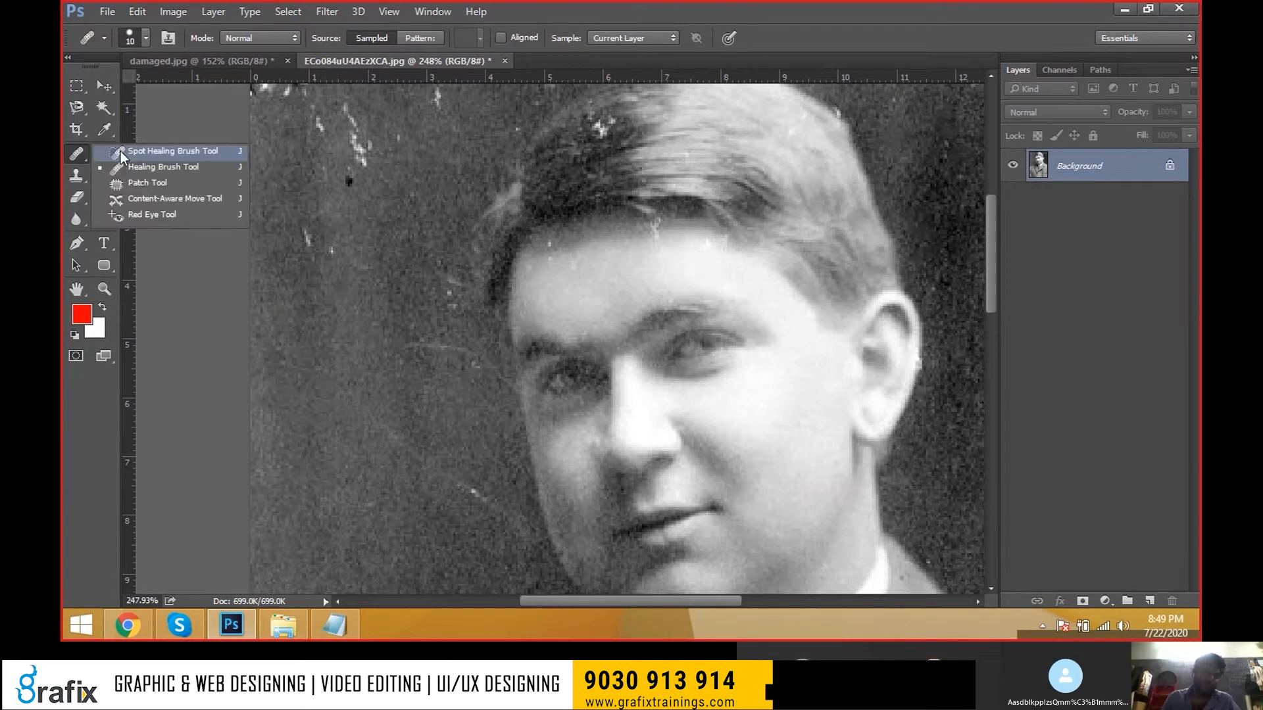
left_click(192, 167)
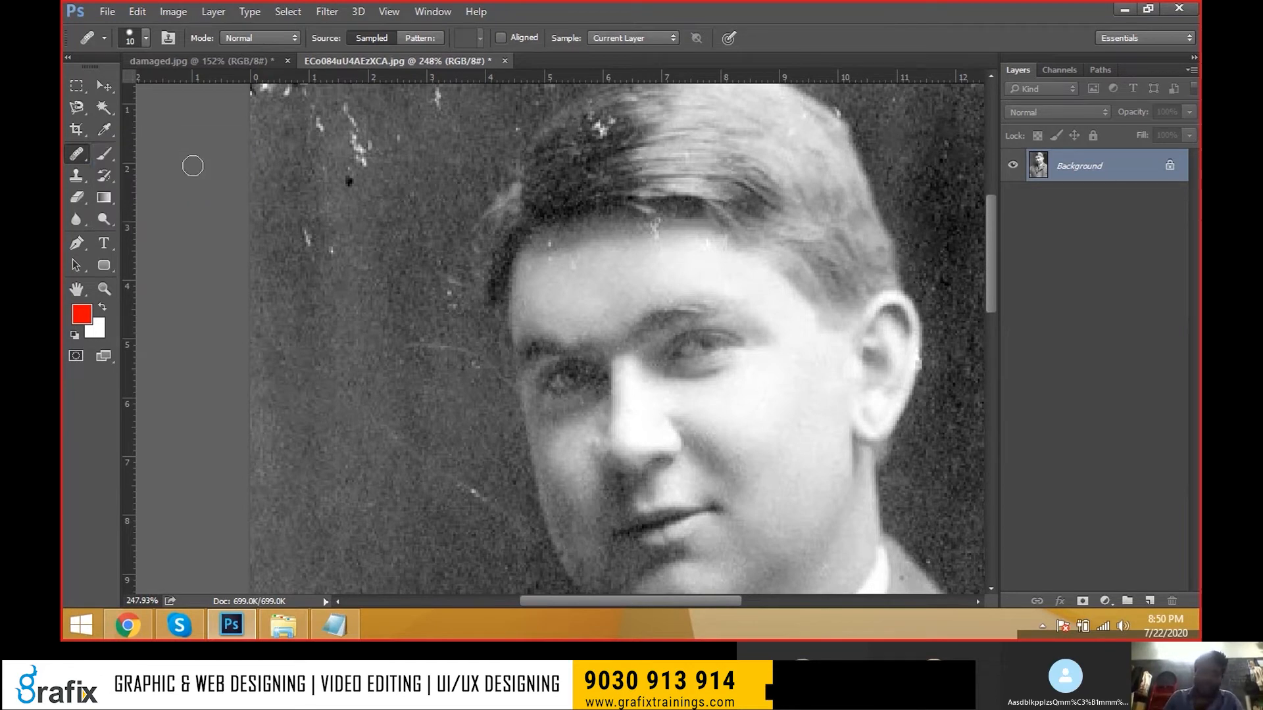
- Return to damaged.jpg, fit the whole photo in the view and activate the Clone Stamp tool
left_click(207, 62)
key("ctrl+0")
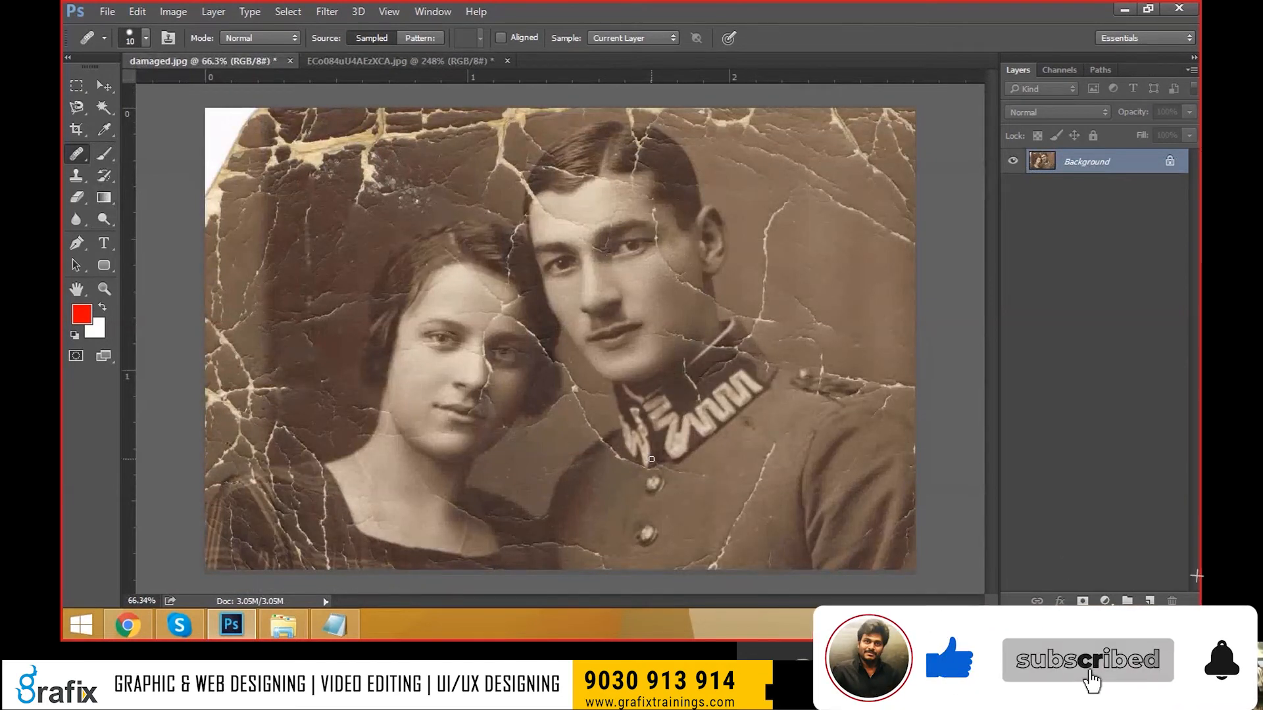
left_click_drag(88, 173, 103, 173)
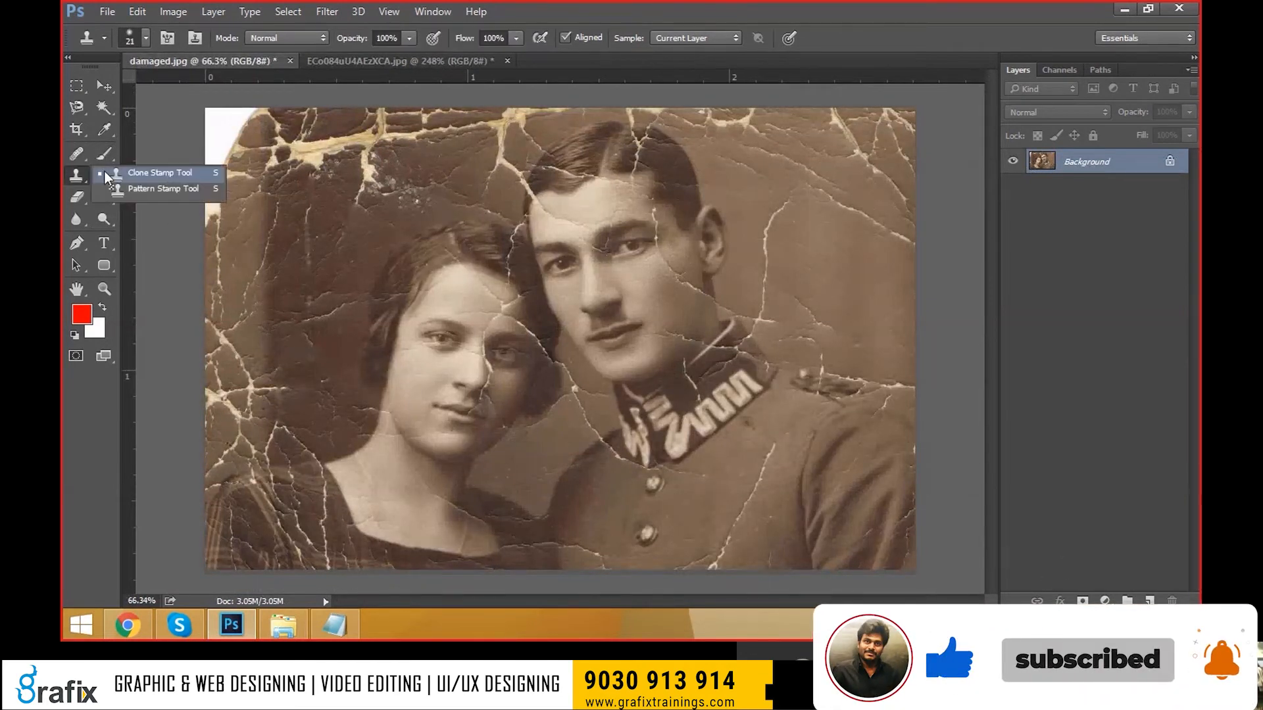
left_click(145, 175)
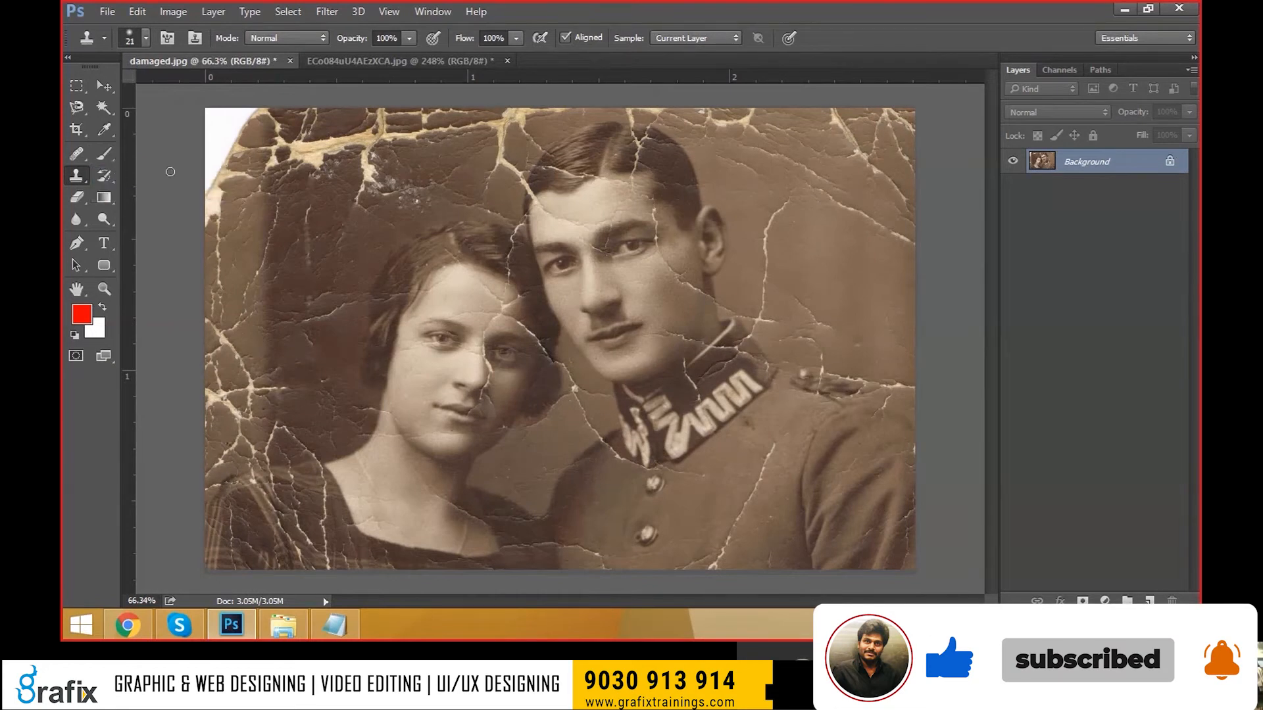
left_click_drag(66, 155, 164, 166)
left_click_drag(70, 178, 115, 185)
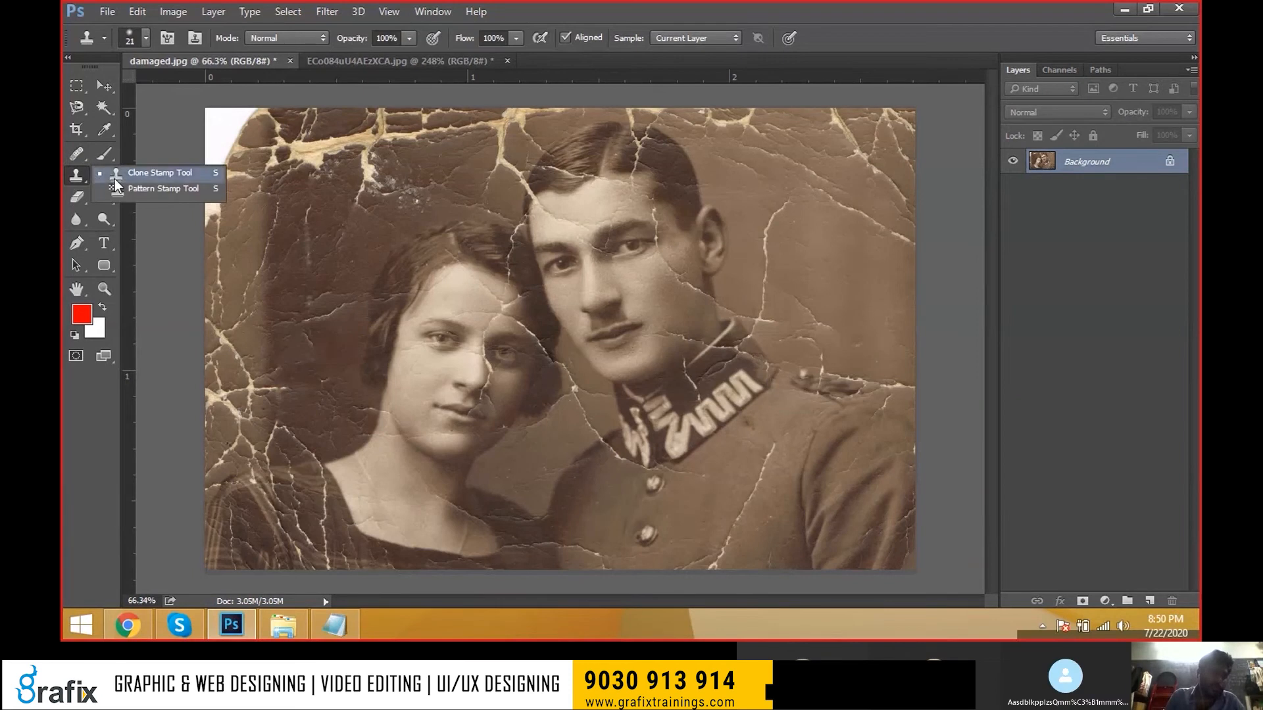
left_click(152, 173)
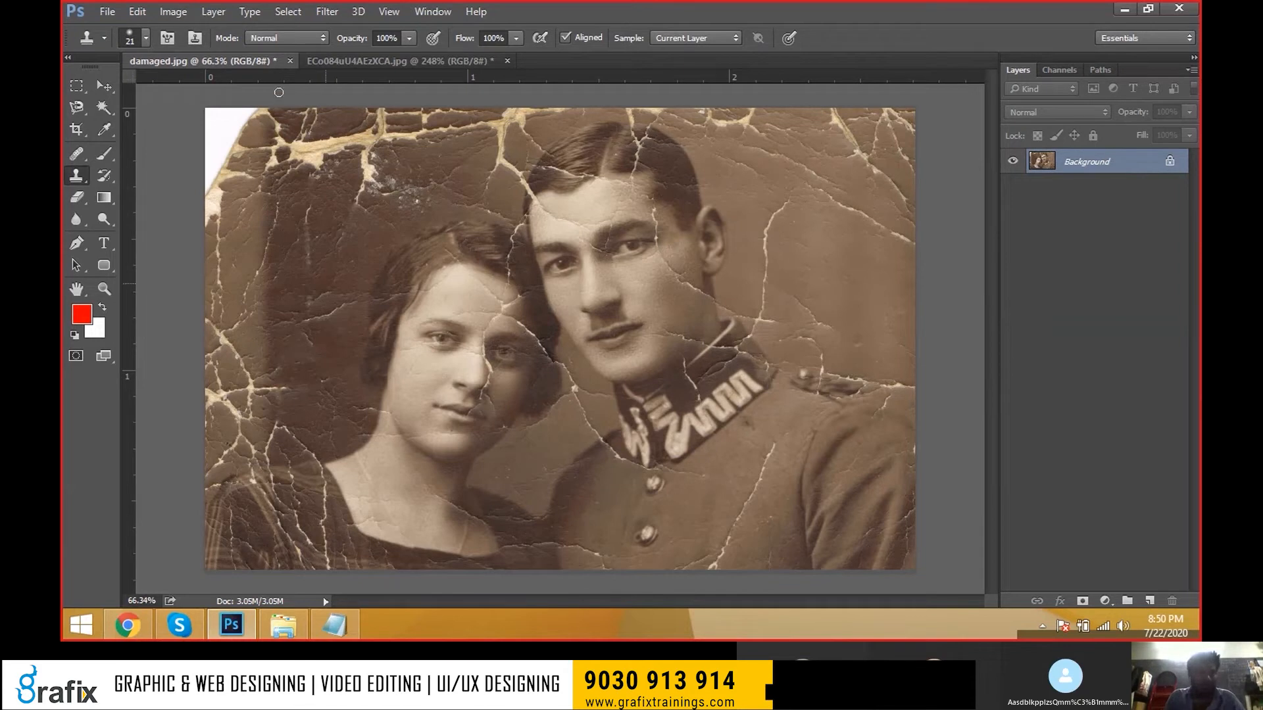
- Close damaged.jpg without saving its changes and reopen it from the Damaged Photos folder
left_click(290, 60)
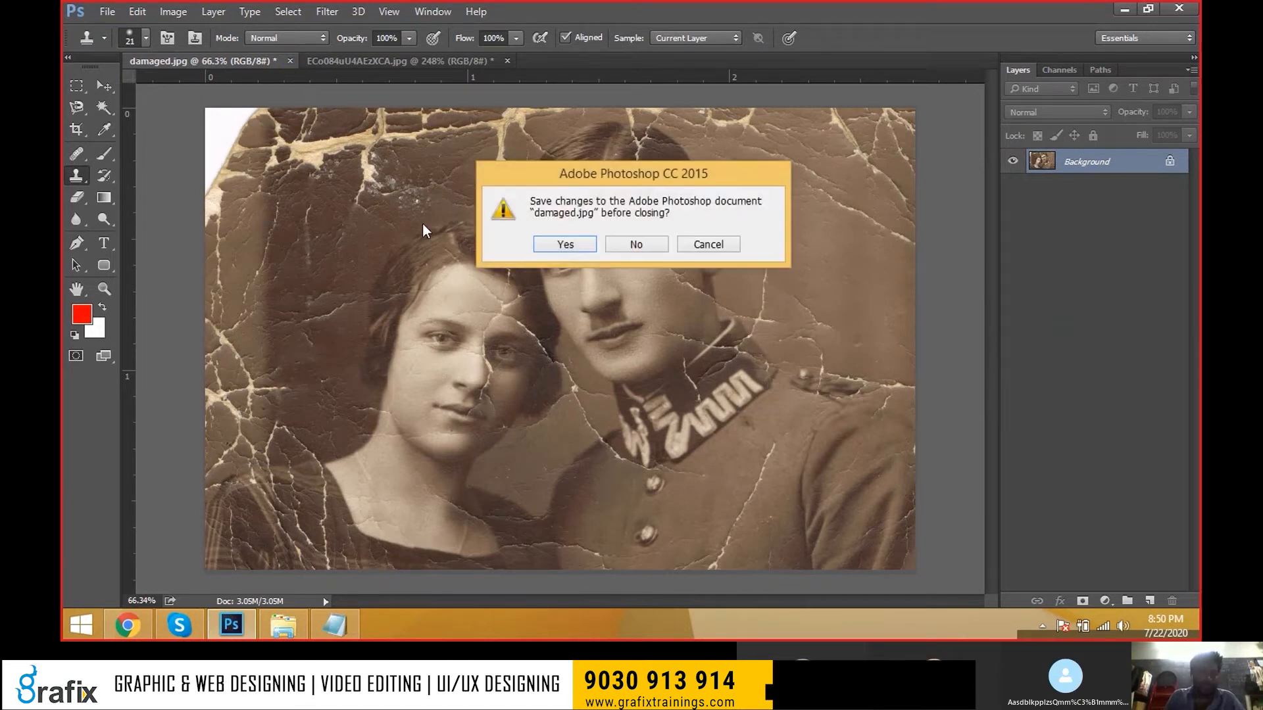
left_click(636, 244)
left_click(108, 12)
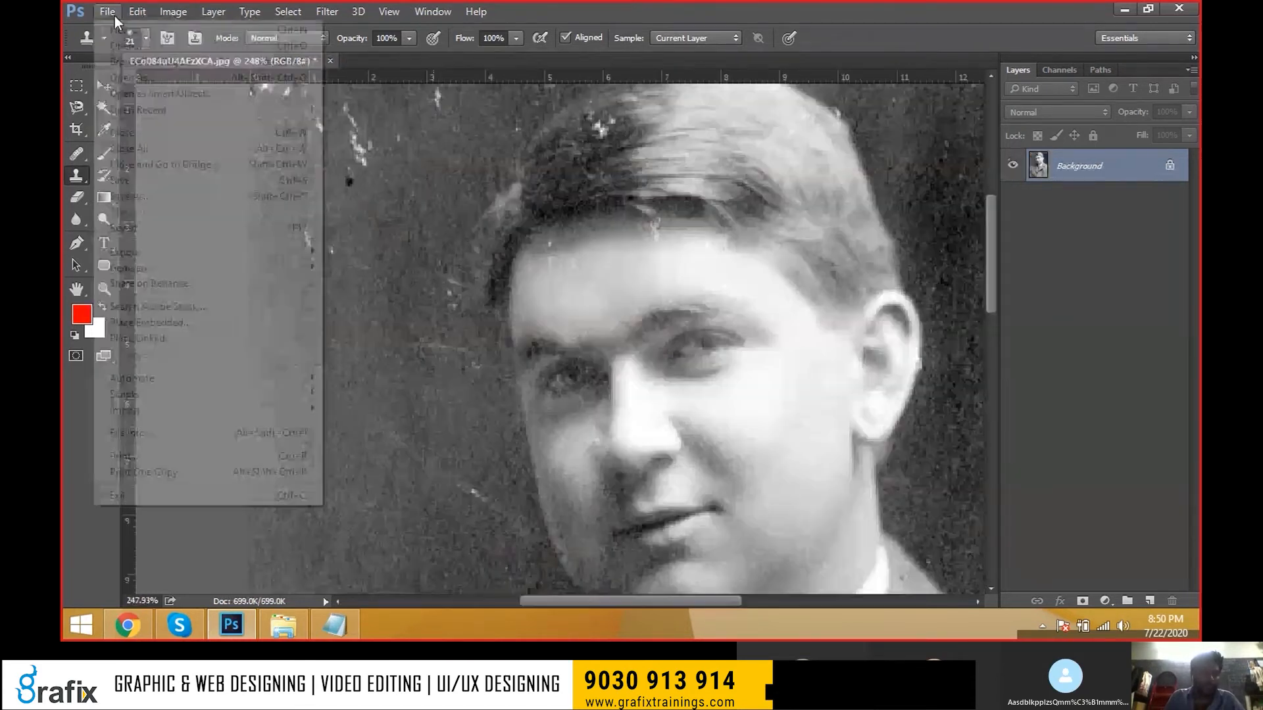
left_click(127, 45)
double_click(360, 142)
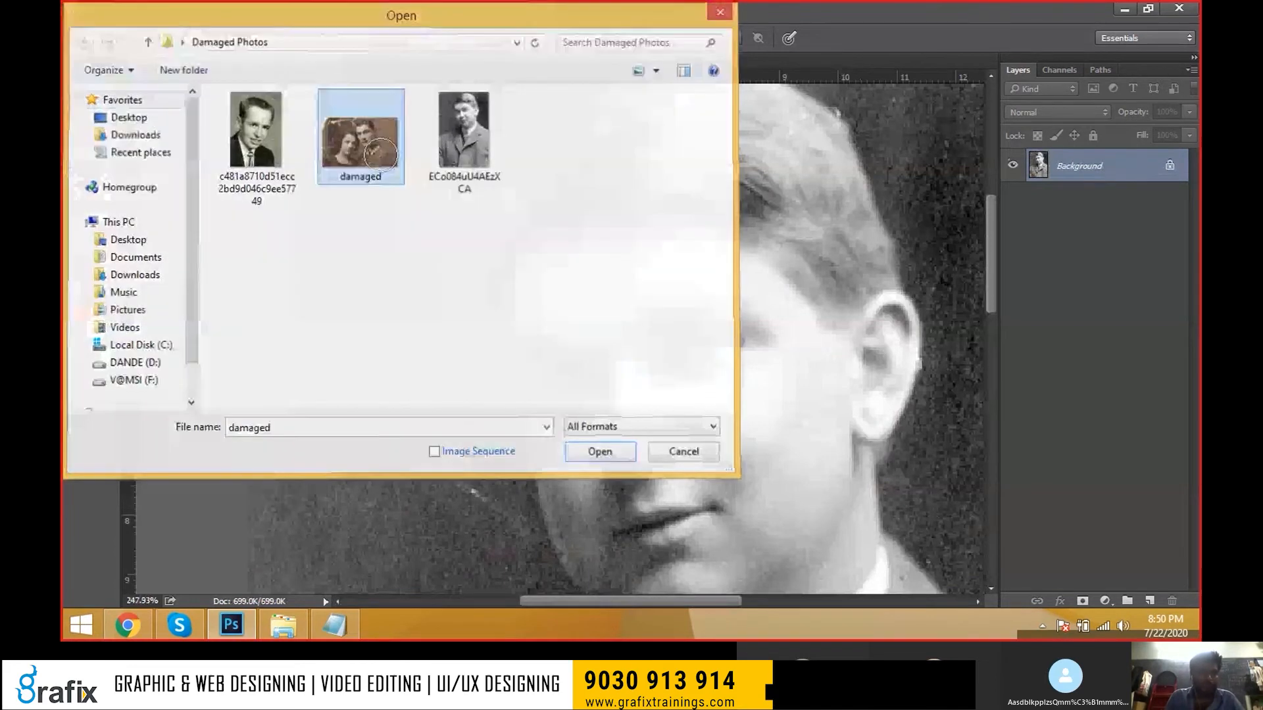
- Adjust the Clone Stamp brush size in damaged.jpg, trying 35 and 15 before leaving it at 35
key("ctrl+plus")
key("ctrl+plus")
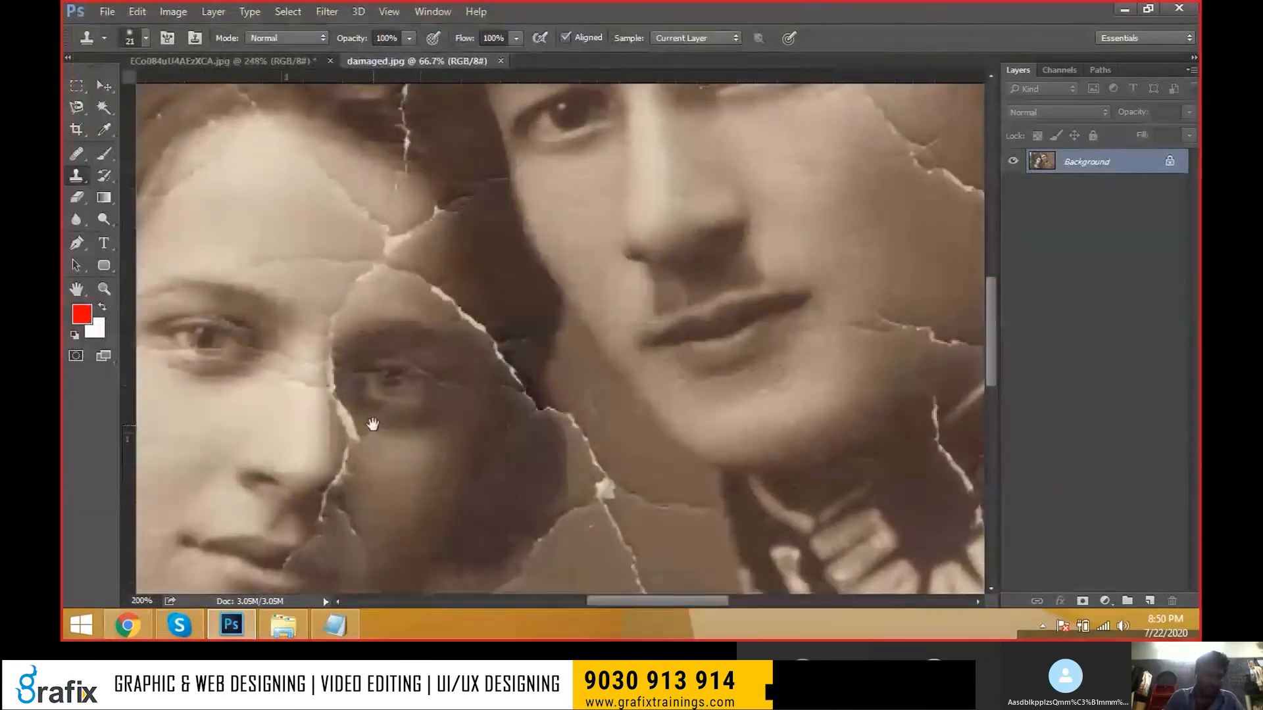
mouse_move(389, 381)
left_mouse_down()
mouse_move(624, 357)
mouse_move(707, 327)
mouse_move(554, 386)
left_mouse_up()
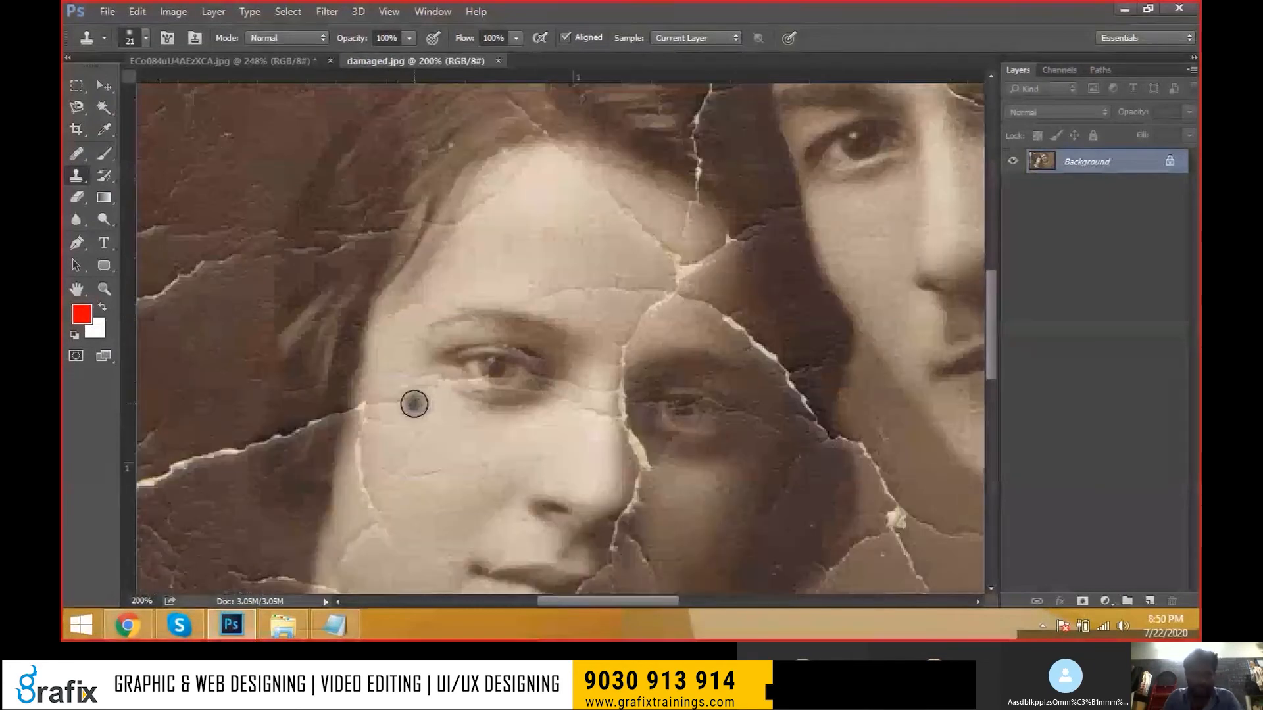
key("bracketright")
key("bracketright")
key("bracketright")
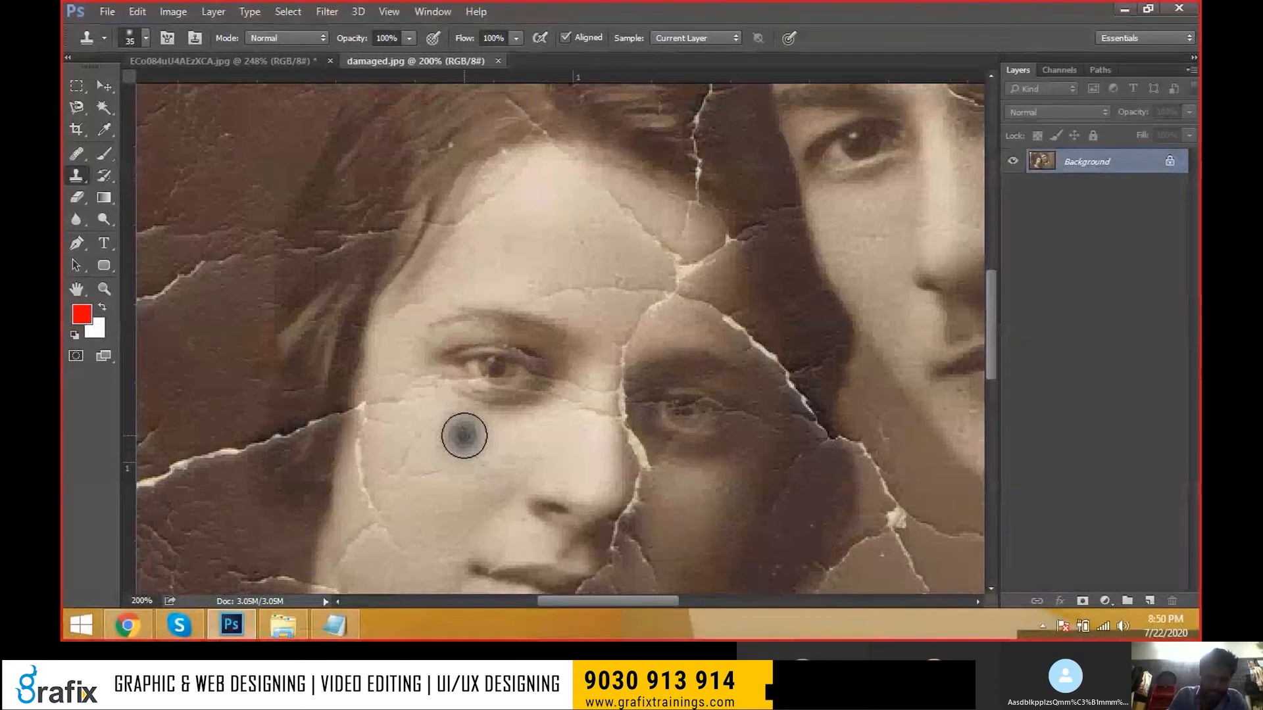
key("bracketleft")
key("bracketleft")
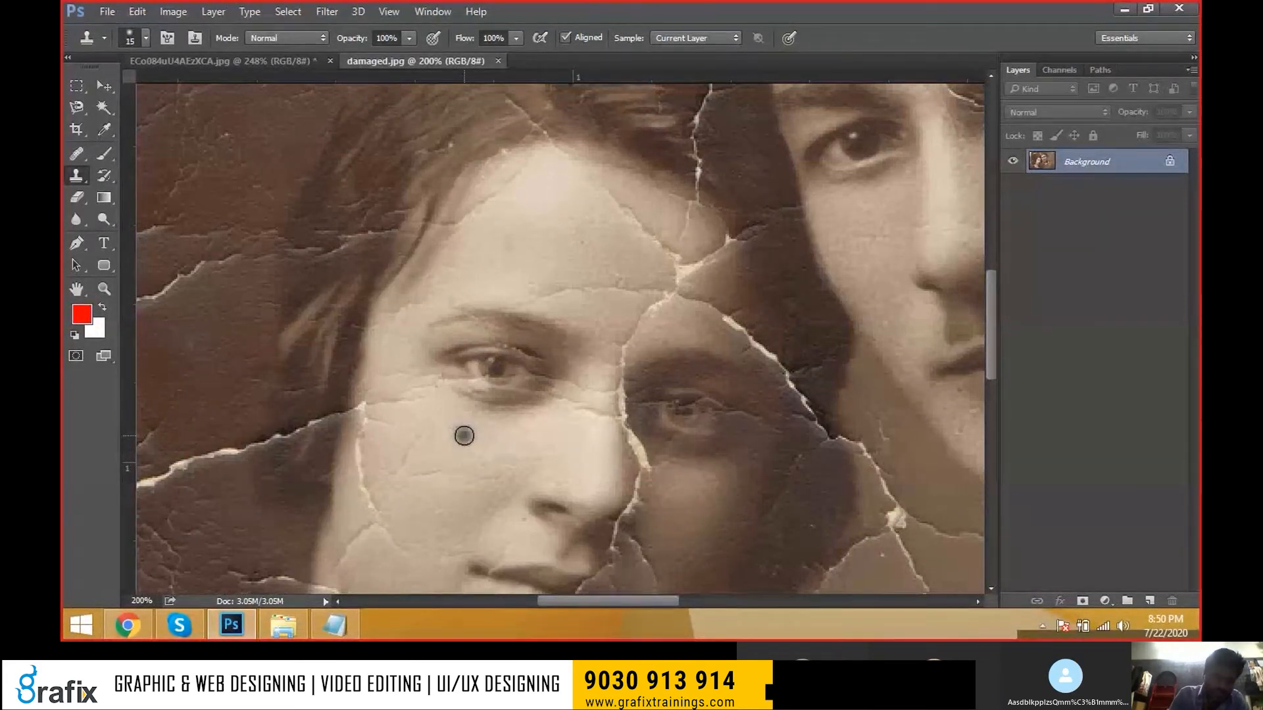
key("bracketright")
key("bracketright")
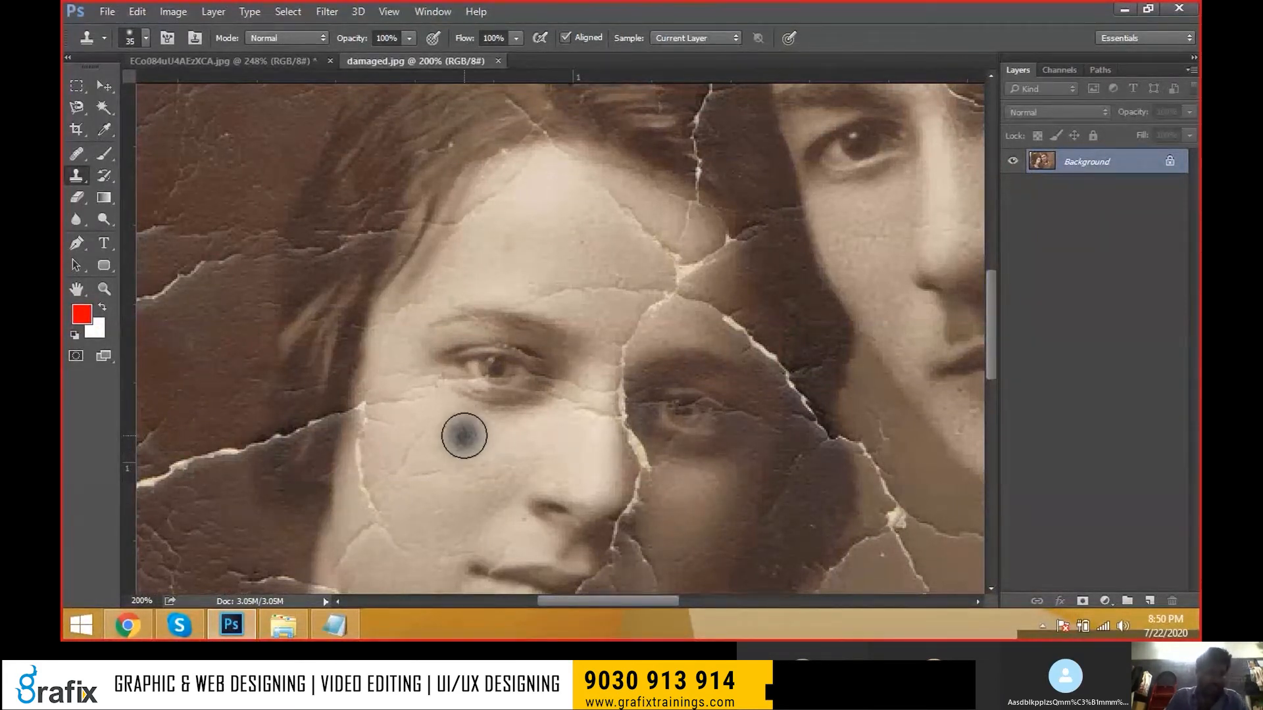
- Switch to the Psd-Keys notes in Notepad and look through the whole list of Photoshop shortcuts
left_click(334, 625)
left_click(423, 443)
scroll(426, 442, "up", 6)
scroll(426, 442, "up", 4)
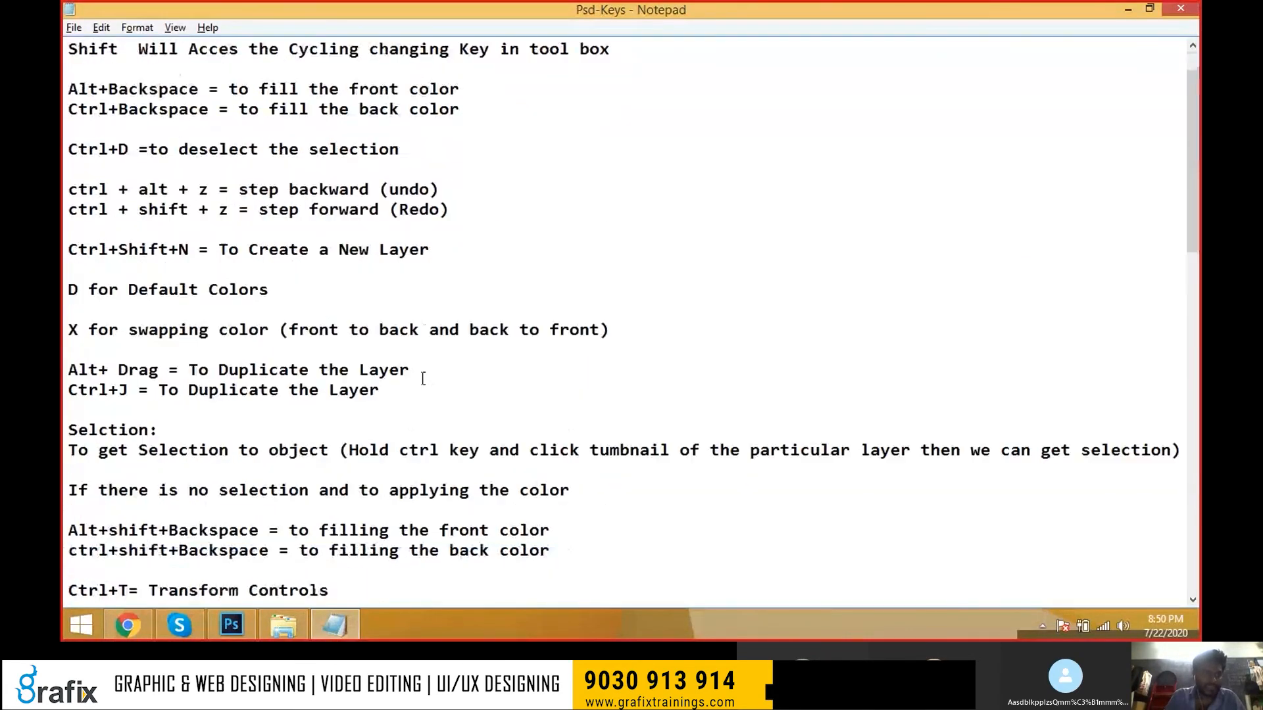
scroll(422, 379, "down", 4)
scroll(425, 384, "down", 8)
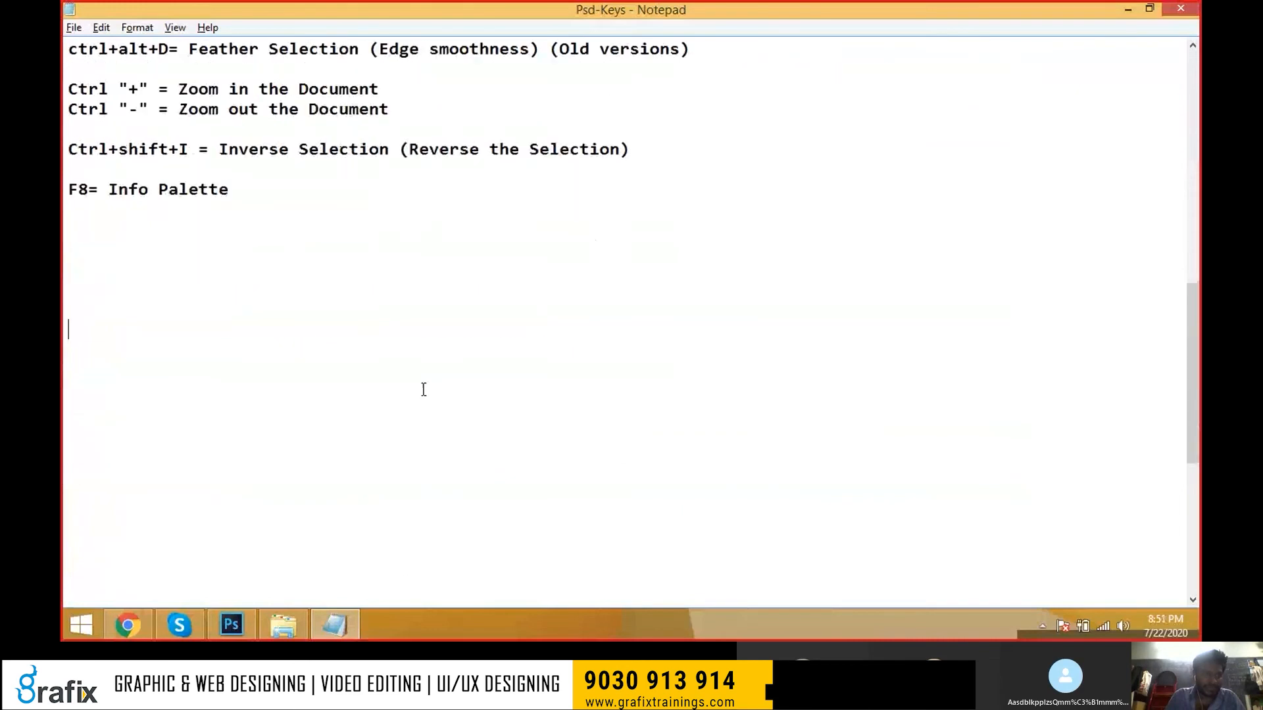
scroll(424, 389, "up", 8)
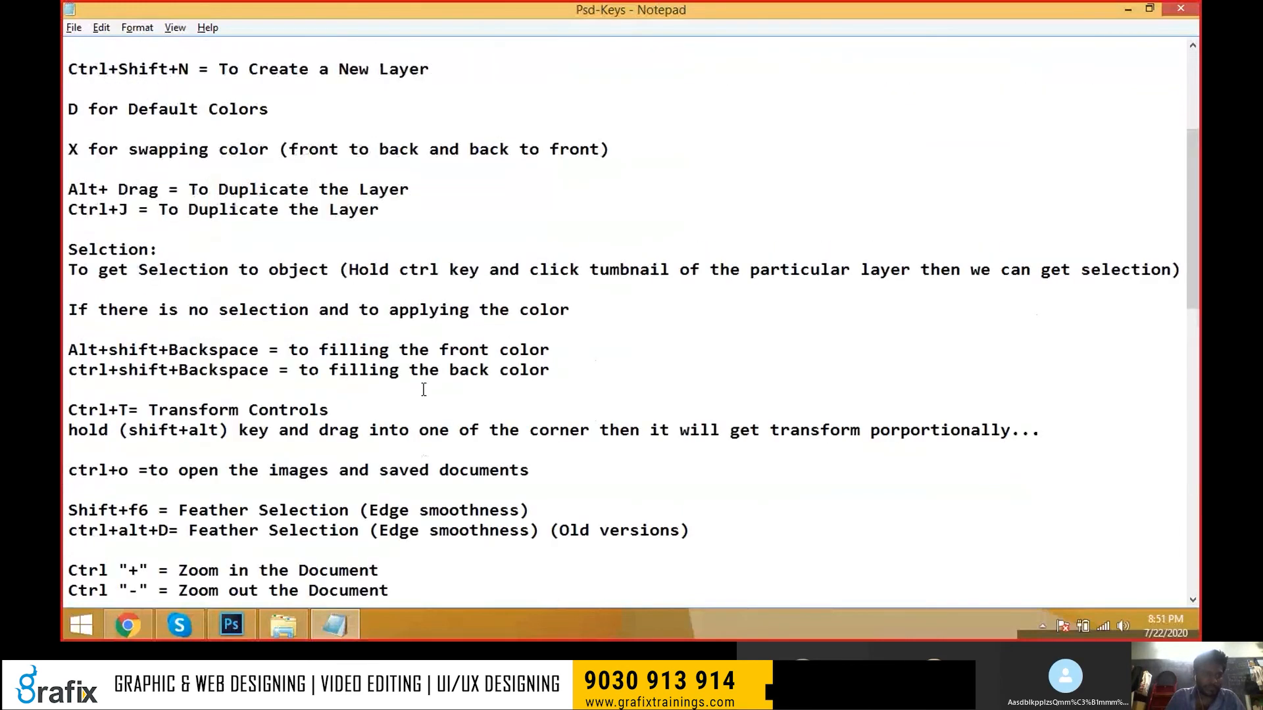
scroll(423, 389, "up", 4)
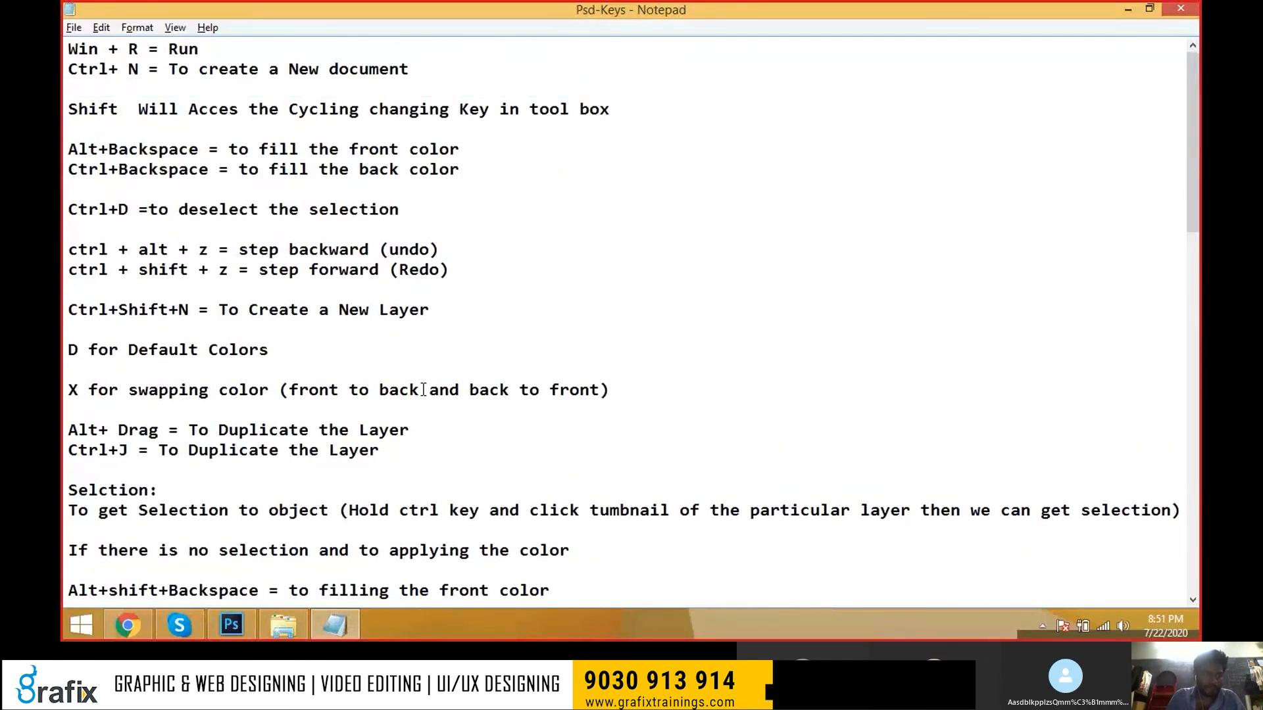
scroll(424, 389, "down", 5)
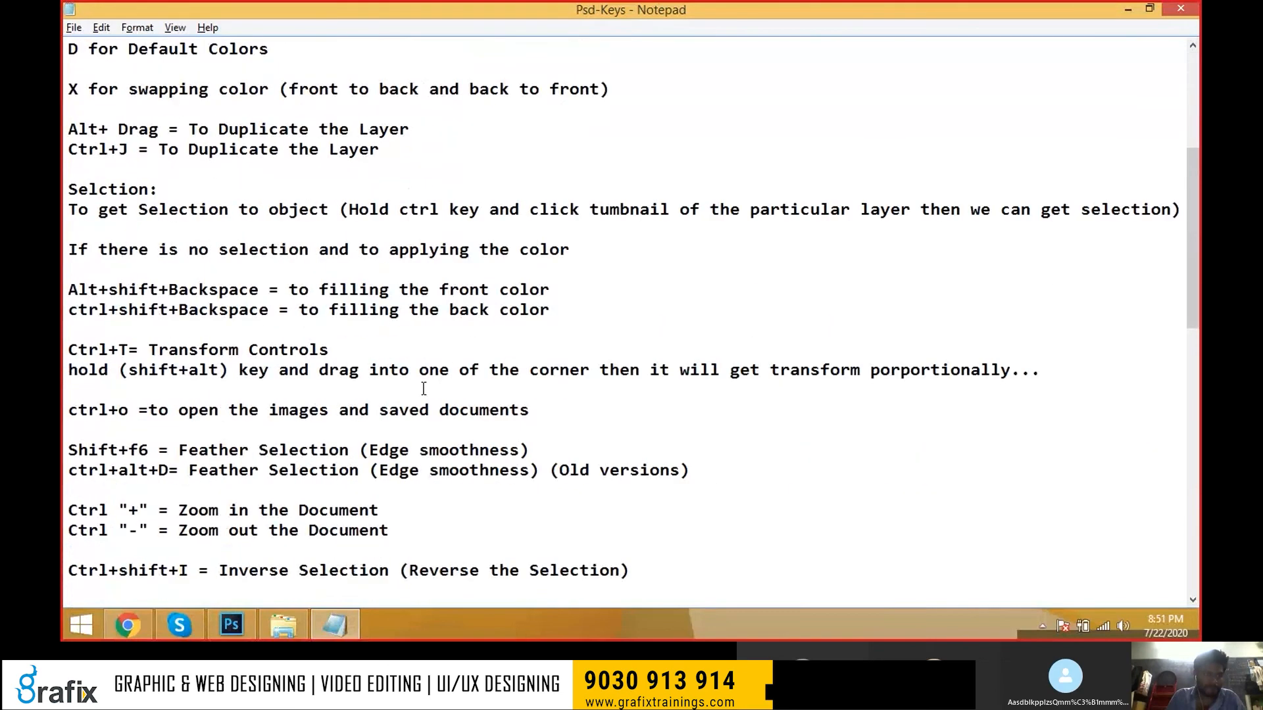
scroll(423, 388, "down", 1)
scroll(423, 389, "down", 4)
- Add the line "{ To Decrease the Brush Size" below the F8 entry and copy the whole line
left_click(274, 349)
key("Return")
type("{}")
key("BackSpace")
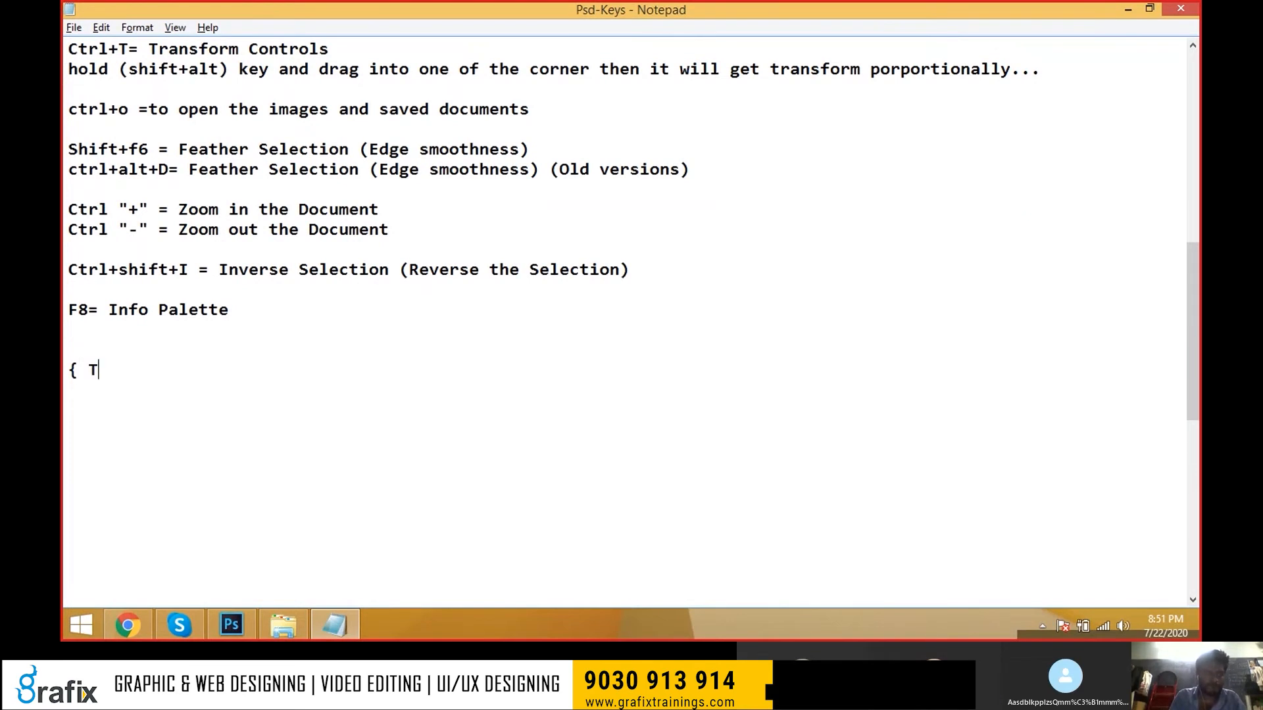
key("BackSpace")
type("Decreas")
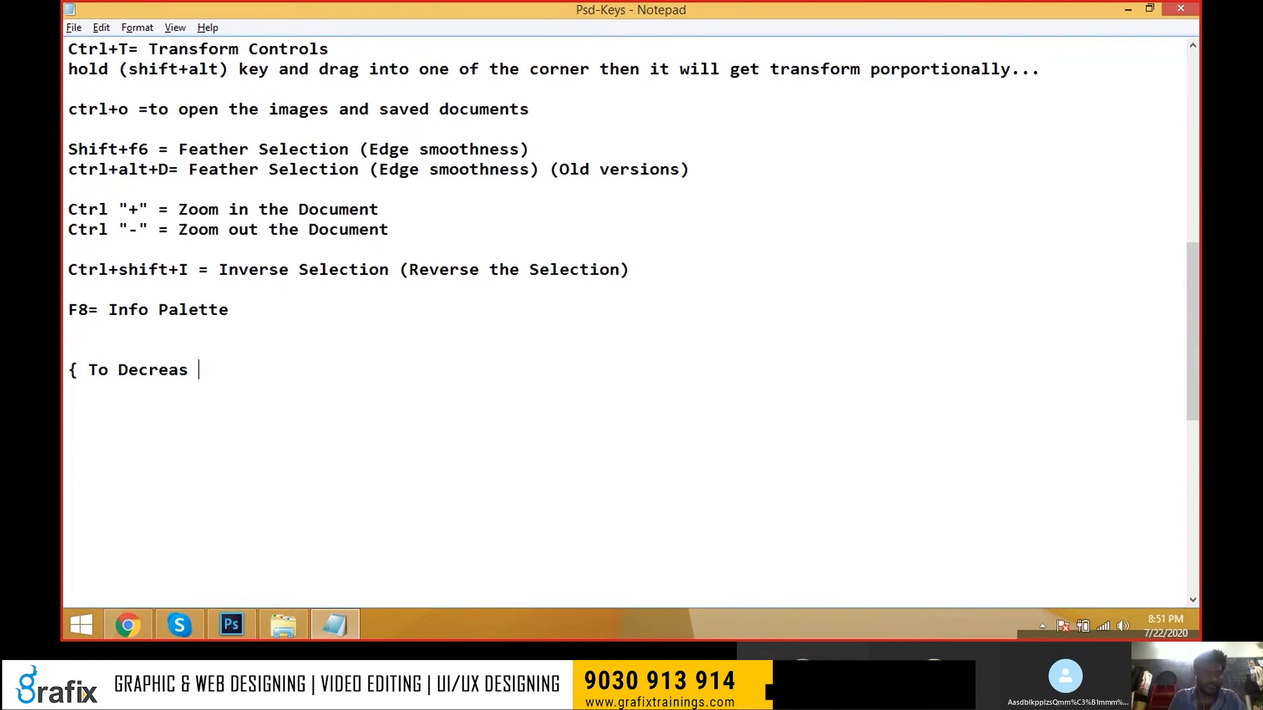
key("BackSpace")
key("BackSpace")
type("Decrease the Brush Size")
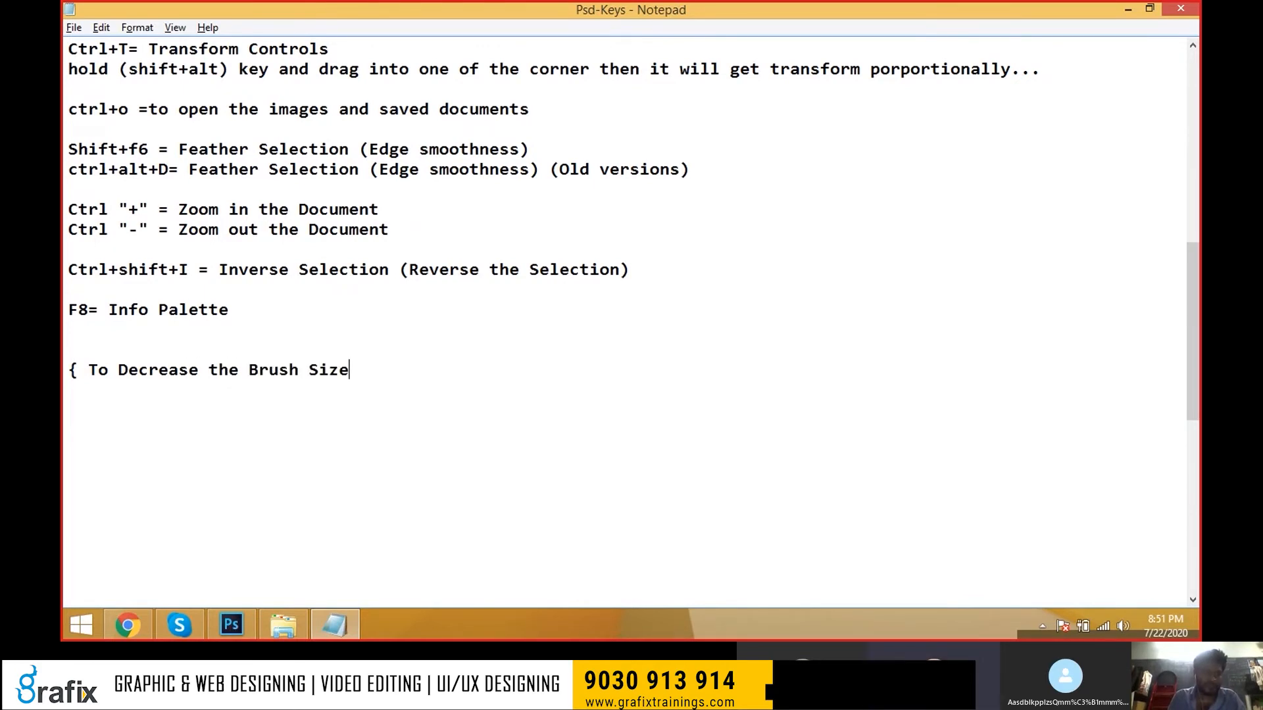
key("shift+Home")
key("ctrl+c")
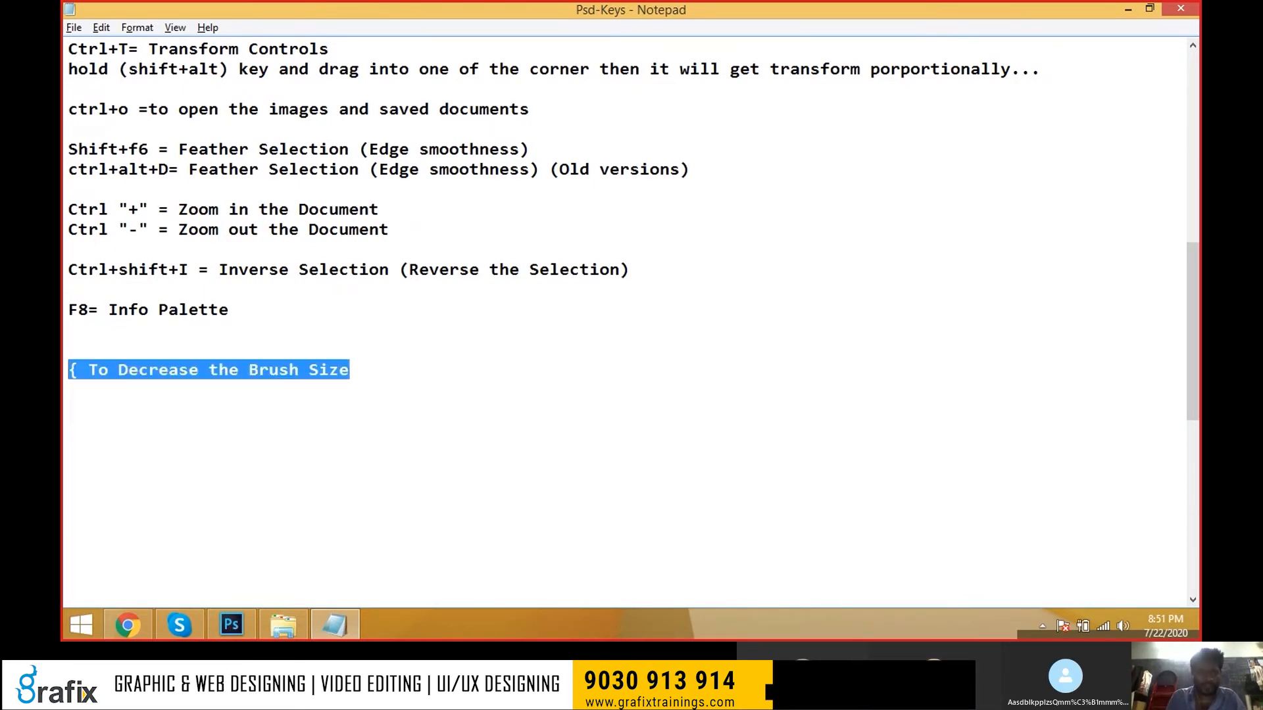
key("Right")
key("Return")
key("ctrl+v")
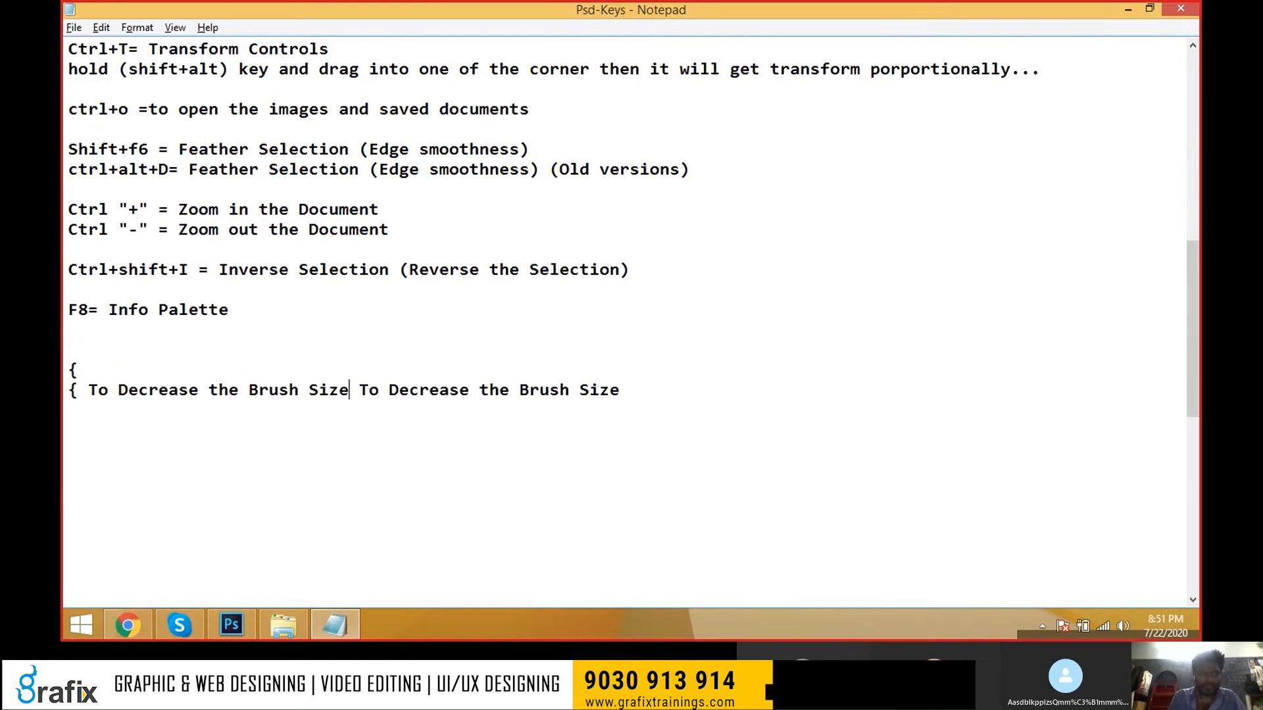
key("ctrl+z")
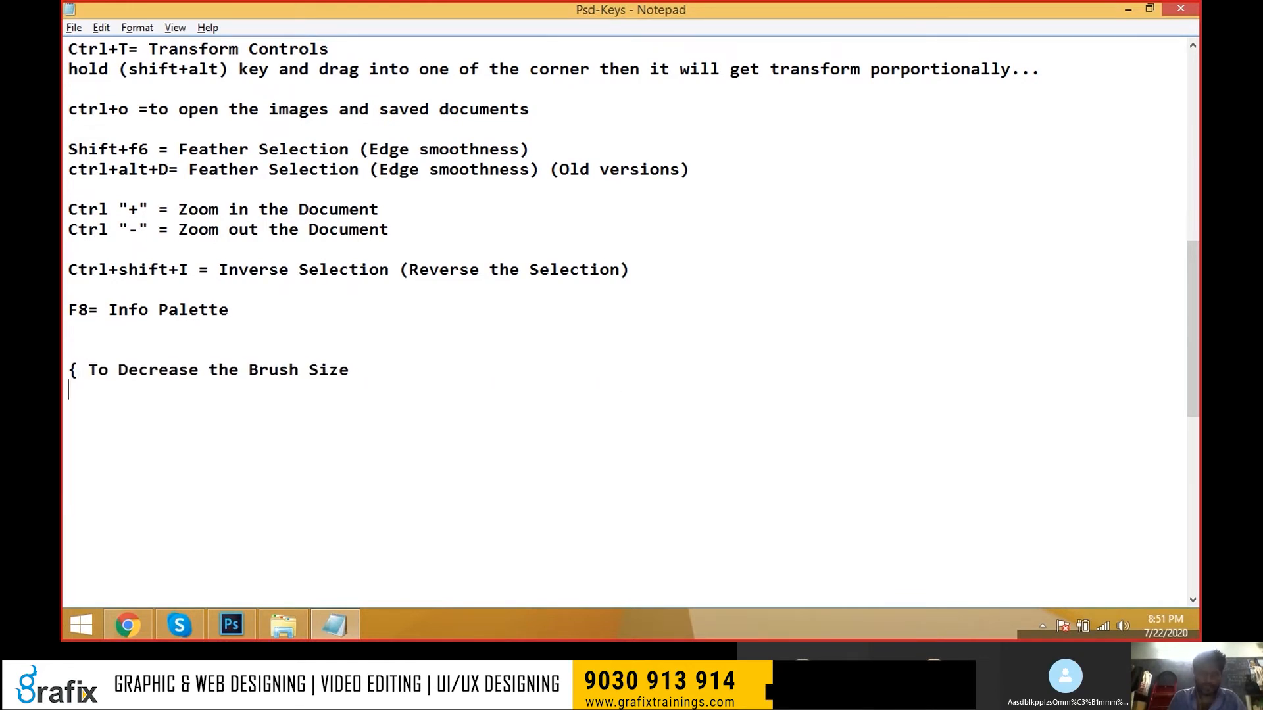
- Paste the copied line underneath, change it to "} To Increase the Brush Size" and highlight both brush size lines
key("Return")
key("ctrl+v")
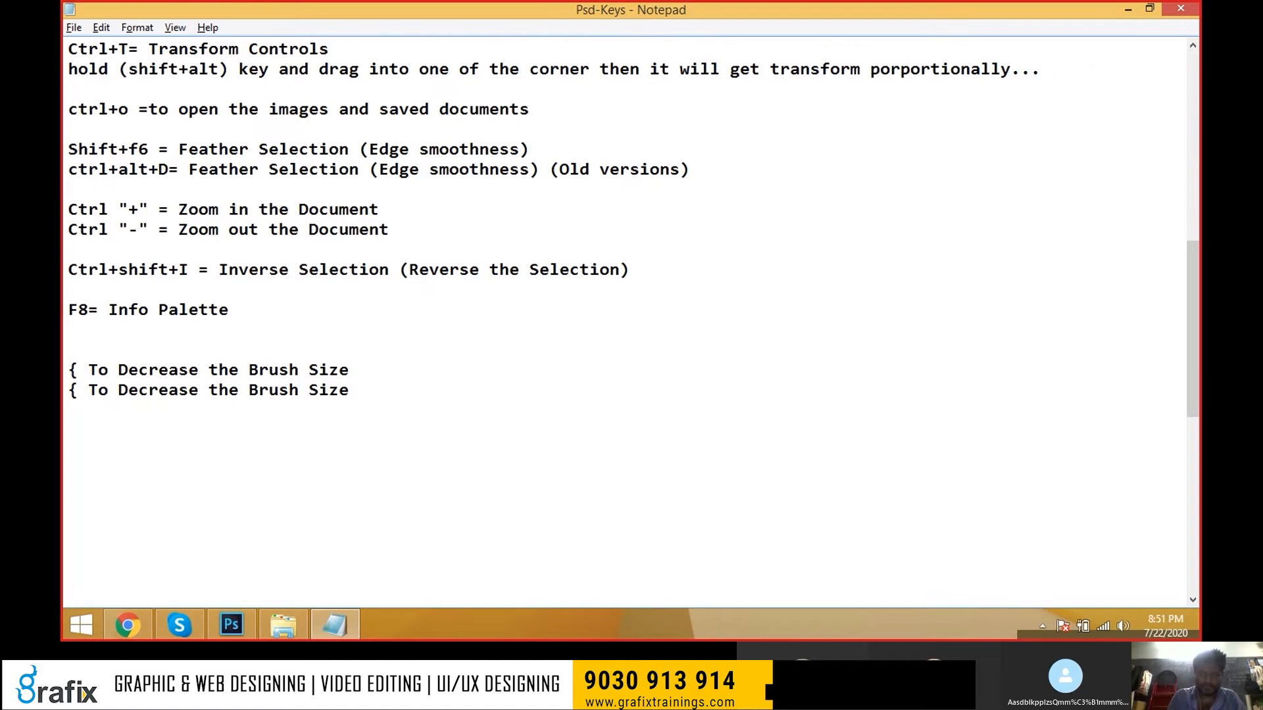
key("Delete")
type("}")
double_click(172, 391)
type("Increase")
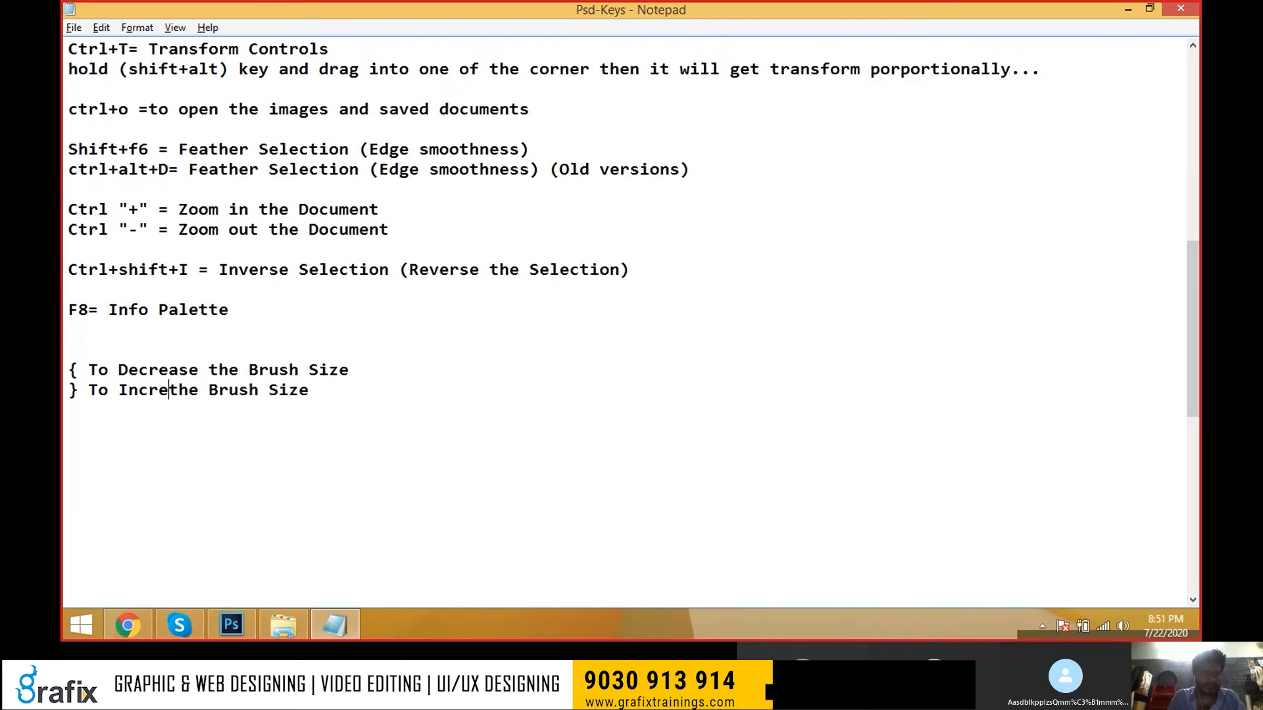
left_click_drag(350, 391, 64, 350)
- Switch back to damaged.jpg in Photoshop and reduce the Clone Stamp brush size to 25 for the cracks on the woman's face
key("alt+Tab")
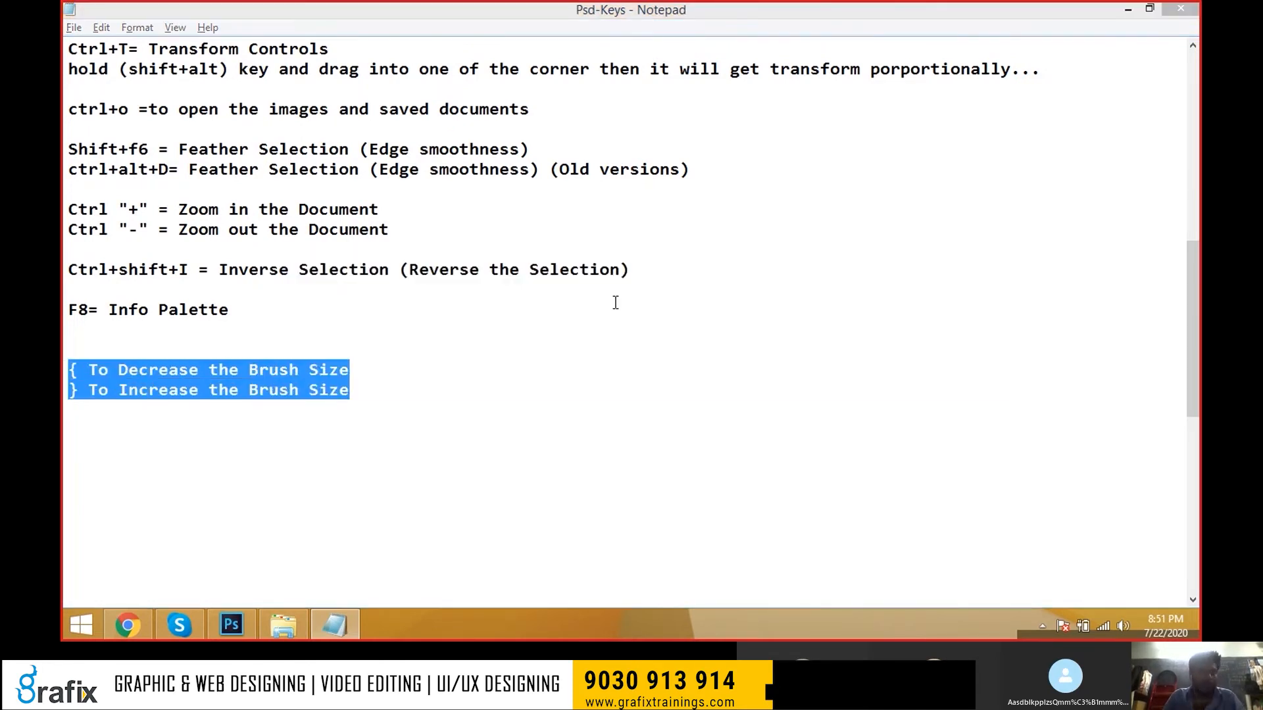
left_click(232, 624)
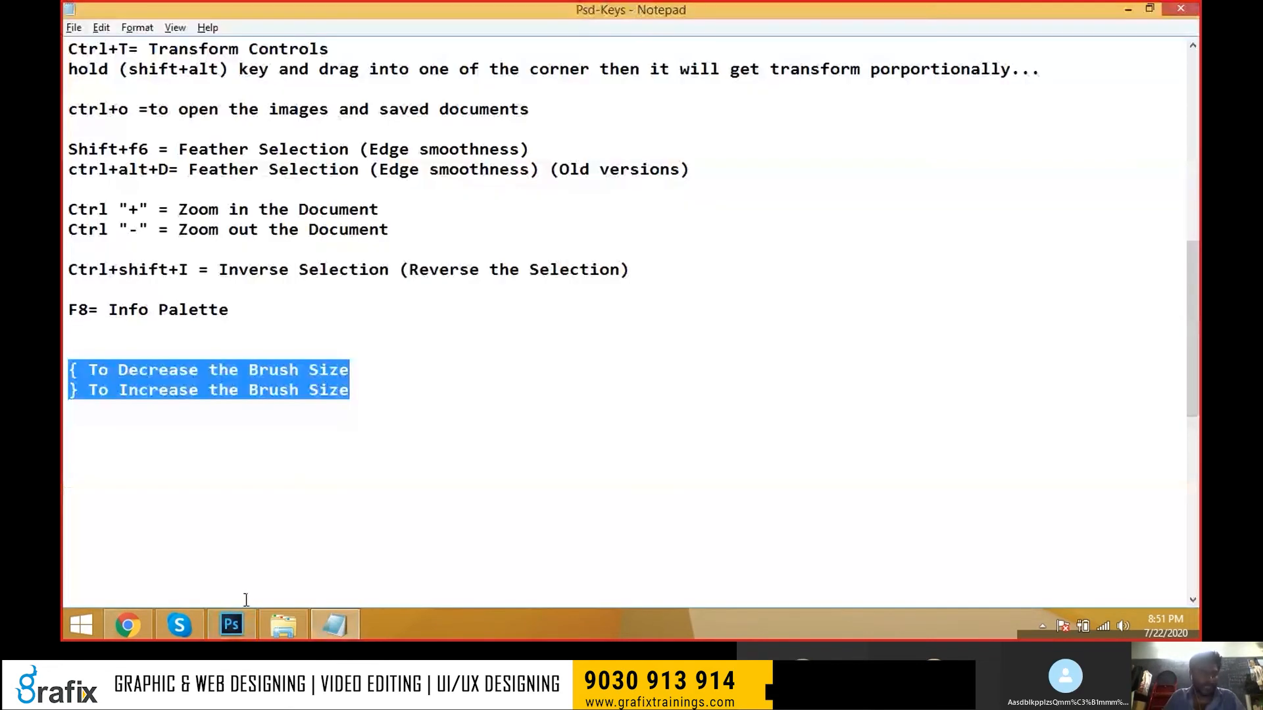
key("alt+Tab")
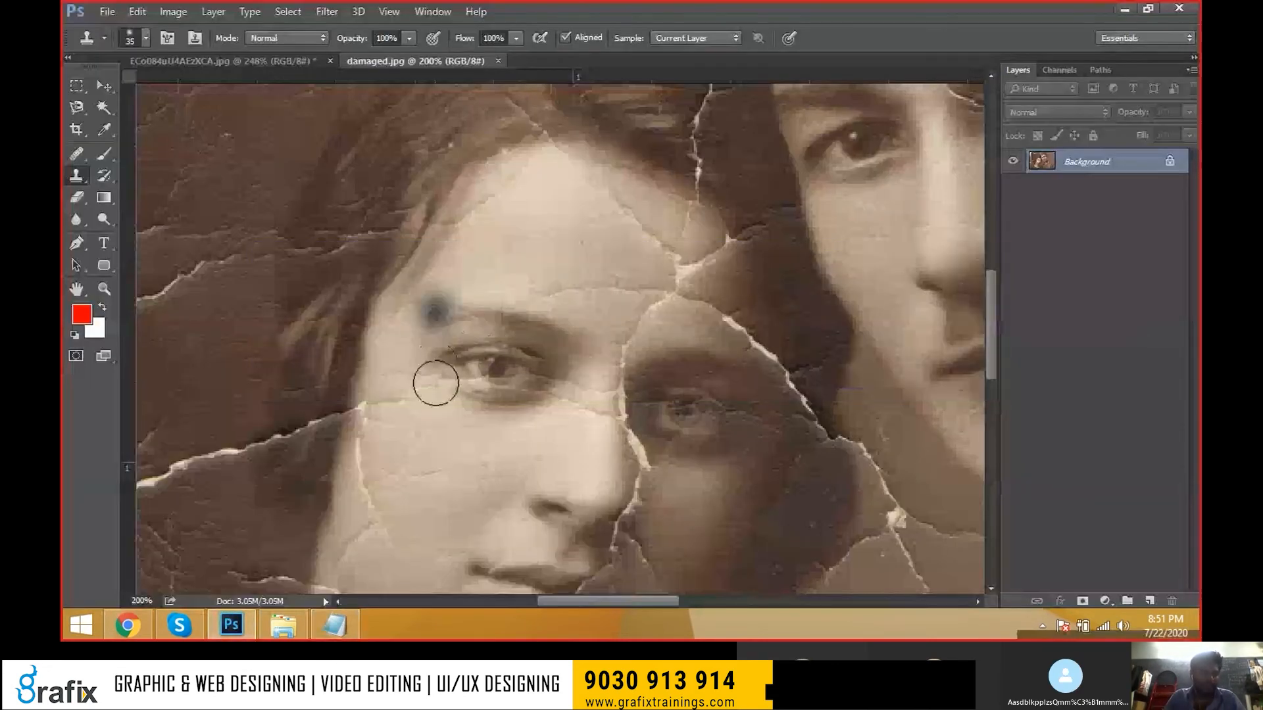
scroll(486, 285, "down", 6)
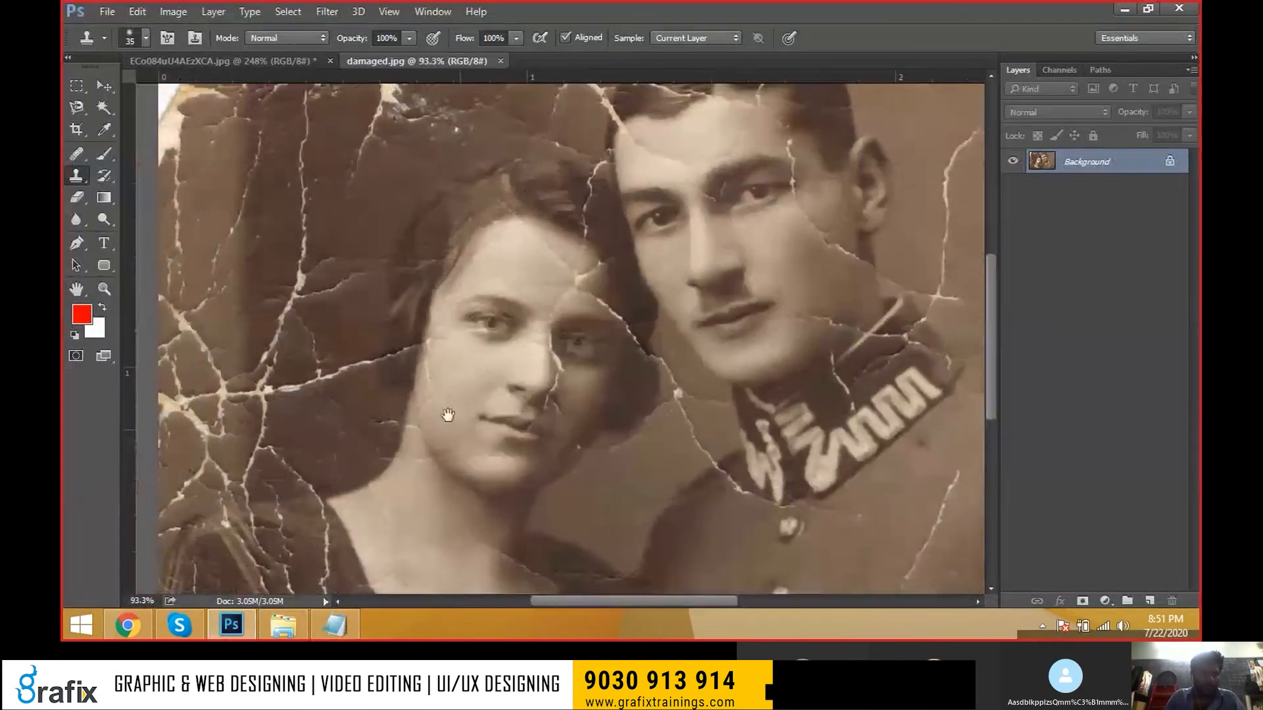
left_click_drag(539, 451, 548, 375)
scroll(434, 287, "up", 4)
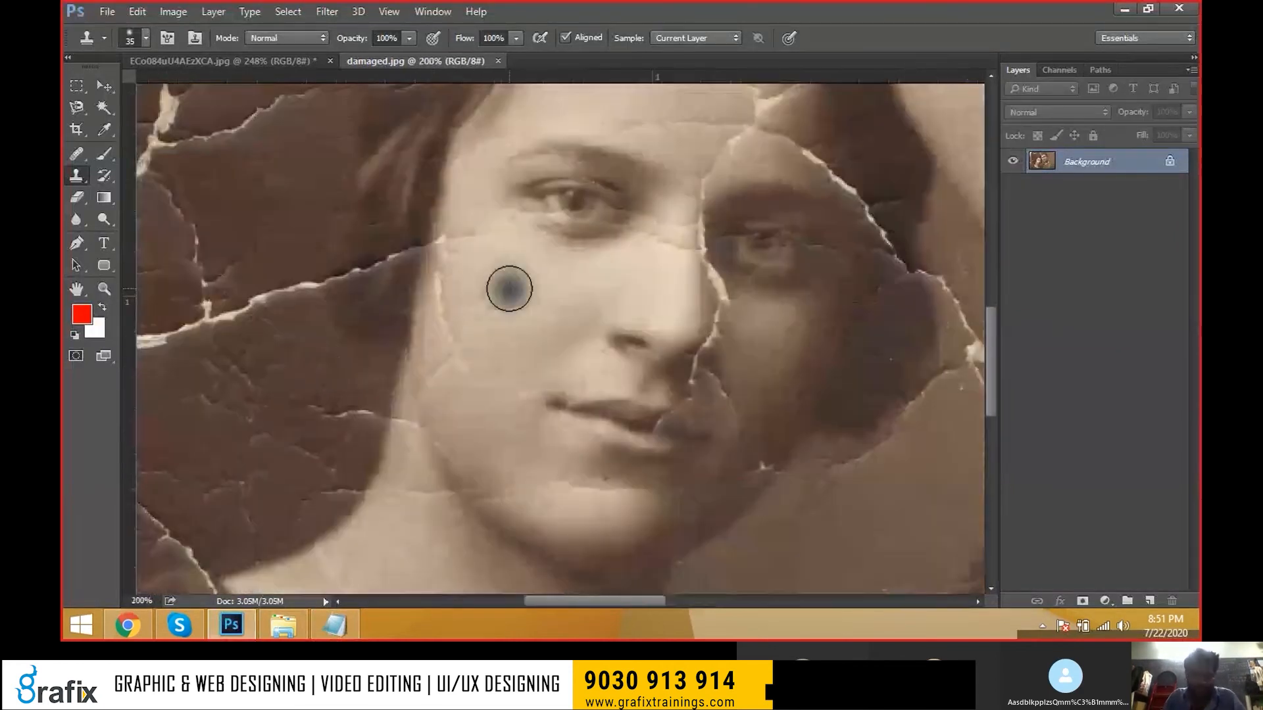
key("bracketleft")
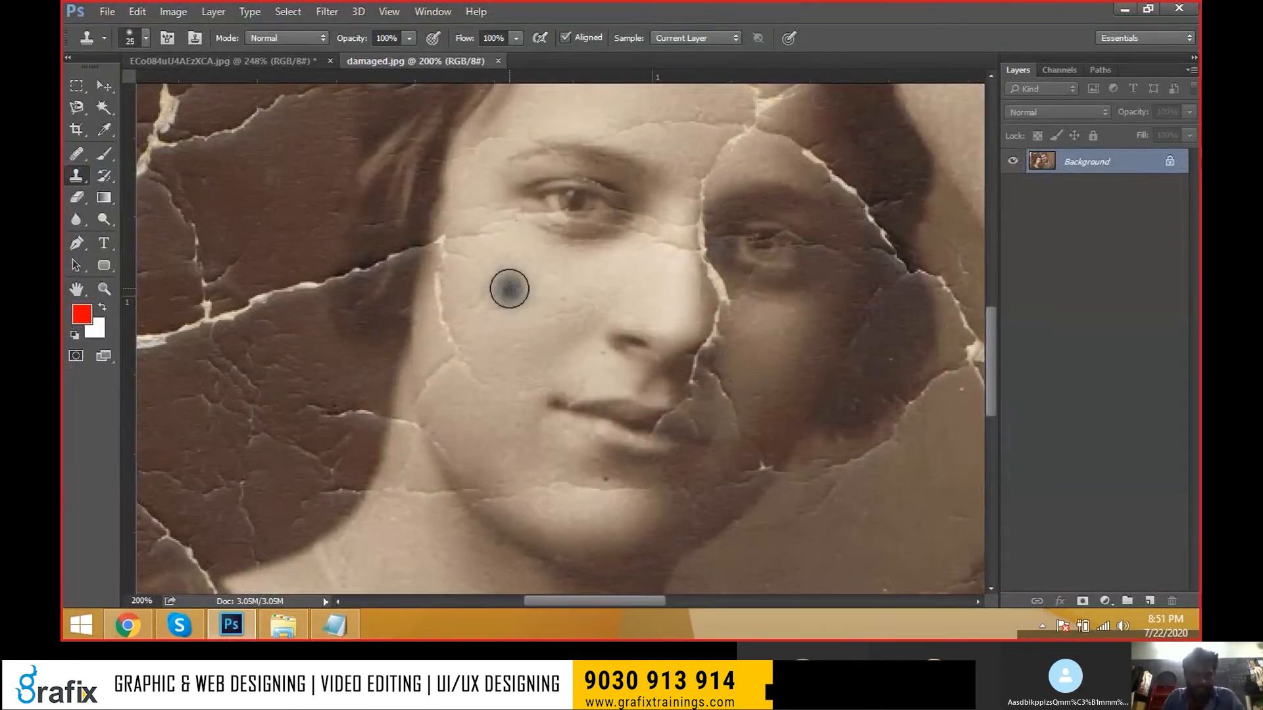
left_click_drag(426, 337, 591, 321)
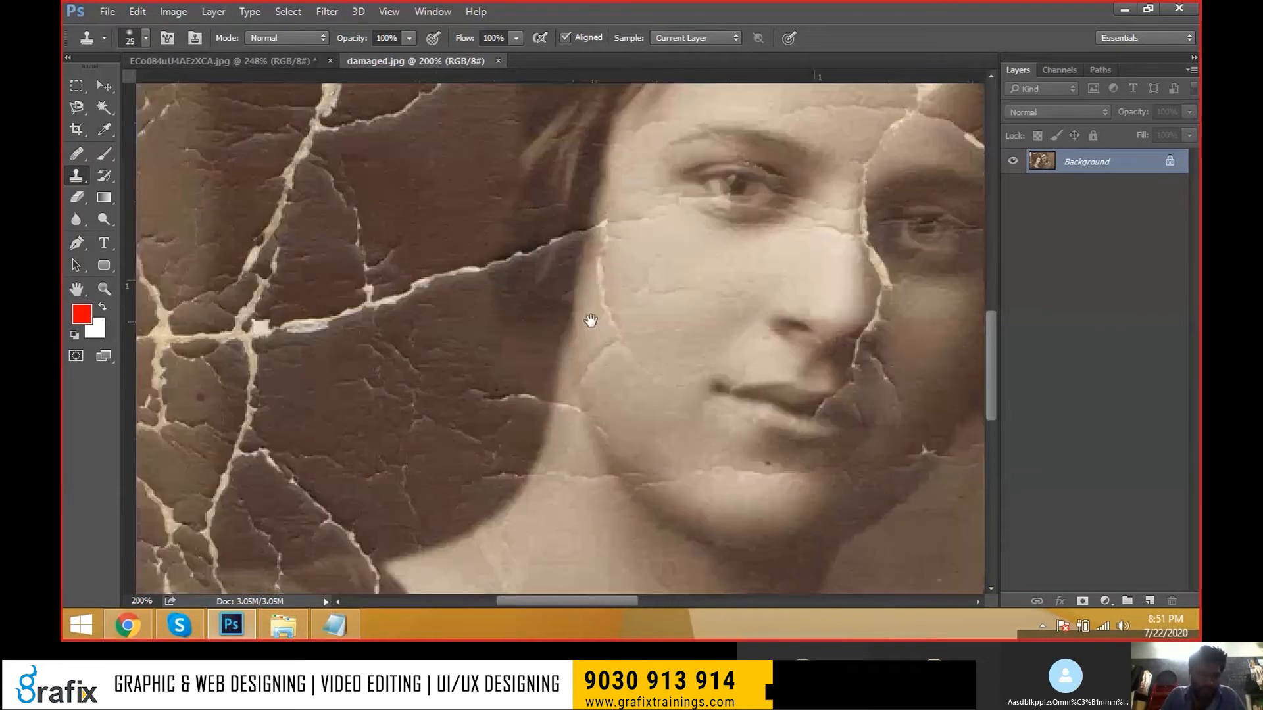
left_click(617, 257, "ctrl")
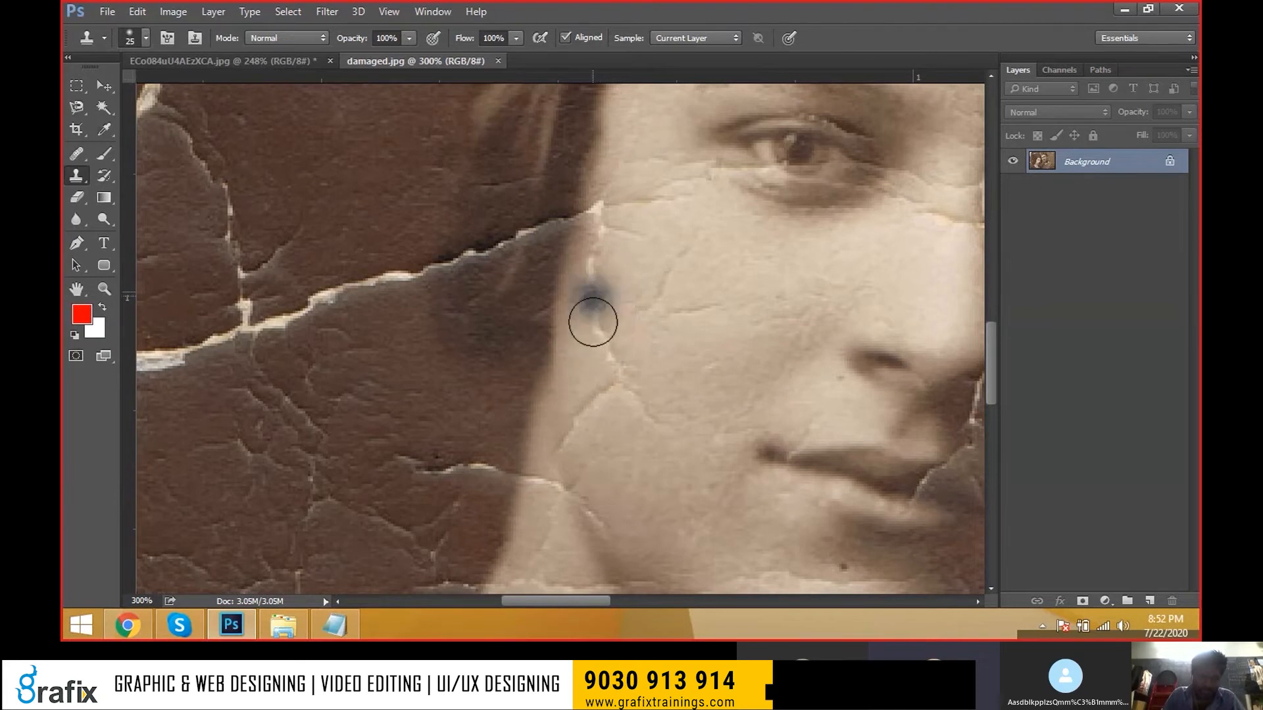
mouse_move(655, 365)
left_mouse_down()
mouse_move(457, 431)
mouse_move(244, 427)
left_mouse_up()
left_click_drag(702, 211, 603, 379)
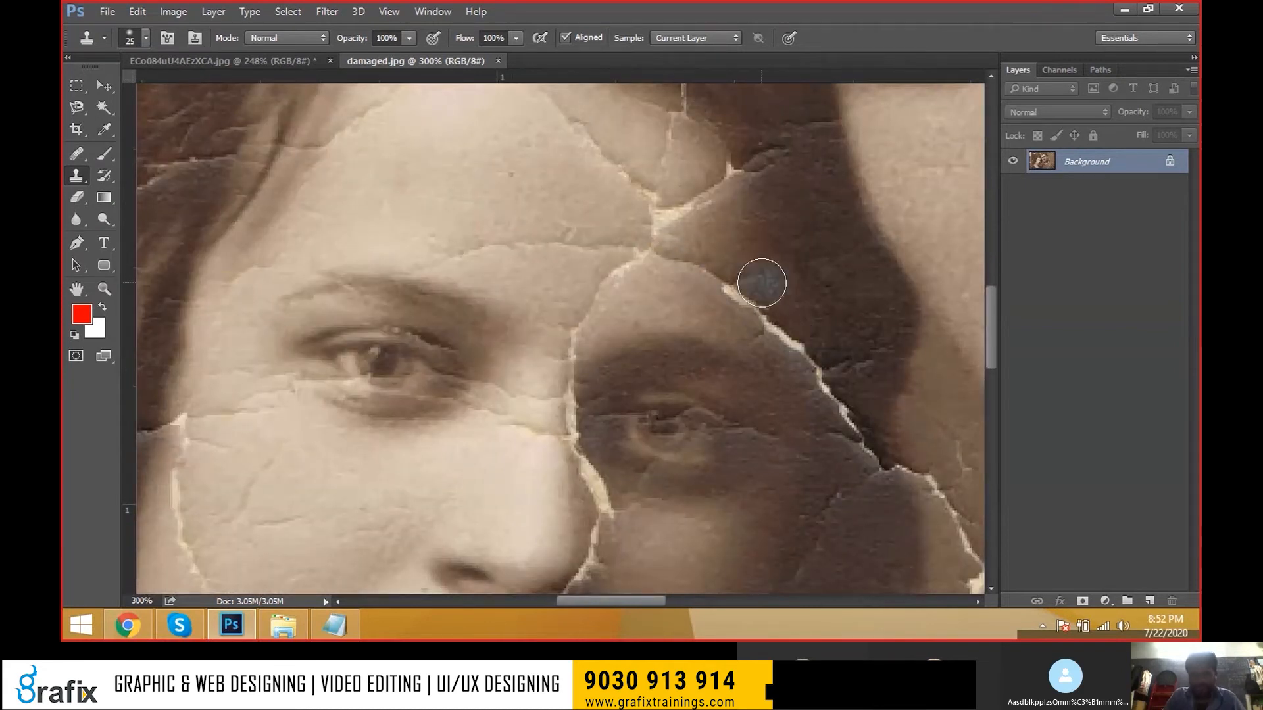
- Reselect the Clone Stamp tool and give it a soft round brush with size 10 px and 0% hardness
key("v")
left_click_drag(638, 431, 639, 371)
left_click(612, 384)
key("s")
right_click(77, 176)
left_click(143, 173)
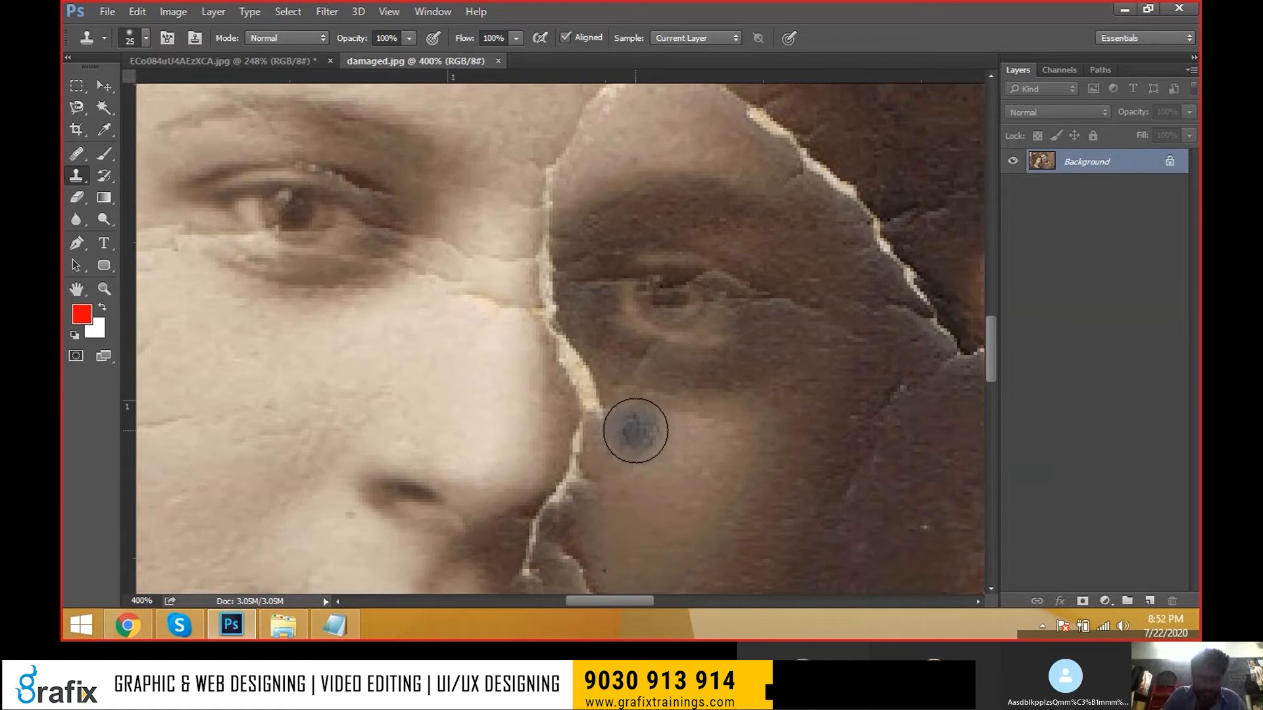
key("bracketleft")
key("bracketleft")
key("bracketleft")
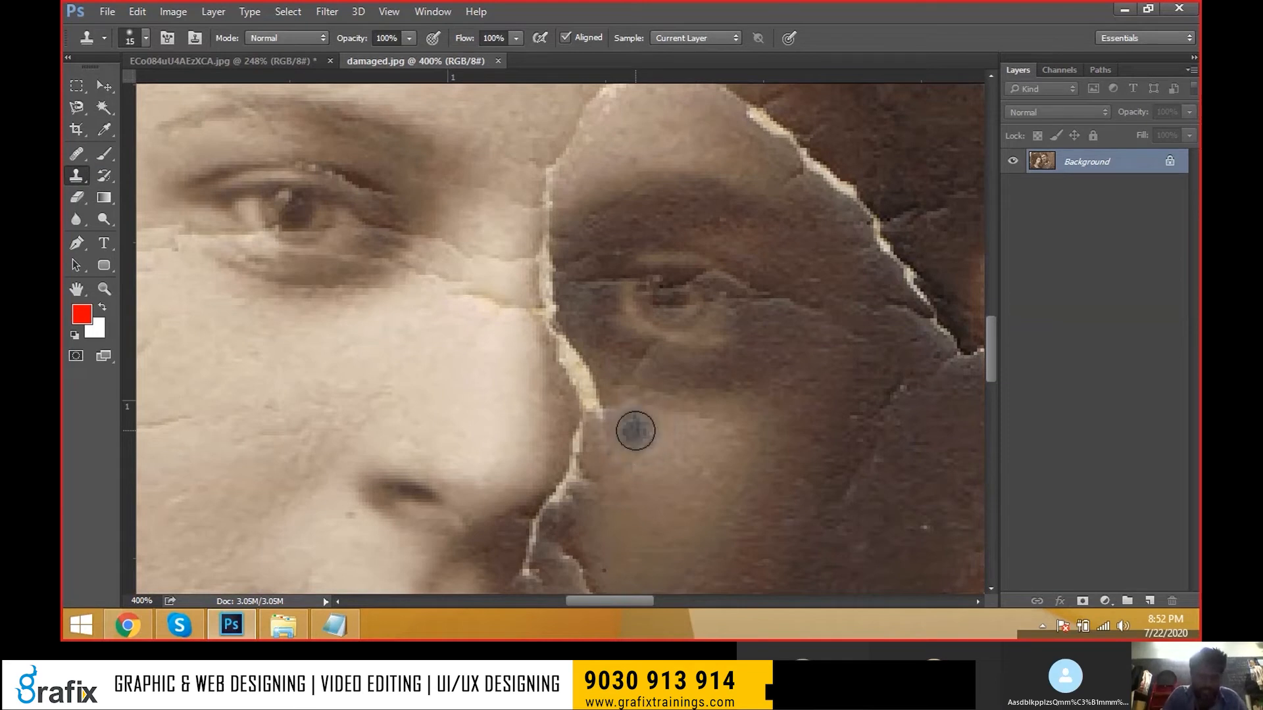
left_click(129, 37)
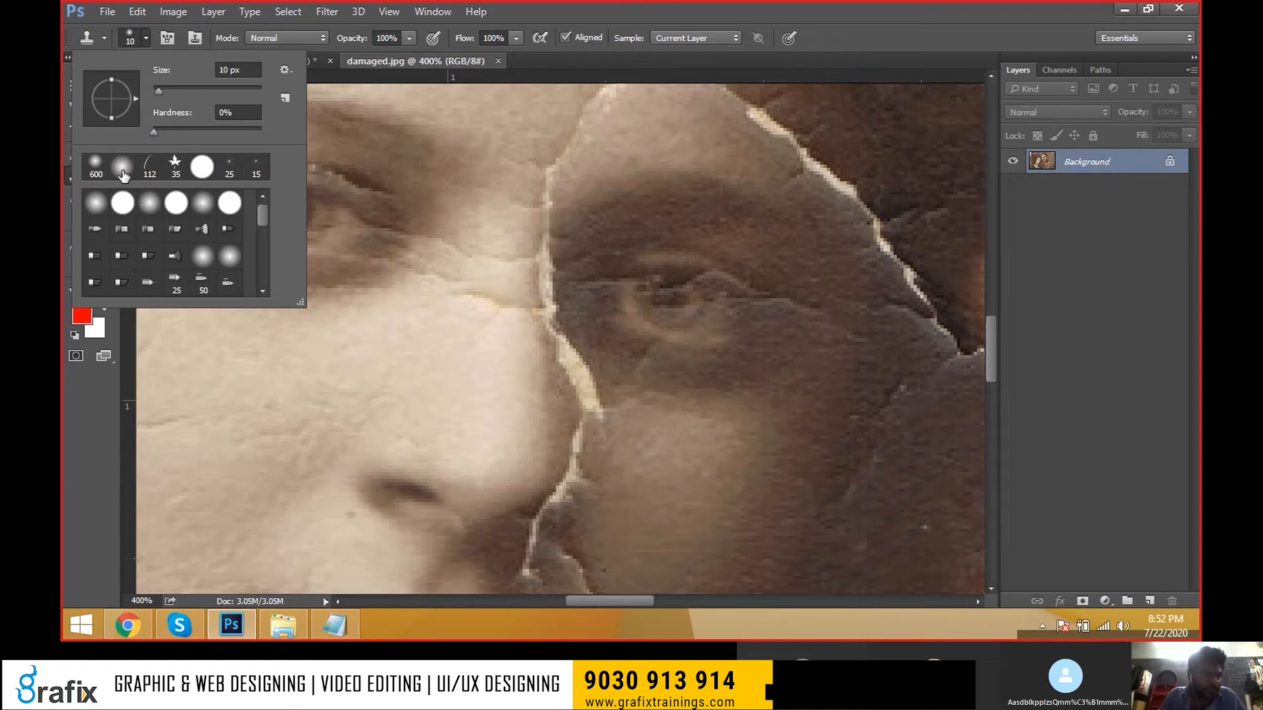
left_click(100, 209)
key("Return")
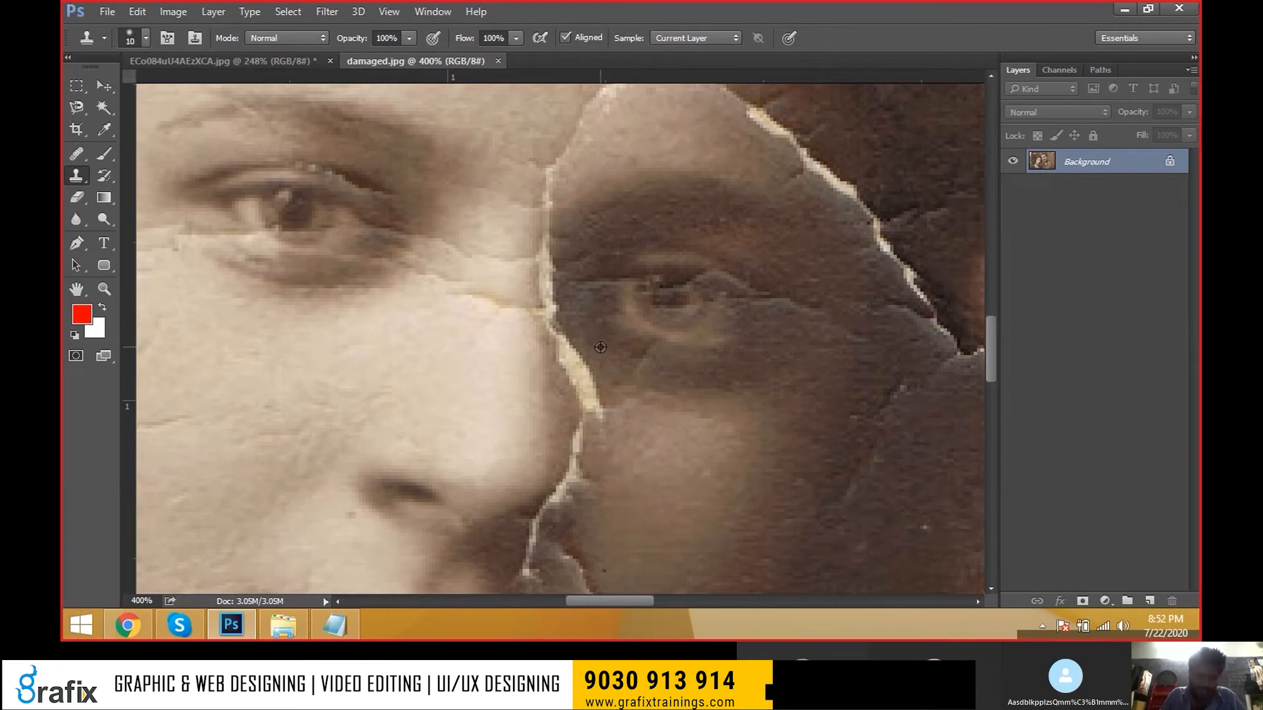
- Sample the shaded skin beside the woman's nose and clone it over the upper part of the adjacent white crack
left_click(601, 347, "alt")
left_click_drag(585, 362, 563, 340)
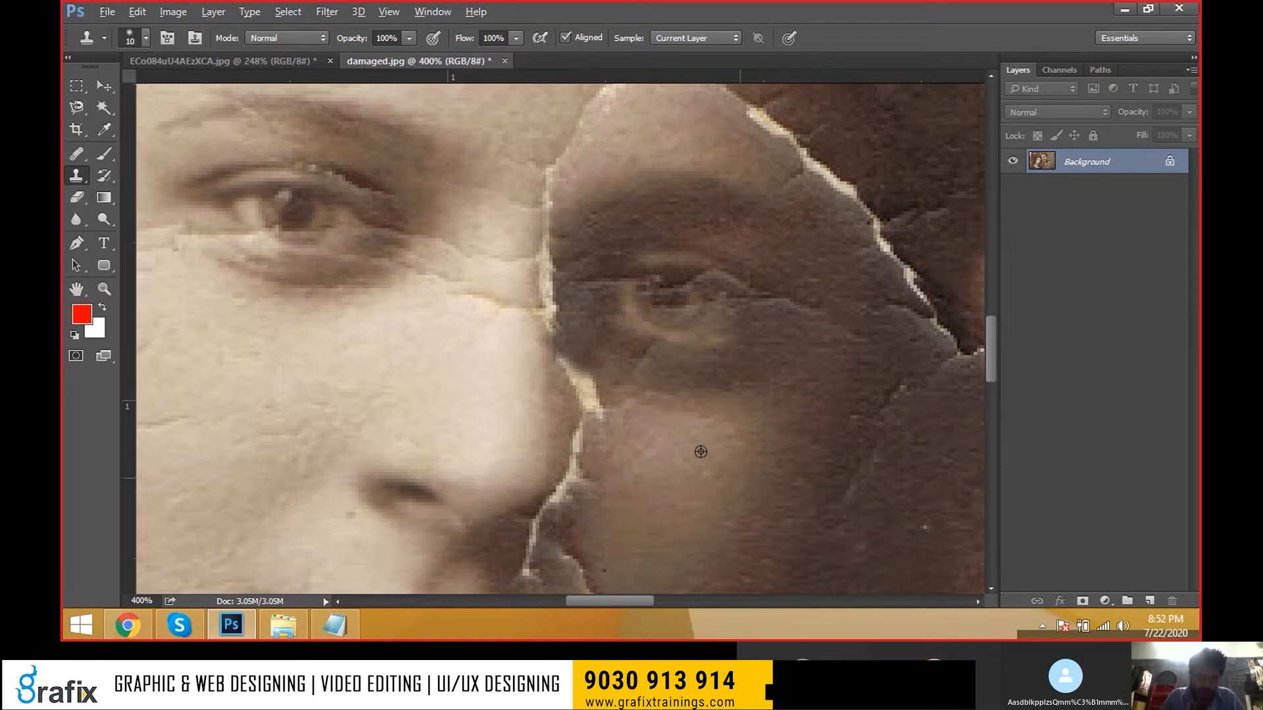
left_click_drag(588, 382, 566, 361)
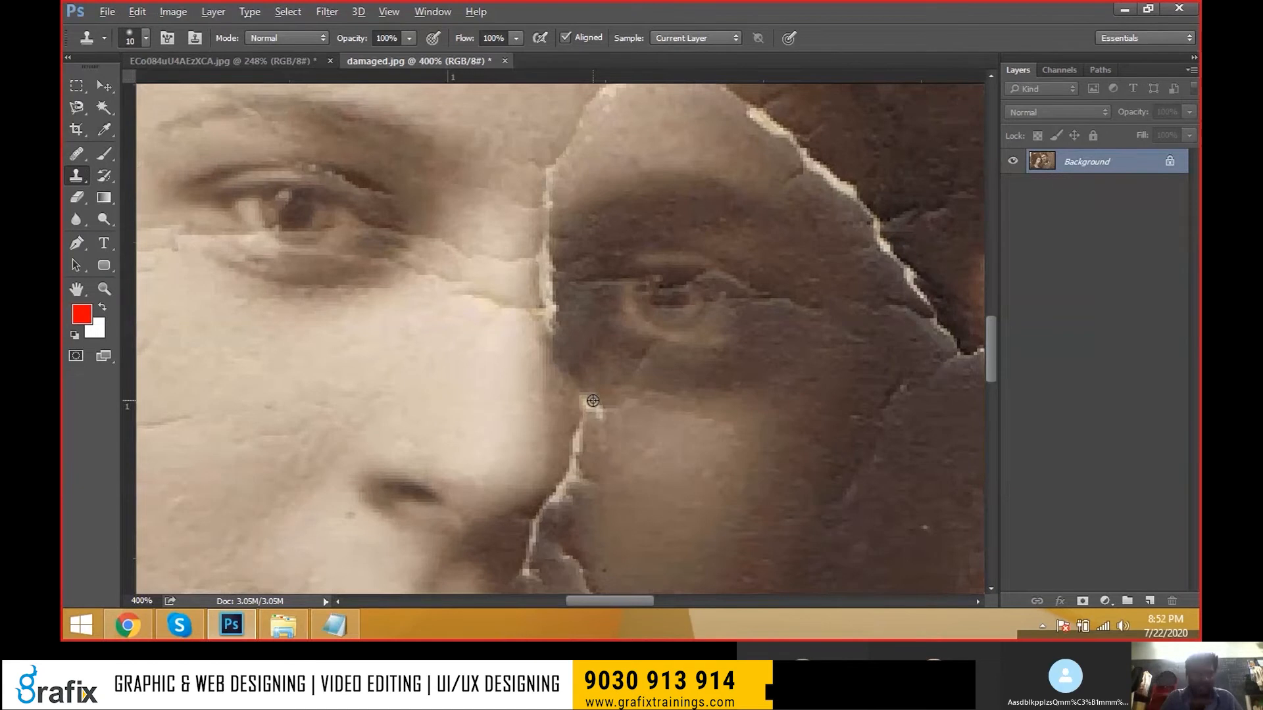
key("alt")
- Set the Clone Stamp to 77% opacity and 64% flow and clone skin over the white crack between the woman's nose and shaded cheek
left_click(409, 38)
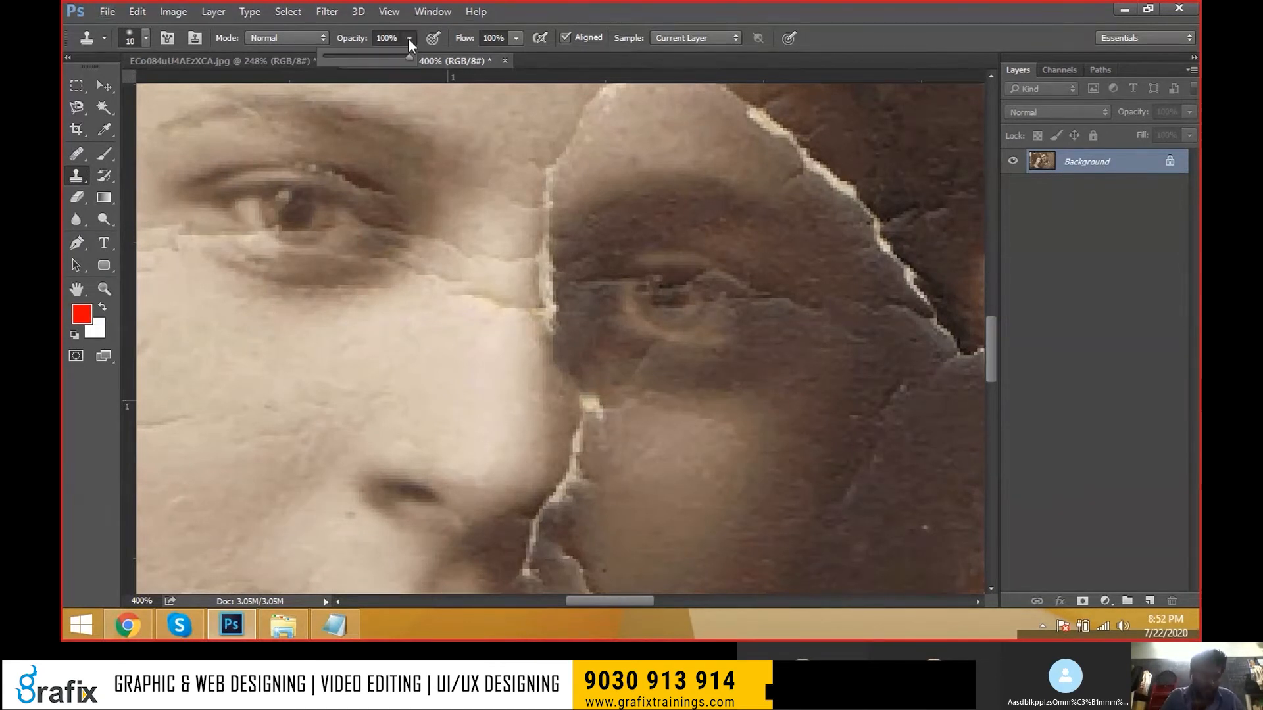
left_click(512, 41)
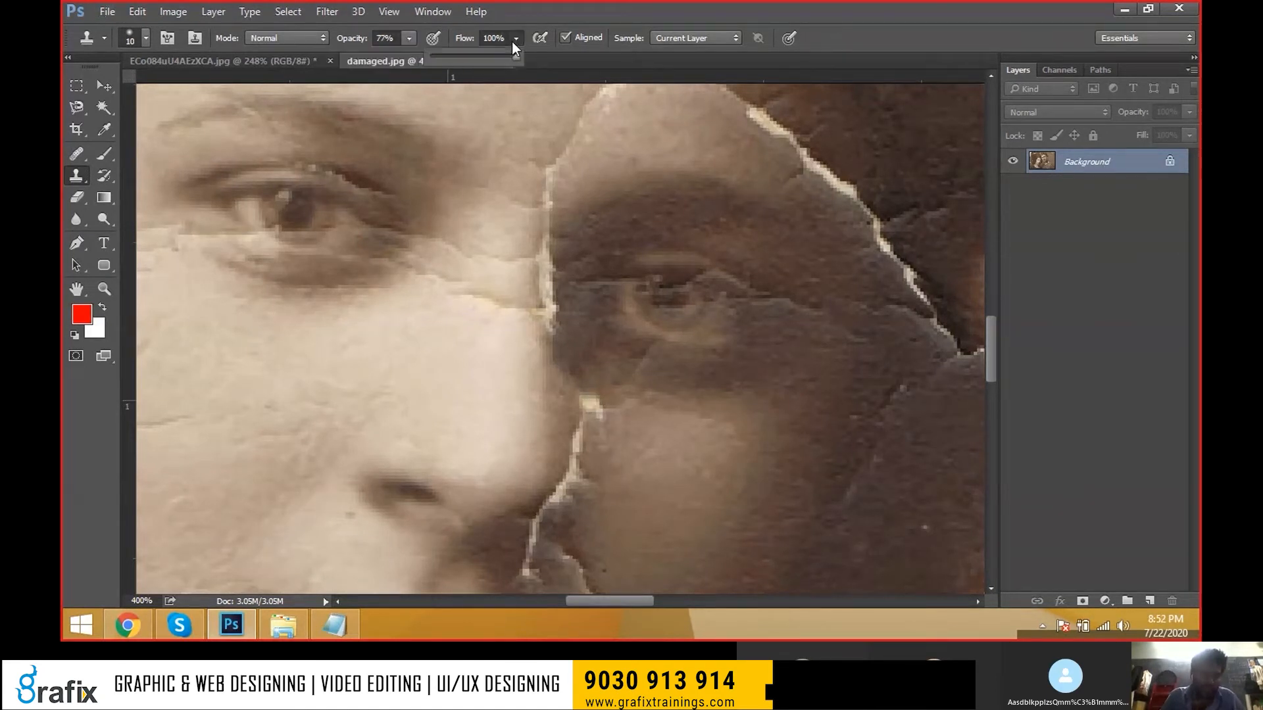
left_click_drag(489, 56, 486, 56)
mouse_move(605, 413)
left_mouse_down()
mouse_move(559, 409)
mouse_move(557, 364)
left_mouse_up()
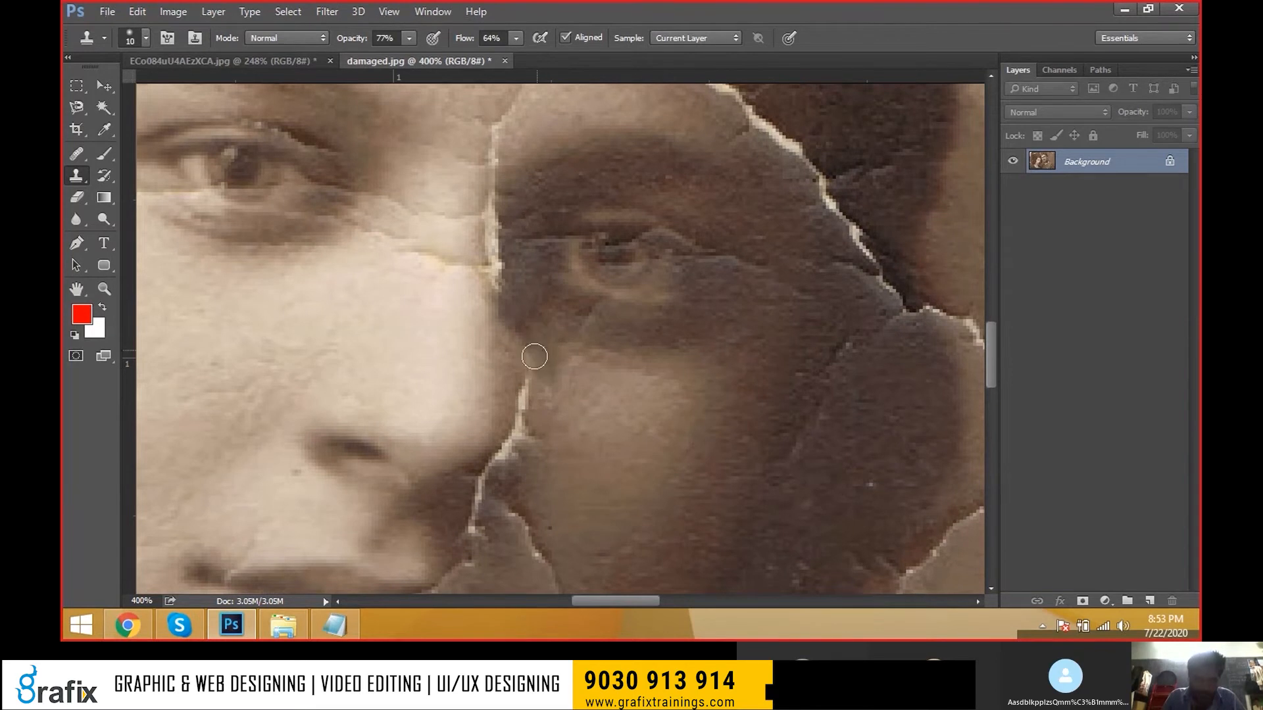
left_click_drag(586, 464, 617, 399)
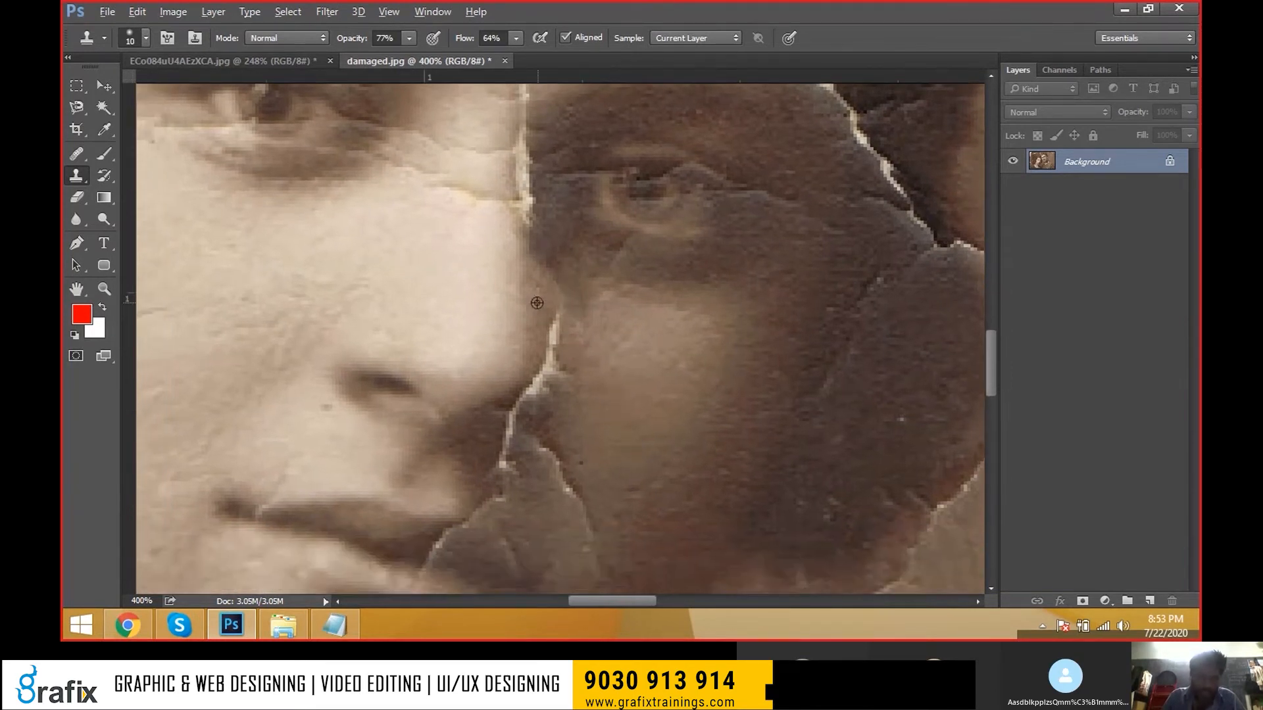
left_click_drag(555, 311, 553, 333)
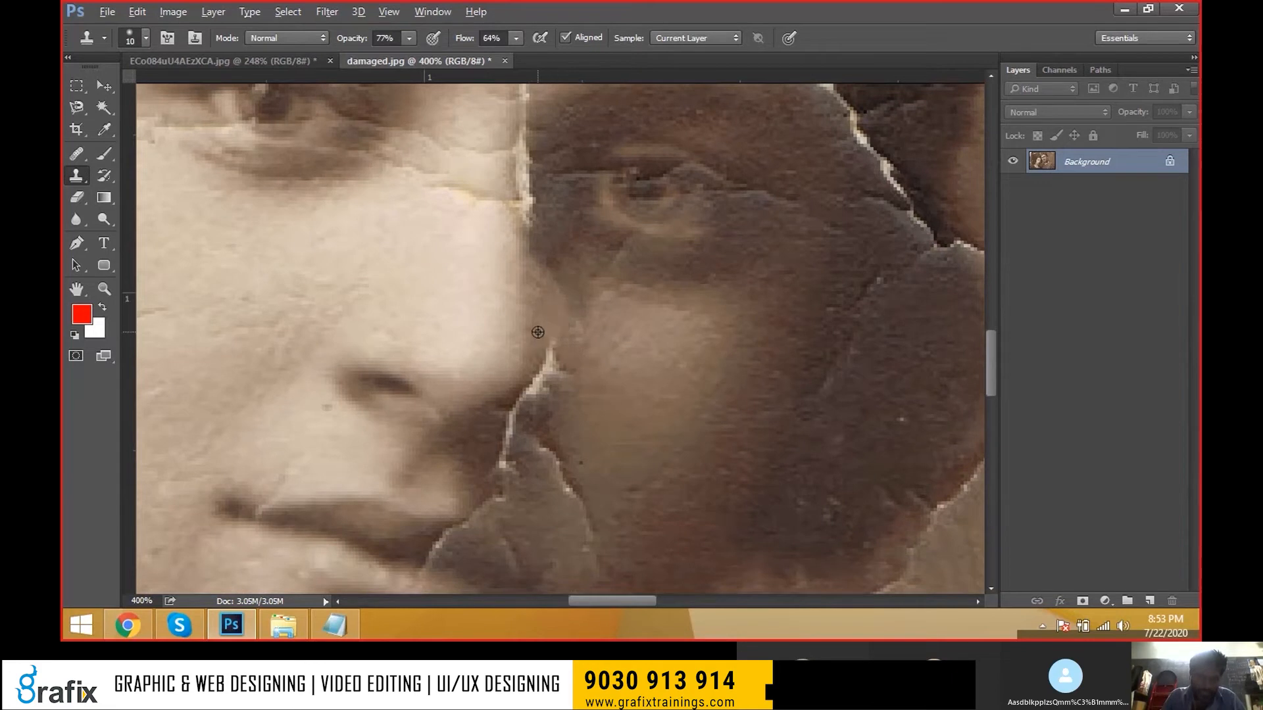
left_click_drag(550, 353, 553, 366)
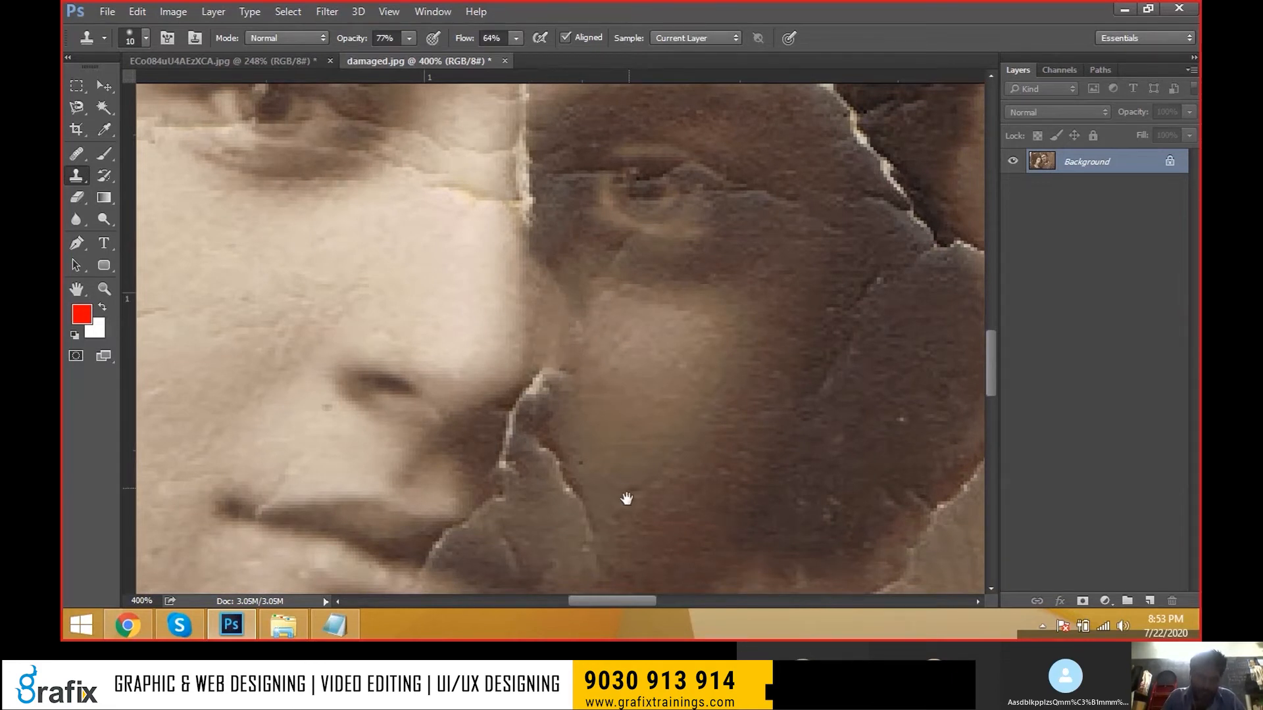
- Clone nearby skin over the upper part of the vertical crack between the woman's eyebrows, sampling again as the tone changes
scroll(618, 447, "up", 5)
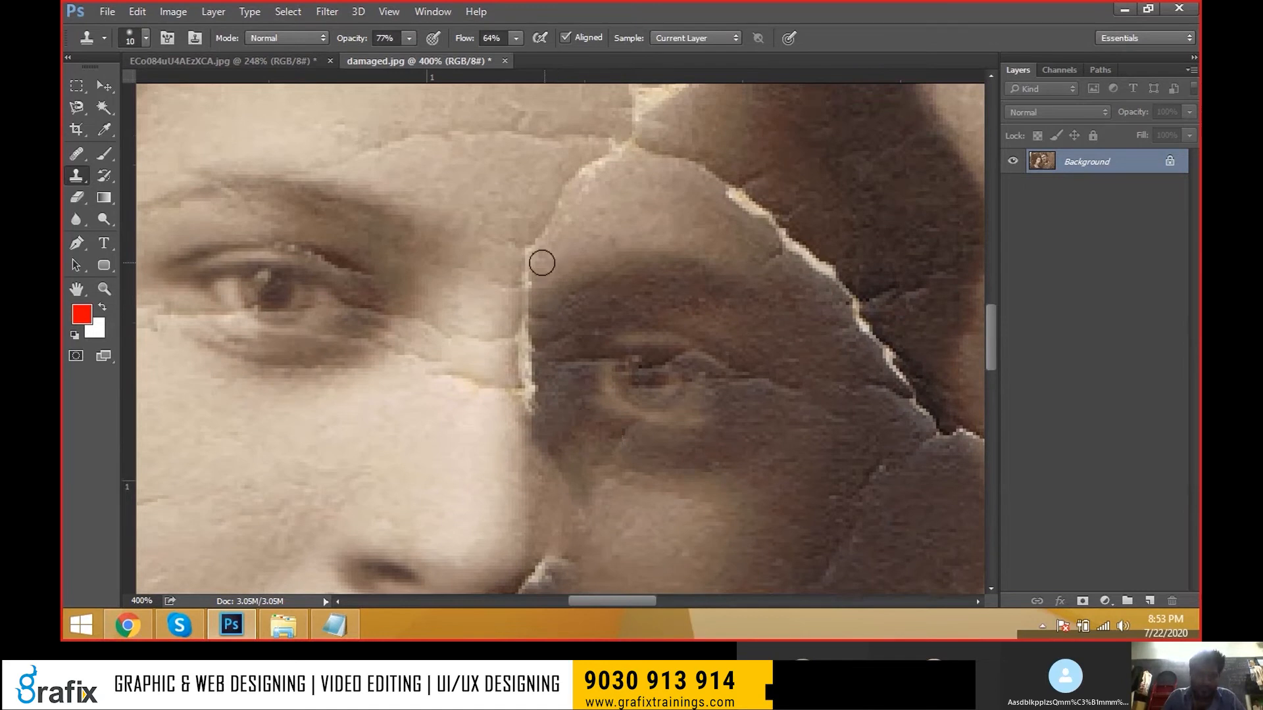
left_click_drag(525, 259, 539, 243)
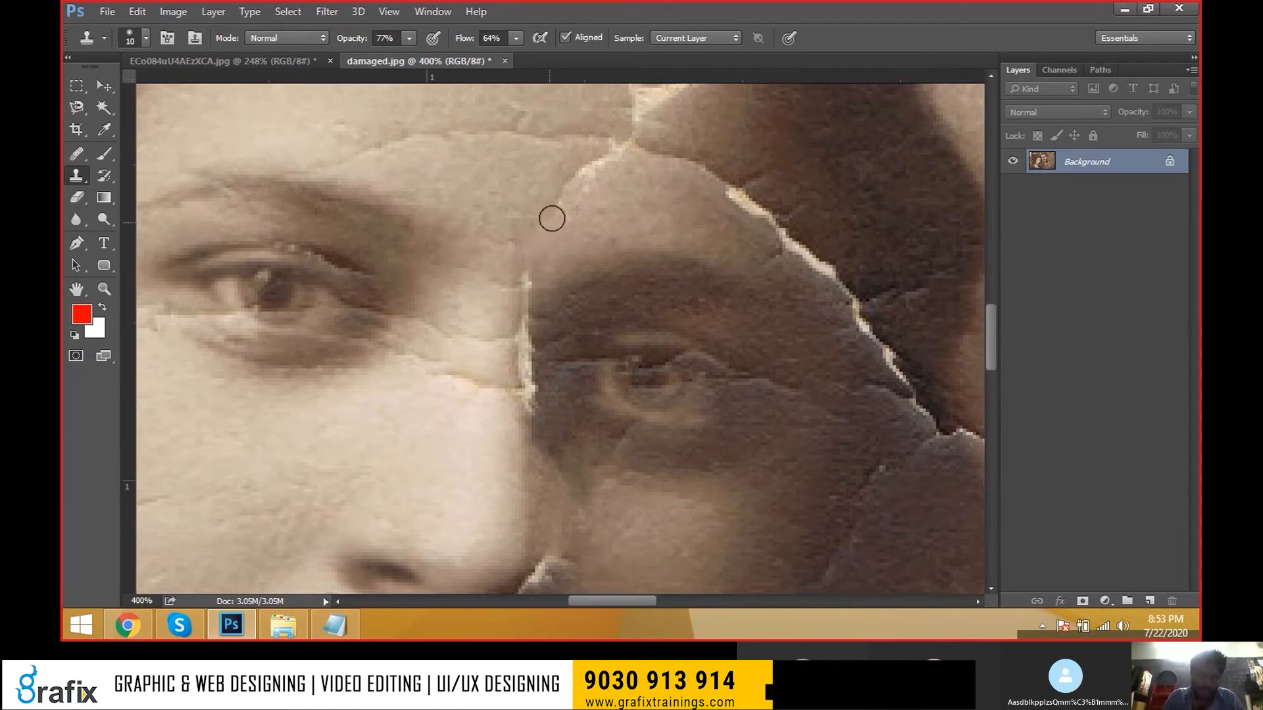
left_click(518, 255, "alt")
left_click_drag(524, 279, 523, 296)
left_click(528, 269, "alt")
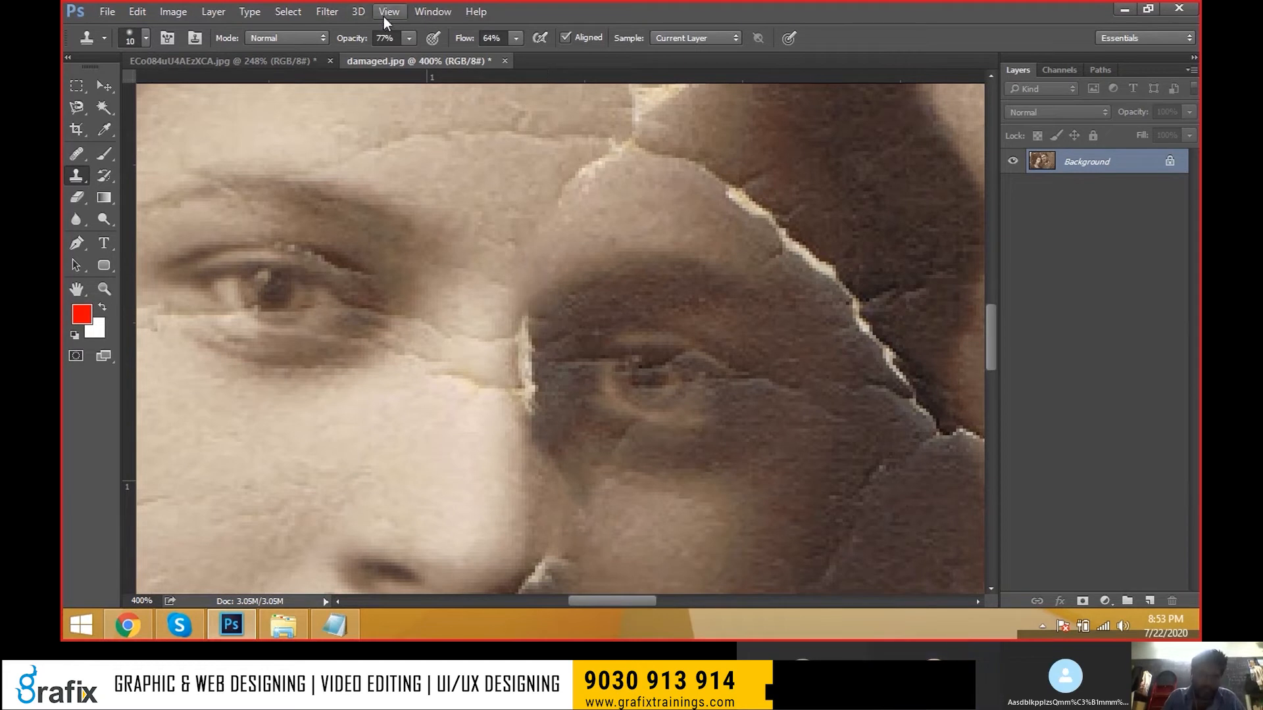
- Set the Clone Stamp to 81% opacity and 82% flow and clone shaded skin over the remaining white crack beside the nose bridge
left_click(408, 38)
left_click_drag(514, 41, 531, 57)
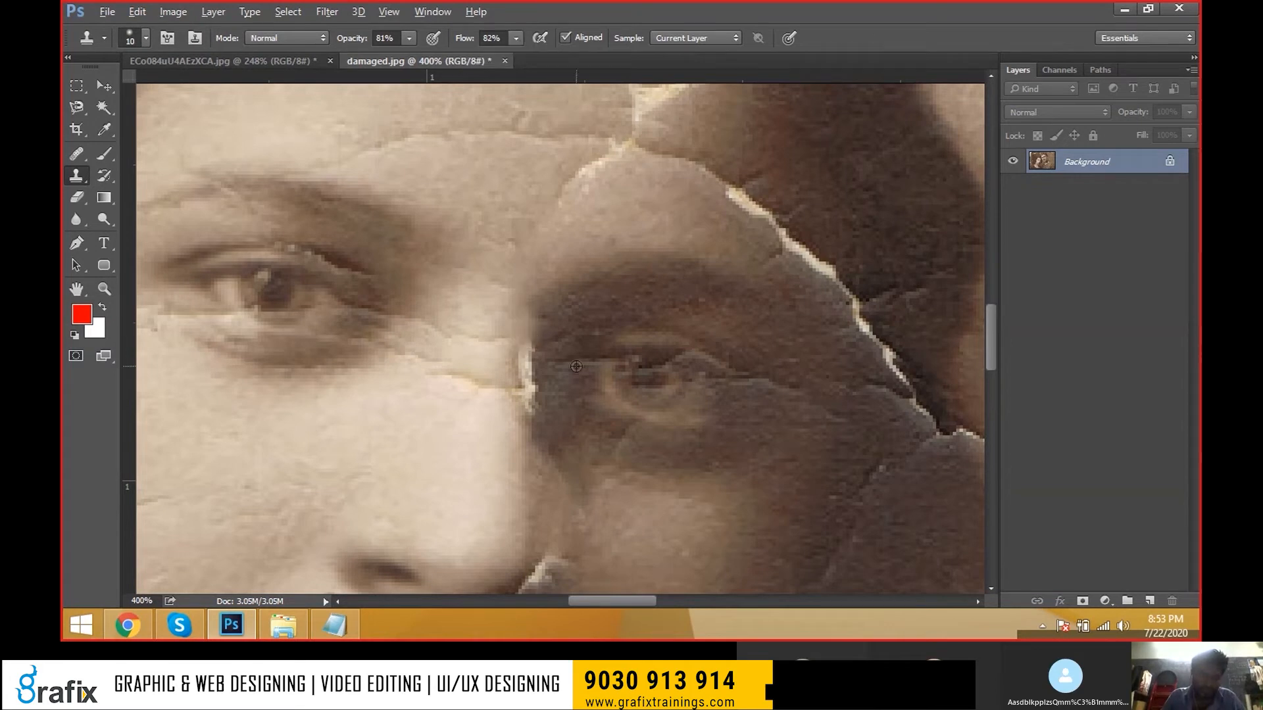
mouse_move(549, 299)
left_mouse_down()
mouse_move(536, 325)
mouse_move(538, 400)
left_mouse_up()
left_click(551, 383, "alt")
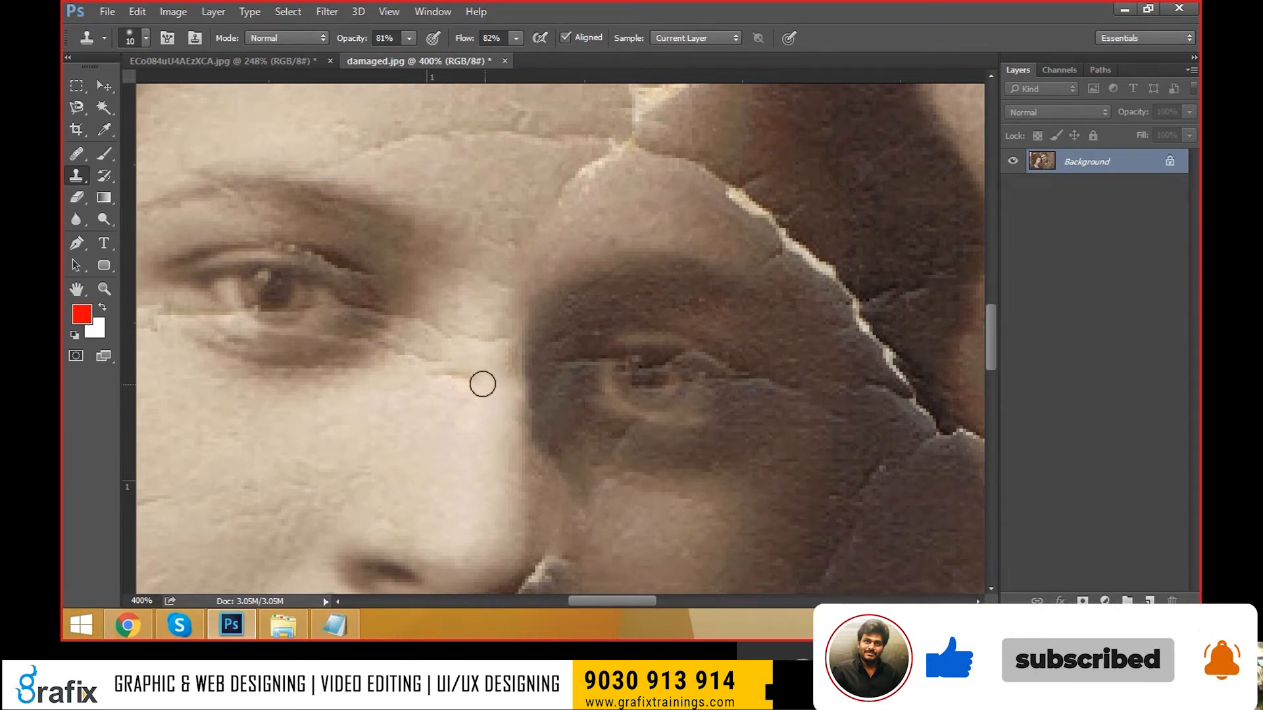
- Clone clean skin over the crease running across the nose bridge toward the inner corner of the woman's lit eye
left_click(501, 356, "alt")
left_click_drag(500, 339, 482, 340)
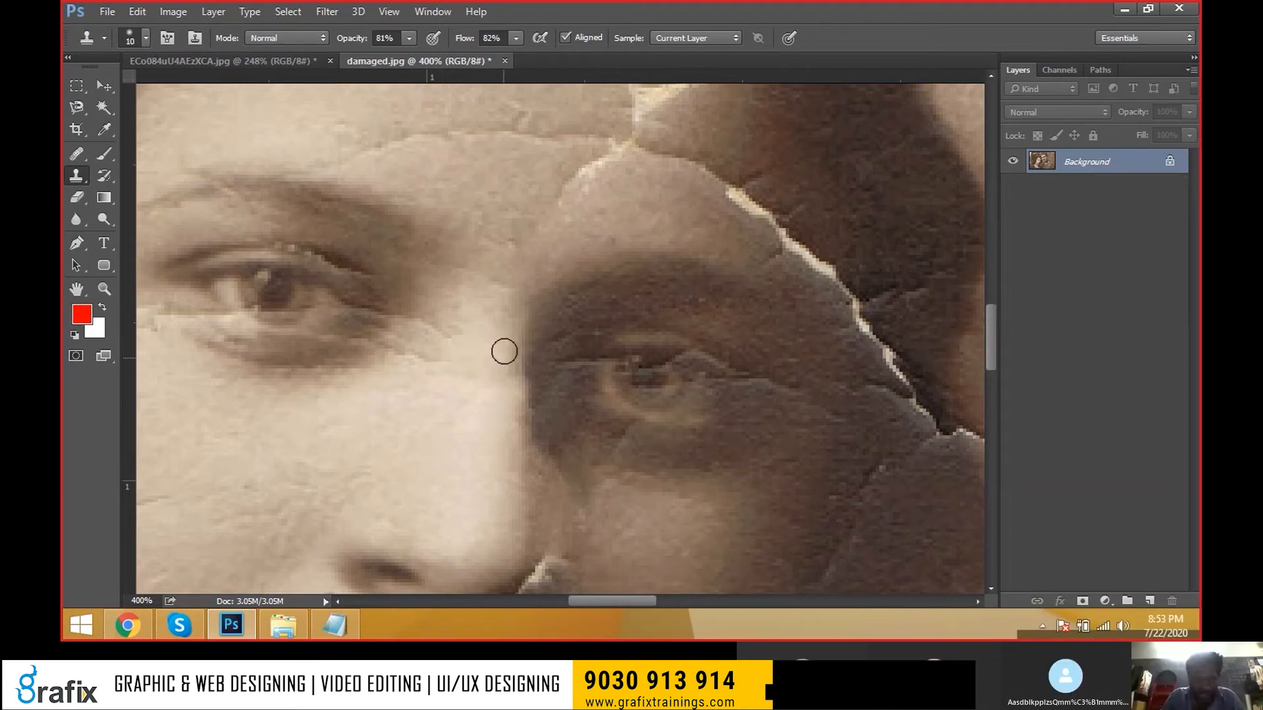
left_click(496, 311, "alt")
left_click_drag(502, 290, 468, 275)
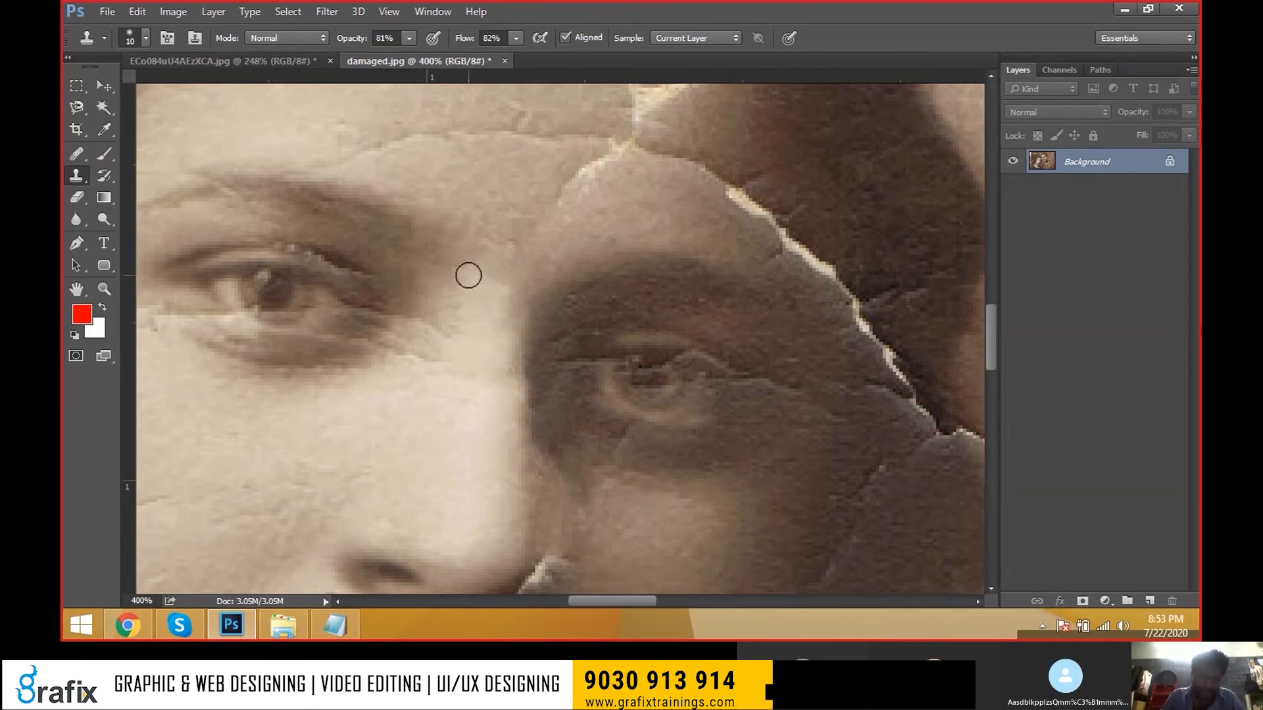
left_click_drag(592, 468, 741, 443)
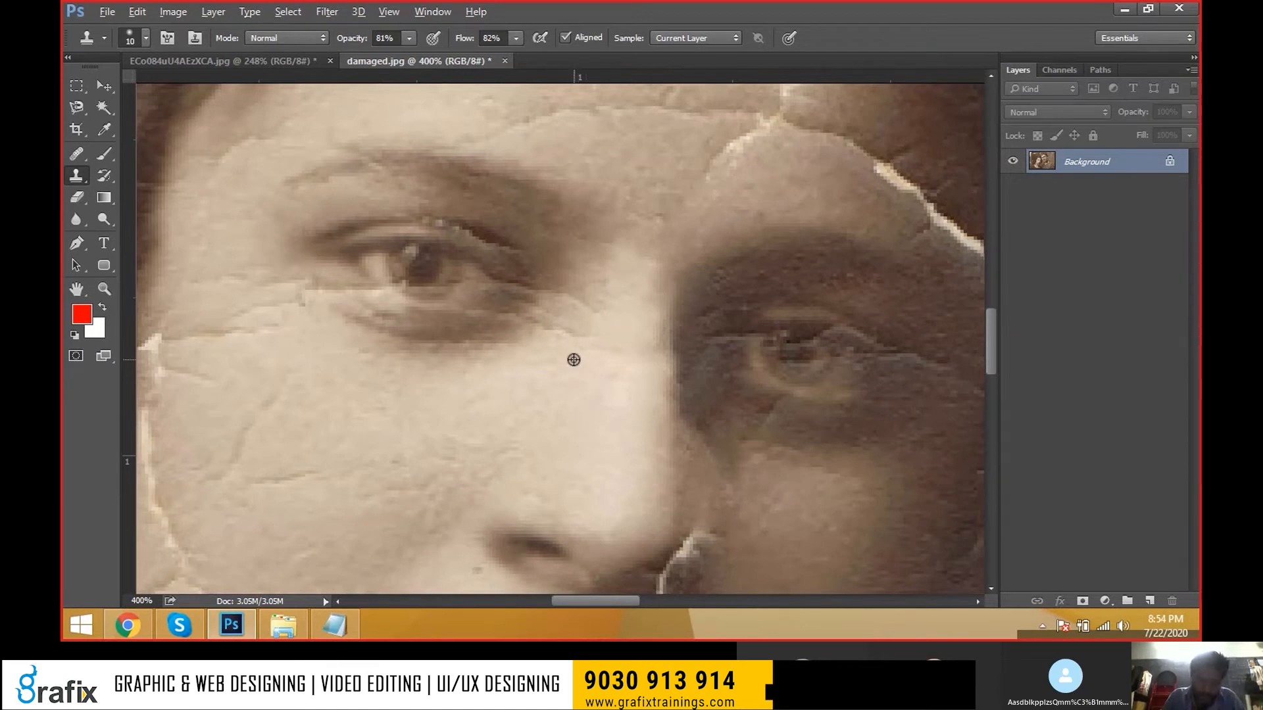
left_click(574, 360, "alt")
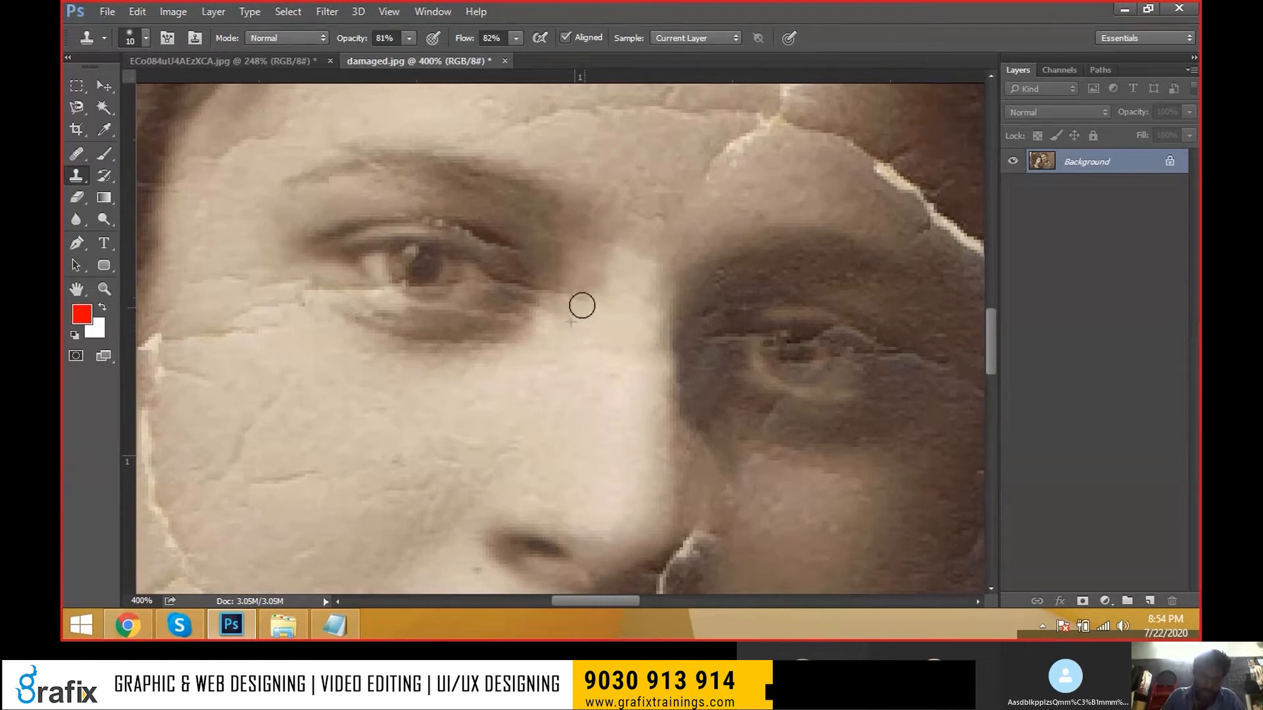
- Sample the shaded skin above the woman's jaw and clone it over the white spot on the jawline crack
right_click(579, 304)
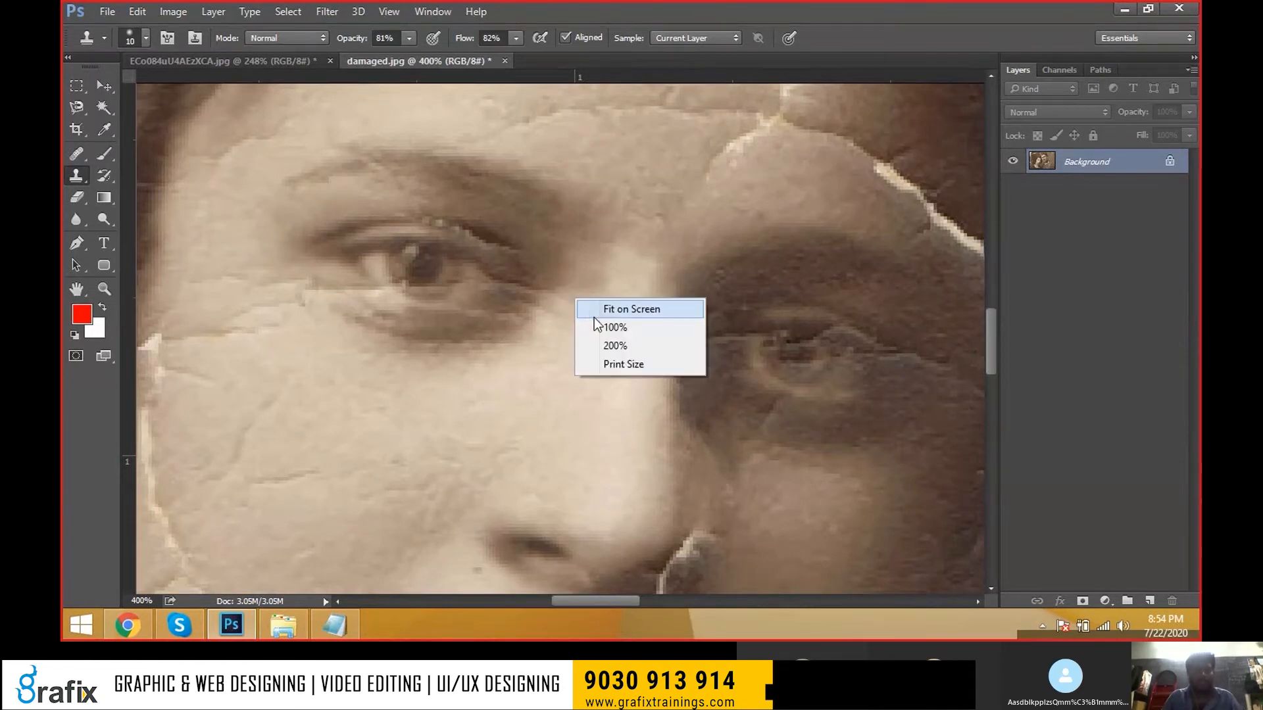
left_click(611, 309)
scroll(540, 356, "up", 2)
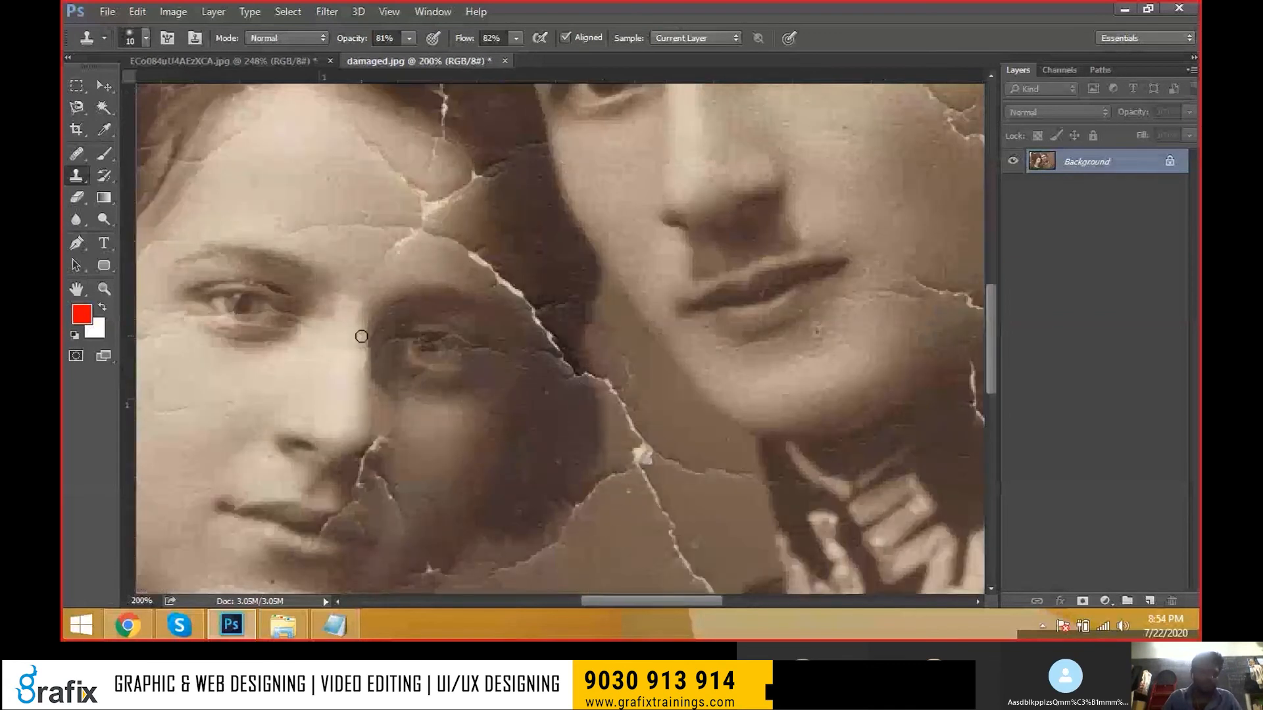
left_click_drag(400, 485, 391, 349)
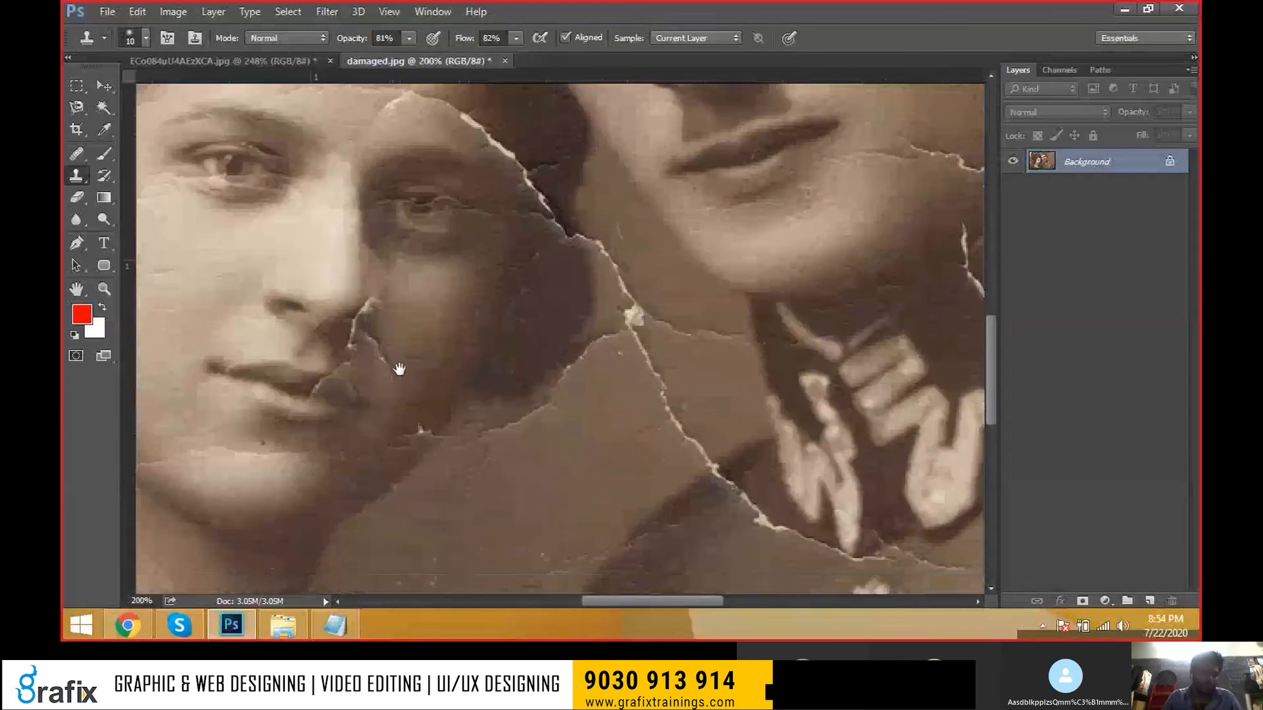
scroll(451, 386, "up", 1)
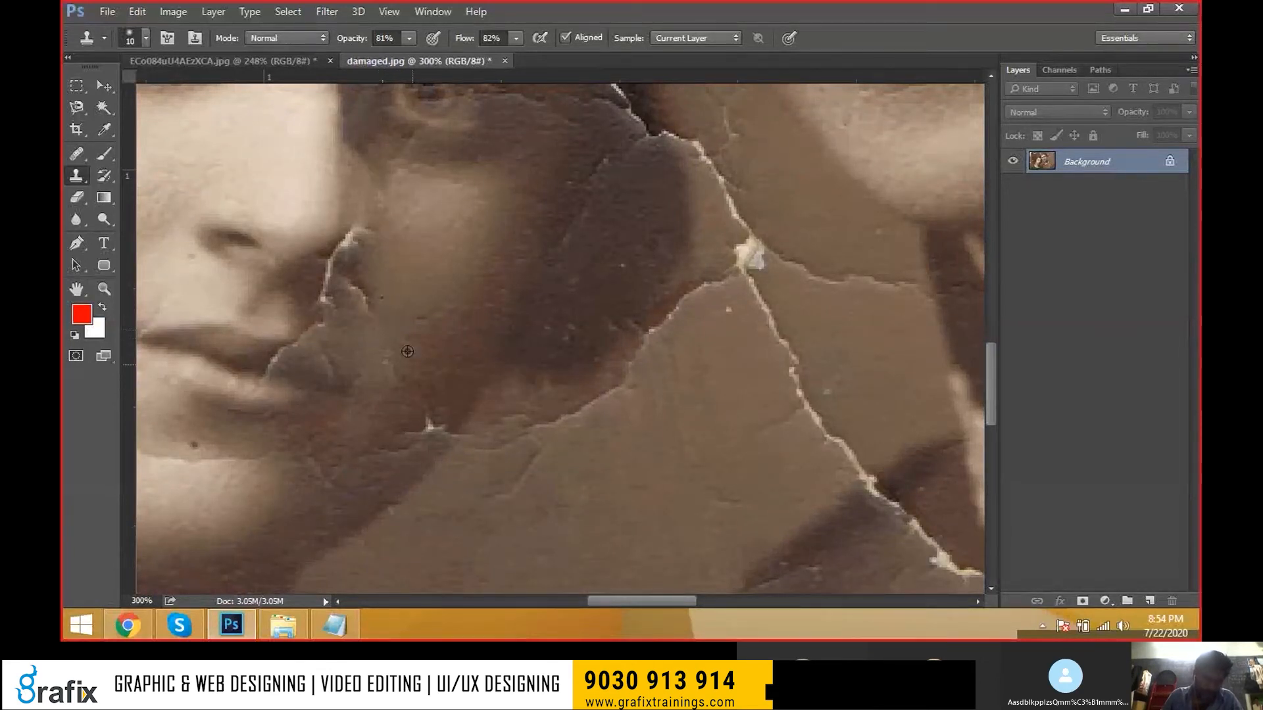
left_click(393, 400, "alt")
left_click(429, 404)
left_click_drag(426, 400, 431, 417)
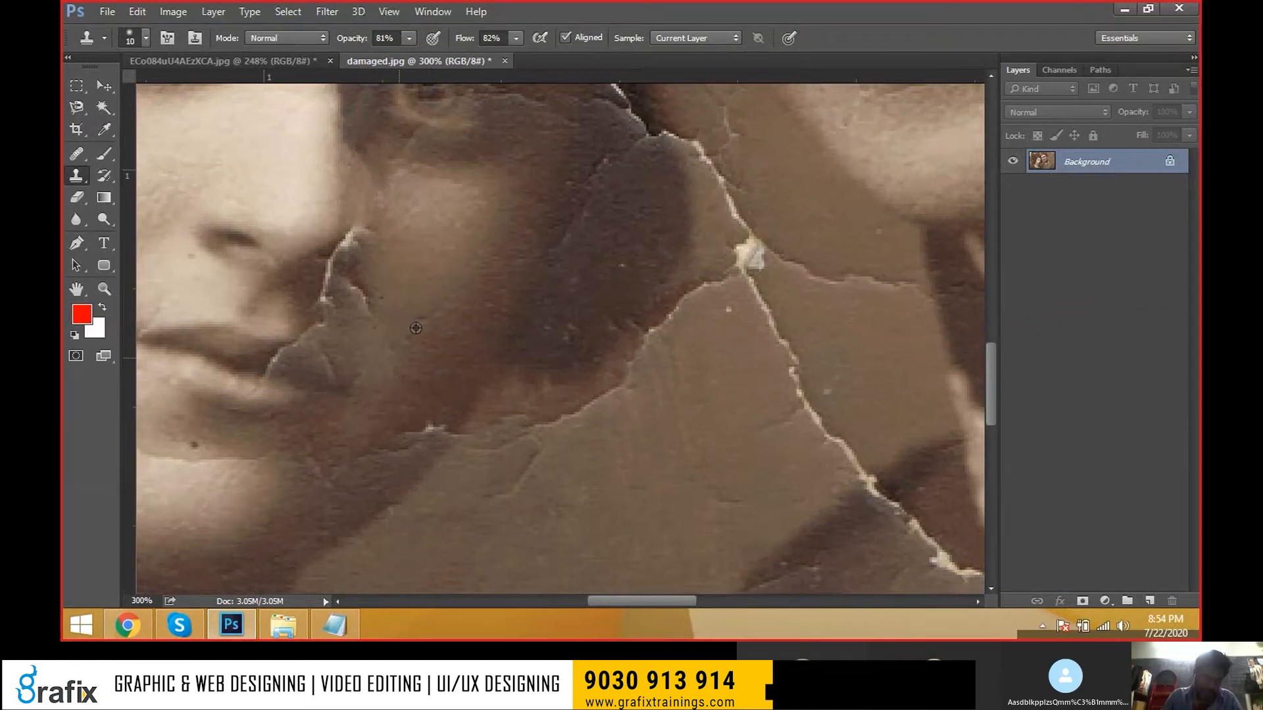
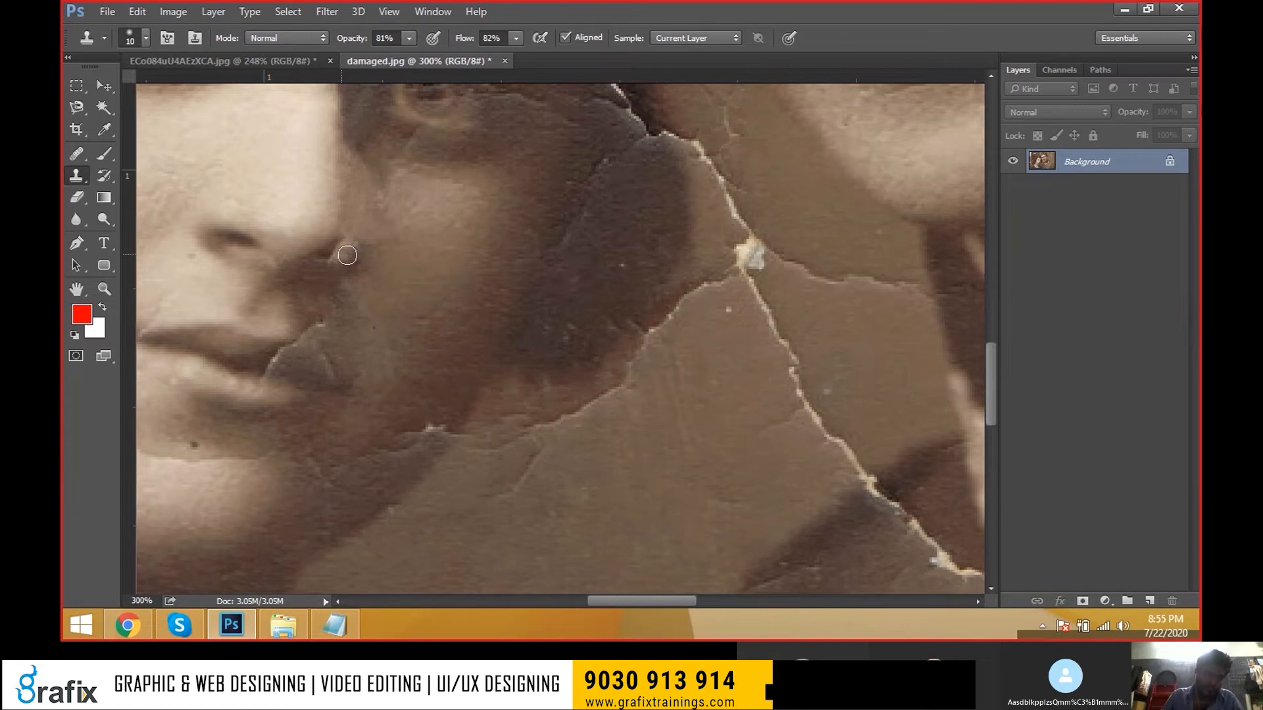
- Clone over the crack beside the woman's nostril and blend its remaining end with the Healing Brush, sampling the skin just below
left_click_drag(338, 254, 330, 269)
key("j")
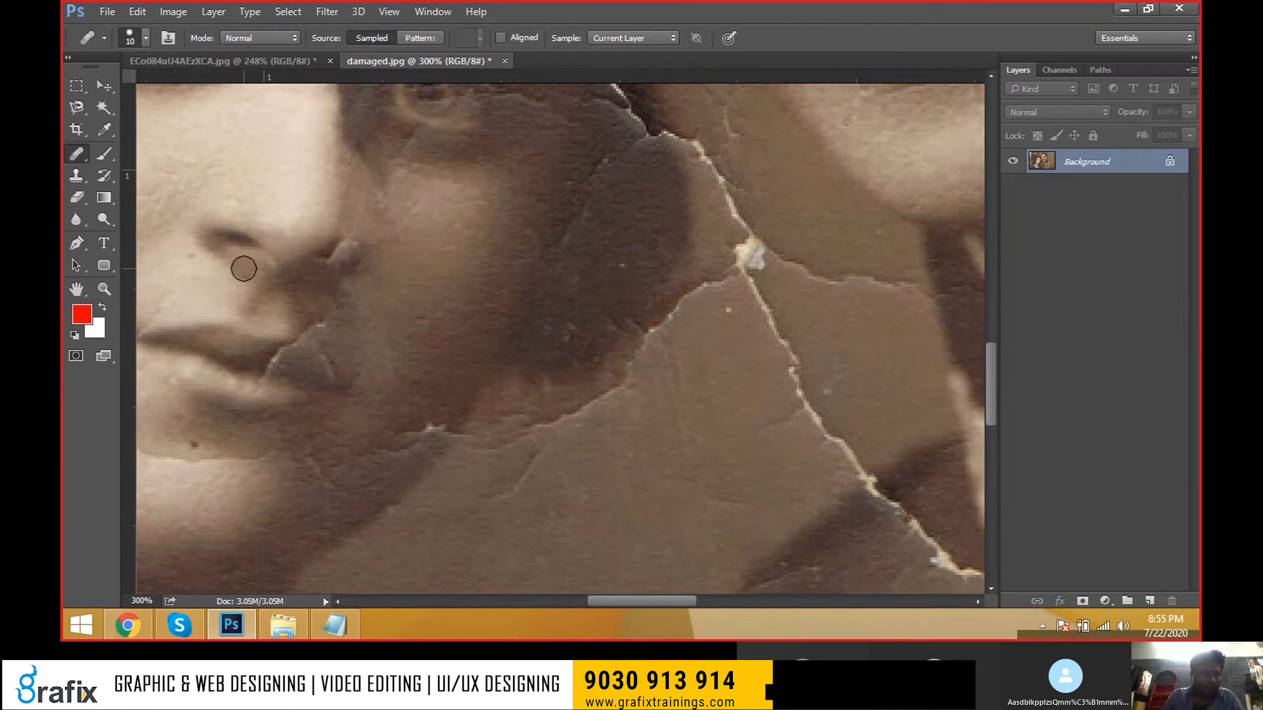
left_click(323, 285, "alt")
left_click_drag(342, 256, 340, 261)
- Return to the Clone Stamp tool and examine the retouched areas of the woman's face at several magnifications
key("s")
scroll(343, 261, "down", 1)
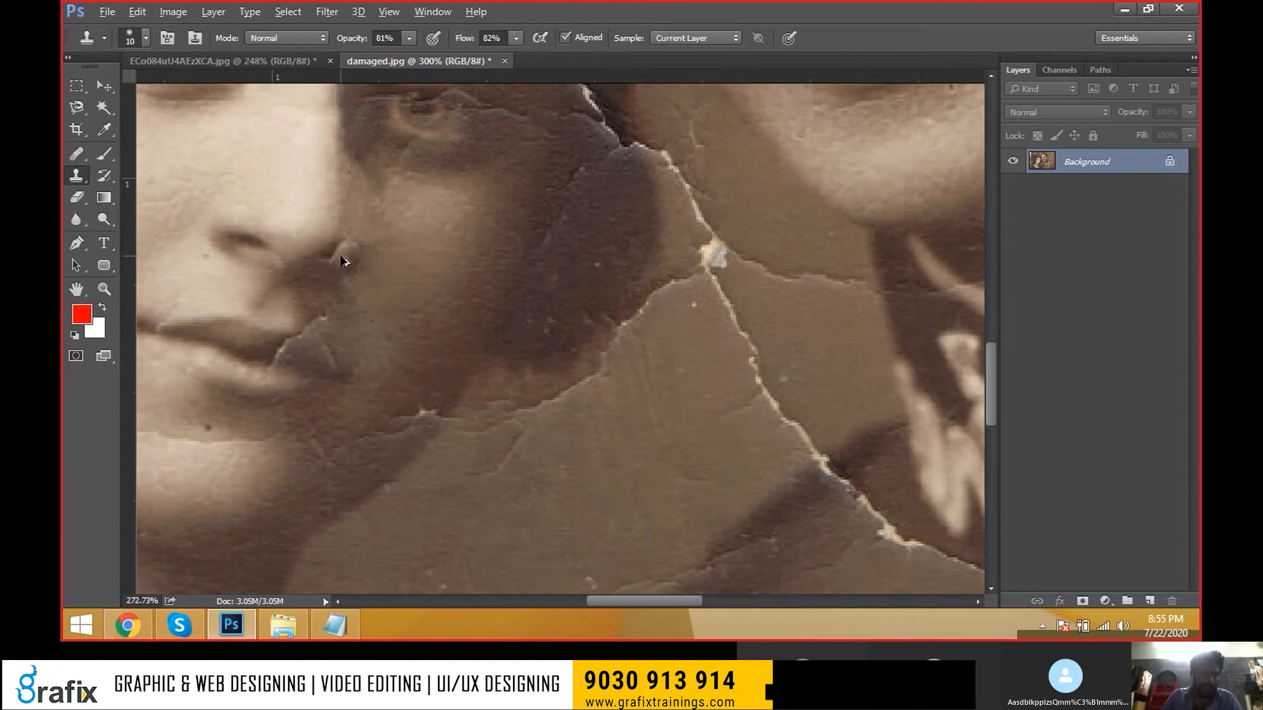
scroll(343, 261, "down", 2)
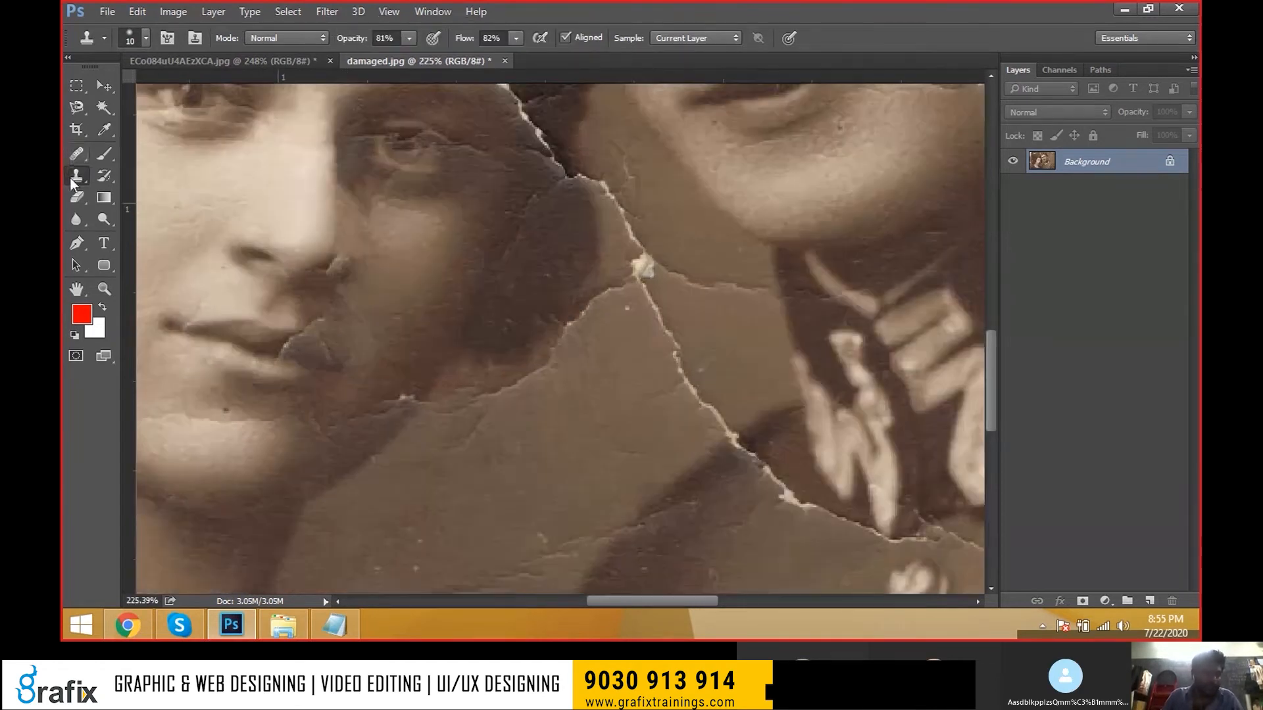
left_click_drag(76, 175, 130, 183)
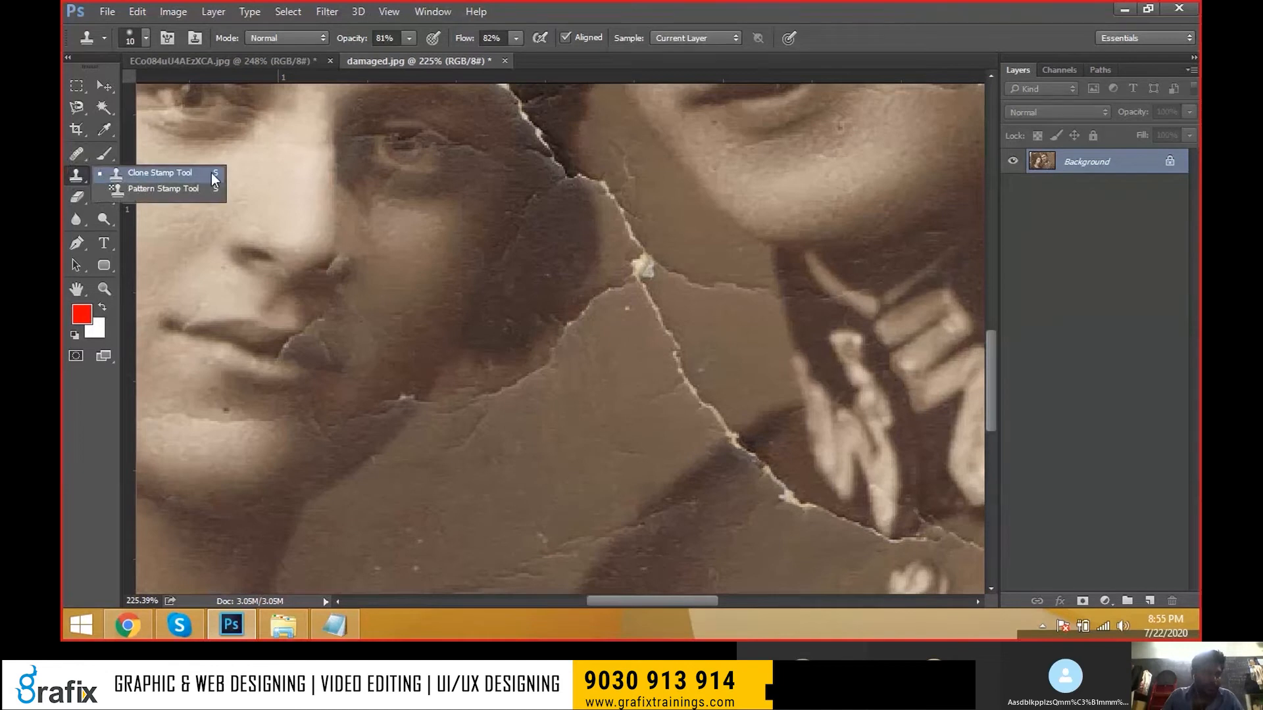
left_click(170, 172)
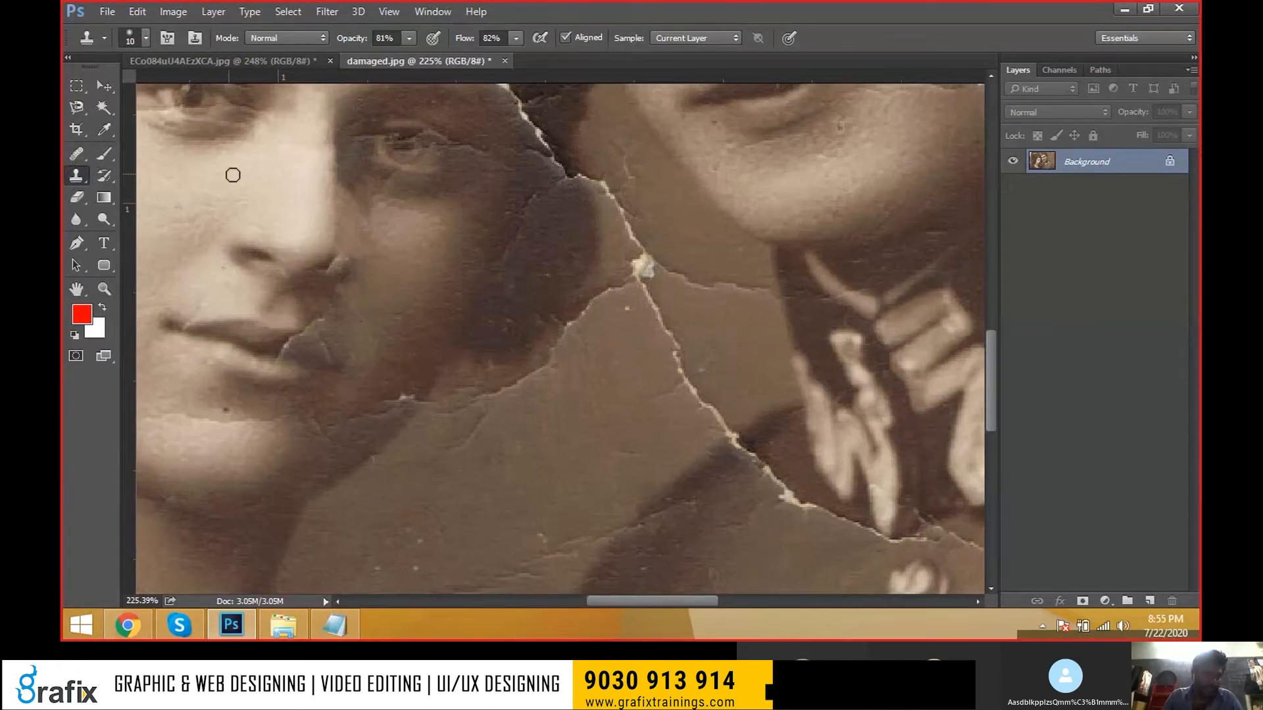
scroll(372, 339, "up", 3)
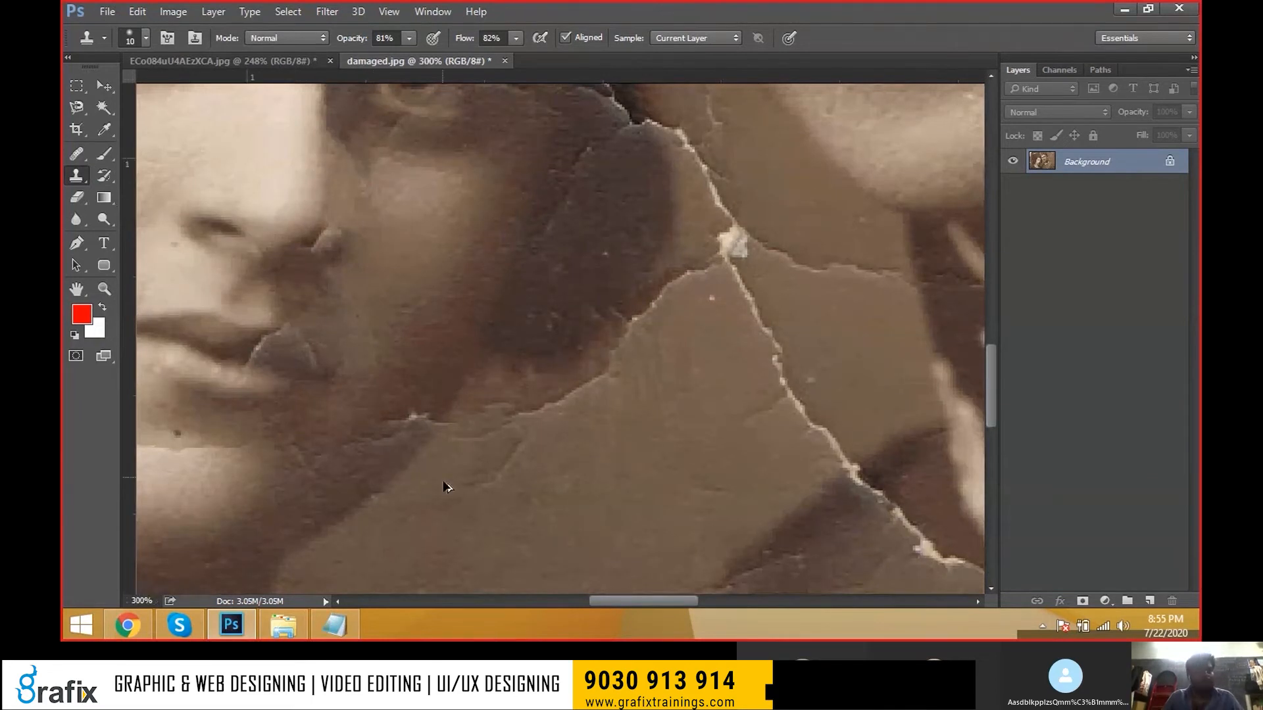
scroll(444, 487, "down", 5)
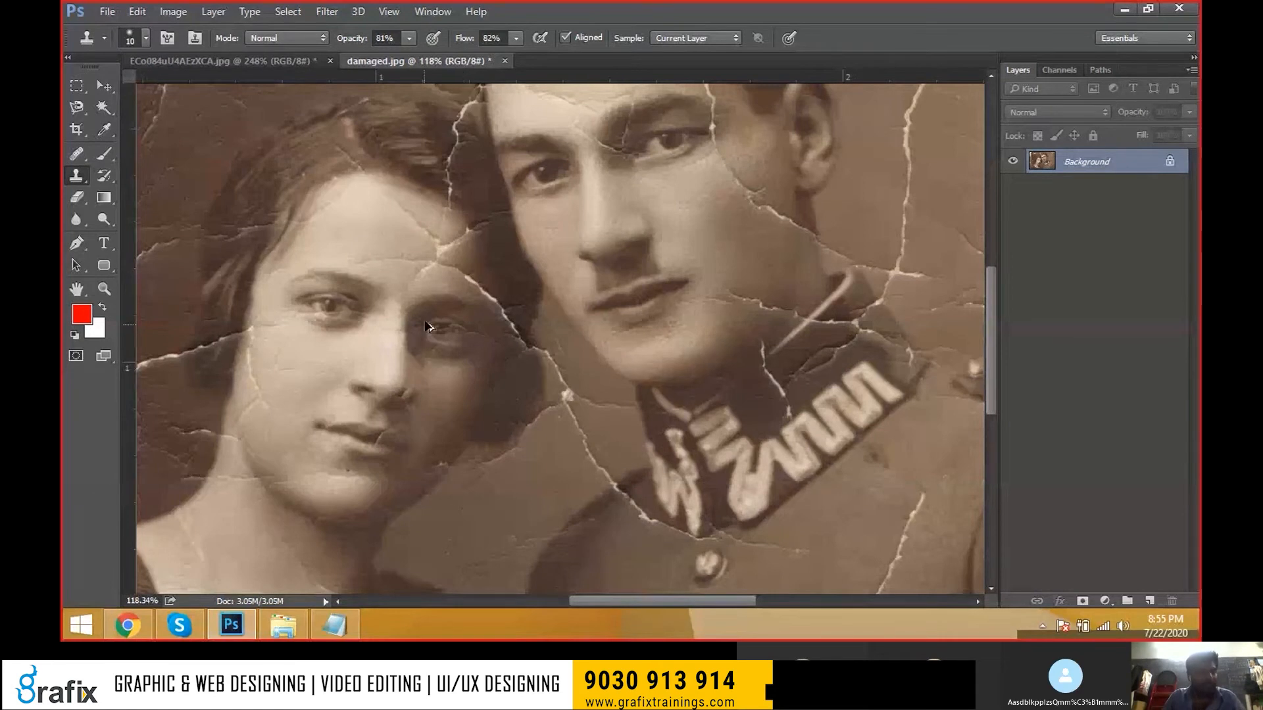
scroll(422, 336, "up", 2)
left_click_drag(415, 417, 492, 406)
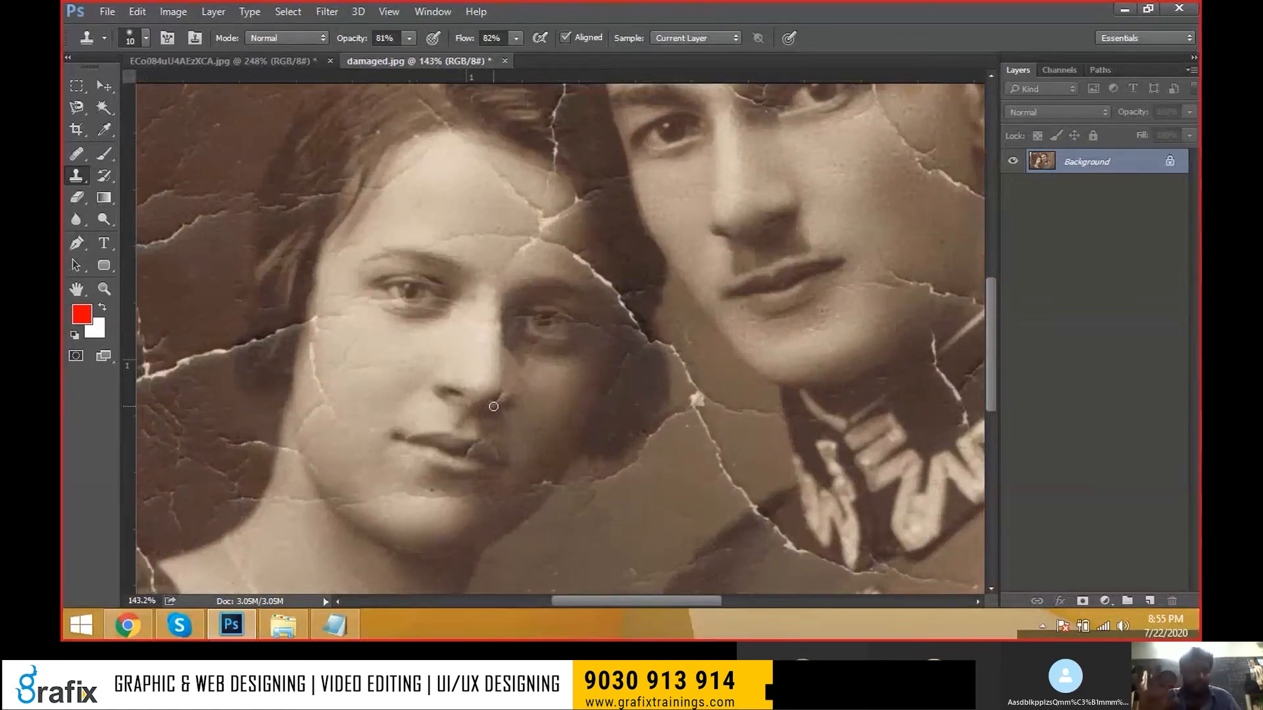
- Switch to the Patch tool and patch the short horizontal crease on the woman's lit cheek with clean skin
left_click(85, 157)
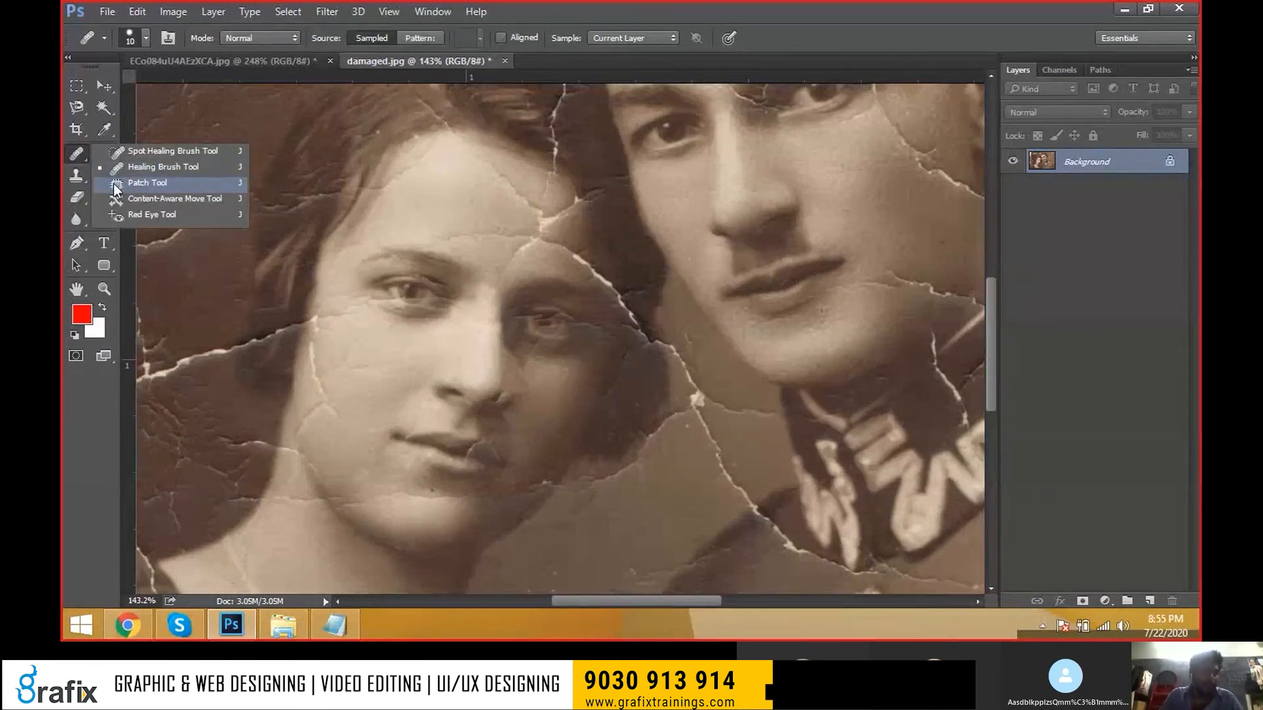
left_click(113, 184)
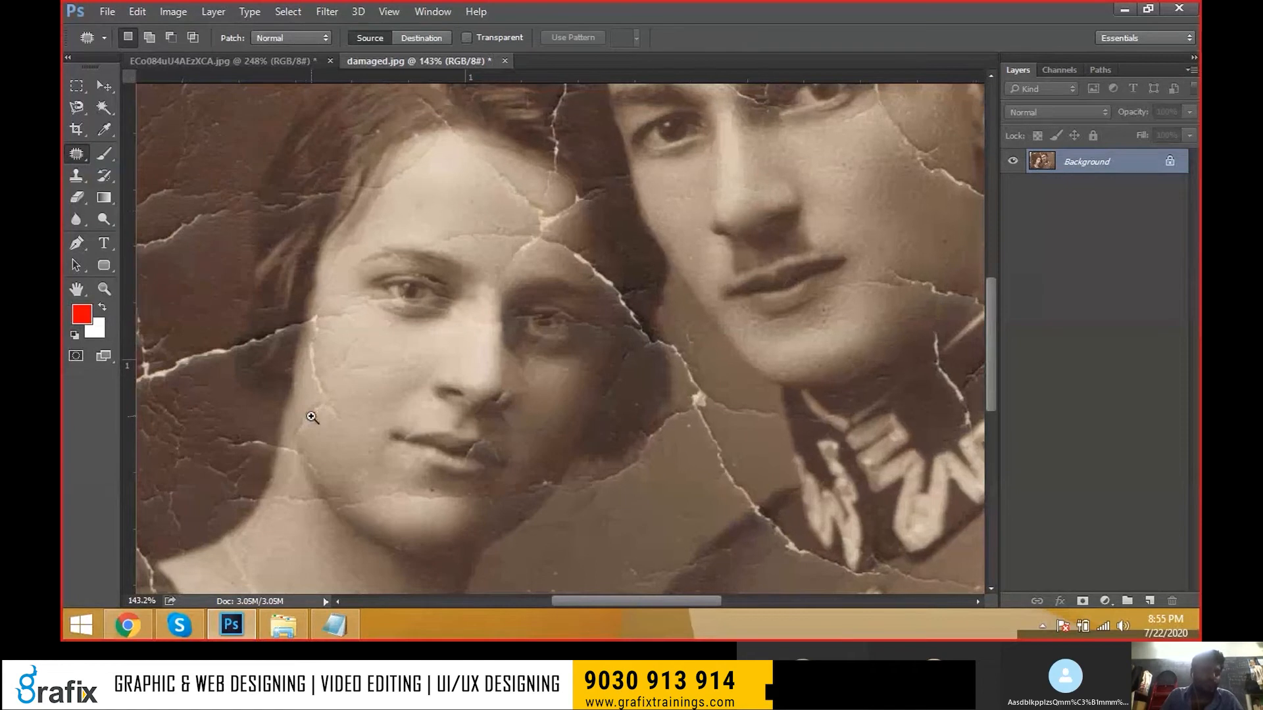
left_click(311, 416, "ctrl")
left_click(347, 343, "ctrl")
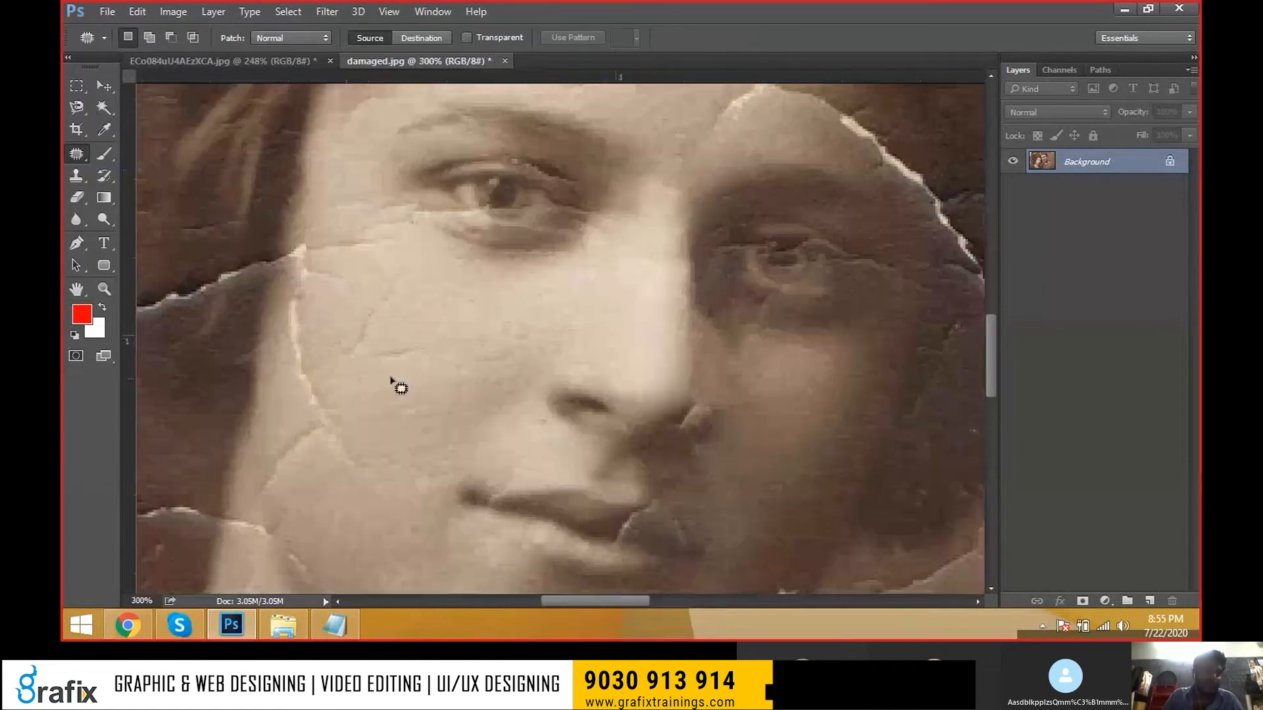
mouse_move(365, 352)
left_mouse_down()
mouse_move(454, 351)
mouse_move(402, 372)
left_mouse_up()
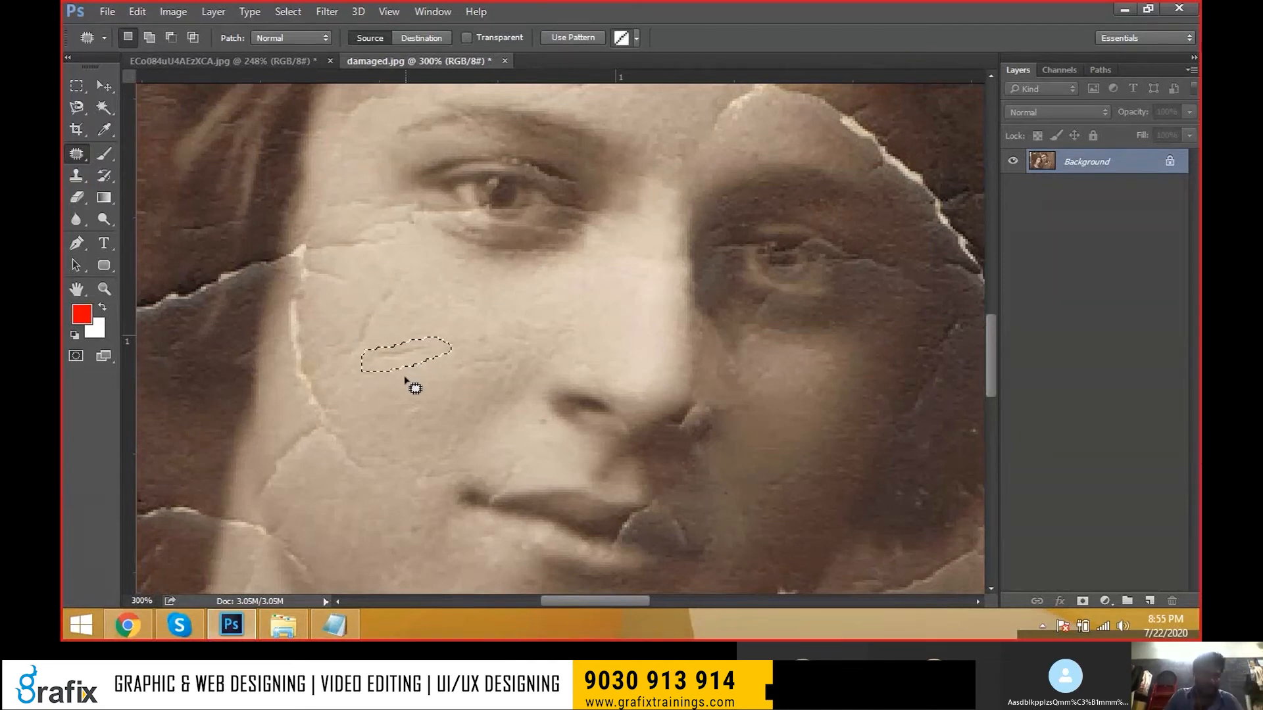
- Patch the diagonal crease and the long pale crack along the outer edge of the woman's lit cheek with nearby clean skin
mouse_move(377, 338)
left_mouse_down()
mouse_move(343, 363)
mouse_move(330, 348)
mouse_move(364, 300)
mouse_move(399, 285)
mouse_move(388, 332)
left_mouse_up()
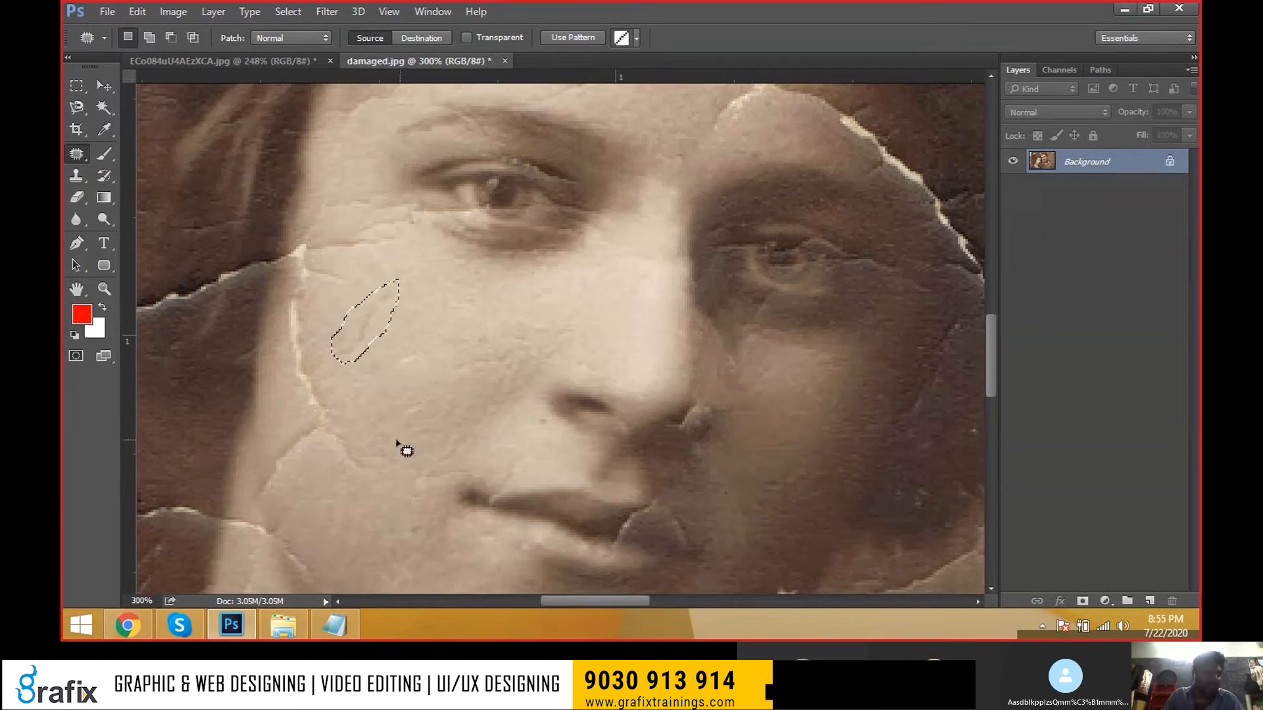
mouse_move(371, 455)
left_mouse_down()
mouse_move(333, 465)
mouse_move(285, 321)
mouse_move(370, 454)
left_mouse_up()
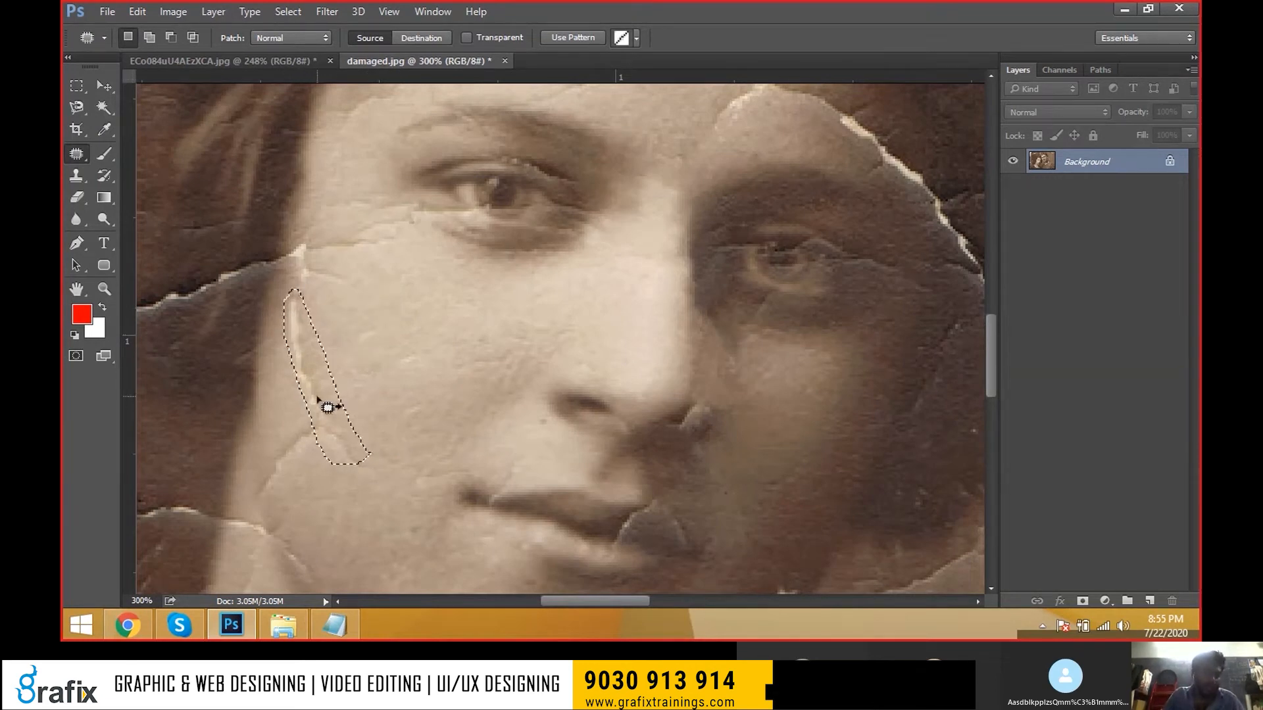
left_click_drag(317, 398, 359, 385)
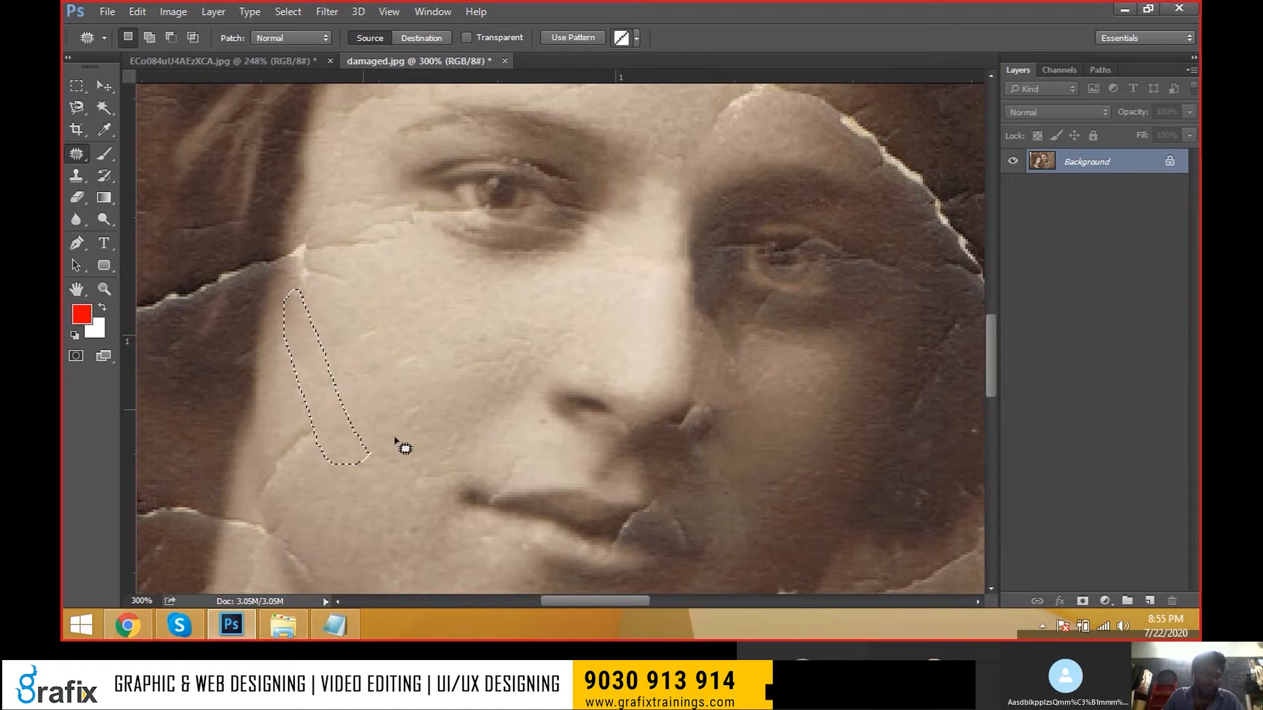
key("ctrl+d")
- Patch the curved crack on the woman's lower cheek, just above the jaw, and deselect the area
mouse_move(279, 456)
left_mouse_down()
mouse_move(305, 417)
mouse_move(327, 438)
mouse_move(288, 475)
mouse_move(344, 498)
left_mouse_up()
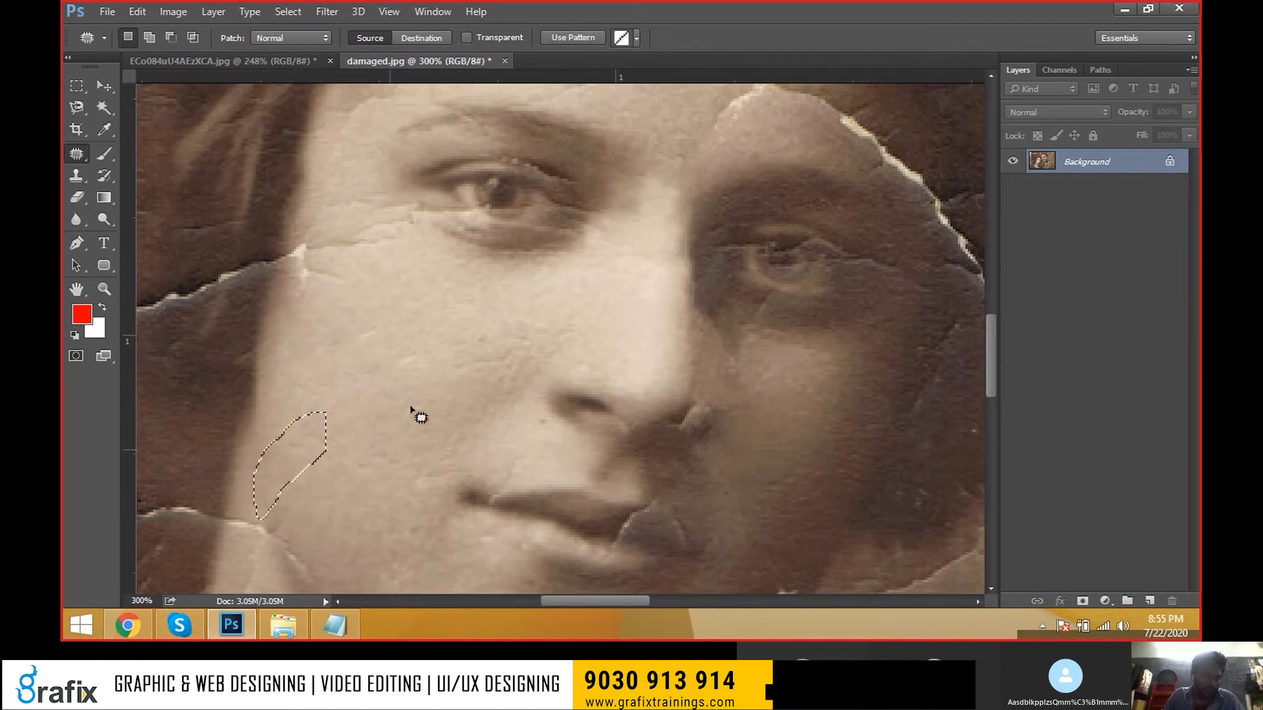
key("d")
key("ctrl+d")
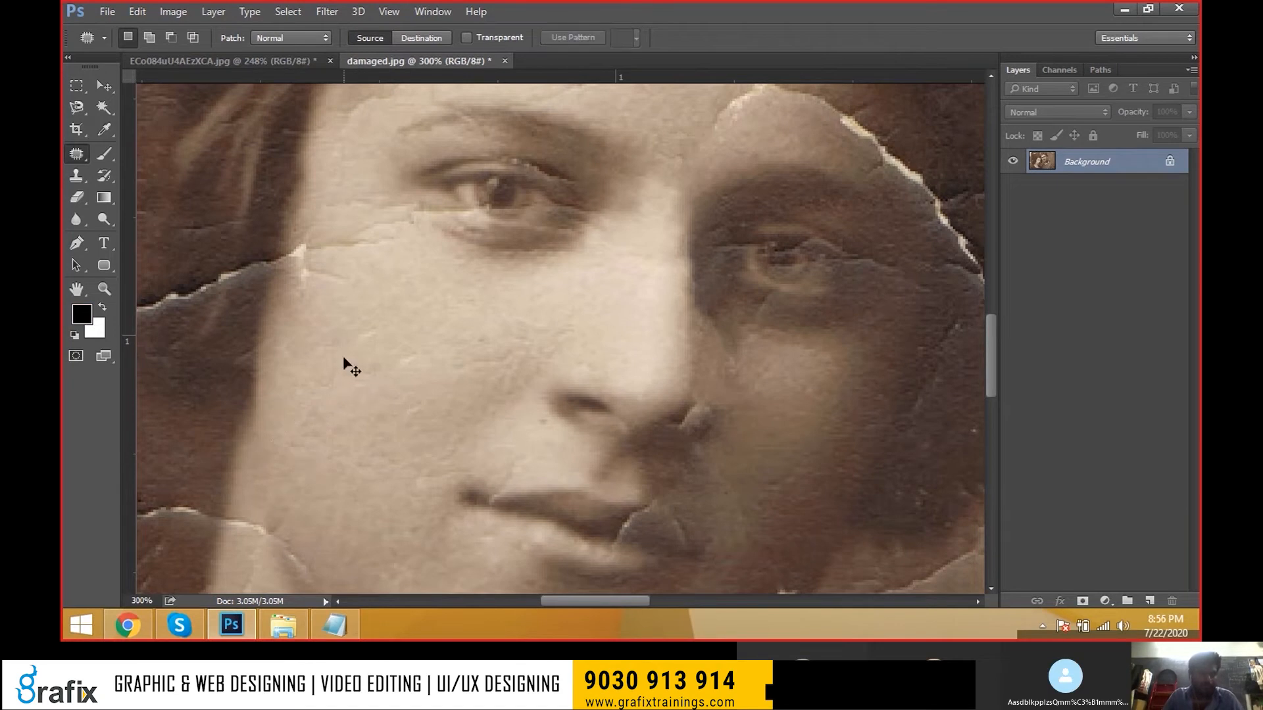
- Patch the crack from the edge of the woman's face toward her lit eye and the remaining cheek creases with clean skin
left_click_drag(323, 319, 332, 407)
mouse_move(317, 329)
left_mouse_down()
mouse_move(393, 322)
mouse_move(400, 379)
mouse_move(343, 400)
mouse_move(351, 430)
left_mouse_up()
key("ctrl+d")
mouse_move(370, 376)
left_mouse_down()
mouse_move(318, 455)
mouse_move(272, 388)
mouse_move(322, 359)
left_mouse_up()
left_click_drag(385, 395, 388, 400)
mouse_move(335, 436)
left_mouse_down()
mouse_move(341, 336)
mouse_move(361, 369)
mouse_move(340, 320)
mouse_move(371, 352)
left_mouse_up()
key("ctrl+d")
mouse_move(360, 418)
left_mouse_down()
mouse_move(326, 396)
mouse_move(367, 389)
left_mouse_up()
left_click_drag(341, 458, 346, 366)
key("ctrl+d")
mouse_move(414, 354)
left_mouse_down()
mouse_move(373, 334)
mouse_move(406, 326)
mouse_move(327, 389)
mouse_move(398, 370)
mouse_move(401, 398)
mouse_move(363, 417)
mouse_move(419, 389)
mouse_move(384, 403)
left_mouse_up()
key("ctrl+d")
key("ctrl+d")
left_click_drag(388, 394, 343, 428)
key("ctrl+d")
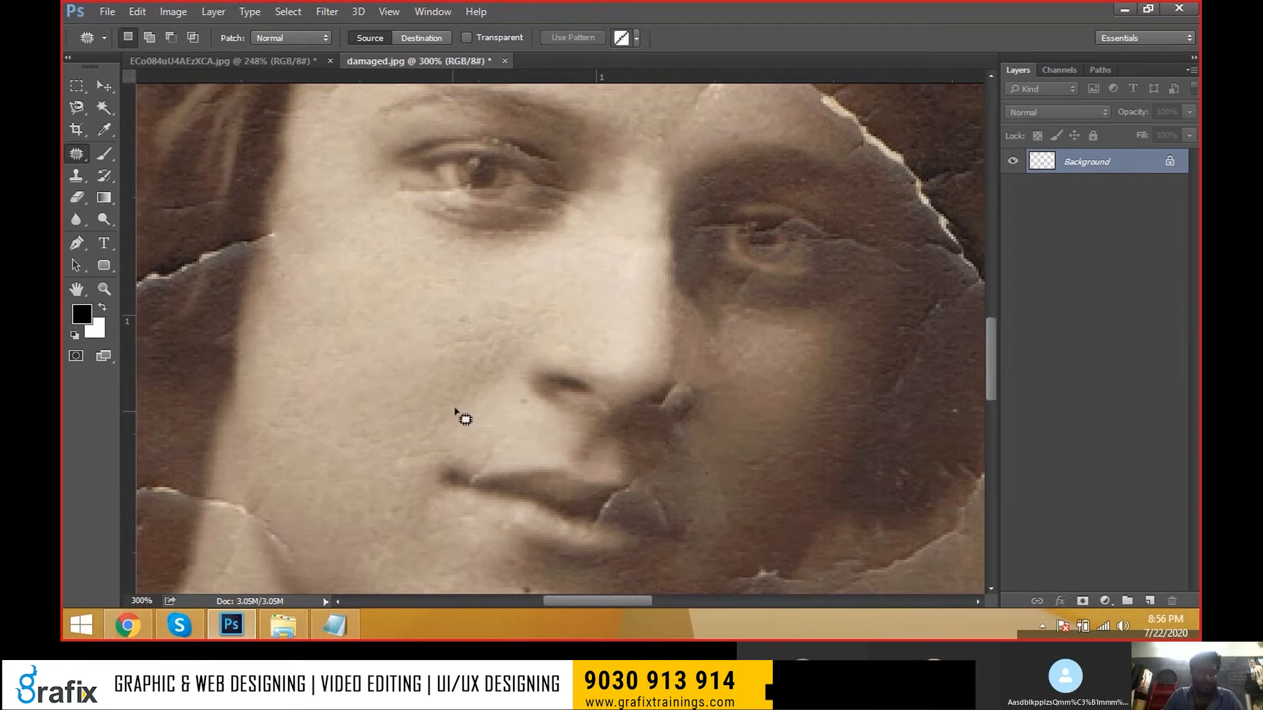
- Try to patch the wide tan cracks in the background along the photo's upper edge
scroll(357, 366, "down", 3)
left_click_drag(516, 274, 339, 322)
scroll(339, 322, "down", 5)
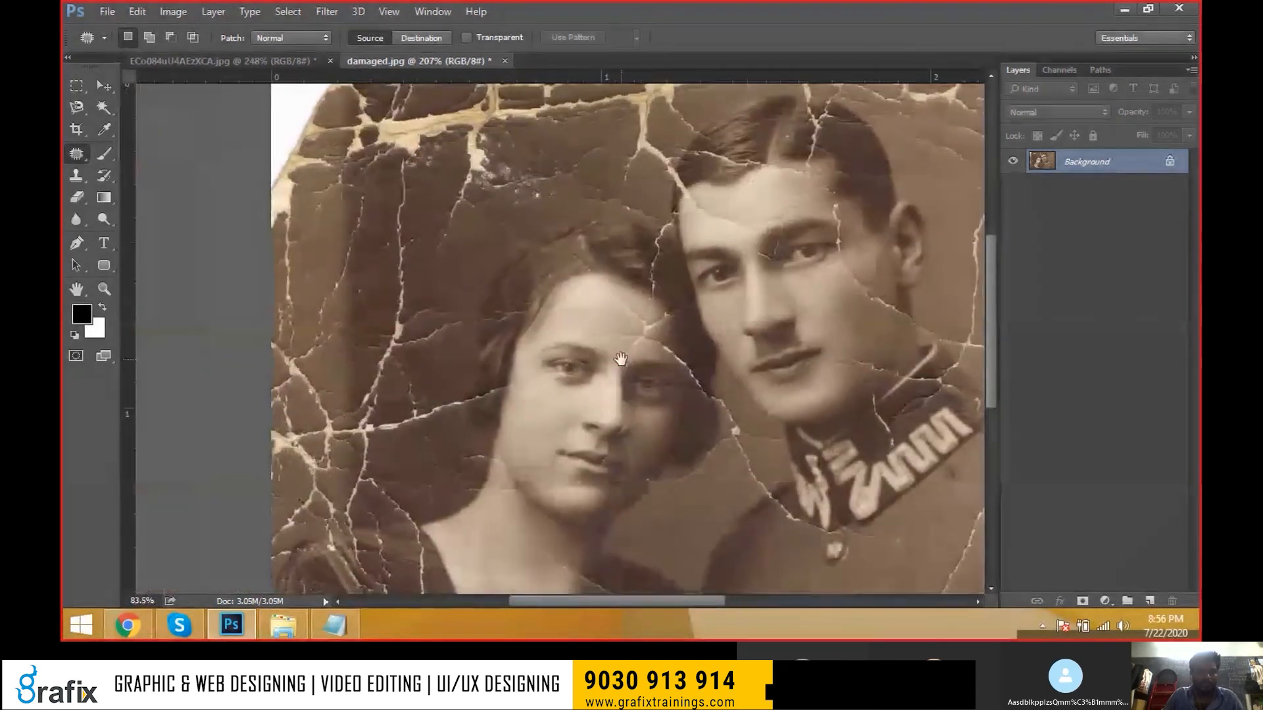
mouse_move(451, 174)
left_mouse_down()
mouse_move(409, 175)
mouse_move(409, 115)
mouse_move(459, 169)
mouse_move(444, 184)
mouse_move(462, 305)
left_mouse_up()
mouse_move(468, 134)
left_mouse_down()
mouse_move(461, 92)
mouse_move(469, 135)
left_mouse_up()
left_click_drag(621, 138, 558, 215)
key("ctrl+alt+z")
key("ctrl+alt+z")
left_click_drag(551, 169, 551, 161)
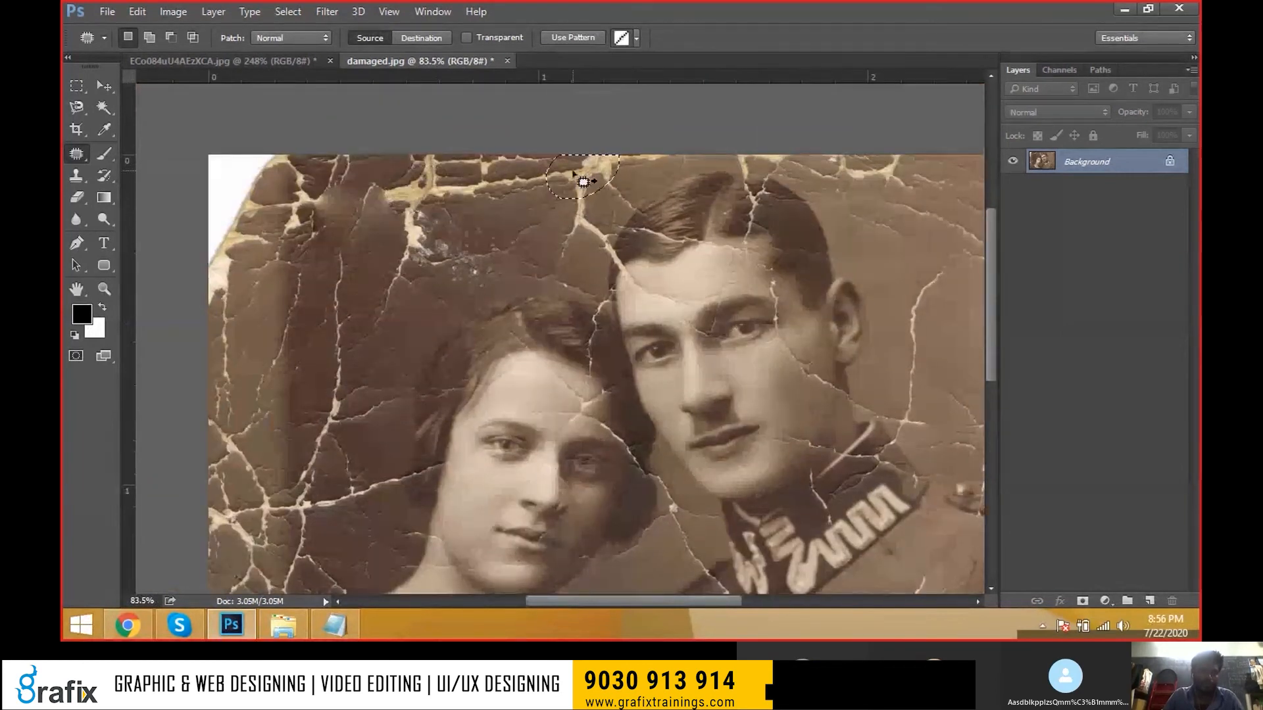
key("ctrl+d")
mouse_move(673, 171)
left_mouse_down()
mouse_move(613, 182)
mouse_move(679, 155)
mouse_move(587, 217)
left_mouse_up()
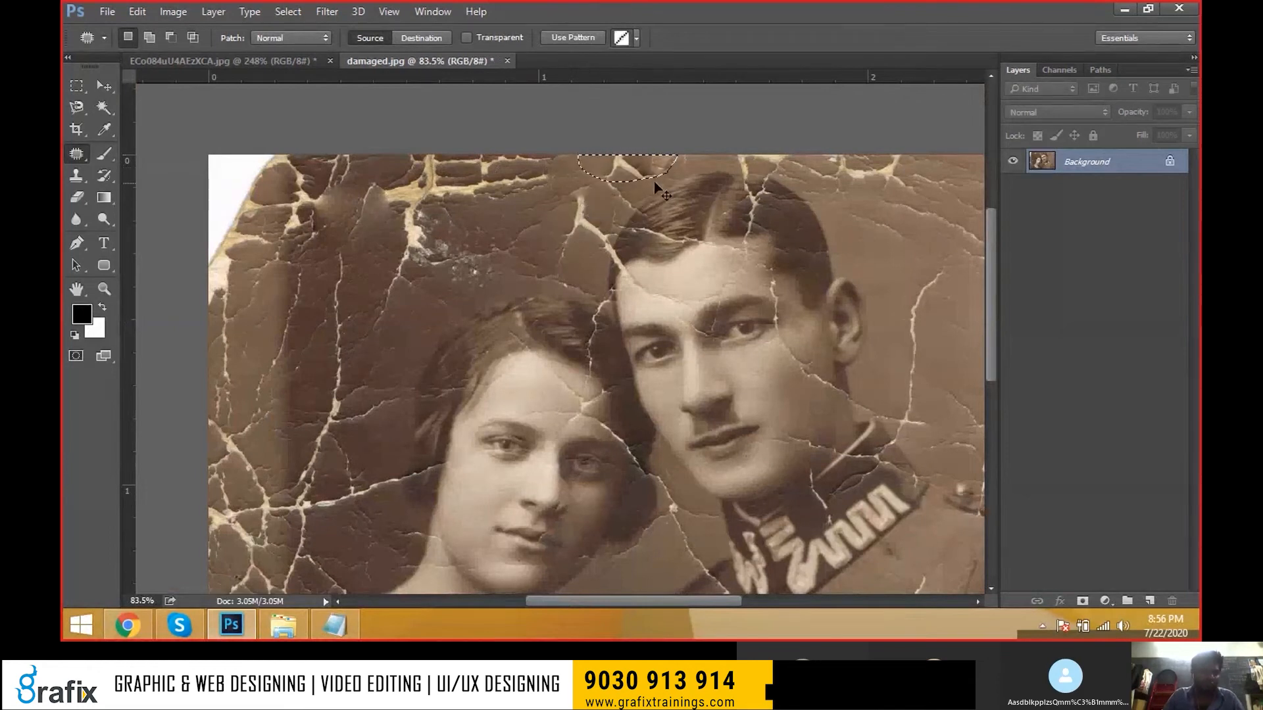
left_click_drag(505, 296, 511, 289)
key("ctrl+z")
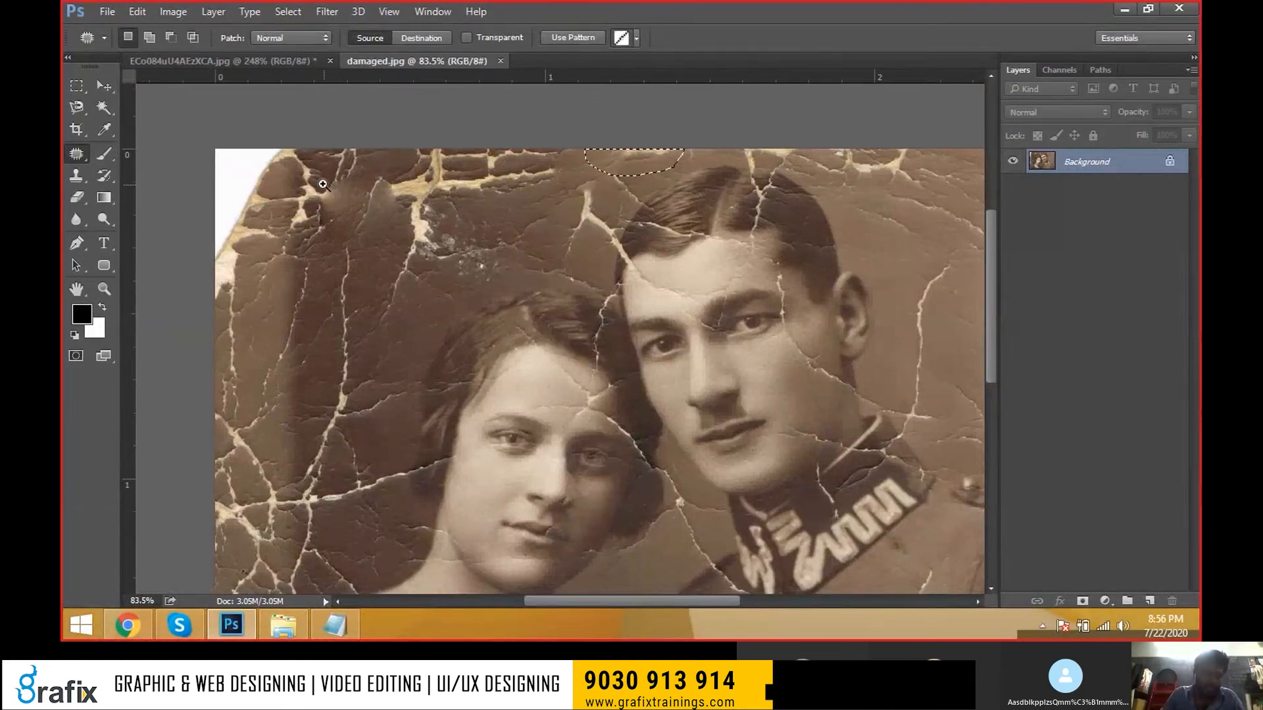
- Undo the patches made on the background cracks along the photo's upper edge
scroll(323, 186, "up", 1)
key("ctrl+alt+z")
key("ctrl+alt+z")
key("ctrl+alt+z")
key("ctrl+alt+z")
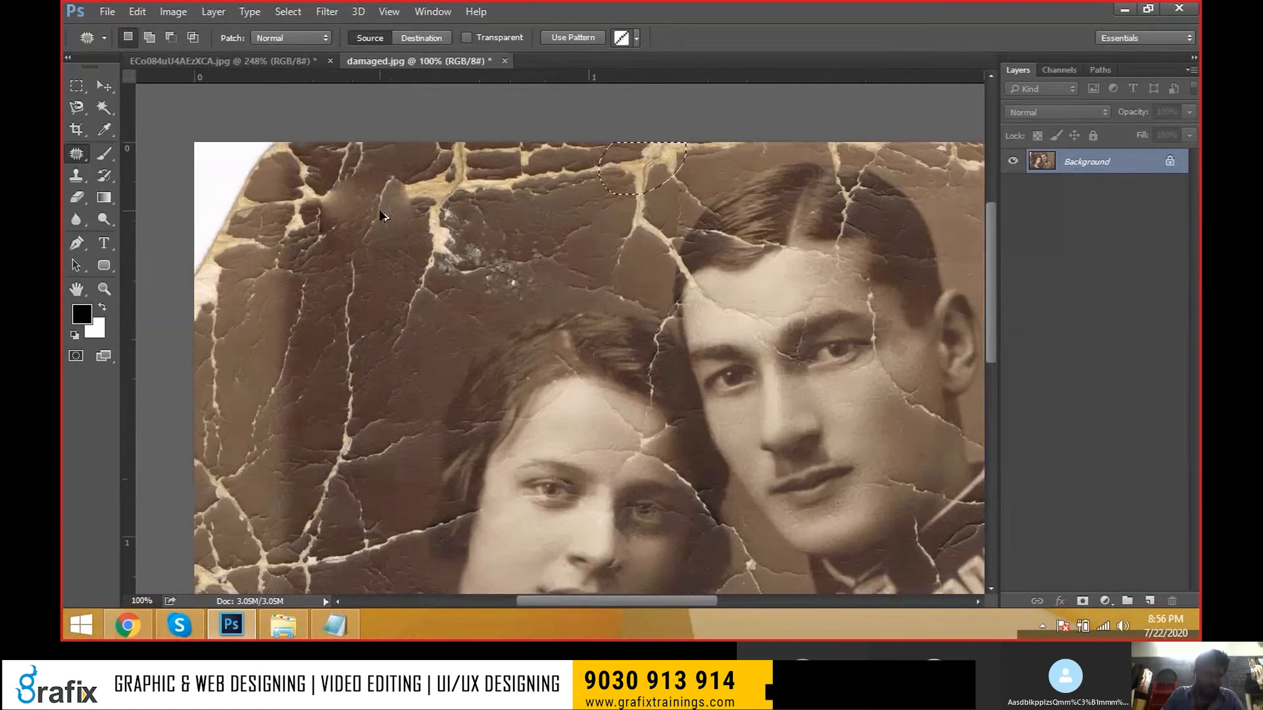
left_click_drag(368, 212, 392, 209)
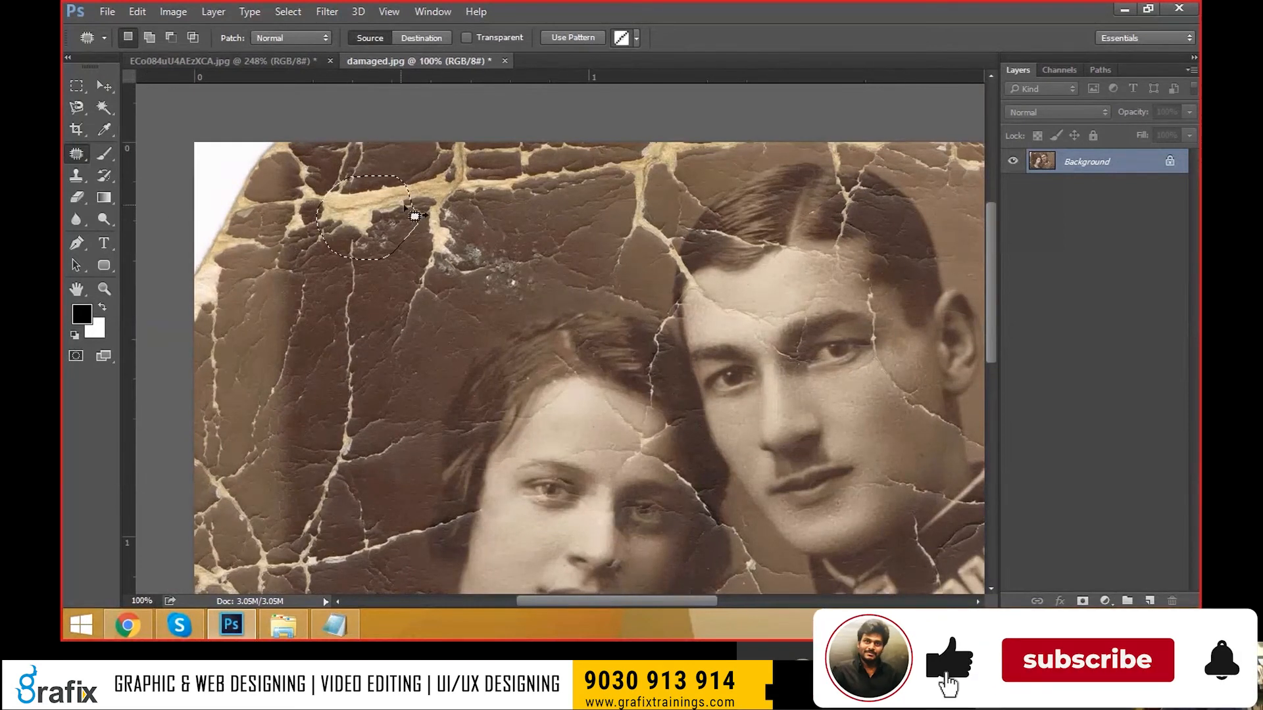
- Patch the white crack running from beside the woman's shaded eyebrow down into her hair
left_click(77, 176)
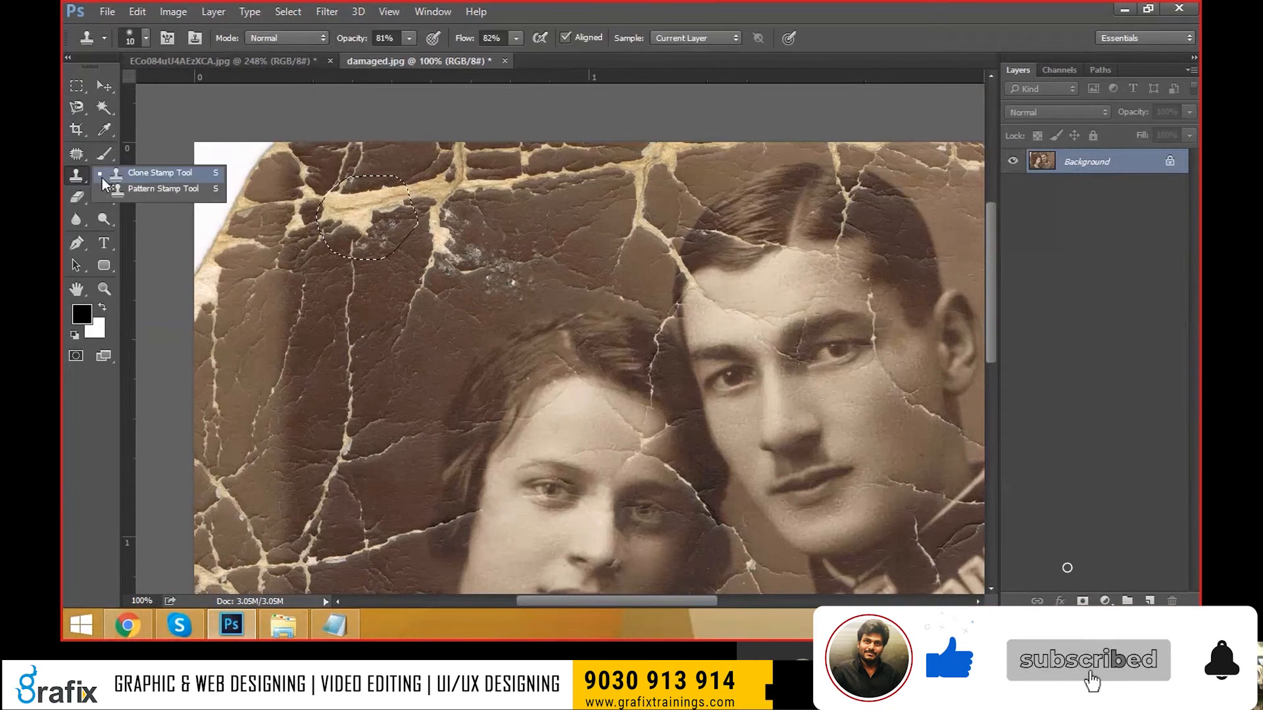
left_click(137, 177)
left_click_drag(339, 300, 259, 169)
left_click(512, 299, "ctrl")
key("j")
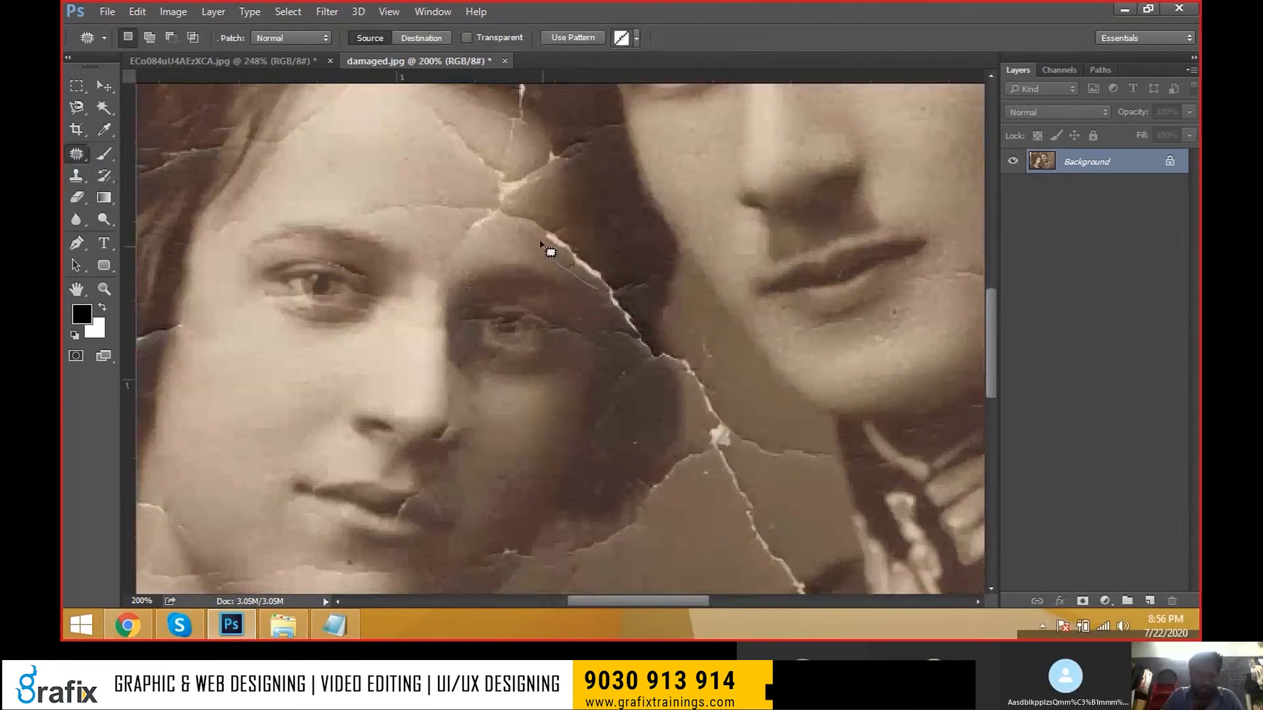
mouse_move(556, 235)
left_mouse_down()
mouse_move(622, 271)
mouse_move(600, 283)
mouse_move(498, 230)
mouse_move(530, 269)
mouse_move(544, 423)
left_mouse_up()
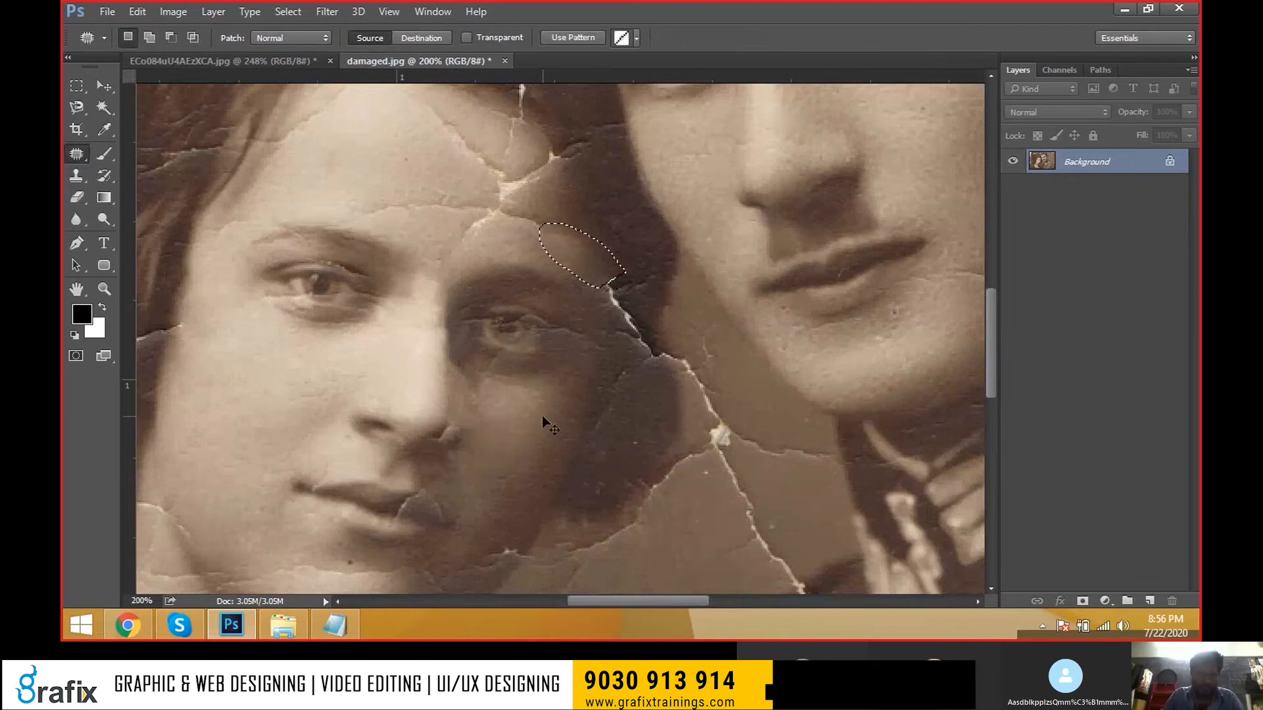
key("ctrl+d")
scroll(564, 327, "right", 2)
mouse_move(546, 277)
left_mouse_down()
mouse_move(567, 310)
mouse_move(564, 352)
mouse_move(519, 285)
mouse_move(546, 279)
mouse_move(533, 231)
left_mouse_up()
key("ctrl+d")
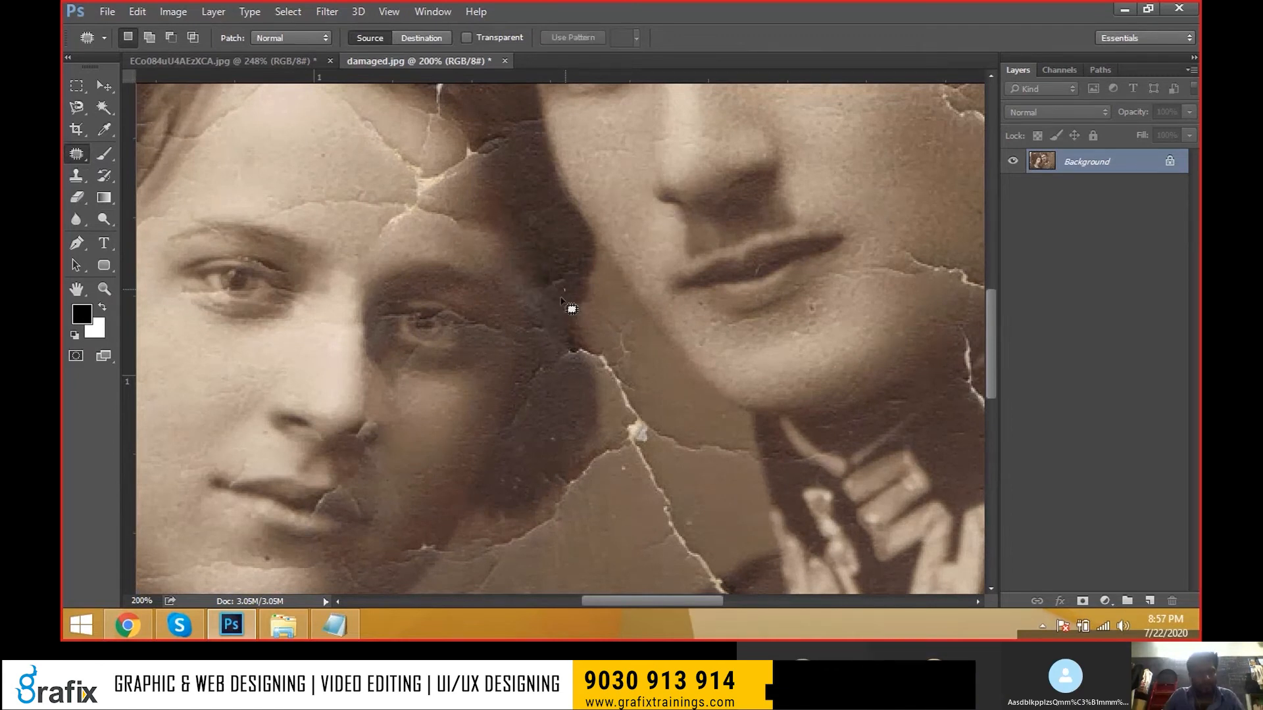
- Patch the horizontal crease across the woman's forehead and its short branch above the shaded eyebrow
mouse_move(473, 243)
left_mouse_down()
mouse_move(537, 237)
mouse_move(495, 201)
mouse_move(479, 246)
mouse_move(454, 255)
mouse_move(490, 205)
mouse_move(506, 211)
mouse_move(472, 235)
mouse_move(576, 234)
mouse_move(464, 228)
mouse_move(605, 248)
left_mouse_up()
key("ctrl+d")
left_click(479, 244, "ctrl")
key("ctrl+d")
mouse_move(524, 223)
left_mouse_down()
mouse_move(437, 246)
mouse_move(553, 203)
mouse_move(628, 203)
mouse_move(524, 224)
mouse_move(465, 178)
left_mouse_up()
key("ctrl+d")
- Patch the V-shaped crack on the shaded side of the woman's forehead with clean forehead skin
right_click(452, 263)
left_click(486, 258)
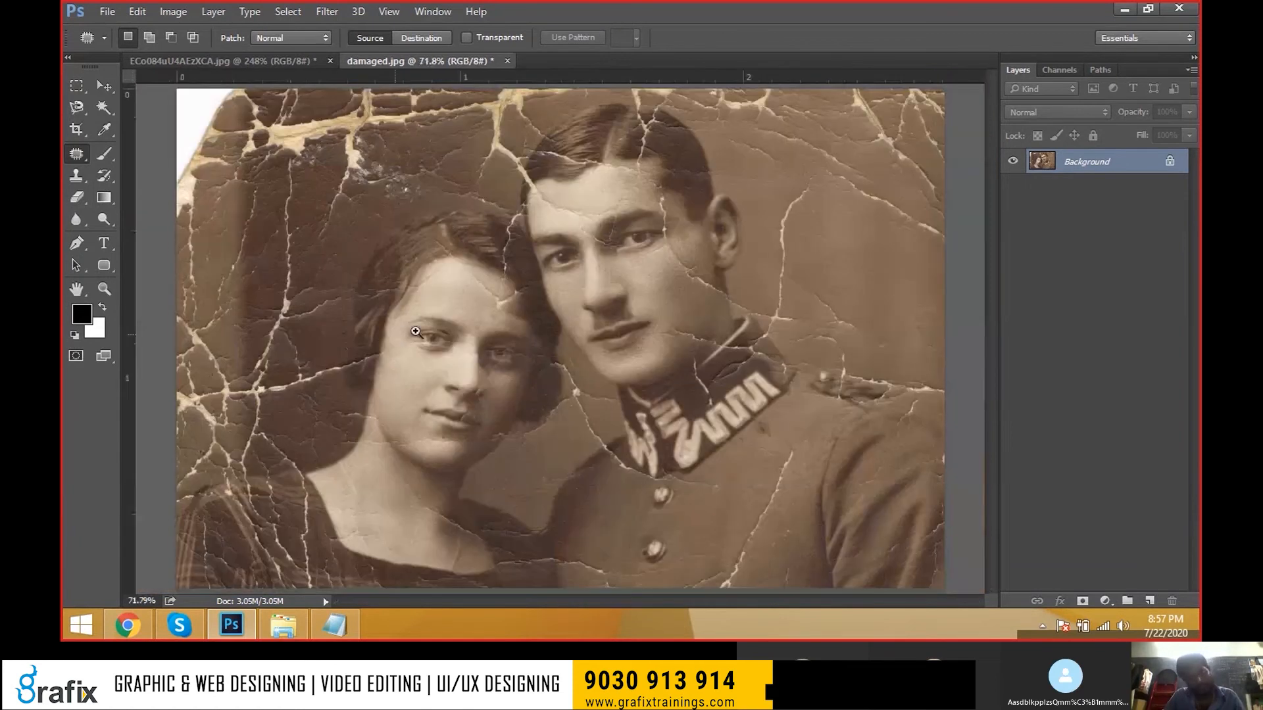
left_click(418, 332, "ctrl")
left_click_drag(586, 353, 482, 269)
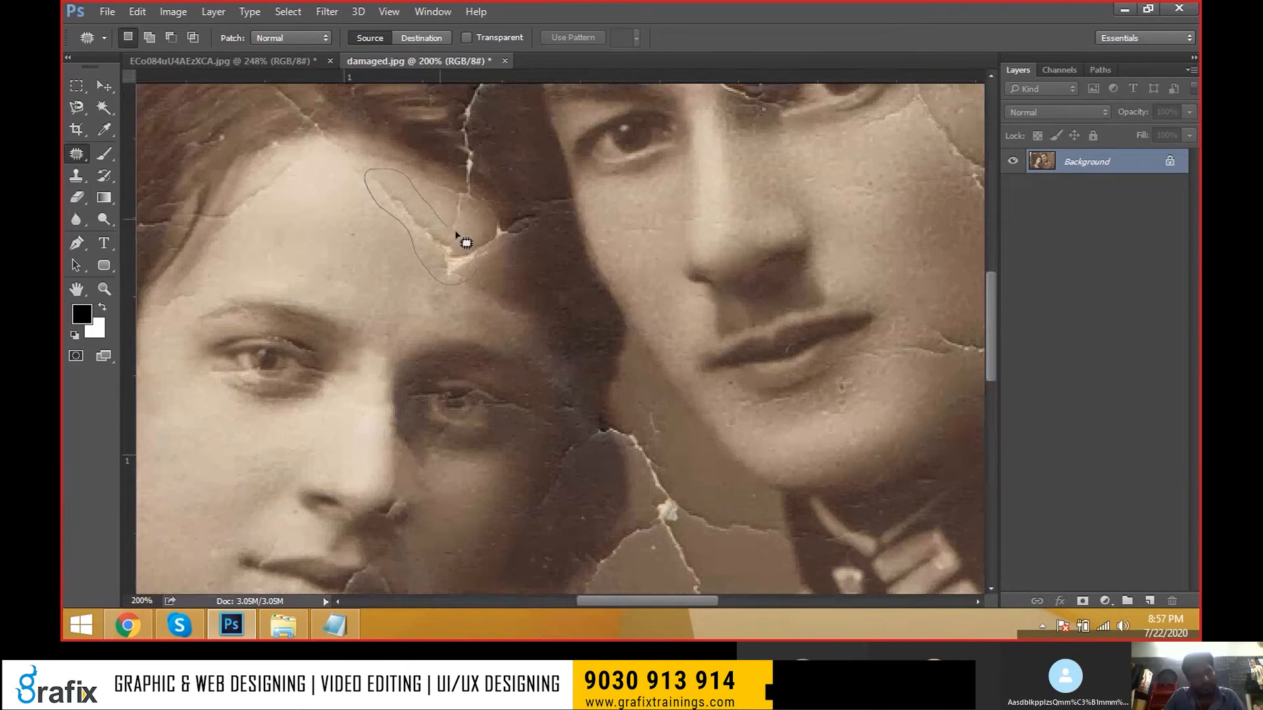
mouse_move(460, 248)
left_mouse_down()
mouse_move(397, 263)
mouse_move(406, 270)
left_mouse_up()
key("ctrl+d")
mouse_move(503, 268)
left_mouse_down()
mouse_move(455, 271)
mouse_move(490, 219)
mouse_move(513, 227)
mouse_move(505, 253)
mouse_move(417, 276)
left_mouse_up()
key("ctrl+d")
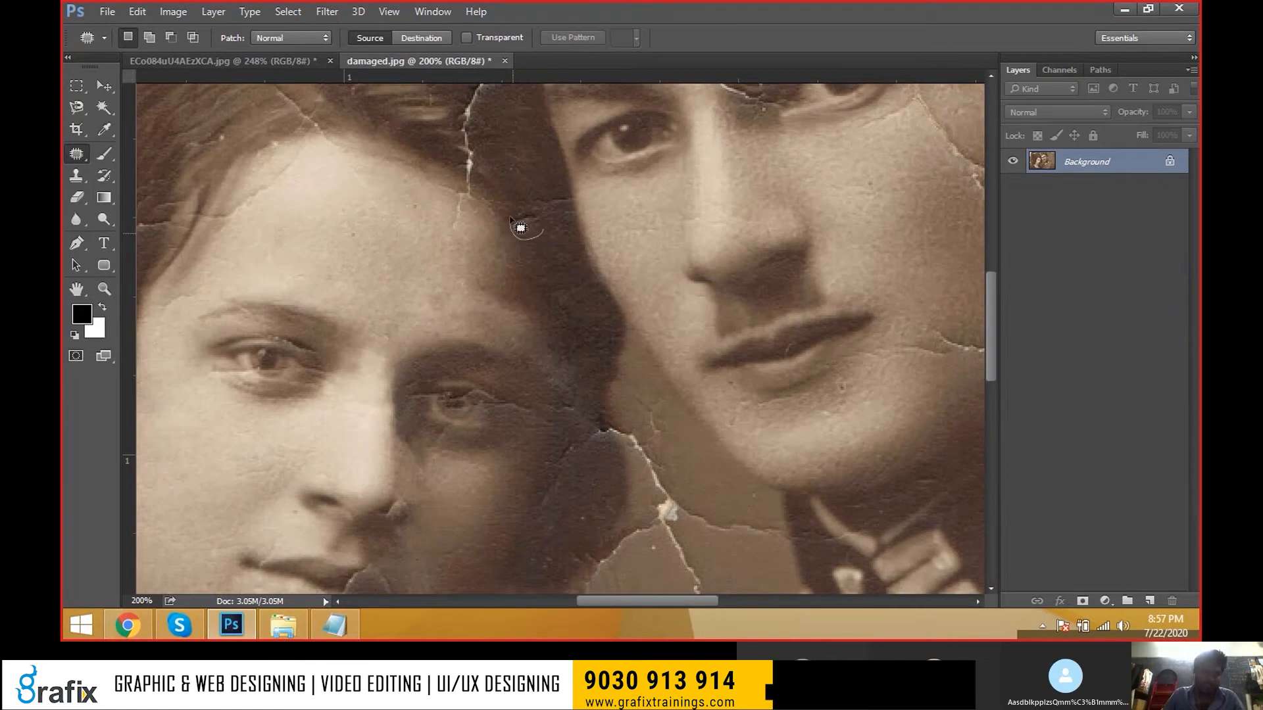
- Patch the crease in the dark hair beside the woman's forehead and the leftover mark at the hairline
left_click_drag(549, 225, 544, 227)
mouse_move(534, 222)
left_mouse_down()
mouse_move(561, 264)
mouse_move(537, 202)
mouse_move(569, 192)
mouse_move(564, 251)
left_mouse_up()
key("ctrl+d")
key("ctrl+d")
mouse_move(458, 238)
left_mouse_down()
mouse_move(436, 188)
mouse_move(453, 180)
mouse_move(490, 206)
mouse_move(419, 235)
left_mouse_up()
key("ctrl+d")
- Patch the vertical white crack running through the woman's hair above her forehead, section by section
left_click(489, 144, "ctrl")
left_click_drag(489, 145, 493, 311)
mouse_move(490, 328)
left_mouse_down()
mouse_move(443, 270)
mouse_move(461, 227)
mouse_move(499, 236)
mouse_move(490, 332)
left_mouse_up()
left_click_drag(465, 269, 528, 329)
key("ctrl+d")
mouse_move(472, 371)
left_mouse_down()
mouse_move(461, 322)
mouse_move(503, 342)
mouse_move(520, 395)
mouse_move(498, 372)
mouse_move(518, 370)
left_mouse_up()
key("ctrl+d")
mouse_move(471, 219)
left_mouse_down()
mouse_move(473, 361)
mouse_move(530, 251)
mouse_move(520, 334)
left_mouse_up()
left_click_drag(494, 297, 524, 415)
key("ctrl+d")
- Switch from the Patch tool to the Clone Stamp for close-up work around the woman's lit eye
right_click(485, 329)
left_click(528, 359)
left_click_drag(622, 392, 613, 186)
left_click(437, 395, "ctrl")
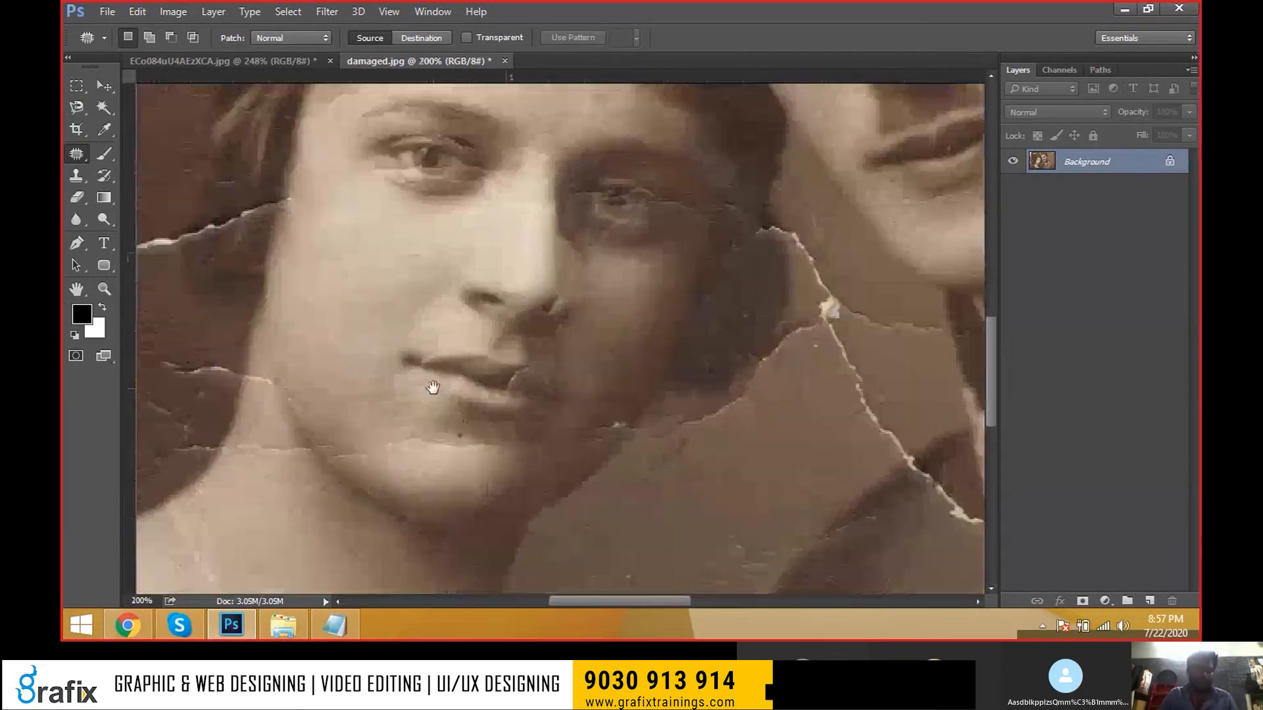
left_click_drag(480, 163, 454, 265)
left_click(467, 280, "ctrl")
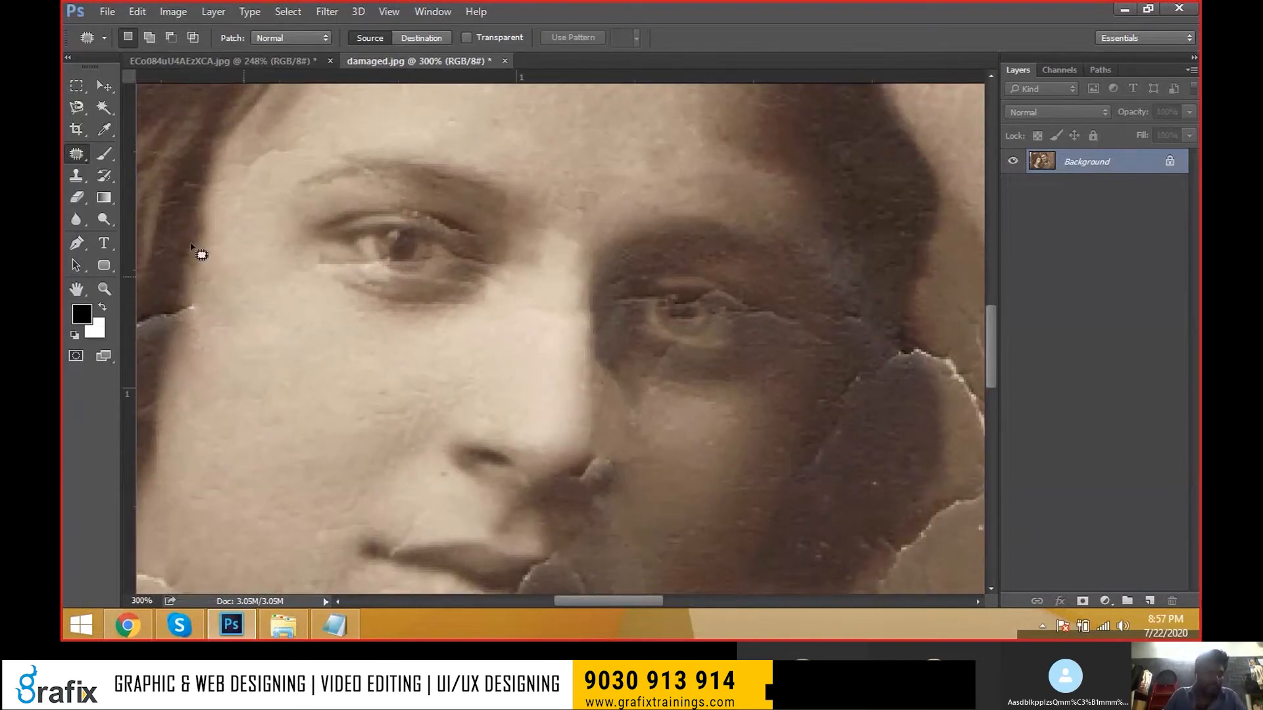
left_click(92, 156)
mouse_move(90, 156)
left_mouse_down()
mouse_move(161, 165)
mouse_move(160, 187)
left_mouse_up()
left_click_drag(77, 175, 113, 183)
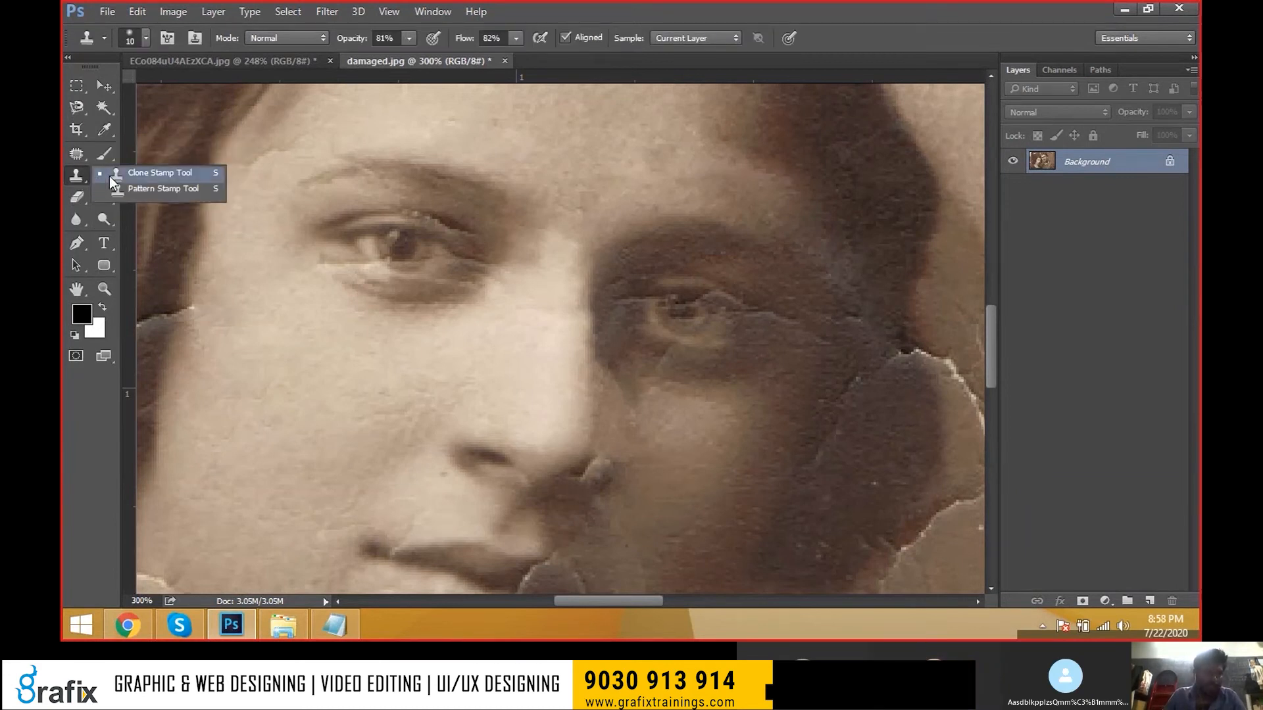
left_click(109, 175)
scroll(204, 243, "up", 1)
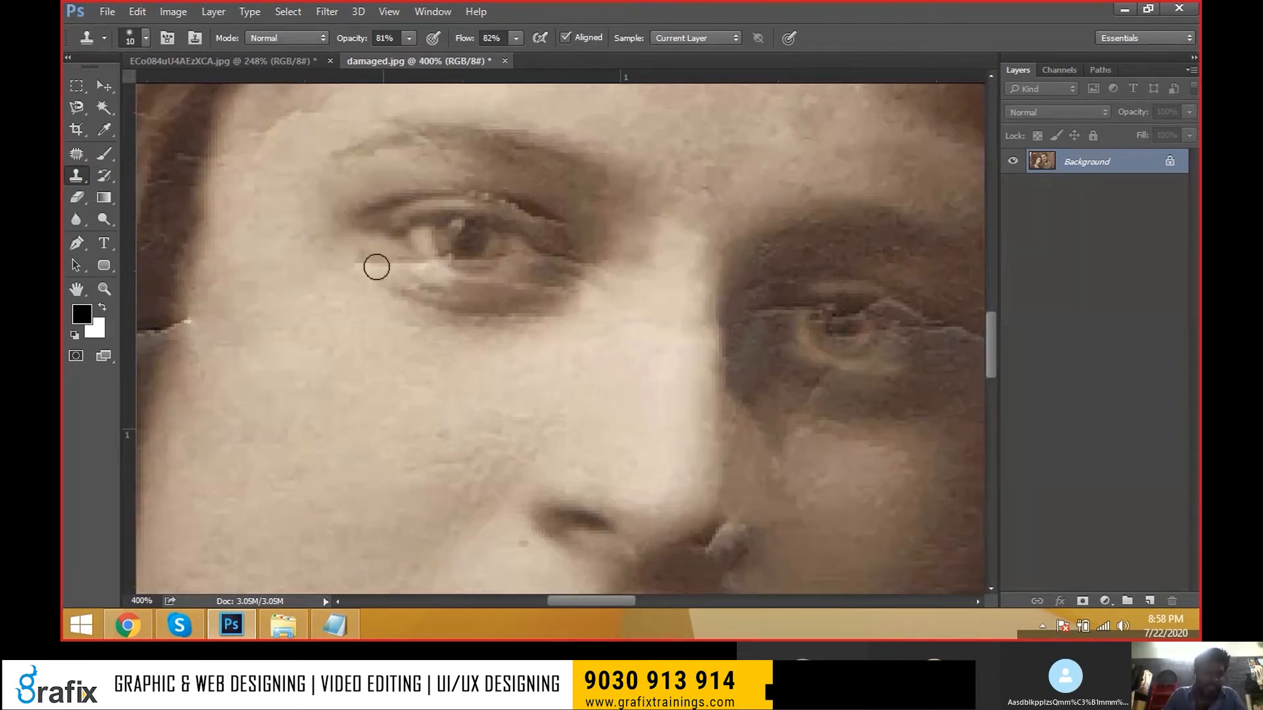
- Set the Clone Stamp to 48% opacity, 35% flow and a brush size of 7
left_click(412, 38)
left_click(382, 57)
left_click(518, 38)
left_click(476, 57)
left_click(558, 17)
left_click(417, 283)
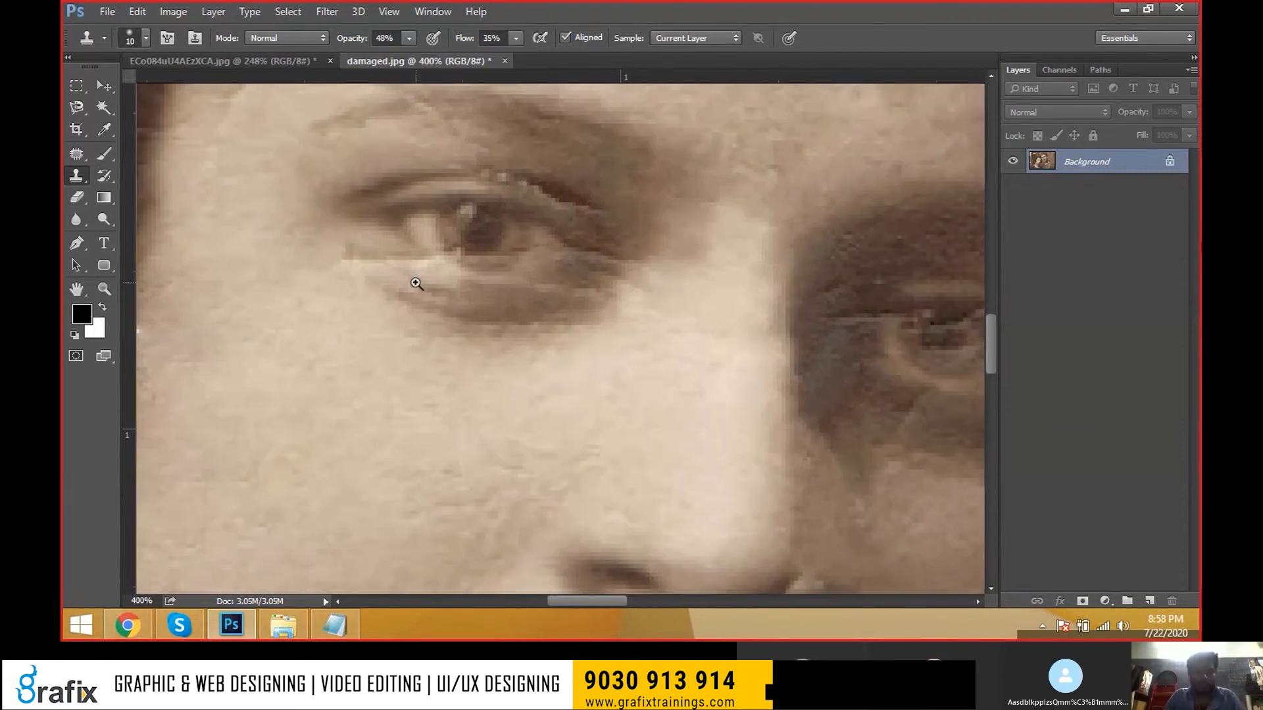
left_click(416, 284)
key("bracketleft")
key("bracketleft")
key("bracketleft")
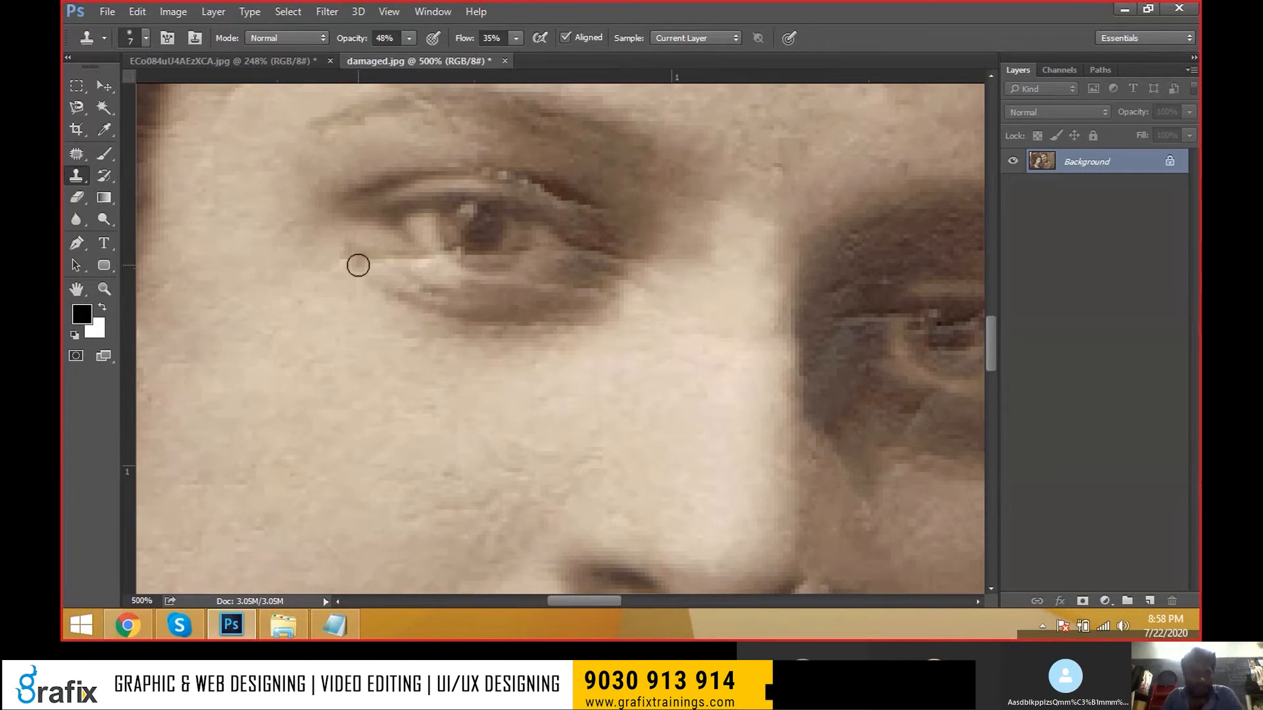
- Sample skin just above and below the crease at the lit eye's outer corner and clone over it
left_click(394, 245, "alt")
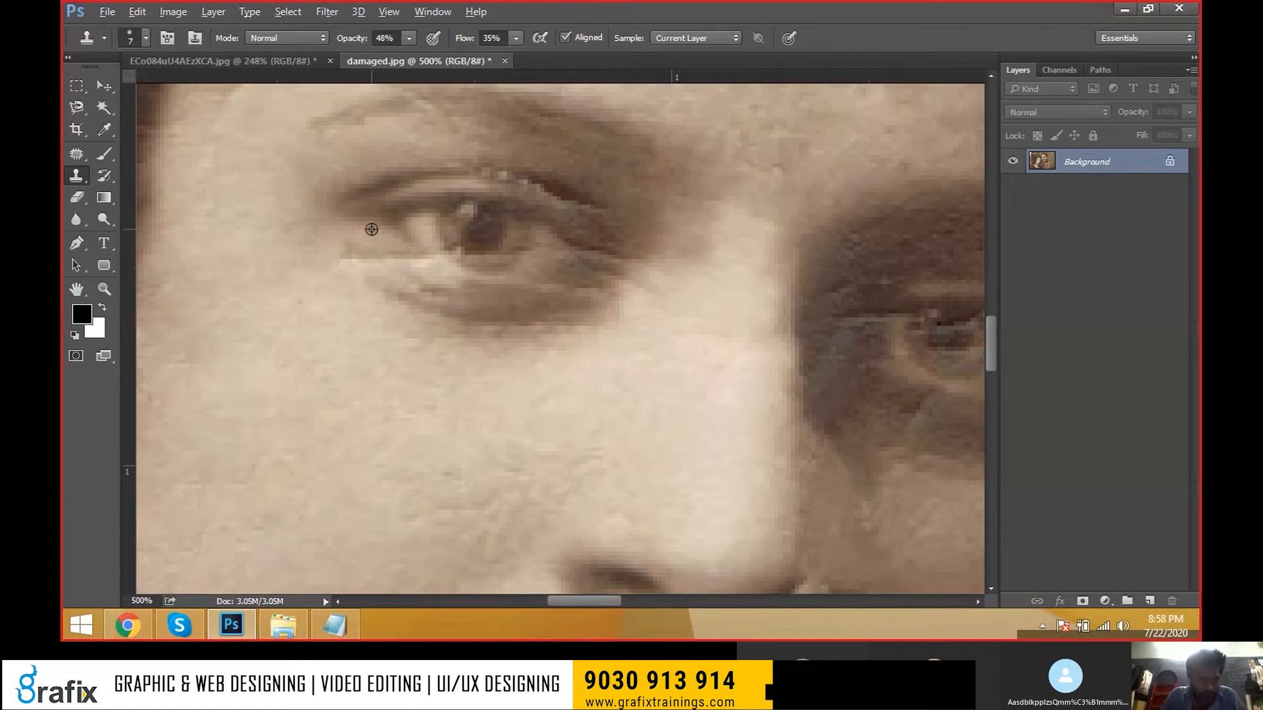
left_click(371, 229, "alt")
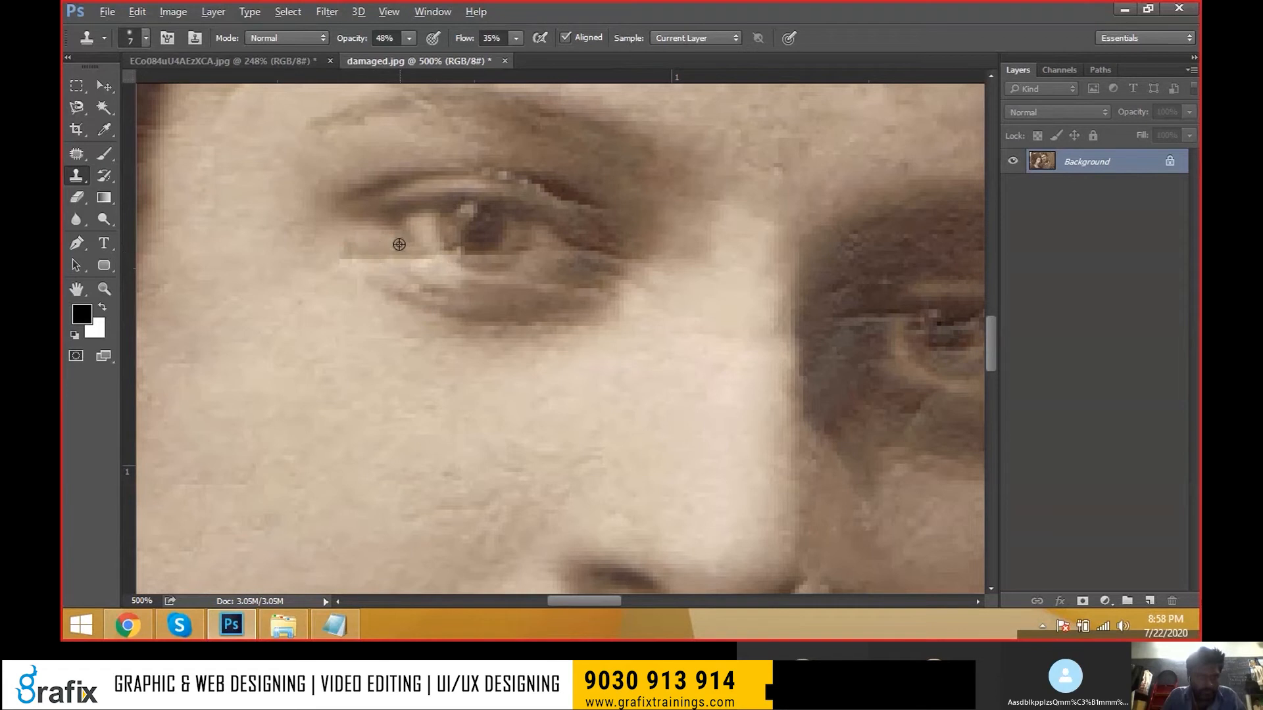
left_click(428, 277, "alt")
left_click_drag(416, 263, 413, 256)
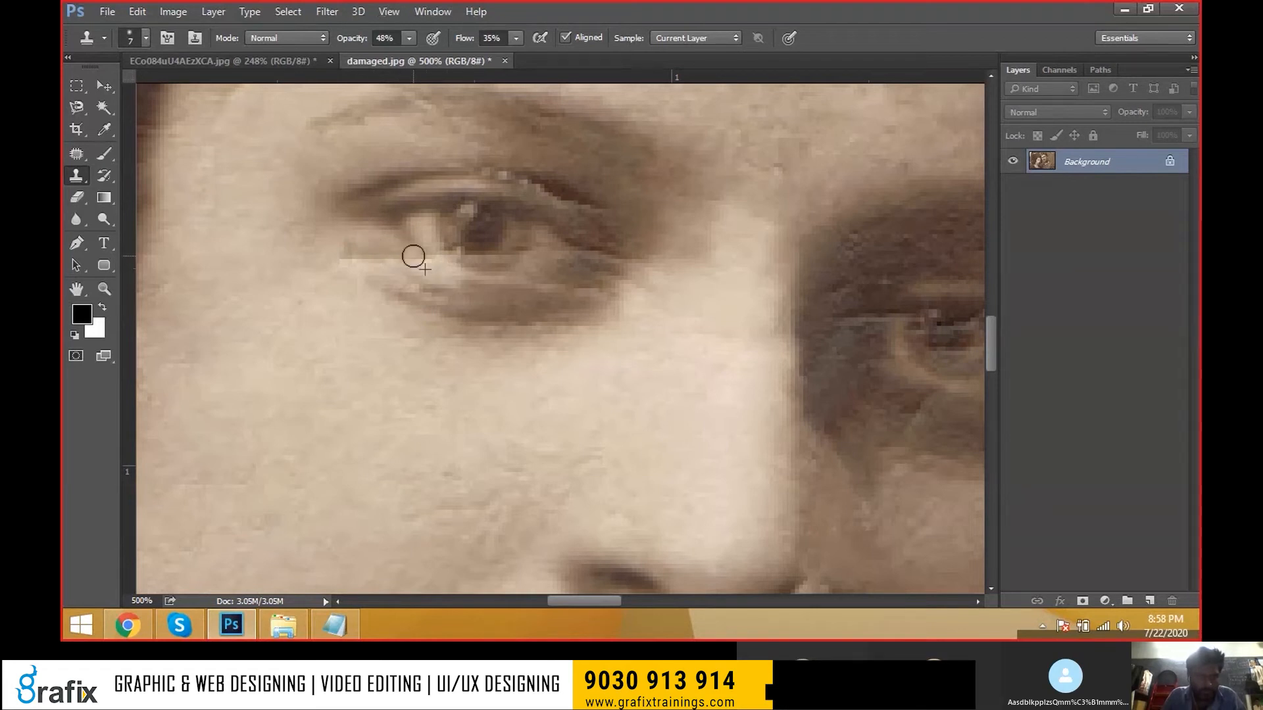
left_click(401, 274, "alt")
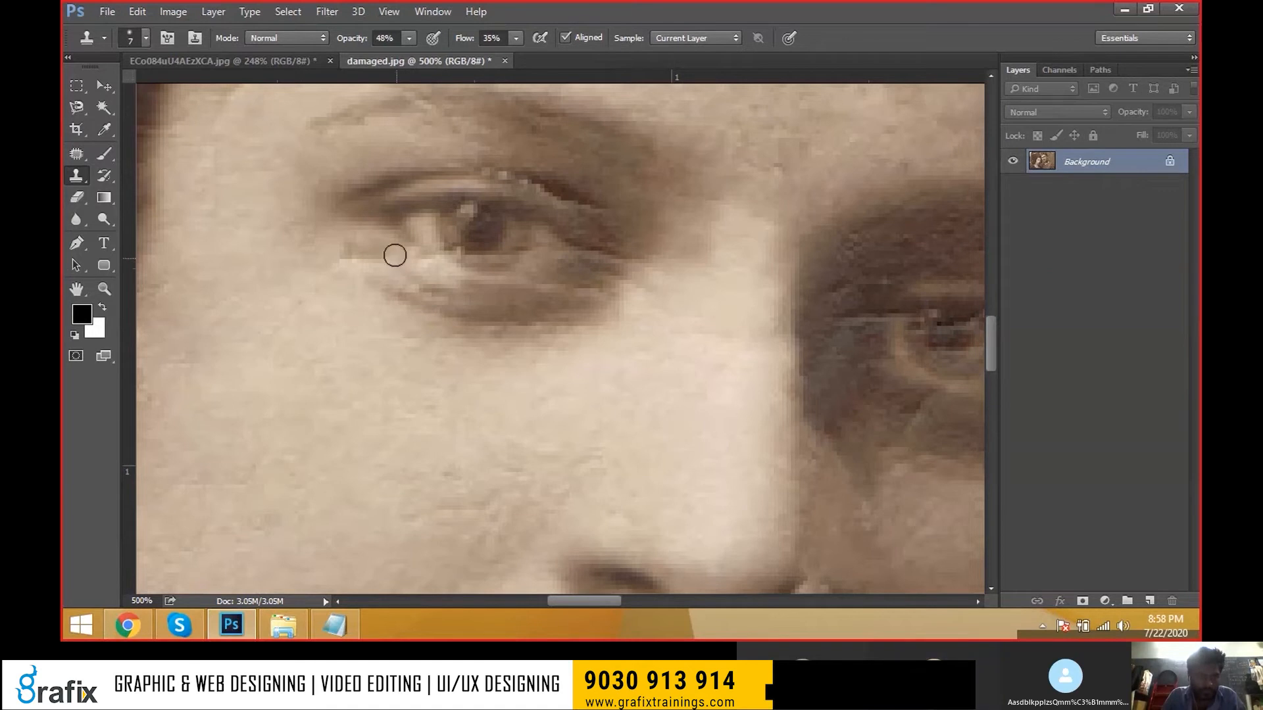
left_click(388, 274, "alt")
left_click(370, 278, "alt")
left_click(354, 254)
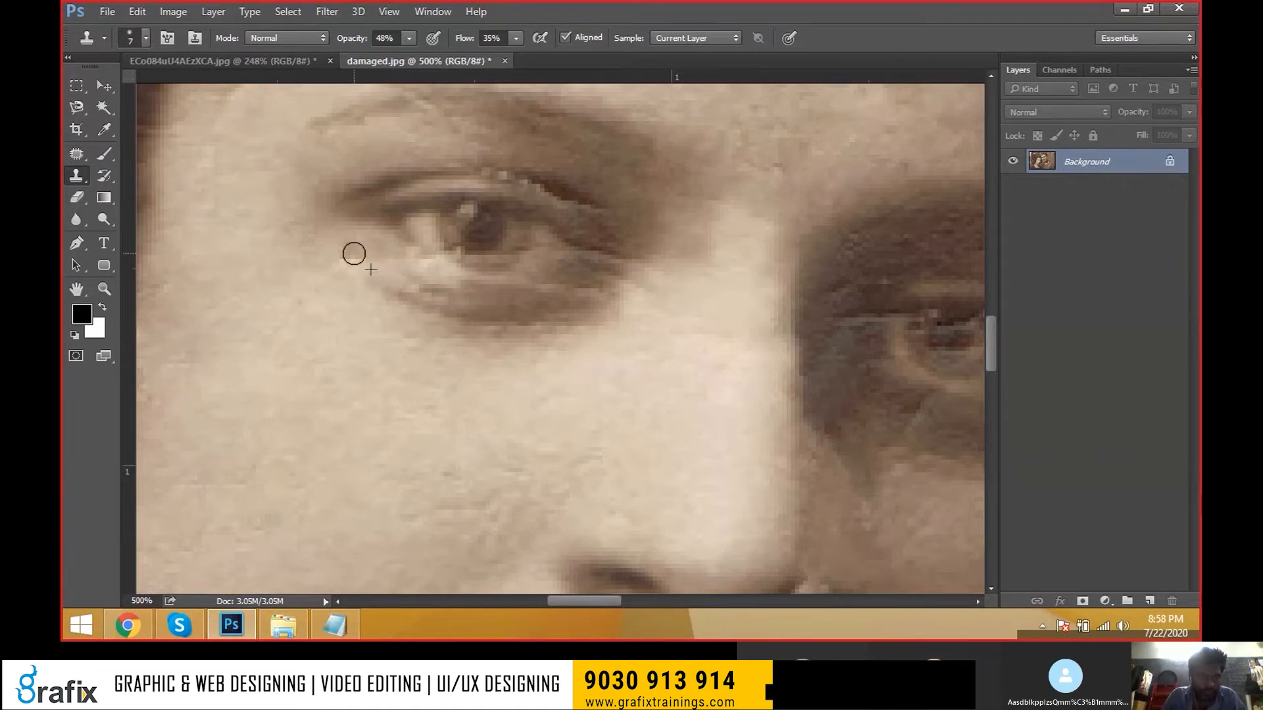
- Clone over the crease at the inner corner of the woman's lit eye, enlarging the Clone Stamp brush to 9
scroll(354, 254, "down", 3)
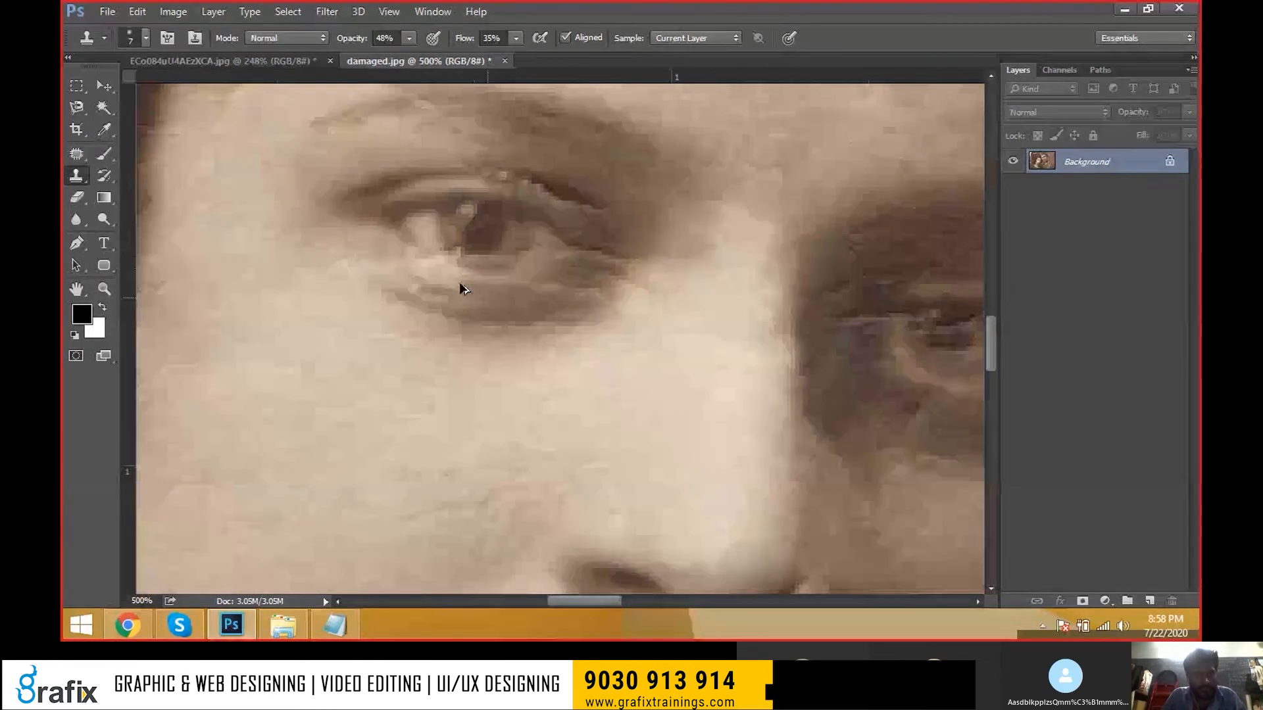
scroll(459, 285, "up", 3)
scroll(513, 281, "down", 2)
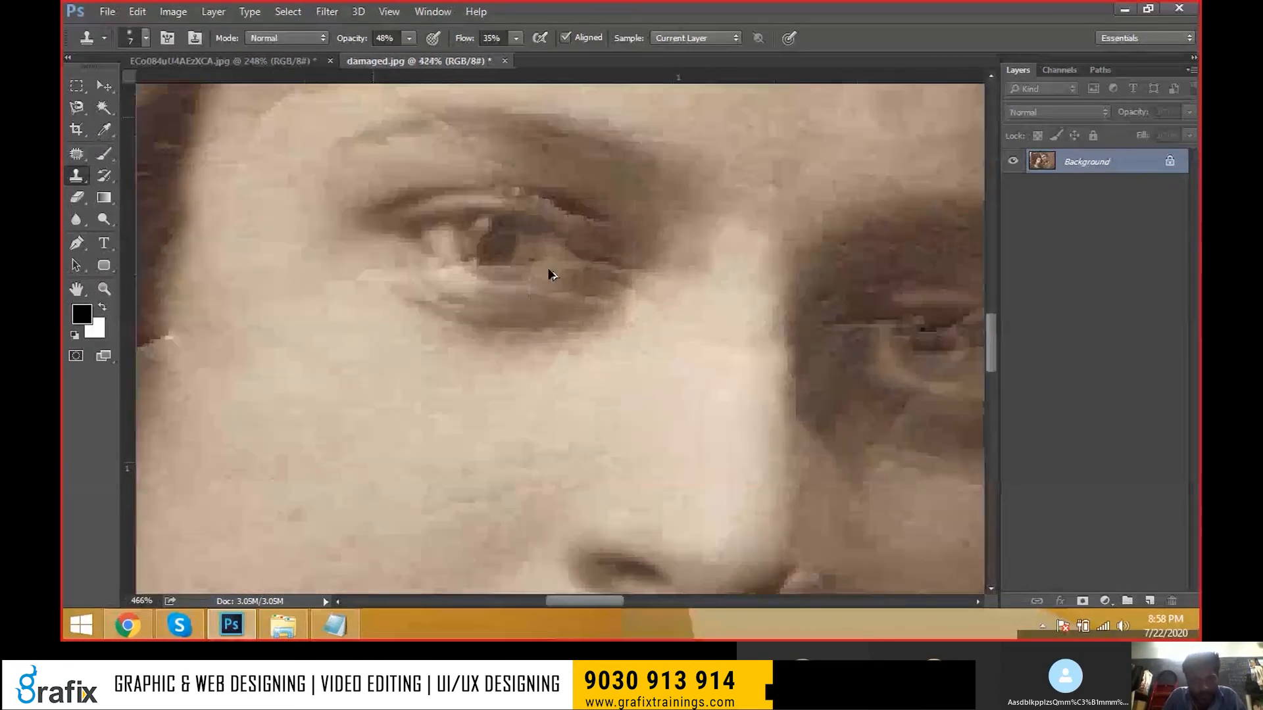
left_click(624, 262, "alt")
left_click(619, 267)
key("bracketright")
key("bracketright")
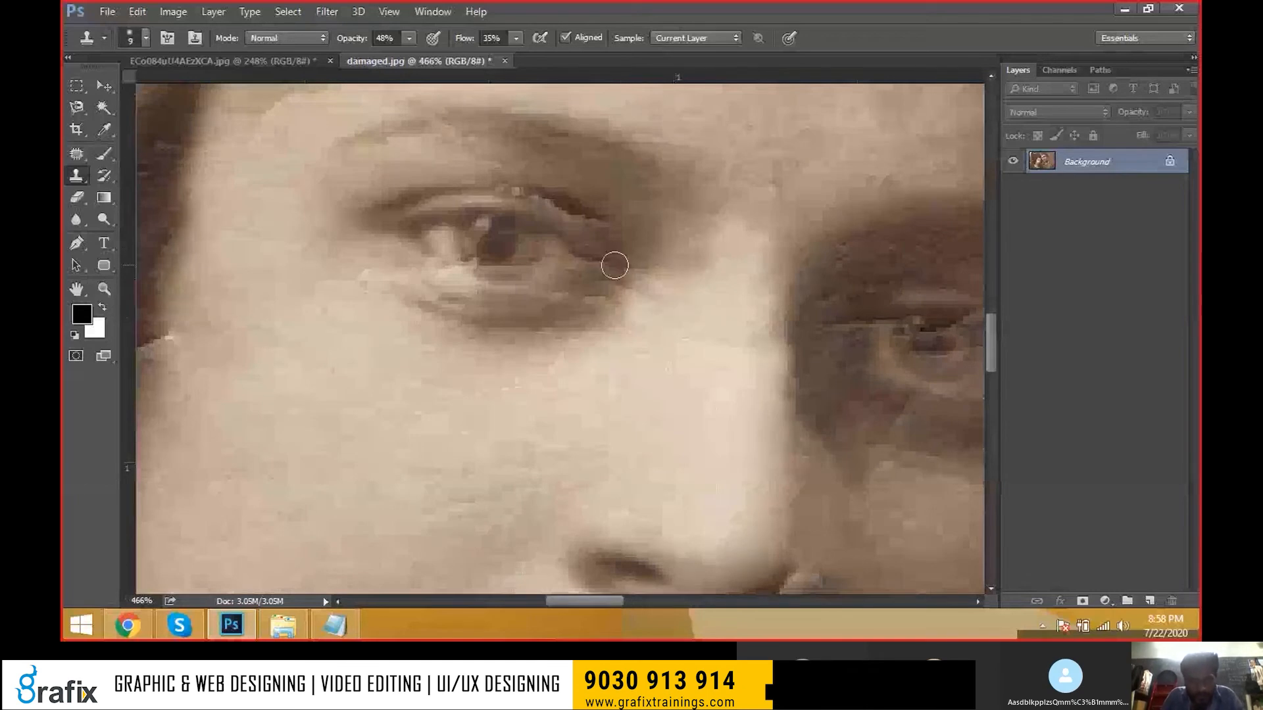
left_click(645, 320, "alt")
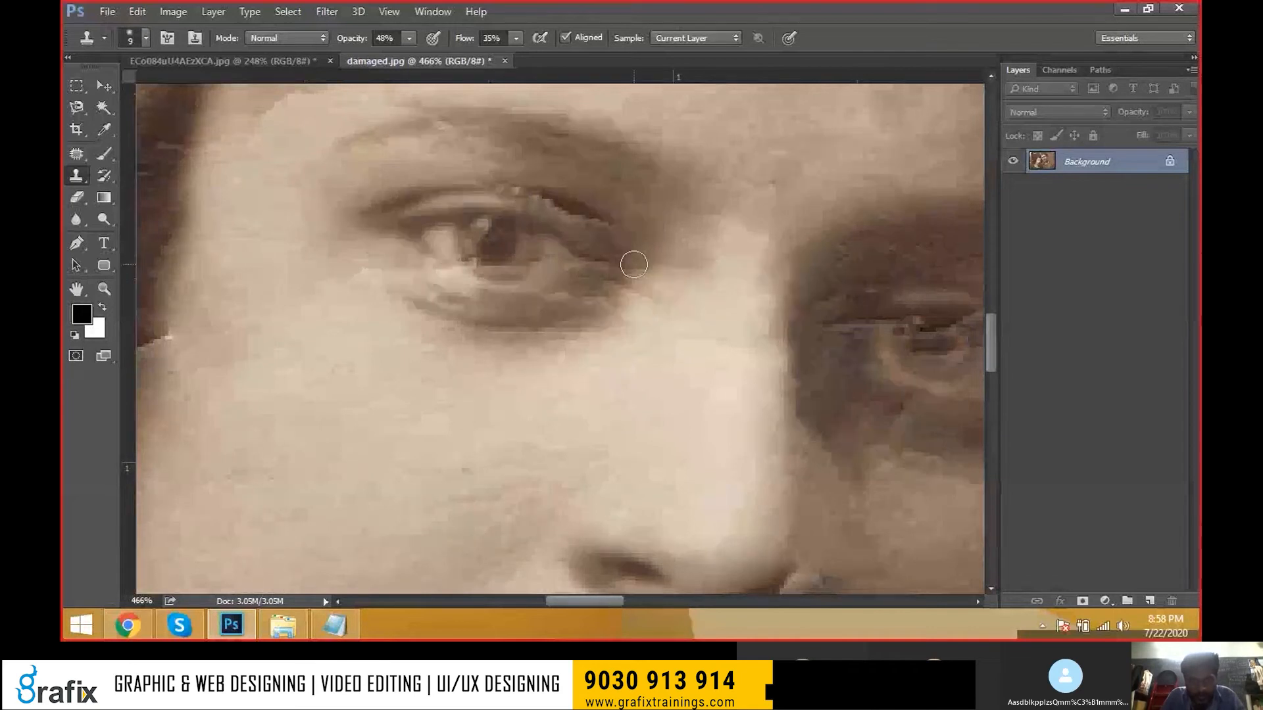
- Sample clean parts of the white of the lit eye and clone over the crease on both sides of the iris
left_click(553, 245, "alt")
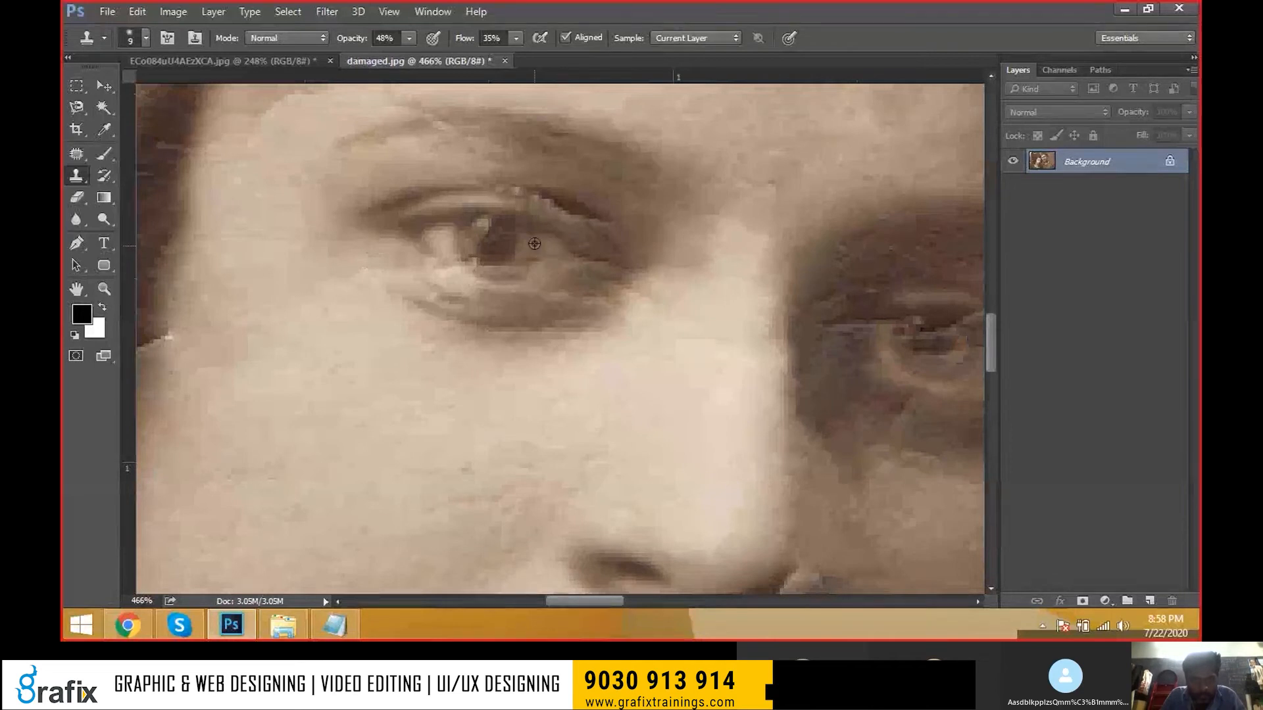
left_click(534, 261)
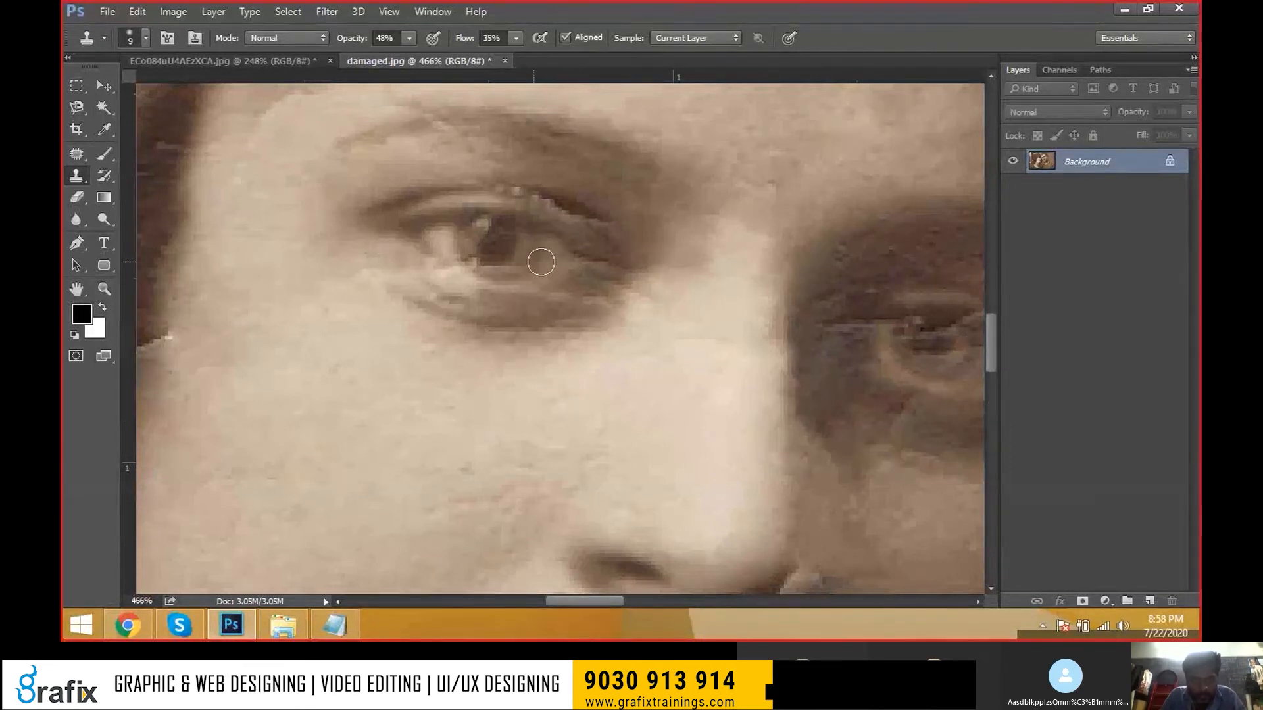
left_click(417, 245, "alt")
left_click_drag(424, 254, 435, 265)
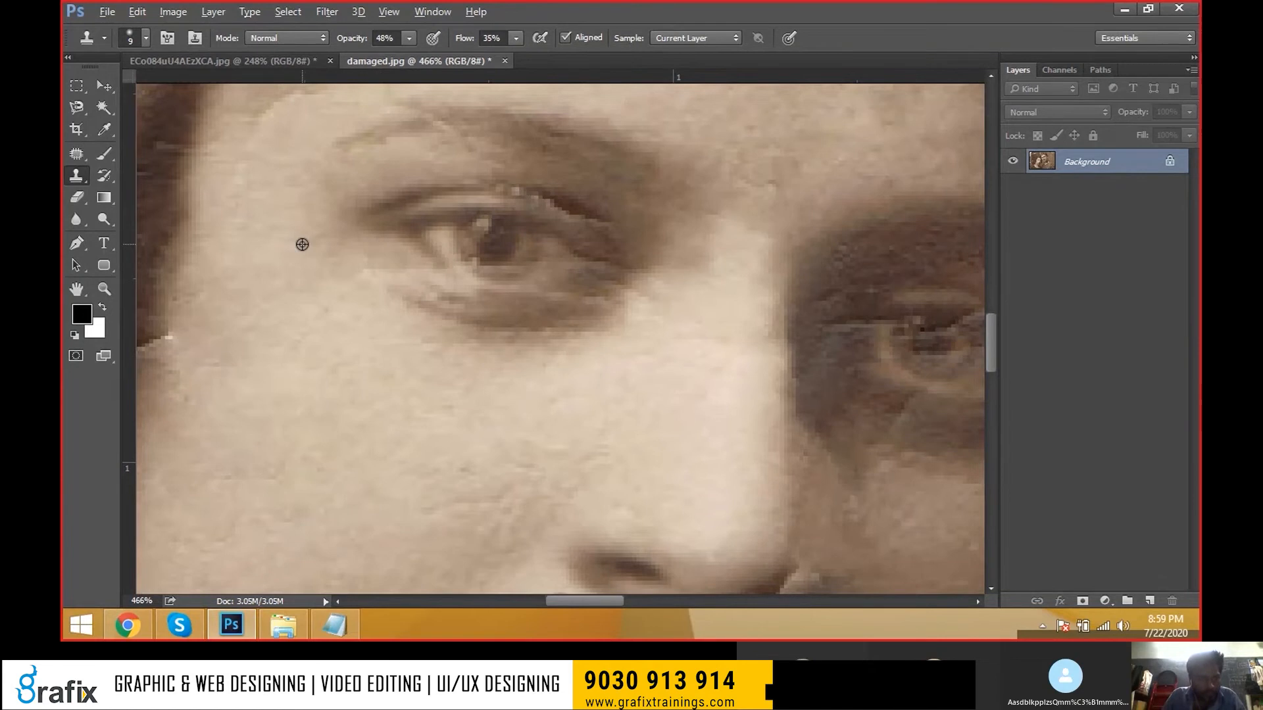
- Set the Clone Stamp to 66% opacity, 48% flow and a brush size of 8
scroll(357, 285, "down", 2)
scroll(356, 285, "down", 2)
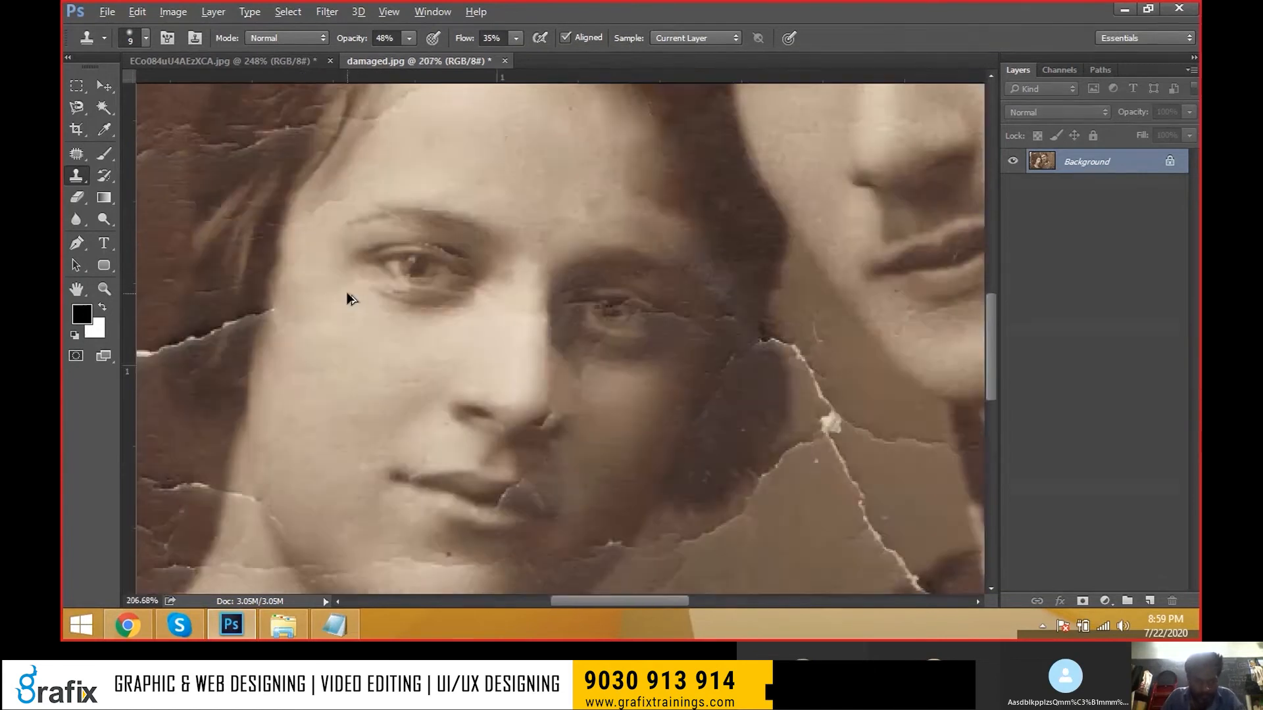
scroll(346, 290, "up", 3)
left_click(409, 44)
left_click_drag(420, 57, 424, 58)
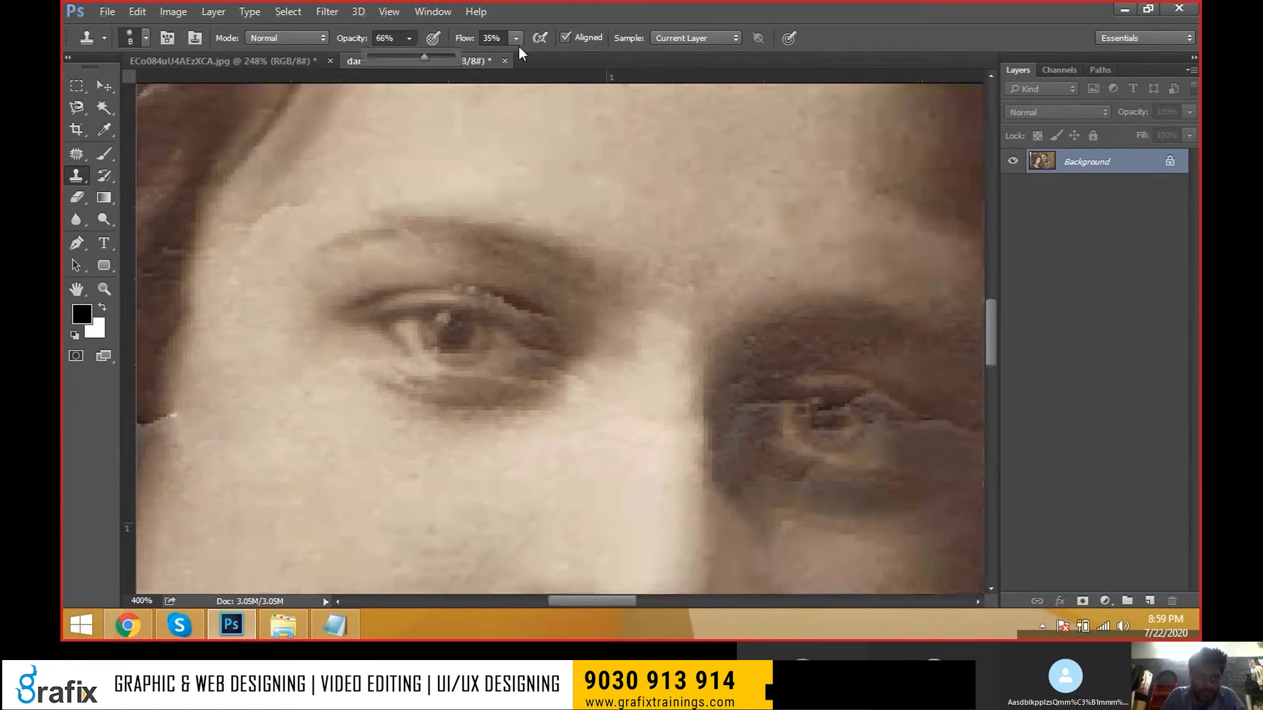
left_click(517, 43)
left_click(625, 38)
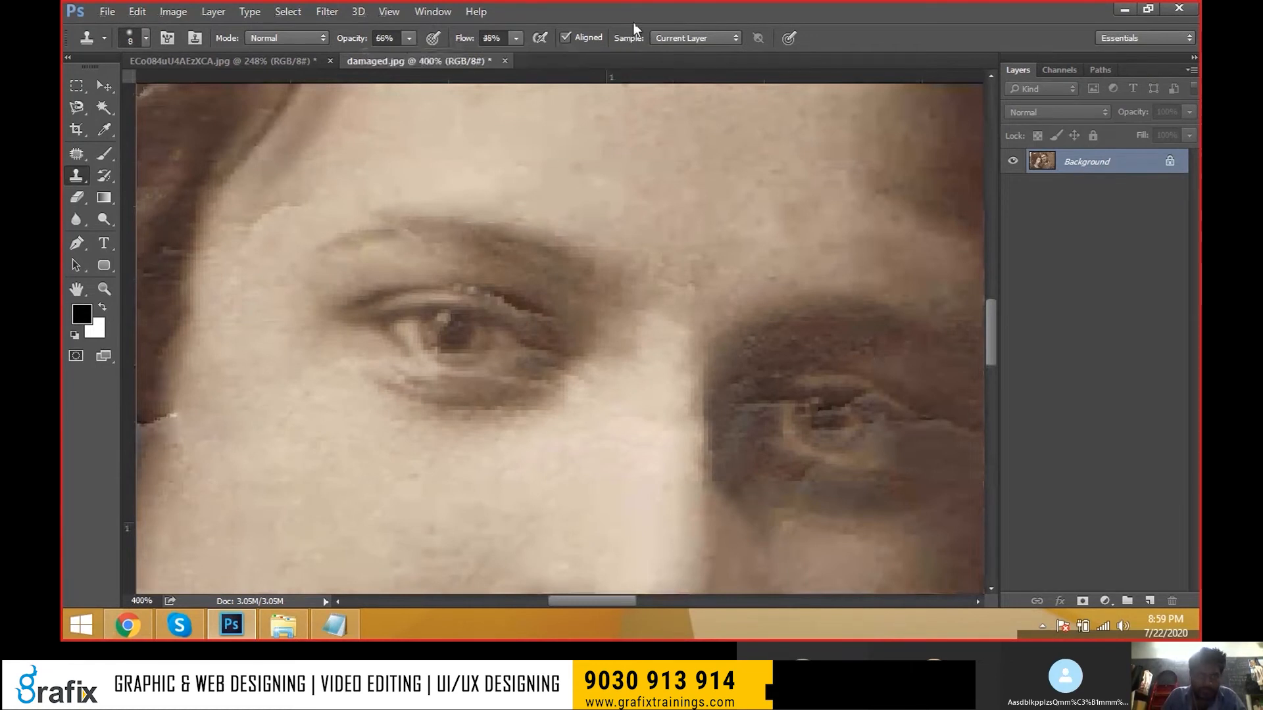
- Sample around the lit eye's inner corner and clone over the crease between the iris and the lower lid
left_click_drag(587, 451, 641, 398)
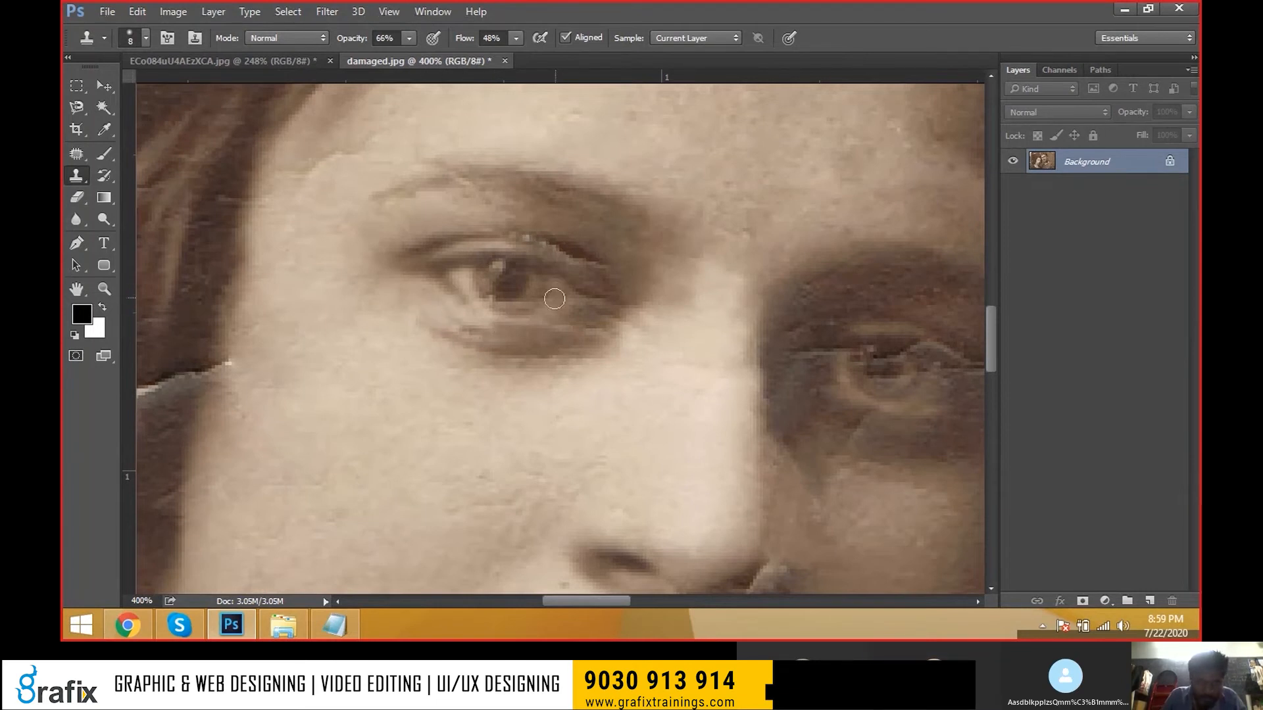
left_click(585, 283, "alt")
left_click(582, 319, "alt")
left_click(567, 302)
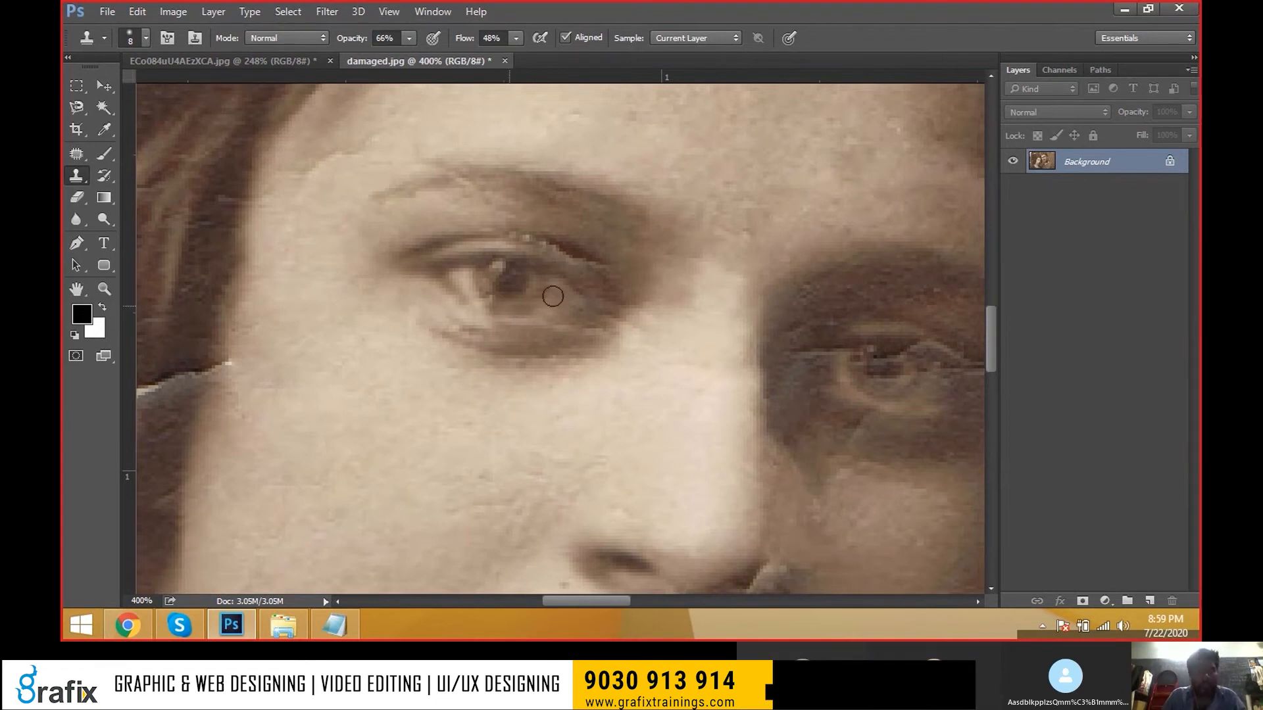
- Check the retouched eye within the portrait at 100%, and return to a 400% close-up with the Clone Stamp active
right_click(582, 311)
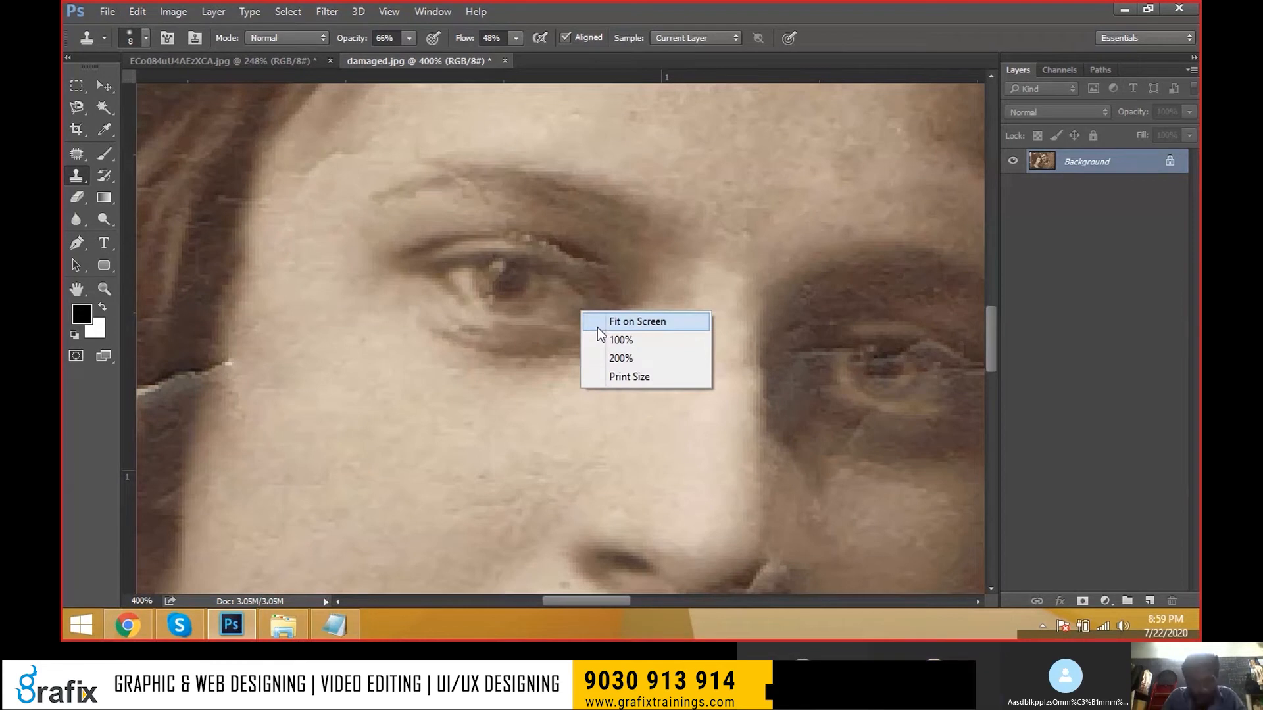
left_click(597, 322)
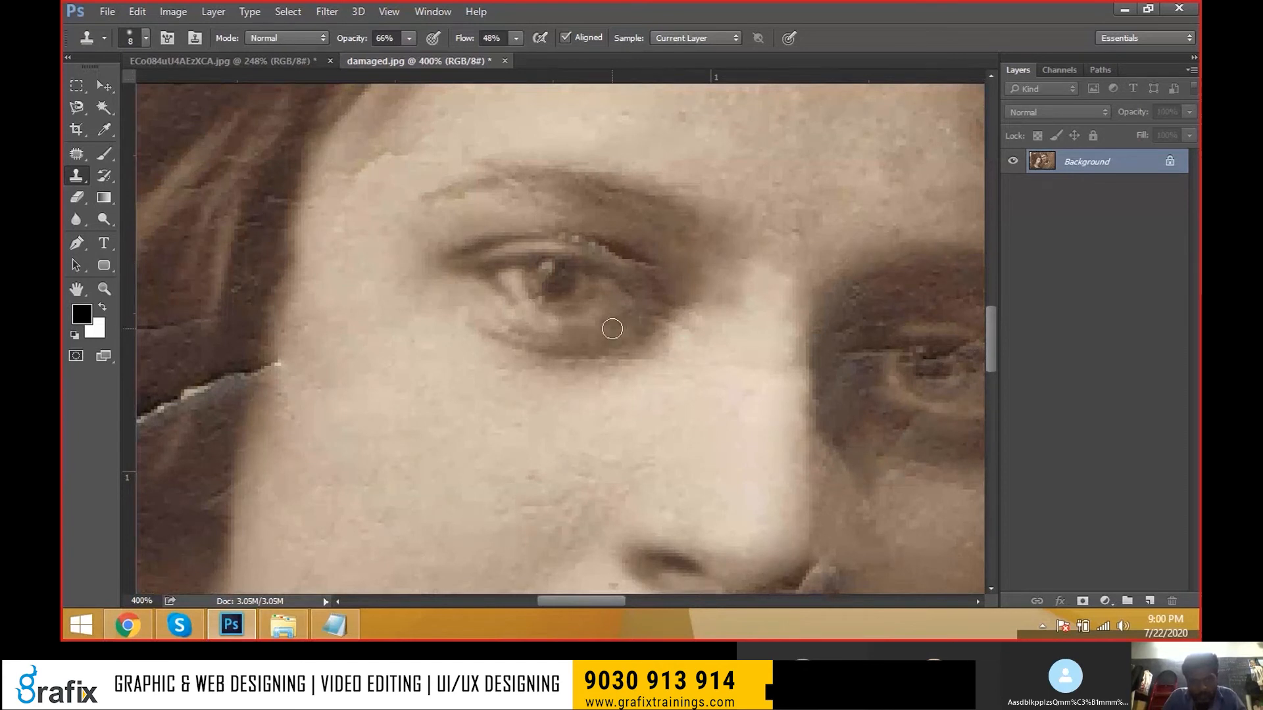
right_click(568, 312)
left_click(600, 343)
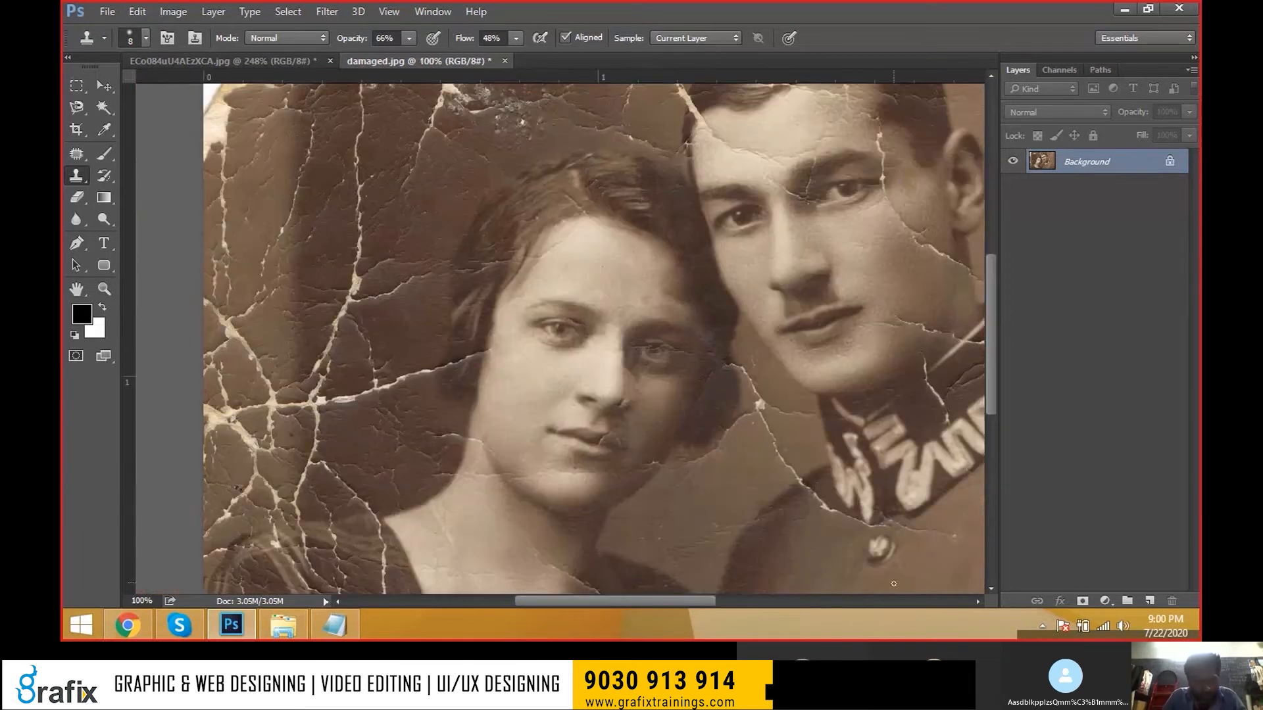
left_click(607, 367, "ctrl")
key("l")
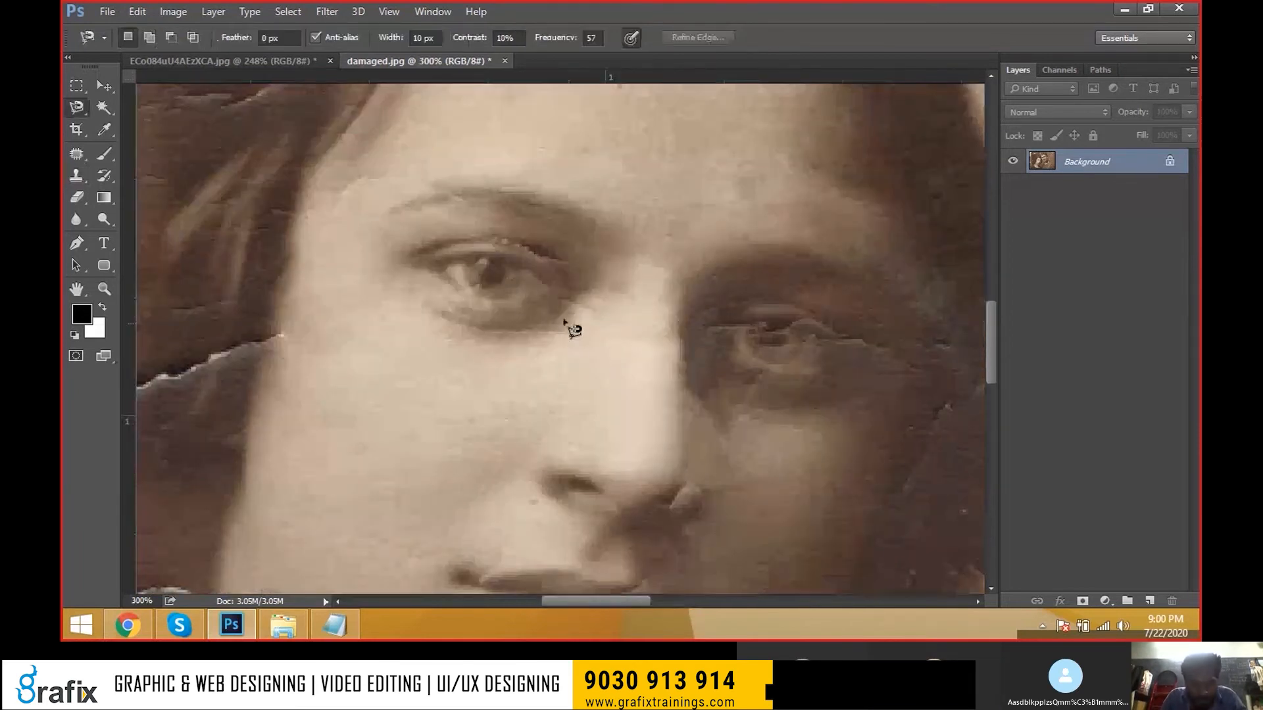
left_click(525, 309, "ctrl")
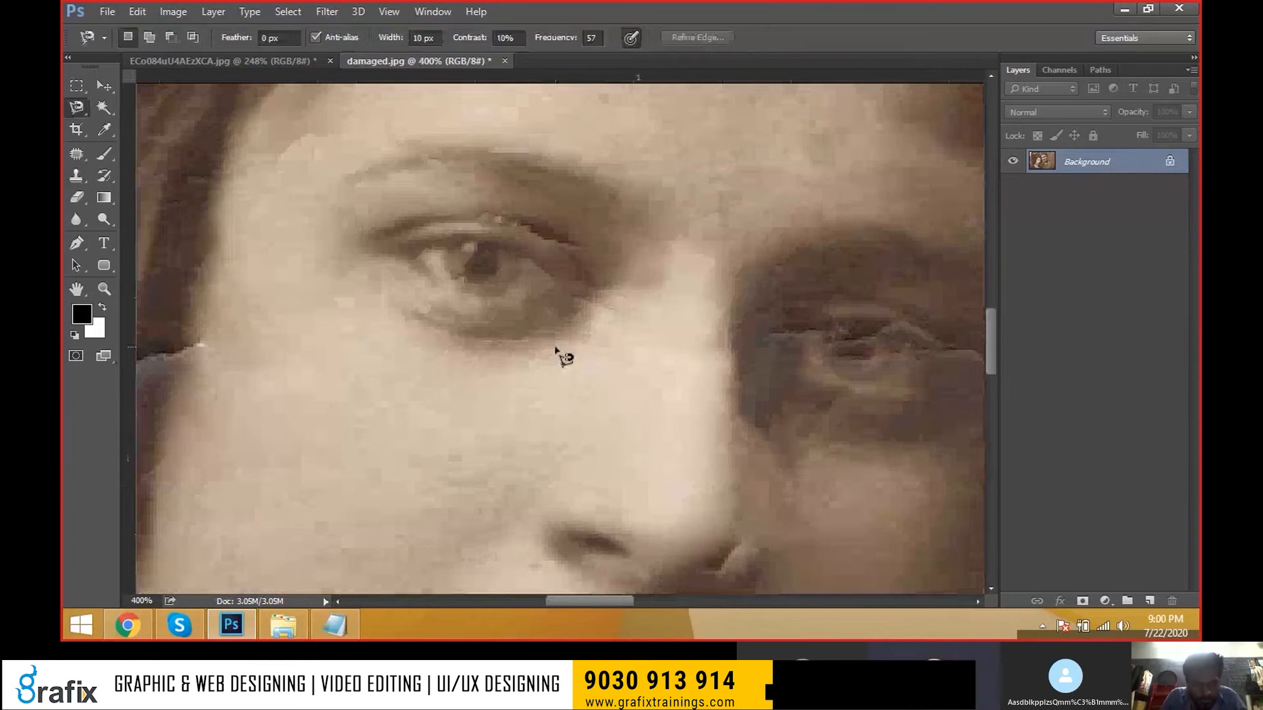
key("s")
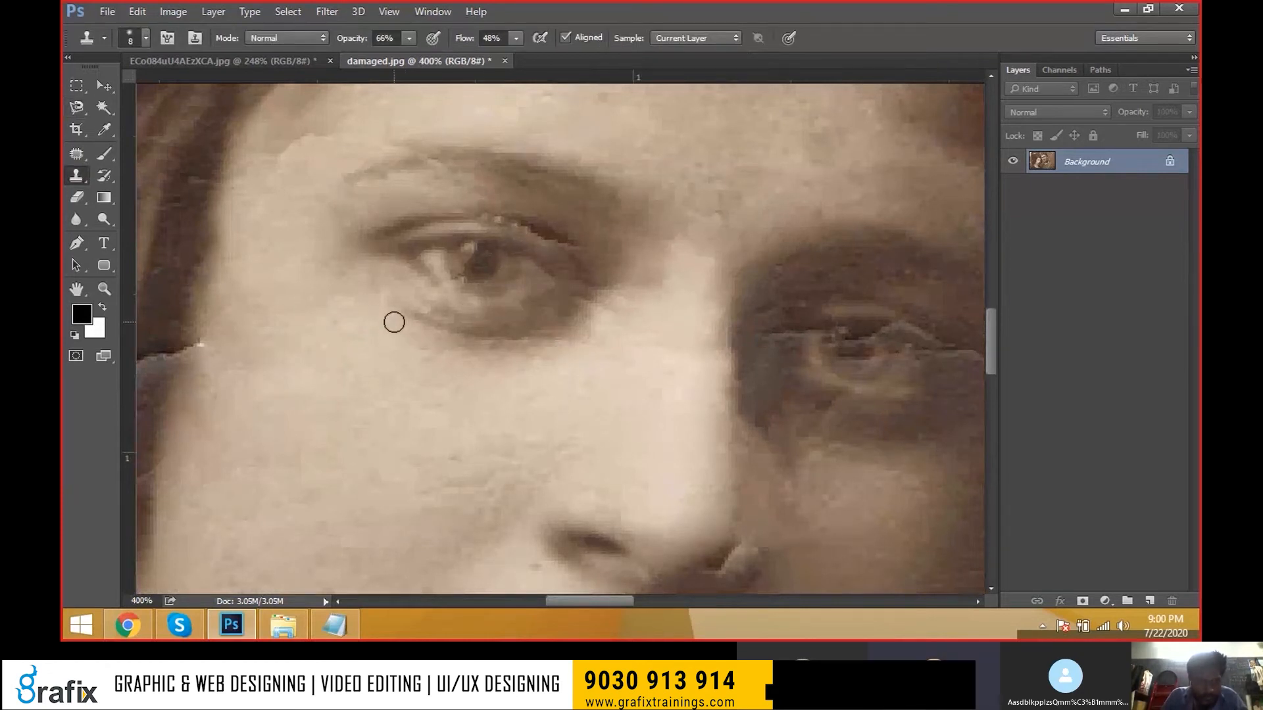
- Outline the woman's undamaged eye and eyebrow with a closed Polygonal Lasso selection
scroll(573, 346, "down", 3)
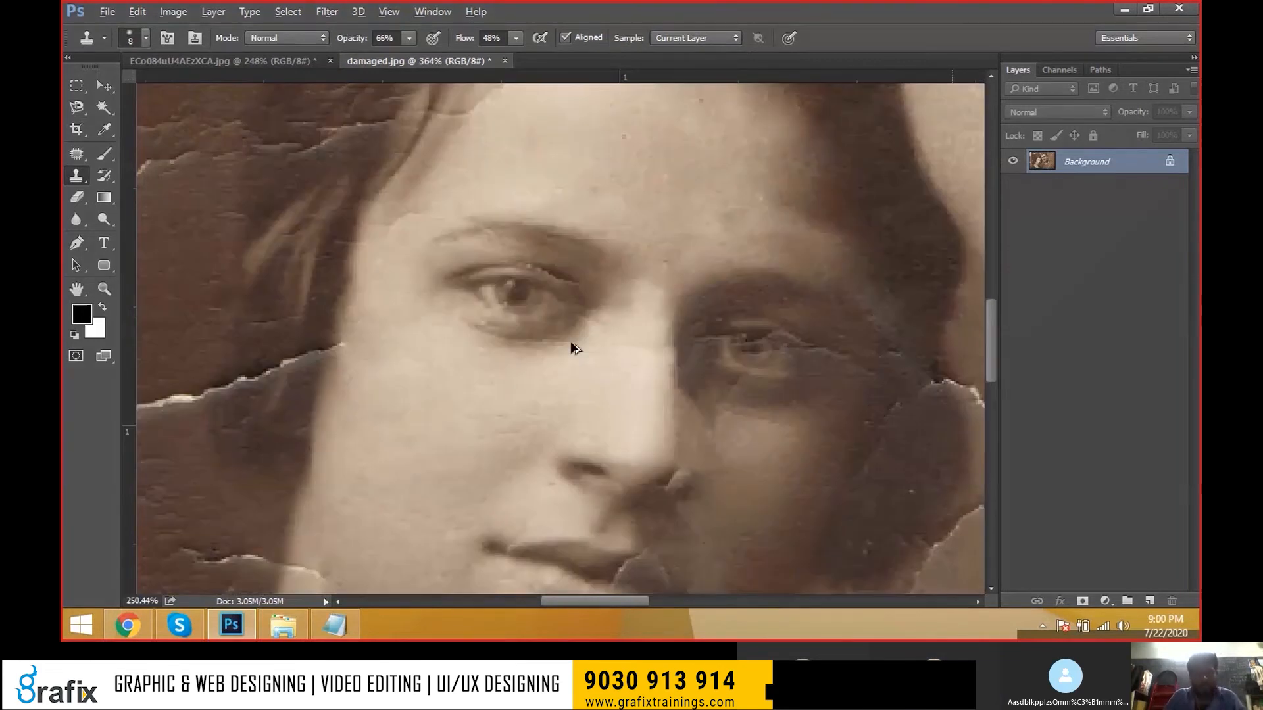
scroll(570, 341, "down", 2)
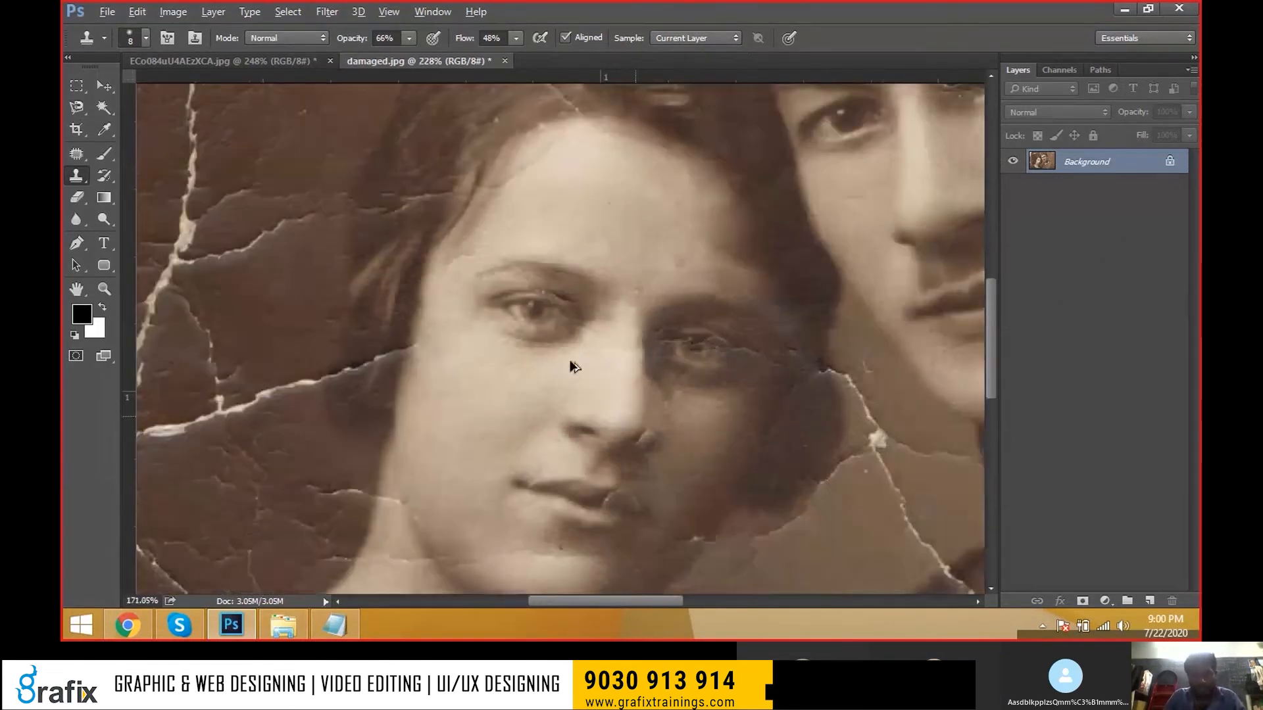
scroll(569, 360, "down", 2)
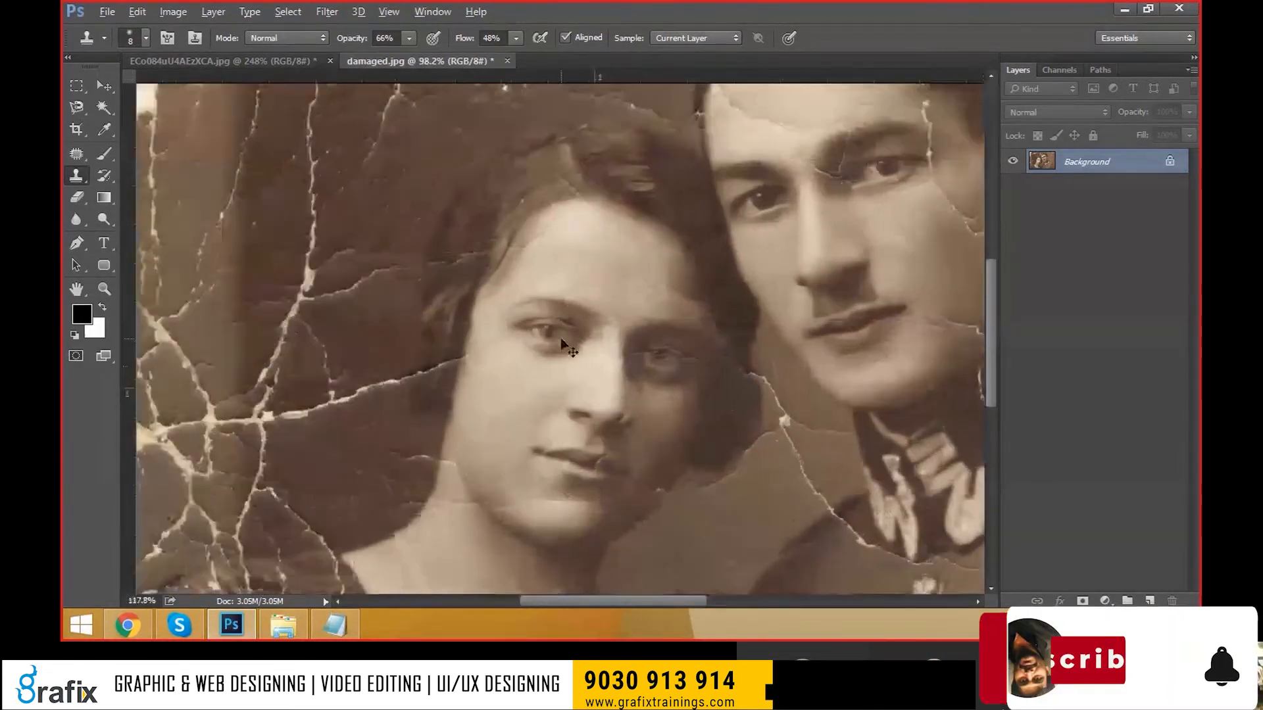
scroll(560, 338, "up", 1)
left_click(76, 108)
left_click(125, 125)
left_click(539, 365)
left_click(500, 349)
left_click(491, 314)
left_click(507, 287)
left_click(542, 278)
left_click(592, 277)
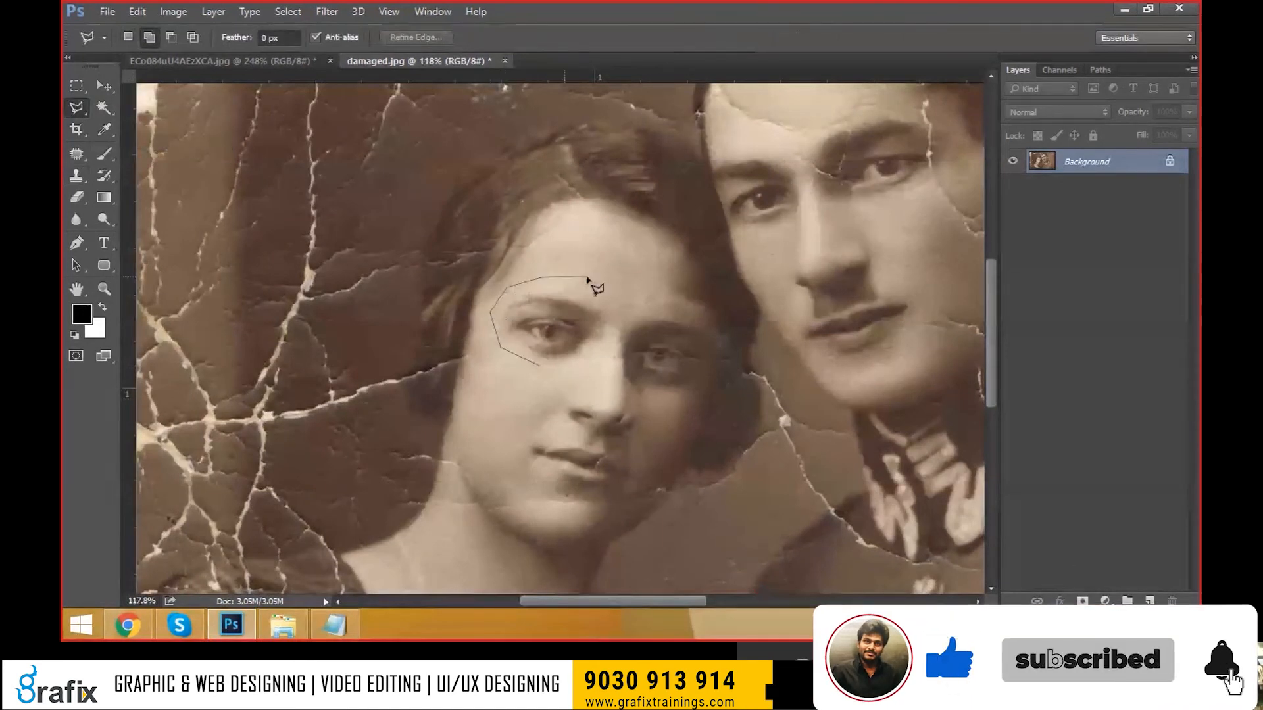
left_click(630, 296)
left_click(598, 357)
left_click(544, 366)
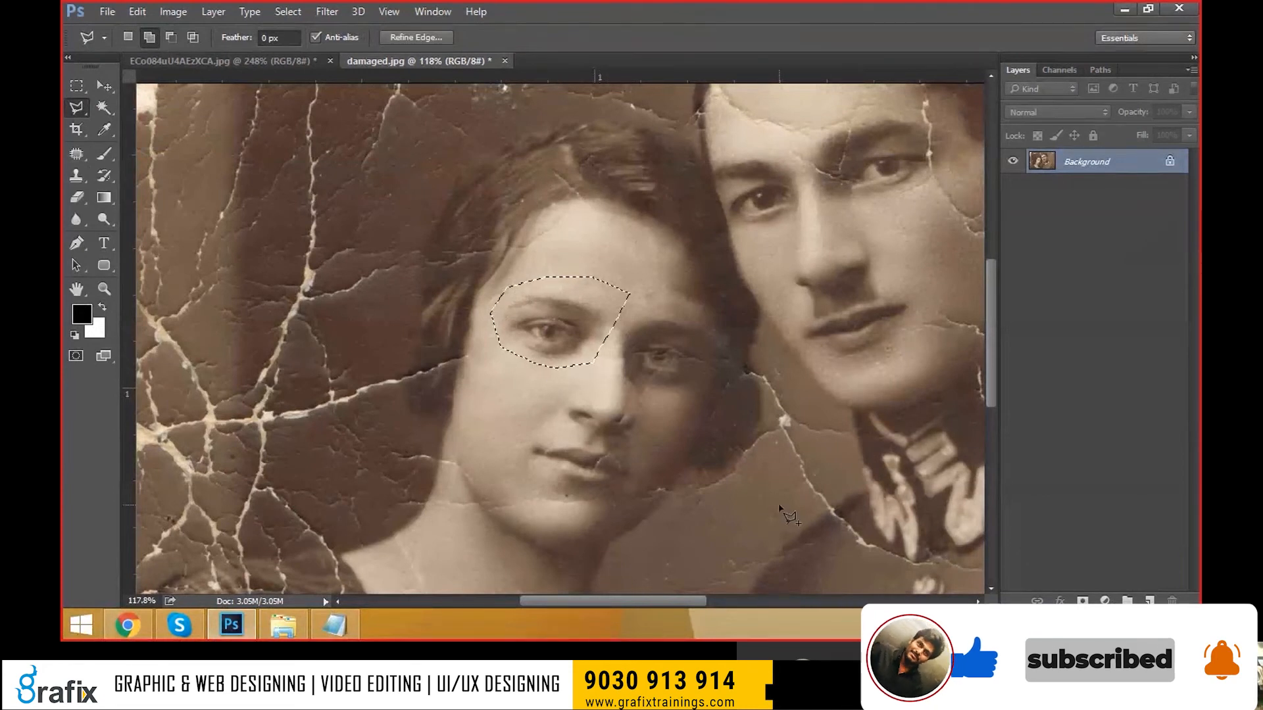
- Copy the selected eye to a new layer and check it in isolation by hiding and reshowing the Background
key("v")
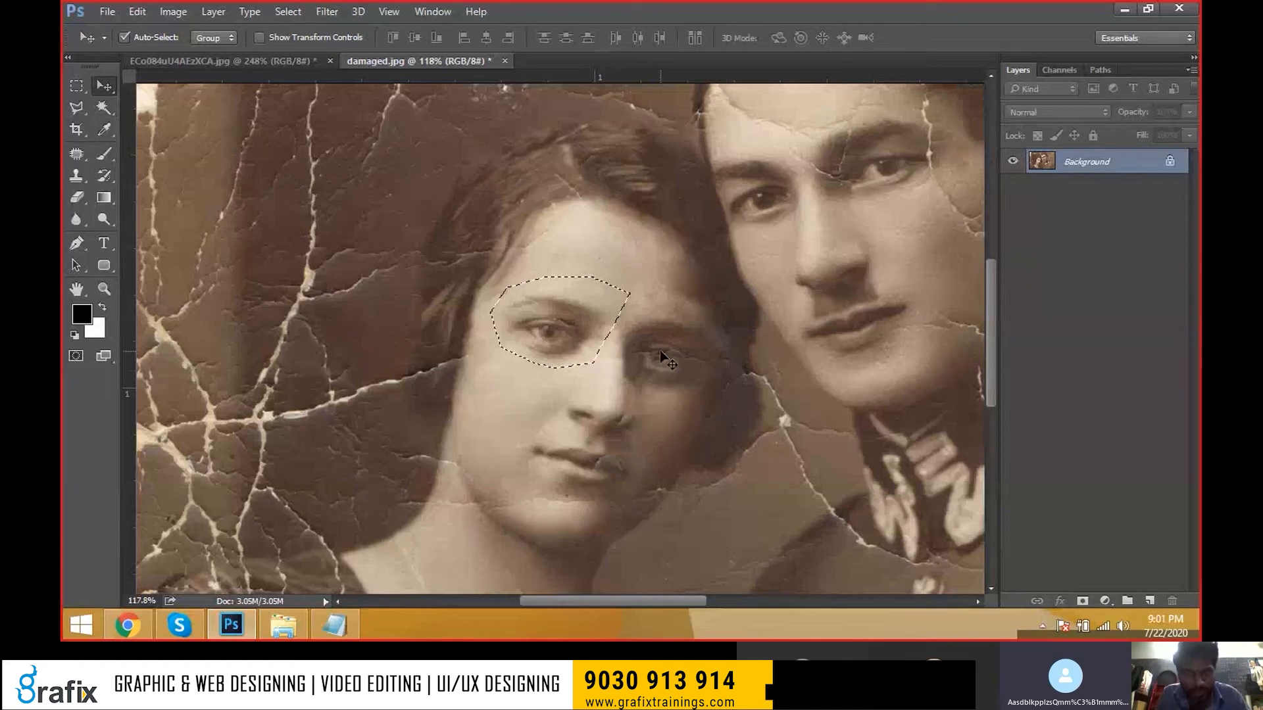
key("ctrl+j")
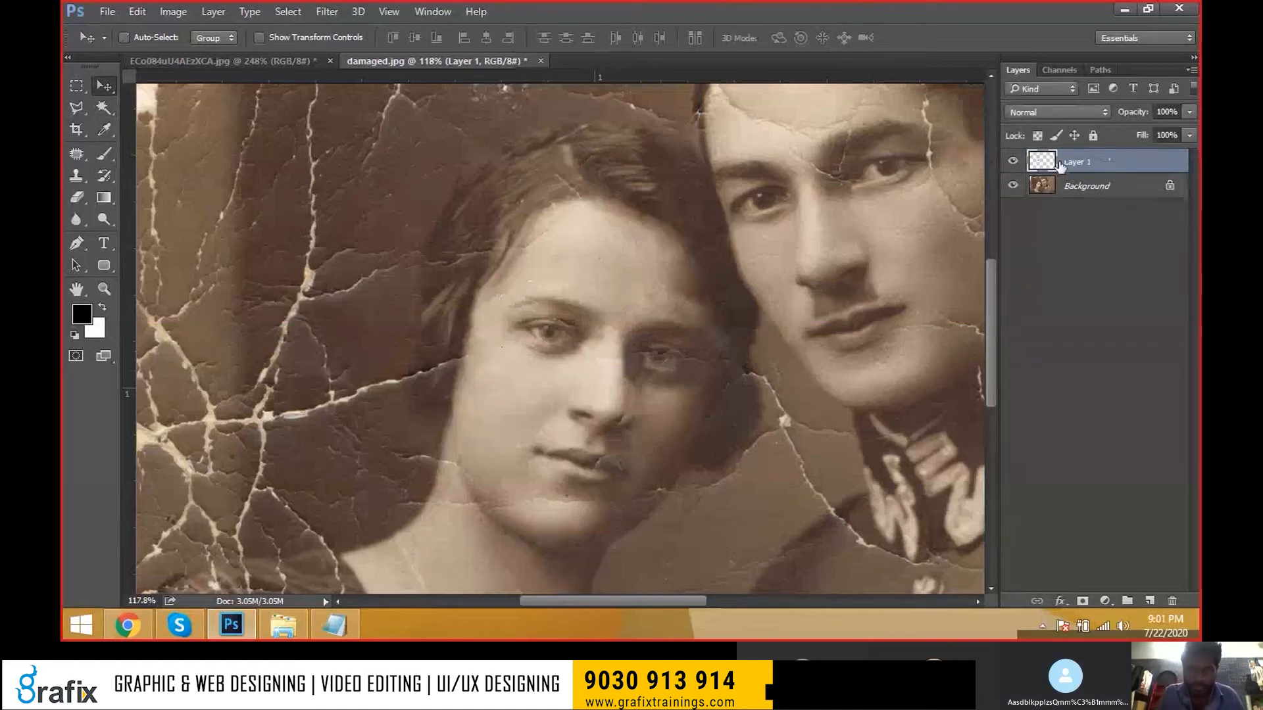
left_click(1013, 186)
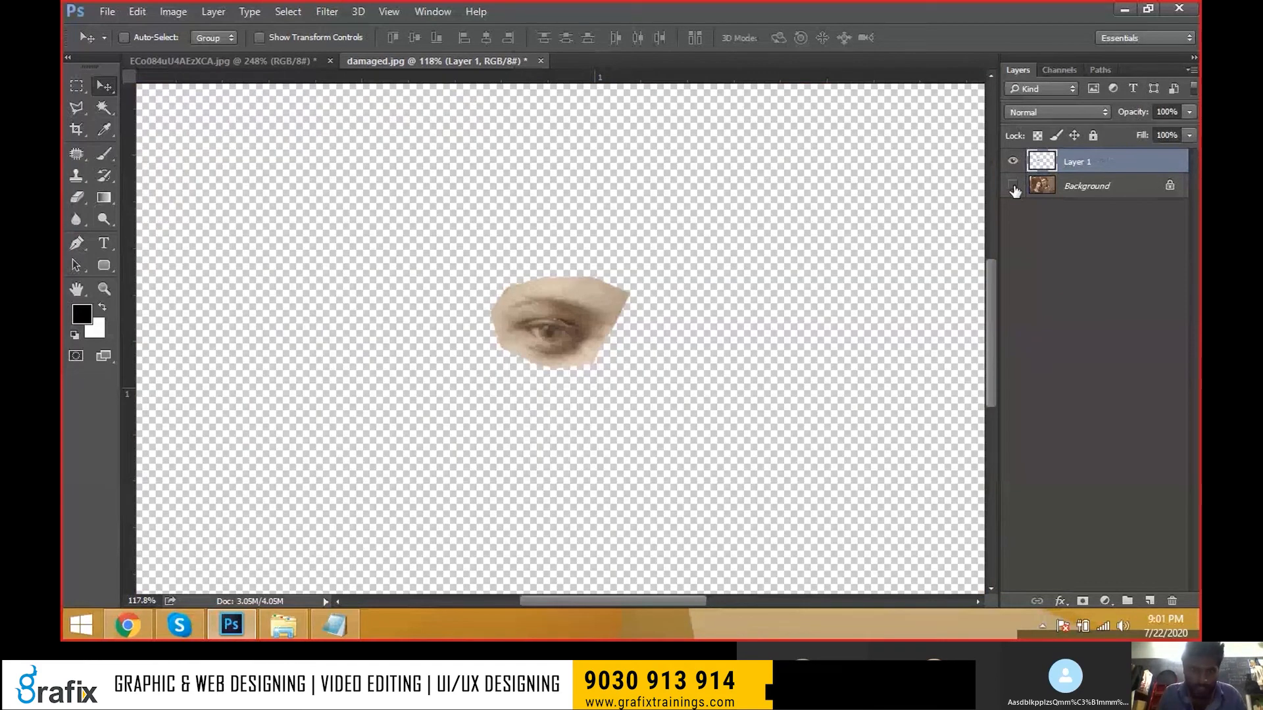
left_click(1012, 186)
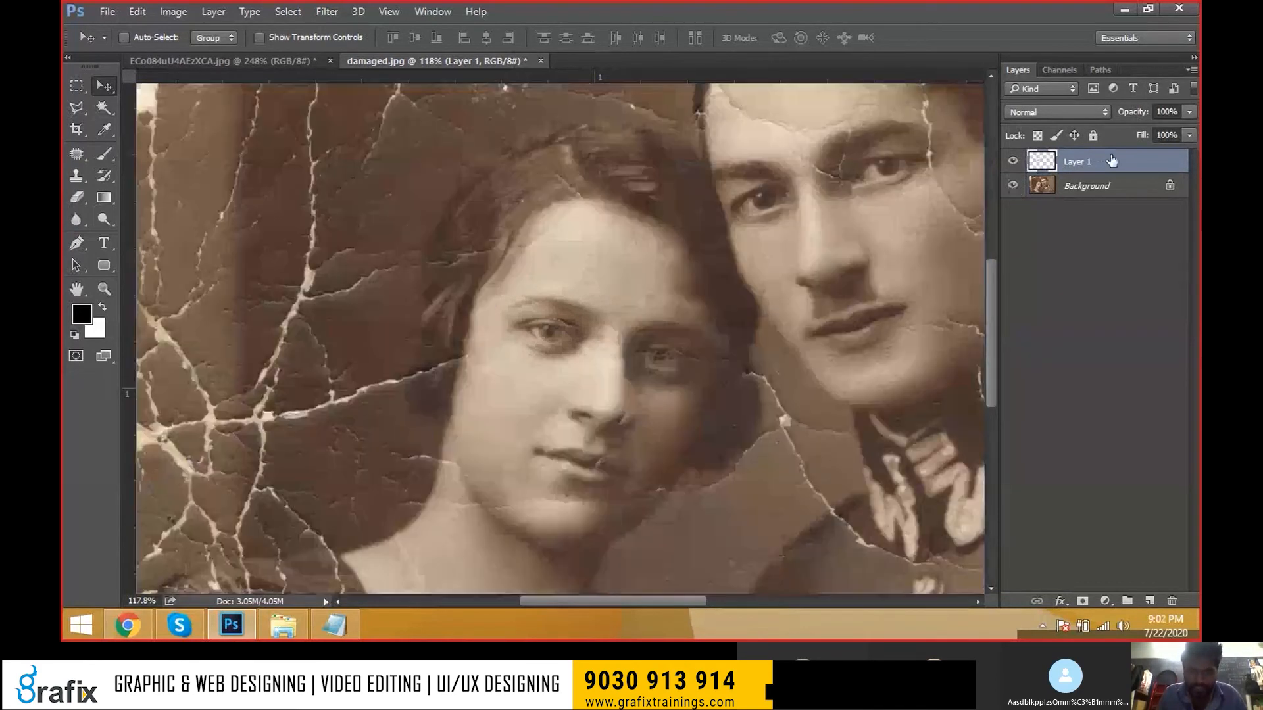
- Move the copied eye patch over the woman's damaged eye and set the patch layer's opacity to 75%
left_click_drag(596, 337, 659, 368)
scroll(730, 354, "up", 1, "alt")
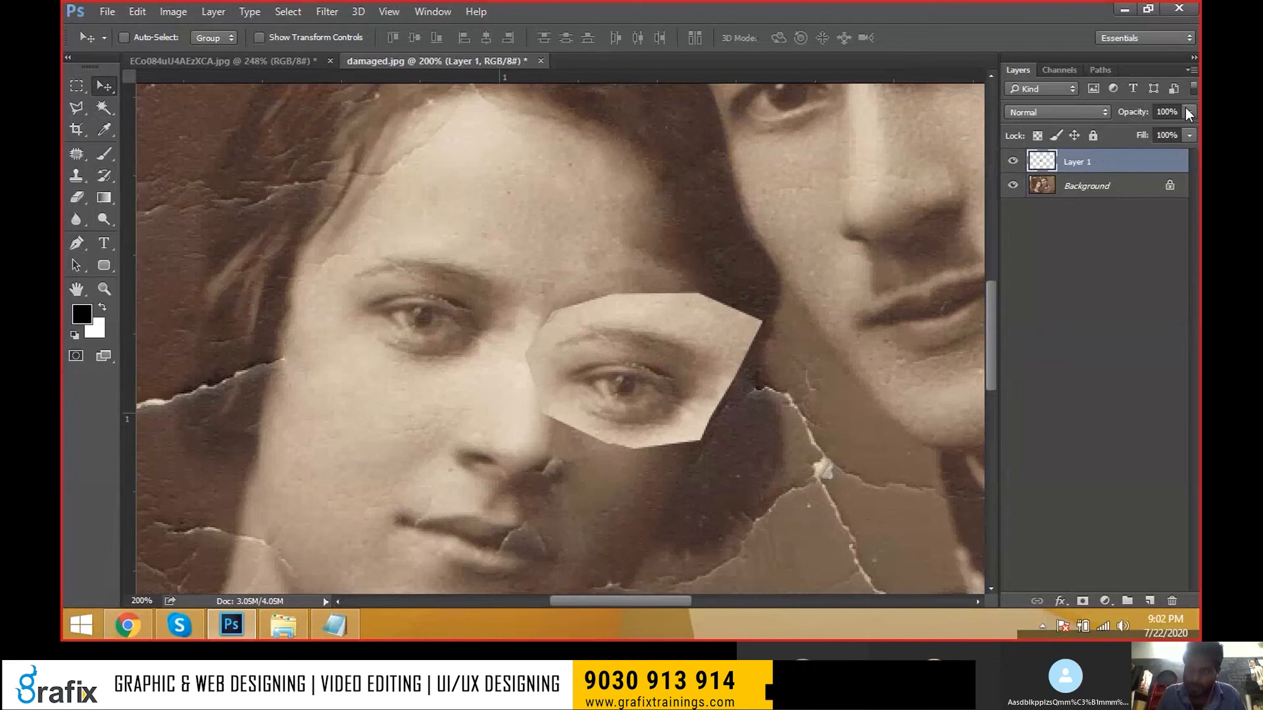
key("7")
key("5")
left_click_drag(717, 331, 688, 377)
- Flip the eye patch horizontally and reposition it over the damaged eye
scroll(702, 341, "up", 1, "alt")
key("ctrl")
key("ctrl+t")
right_click(657, 411)
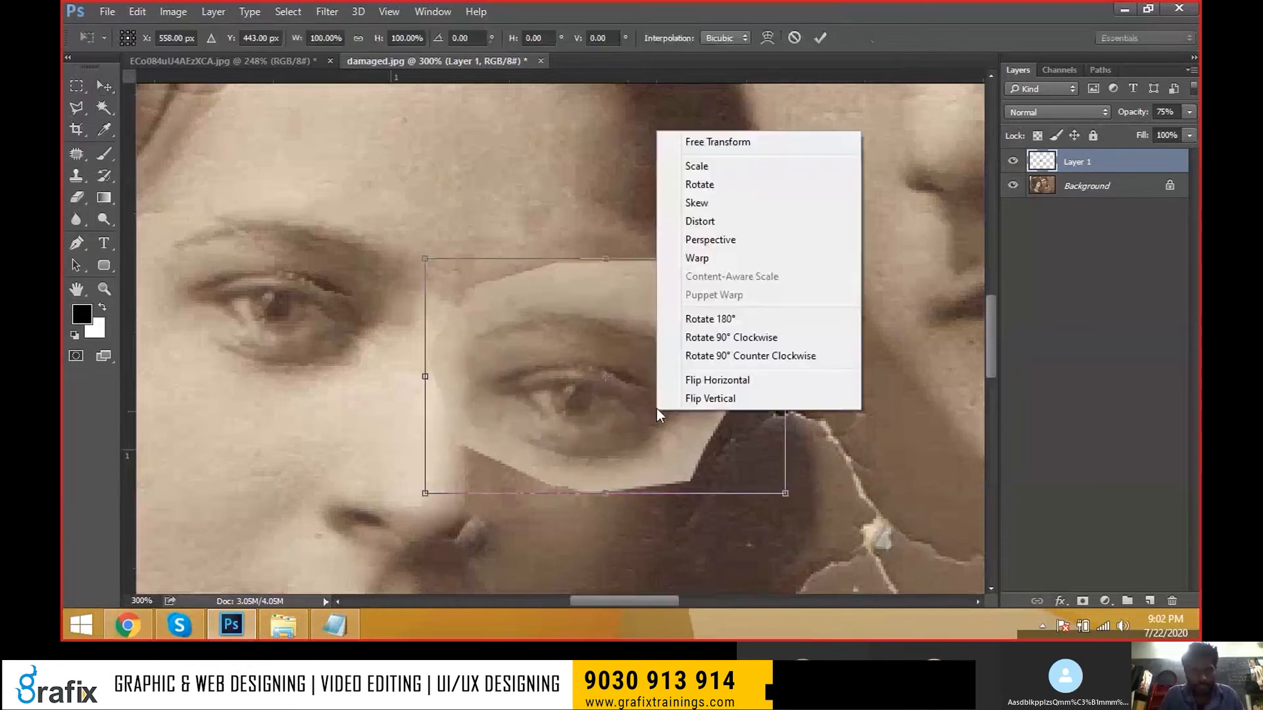
key("Escape")
key("Escape")
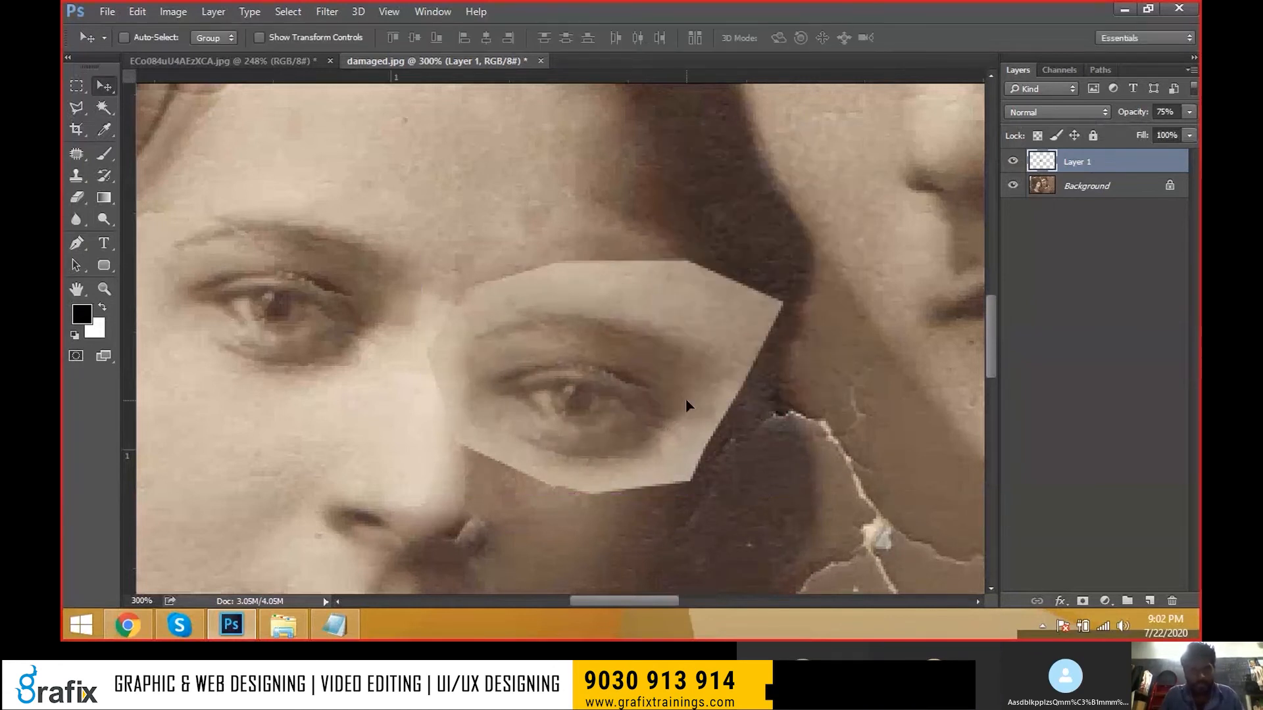
right_click(685, 399)
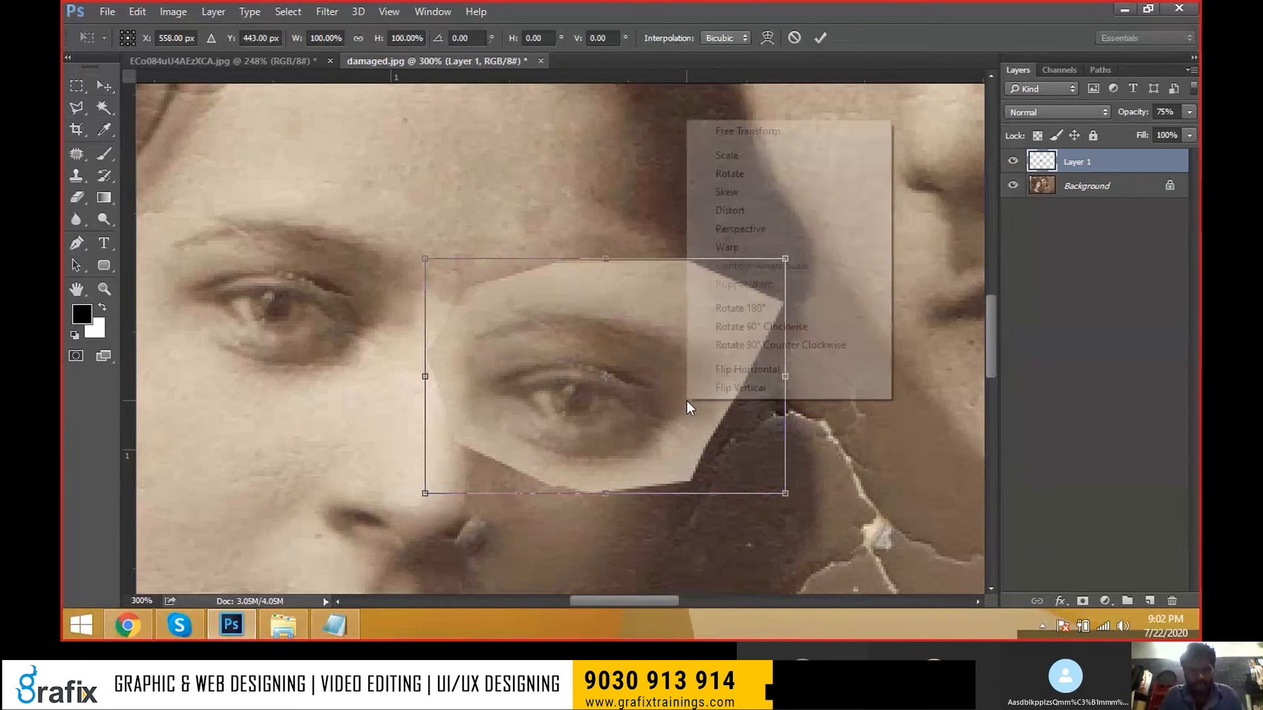
left_click(711, 373)
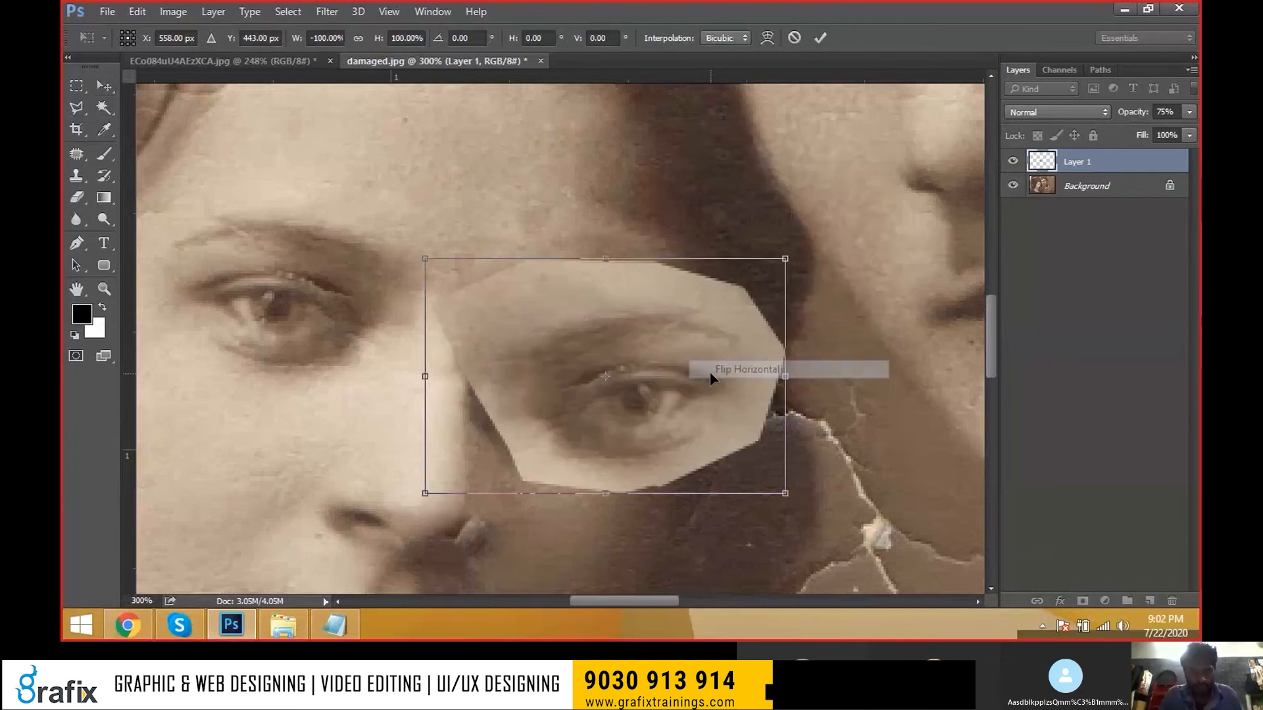
key("Return")
left_click_drag(647, 399, 637, 372)
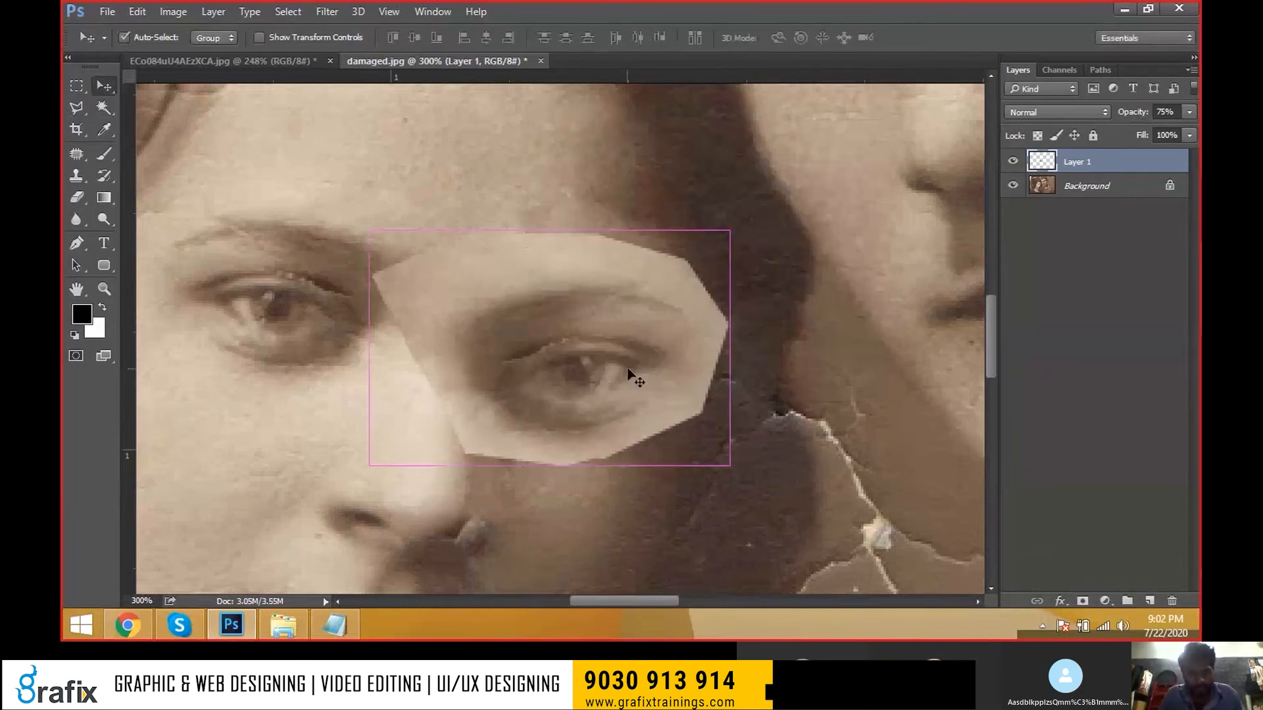
- Rotate the eye patch about 20° clockwise to match the face's tilt and place it over the damaged eye
key("ctrl+t")
left_click_drag(757, 217, 799, 265)
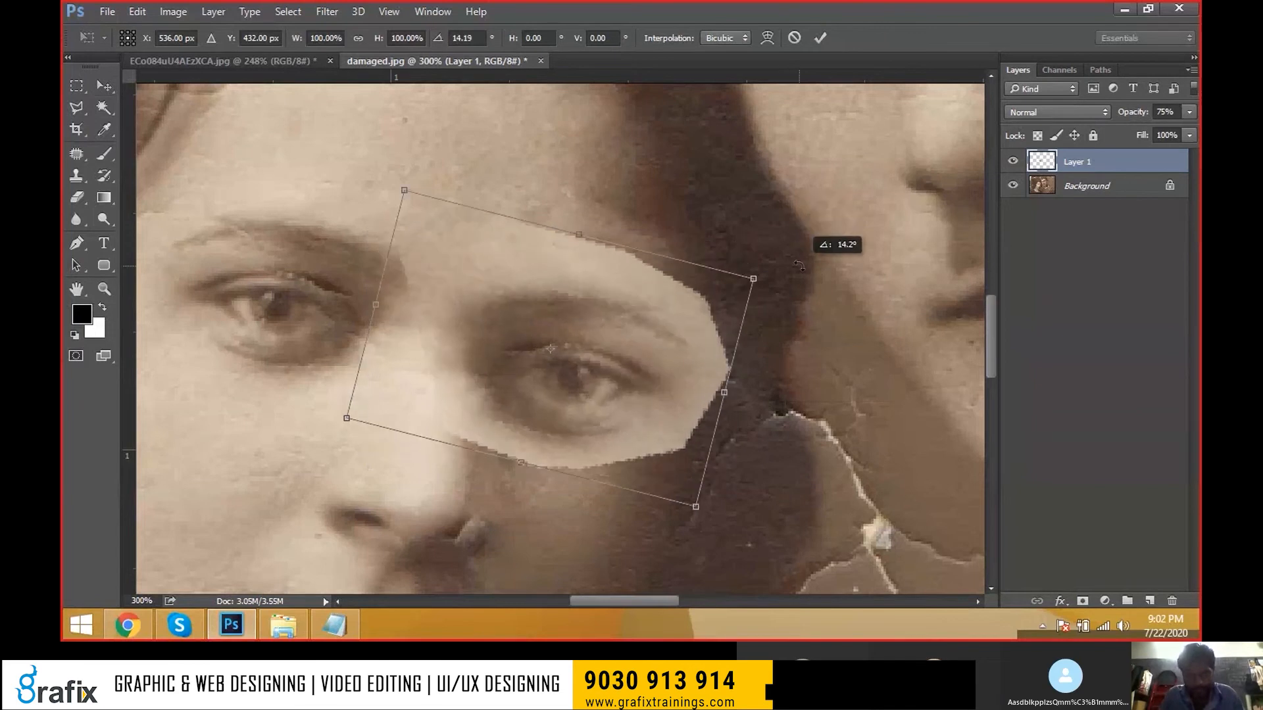
left_click_drag(648, 327, 680, 322)
left_click_drag(795, 261, 801, 281)
mouse_move(578, 324)
left_mouse_down()
mouse_move(734, 258)
mouse_move(574, 327)
left_mouse_up()
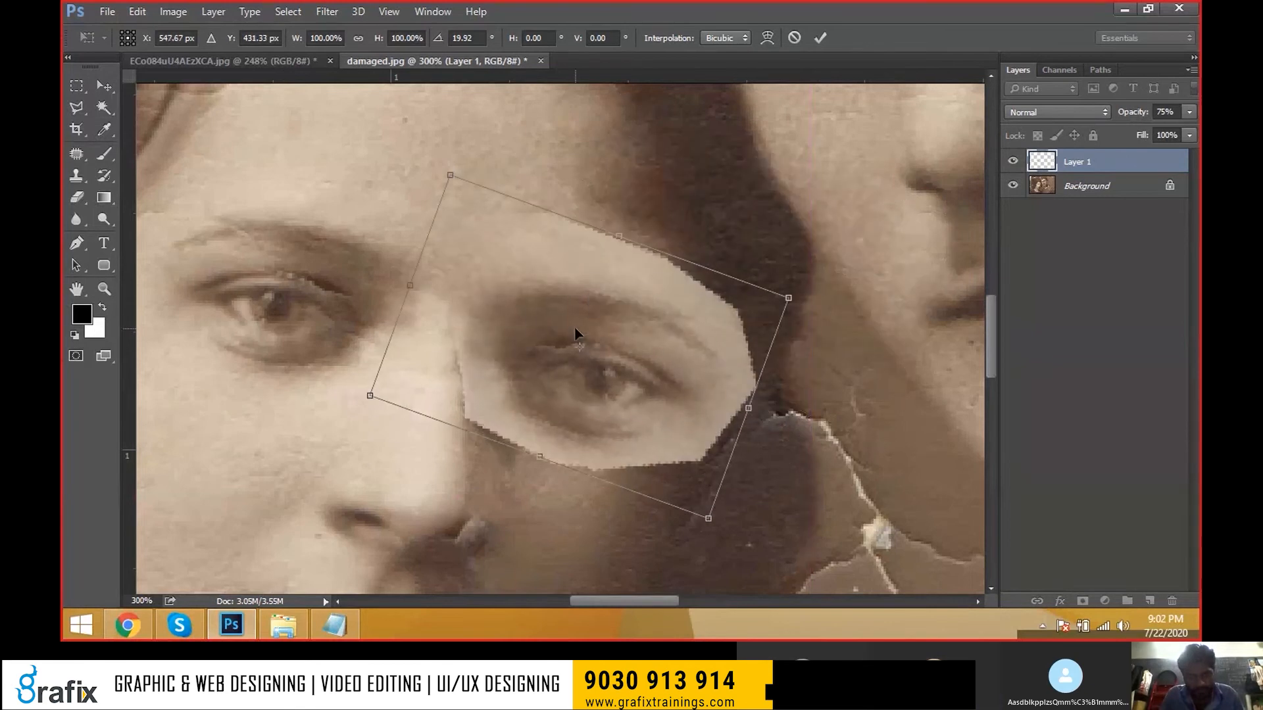
key("Return")
left_click_drag(690, 366, 658, 373)
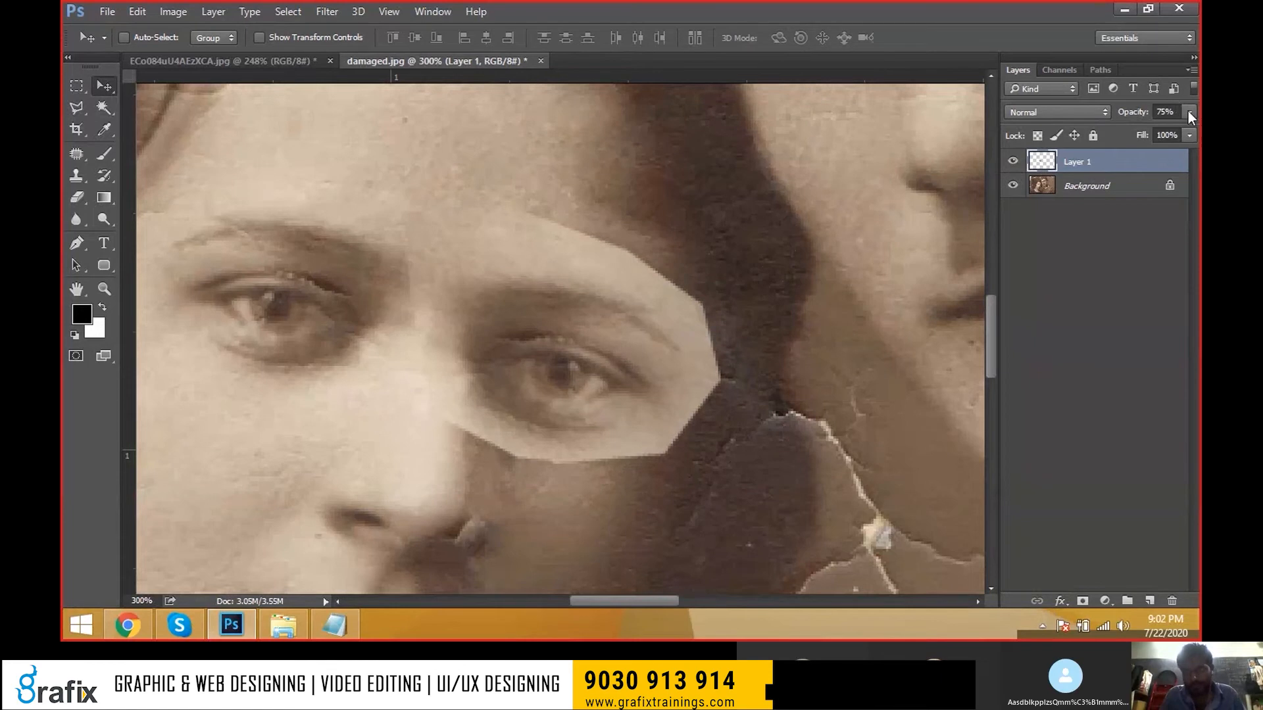
- Align the eye patch with the eye beneath at 40% opacity and set its opacity back to 100%
left_click_drag(1141, 145, 1138, 142)
mouse_move(573, 293)
left_mouse_down()
mouse_move(570, 275)
mouse_move(563, 315)
left_mouse_up()
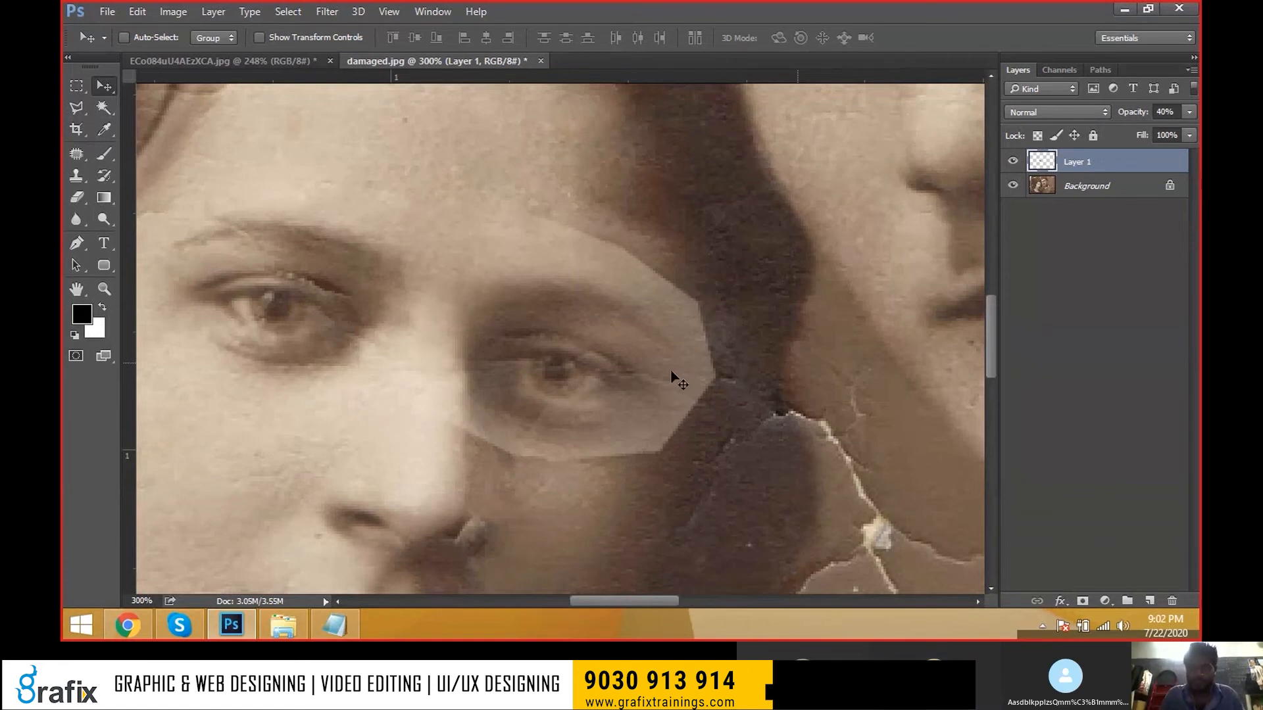
key("0")
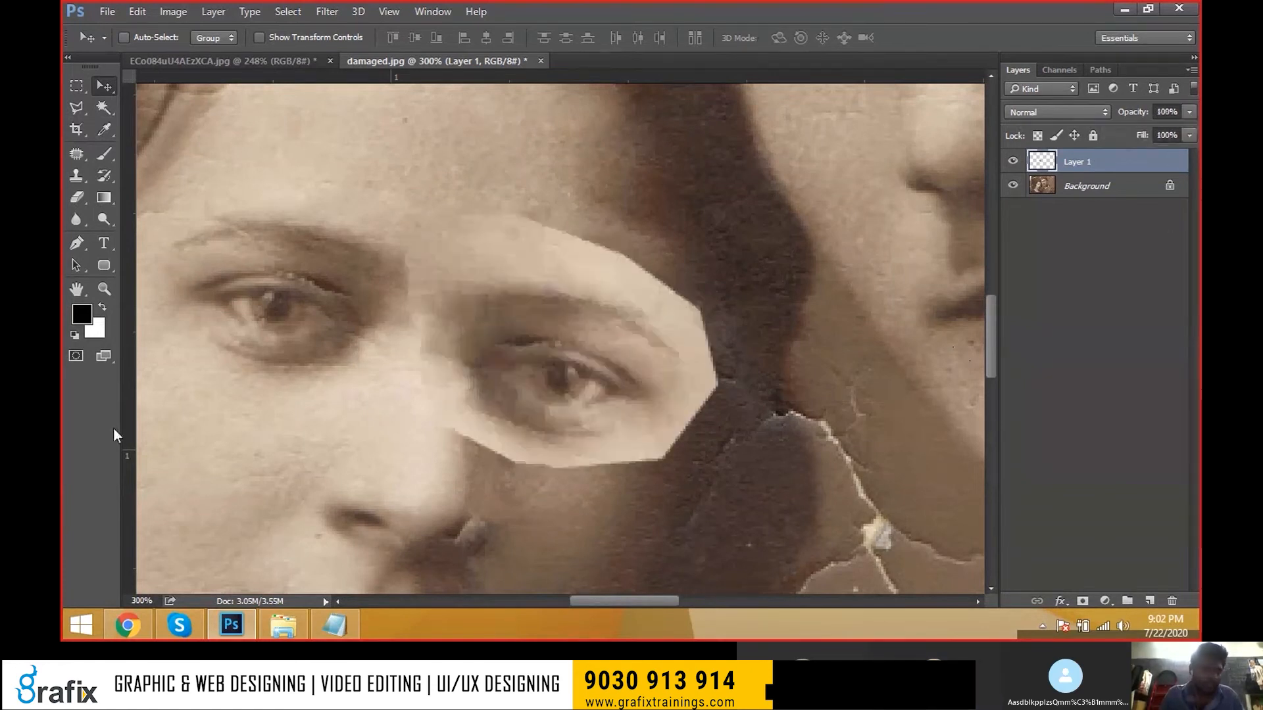
- Set up the Eraser with a soft round brush at 0% hardness and a size of 60 px
left_click_drag(82, 191, 121, 192)
left_click(137, 42)
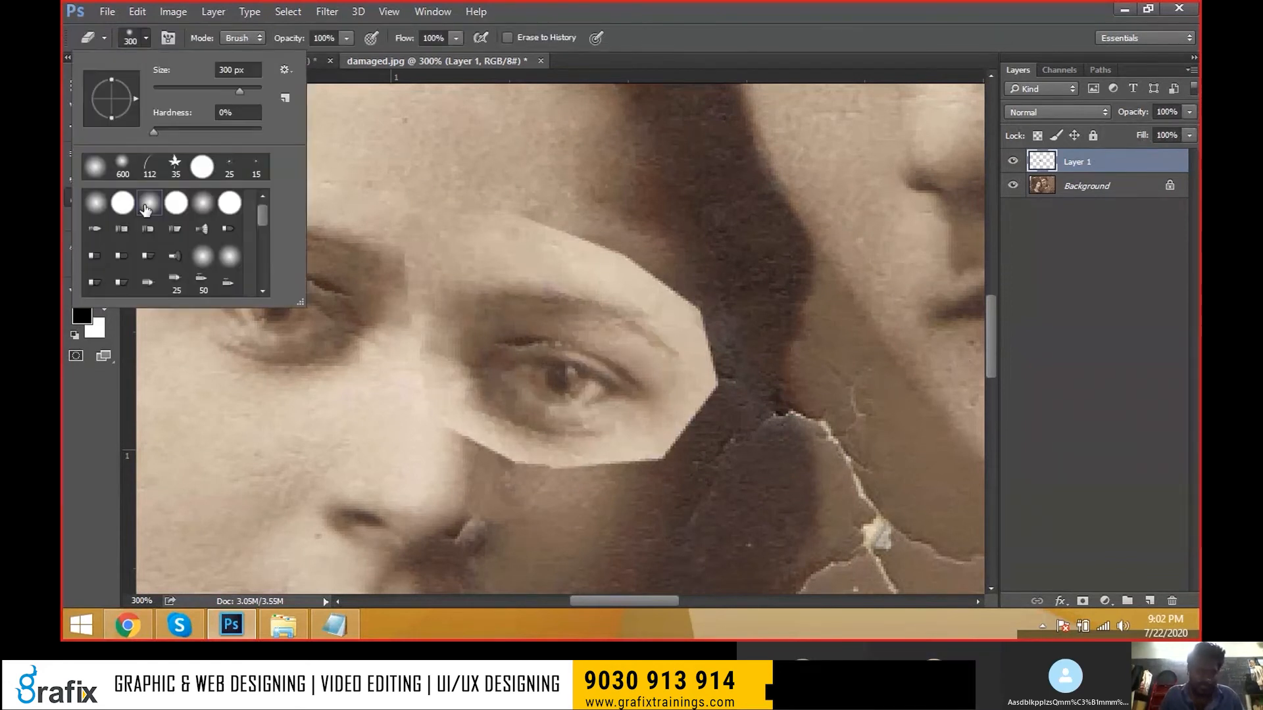
double_click(146, 209)
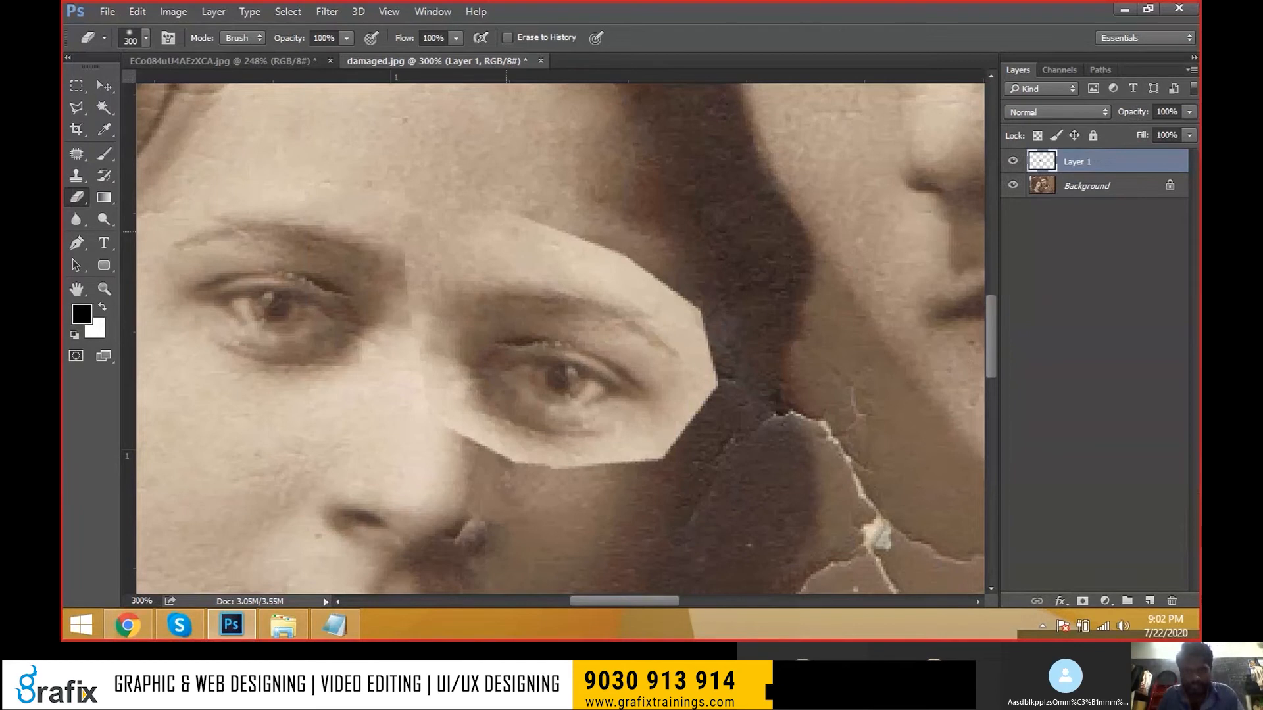
key("bracketleft")
key("bracketleft")
key("bracketleft")
key("bracketleft")
key("bracketleft")
key("bracketleft")
key("bracketleft")
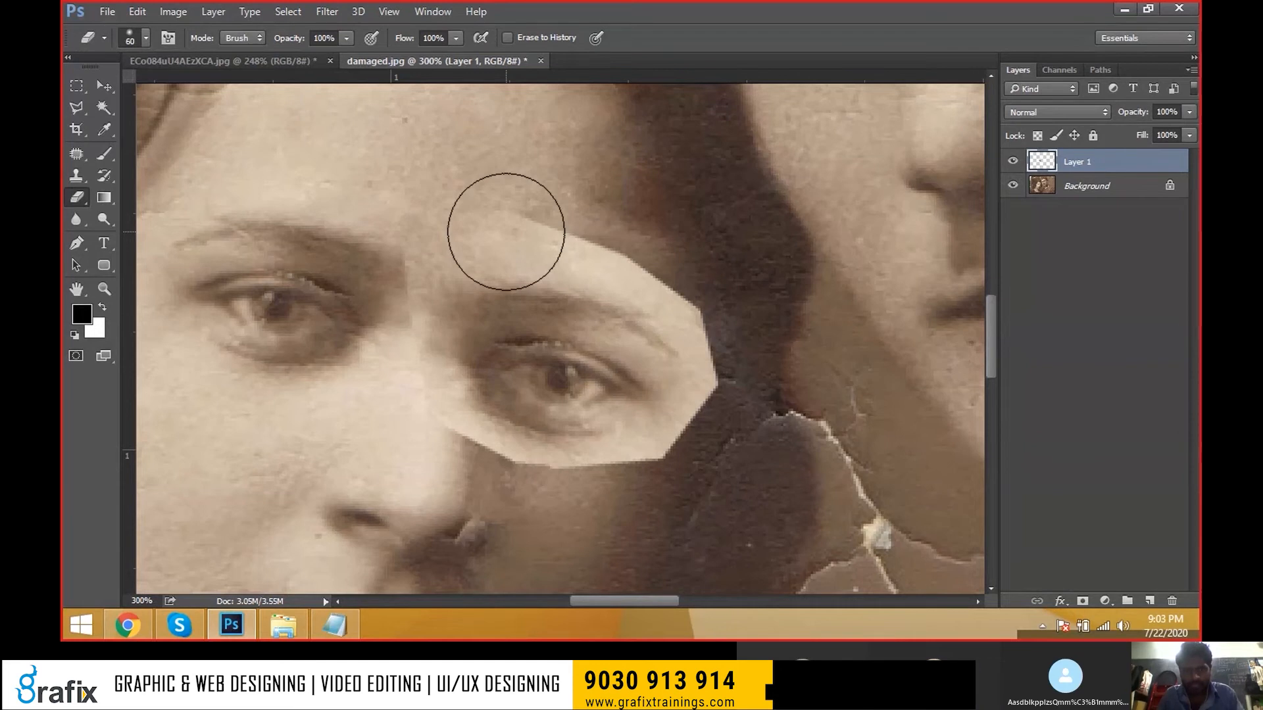
- Erase the hard edges around the eye patch to blend it into the face, using 70 px and 35 px brushes as well
mouse_move(506, 231)
left_mouse_down()
mouse_move(642, 248)
mouse_move(620, 169)
left_mouse_up()
key("bracketright")
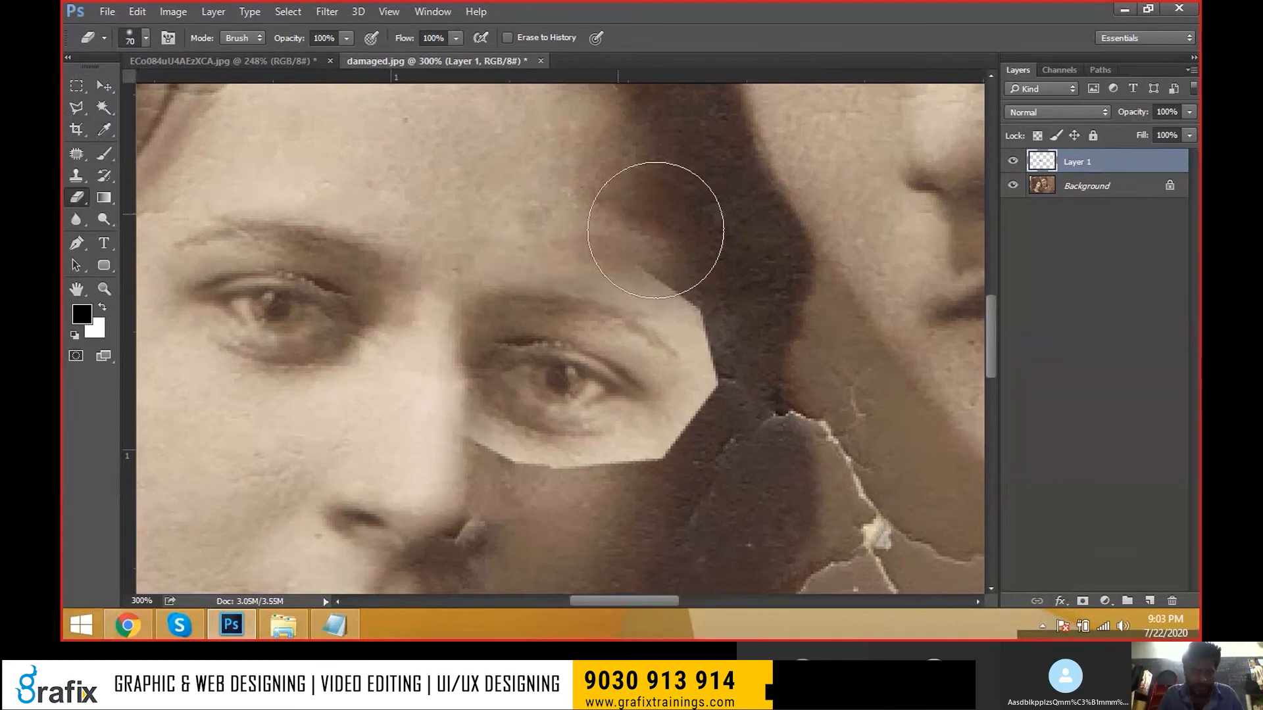
left_click_drag(655, 230, 789, 366)
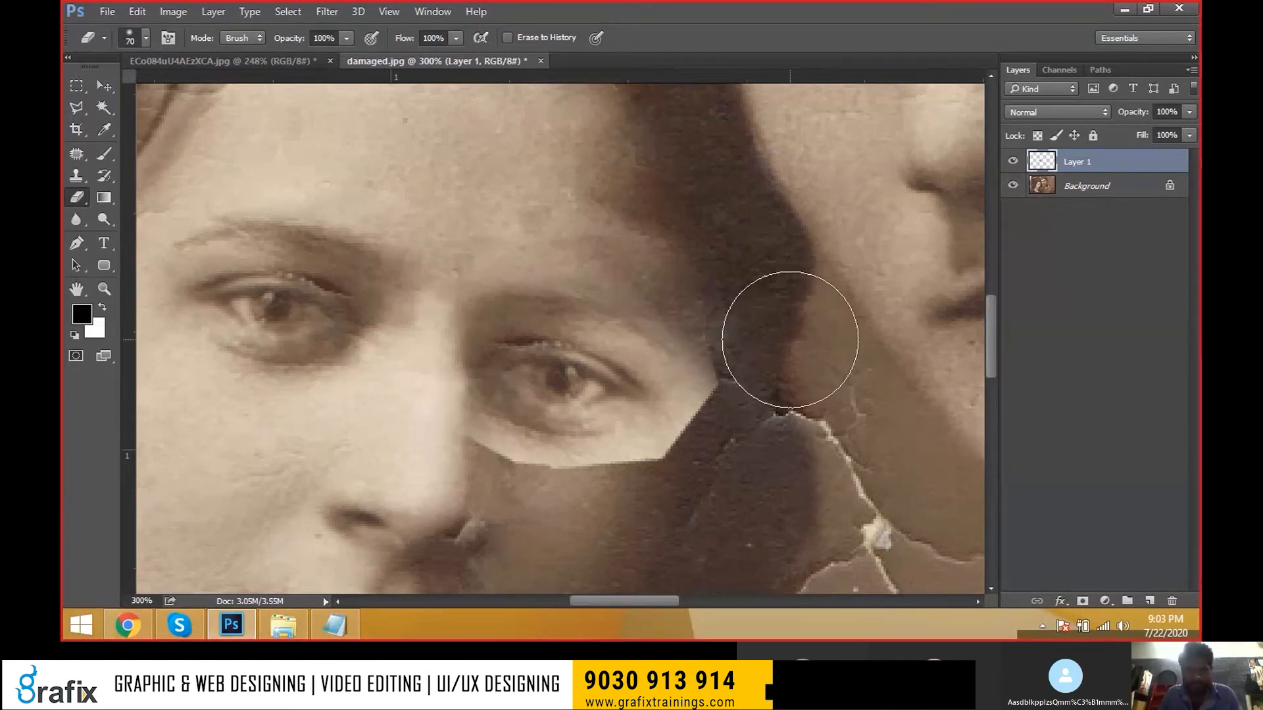
key("bracketleft")
key("bracketleft")
key("bracketleft")
key("bracketleft")
key("bracketleft")
mouse_move(729, 332)
left_mouse_down()
mouse_move(722, 373)
mouse_move(733, 383)
mouse_move(702, 397)
mouse_move(663, 454)
mouse_move(493, 451)
mouse_move(477, 430)
left_mouse_up()
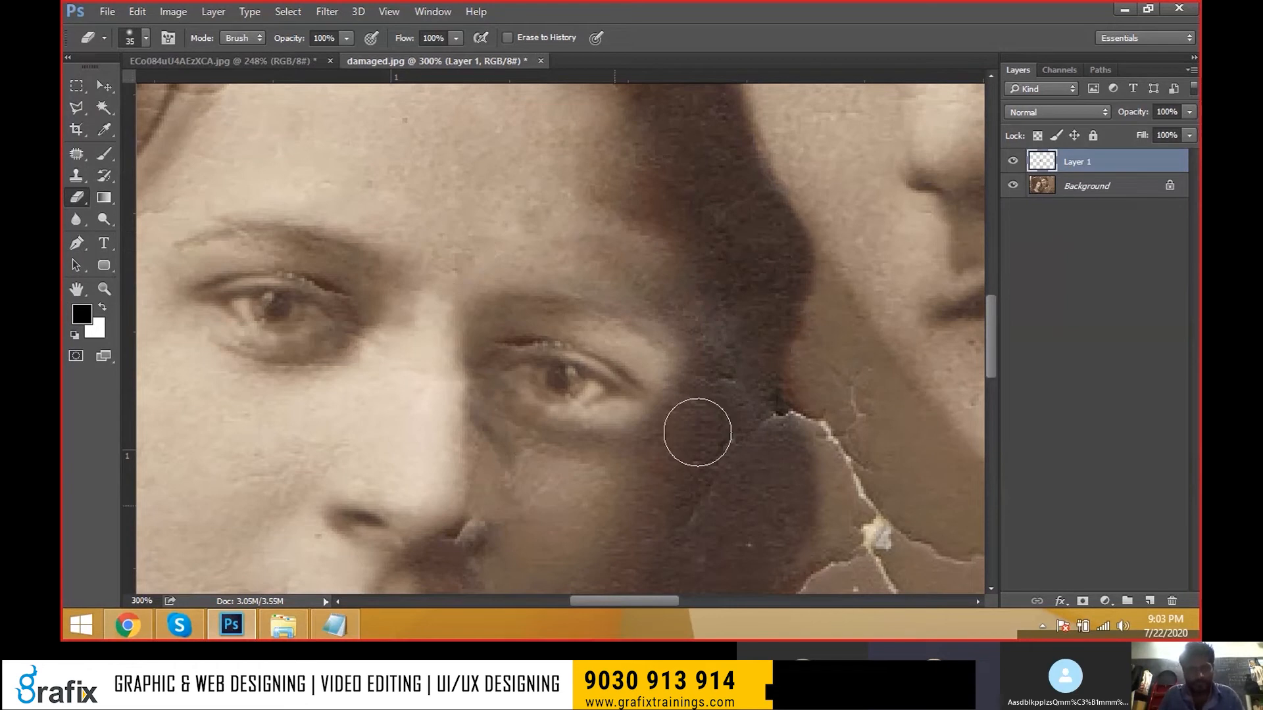
- Try duplicating the eye patch layer, shifting the copy slightly and erasing its upper and inner edges
key("ctrl+j")
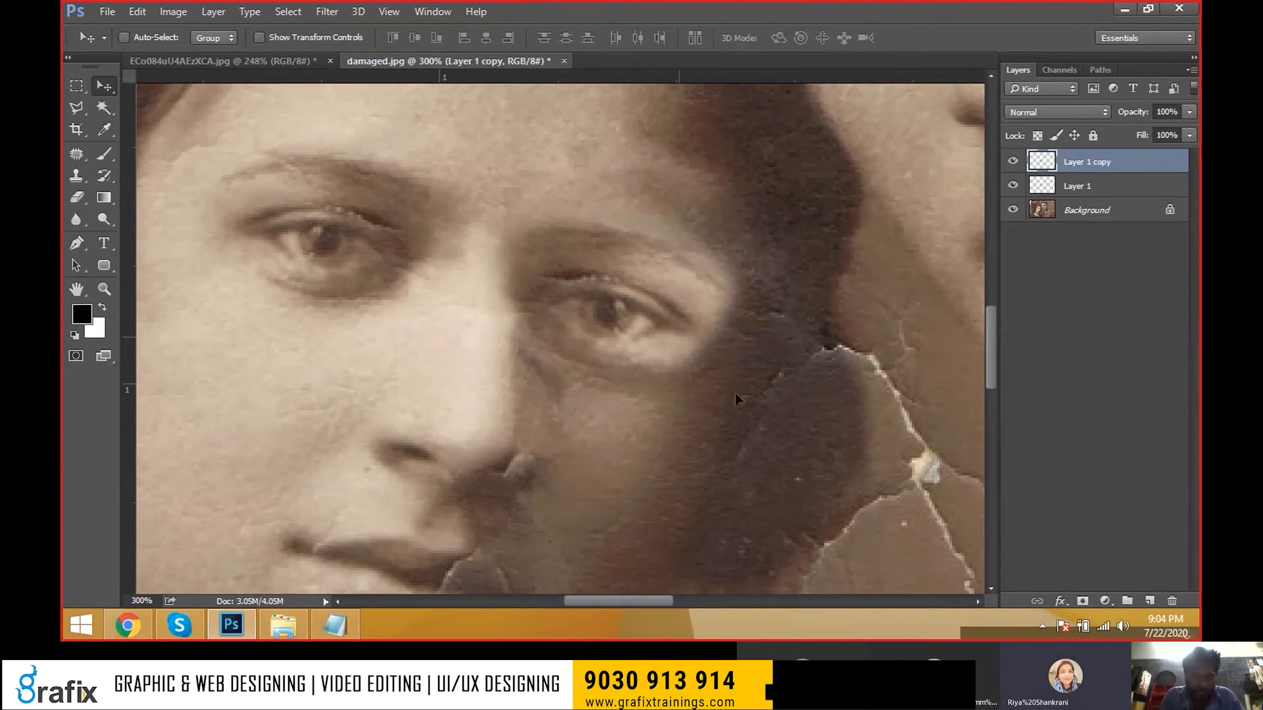
mouse_move(735, 392)
left_mouse_down()
mouse_move(690, 383)
mouse_move(874, 418)
mouse_move(709, 361)
mouse_move(717, 390)
mouse_move(692, 350)
left_mouse_up()
key("e")
mouse_move(554, 199)
left_mouse_down()
mouse_move(665, 224)
mouse_move(764, 288)
left_mouse_up()
mouse_move(513, 269)
left_mouse_down()
mouse_move(631, 216)
mouse_move(770, 330)
mouse_move(769, 408)
mouse_move(591, 428)
left_mouse_up()
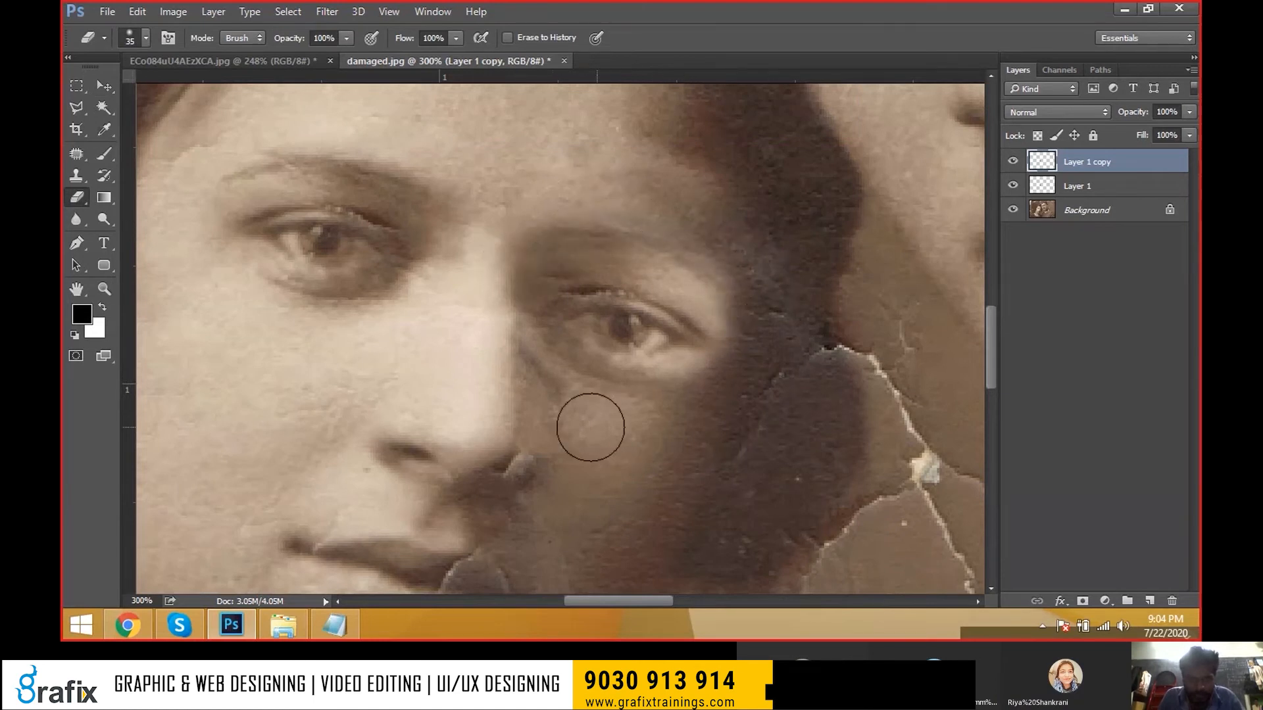
- Move the duplicate eye patch up onto the forehead and delete the duplicate layer
key("v")
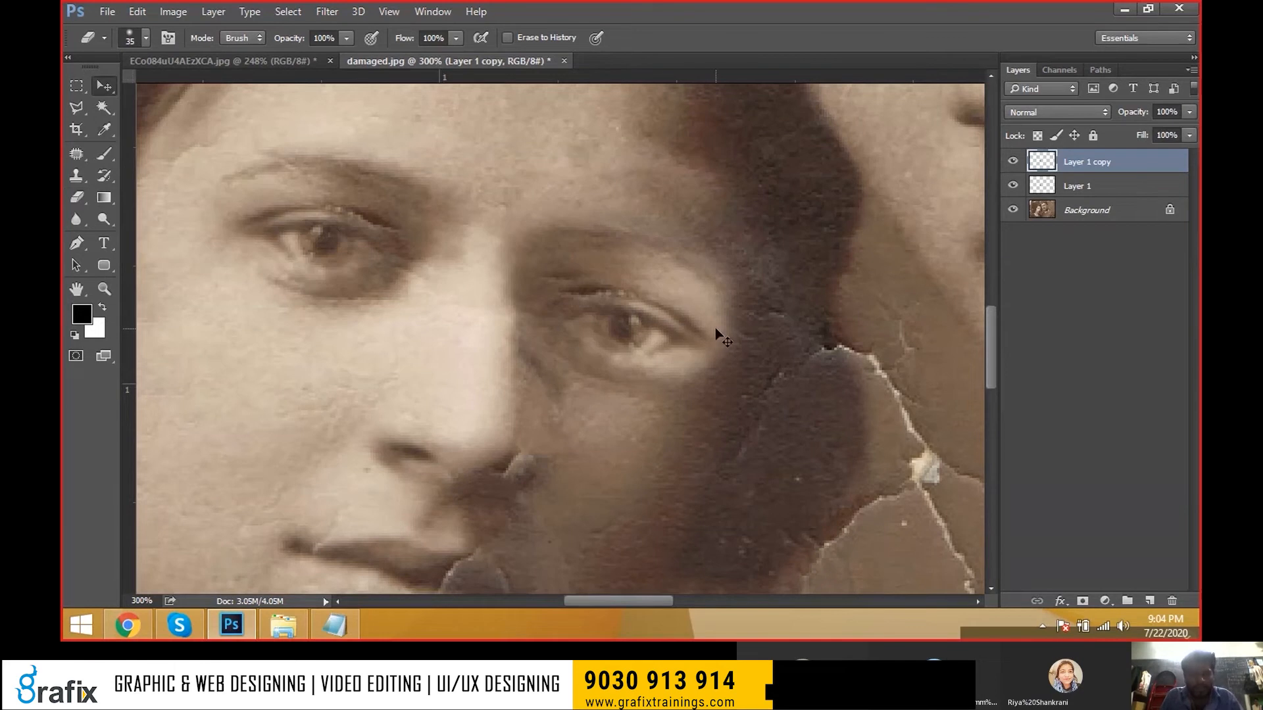
left_click_drag(648, 348, 504, 211)
scroll(579, 381, "down", 5)
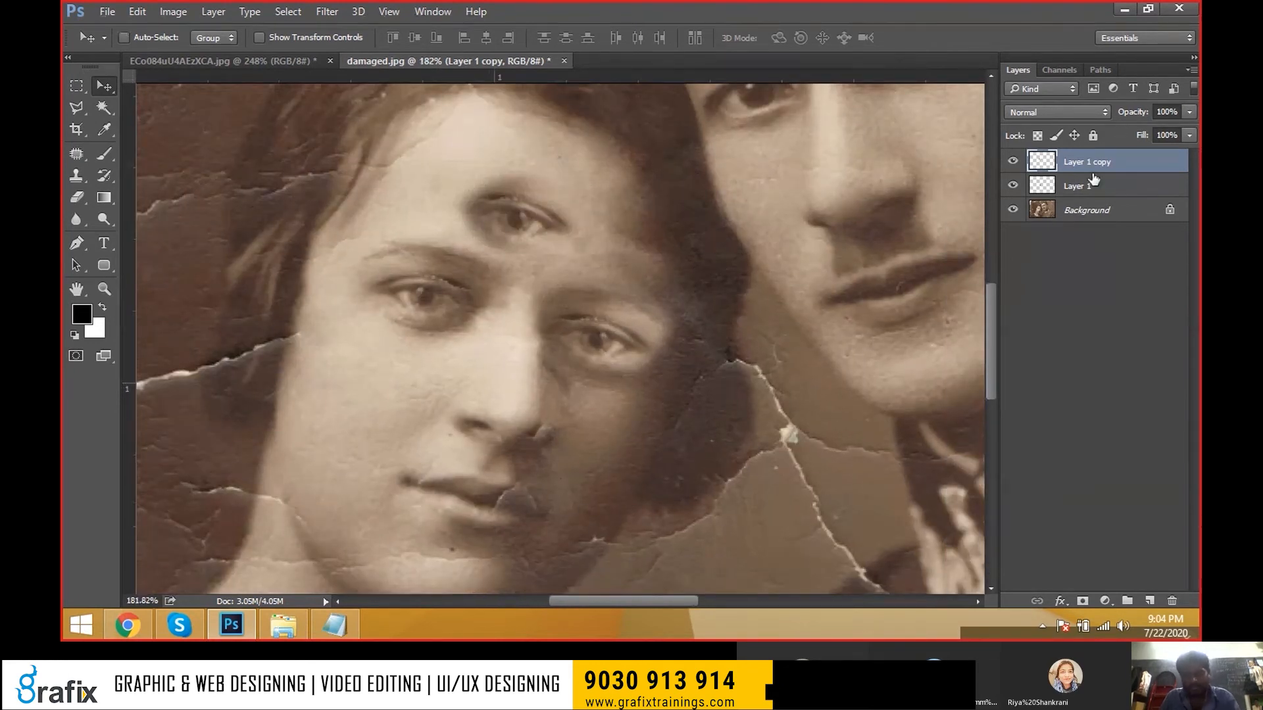
key("Delete")
- Hide and reshow the eye patch layer to compare the repaired eye with the damaged original up close
left_click(1012, 161)
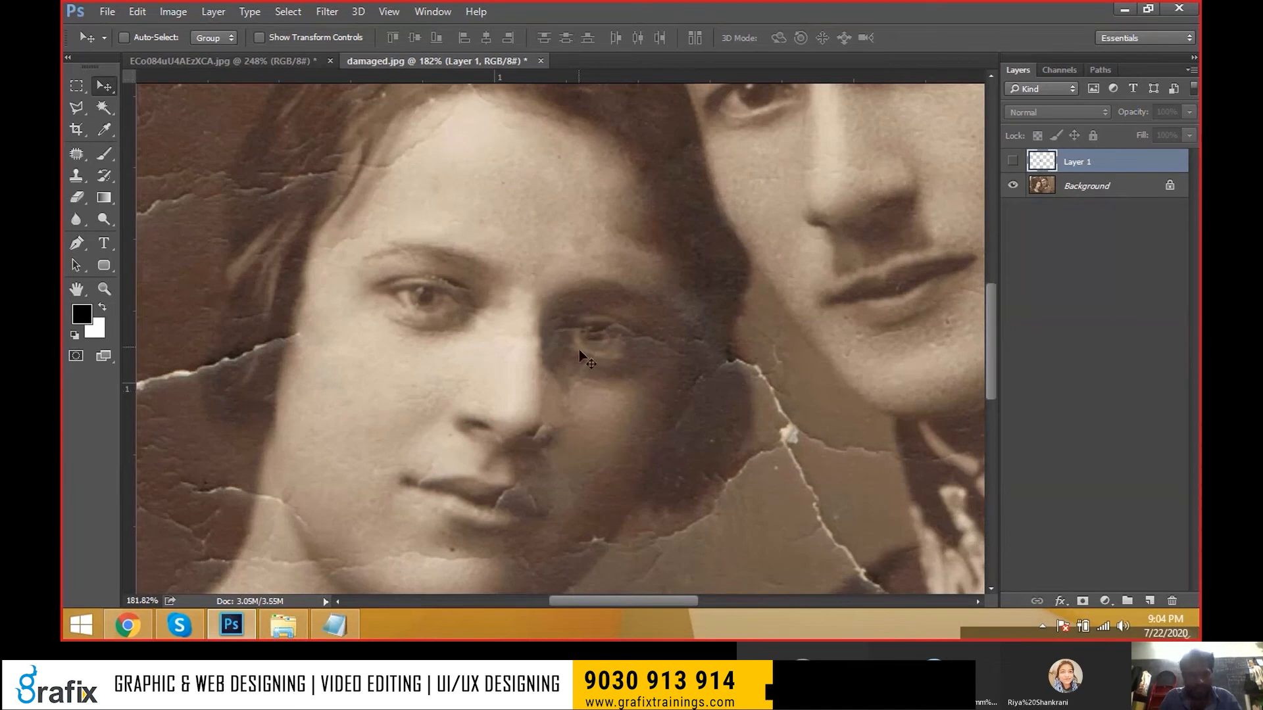
key("ctrl+space")
left_click(617, 352, "ctrl")
left_click(617, 352, "ctrl")
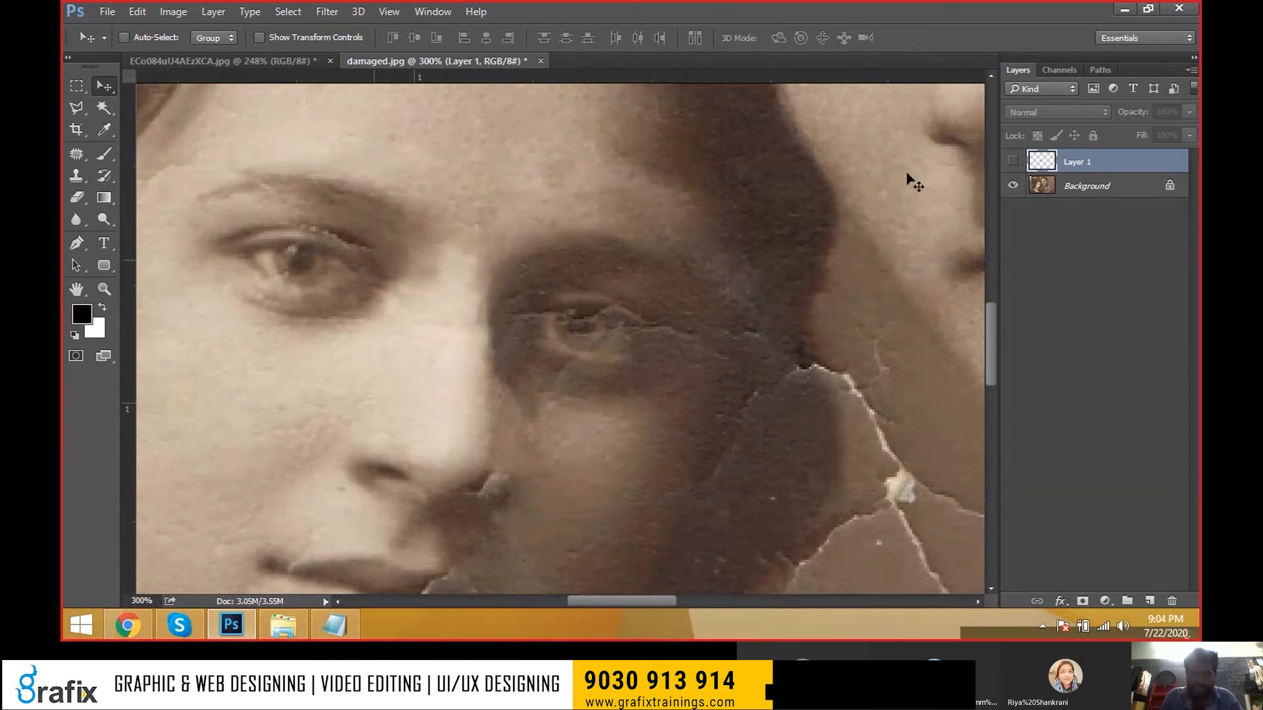
left_click(1011, 162)
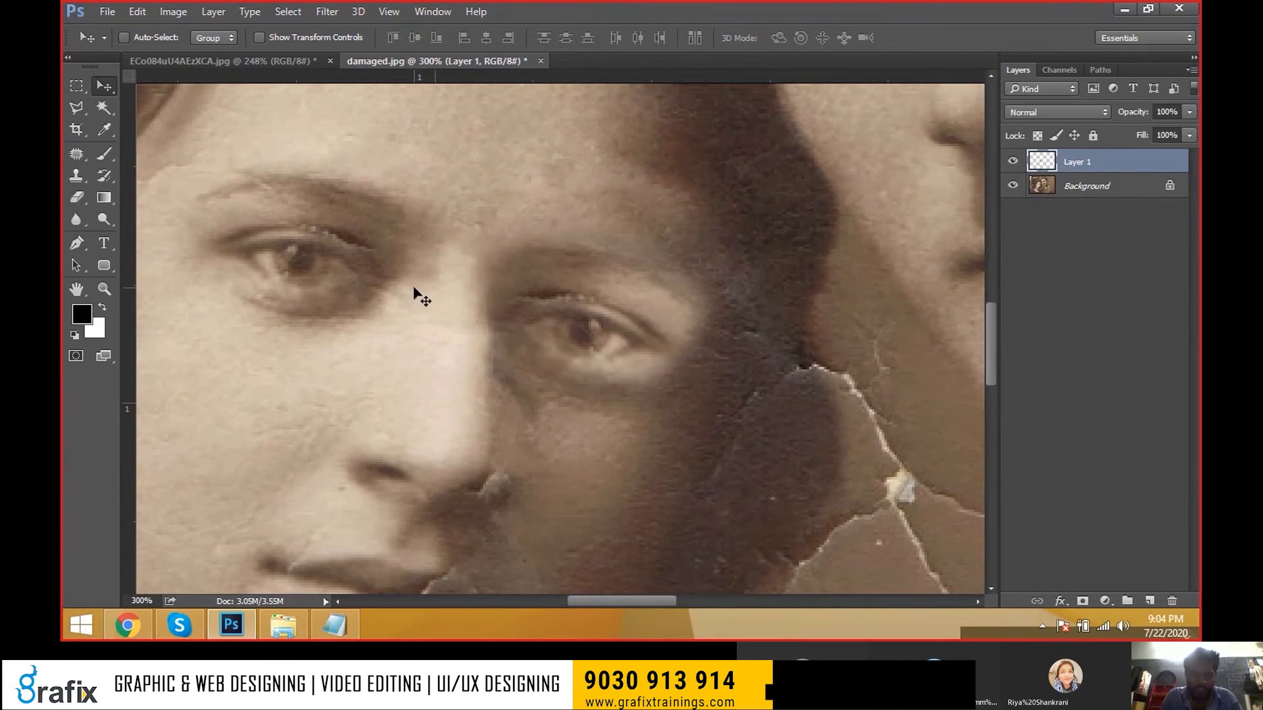
- Shift the eye patch slightly outward, away from the woman's nose and towards her hair
right_click(582, 312)
left_click(605, 322)
mouse_move(605, 323)
left_mouse_down()
mouse_move(783, 342)
mouse_move(617, 323)
left_mouse_up()
key("ctrl+t")
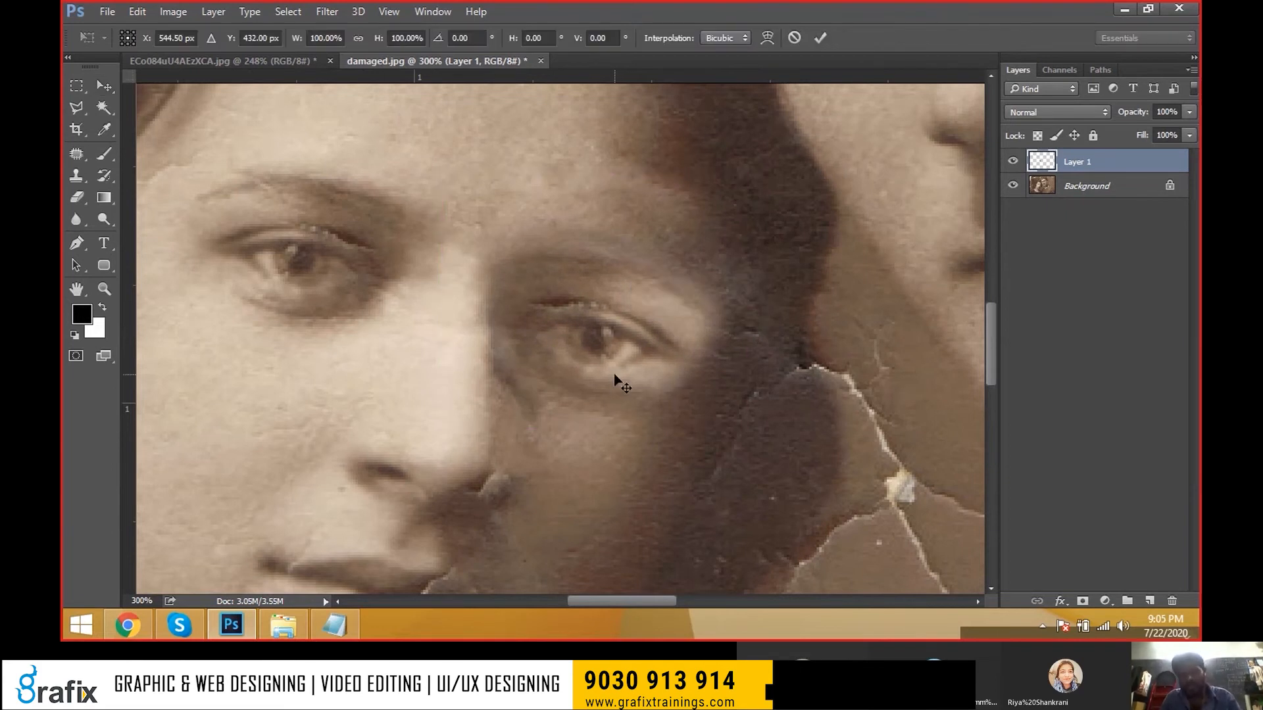
right_click(614, 375)
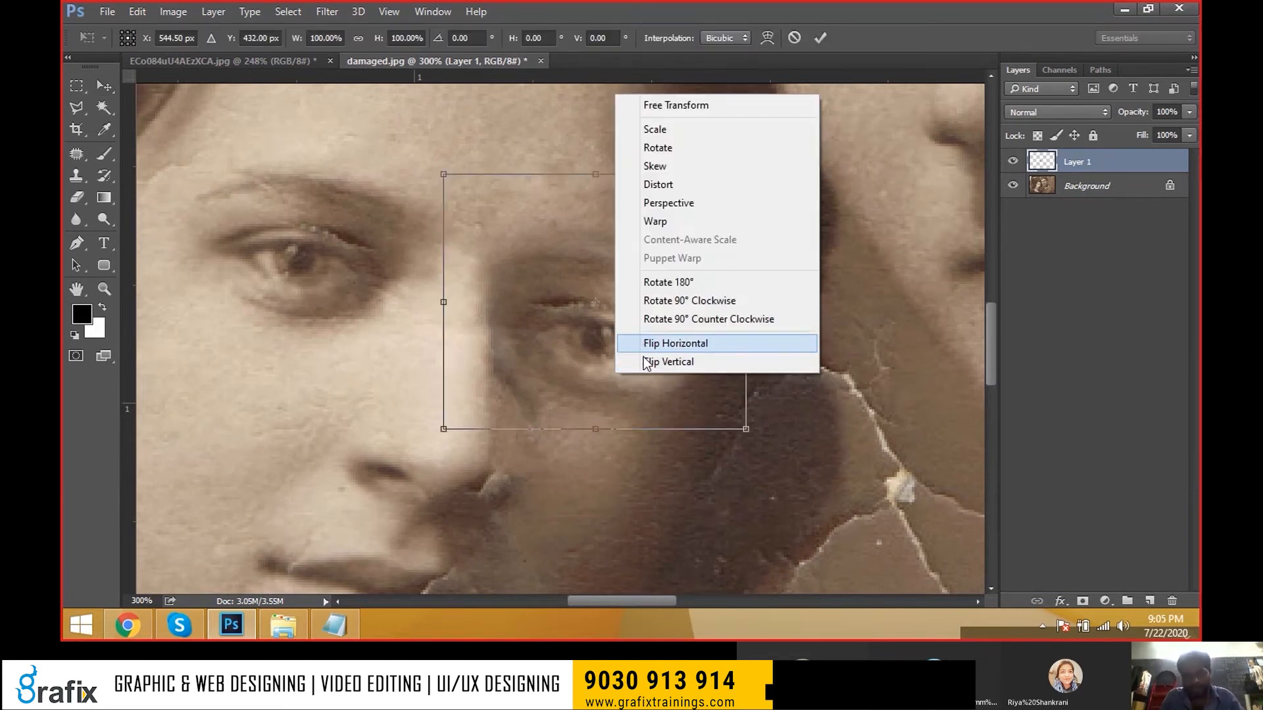
left_click(646, 361)
key("Return")
- Soften the eye patch's remaining edges around the brow and outer cheek with a 35 px eraser
key("e")
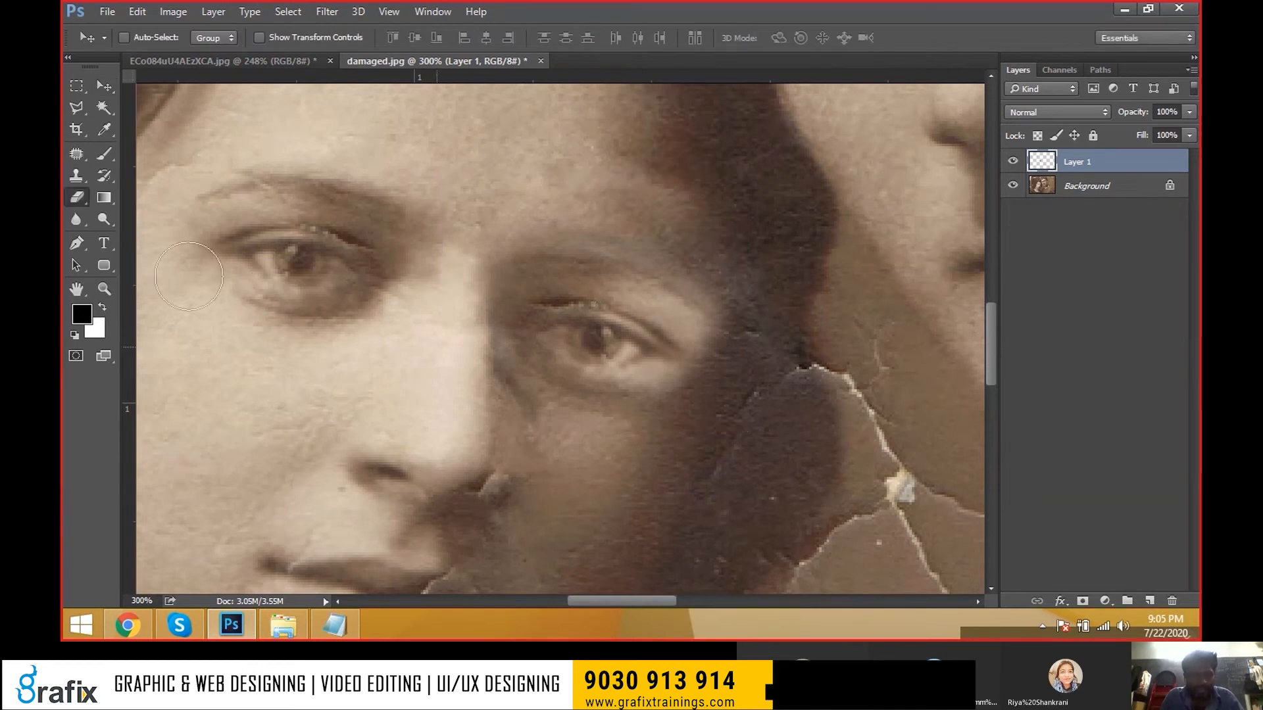
right_click(78, 198)
left_click(148, 199)
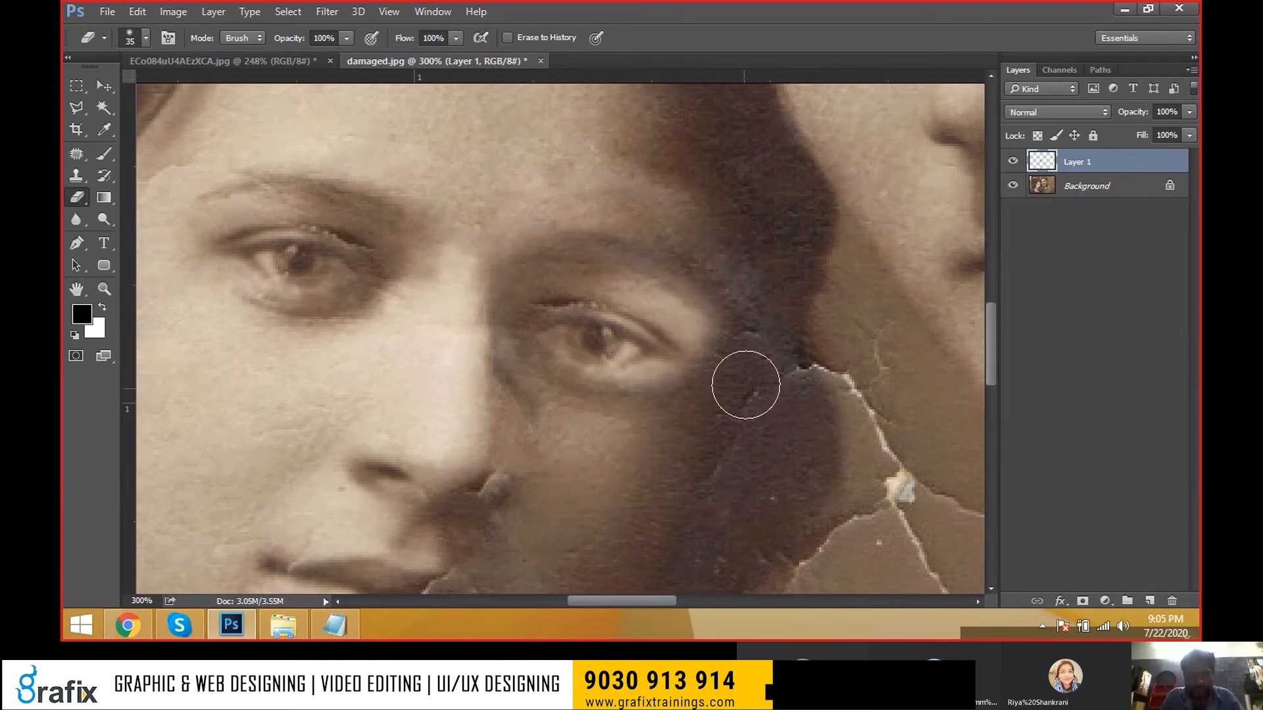
key("v")
mouse_move(649, 387)
left_mouse_down()
mouse_move(712, 479)
mouse_move(651, 381)
mouse_move(671, 372)
mouse_move(654, 344)
left_mouse_up()
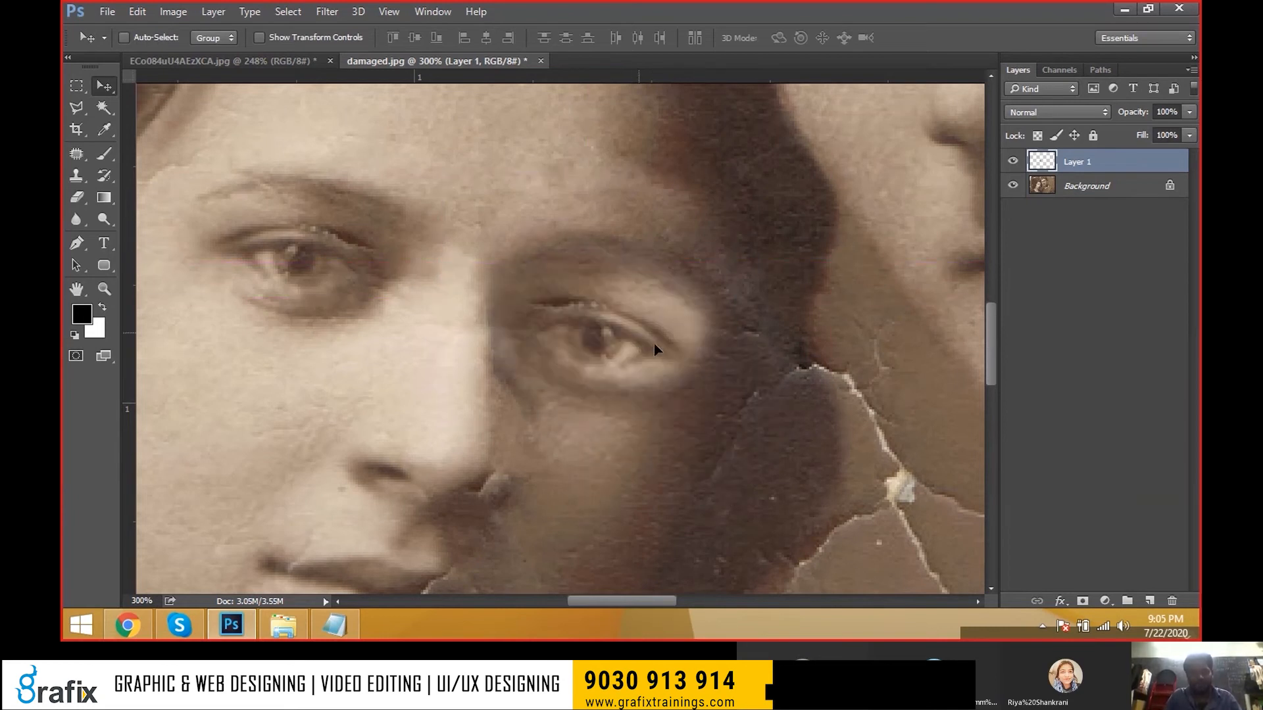
- Rotate the eye patch about 3.9° clockwise and nudge it slightly upward to line up with the woman's other eye
scroll(697, 380, "down", 1)
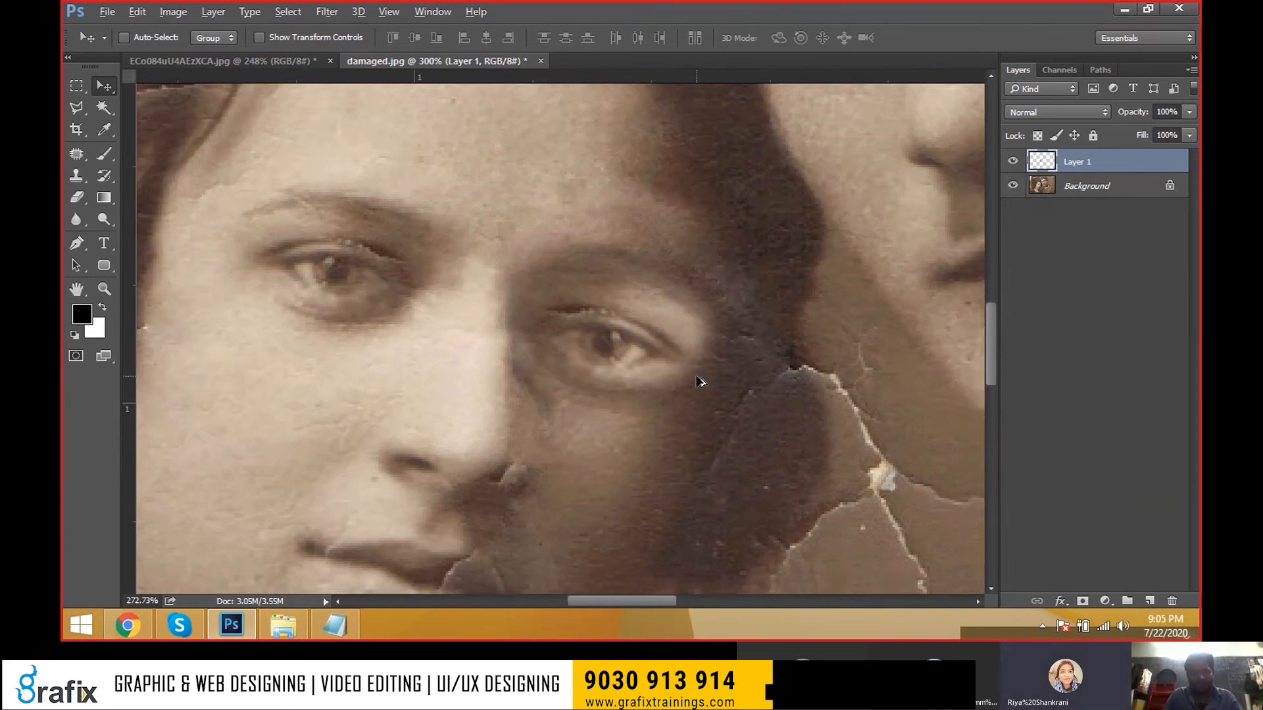
scroll(699, 380, "down", 3)
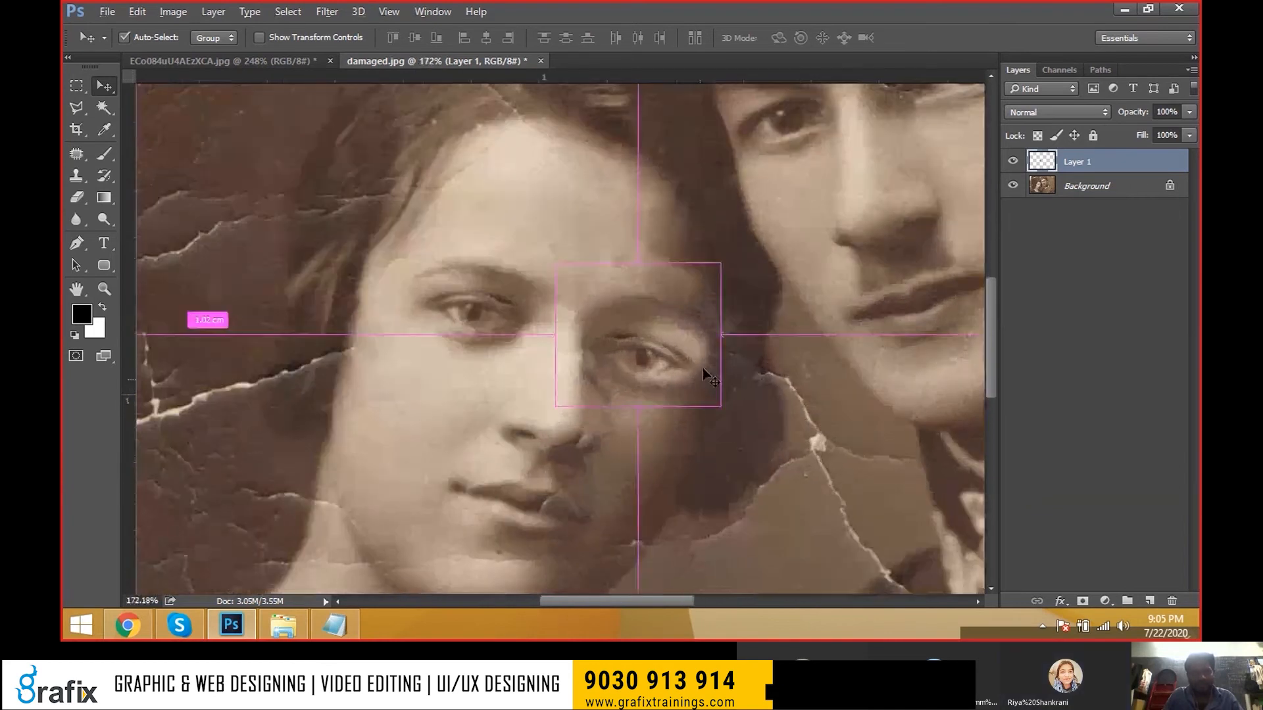
key("ctrl+t")
left_click_drag(776, 259, 813, 261)
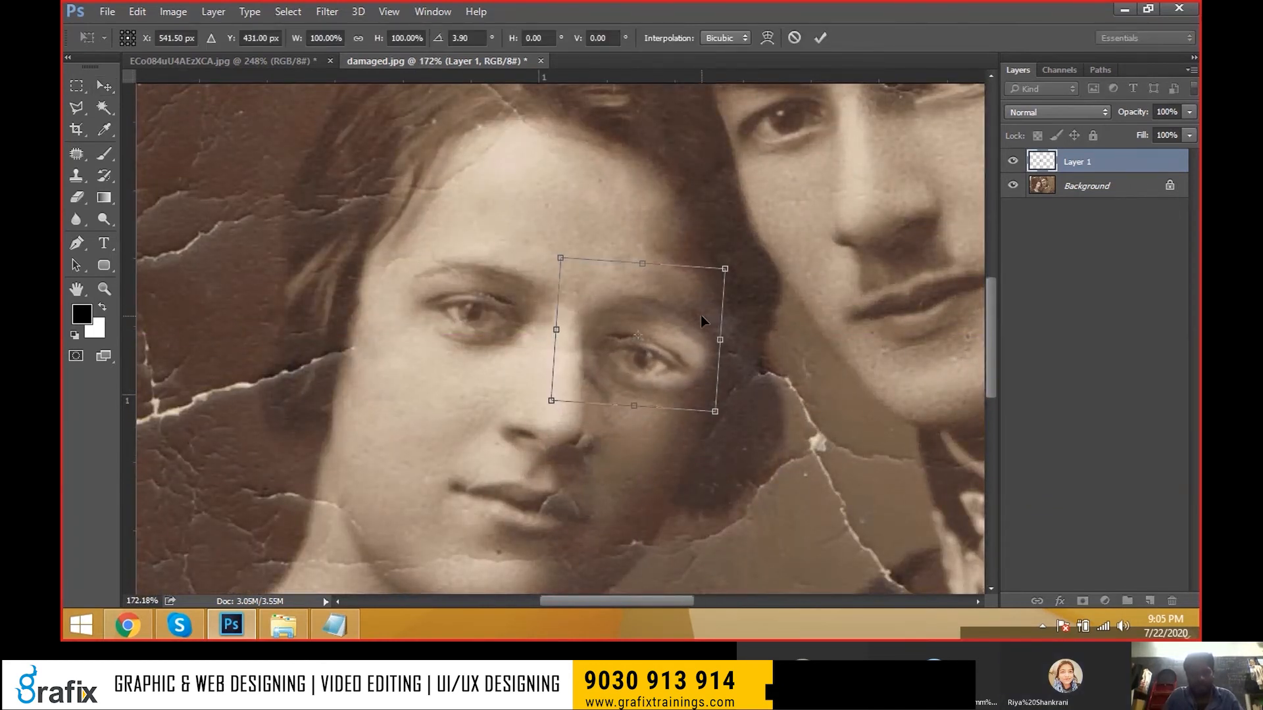
key("Return")
key("Up")
key("Up")
key("Up")
key("Up")
key("Up")
key("Up")
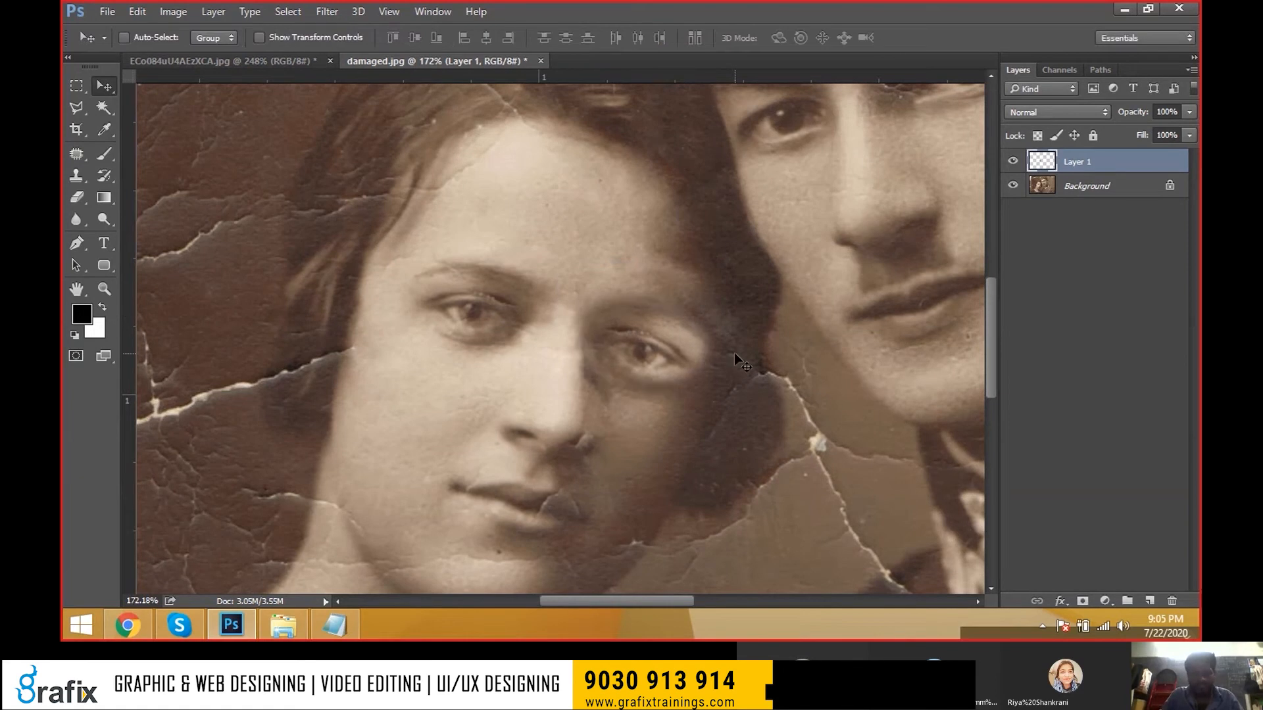
key("Down")
key("Down")
key("Down")
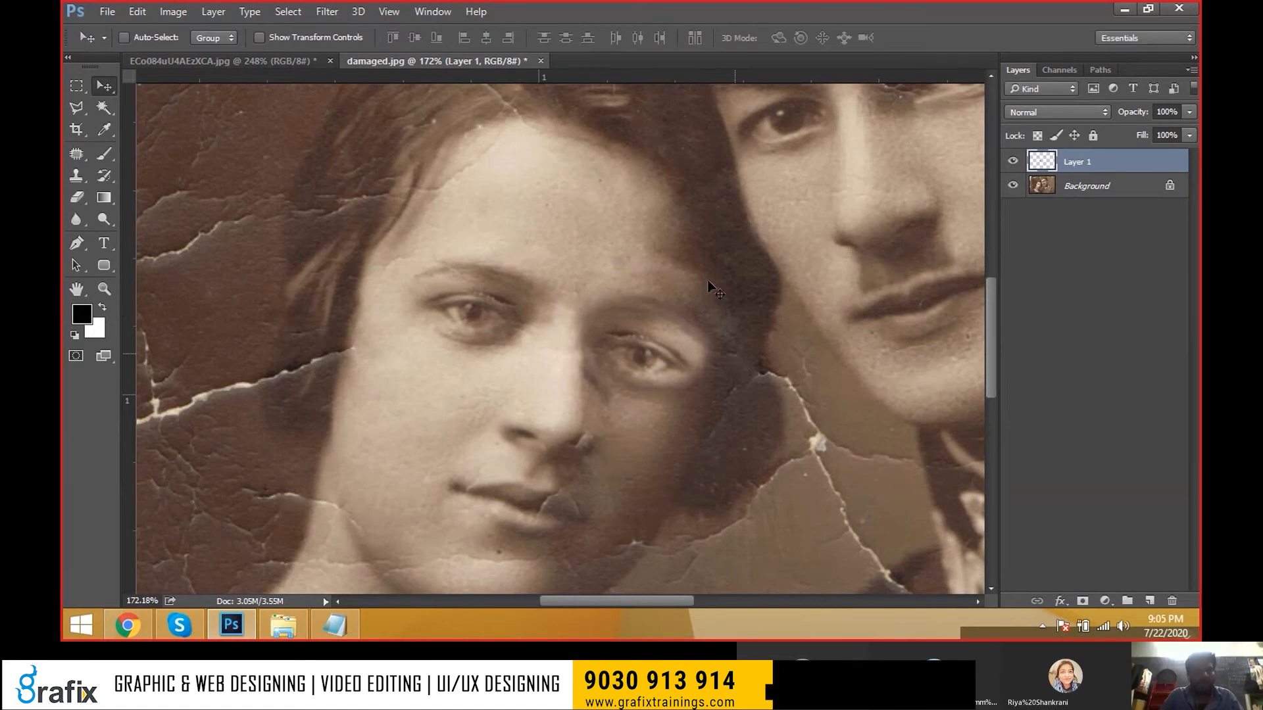
- Darken the eye patch with a Brightness/Contrast adjustment, using brightness of about -65 and a slight contrast increase
left_click(170, 13)
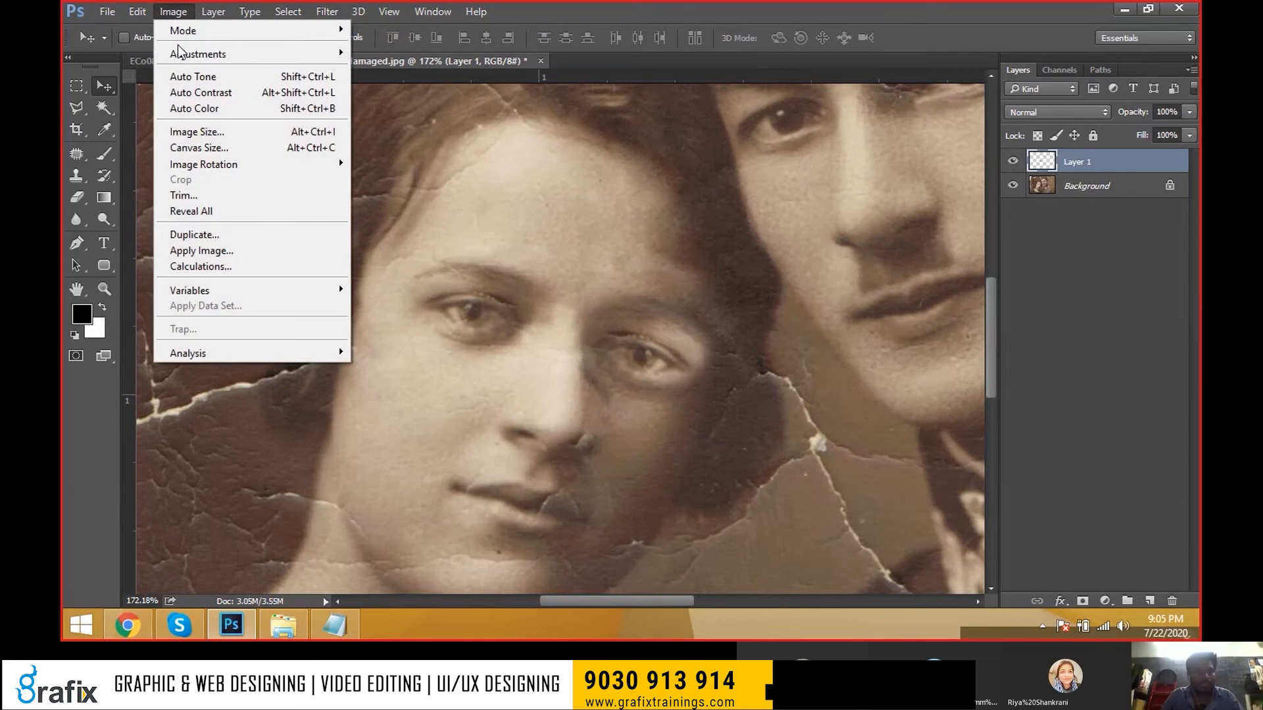
mouse_move(180, 57)
left_click(421, 54)
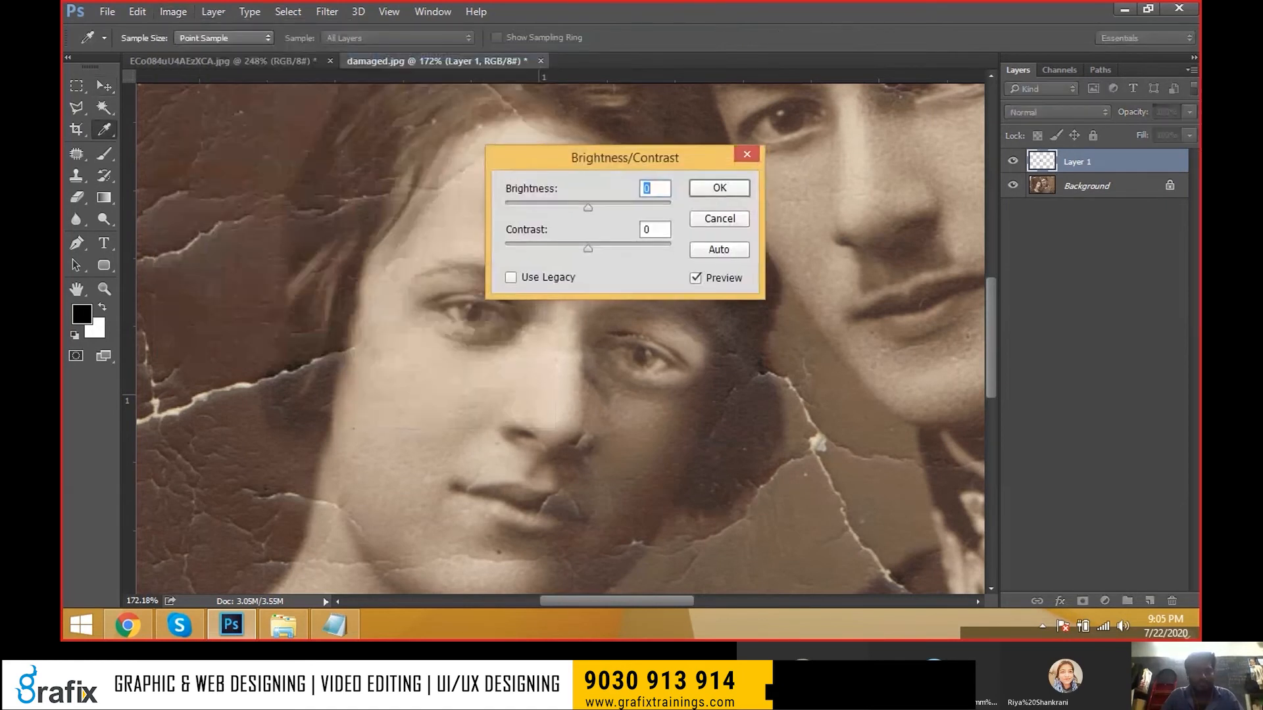
left_click_drag(400, 227, 420, 228)
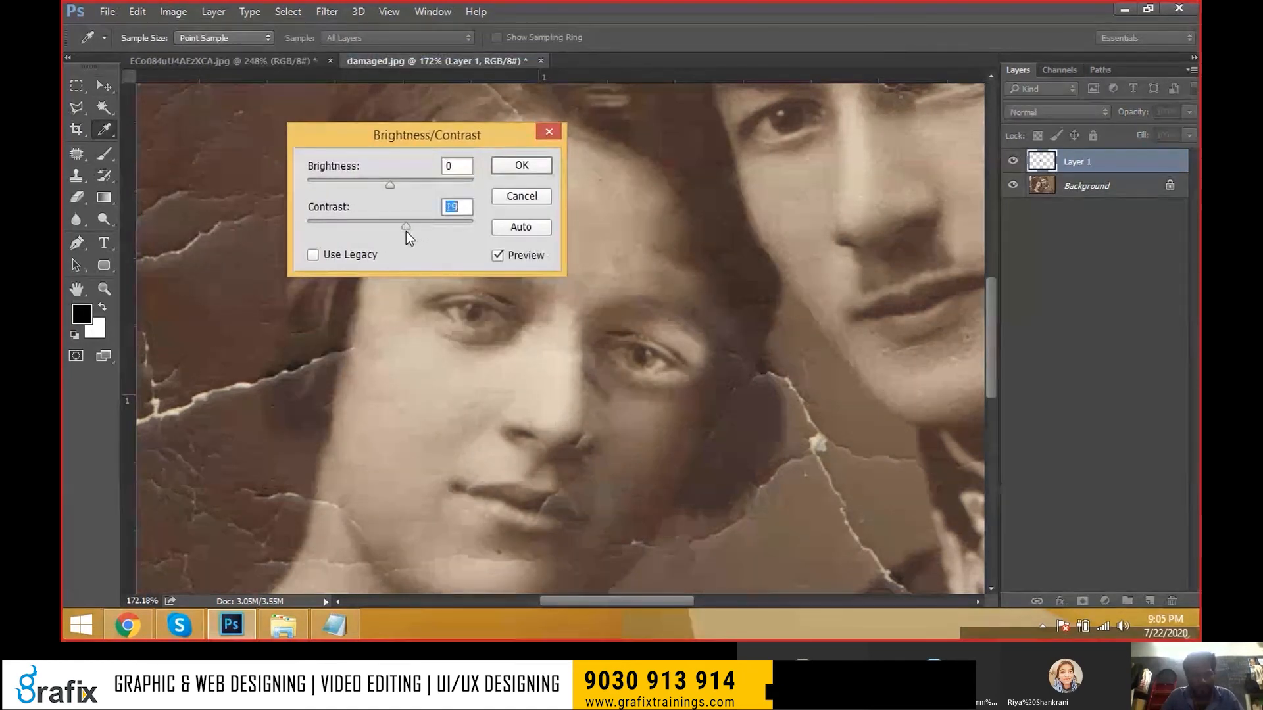
left_click_drag(380, 186, 354, 189)
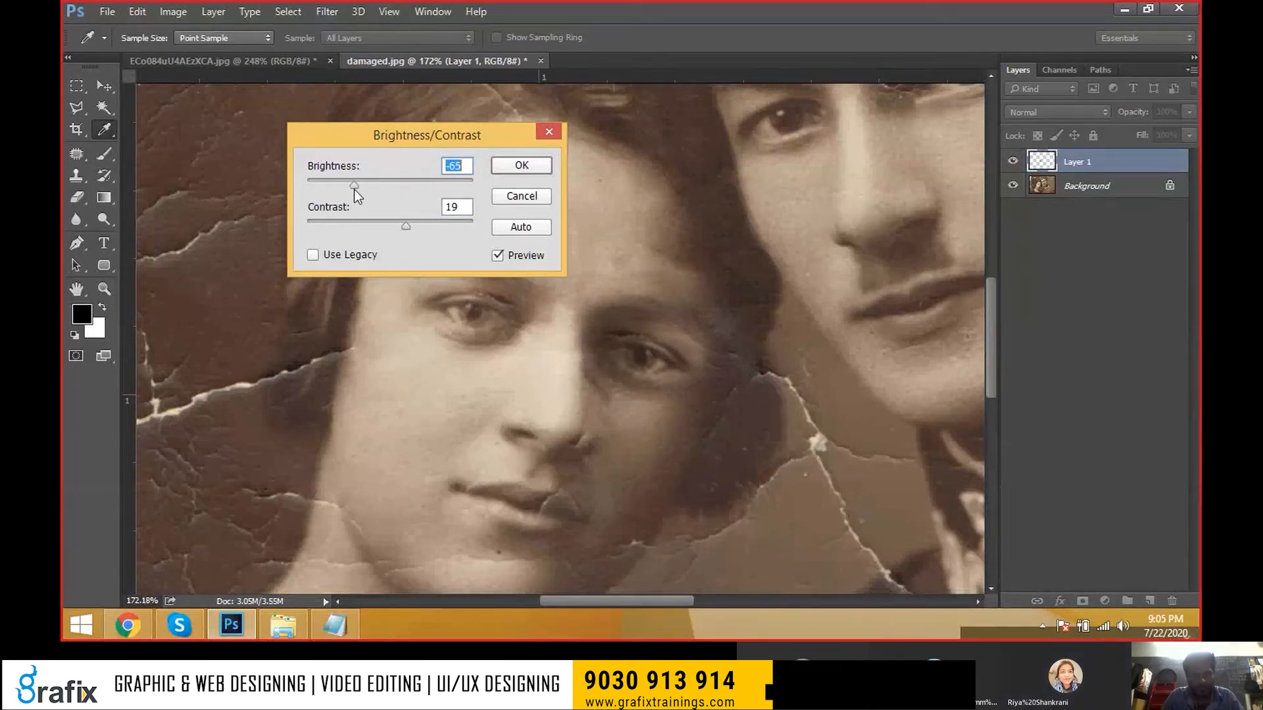
left_click_drag(408, 226, 396, 226)
key("Return")
key("v")
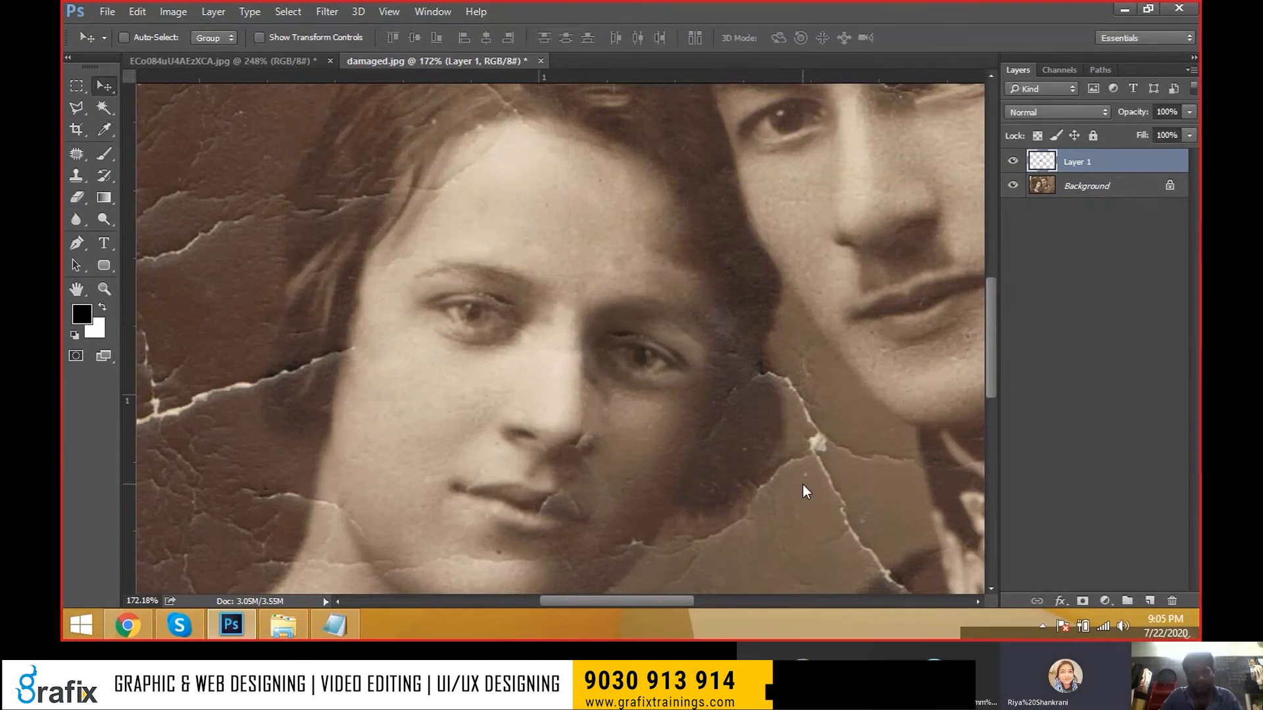
- Examine the eye patch against both faces, undoing and redoing the brightness adjustment to compare its tone
key("ctrl+minus")
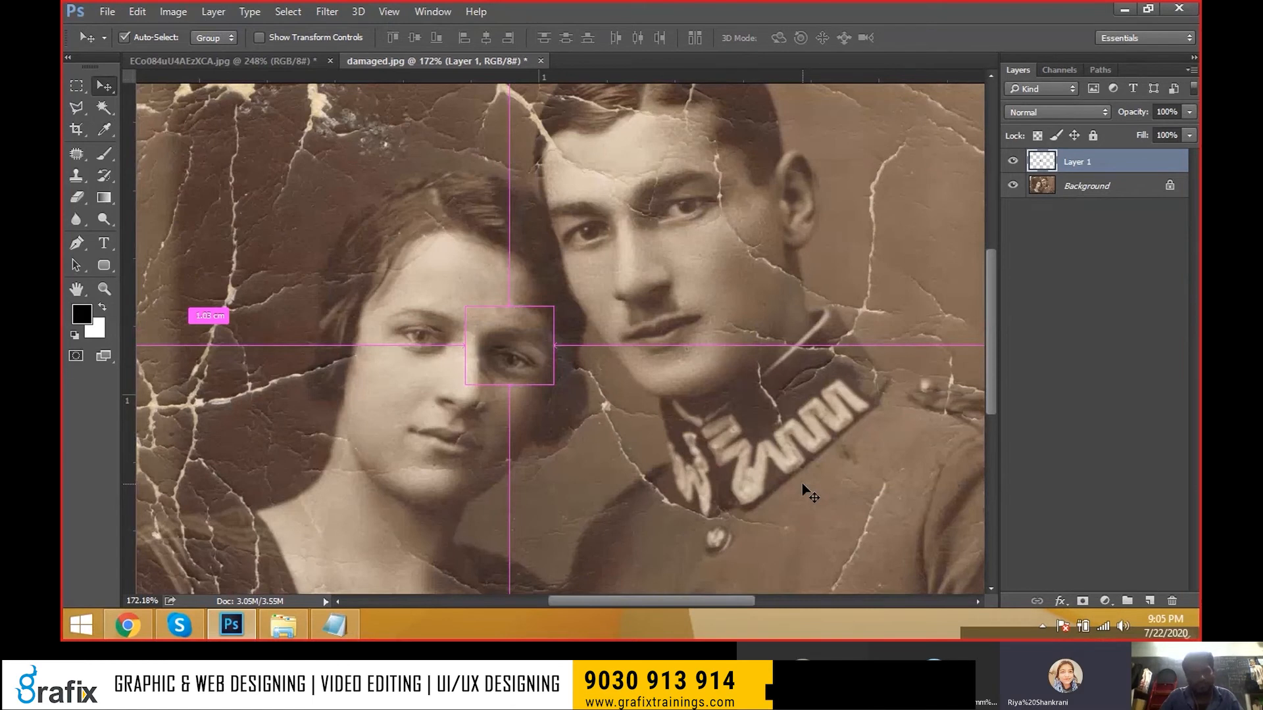
key("ctrl+minus")
key("ctrl+plus")
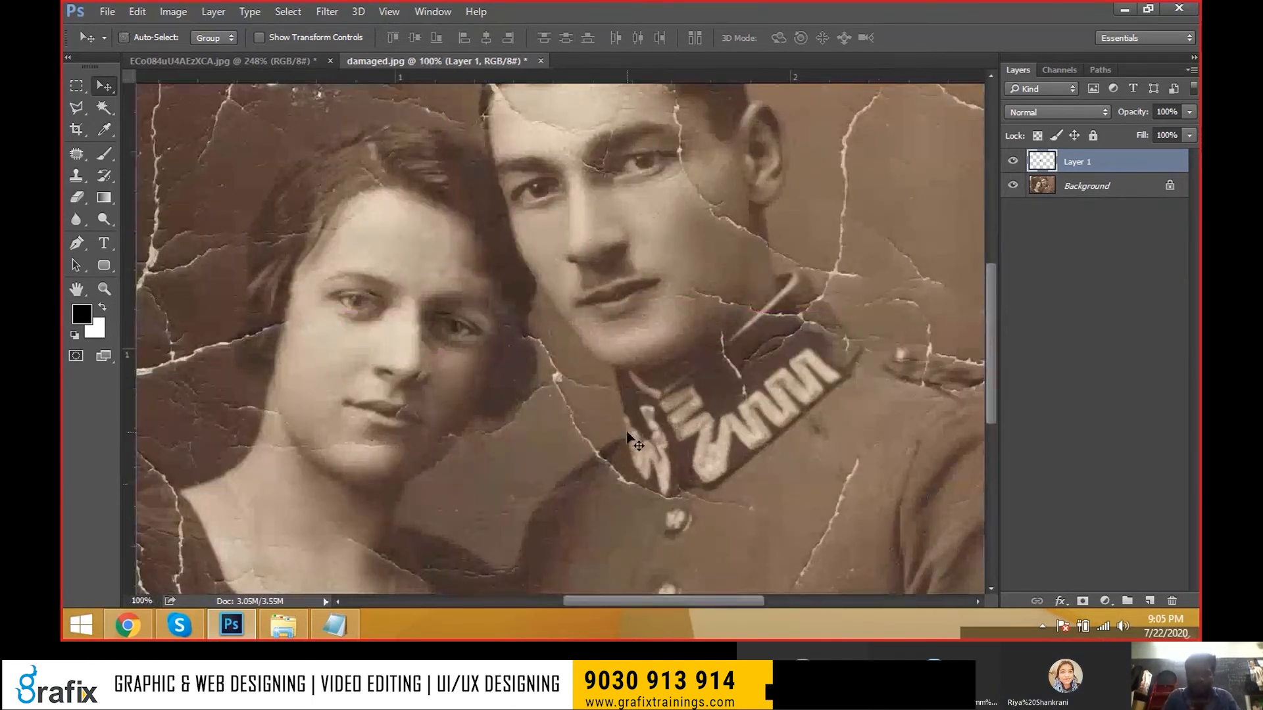
key("e")
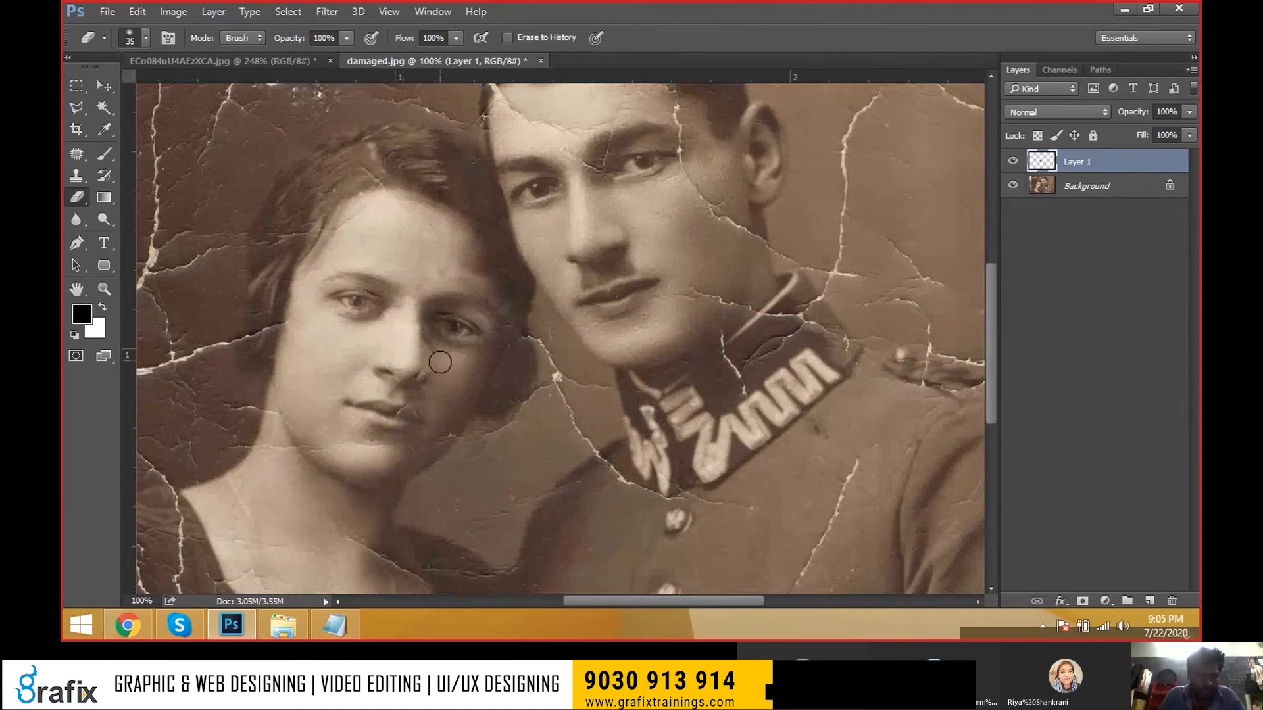
key("v")
left_click_drag(750, 381, 790, 335)
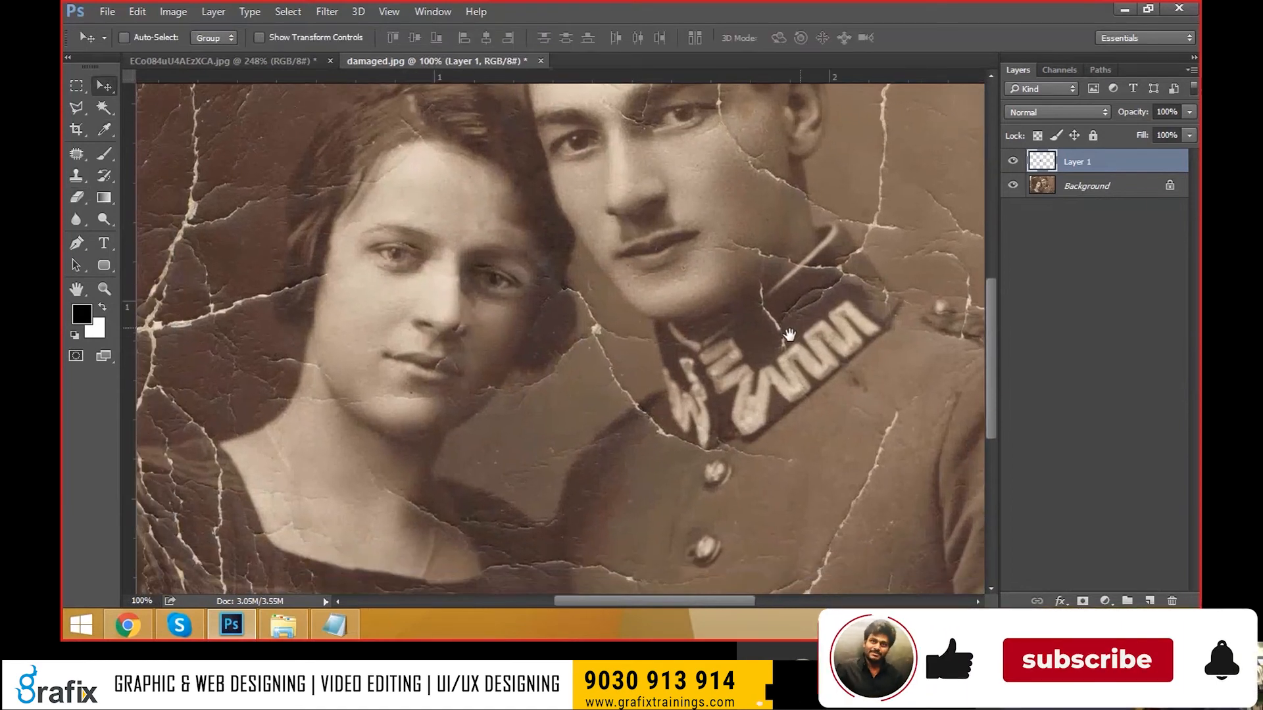
key("ctrl")
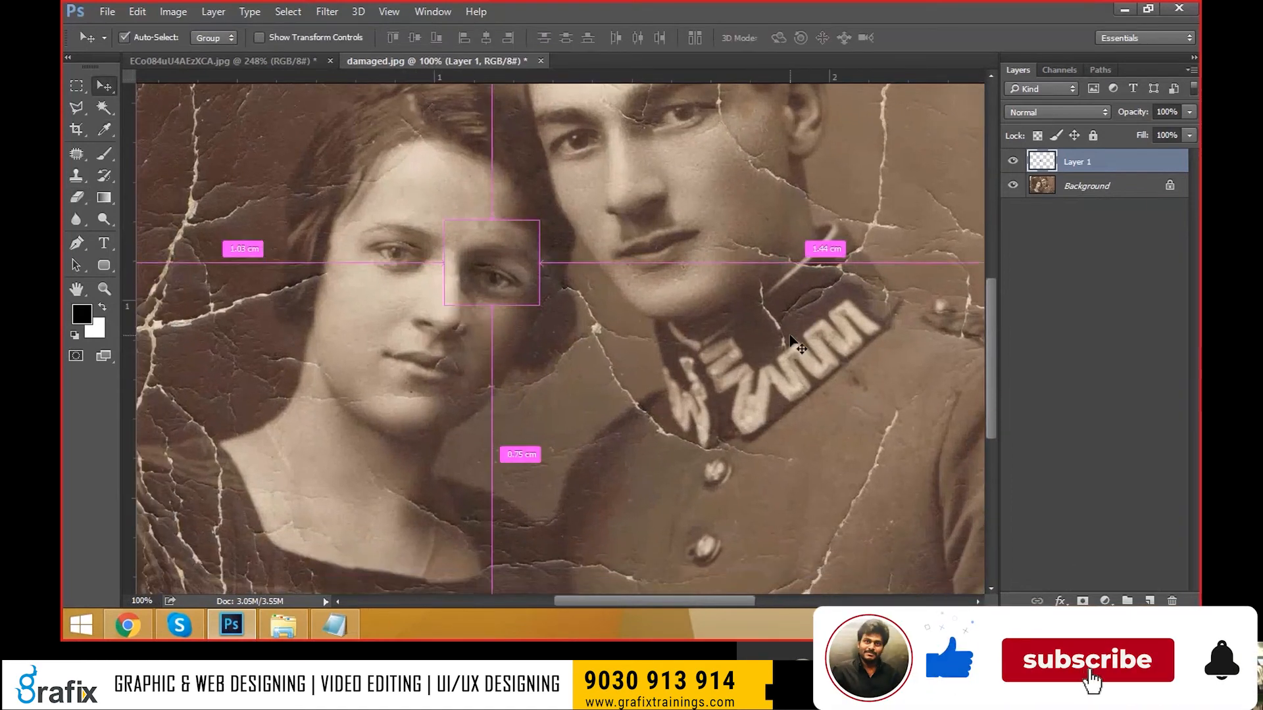
key("ctrl")
key("ctrl")
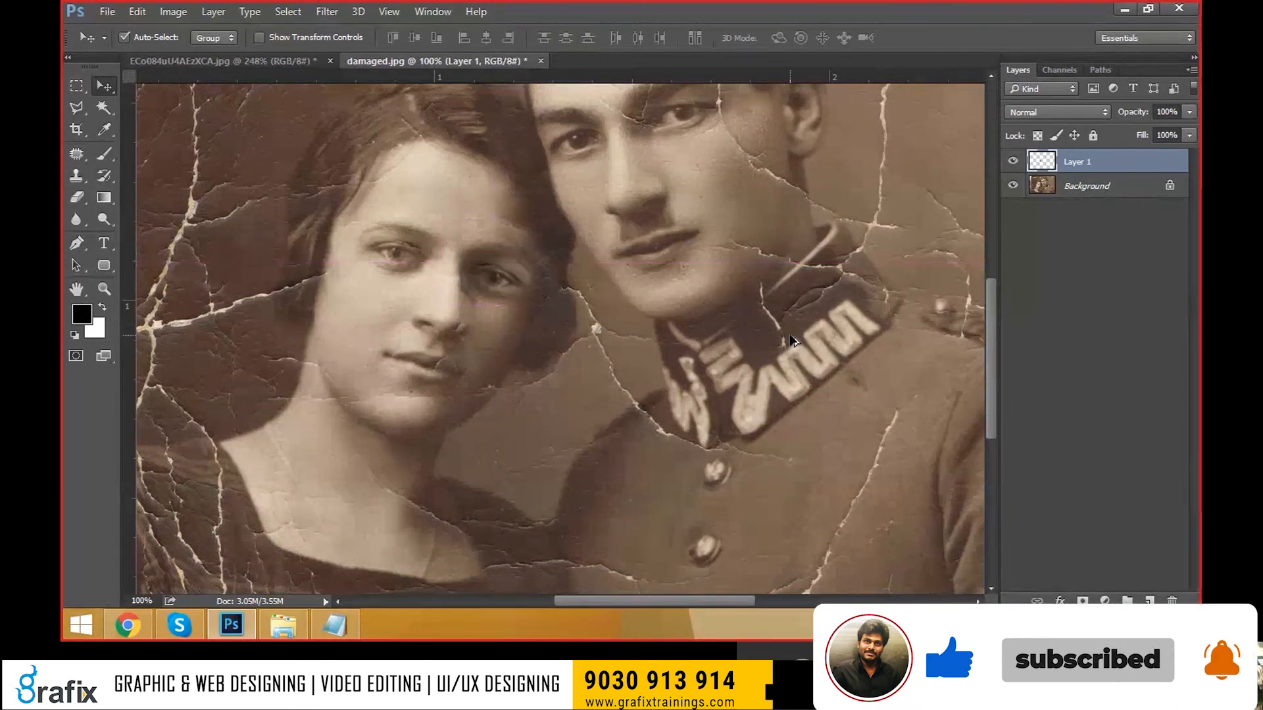
key("ctrl")
key("ctrl")
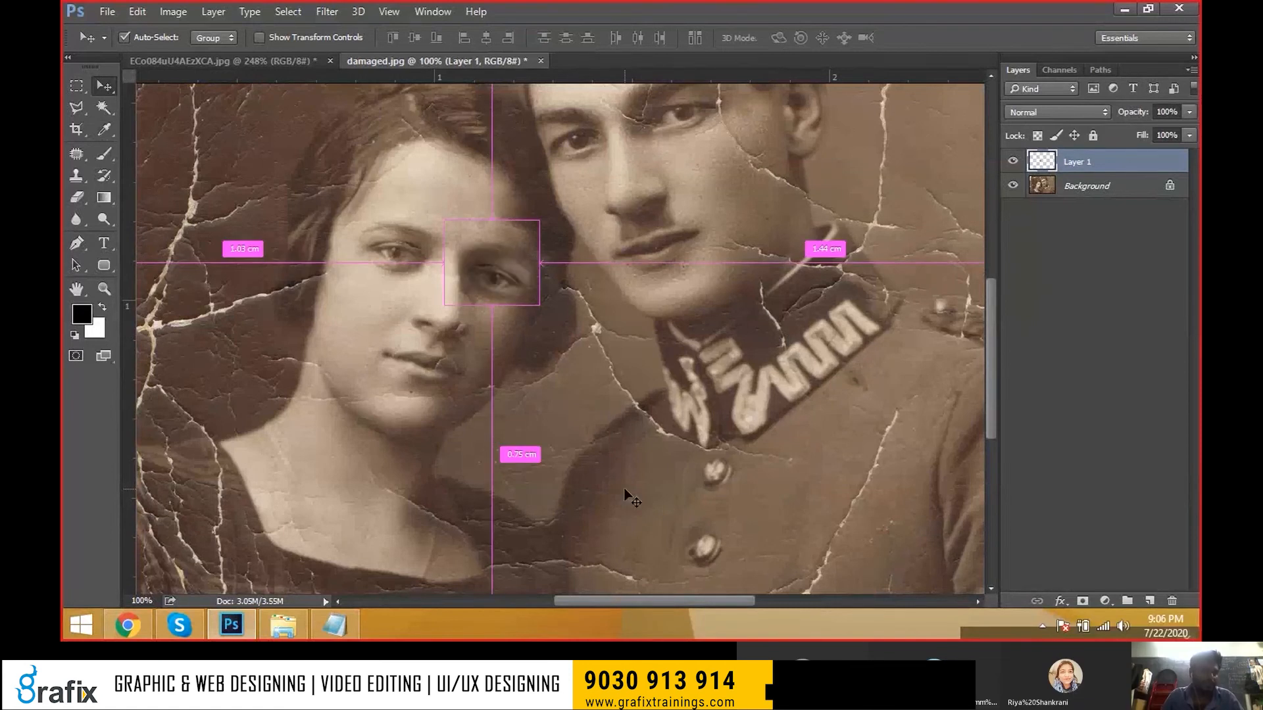
key("ctrl")
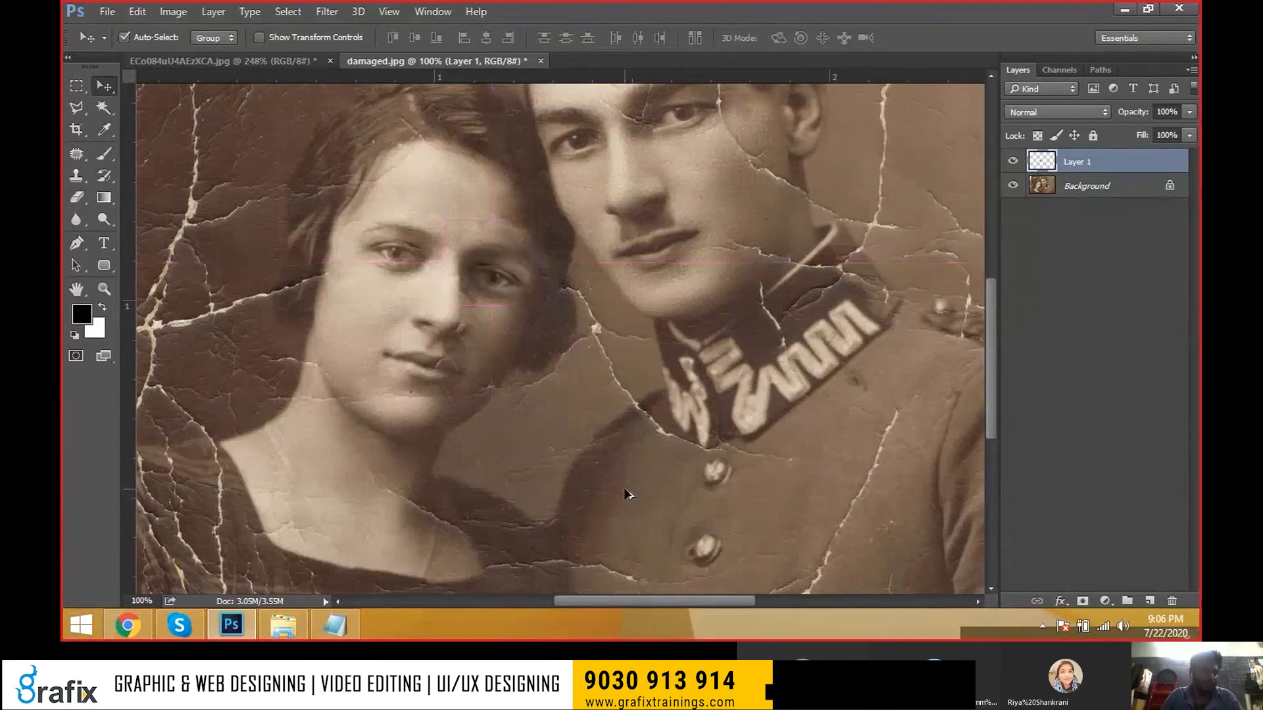
key("ctrl+z")
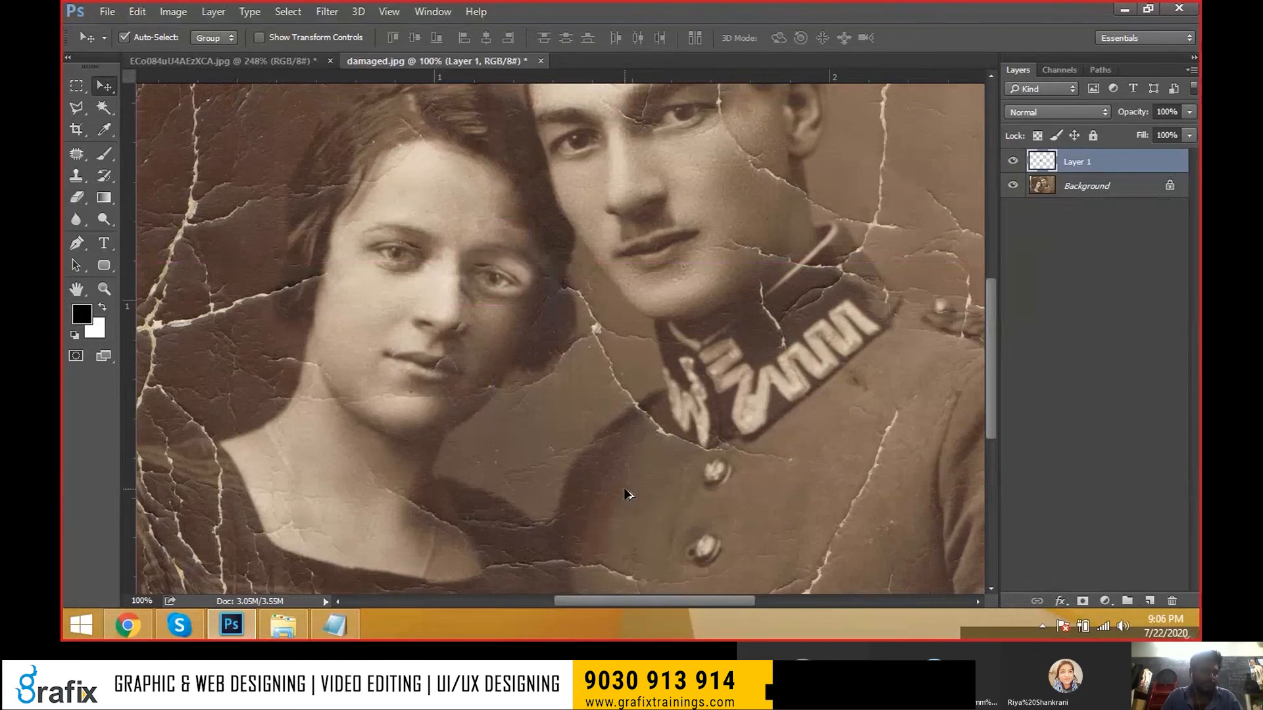
key("ctrl")
key("ctrl+z")
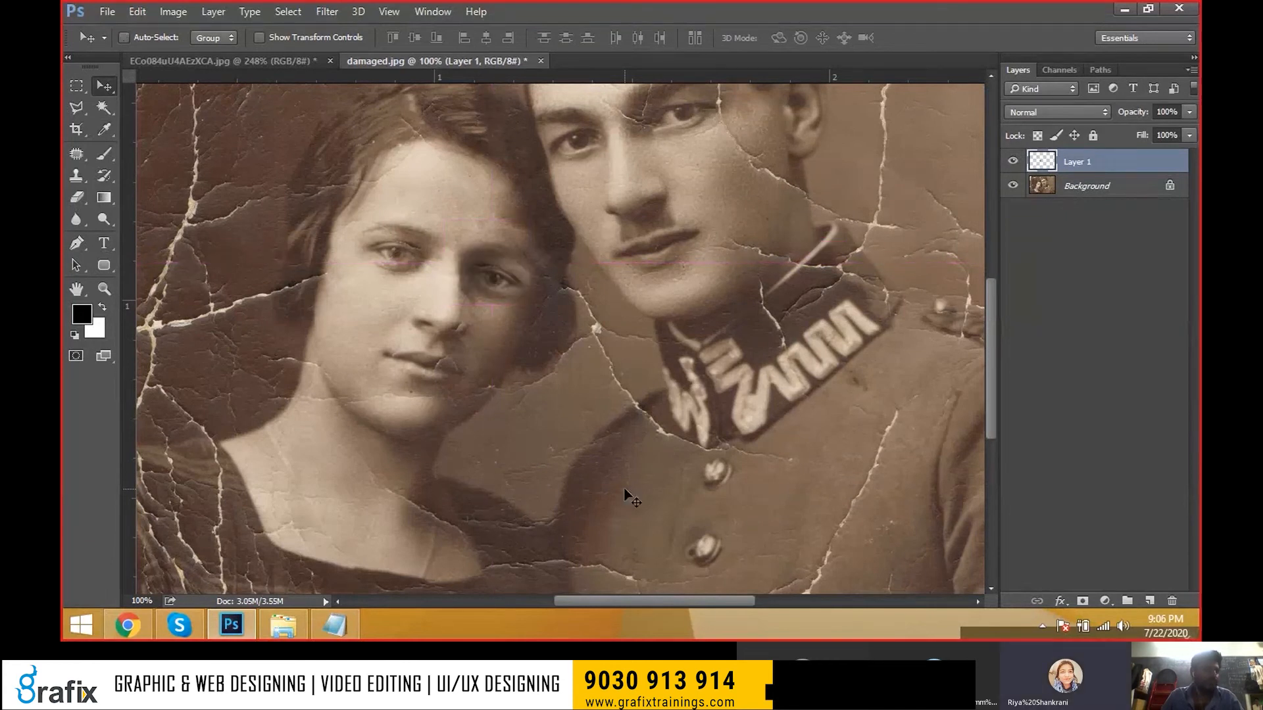
- Move the eye patch aside to compare it with the damaged eye underneath, and undo each move
left_click_drag(515, 294, 590, 374)
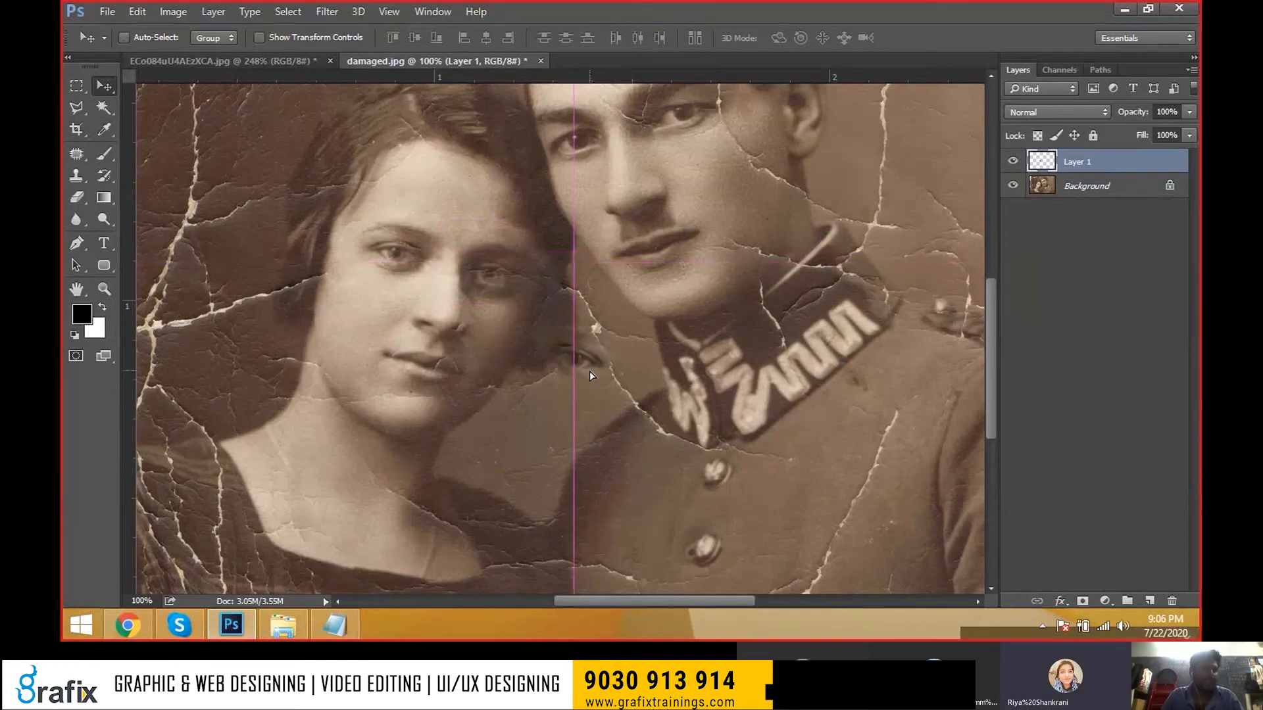
key("ctrl+z")
right_click(502, 295)
left_click(534, 310)
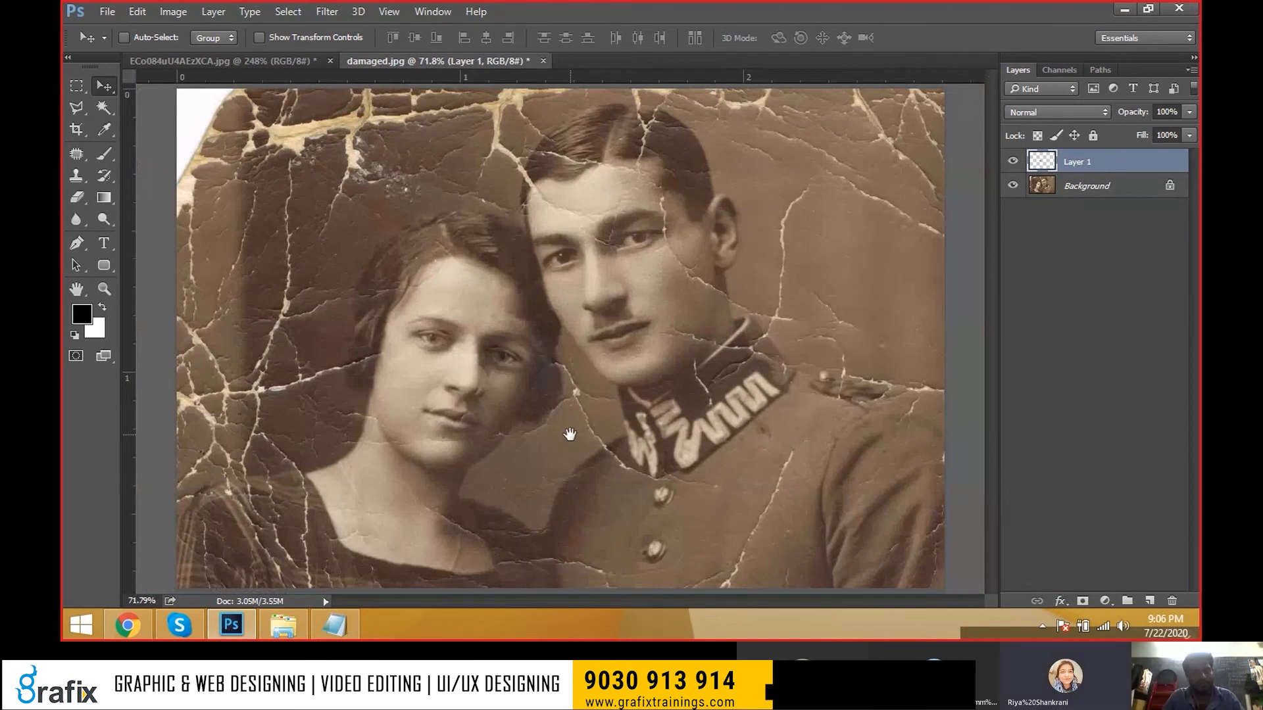
left_click(466, 352, "ctrl")
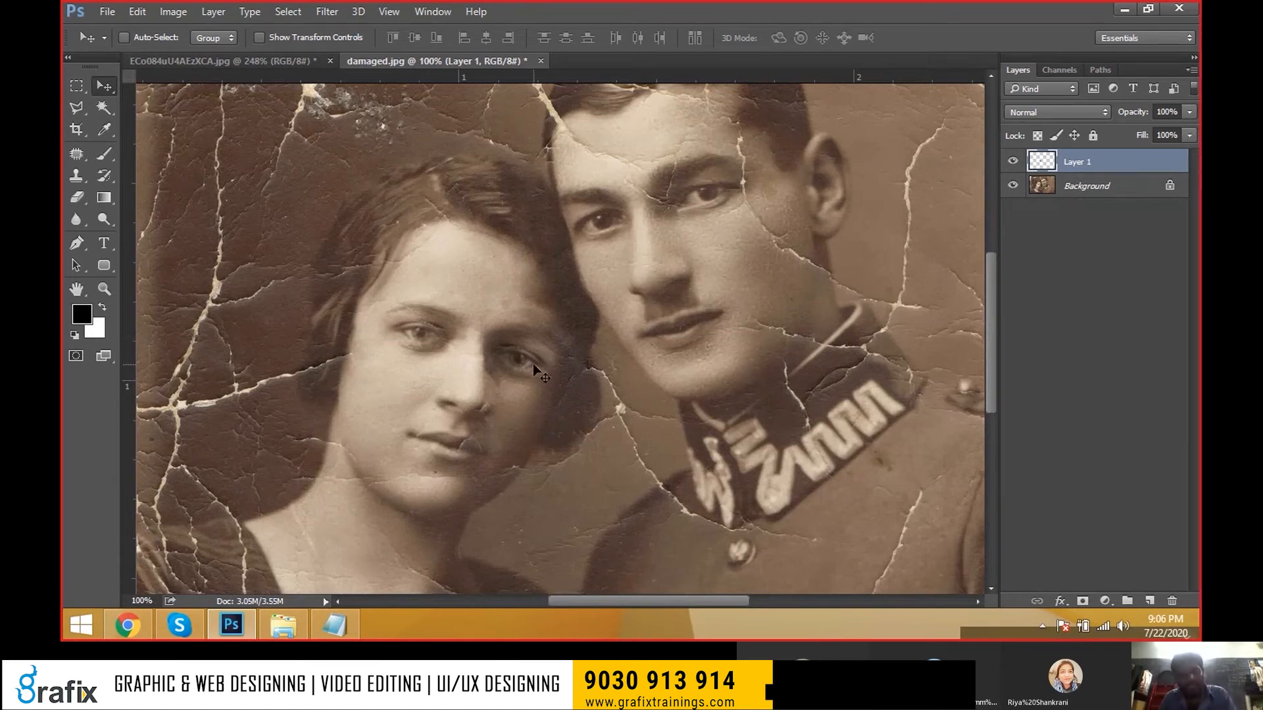
left_click_drag(545, 366, 562, 400)
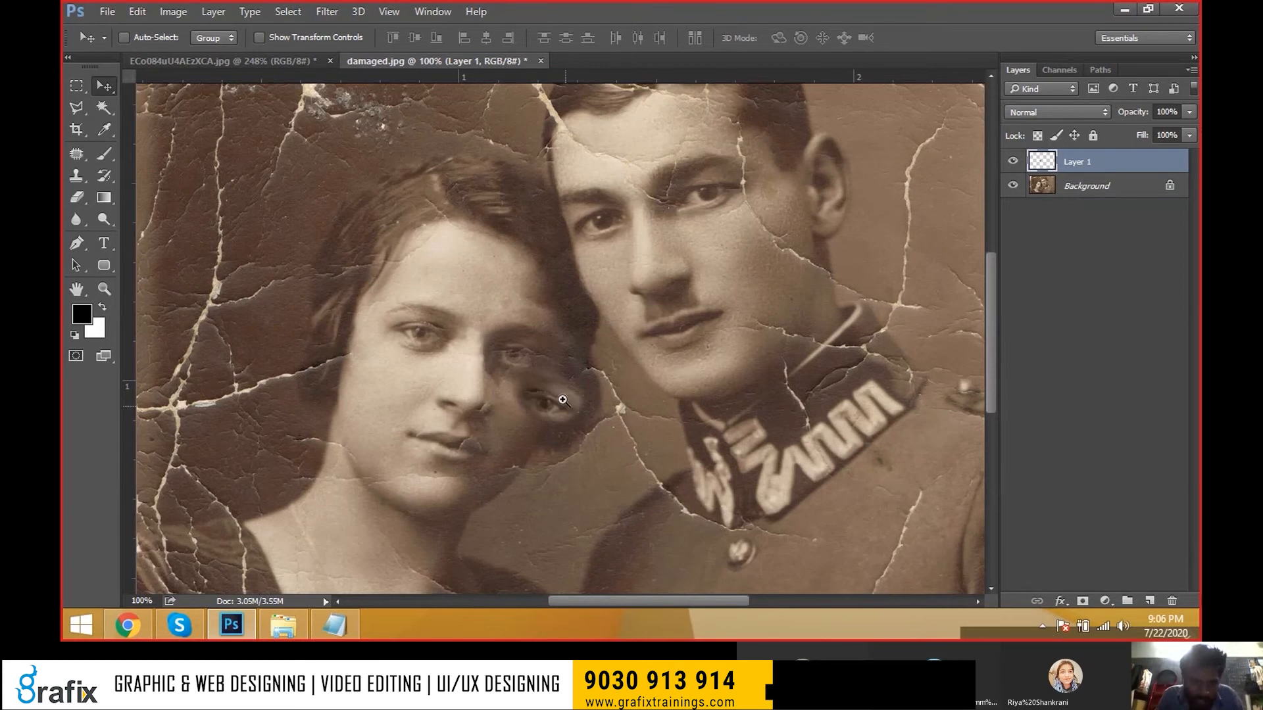
scroll(562, 399, "up", 2)
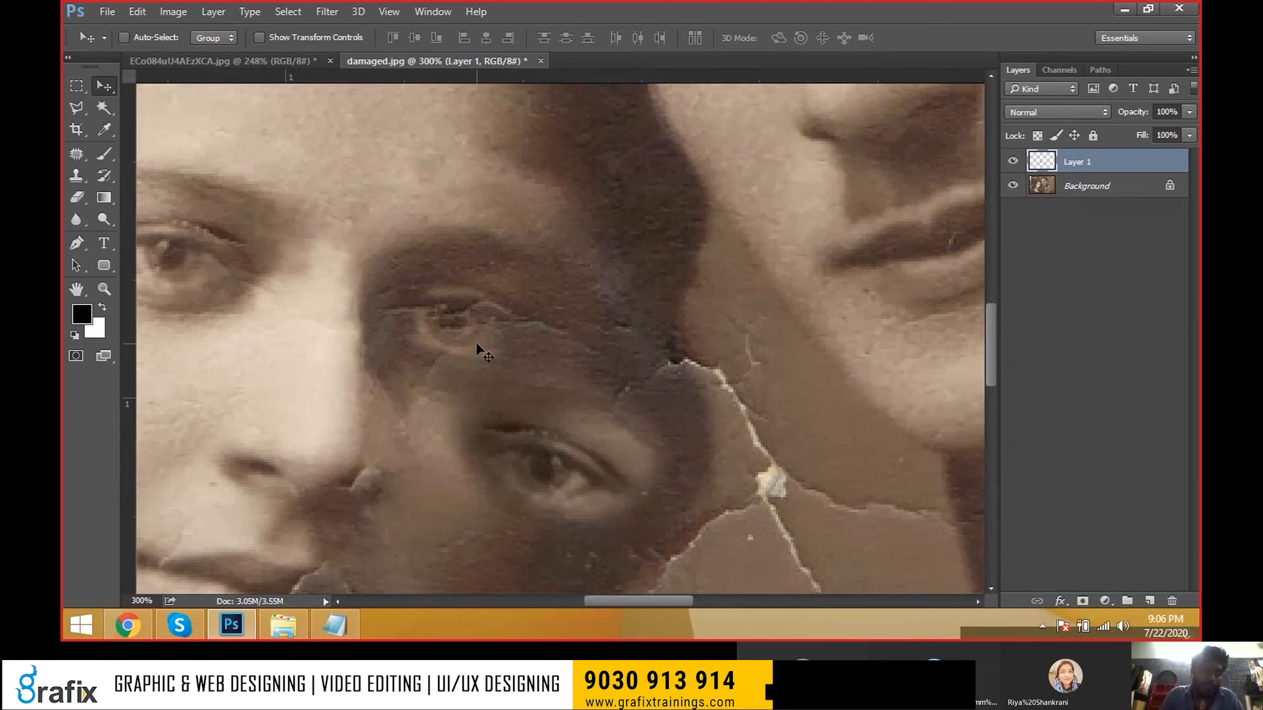
scroll(530, 302, "down", 5)
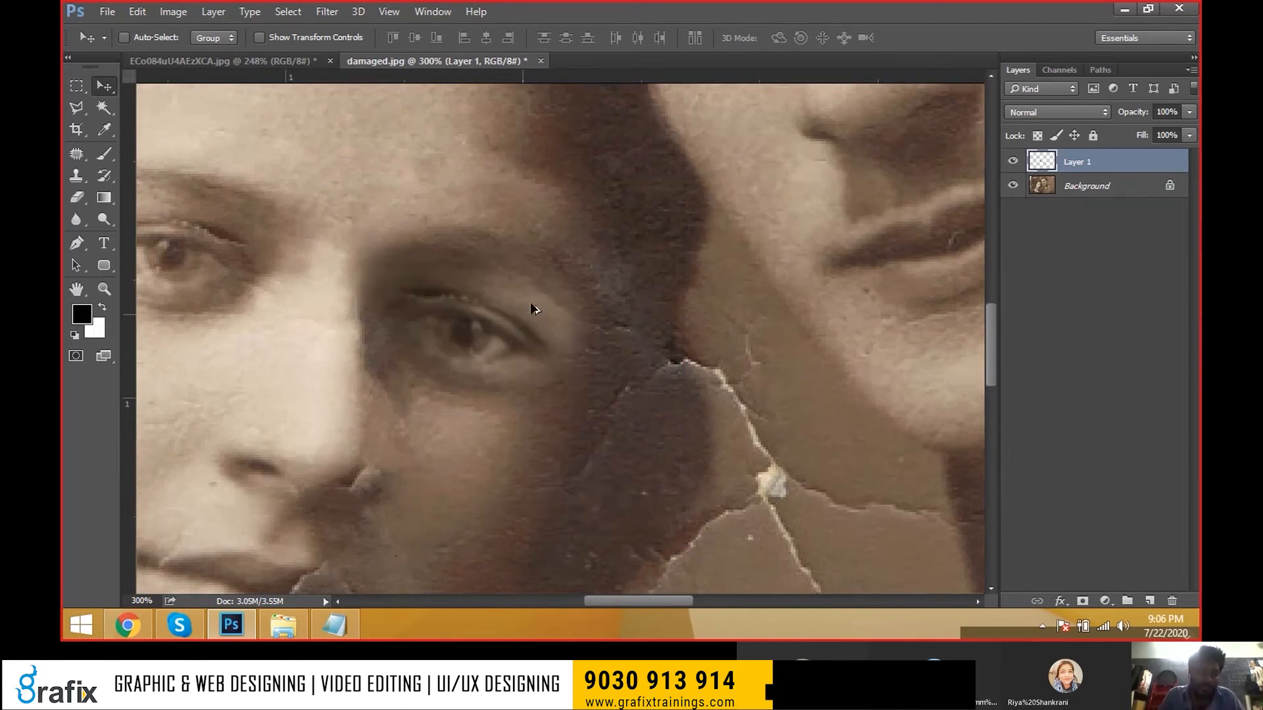
scroll(530, 308, "down", 2)
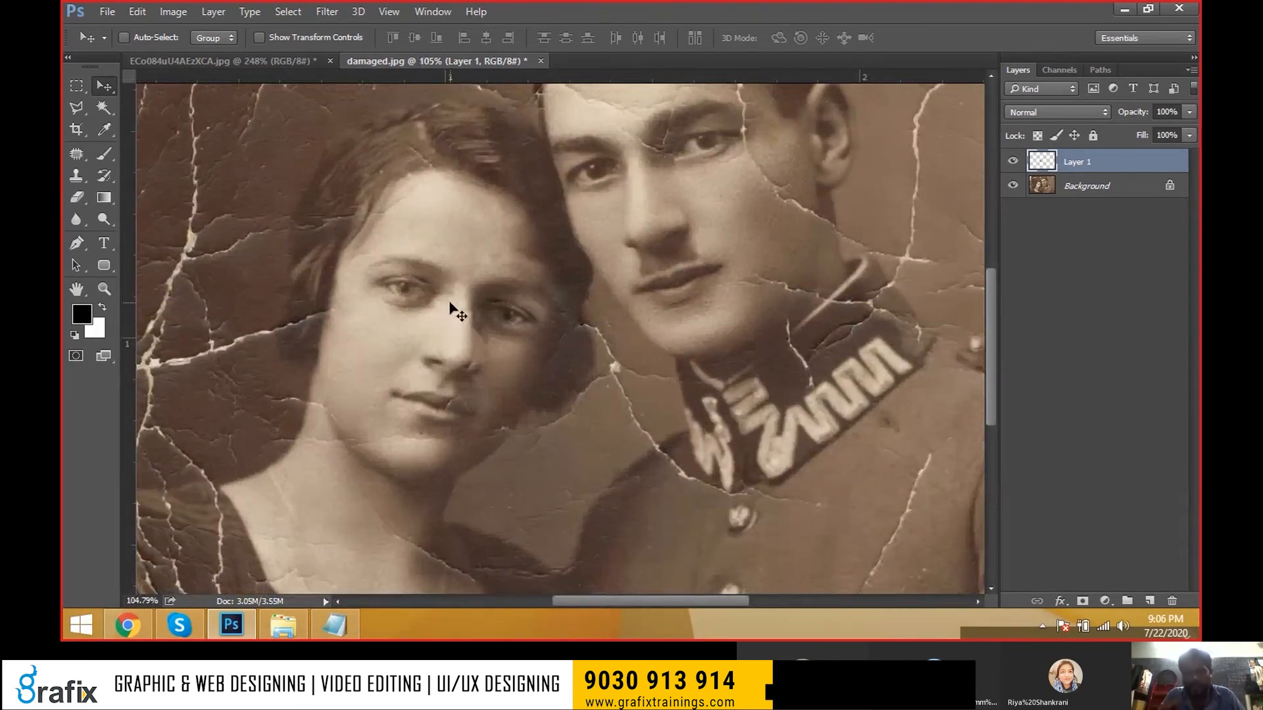
- Try rotating the eye patch about 13° clockwise with Free Transform
key("ctrl+t")
right_click(541, 326)
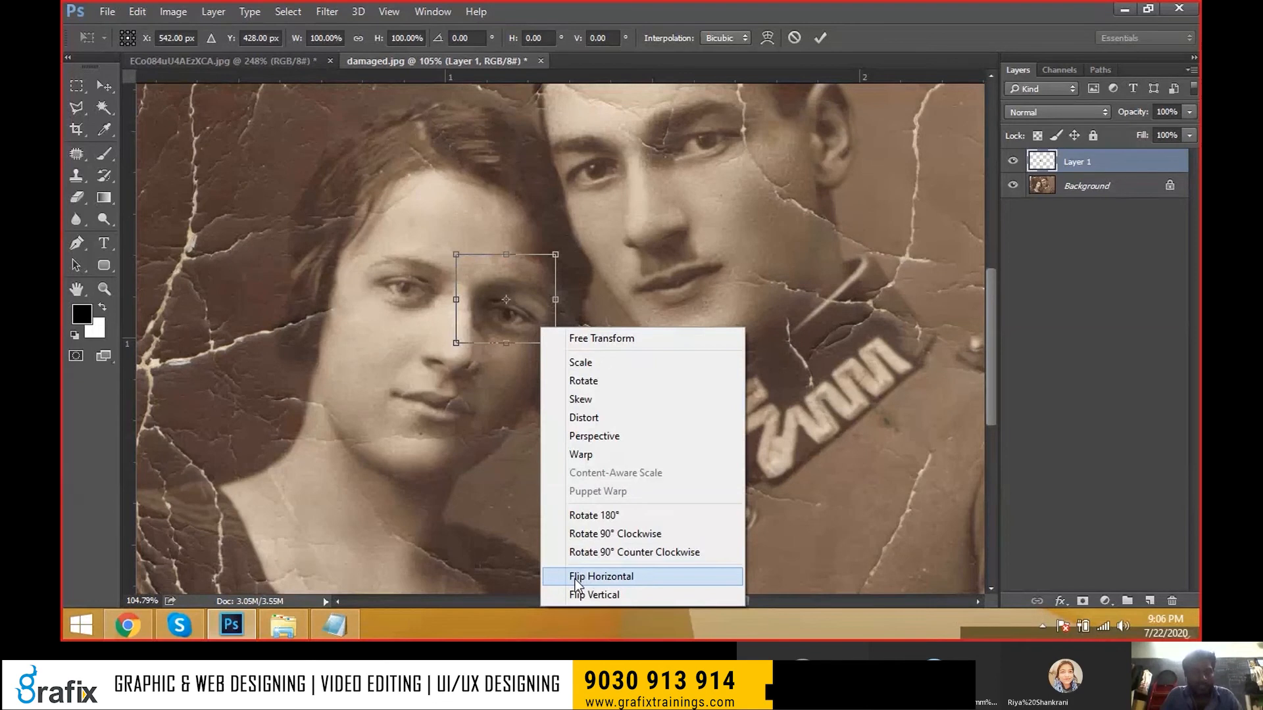
left_click(518, 318)
left_click_drag(609, 235, 646, 252)
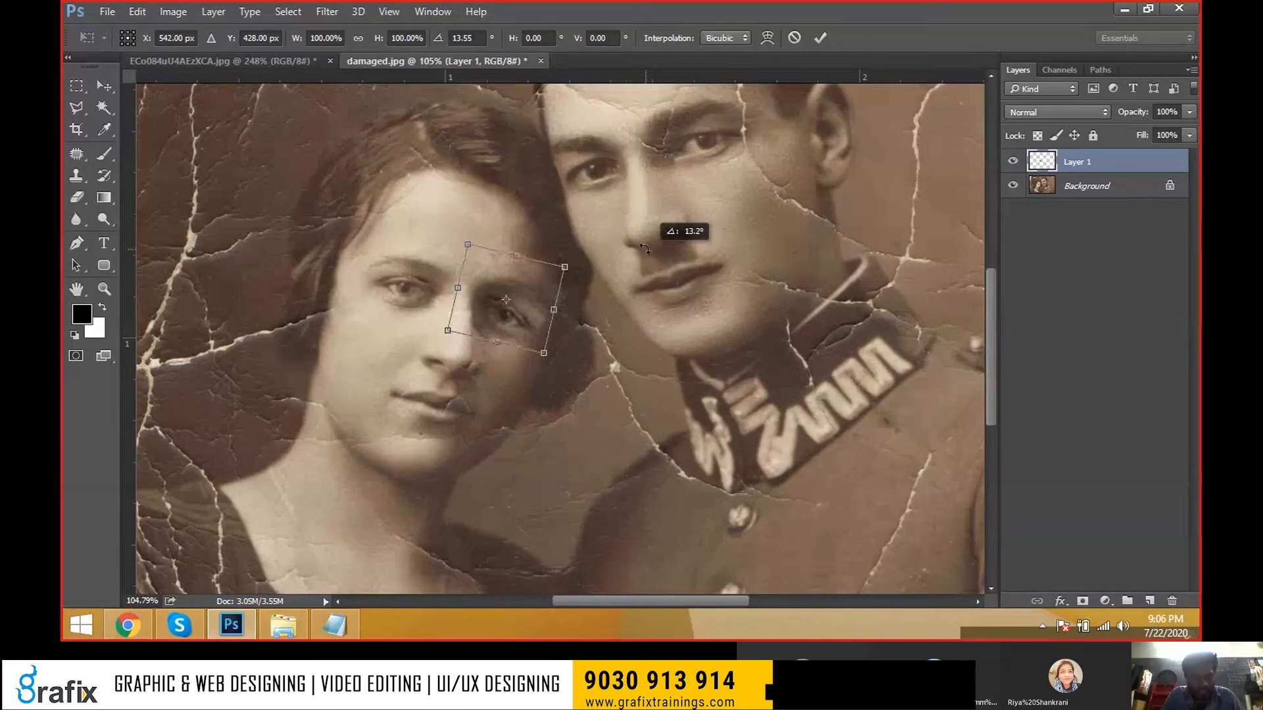
key("Return")
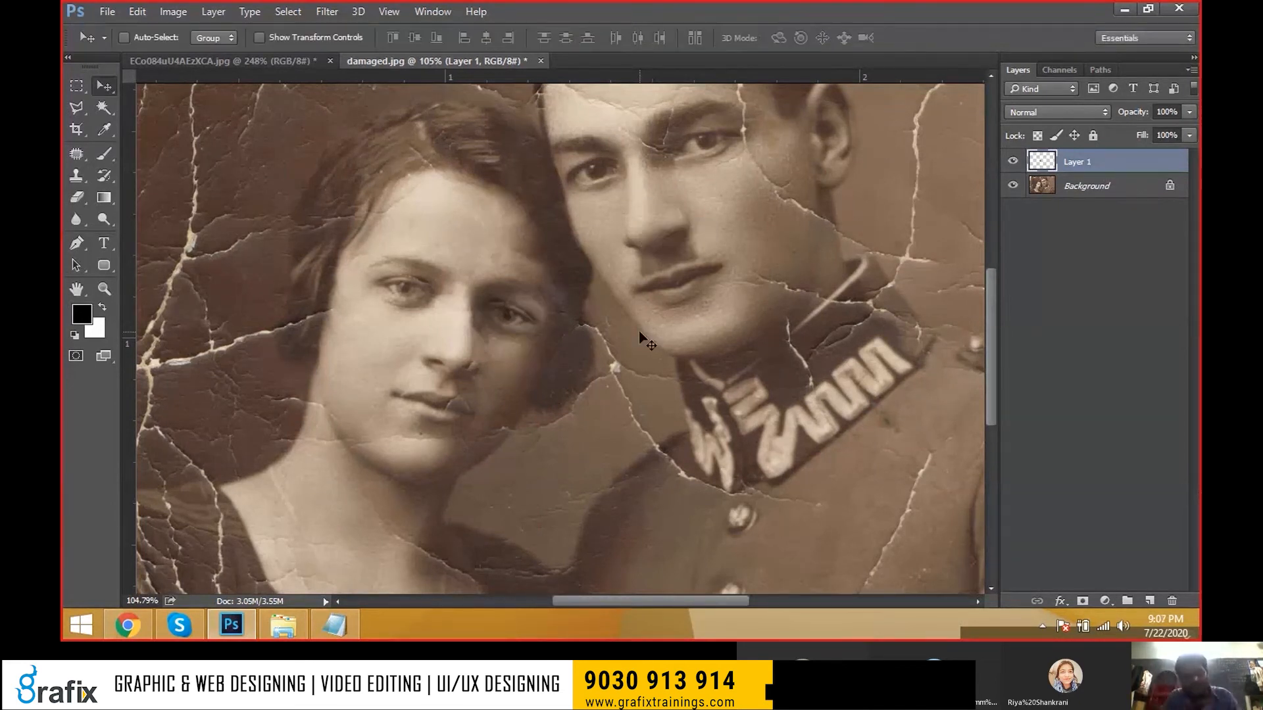
left_click(79, 198)
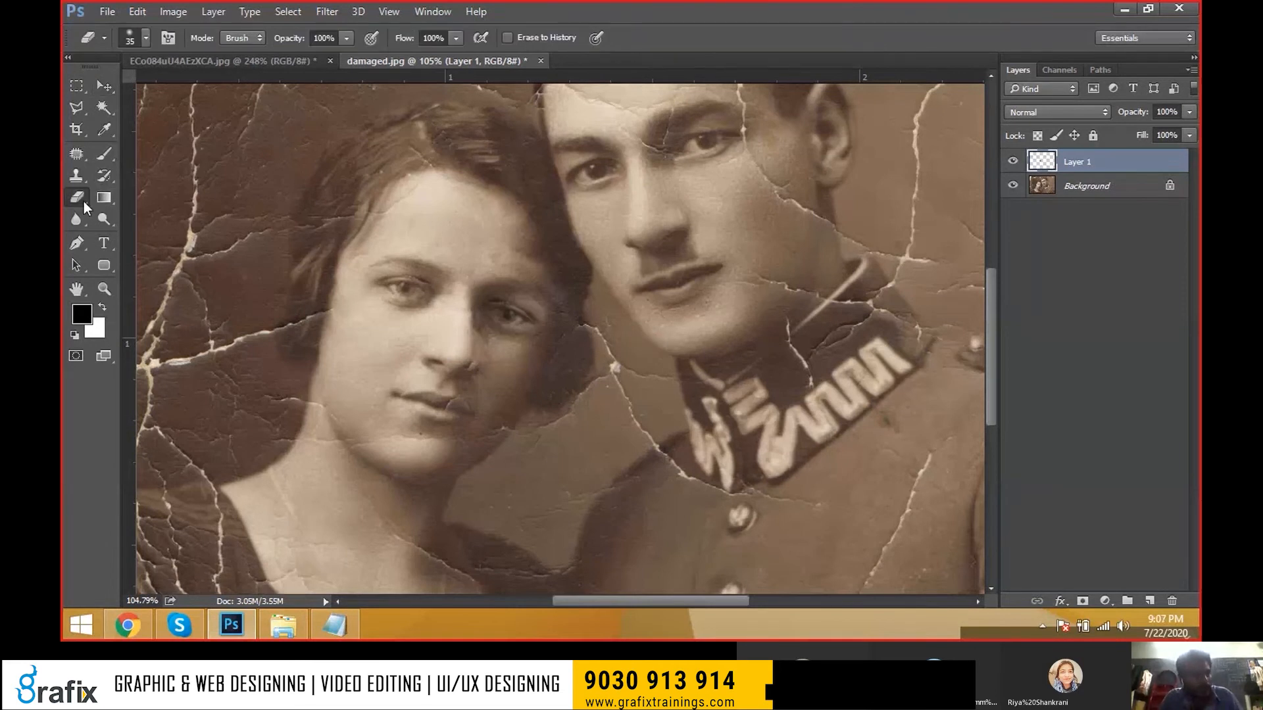
right_click(84, 202)
left_click(128, 191)
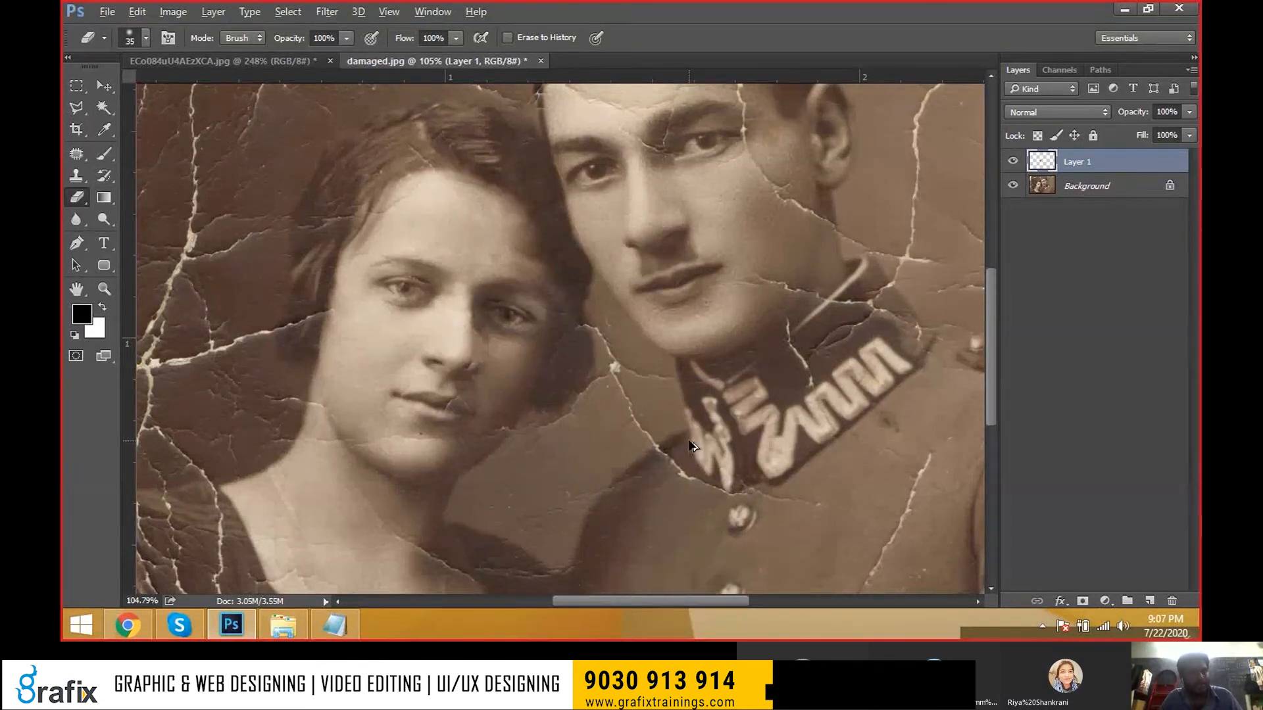
key("v")
mouse_move(460, 318)
left_mouse_down()
mouse_move(502, 361)
mouse_move(546, 329)
left_mouse_up()
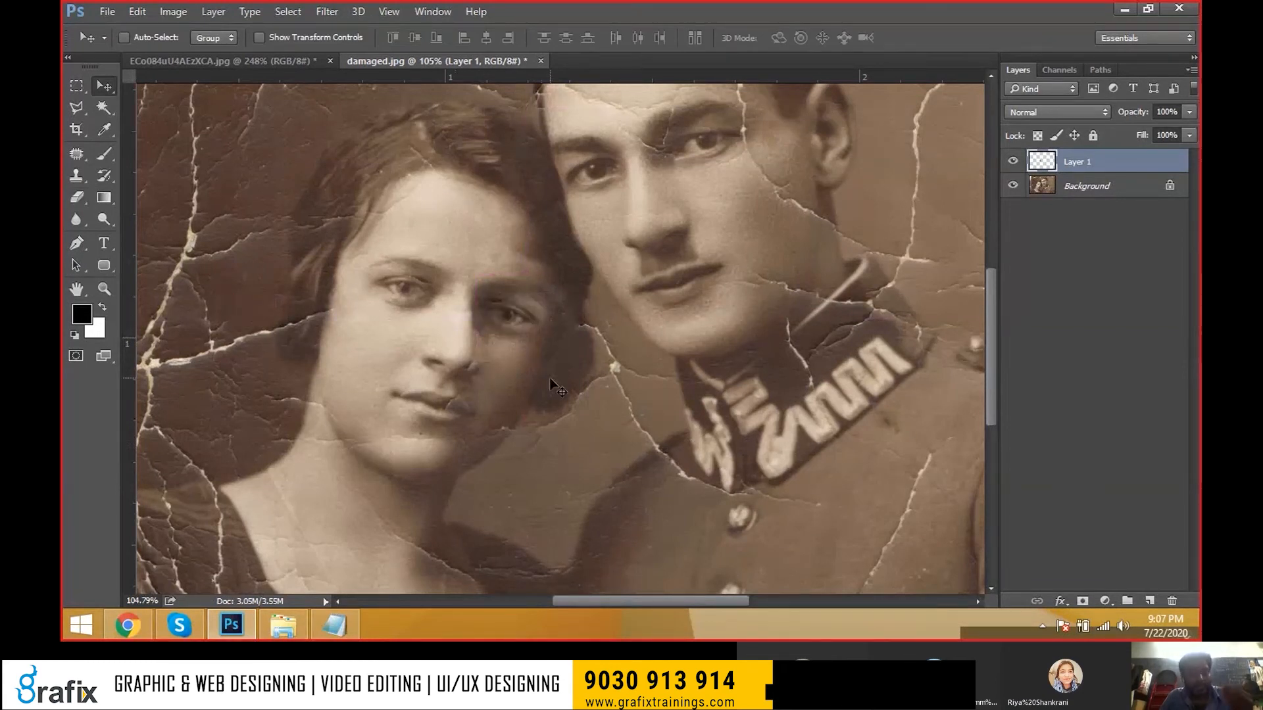
- Adjust the eye patch with Brightness/Contrast, using brightness of about -17 and contrast of about 25
left_click(173, 11)
mouse_move(198, 53)
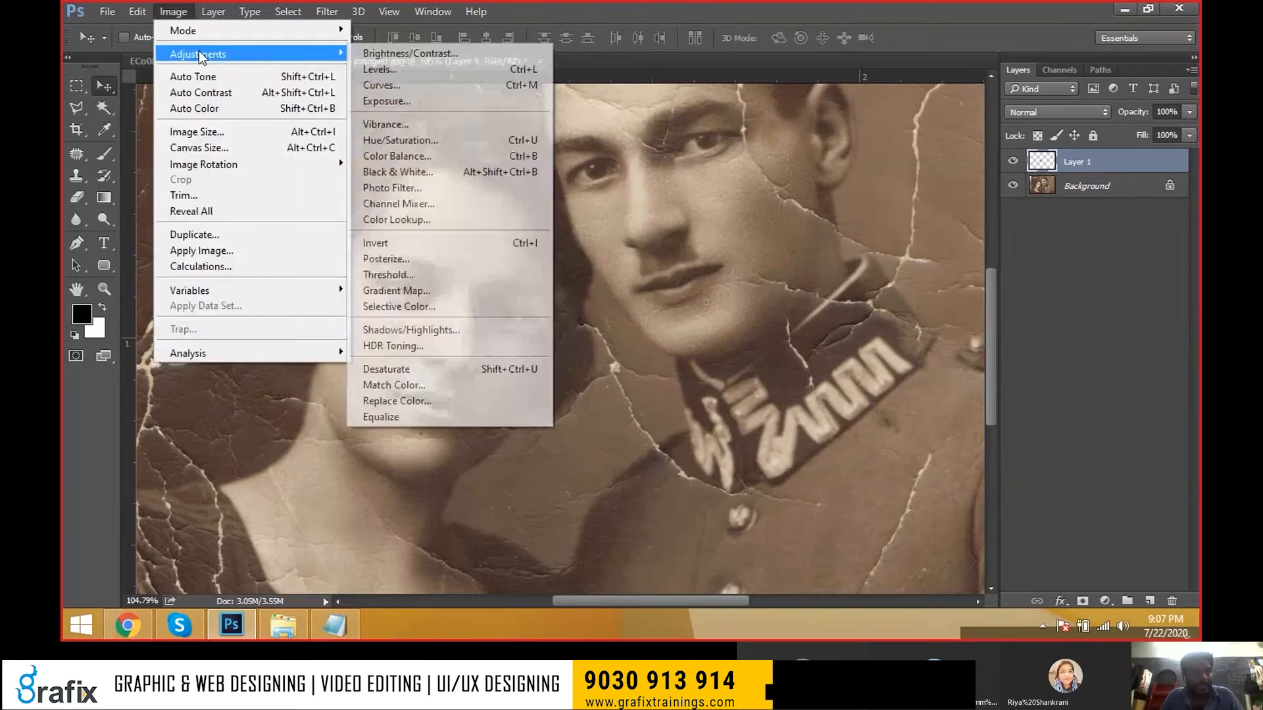
left_click(384, 53)
left_click_drag(400, 140, 636, 138)
left_click_drag(635, 223, 629, 224)
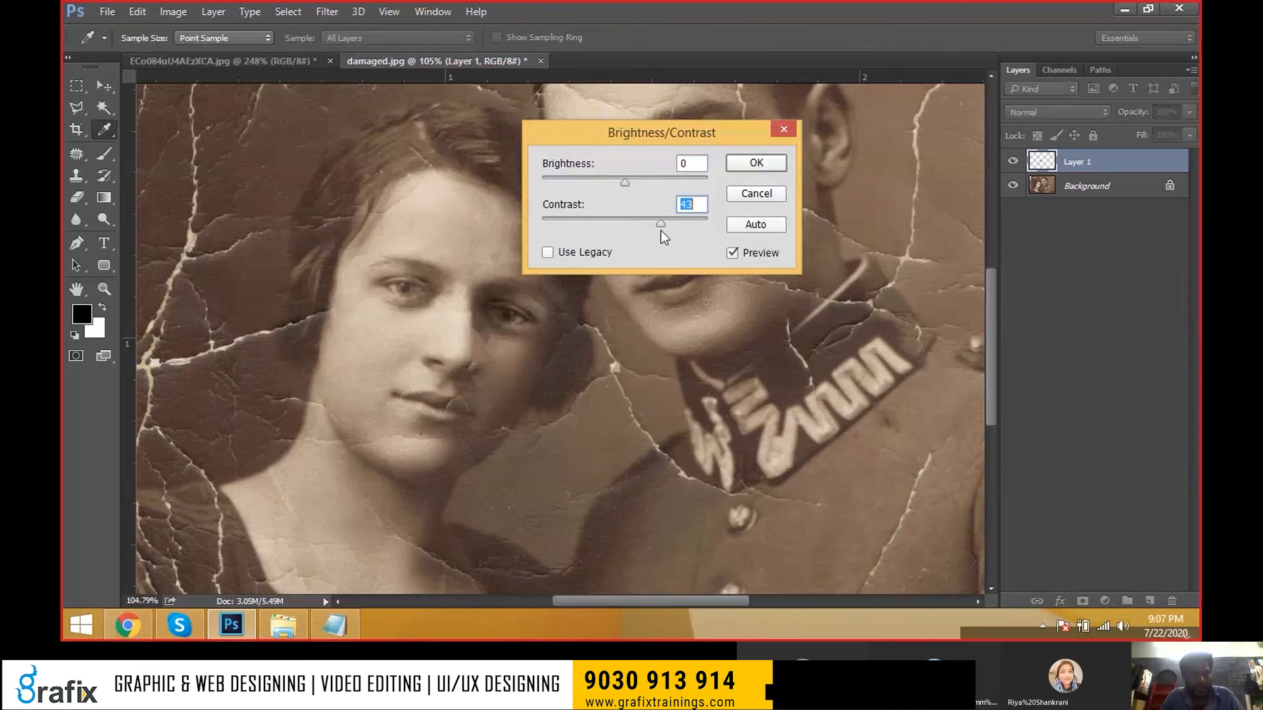
left_click_drag(622, 182, 612, 183)
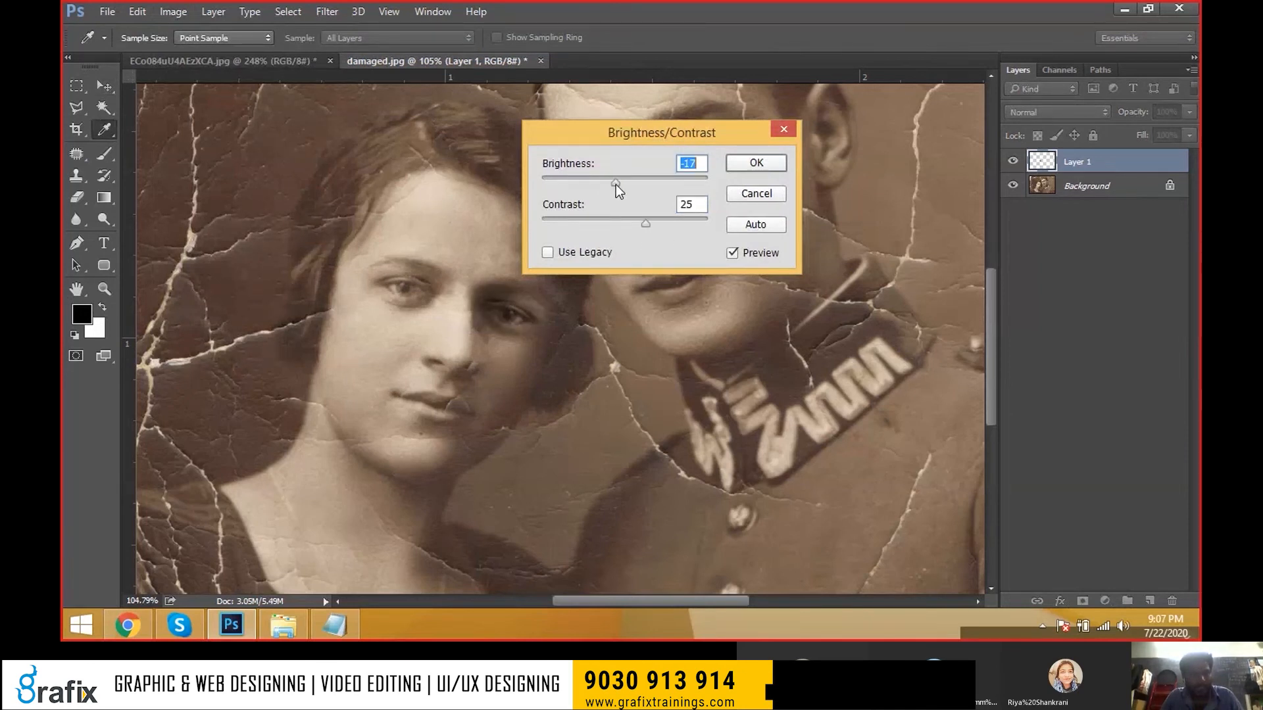
left_click(755, 163)
key("v")
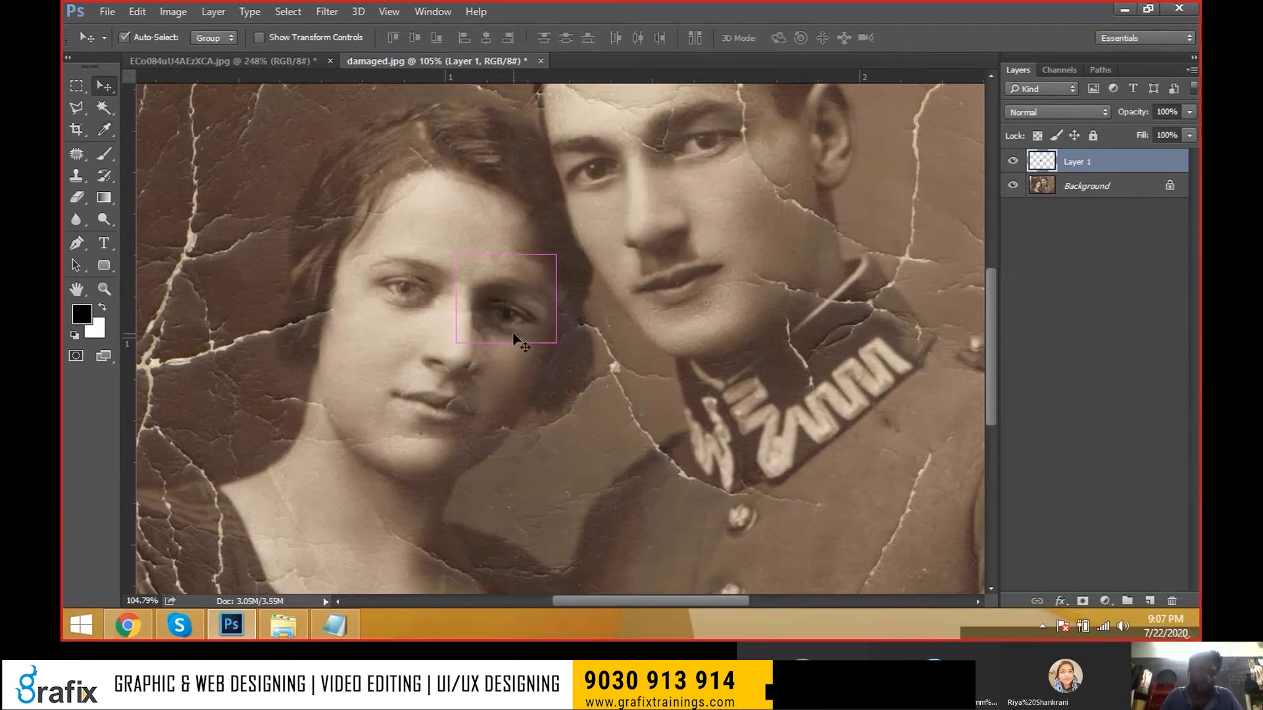
key("e")
key("v")
mouse_move(607, 340)
left_mouse_down()
mouse_move(625, 290)
mouse_move(725, 235)
left_mouse_up()
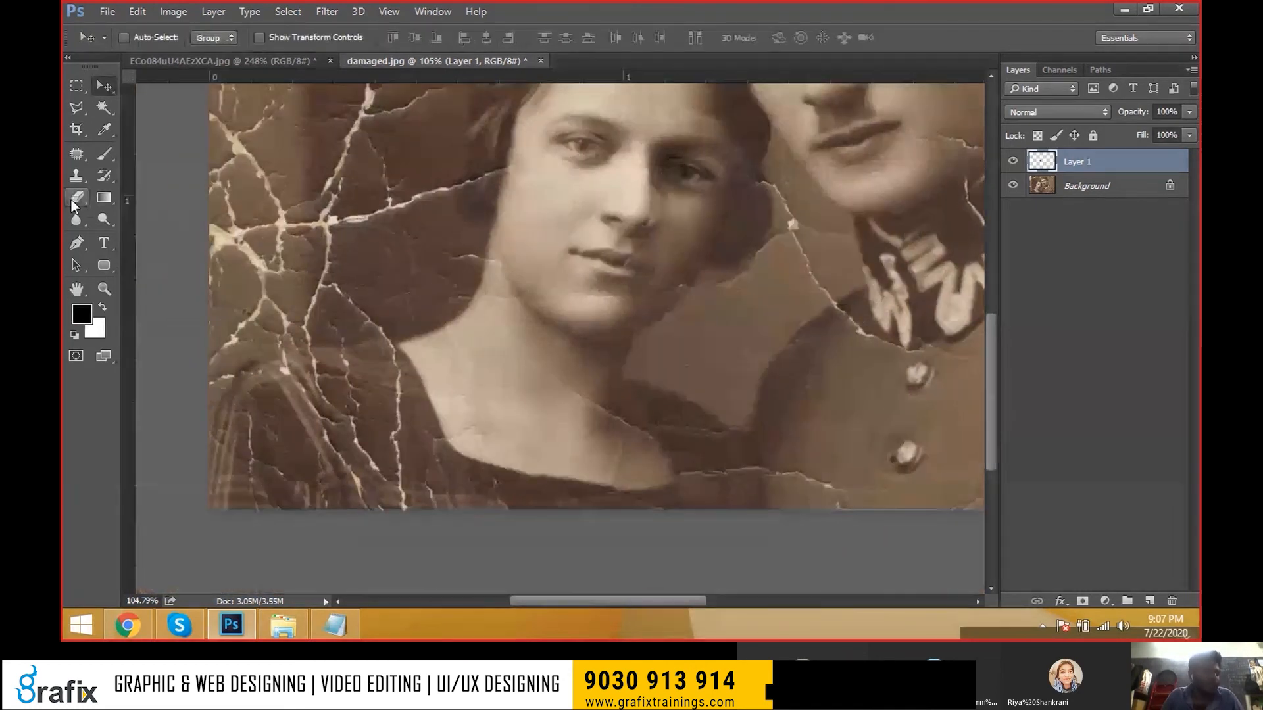
left_click_drag(358, 217, 294, 323)
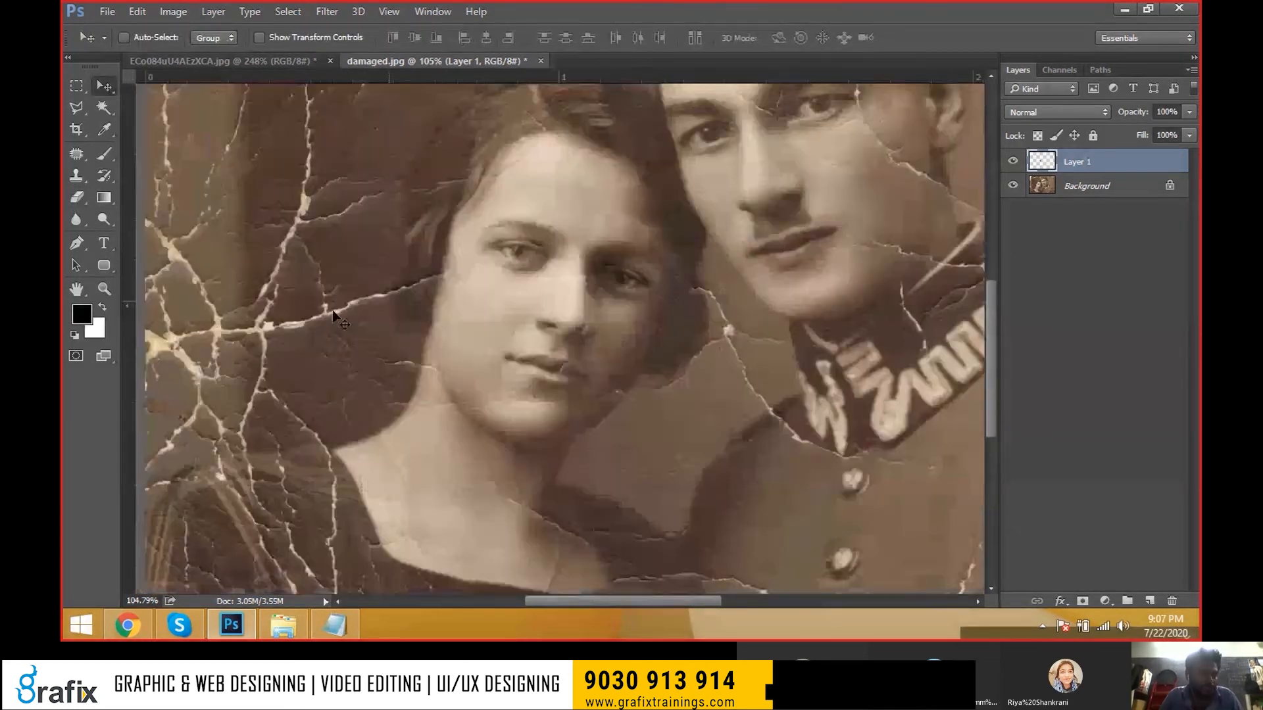
left_click(87, 177)
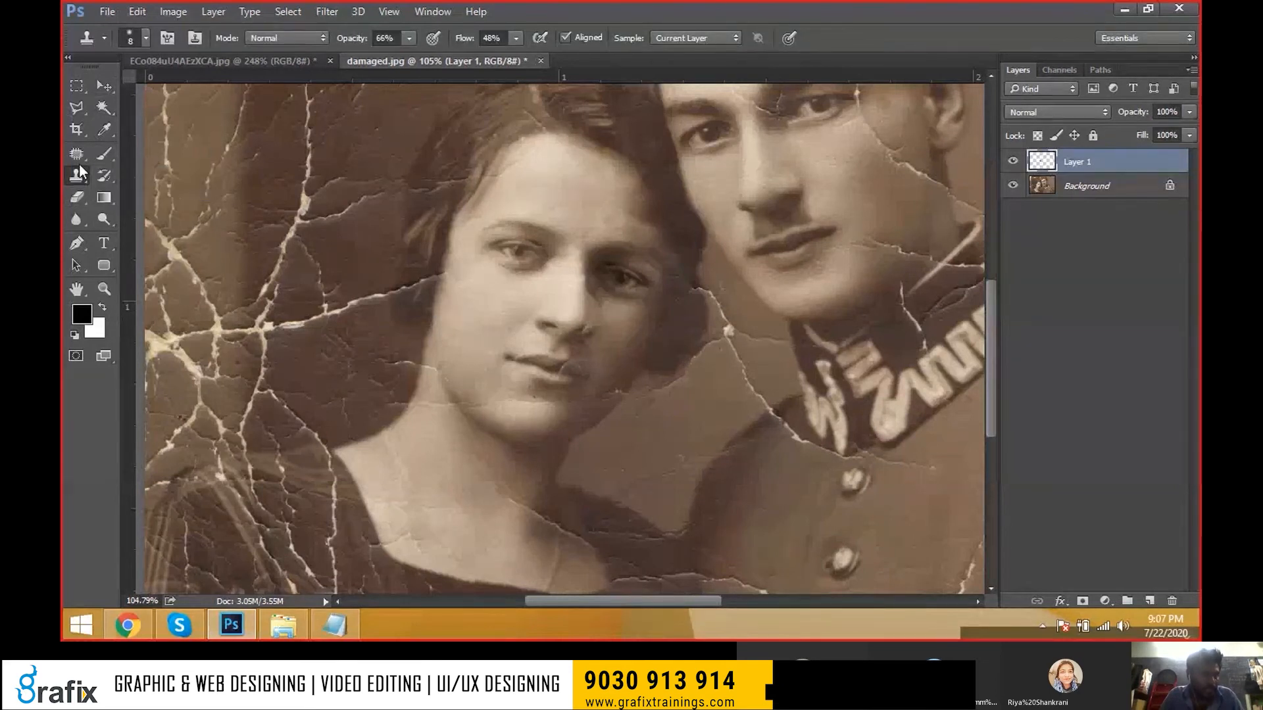
left_click(81, 160)
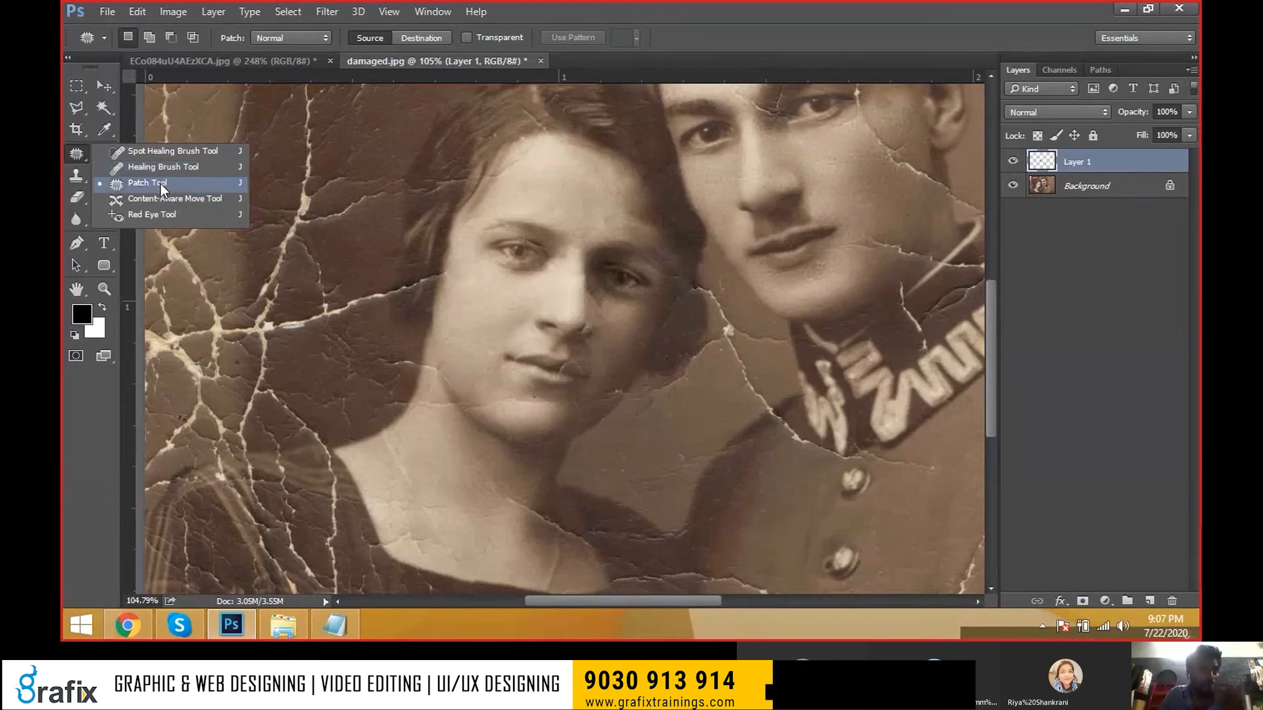
- Patch the crack across the woman's jaw on the Background layer with clean skin from just above it
left_click(160, 183)
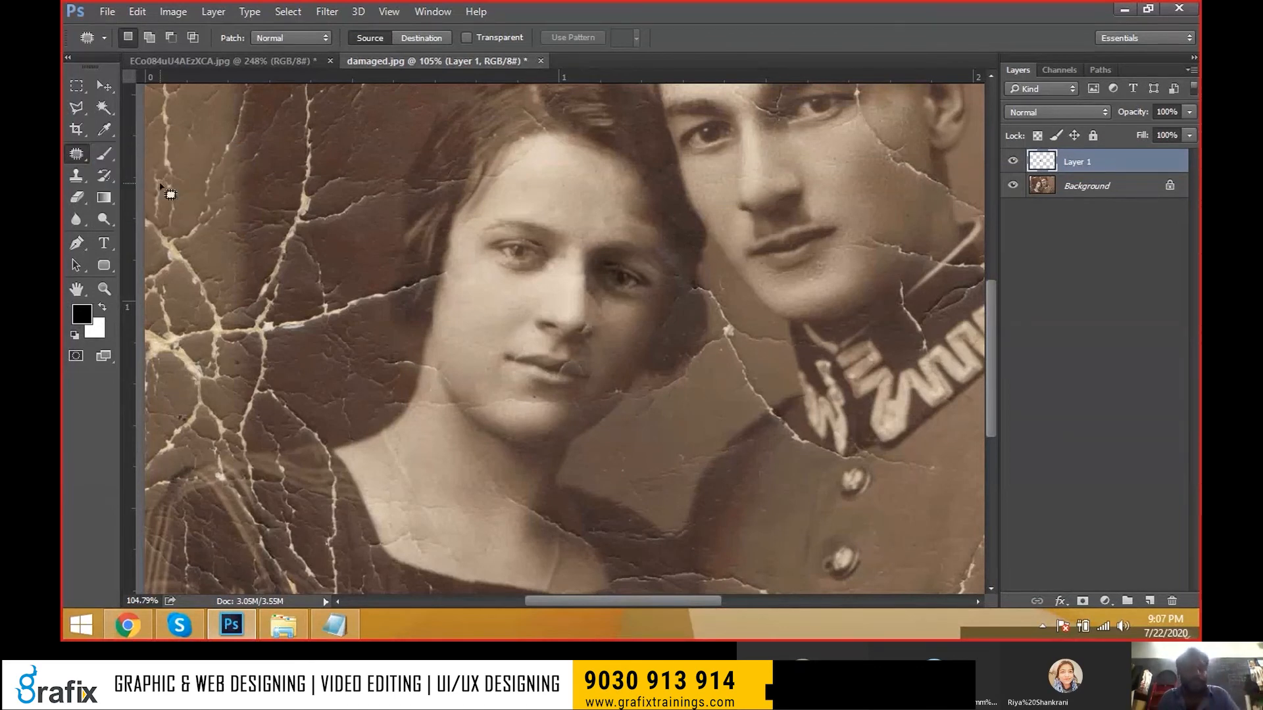
left_click_drag(293, 211, 226, 220)
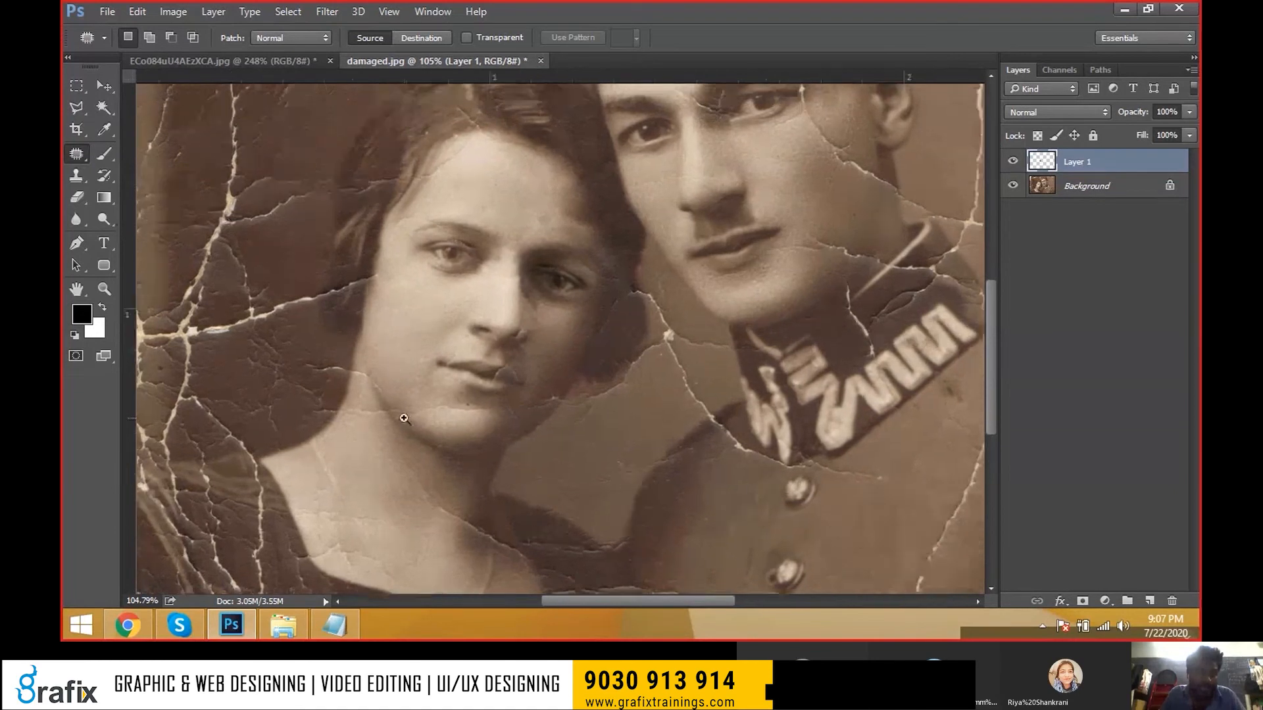
scroll(449, 427, "up", 2)
mouse_move(380, 416)
left_mouse_down()
mouse_move(486, 382)
mouse_move(475, 409)
mouse_move(381, 426)
mouse_move(429, 328)
left_mouse_up()
key("Return")
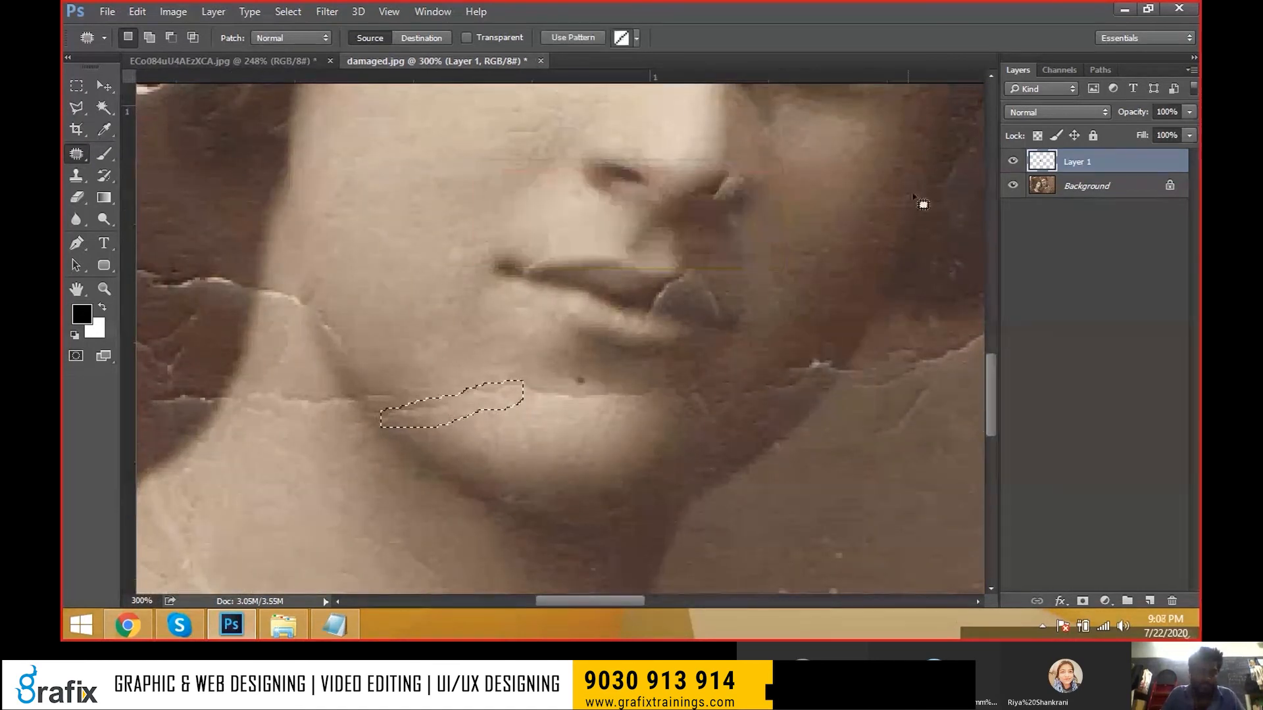
left_click(1036, 191)
left_click_drag(452, 408, 424, 343)
key("ctrl+d")
- Patch the remaining crack segments beside and across the woman's chin with nearby clean skin
left_click_drag(425, 401, 411, 407)
left_click_drag(400, 393, 408, 329)
key("ctrl+d")
mouse_move(587, 408)
left_mouse_down()
mouse_move(538, 411)
mouse_move(490, 395)
mouse_move(595, 369)
mouse_move(667, 386)
mouse_move(432, 345)
left_mouse_up()
key("ctrl+d")
mouse_move(298, 393)
left_mouse_down()
mouse_move(257, 412)
mouse_move(297, 405)
left_mouse_up()
- Set the Clone Stamp tool to 77% opacity and 74% flow for repairing the woman's mouth
left_click_drag(529, 170, 558, 265)
scroll(561, 281, "down", 1)
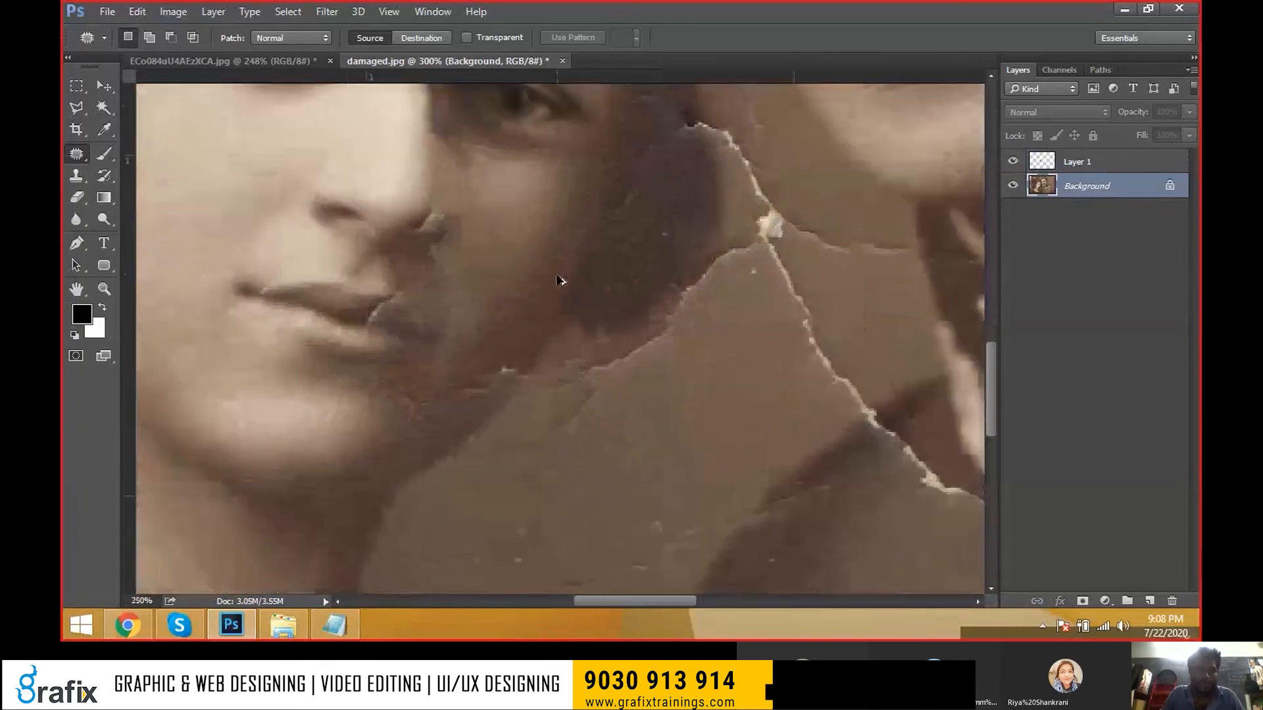
scroll(404, 320, "up", 1)
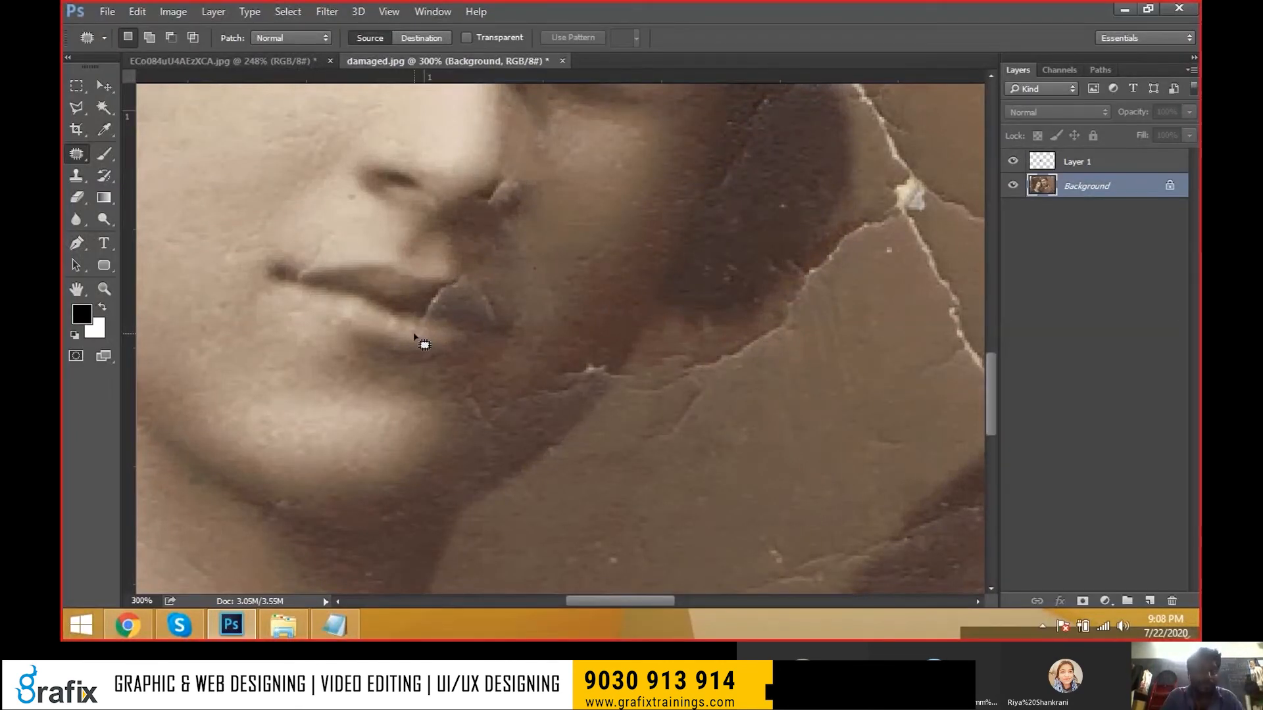
right_click(75, 154)
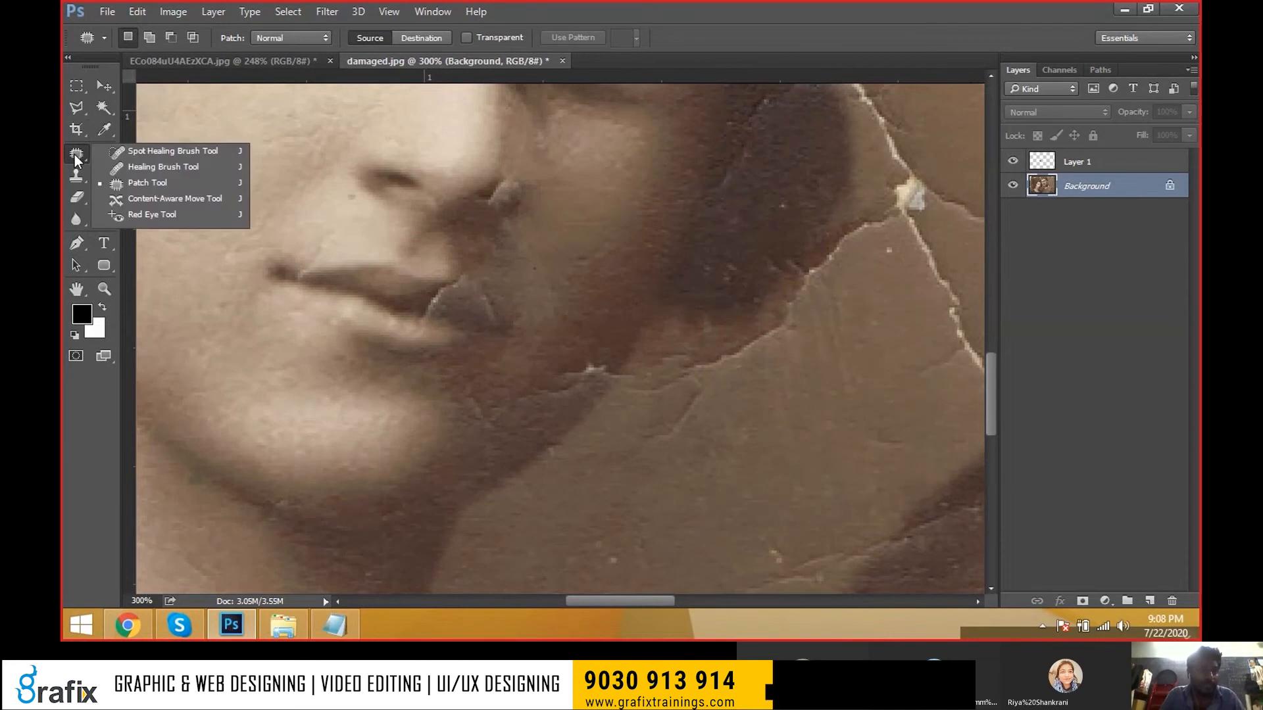
left_click(76, 178)
right_click(76, 176)
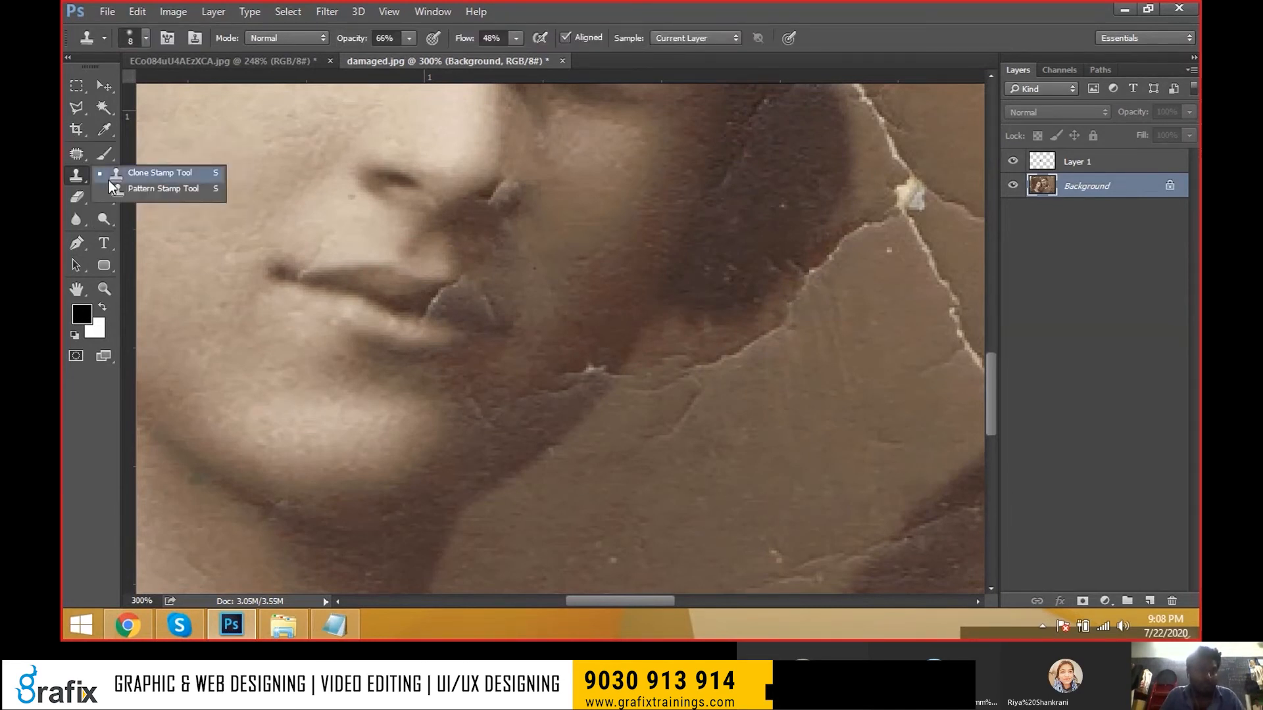
left_click(409, 38)
left_click_drag(425, 56, 436, 56)
left_click(517, 38)
left_click_drag(519, 55, 537, 55)
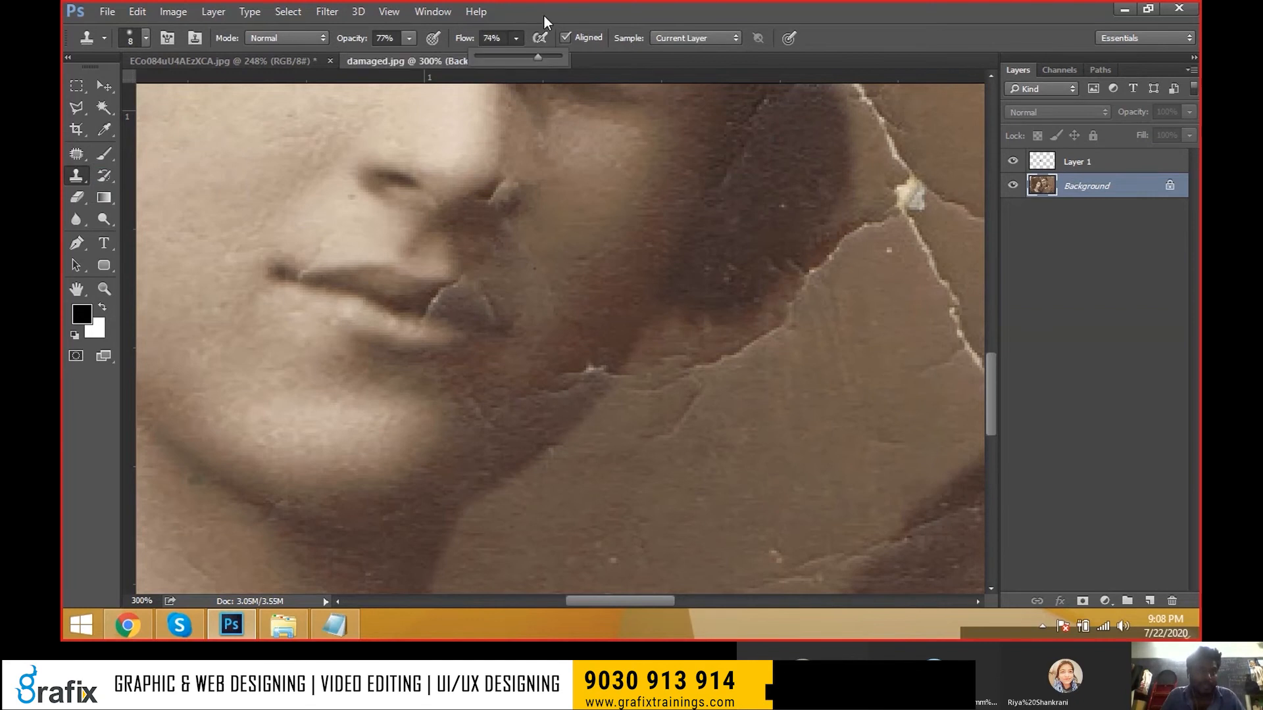
- Clone neighbouring lip tones over the light crack line crossing the shaded end of the woman's lips
scroll(454, 290, "up", 1)
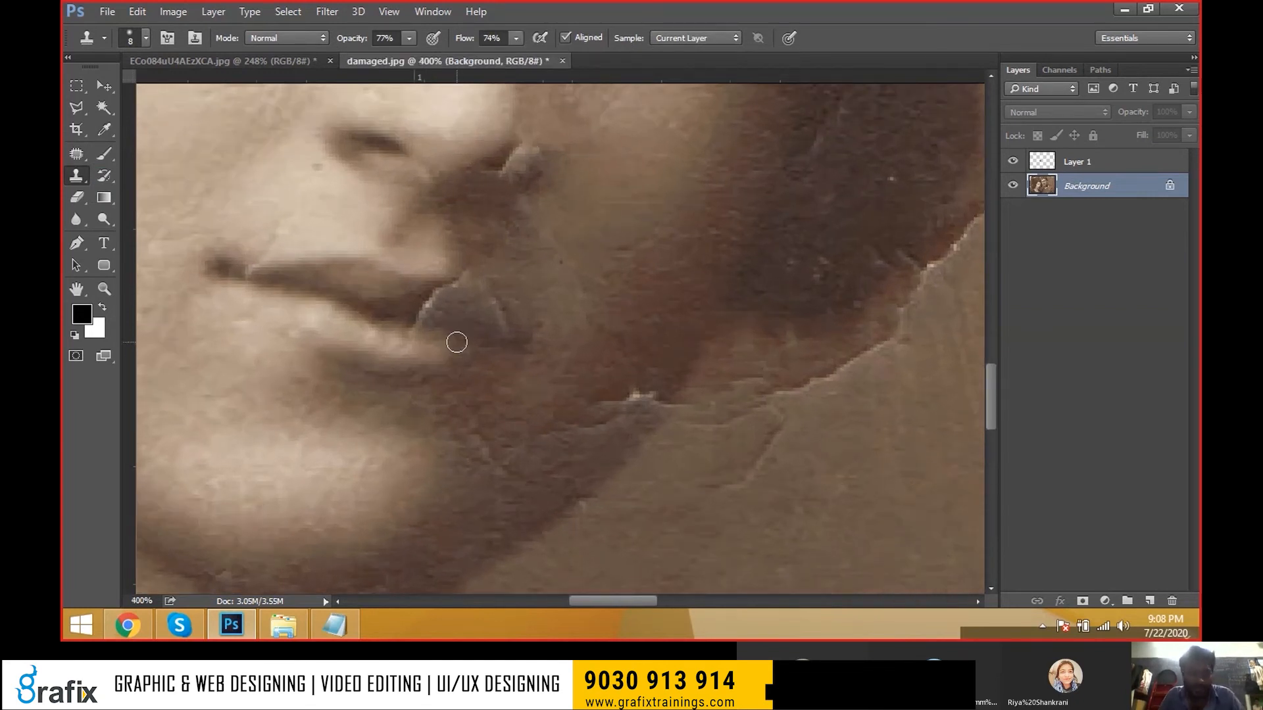
left_click(437, 324, "alt")
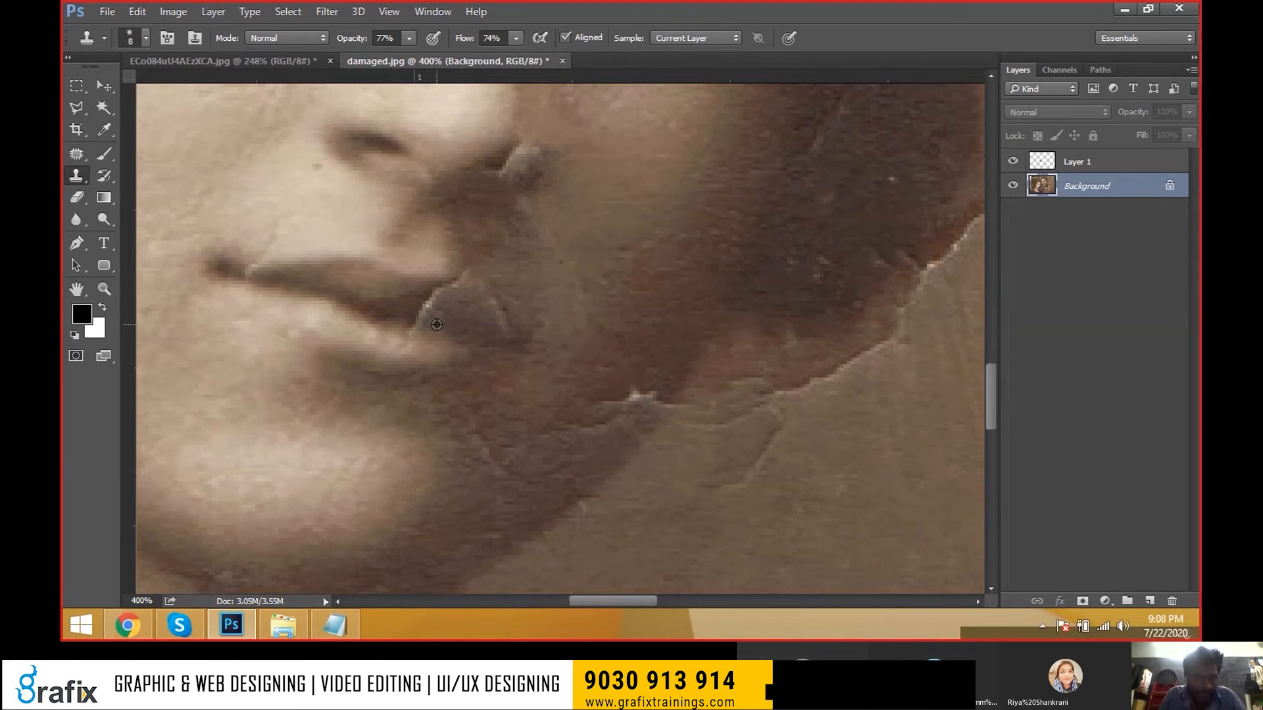
left_click_drag(420, 315, 431, 303)
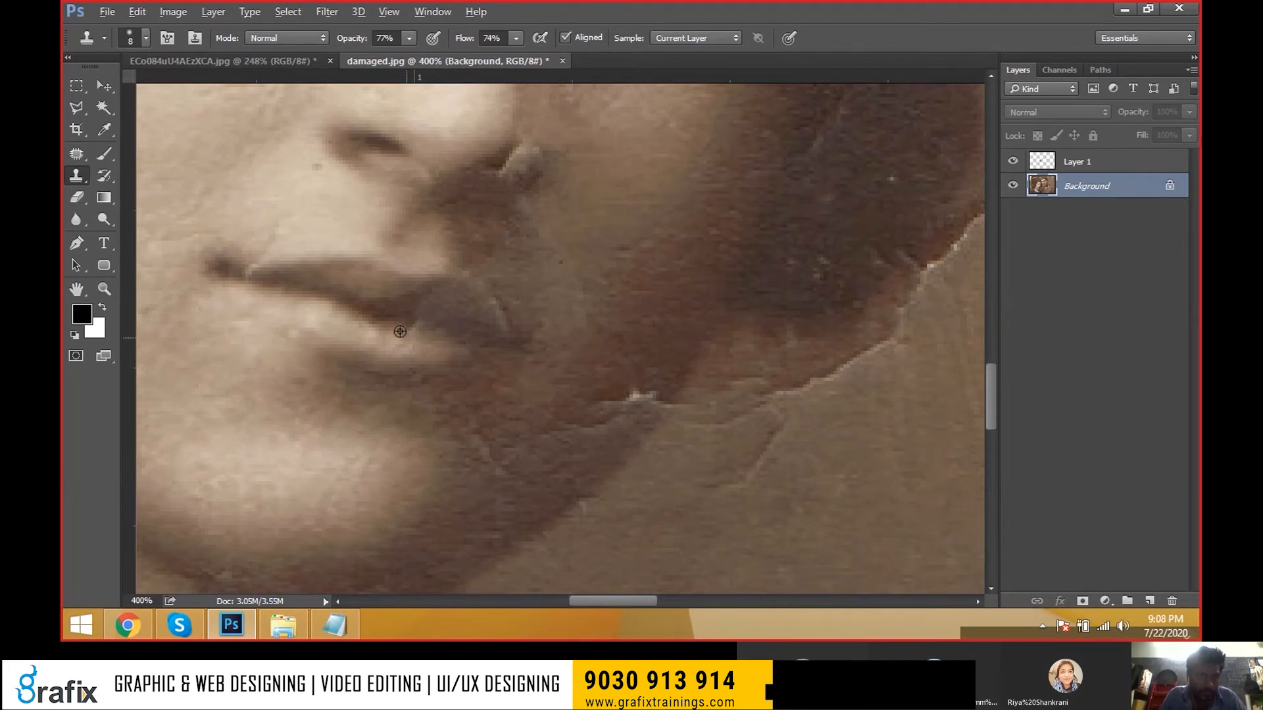
left_click_drag(406, 327, 414, 329)
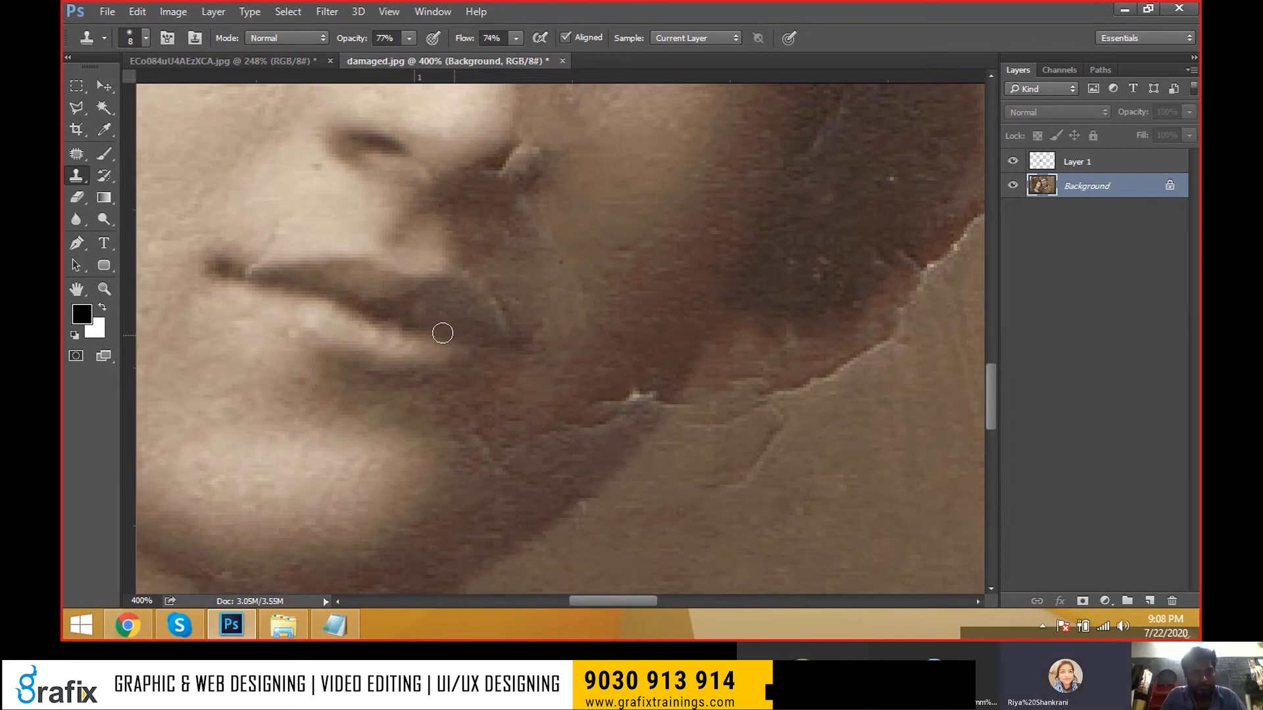
key("alt")
right_click(477, 332)
left_click(567, 367)
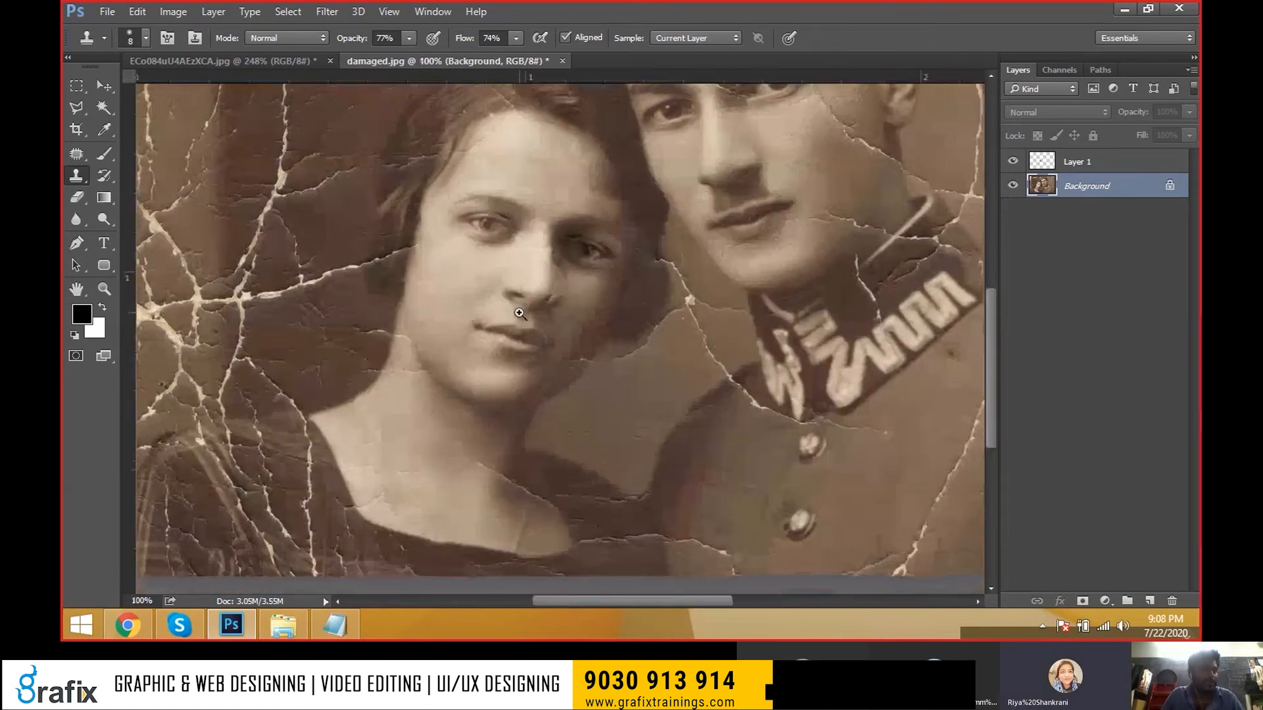
- Move the eye patch on Layer 1 aside to compare it with the damaged eye underneath, and undo the move
left_click(519, 313, "ctrl")
left_click(518, 313, "ctrl")
key("v")
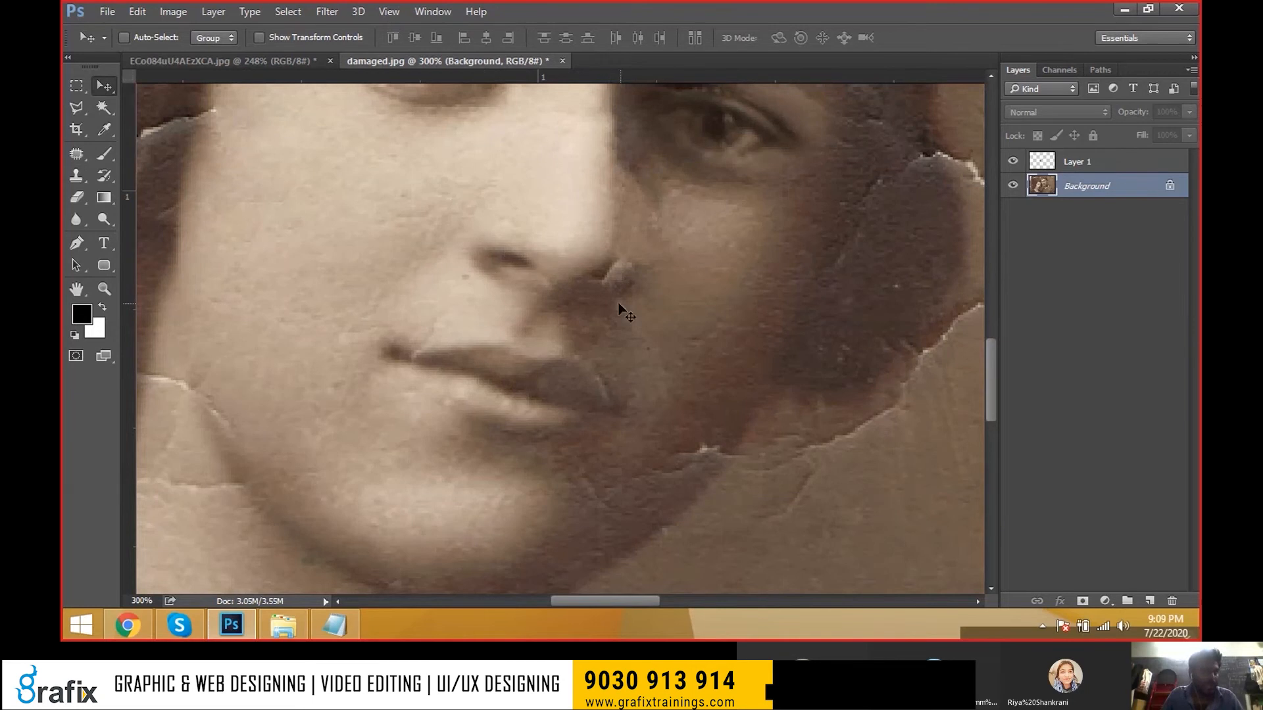
left_click_drag(606, 273, 535, 381)
left_click(746, 269)
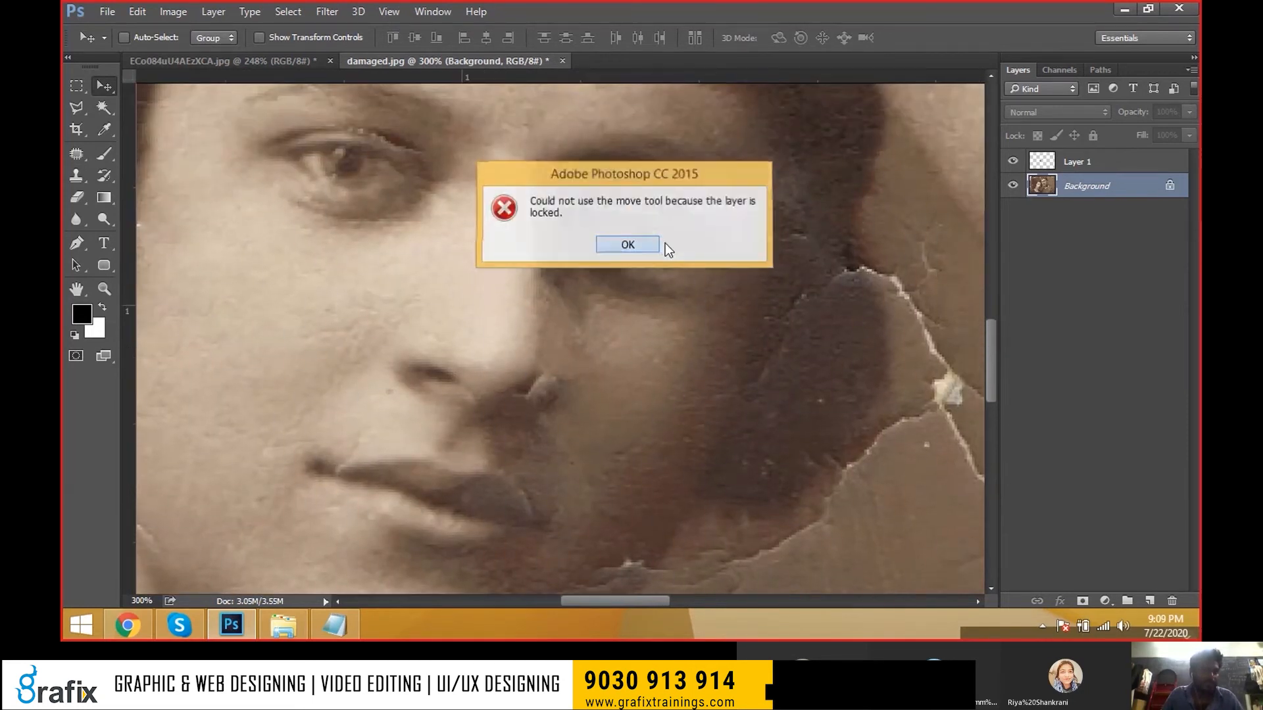
left_click(654, 242)
right_click(657, 242)
left_click(677, 254)
left_click_drag(682, 252, 707, 255)
key("ctrl+z")
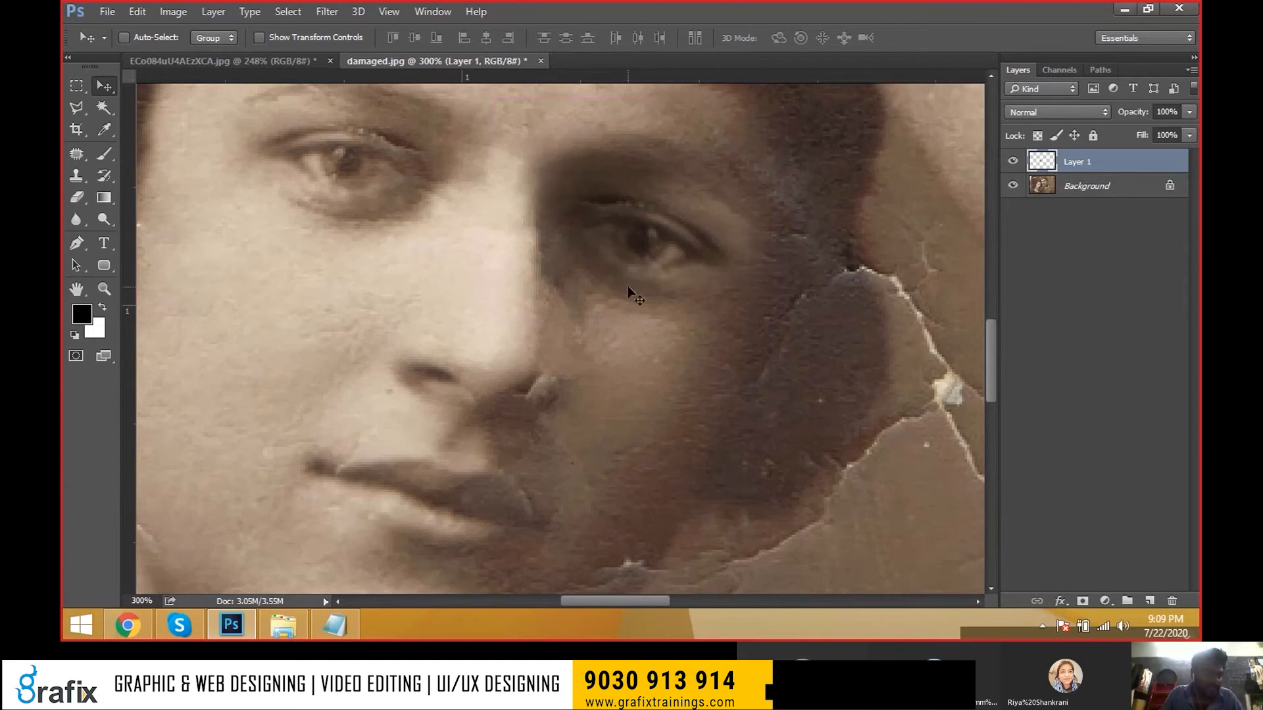
right_click(592, 259)
left_click(614, 271)
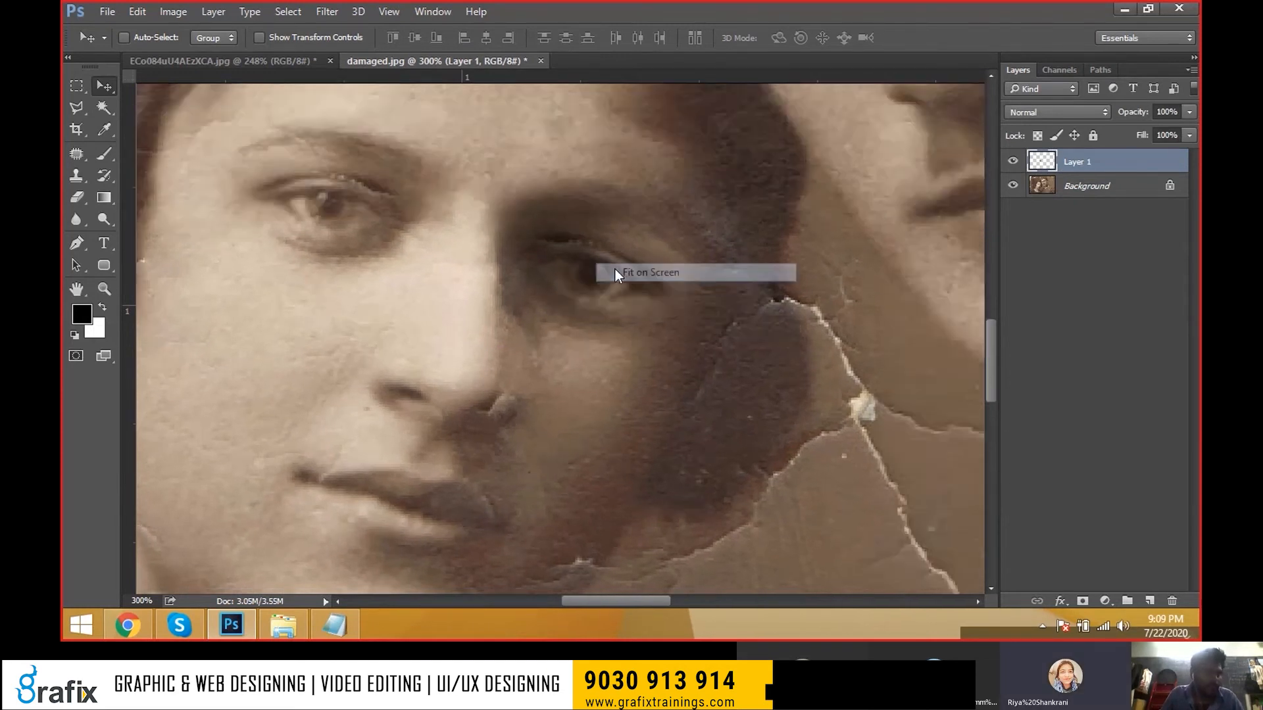
key("ctrl+1")
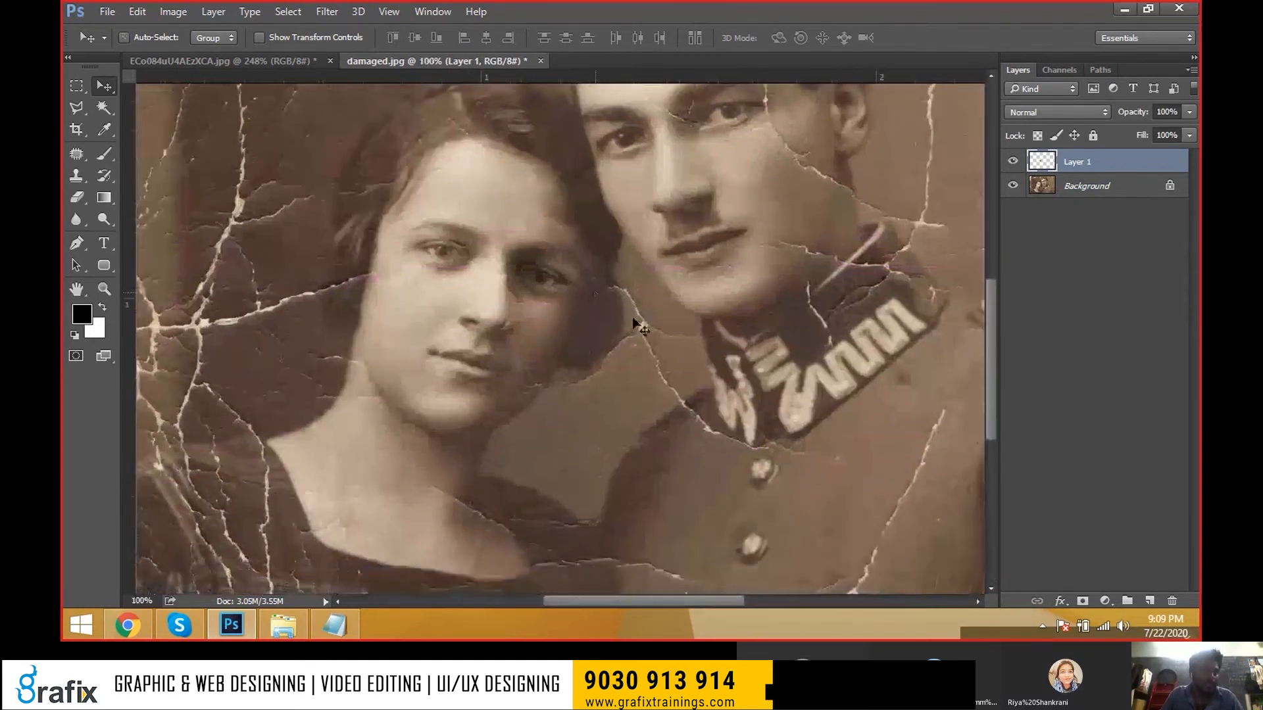
key("ctrl+0")
left_click(87, 196)
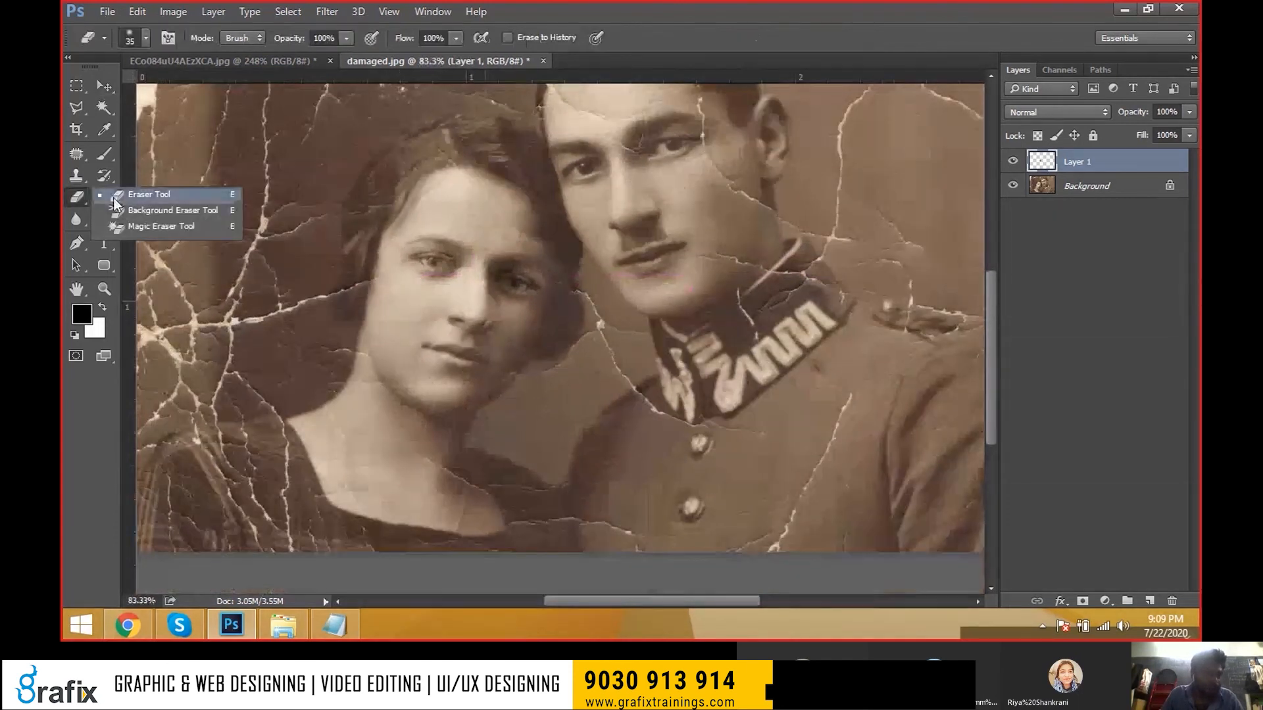
left_click_drag(88, 178, 160, 172)
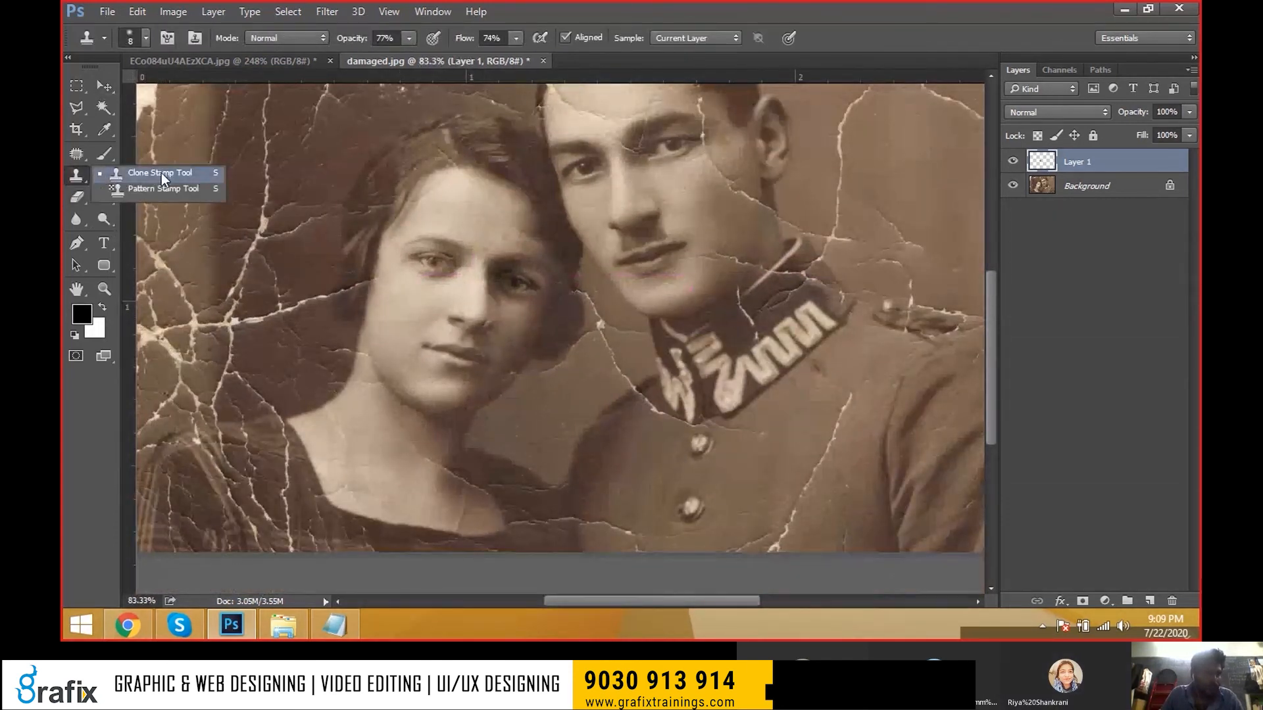
left_click_drag(81, 152, 136, 152)
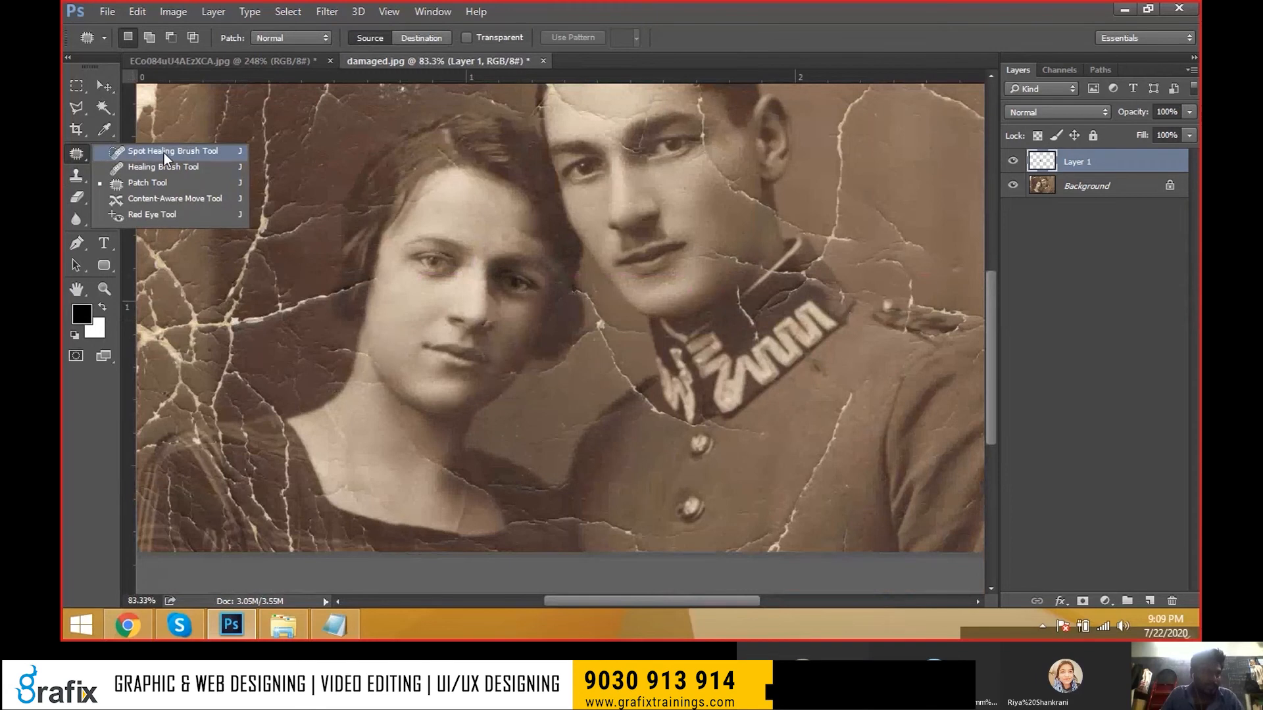
- Outline the crack segment on the man's cheek just below the outer corner of his eye with the Patch tool
left_click(184, 188)
left_click_drag(653, 216, 488, 303)
scroll(557, 254, "up", 3)
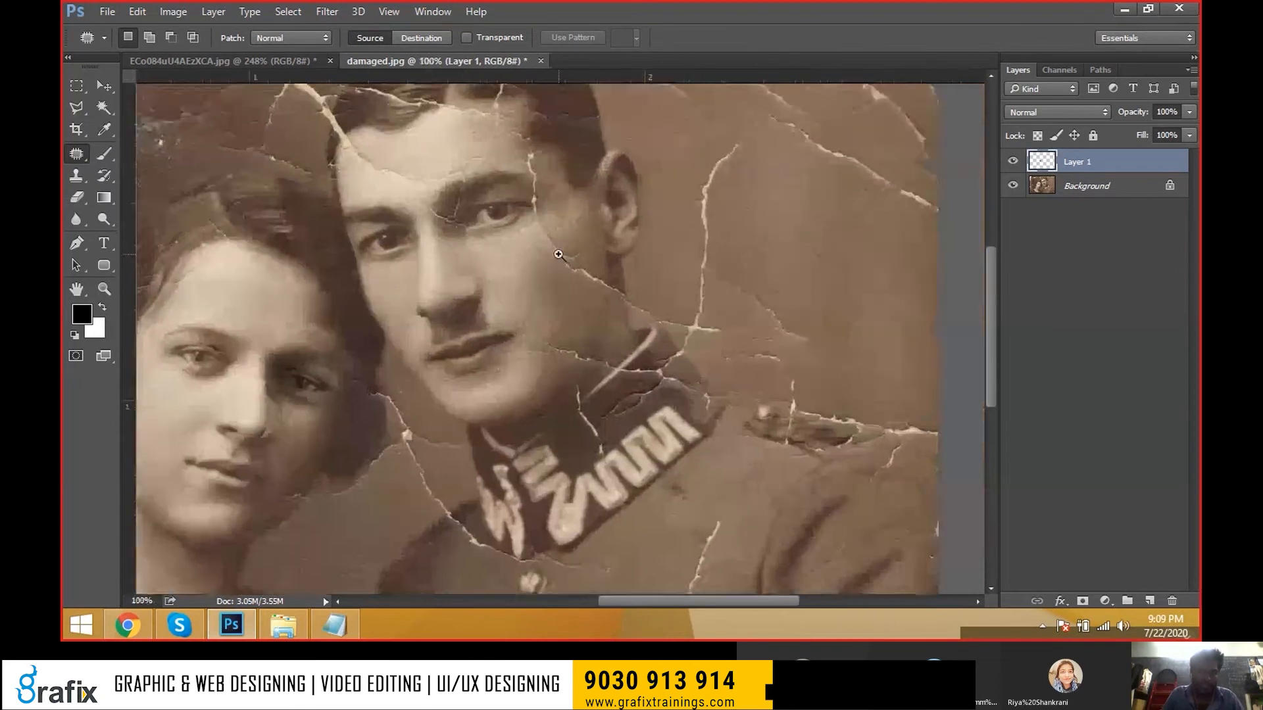
mouse_move(577, 264)
left_mouse_down()
mouse_move(534, 273)
mouse_move(509, 262)
mouse_move(544, 257)
mouse_move(524, 270)
left_mouse_up()
left_click(621, 246)
left_click(629, 251)
left_click(632, 244)
left_click(633, 245)
left_click(626, 245)
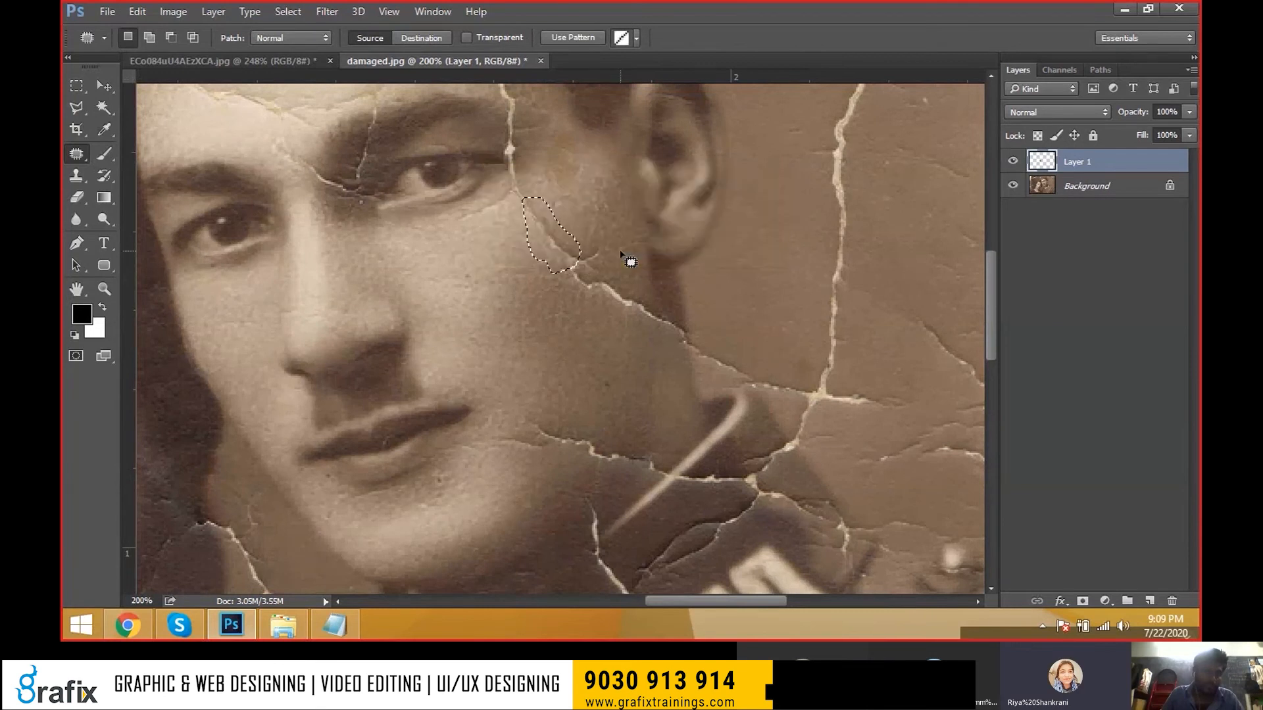
scroll(560, 260, "down", 3)
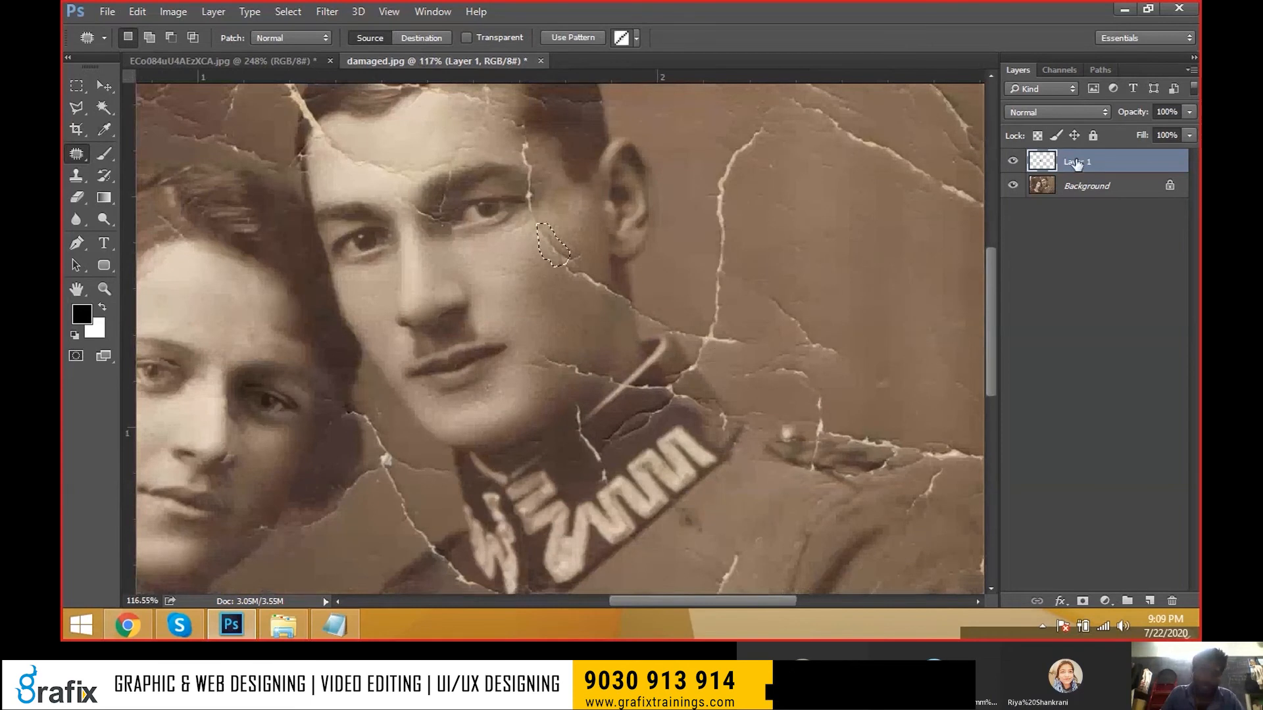
- On the Background layer, patch the crack segments across the man's upper cheek with nearby clean skin and clear the selection
left_click(1094, 190)
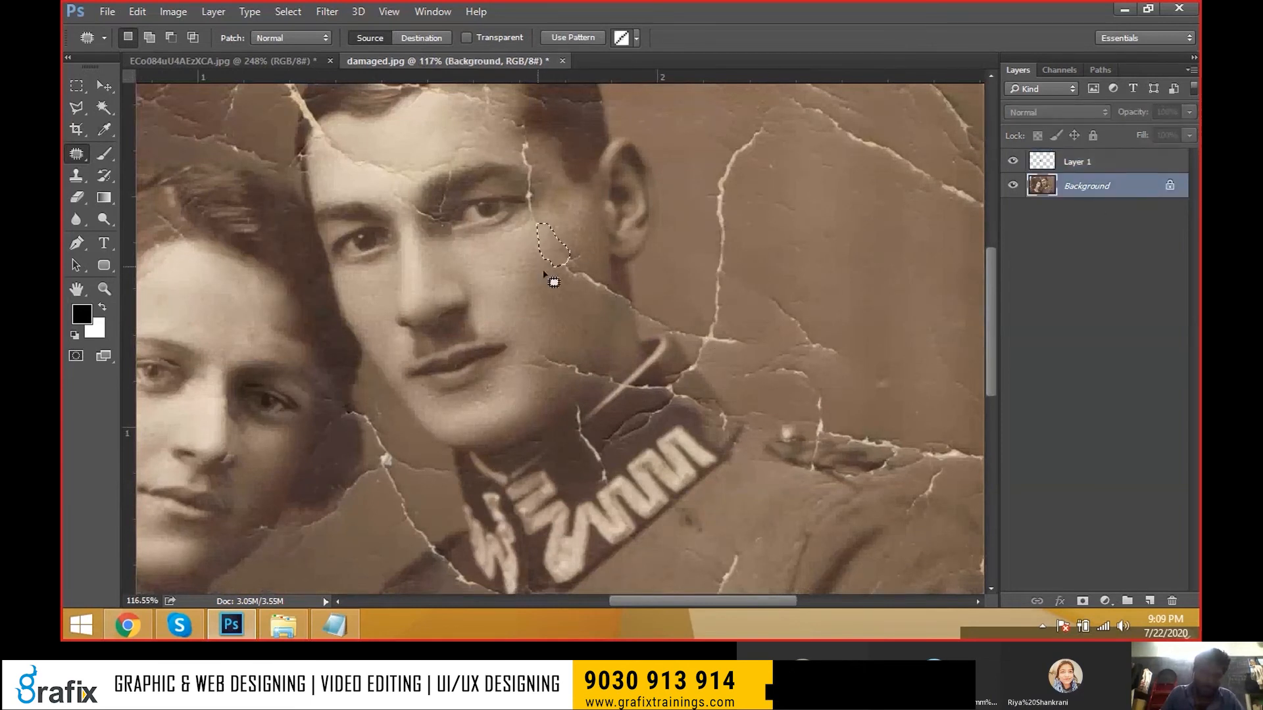
left_click(606, 274)
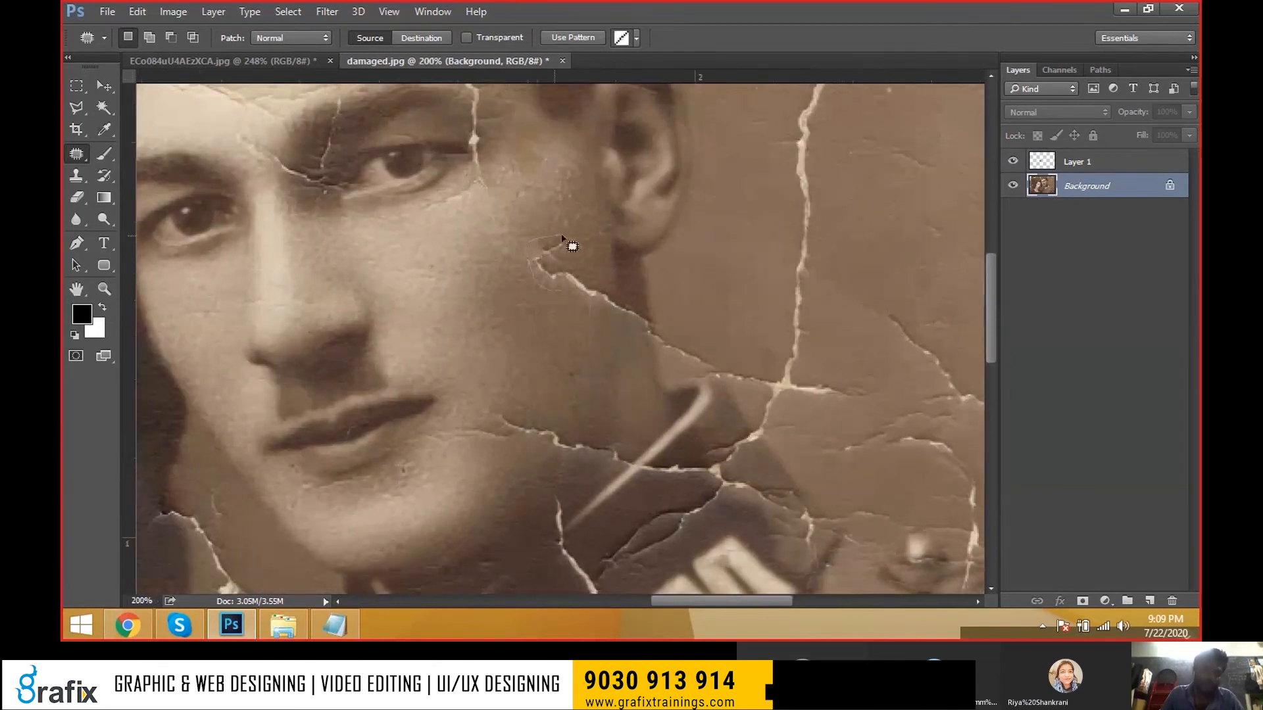
left_click_drag(612, 290, 490, 351)
key("ctrl+d")
left_click_drag(507, 234, 571, 319)
mouse_move(565, 286)
left_mouse_down()
mouse_move(536, 246)
mouse_move(551, 242)
mouse_move(570, 281)
left_mouse_up()
mouse_move(555, 269)
left_mouse_down()
mouse_move(543, 341)
mouse_move(485, 294)
mouse_move(563, 272)
mouse_move(539, 295)
mouse_move(602, 346)
mouse_move(563, 314)
mouse_move(613, 273)
left_mouse_up()
key("ctrl+d")
key("ctrl+d")
scroll(319, 221, "down", 2)
- Try moving the man's cracked eye down onto his cheek with the Content-Aware Move tool, and undo the move
right_click(75, 156)
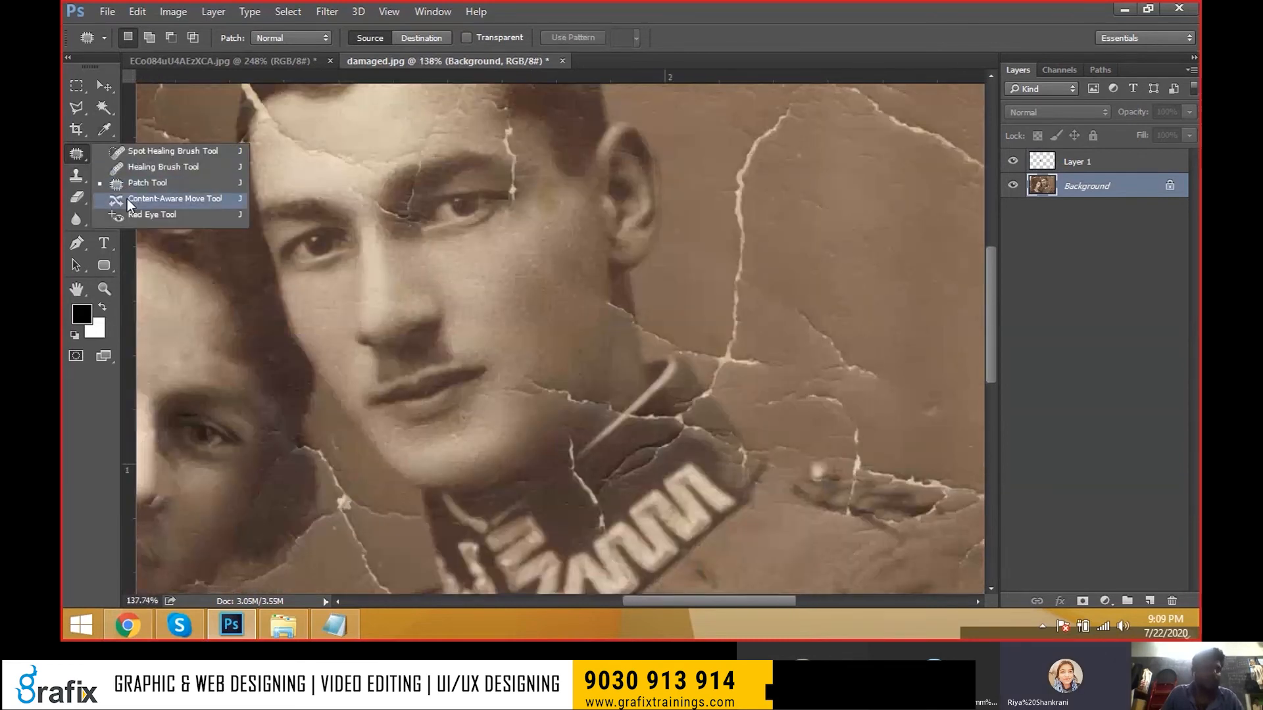
left_click(127, 198)
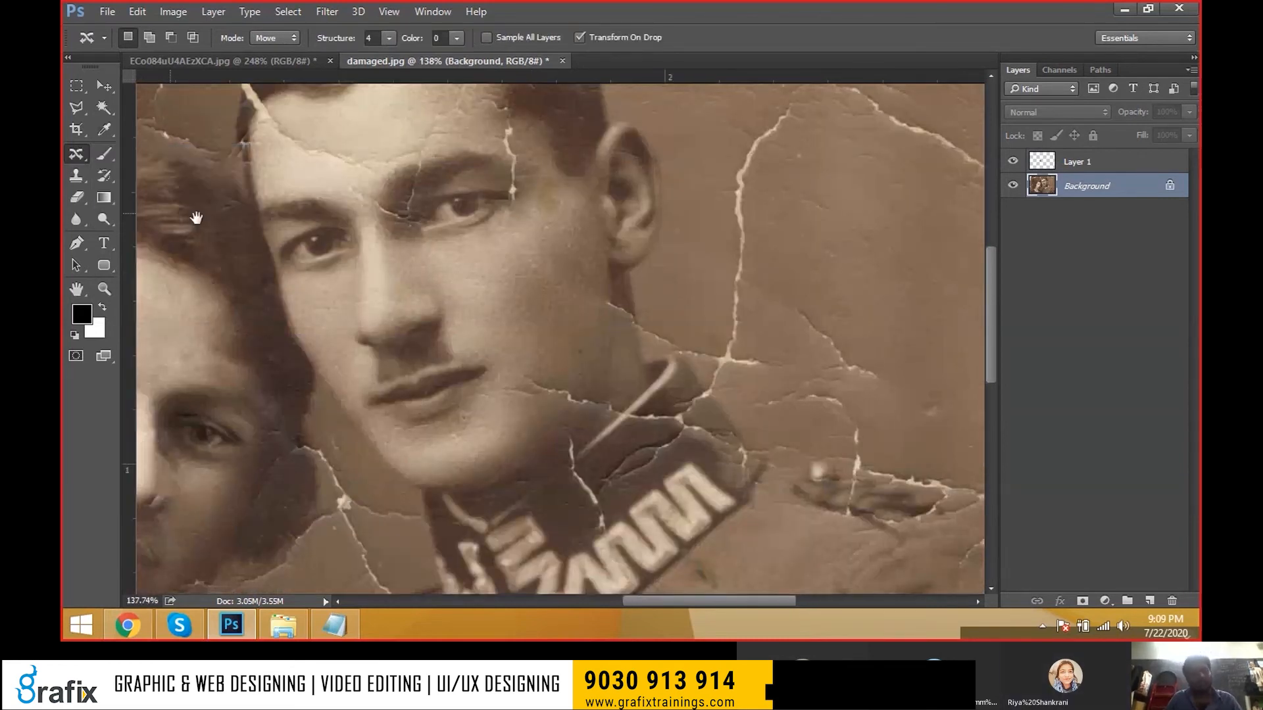
left_click_drag(335, 234, 384, 329)
scroll(434, 308, "up", 3)
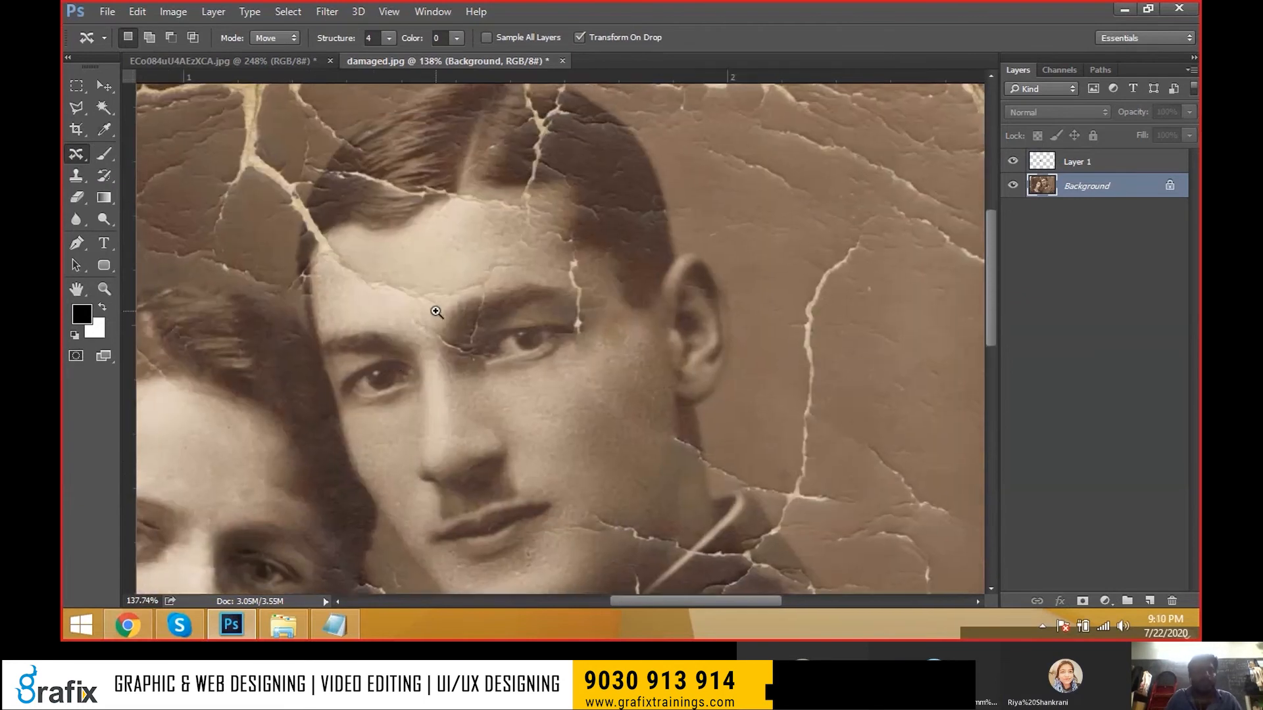
scroll(428, 305, "down", 4)
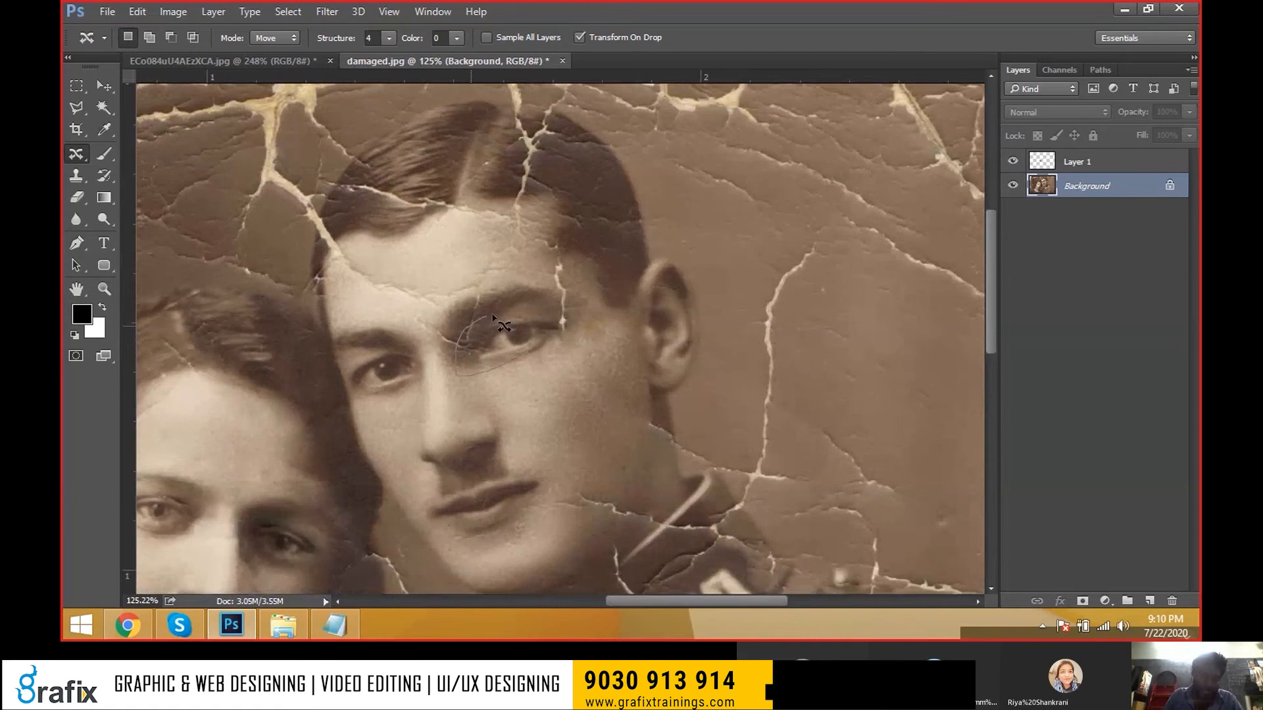
mouse_move(575, 335)
left_mouse_down()
mouse_move(494, 373)
mouse_move(543, 364)
mouse_move(575, 400)
left_mouse_up()
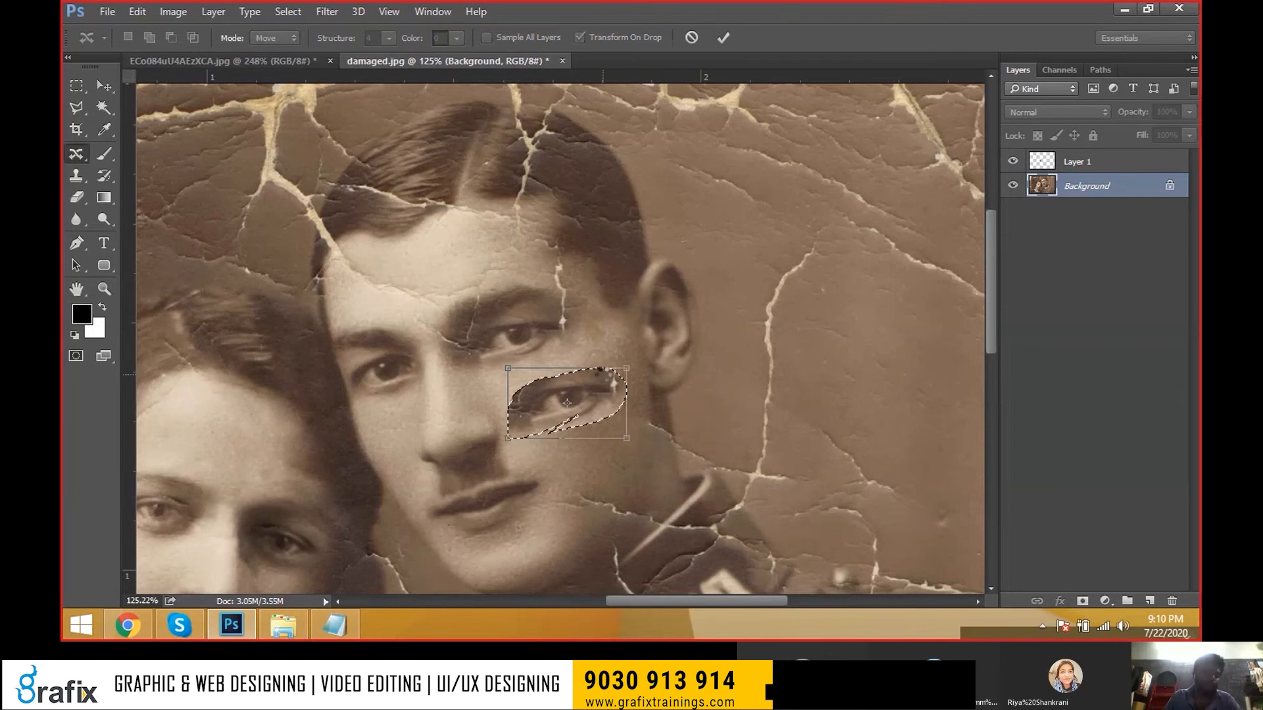
key("Return")
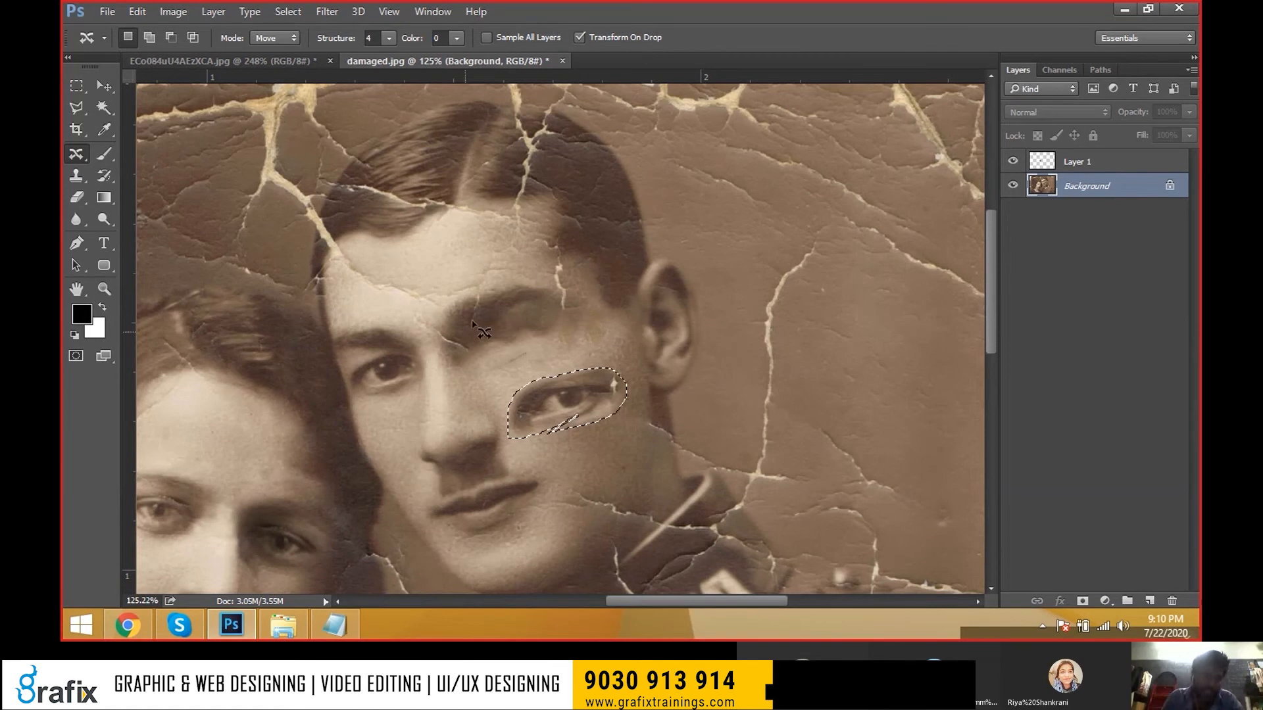
left_click(591, 436)
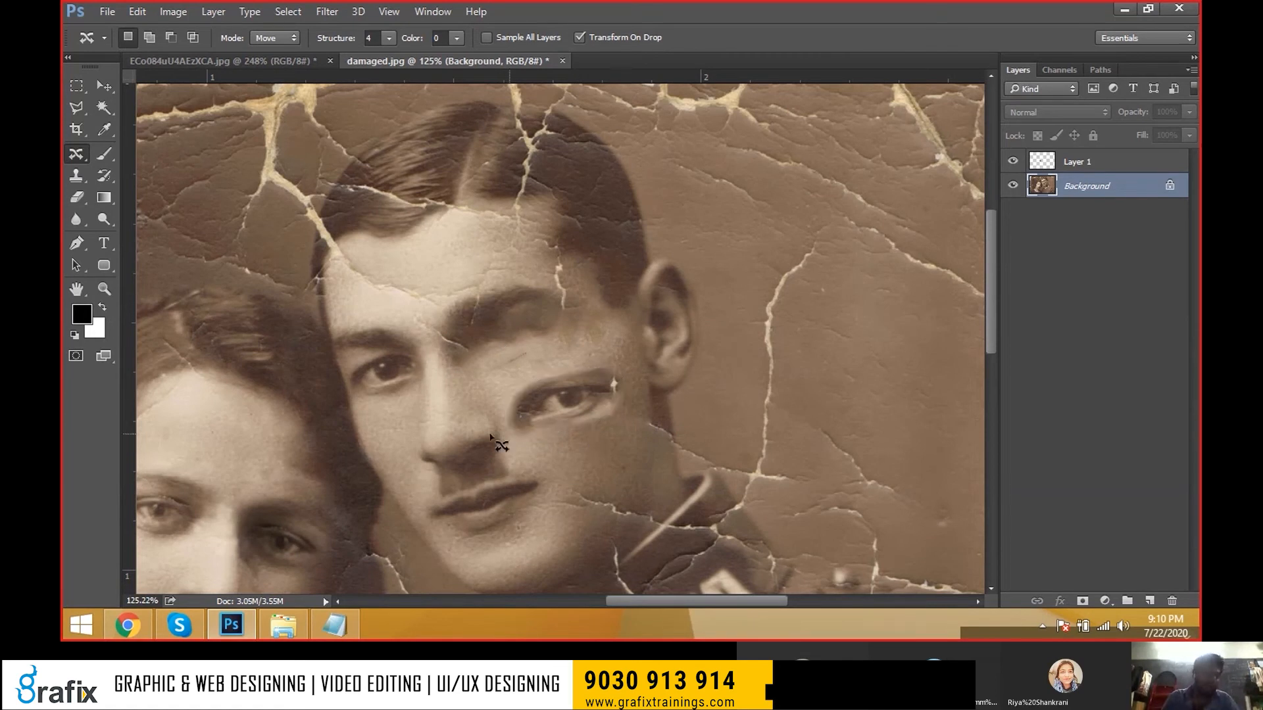
key("ctrl+alt+z")
key("ctrl+alt+z")
- Outline the man's cracked eye again, including the inner corner, relocate it onto his cheek with Content-Aware Move, and undo it
left_click(520, 436)
key("space")
mouse_move(539, 396)
left_mouse_down()
mouse_move(465, 381)
mouse_move(460, 335)
left_mouse_up()
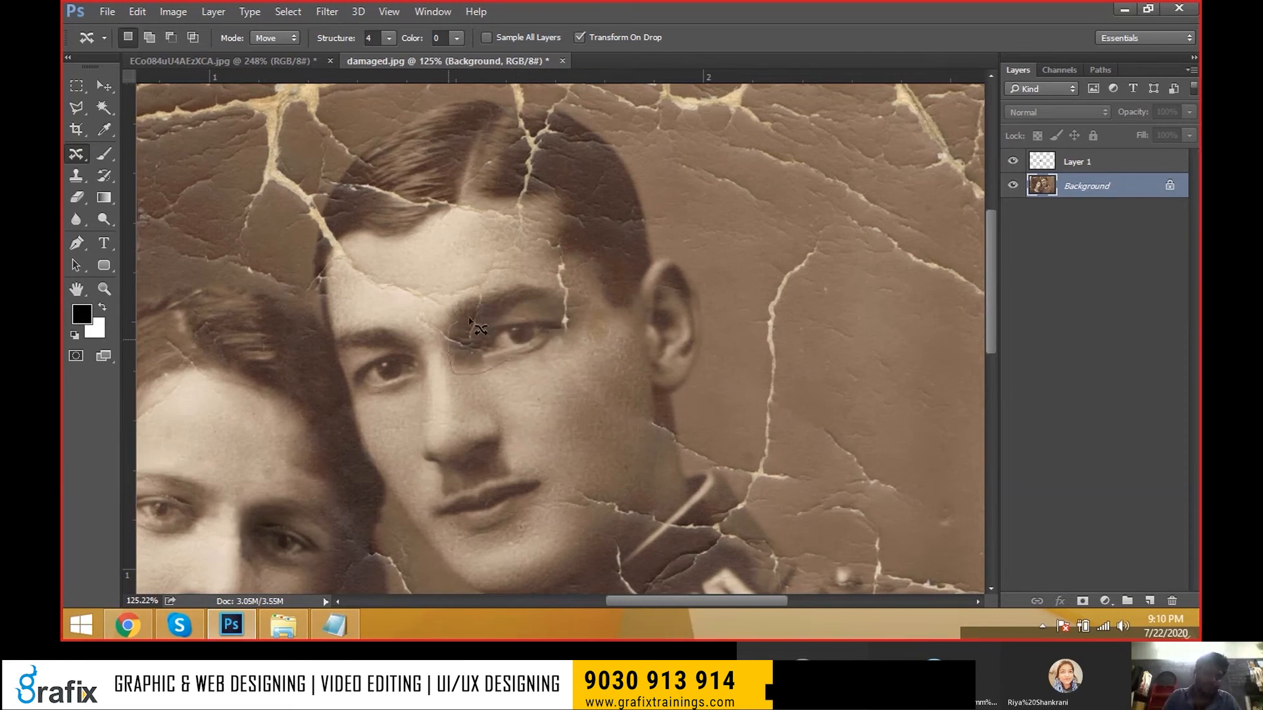
mouse_move(586, 318)
left_mouse_down()
mouse_move(515, 366)
mouse_move(460, 342)
mouse_move(544, 415)
left_mouse_up()
key("Return")
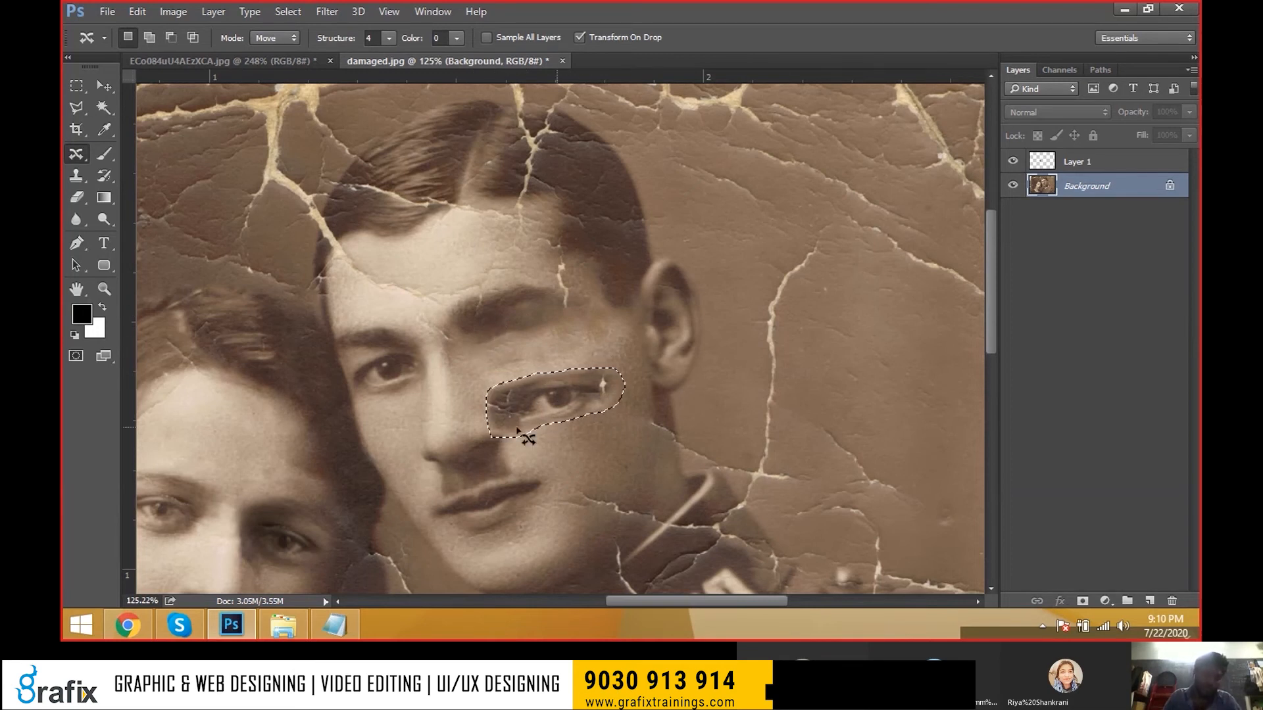
key("ctrl+d")
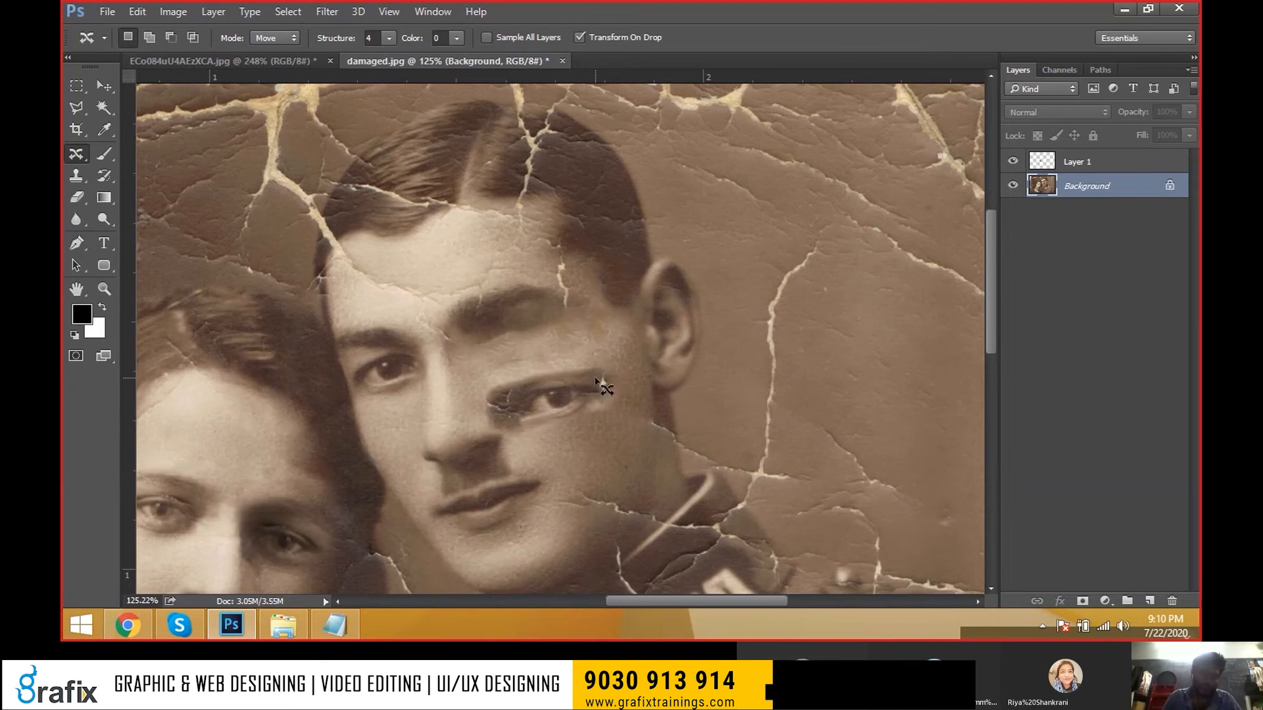
key("ctrl+z")
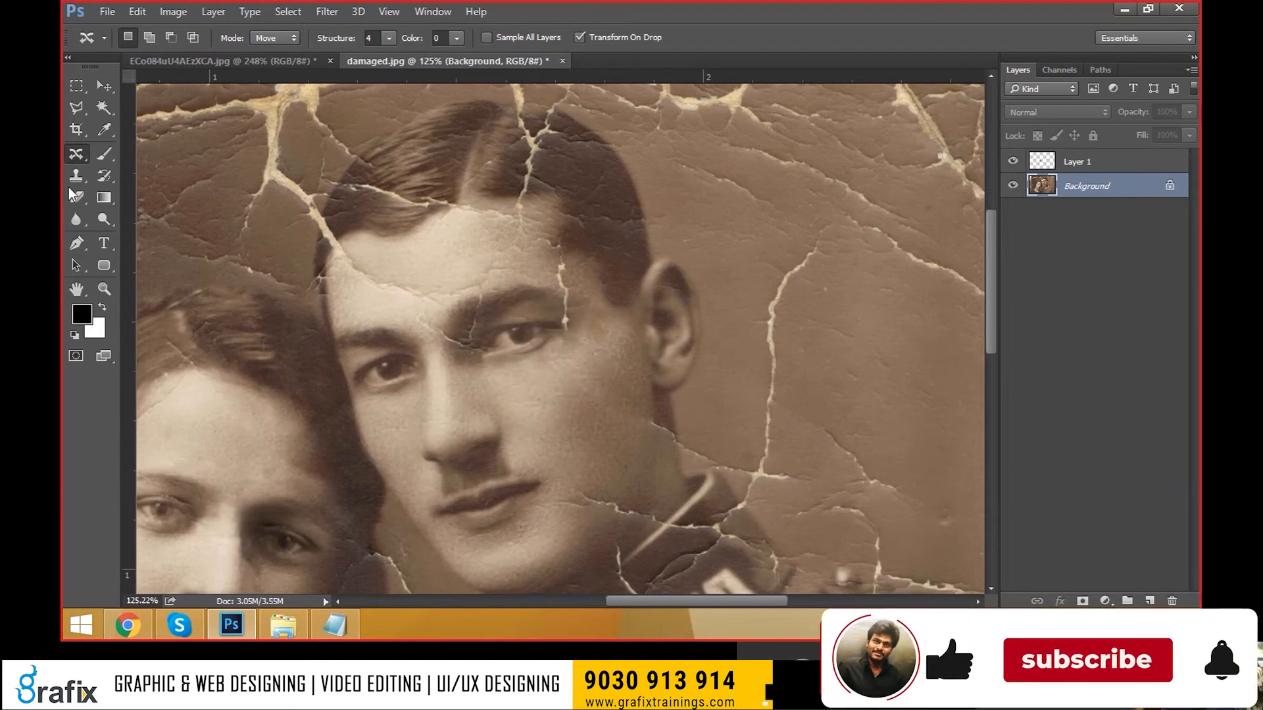
- Try moving the man's mouth onto the plain backdrop beside his head with the Content-Aware Move tool, and undo it
right_click(79, 160)
left_click(131, 199)
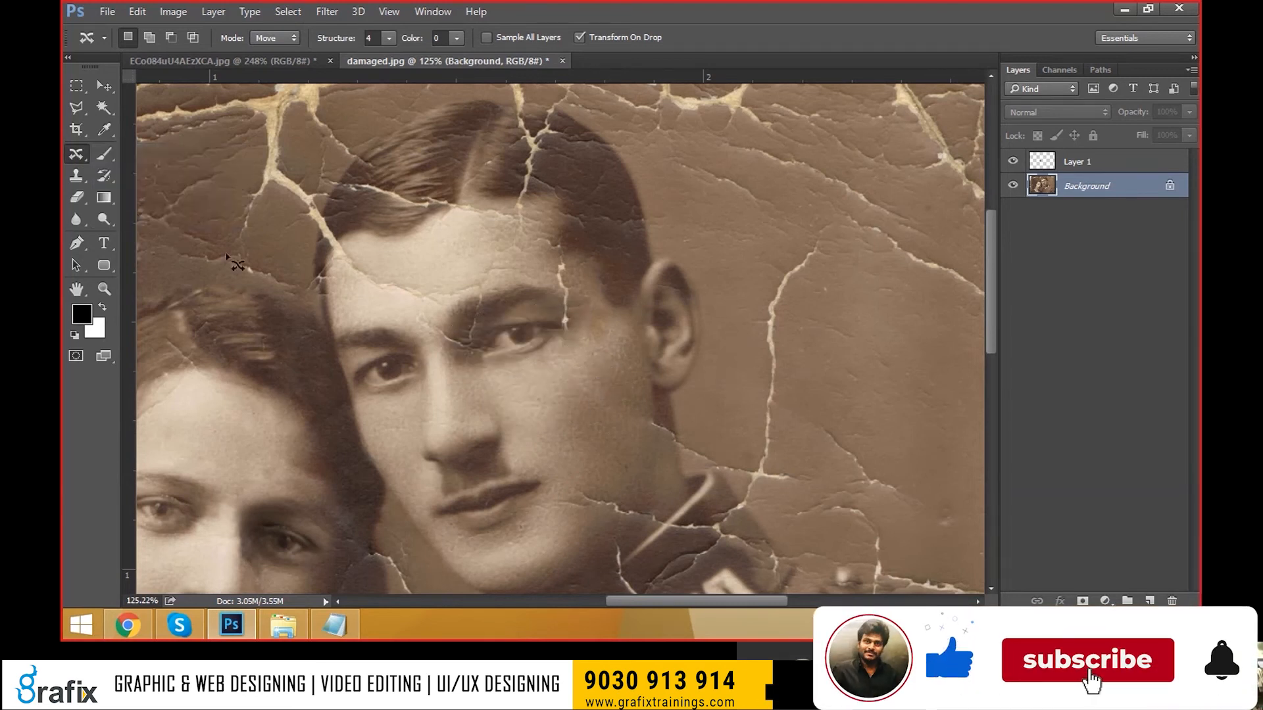
scroll(487, 361, "down", 3)
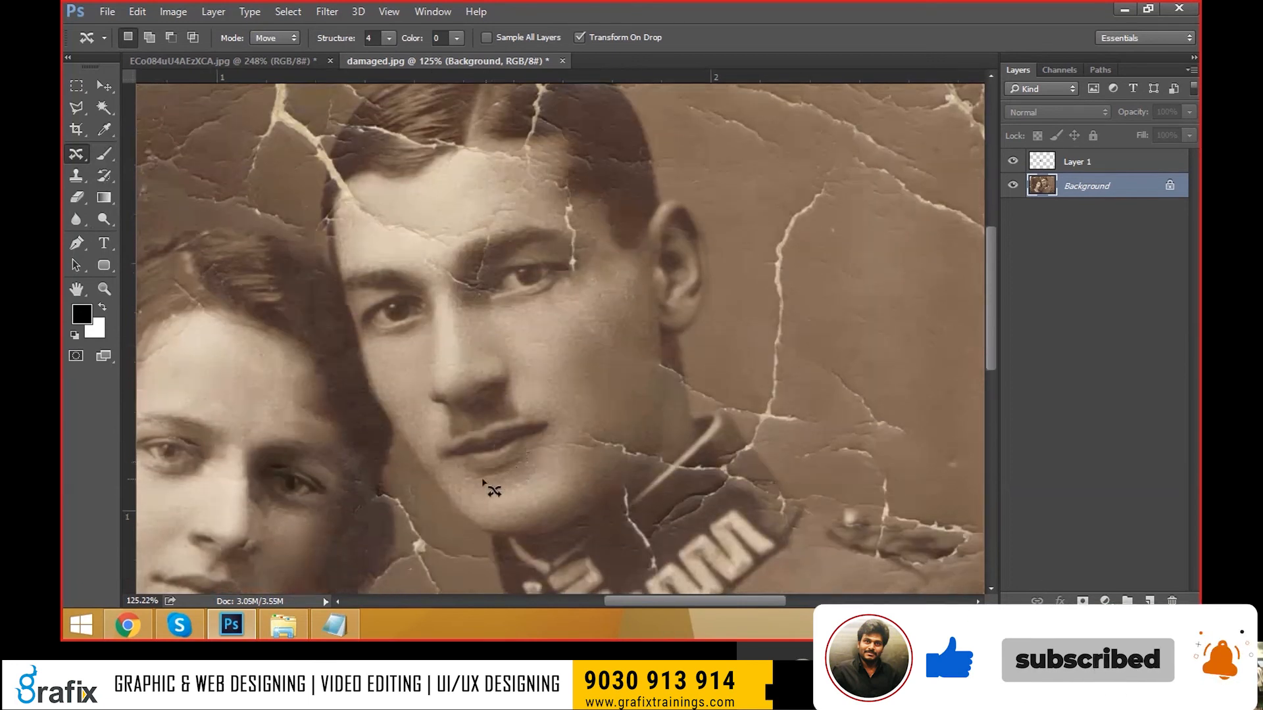
left_click_drag(461, 425, 567, 419)
left_click_drag(541, 469, 503, 476)
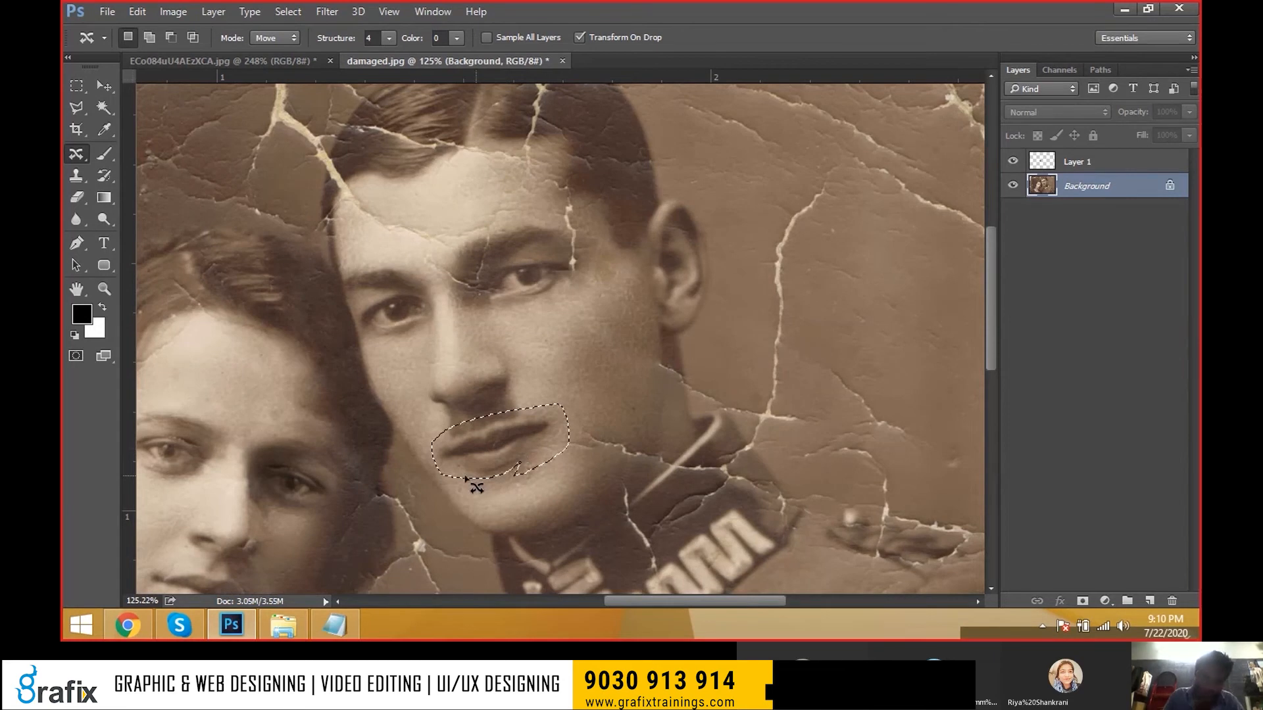
left_click_drag(465, 478, 872, 312)
key("Return")
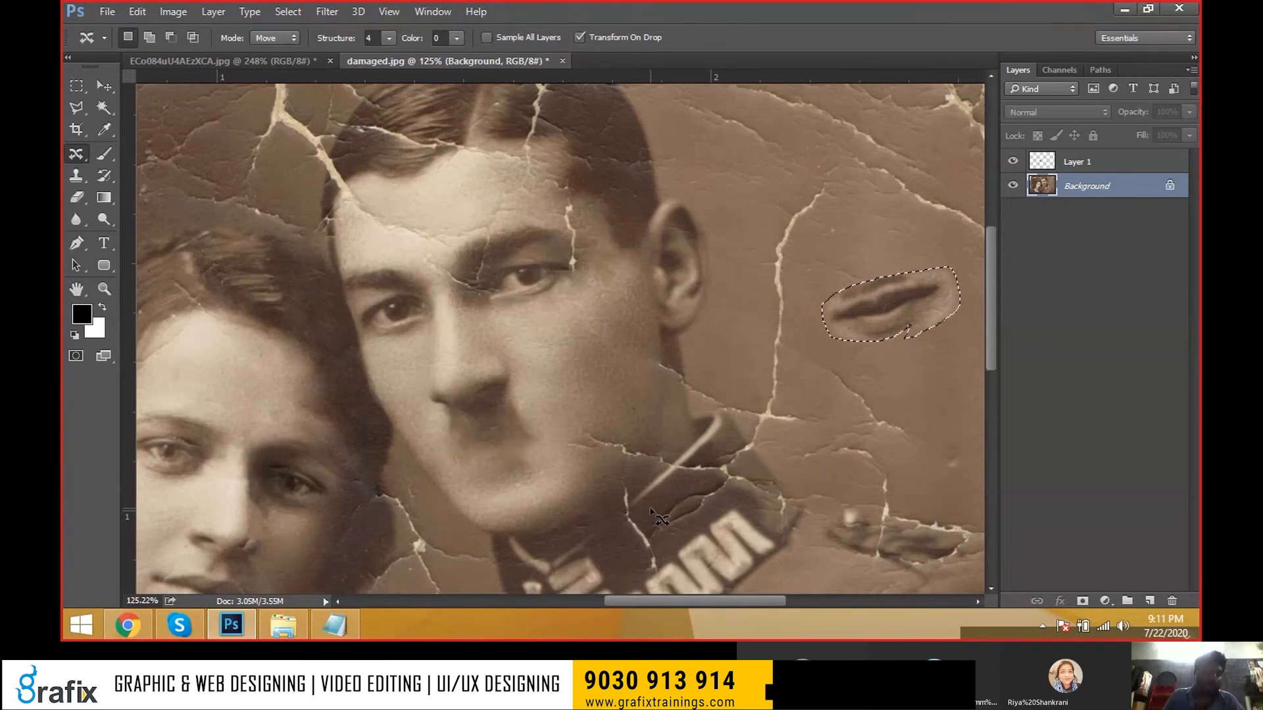
key("ctrl+d")
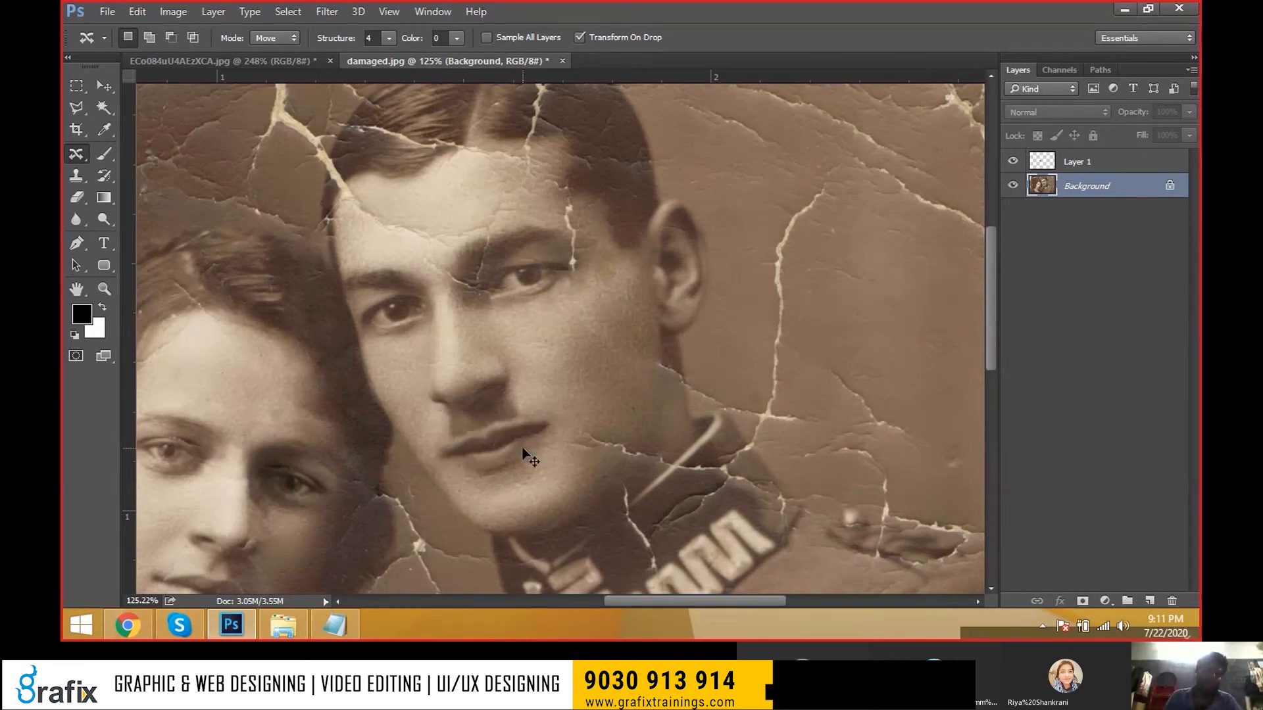
- Try shifting the upper part of the backdrop crack beside the man's ear farther from his head with Content-Aware Move, and undo it
scroll(522, 445, "down", 3)
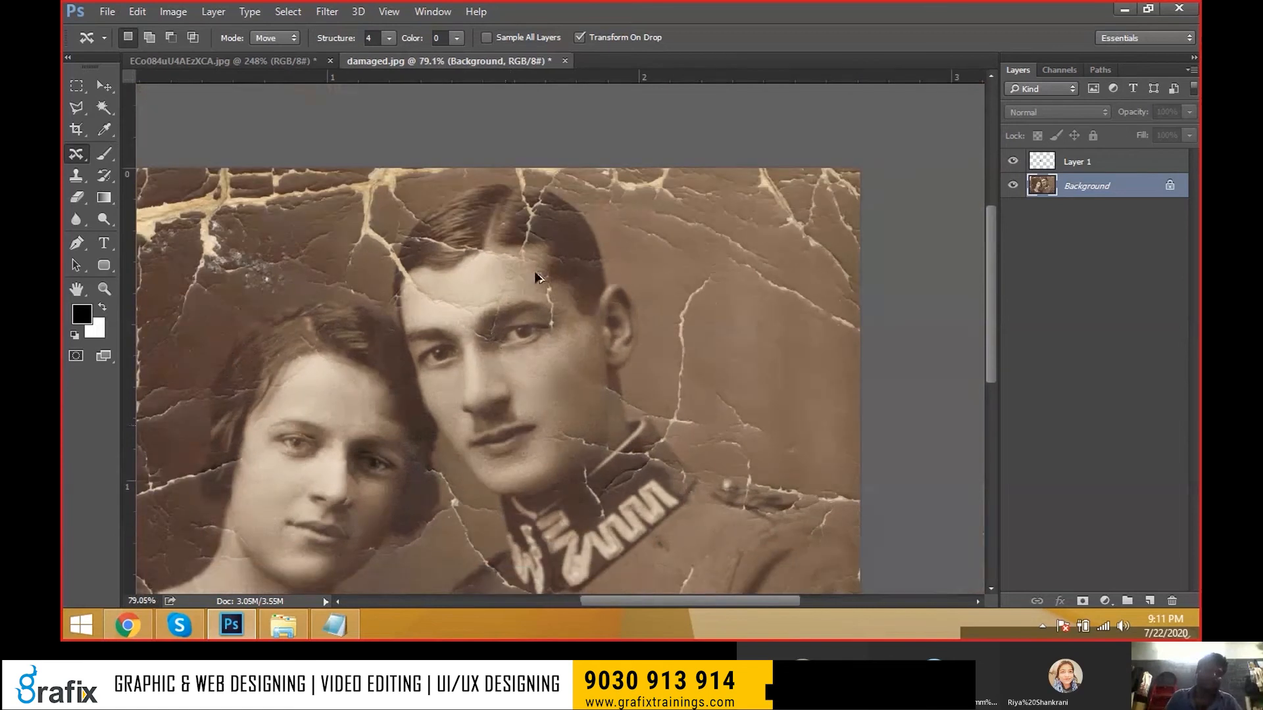
scroll(409, 347, "up", 3)
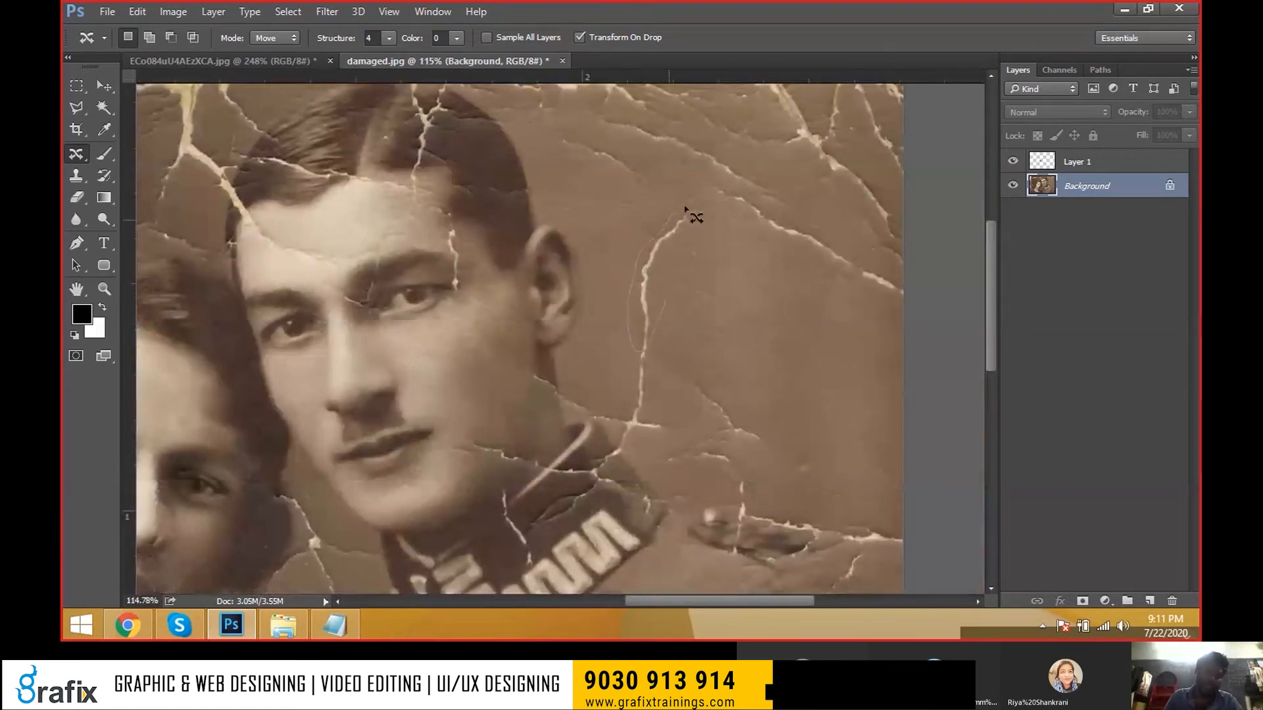
left_click_drag(686, 284, 747, 316)
key("Return")
key("ctrl+d")
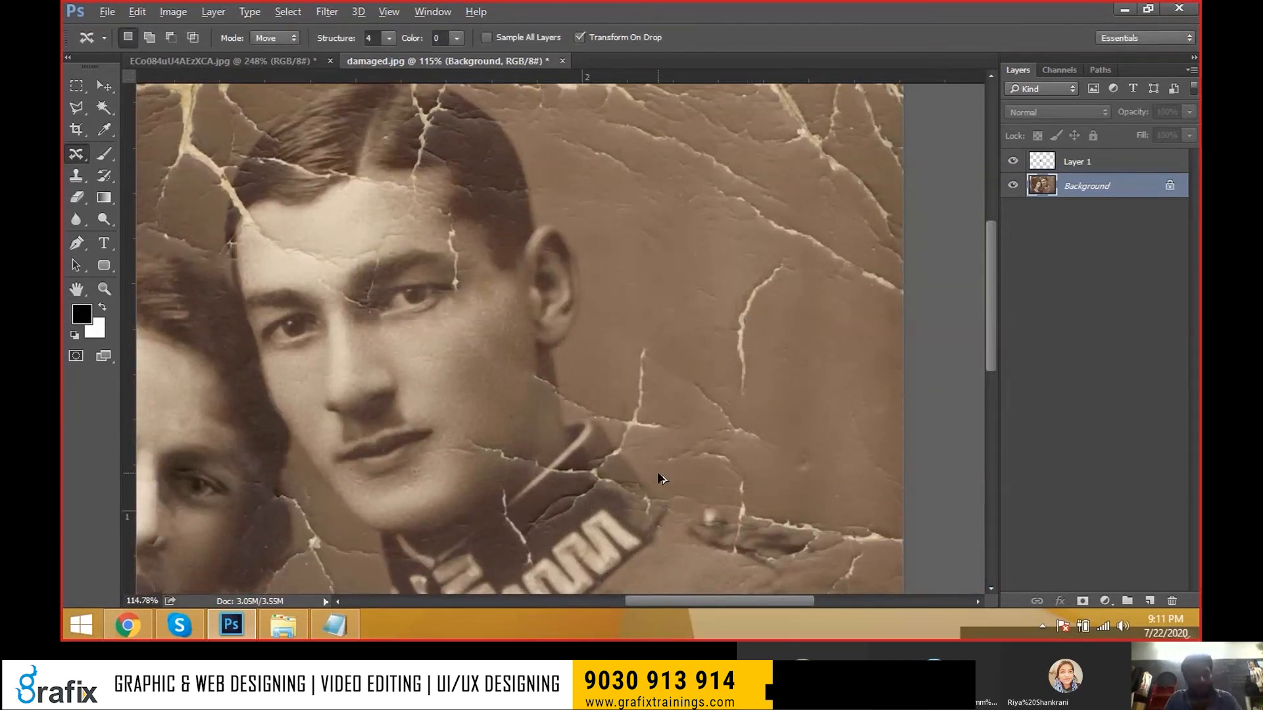
key("ctrl+z")
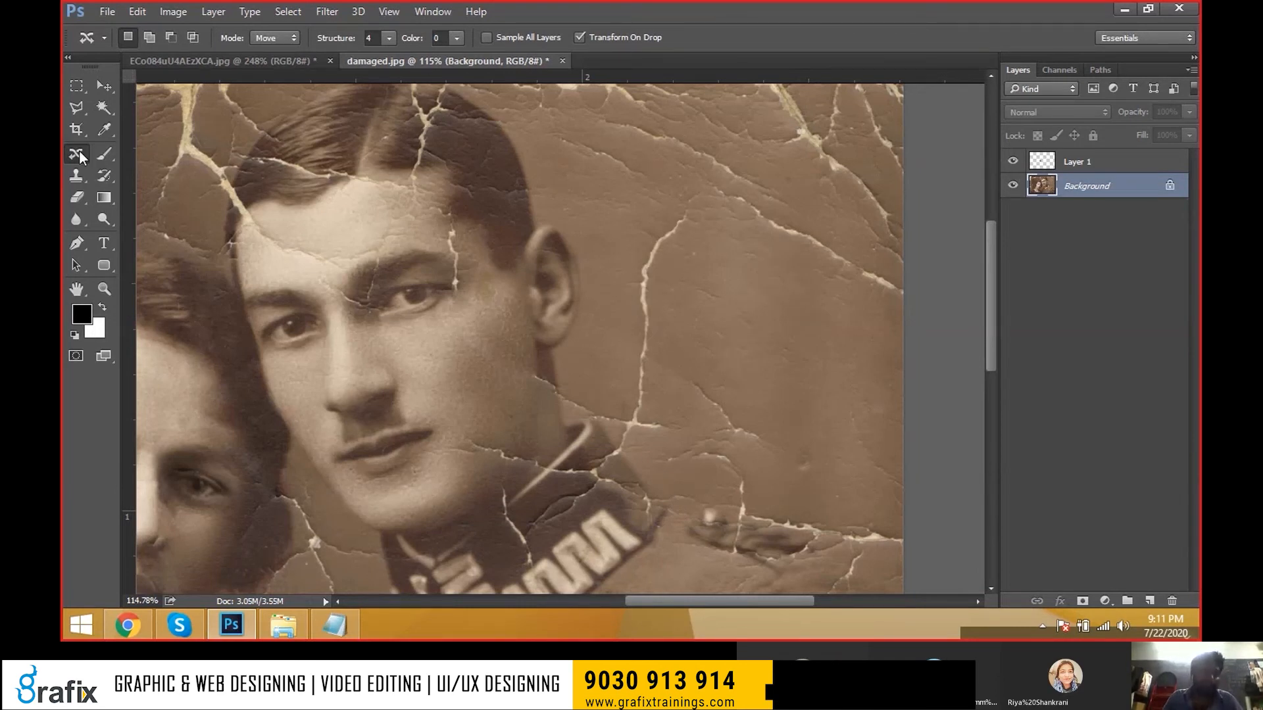
- Activate the Red Eye tool
right_click(79, 150)
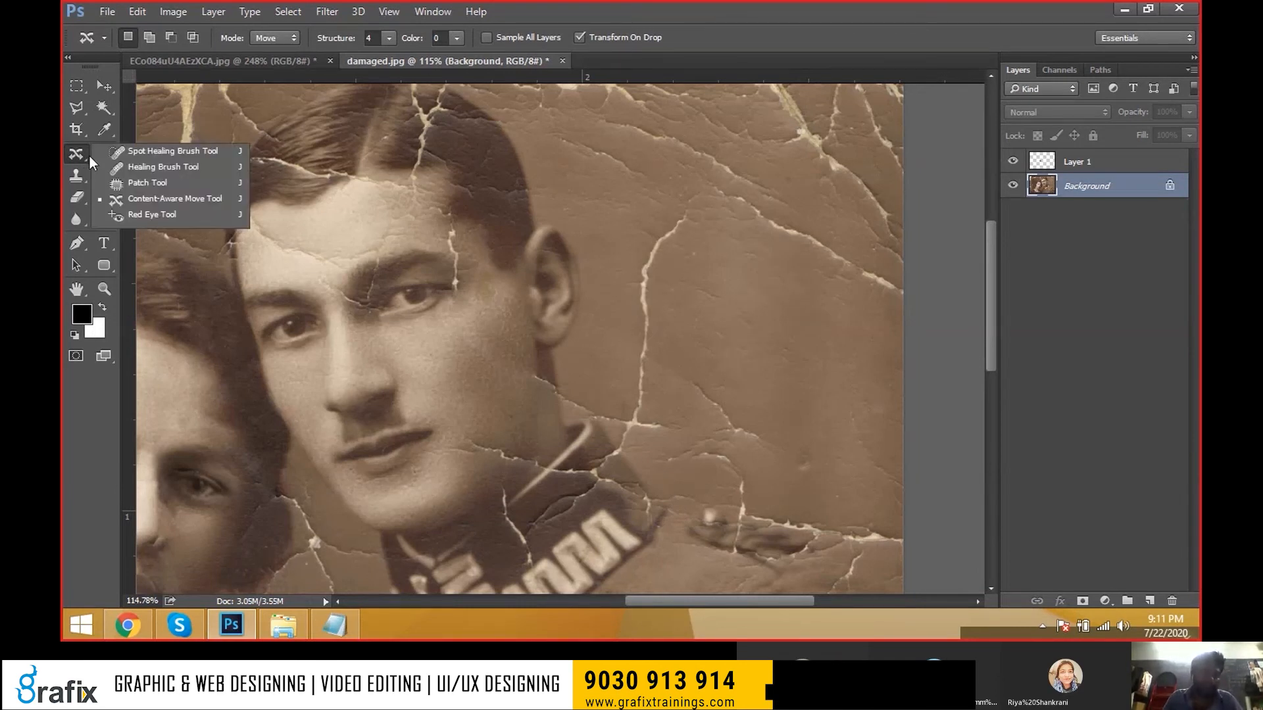
left_click(155, 214)
scroll(430, 295, "down", 5)
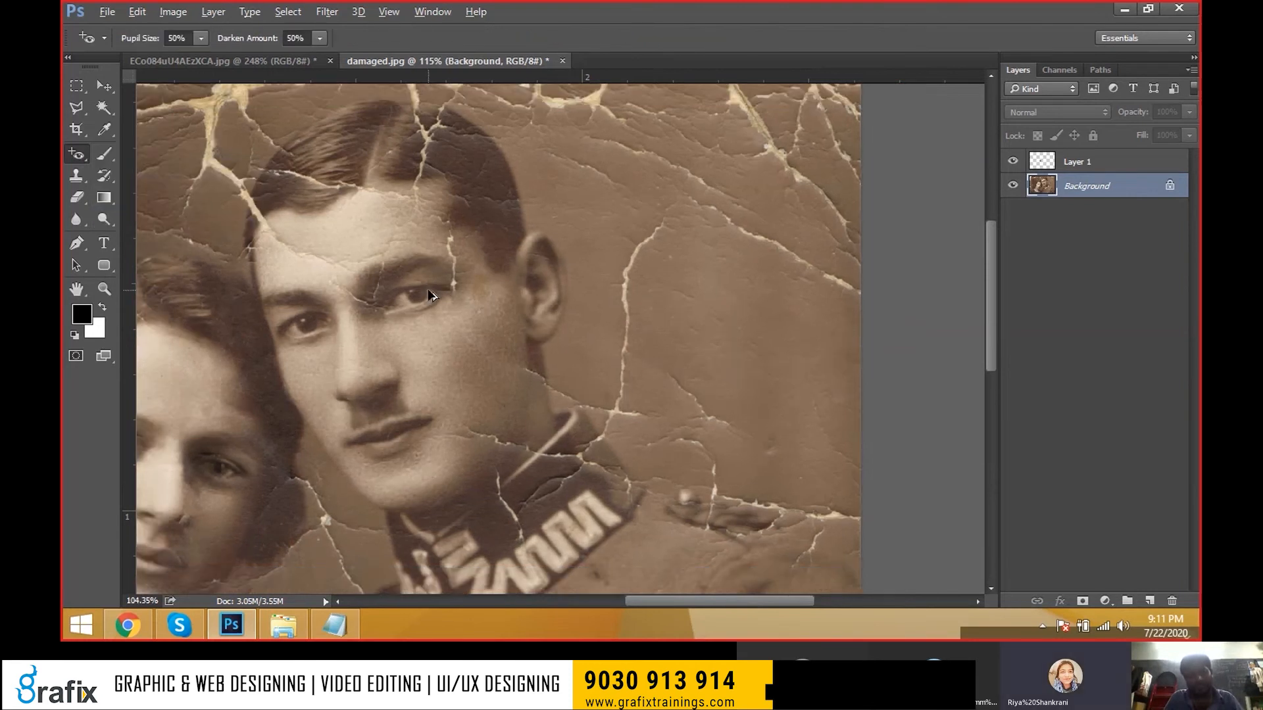
scroll(428, 289, "down", 2)
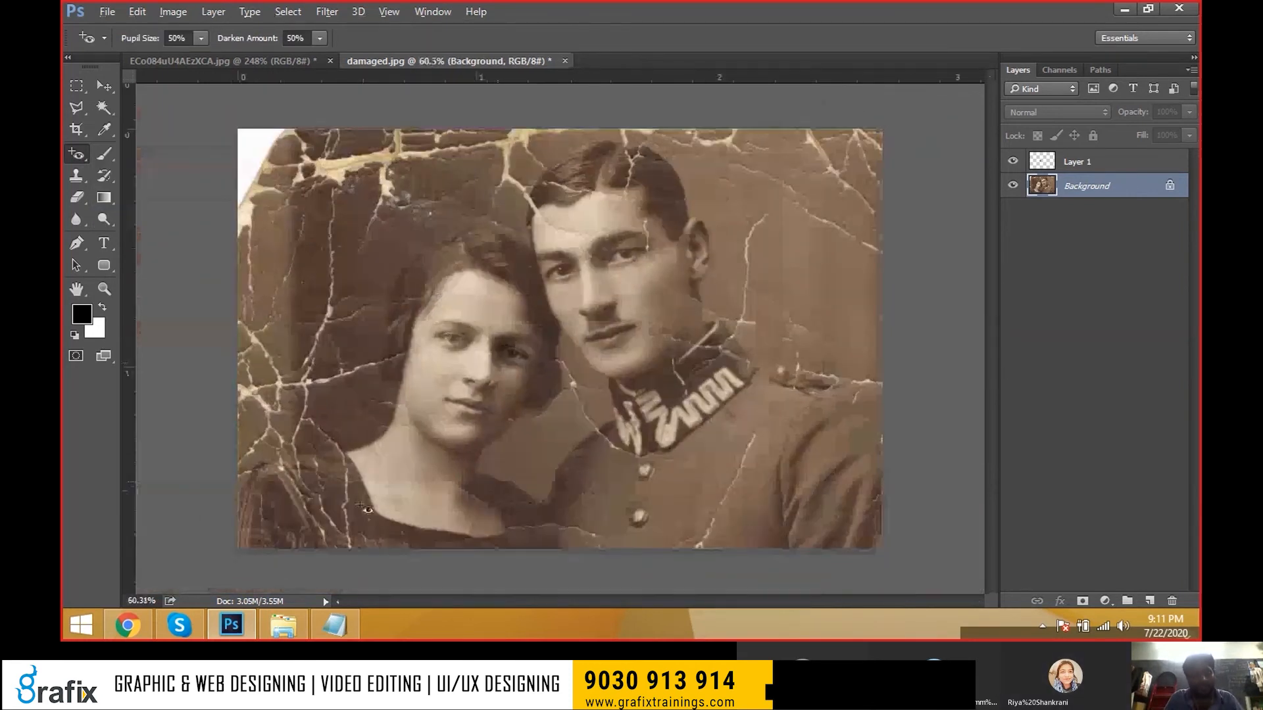
- Switch to Chrome and search Google for "red eye images" in a new tab
left_click(142, 622)
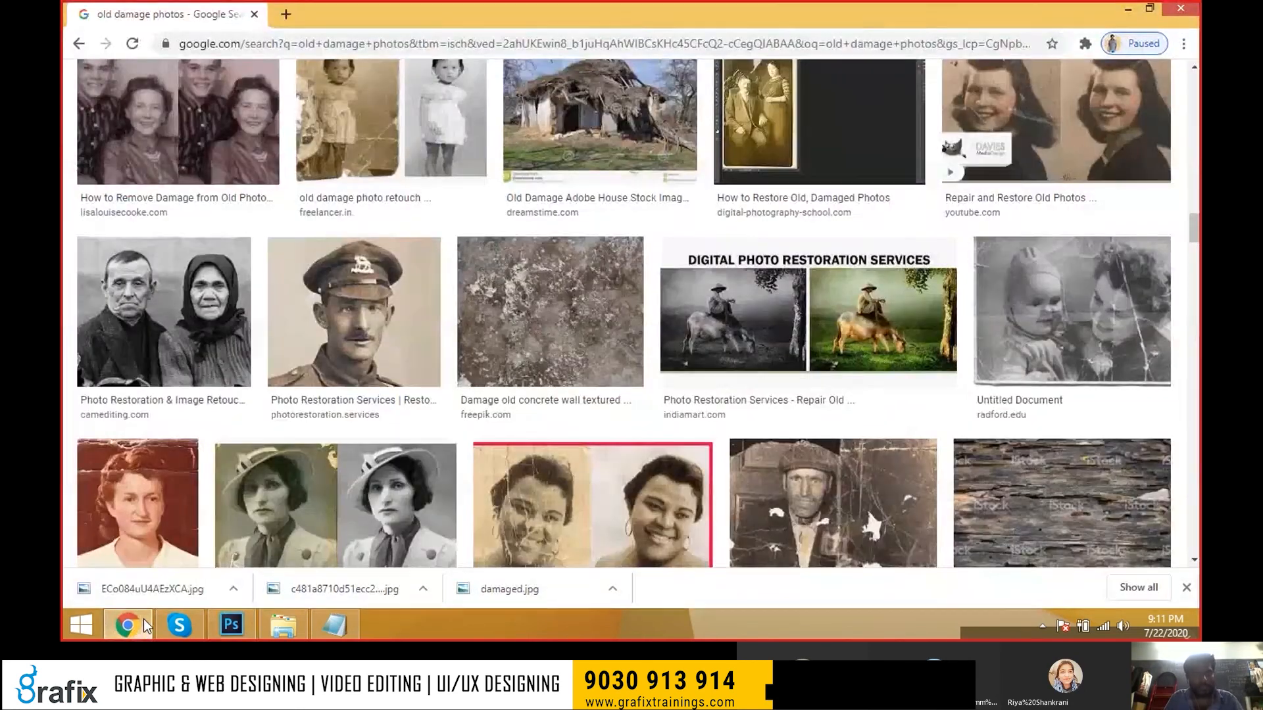
key("ctrl+t")
type("goo")
key("Return")
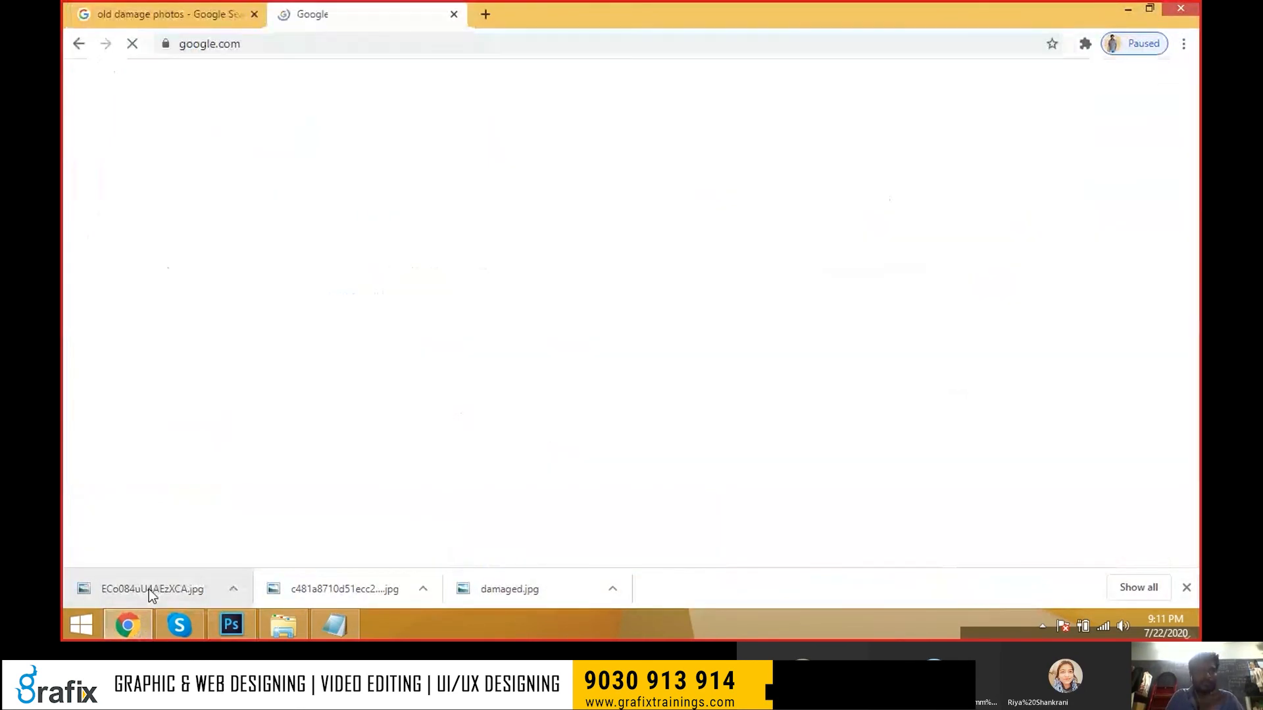
type("red ")
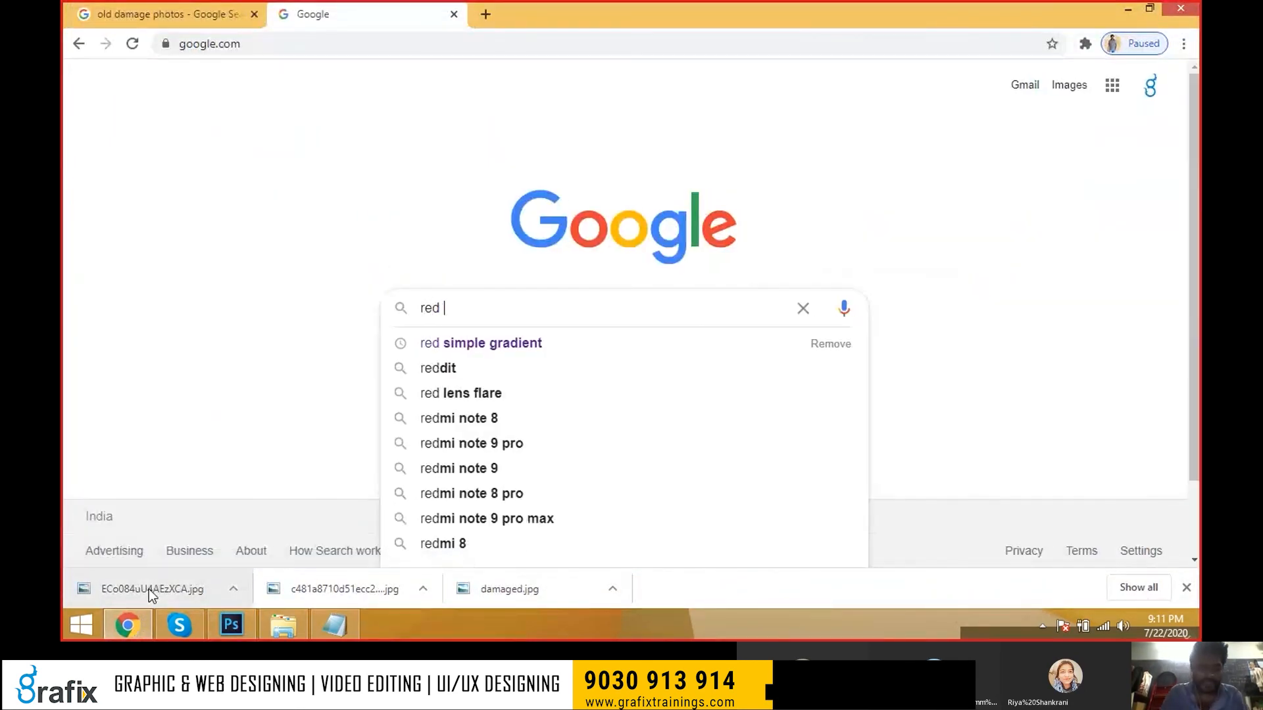
type("eye images")
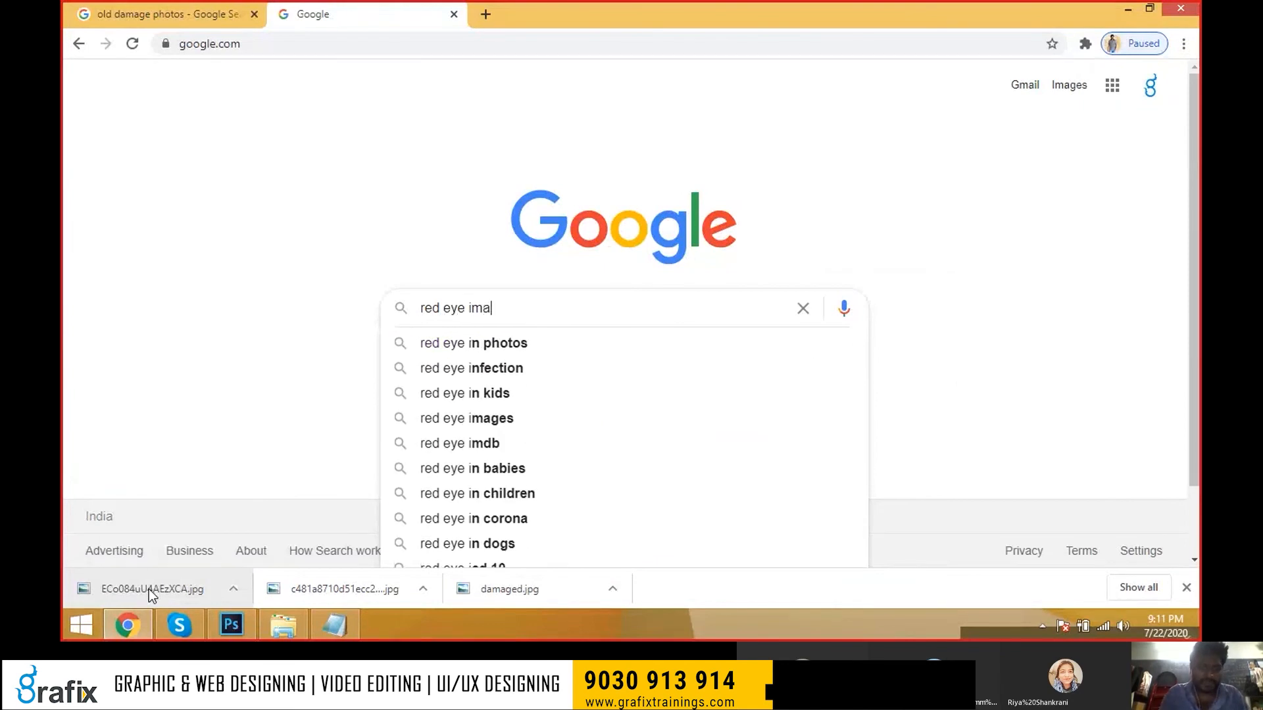
key("Return")
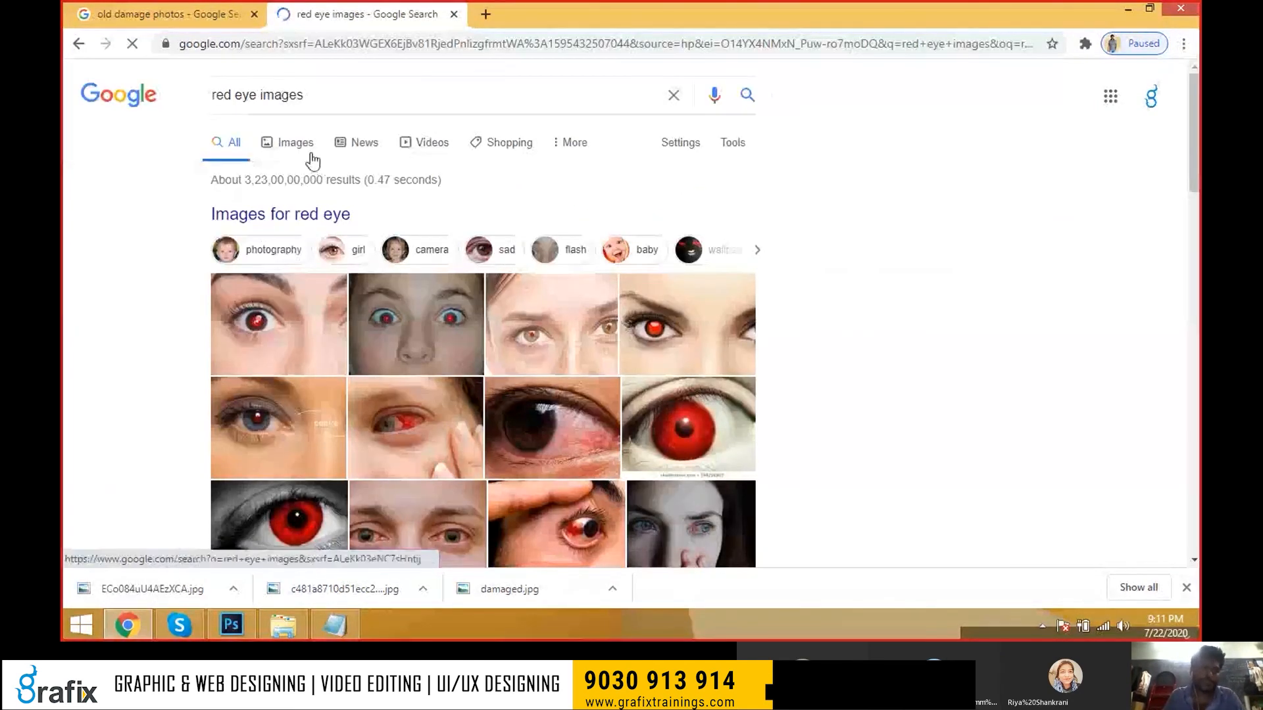
- Show the image results for the red eye search and open the preview of Wikipedia's "Red-eye effect" photo
left_click(348, 202)
scroll(447, 318, "down", 2)
scroll(447, 318, "down", 1)
scroll(447, 318, "up", 1)
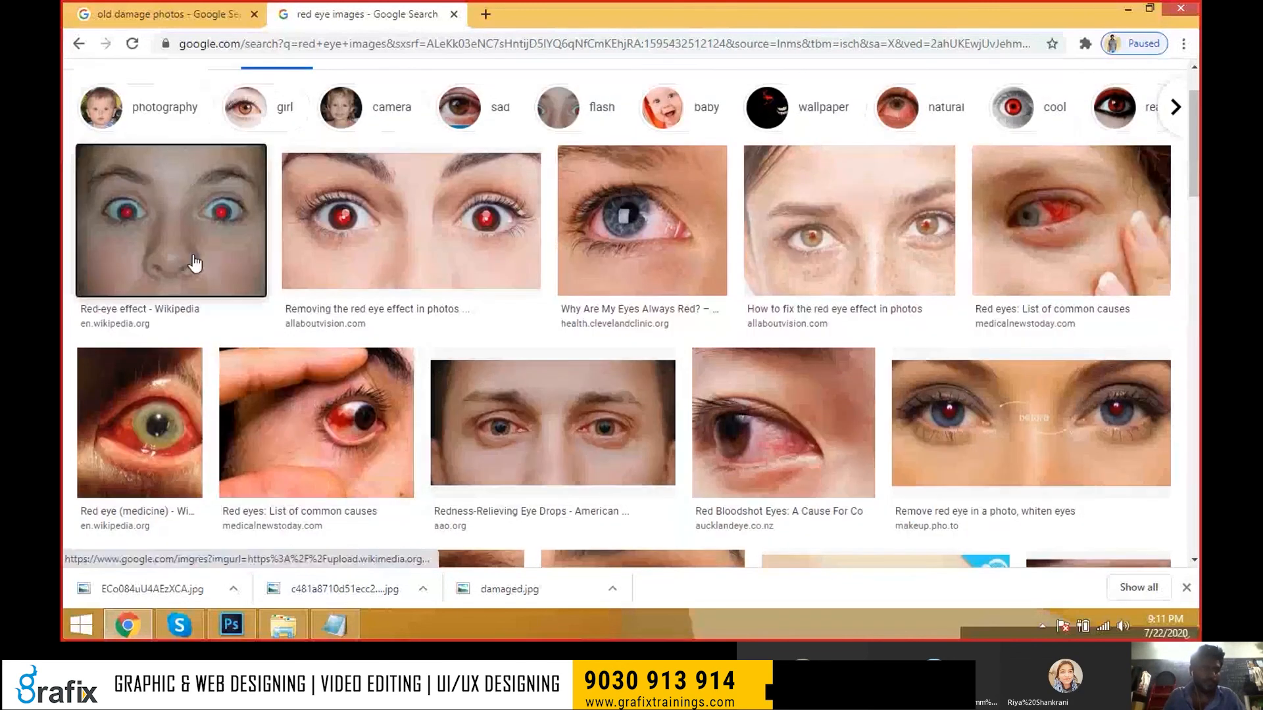
left_click(171, 197)
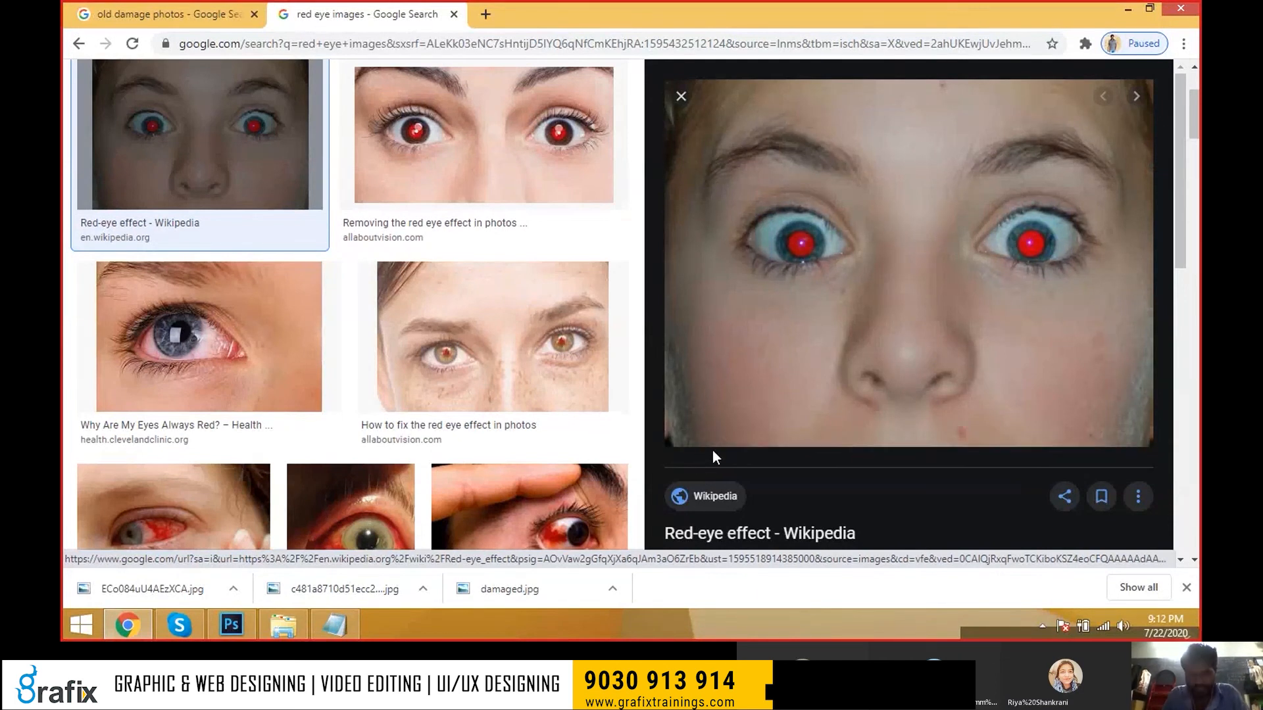
- Open the Wikipedia red-eye photo at full size and save it as BoldRedEye in the Damaged Photos folder, closing its page
right_click(829, 284)
left_click(886, 420)
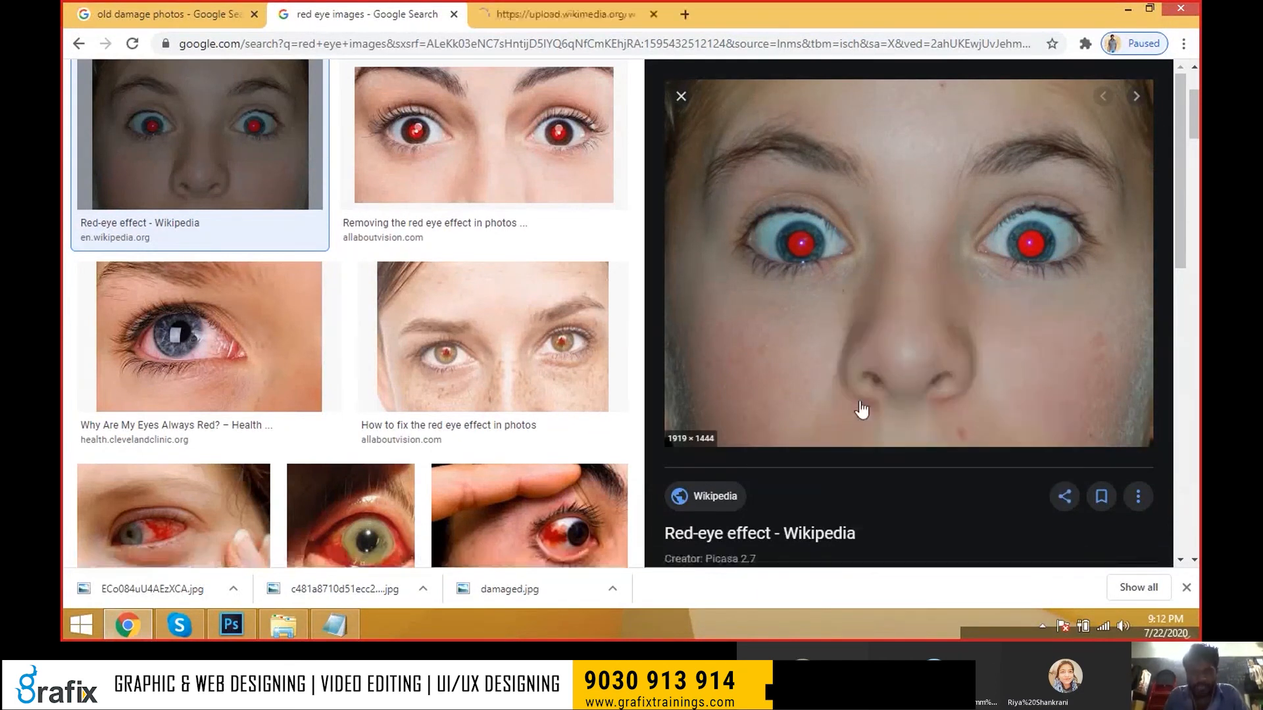
left_click(536, 8)
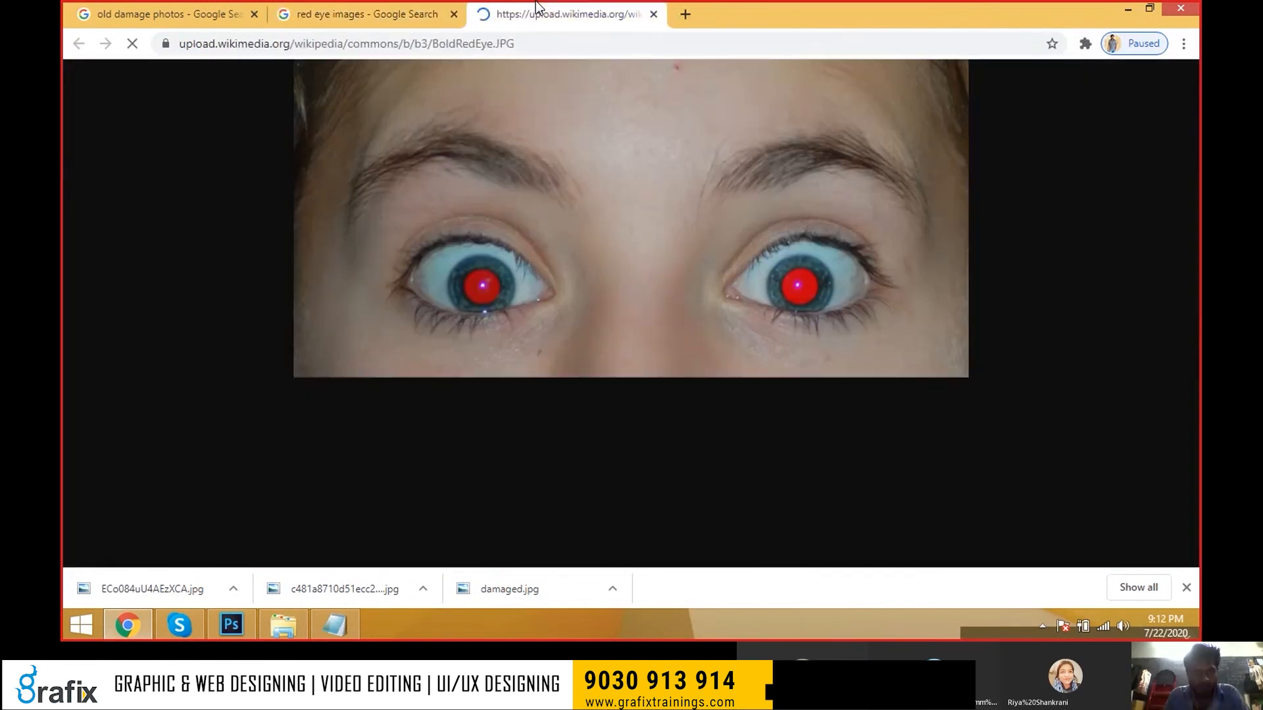
left_click(572, 163)
key("ctrl+s")
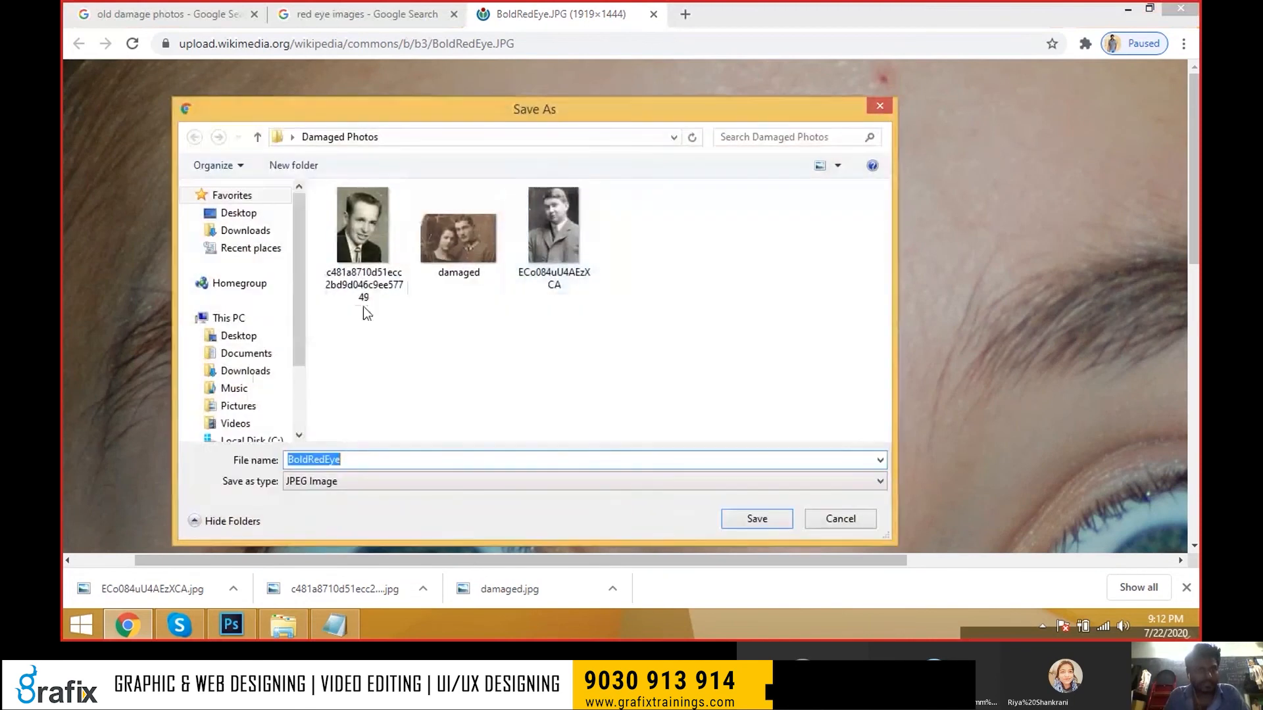
left_click(763, 520)
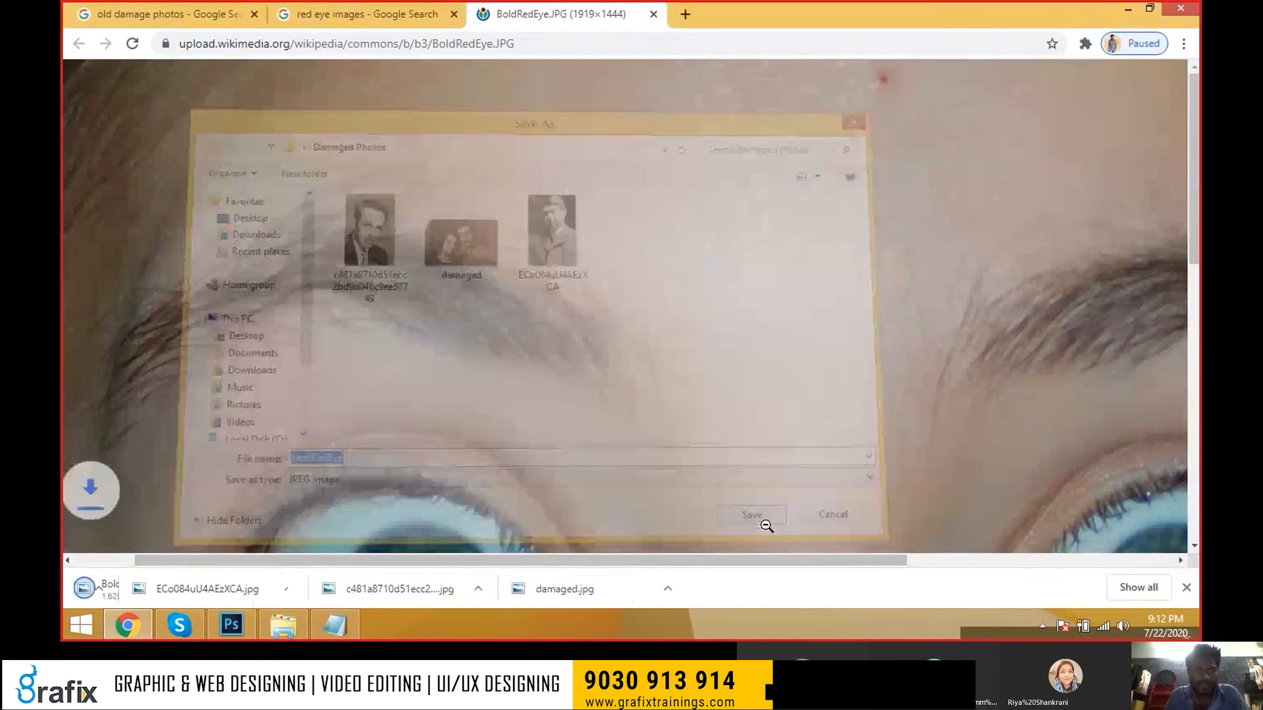
left_click(653, 14)
- Open All About Vision's "Removing the red eye effect in photos" image at full size and save it as red-eye-in-photo-1200x630 in Damaged Photos
left_click(559, 343)
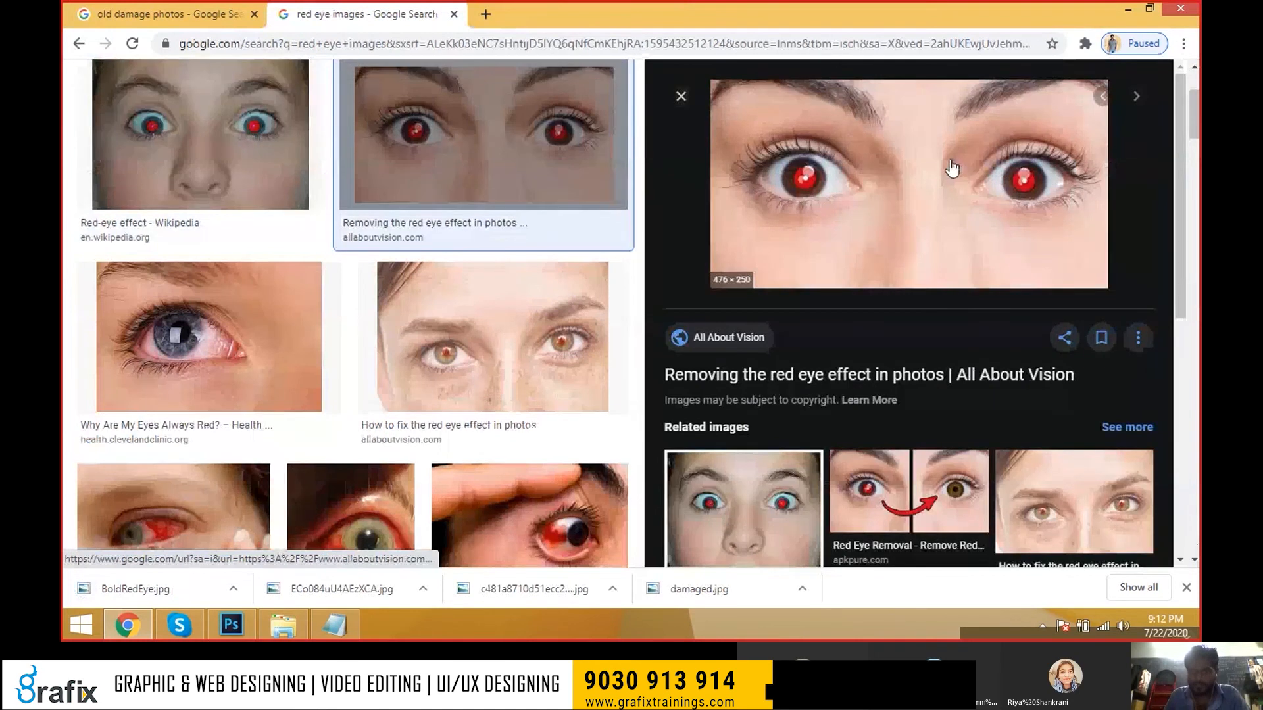
right_click(950, 159)
left_click(985, 291)
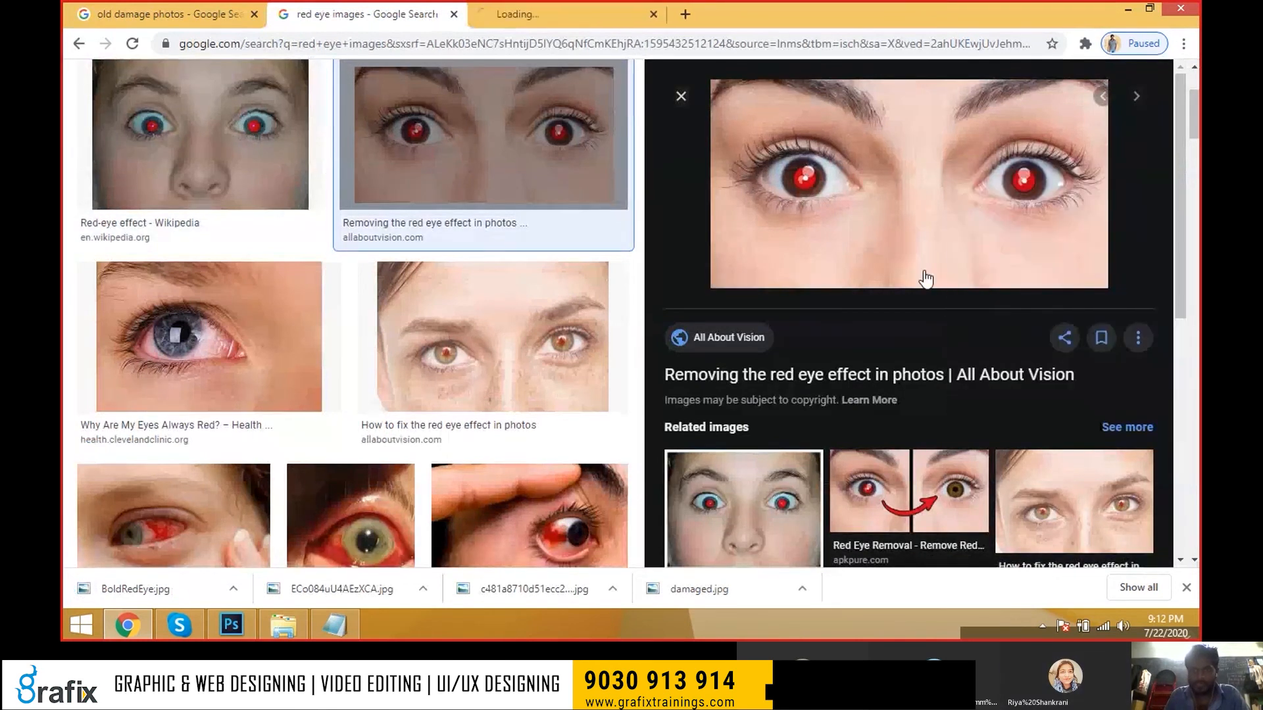
left_click(538, 12)
right_click(573, 231)
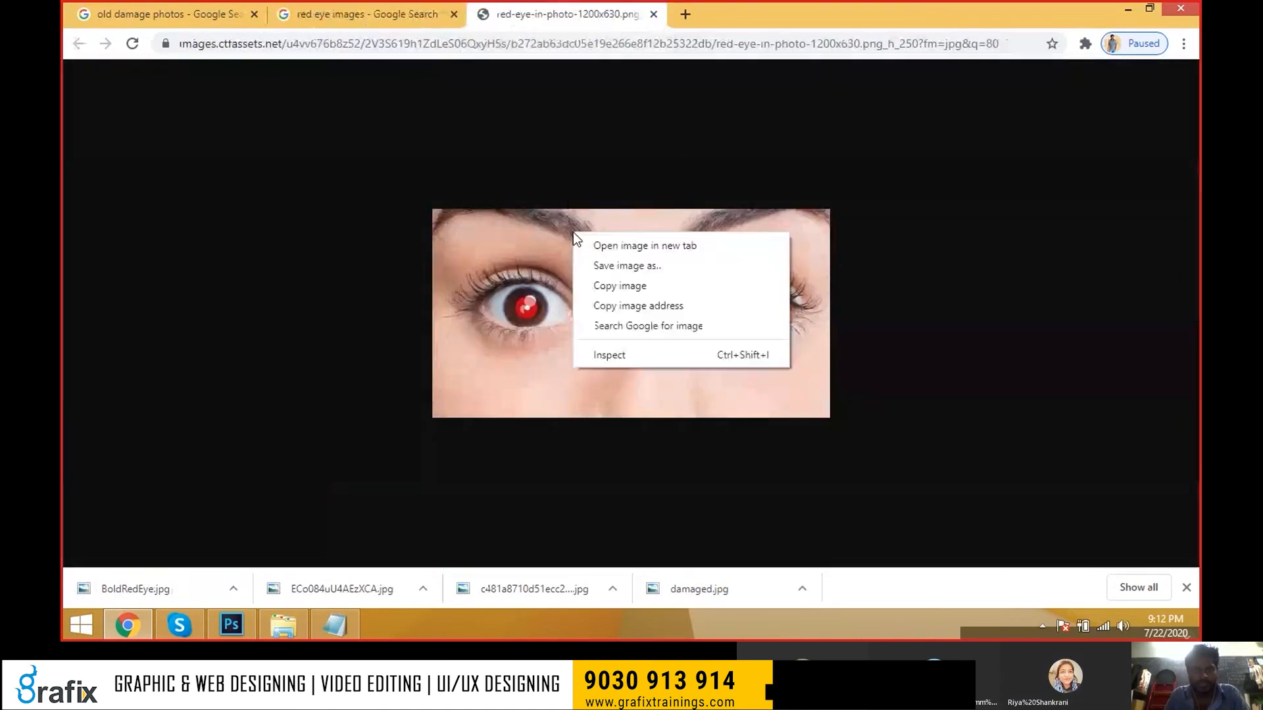
key("v")
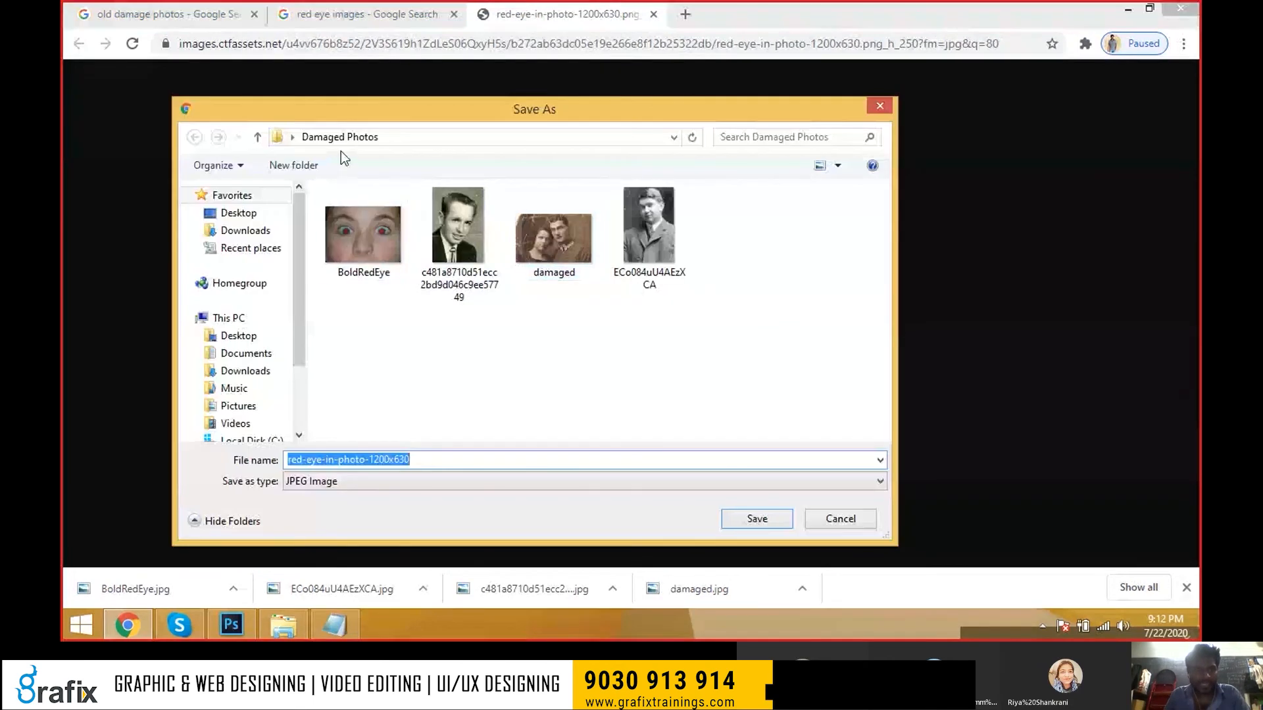
left_click(773, 520)
left_click(653, 14)
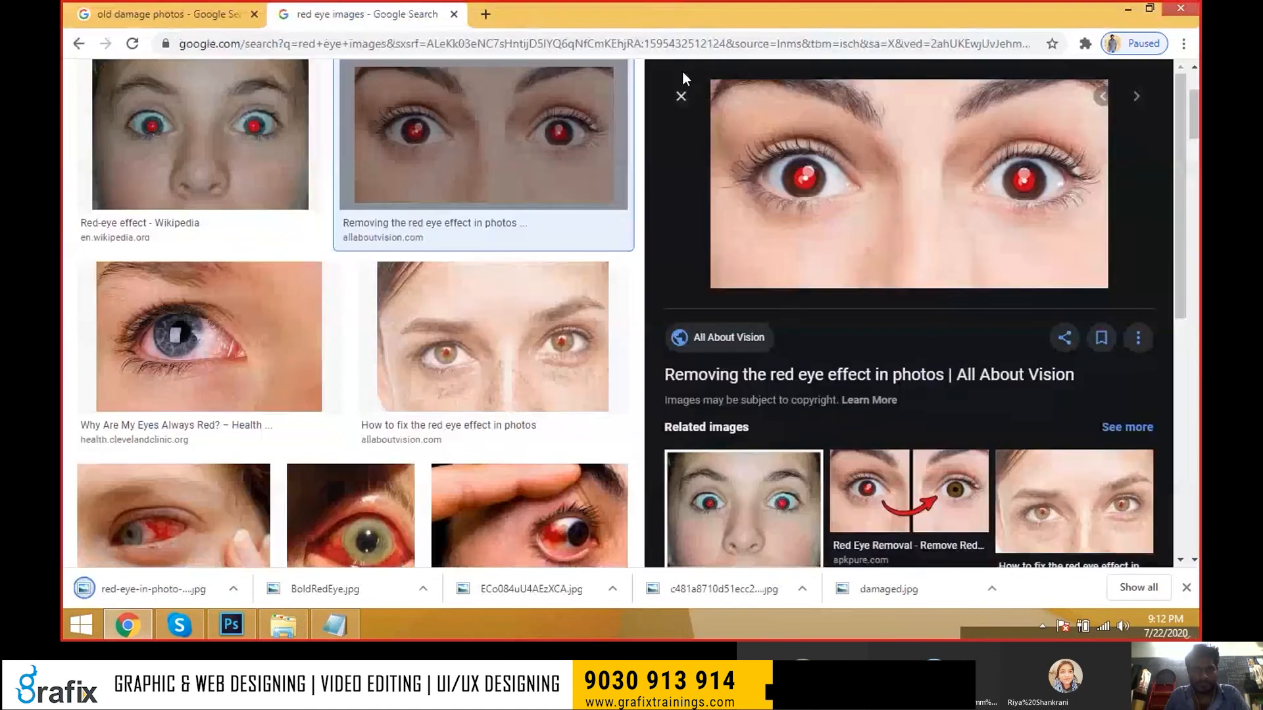
- Browse further red-eye image results and open the preview of Science ABC's "What Causes Red Eye Effect In Photographs?" photo
scroll(683, 74, "down", 5)
scroll(404, 339, "down", 5)
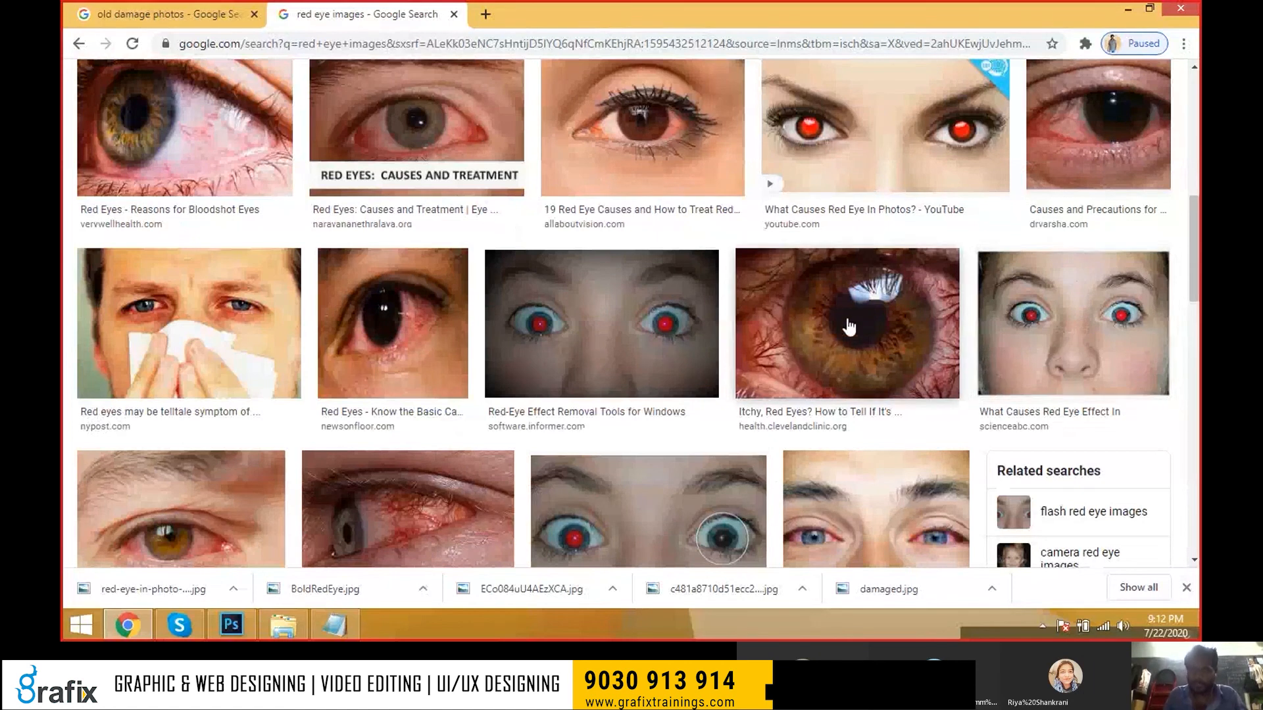
scroll(879, 364, "down", 3)
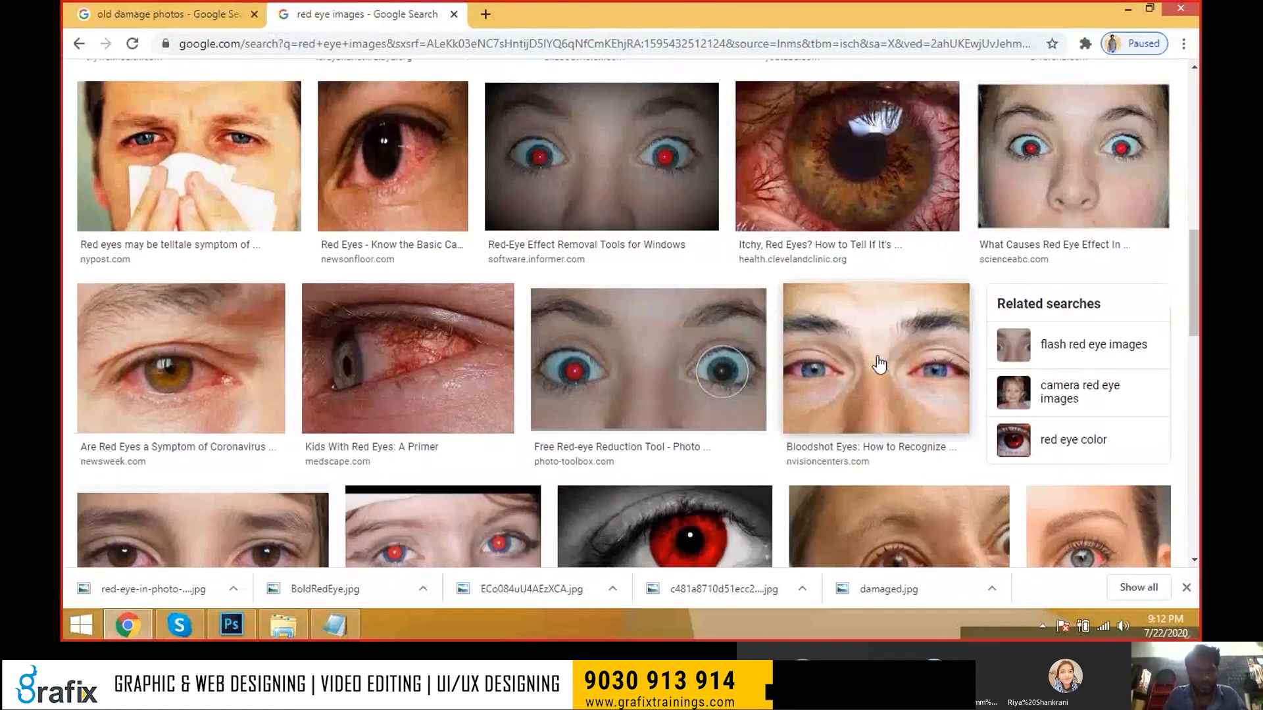
scroll(879, 363, "down", 4)
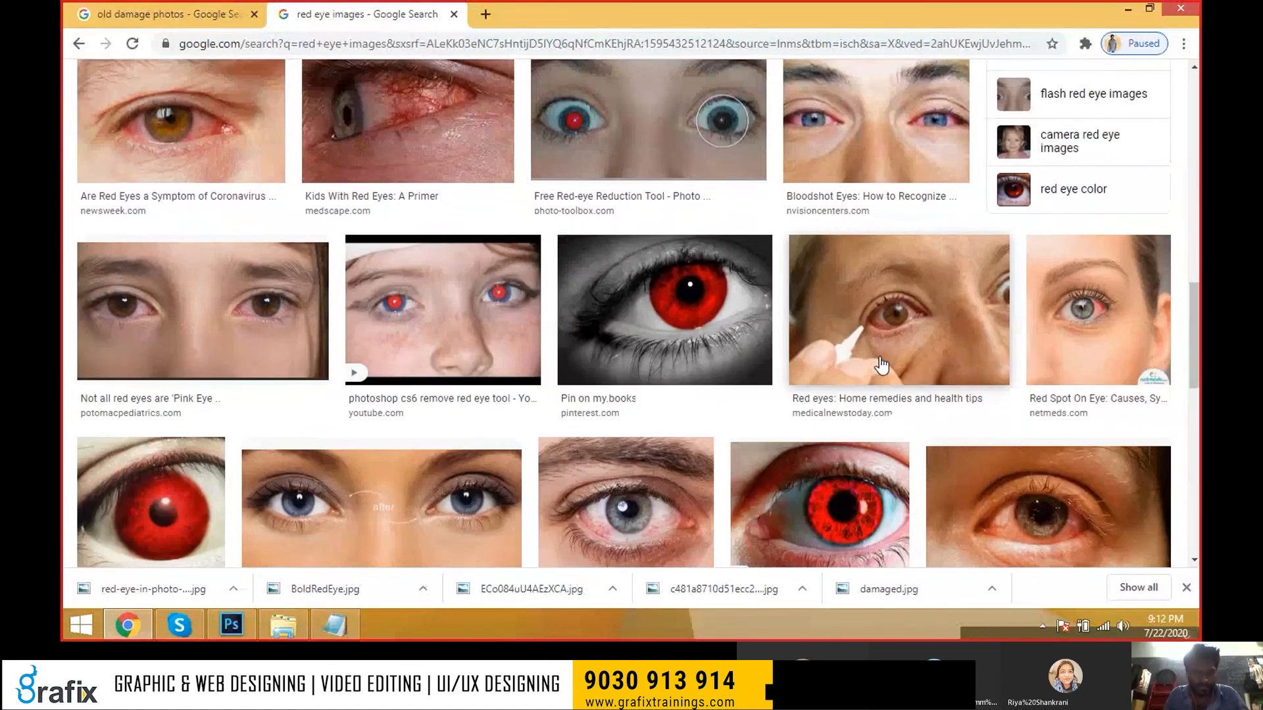
scroll(881, 365, "down", 8)
scroll(960, 329, "up", 2)
scroll(960, 326, "down", 5)
left_click(1059, 378)
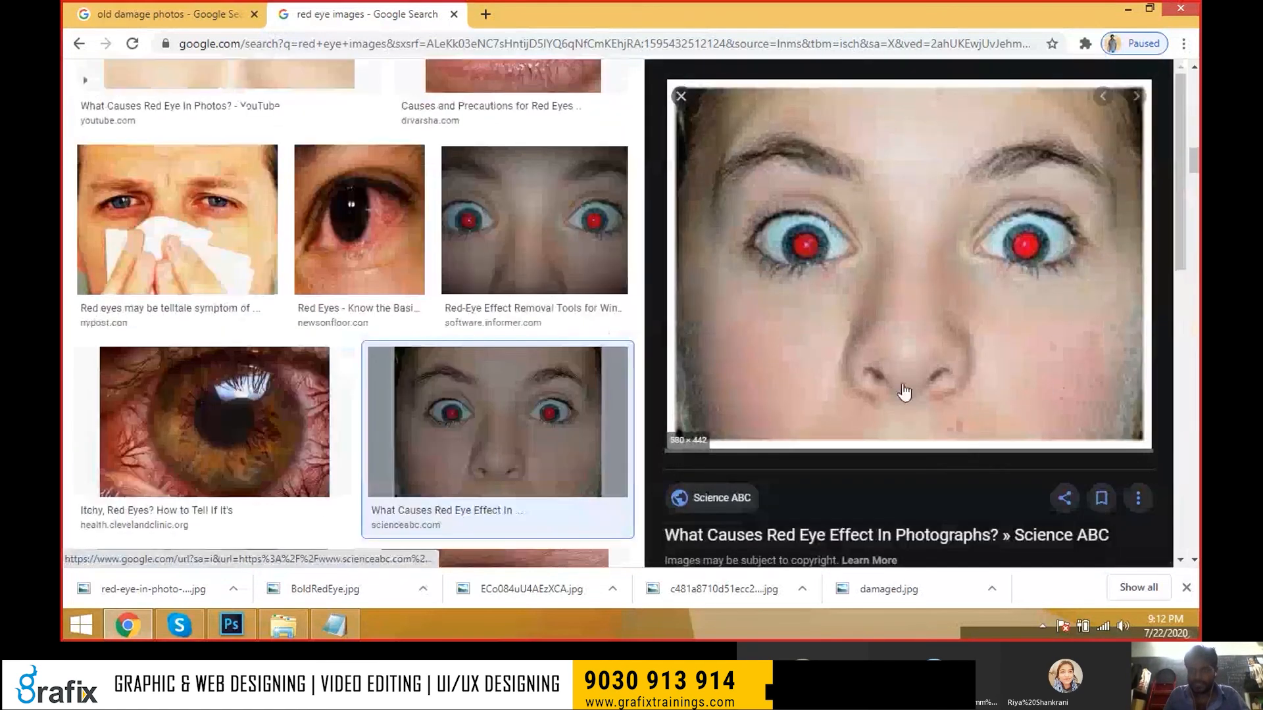
- Open the Science ABC photo at full size and save it as Redeye in the Damaged Photos folder
right_click(883, 252)
left_click(943, 385)
left_click(613, 17)
right_click(627, 207)
left_click(649, 233)
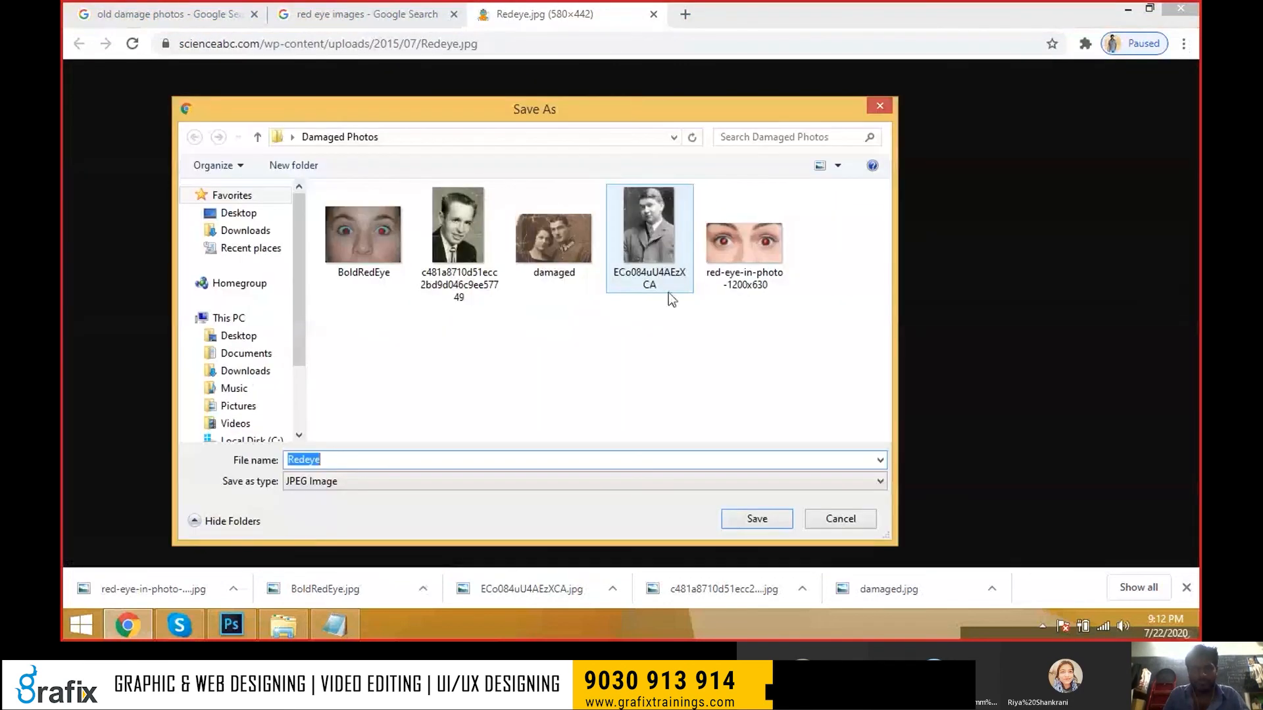
key("Return")
- Switch to Photoshop and open the BoldRedEye photo from the Damaged Photos folder on the Desktop
key("alt+Tab")
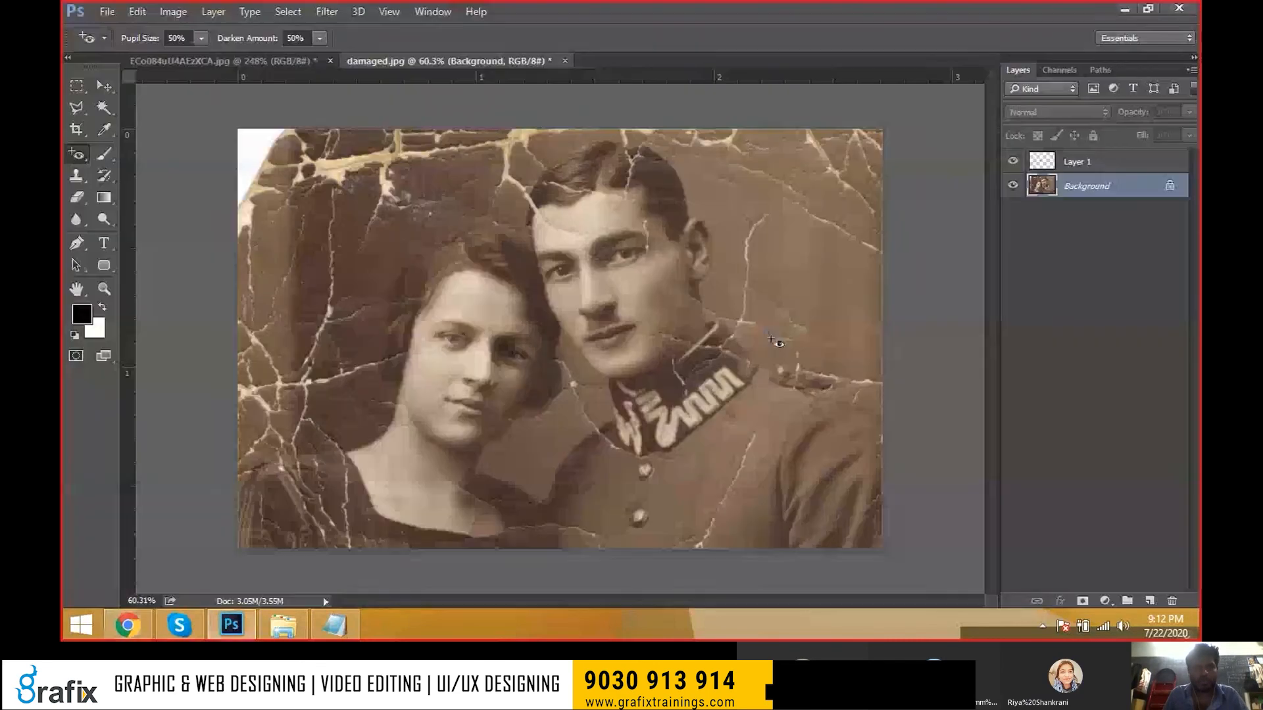
left_click(104, 85)
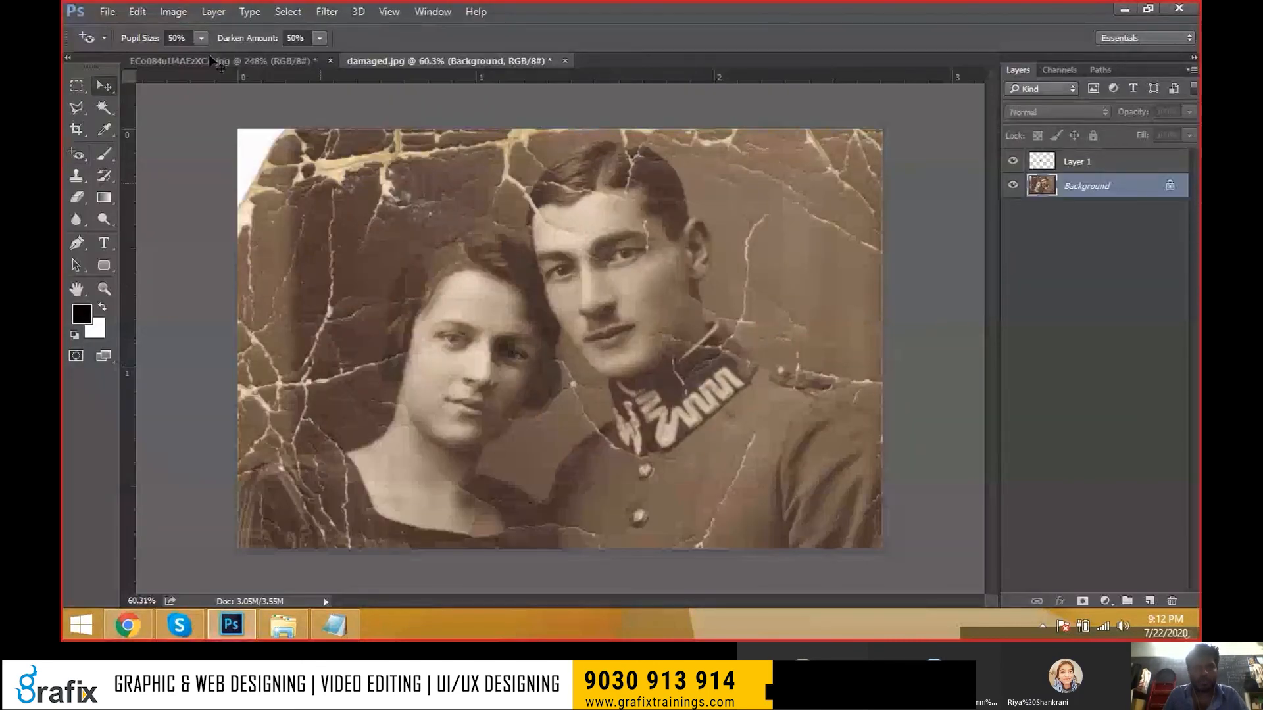
left_click(108, 12)
left_click(126, 46)
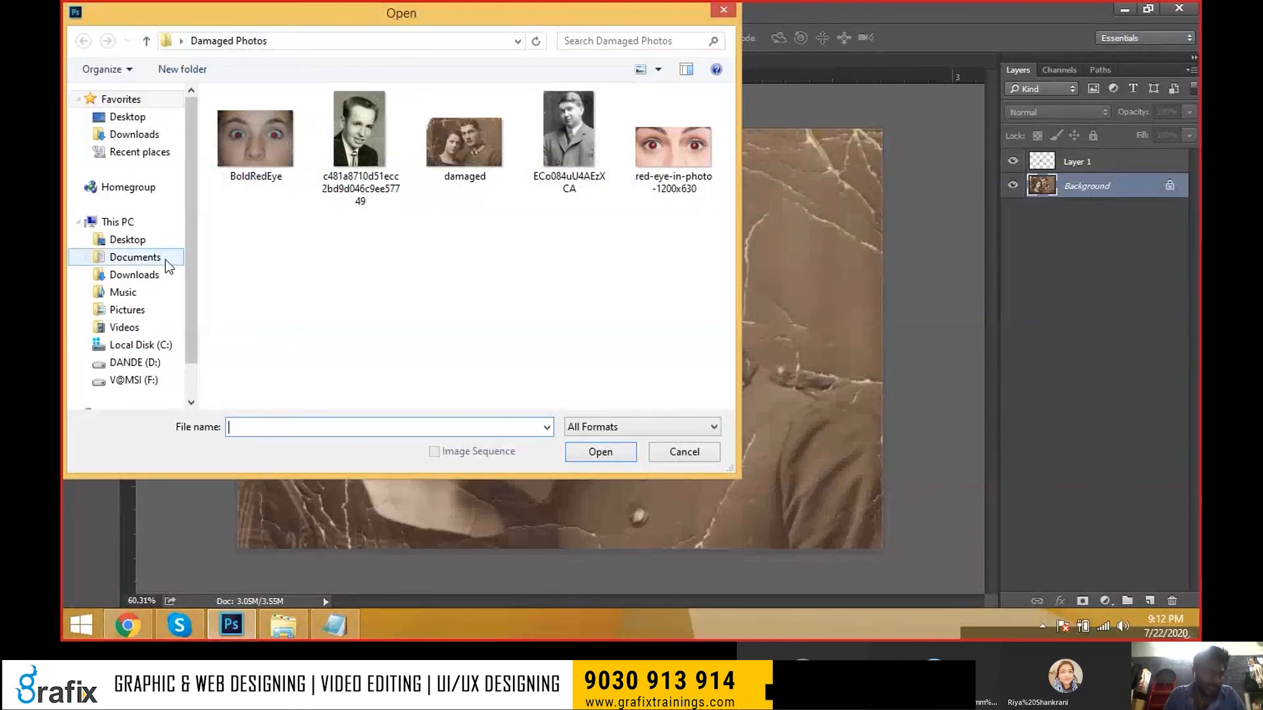
left_click(127, 242)
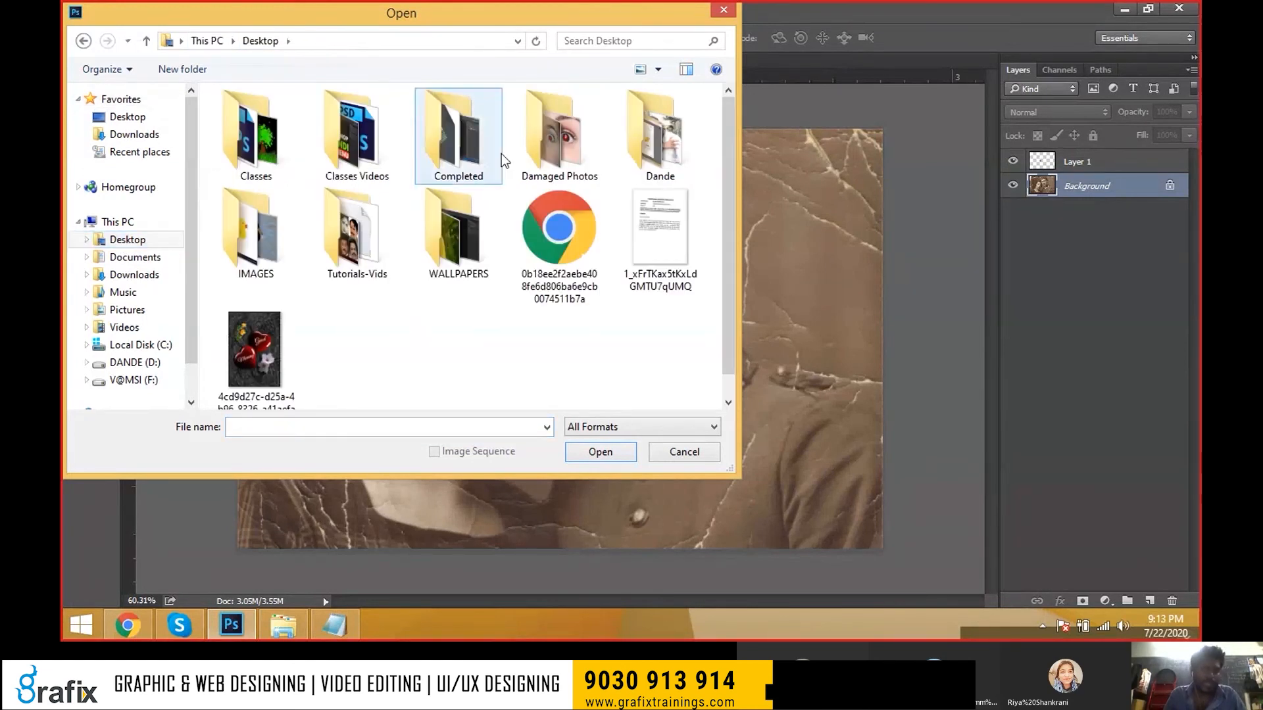
double_click(564, 140)
double_click(263, 148)
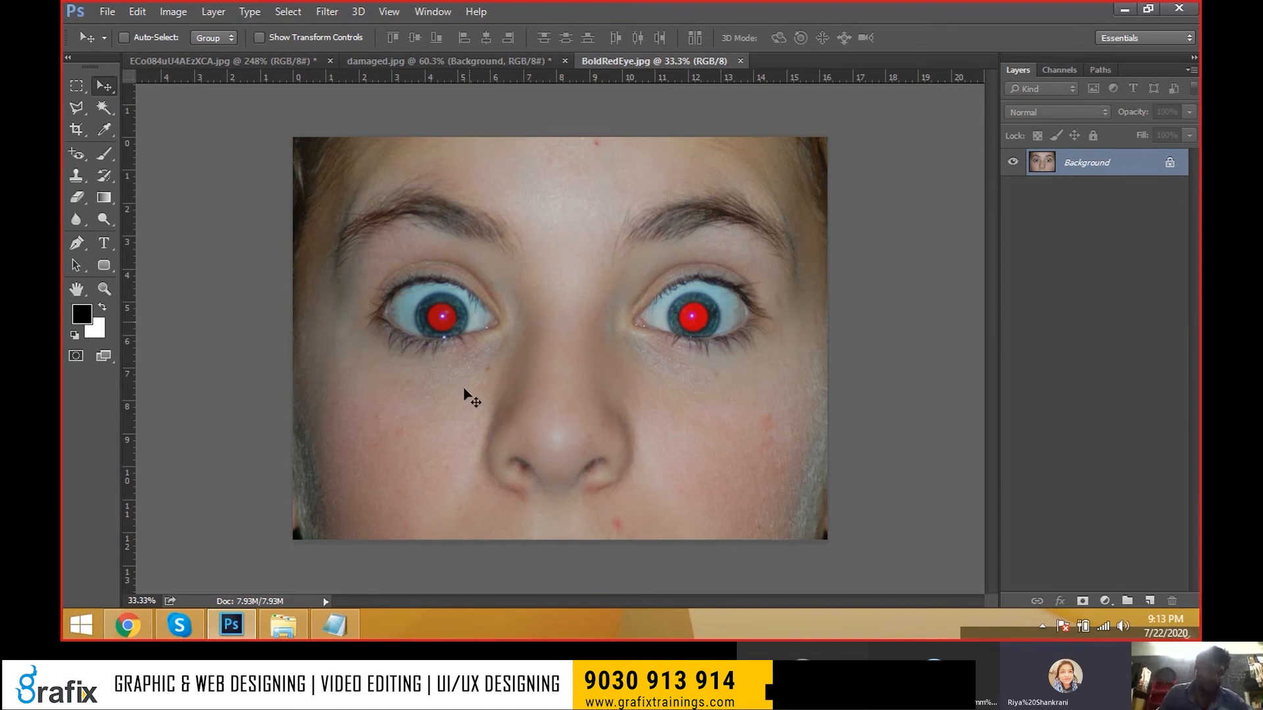
- Correct the red pupil in the left half of the BoldRedEye photo with the Red Eye tool at 76% pupil size and 75% darken amount
left_click(75, 153)
left_click(127, 214)
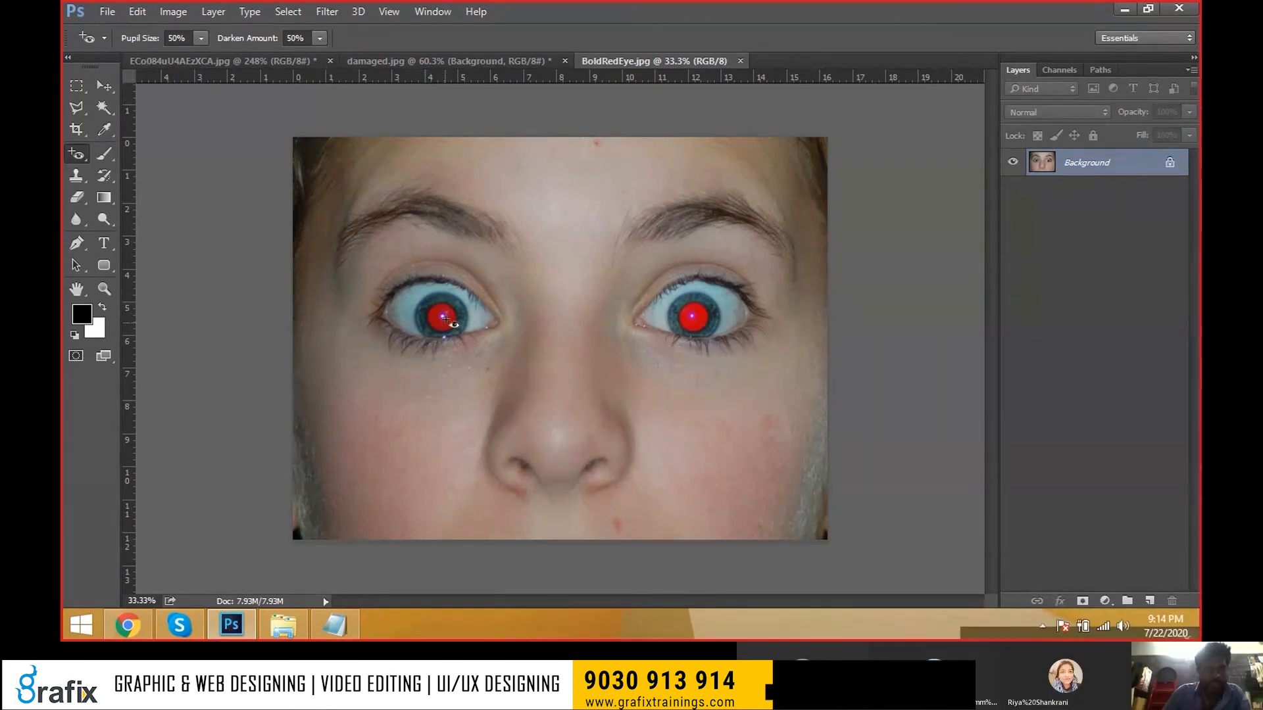
left_click(320, 38)
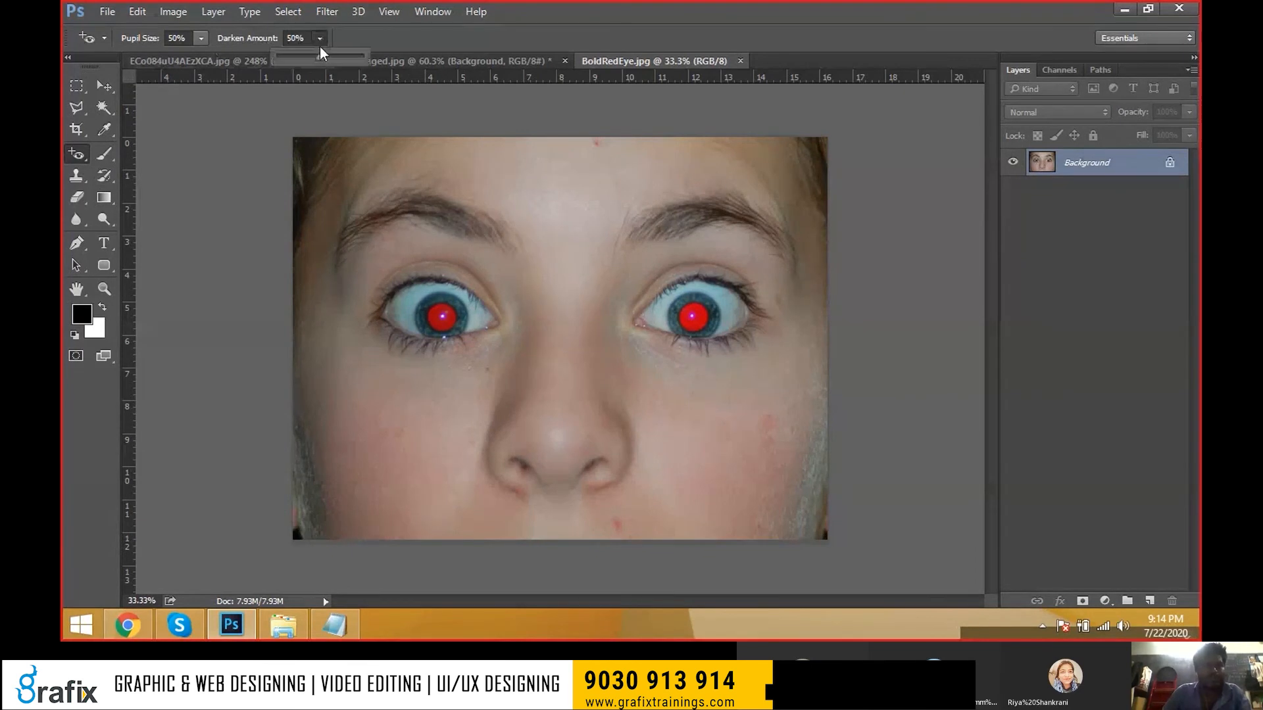
left_click_drag(329, 54, 340, 53)
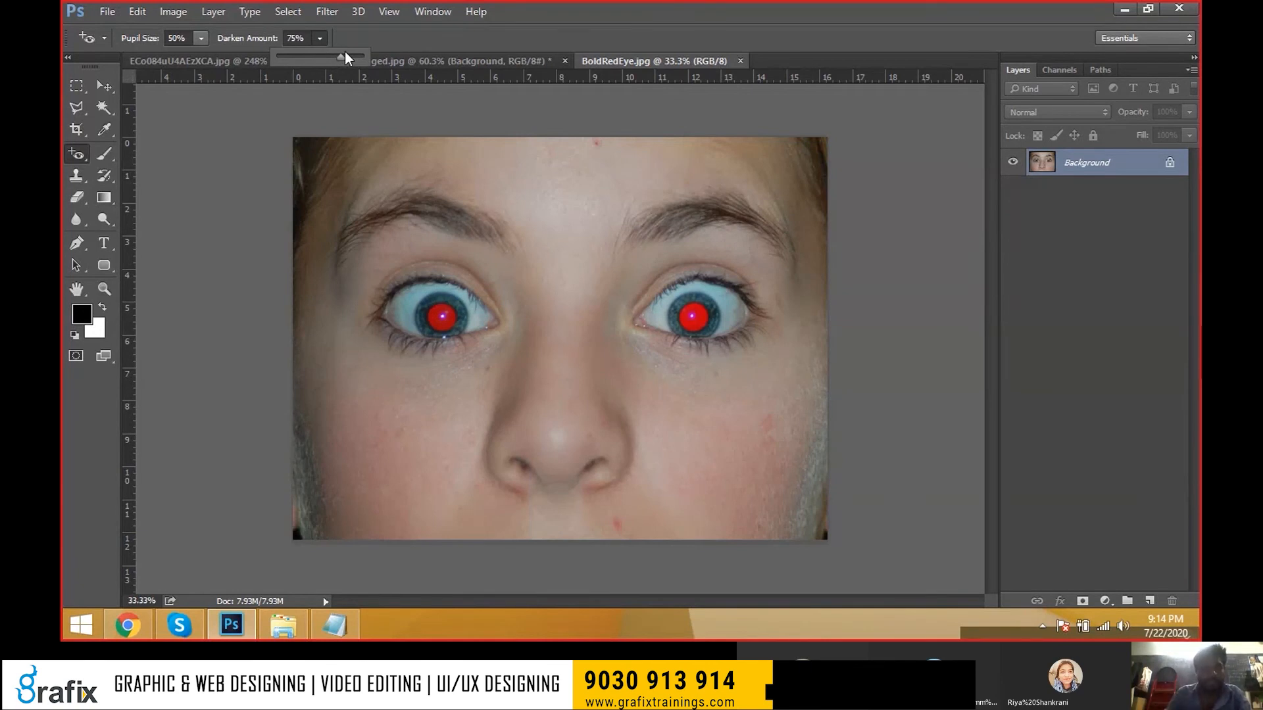
left_click(385, 38)
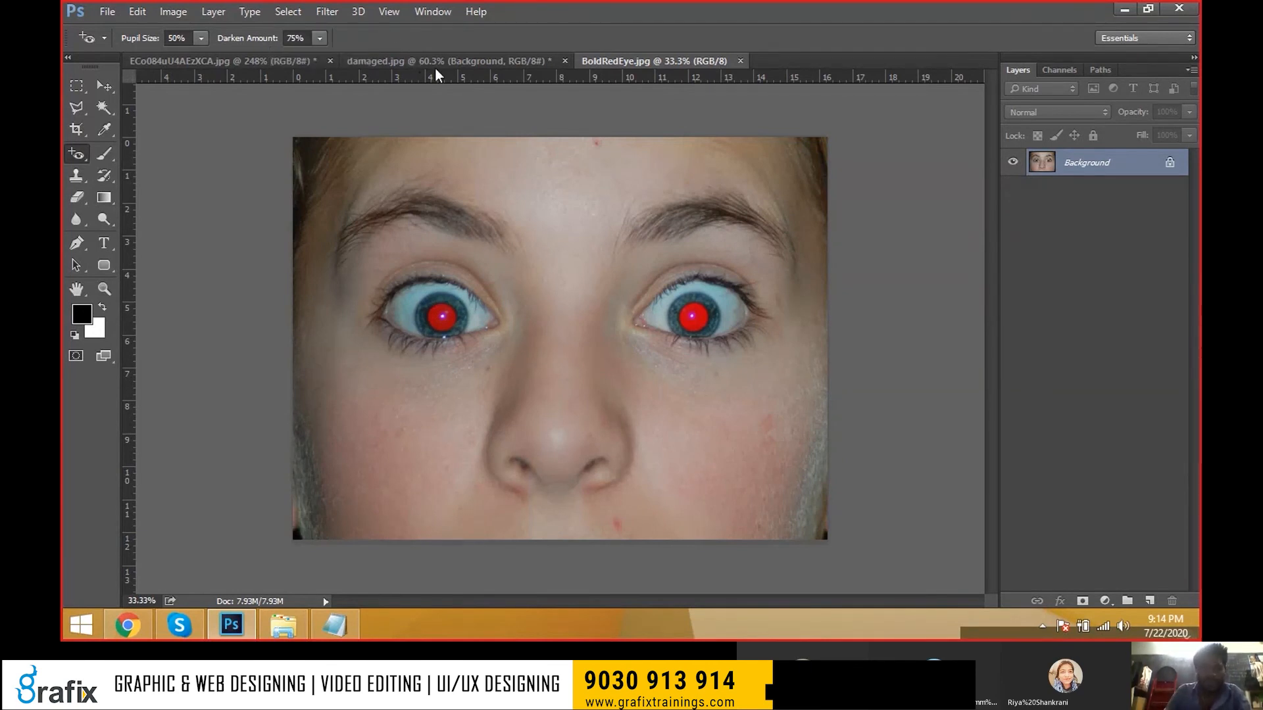
left_click_drag(198, 42, 224, 57)
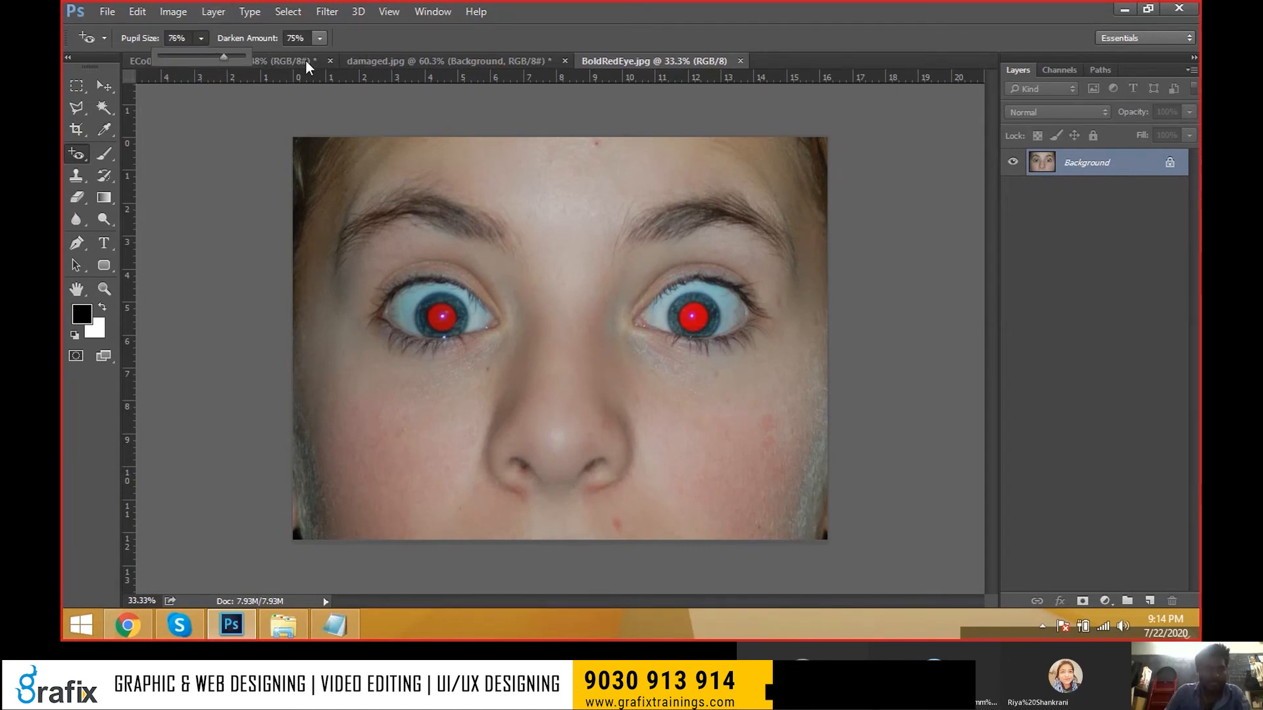
left_click(388, 33)
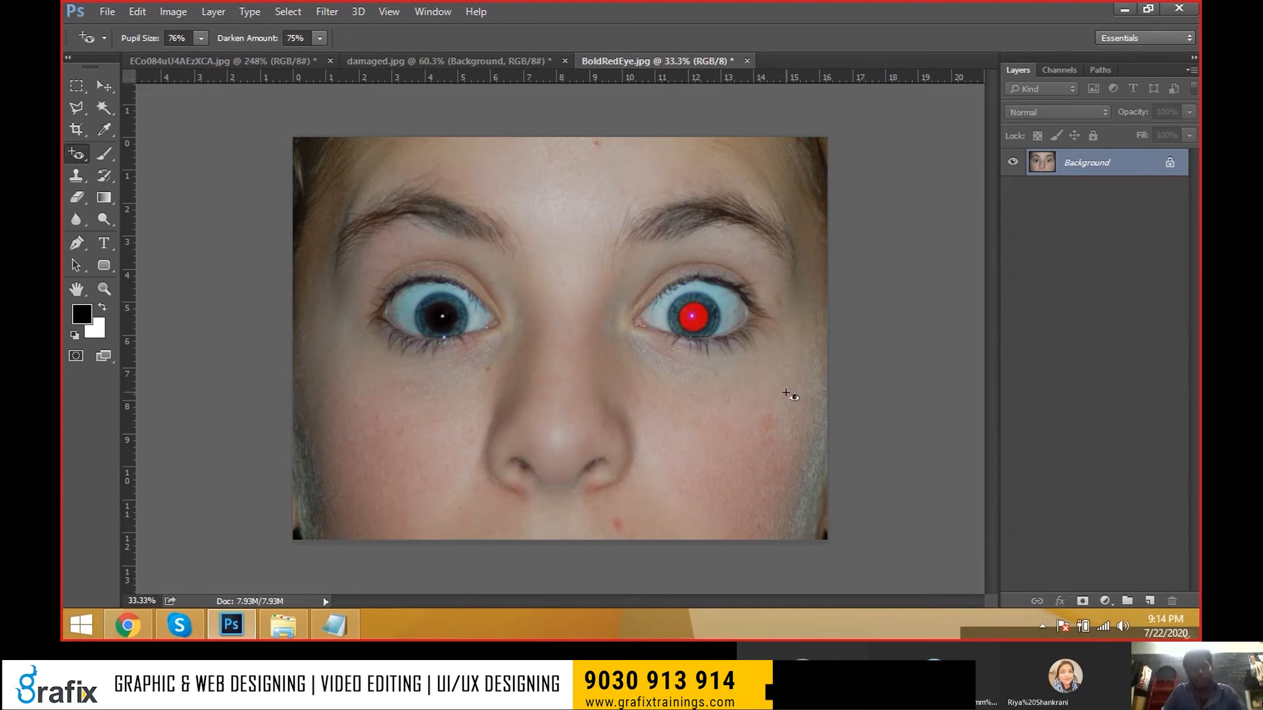
- Remove the remaining red pupil in the BoldRedEye photo using a 91% pupil size and 41% darken amount
left_click(324, 39)
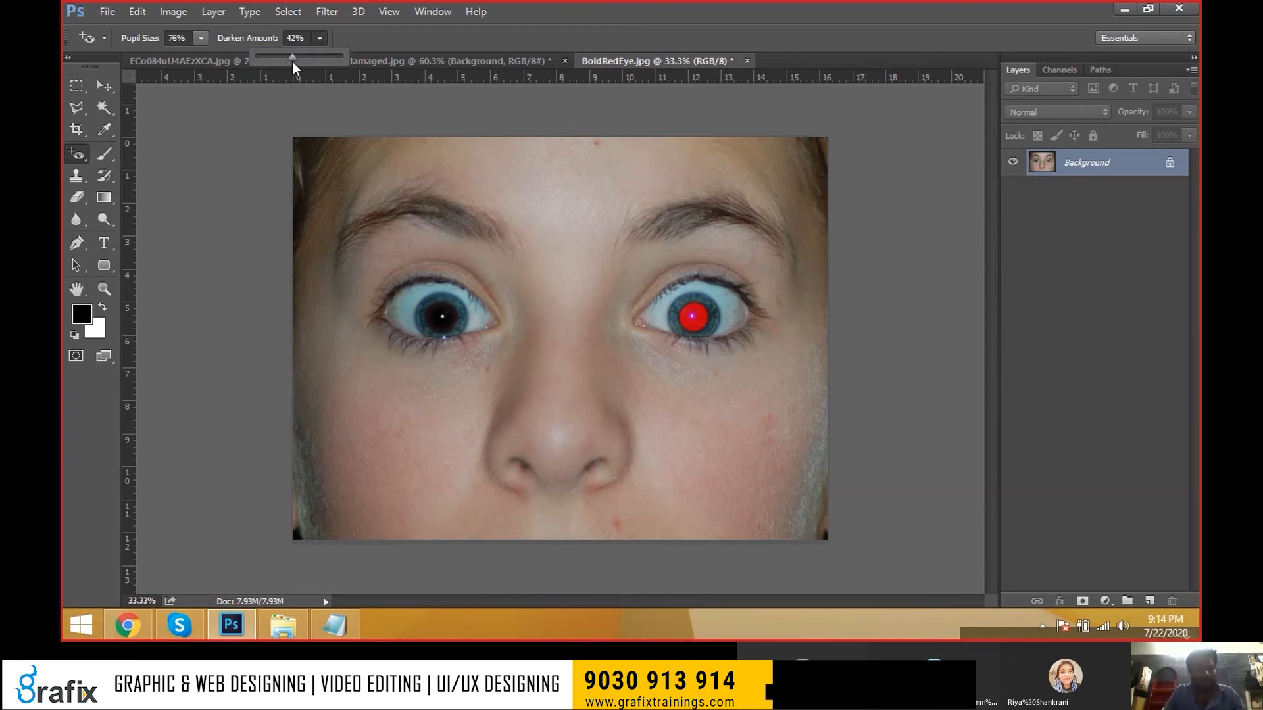
left_click(391, 41)
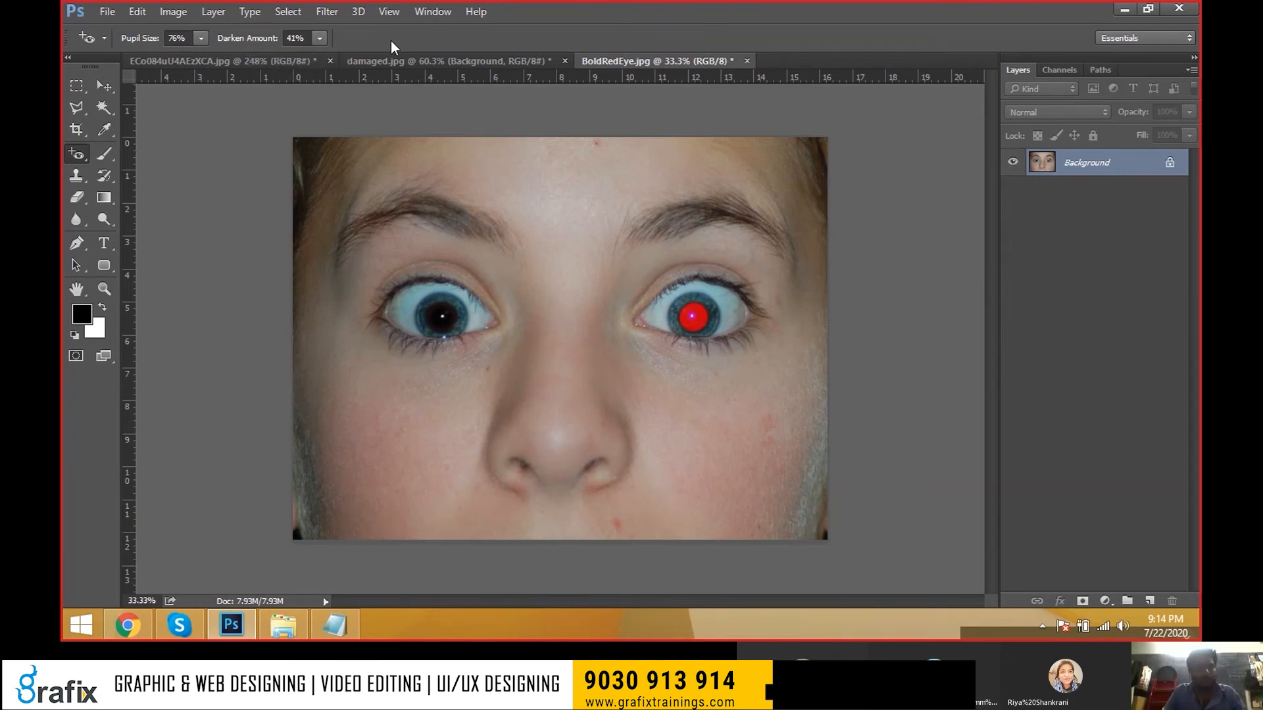
left_click_drag(204, 76, 217, 75)
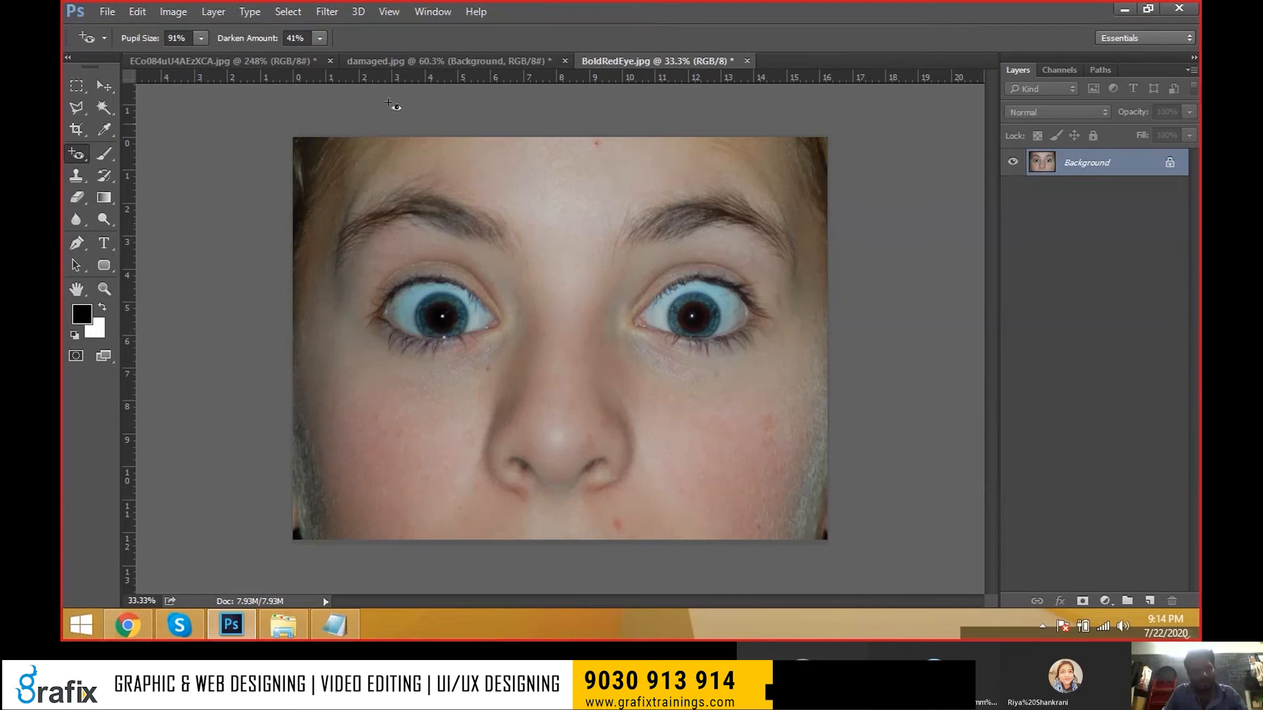
- Open the red-eye-in-photo-1200x630 image from the Damaged Photos folder at 200% magnification
left_click(107, 11)
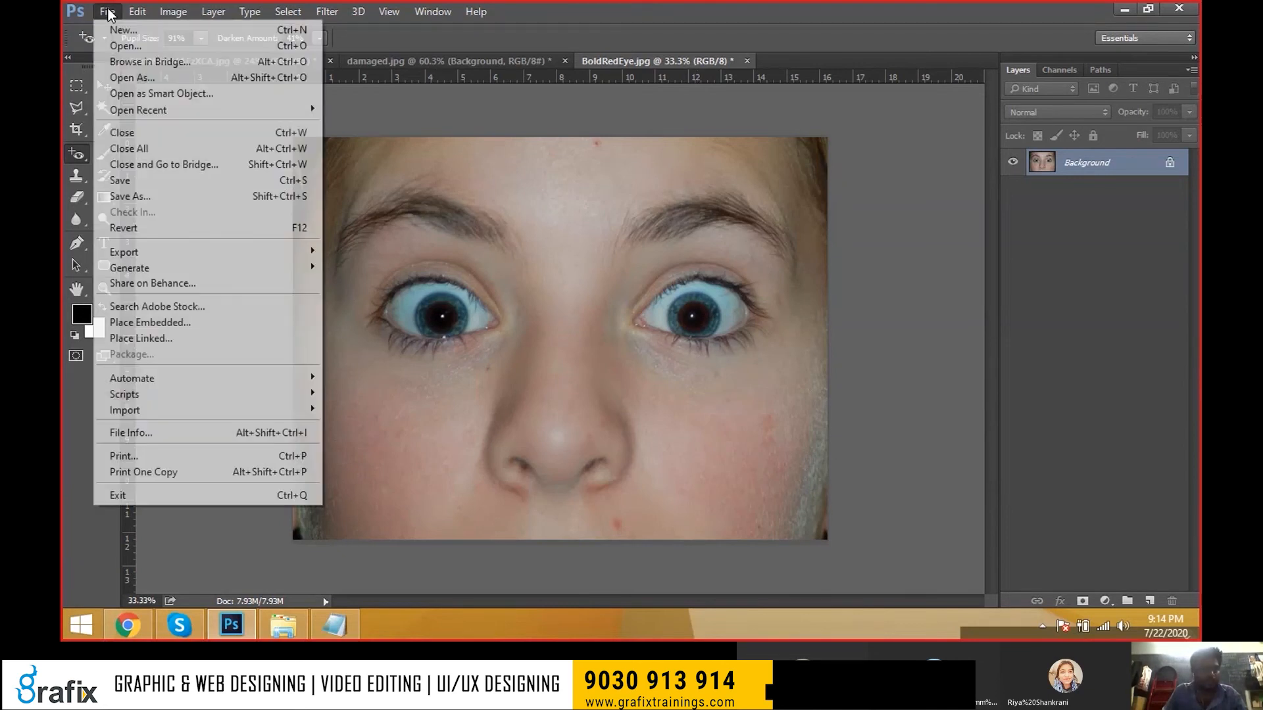
left_click(141, 44)
double_click(671, 135)
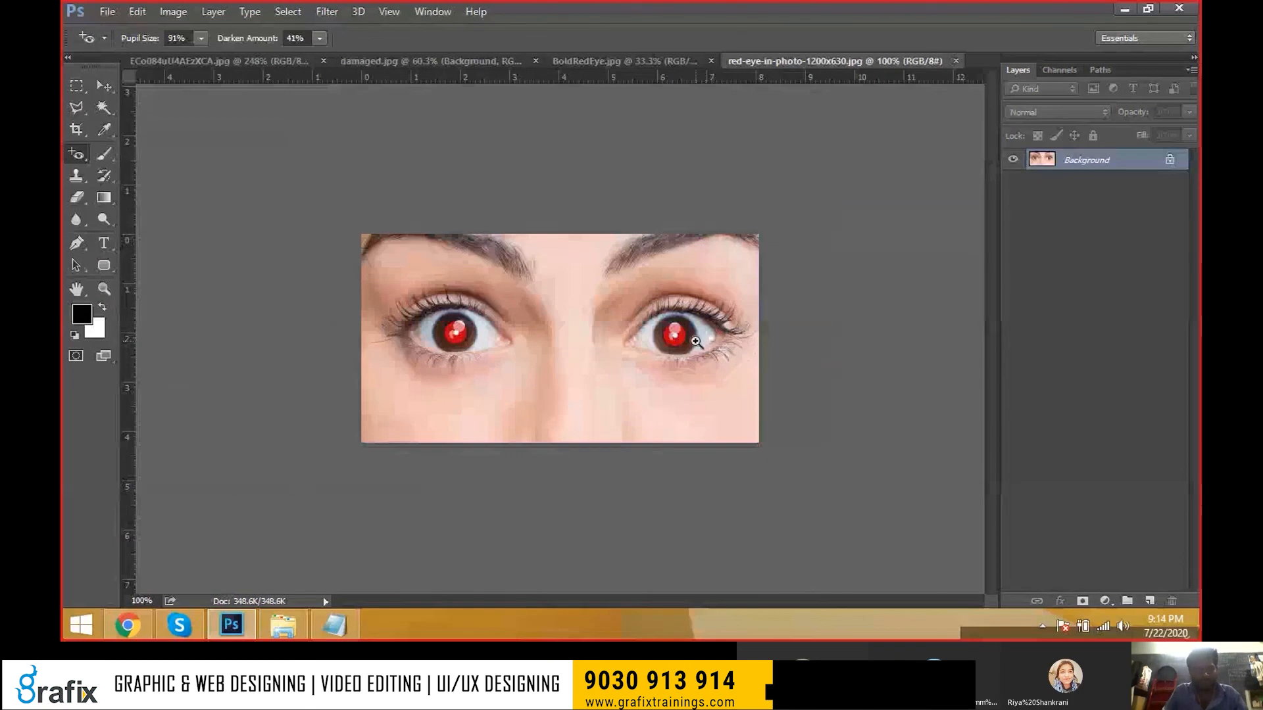
key("ctrl+plus")
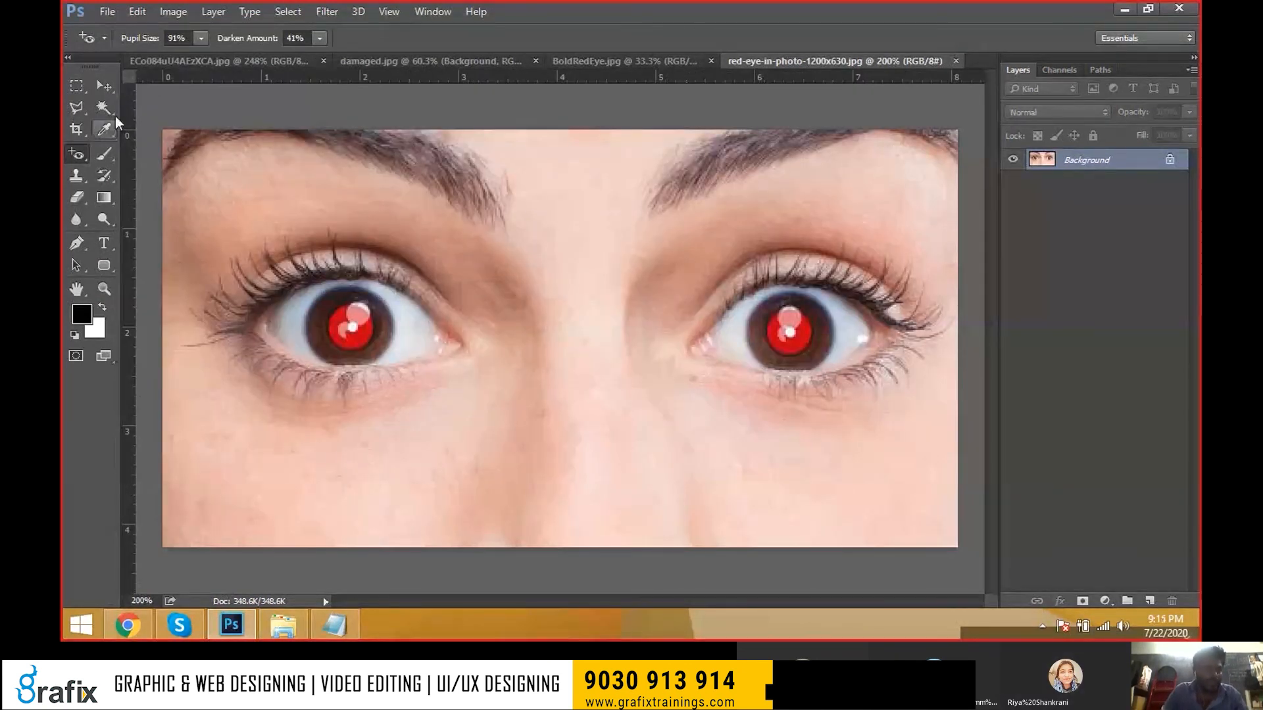
- Correct the red pupil in the left half of red-eye-in-photo-1200x630 with the Red Eye tool at 85% pupil size and 20% darken amount
right_click(77, 152)
left_click(151, 215)
left_click(200, 38)
left_click_drag(203, 56, 191, 58)
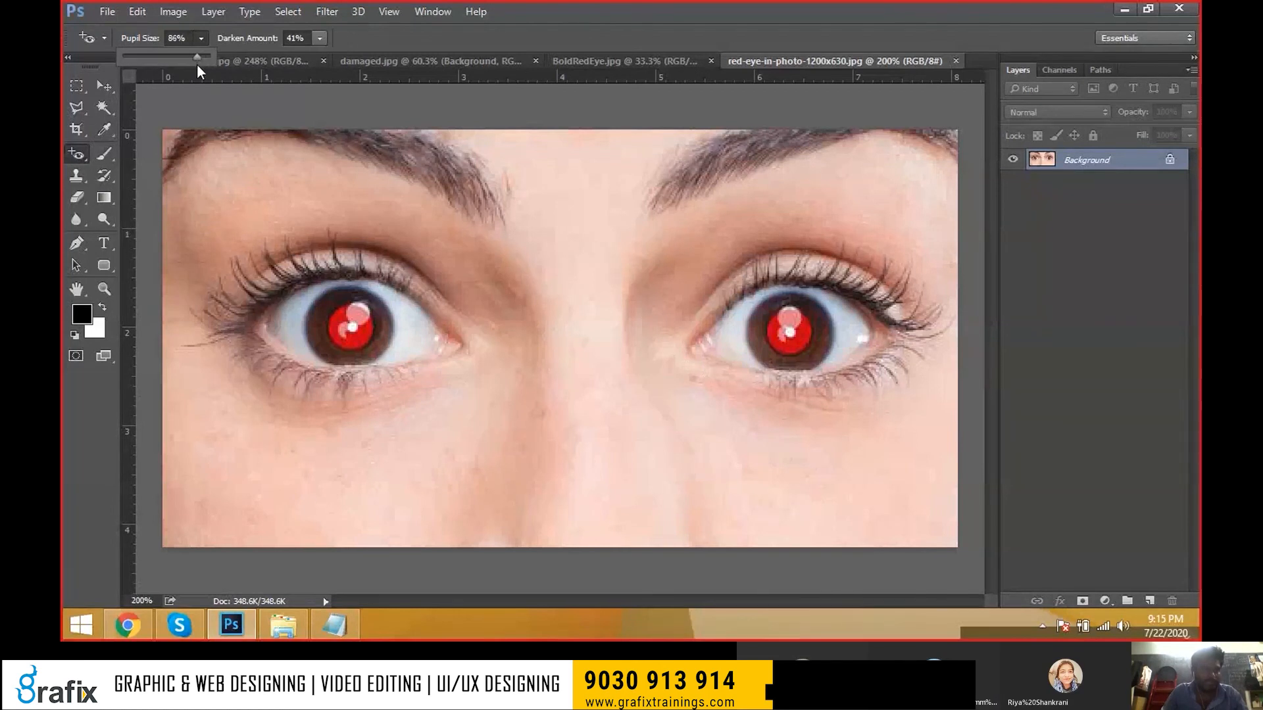
left_click(319, 38)
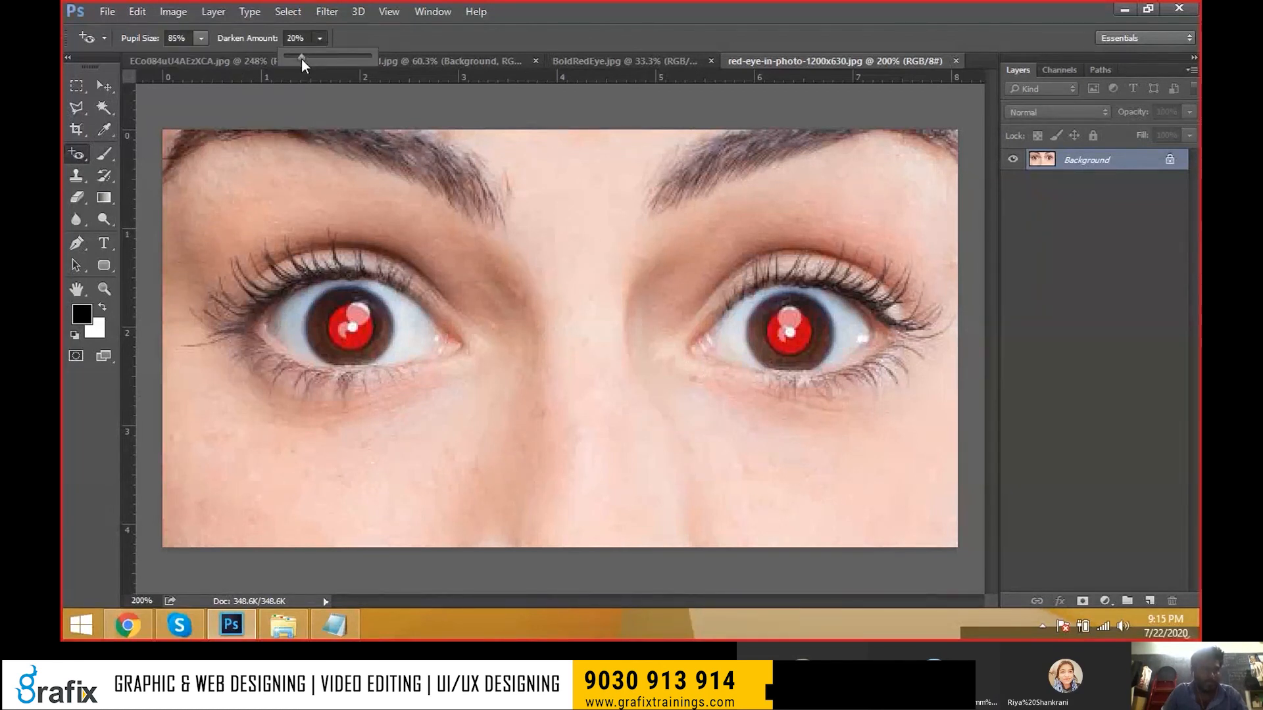
left_click(392, 40)
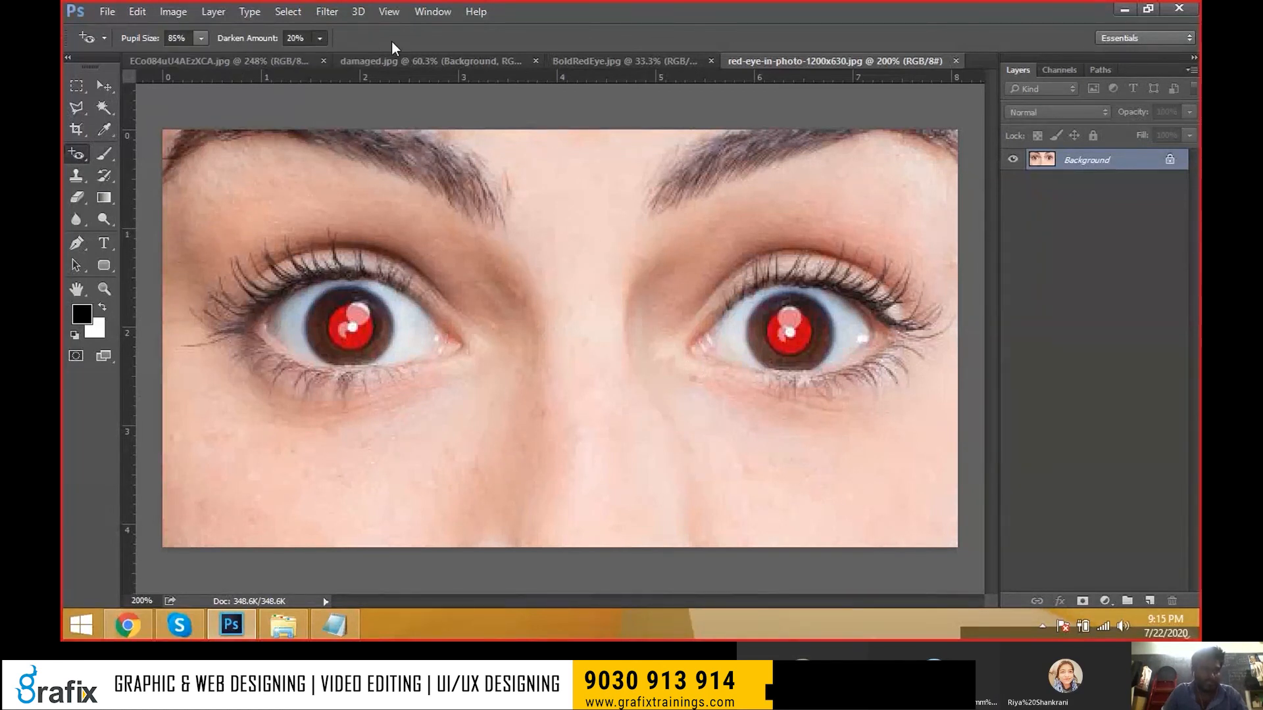
left_click(352, 332)
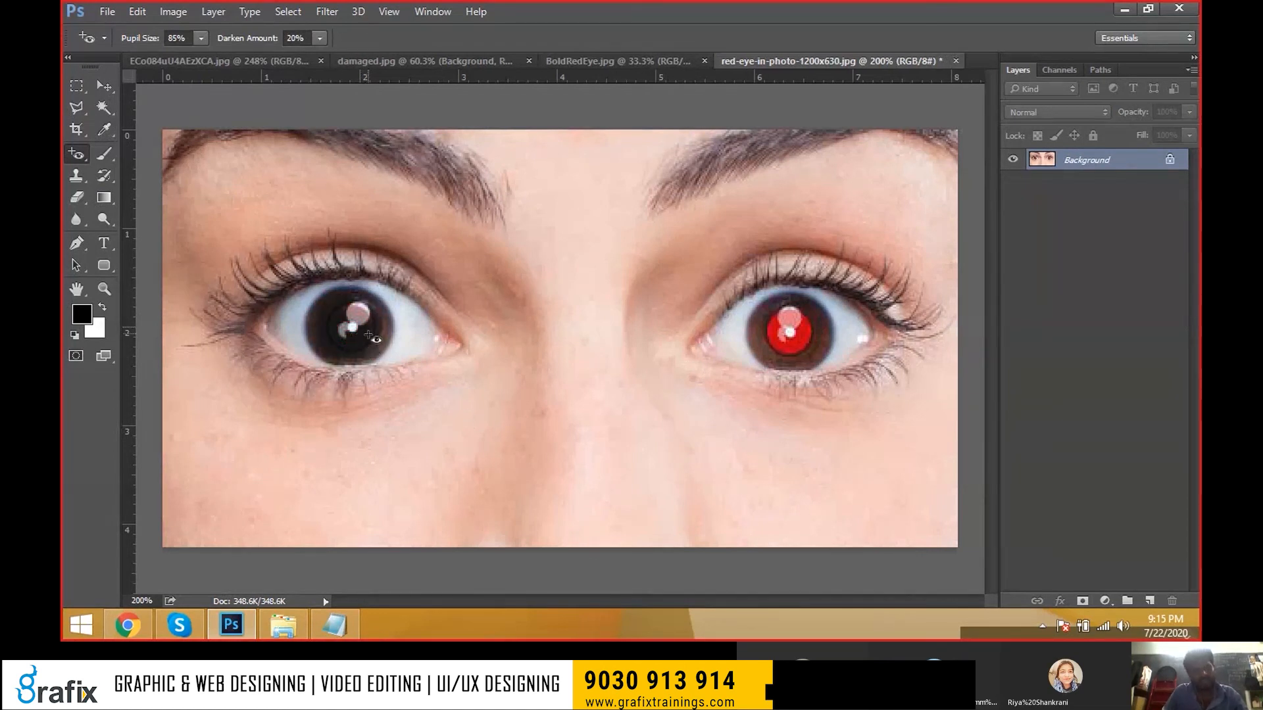
- Try to correct the red pupil in the right half of red-eye-in-photo-1200x630 at 77% darken amount, and undo it
left_click(318, 38)
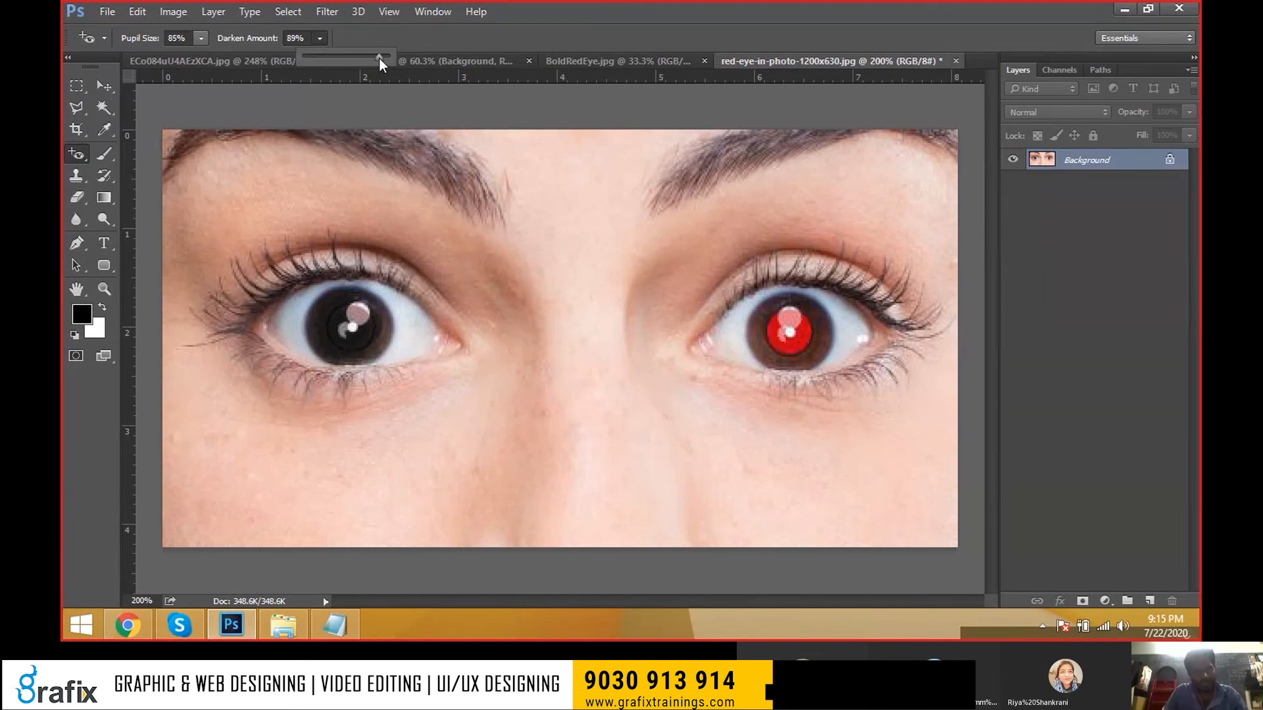
left_click(786, 335)
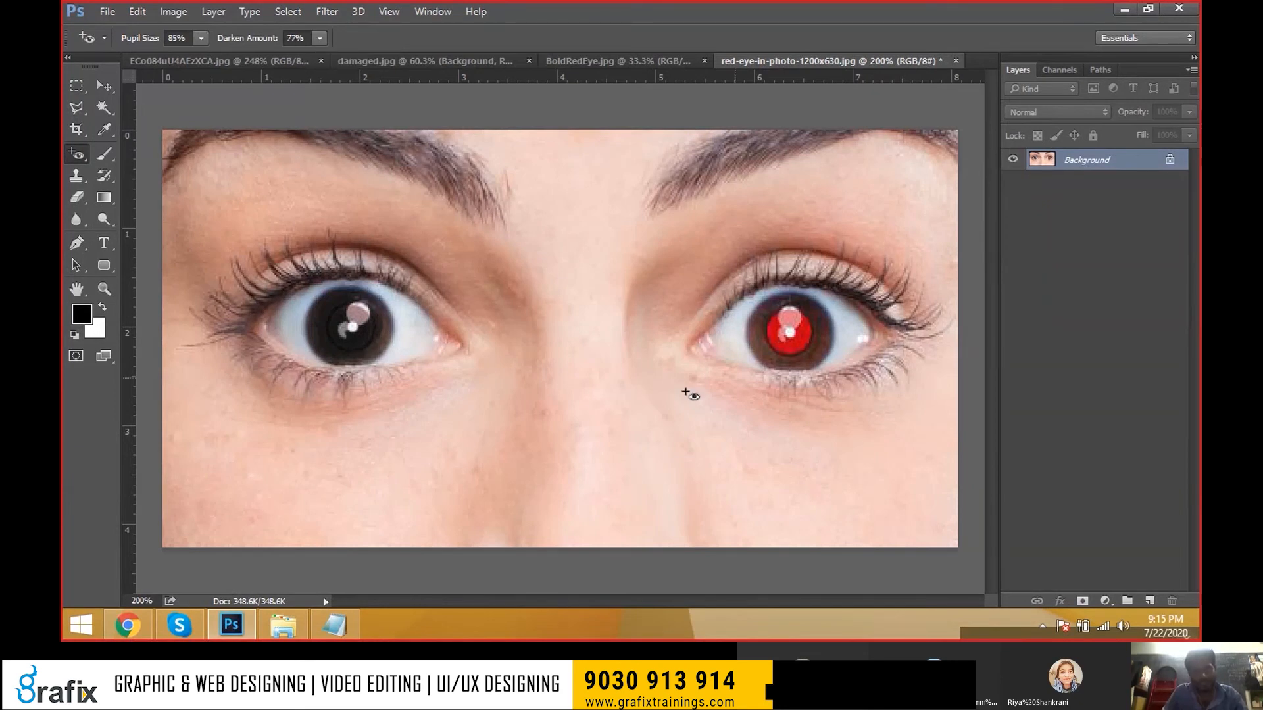
scroll(585, 318, "down", 4)
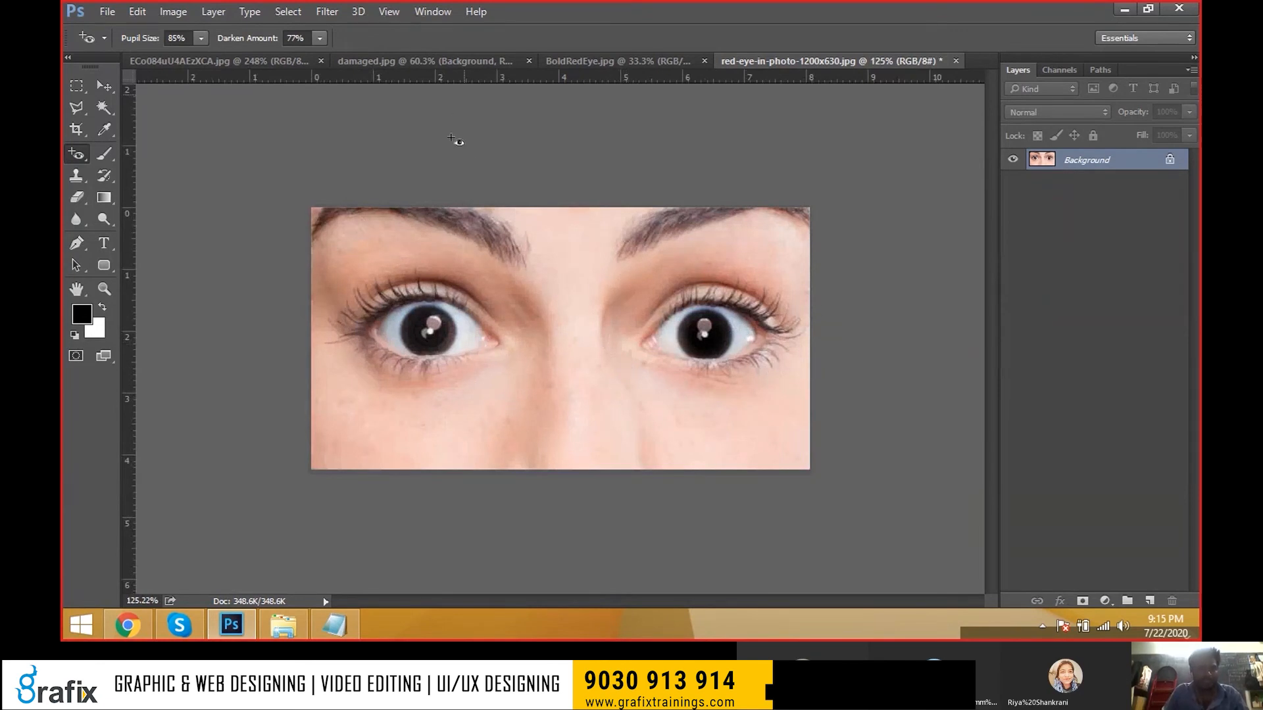
key("ctrl+z")
- Correct the red pupil in the right half of red-eye-in-photo-1200x630 using an 85% pupil size and 59% darken amount
left_click(320, 38)
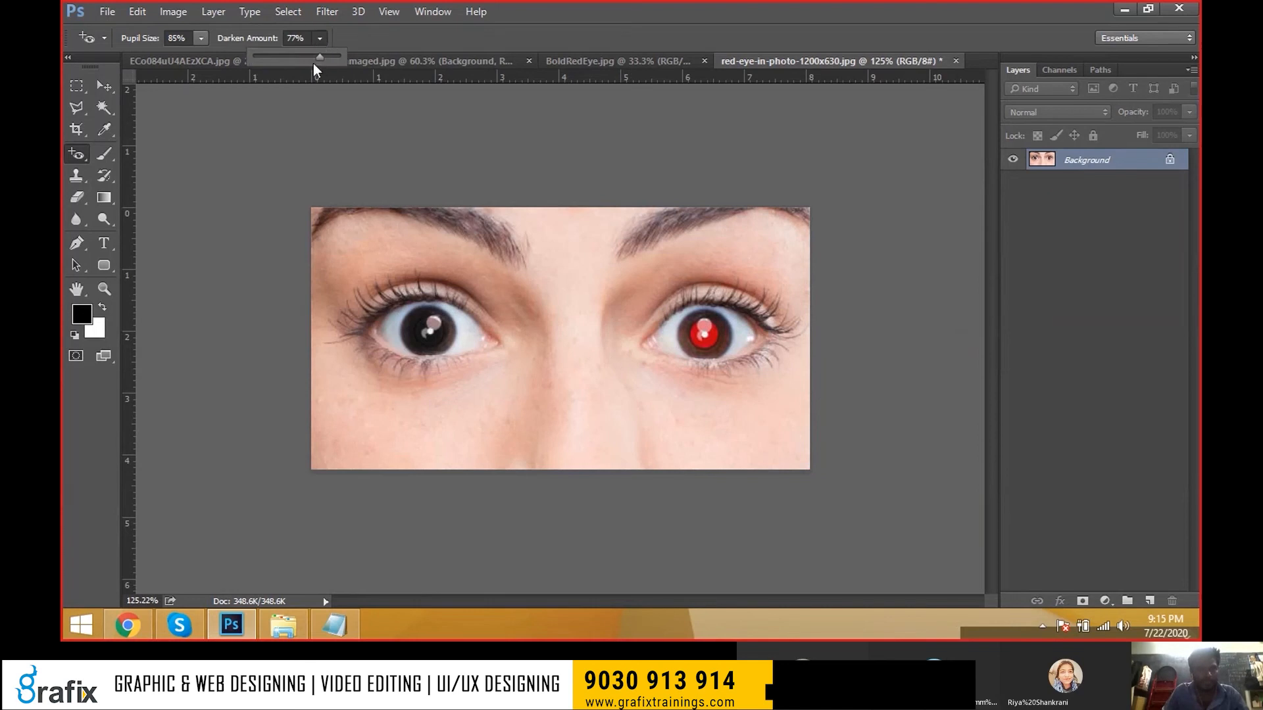
left_click_drag(306, 58, 304, 58)
left_click(440, 24)
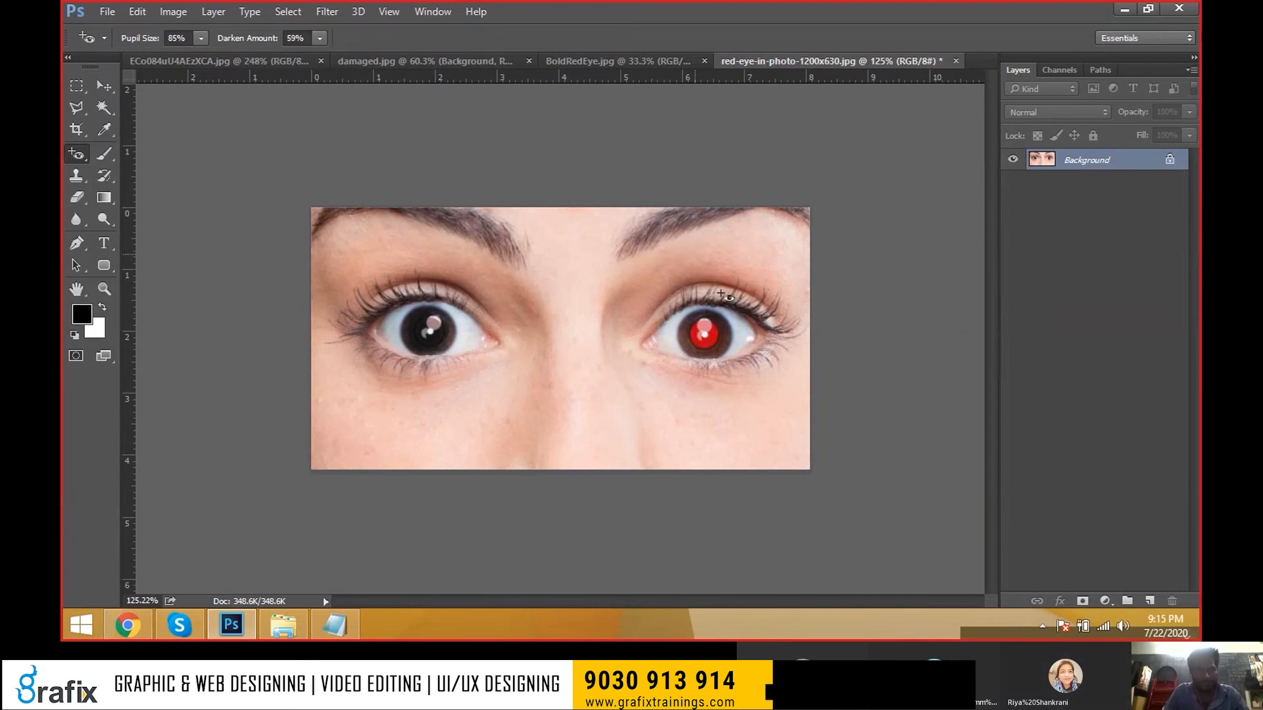
left_click(712, 337)
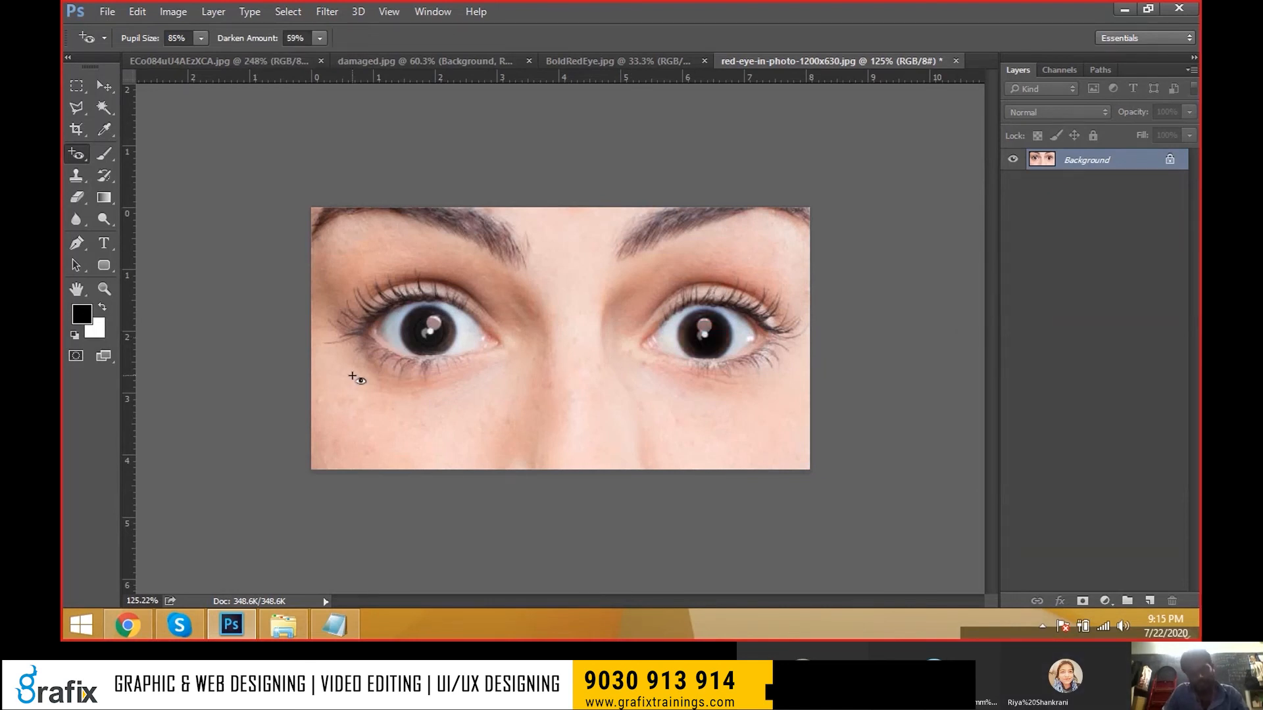
scroll(552, 340, "down", 2)
scroll(547, 336, "down", 1)
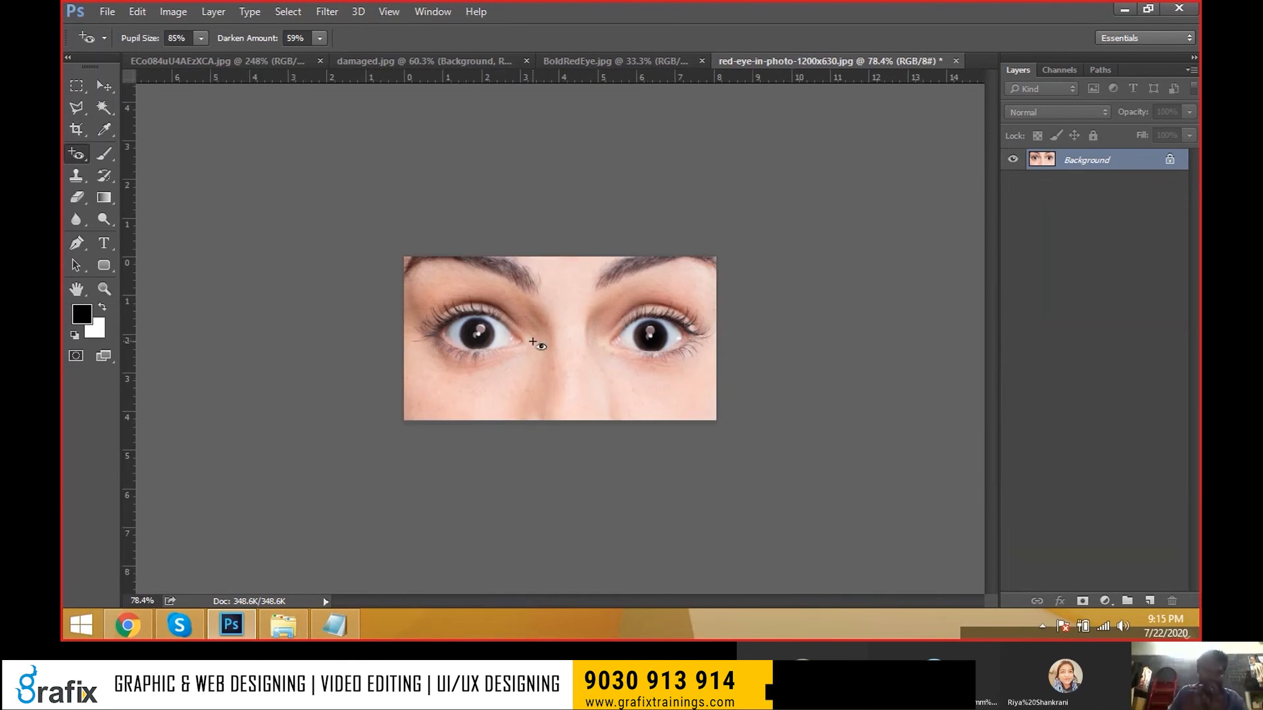
key("ctrl+z")
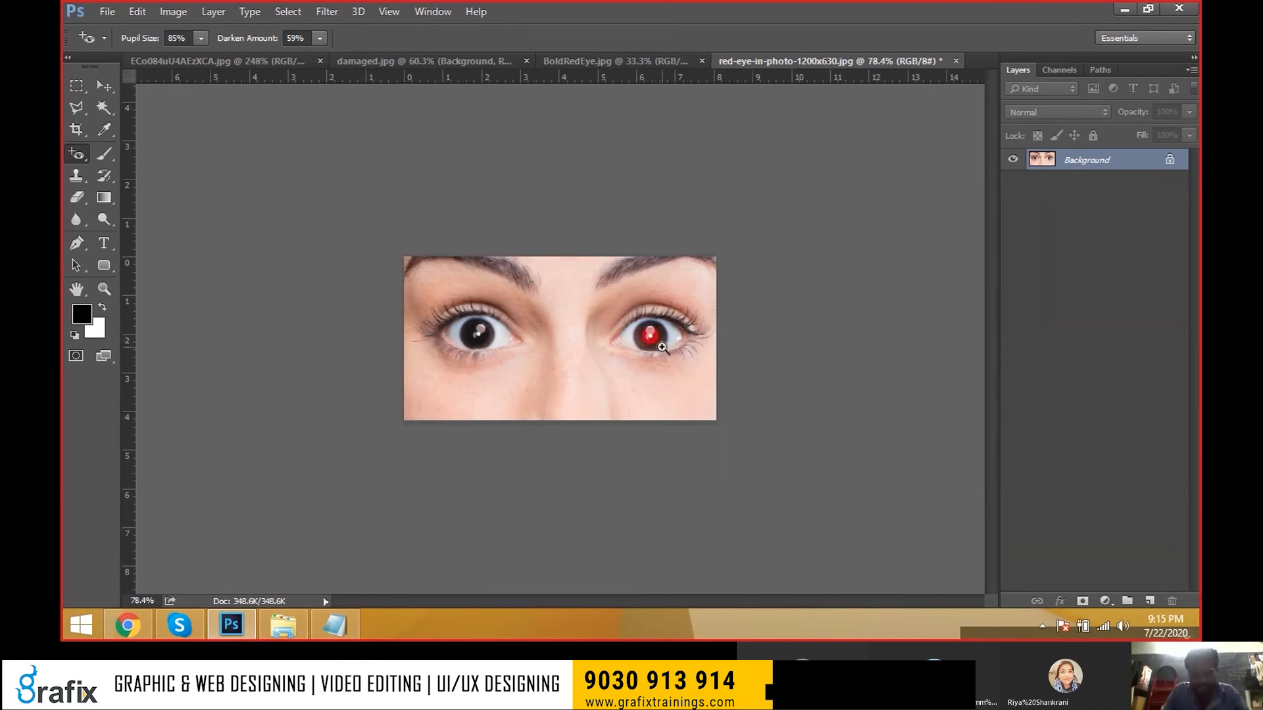
key("ctrl+plus")
left_click(666, 341)
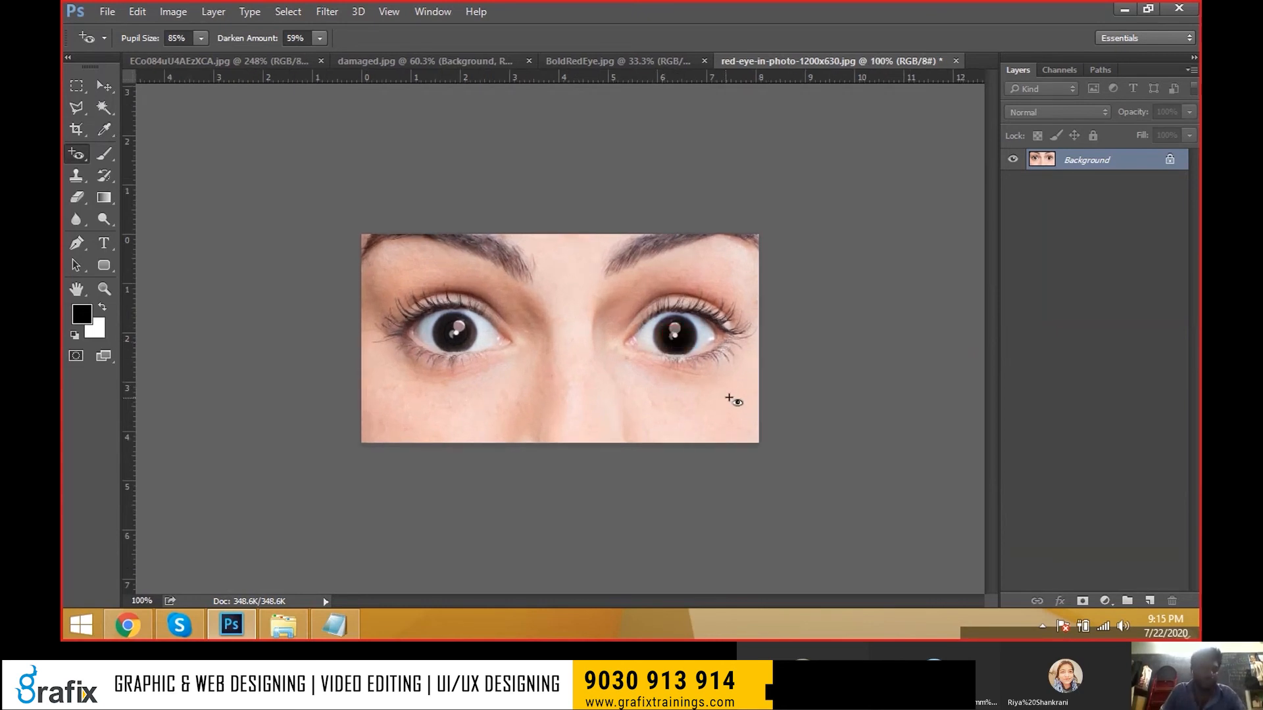
- Look over the healing tools and activate the Pattern Stamp tool
left_click(84, 150)
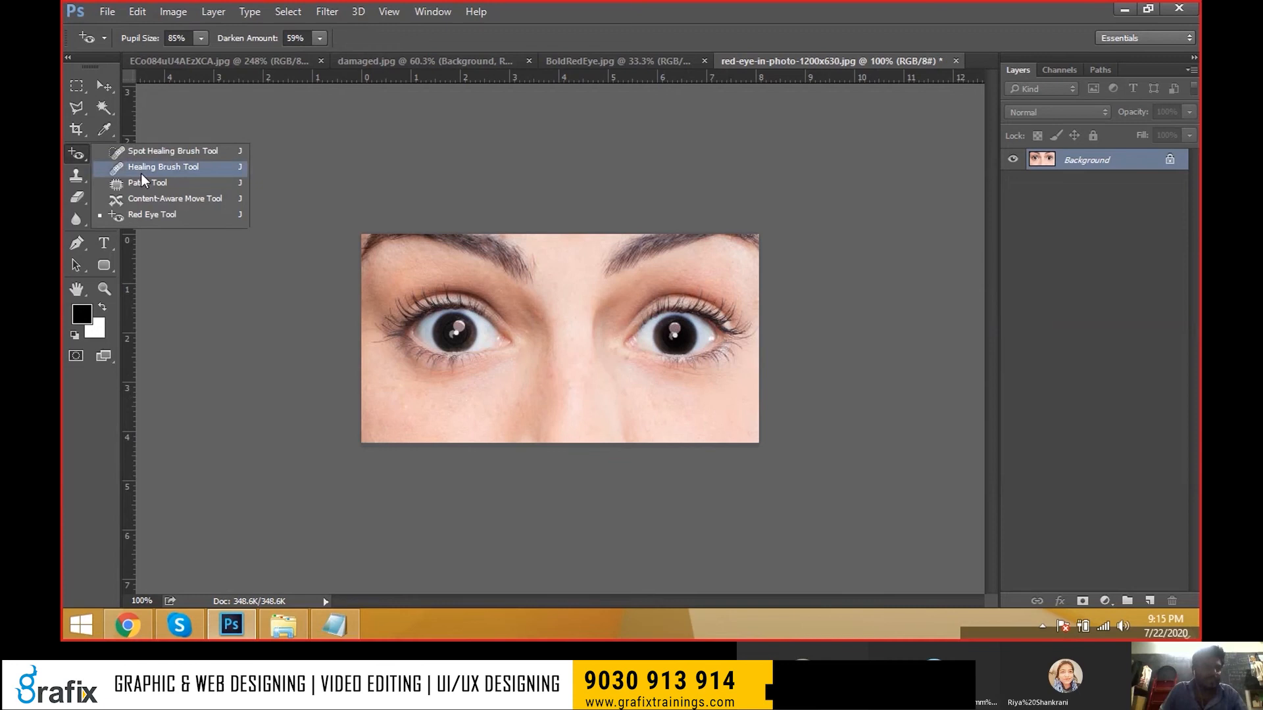
left_click(182, 226)
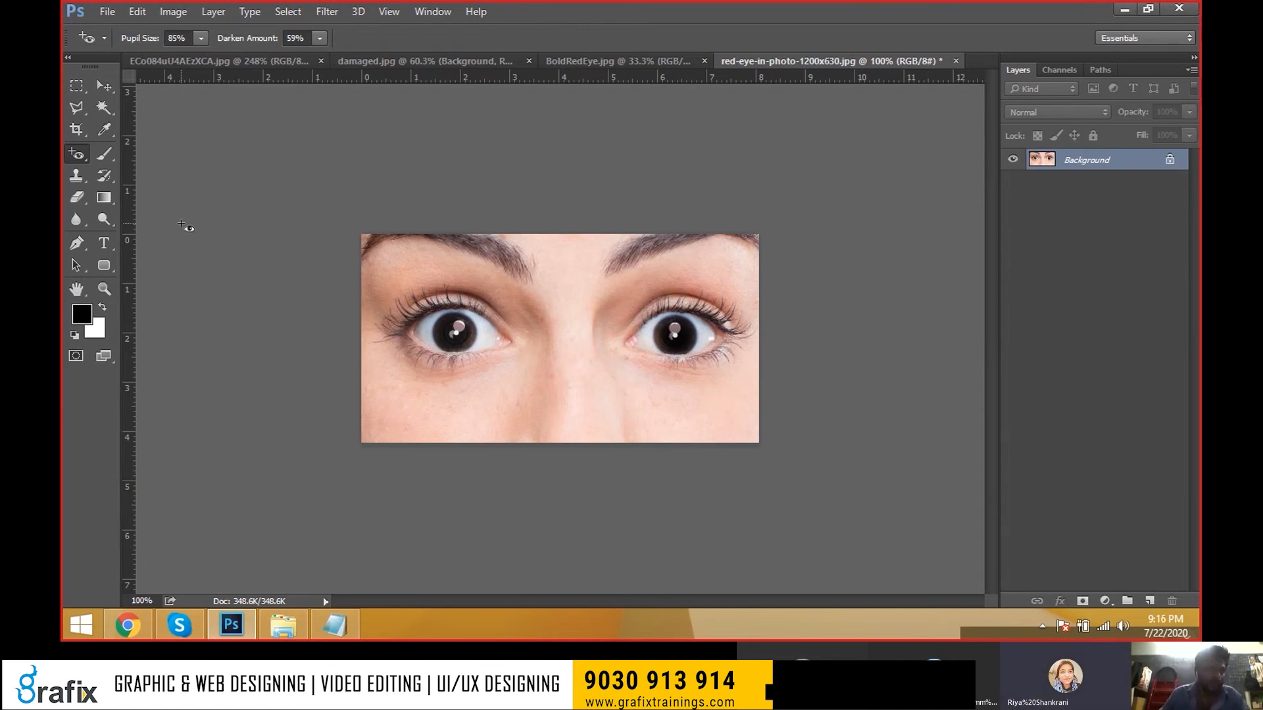
left_click(66, 172)
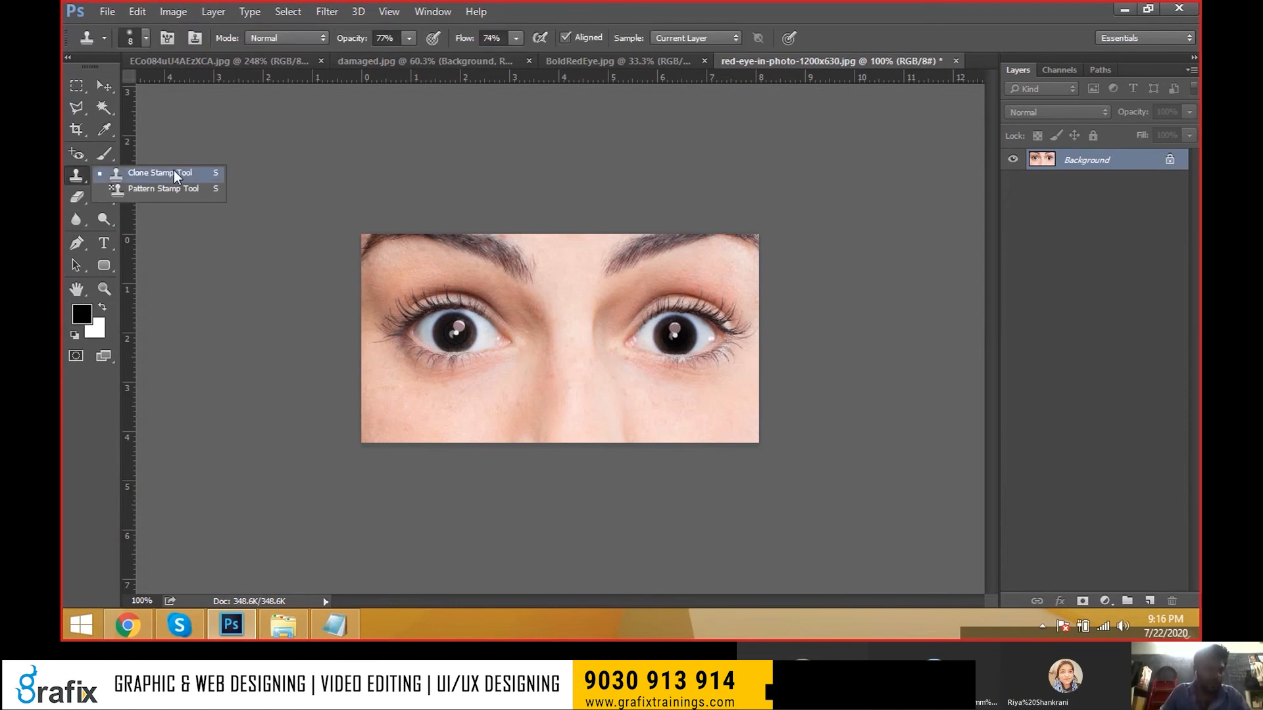
left_click(188, 185)
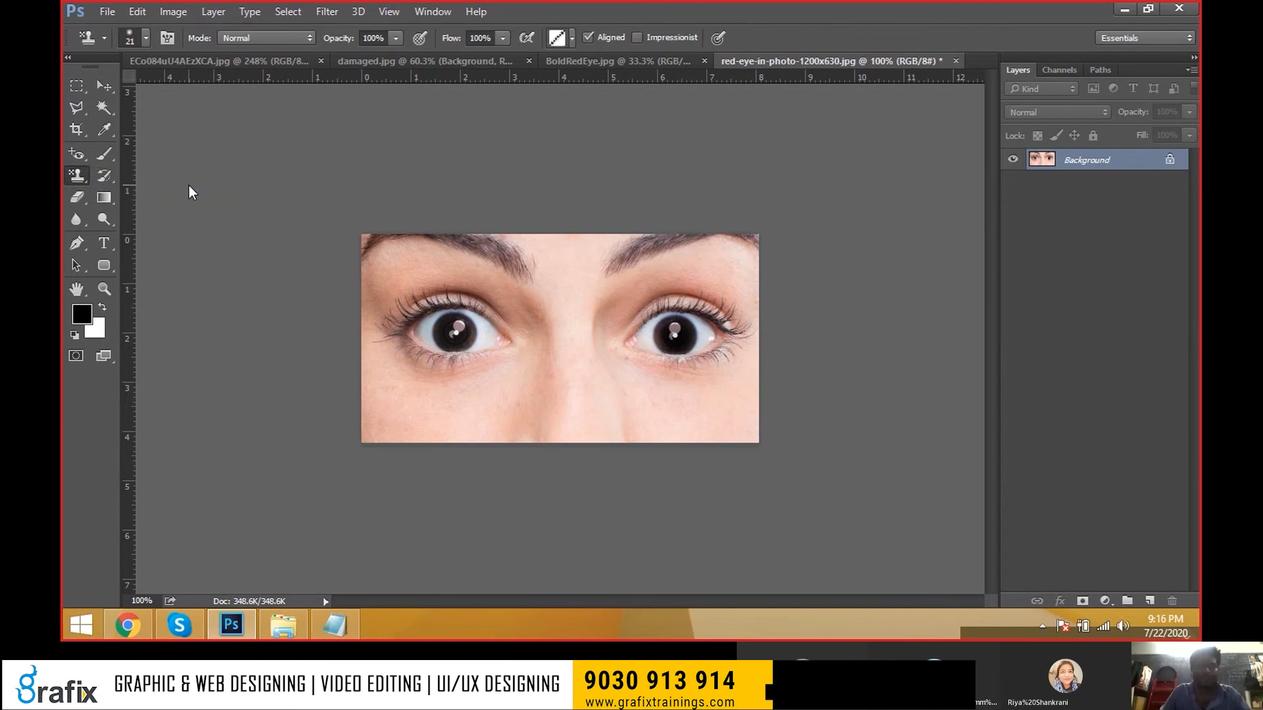
key("ctrl+o")
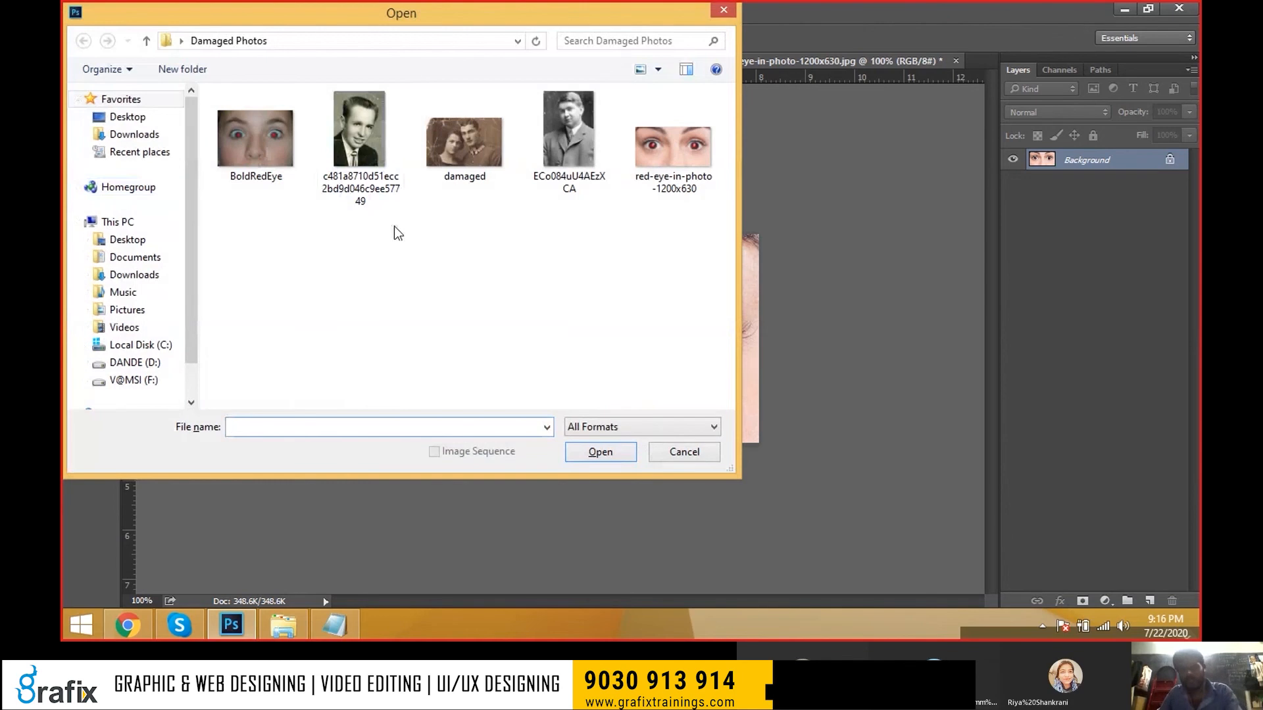
key("alt+Up")
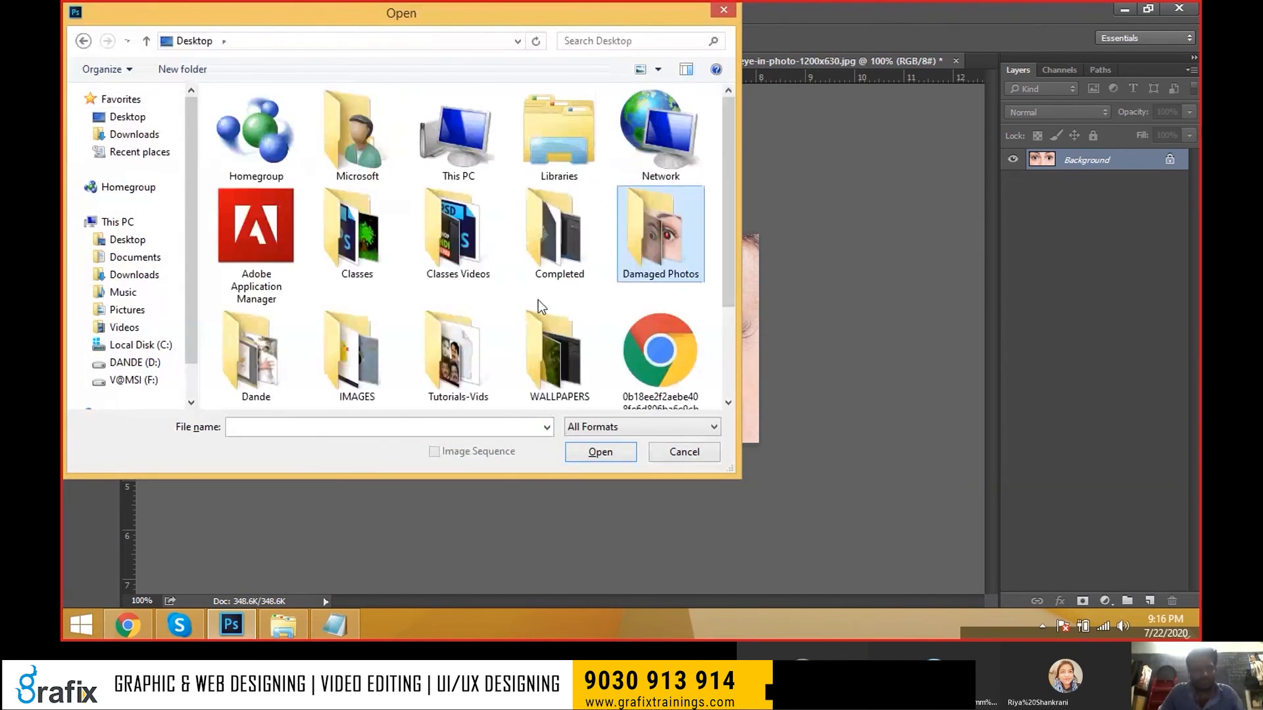
key("Escape")
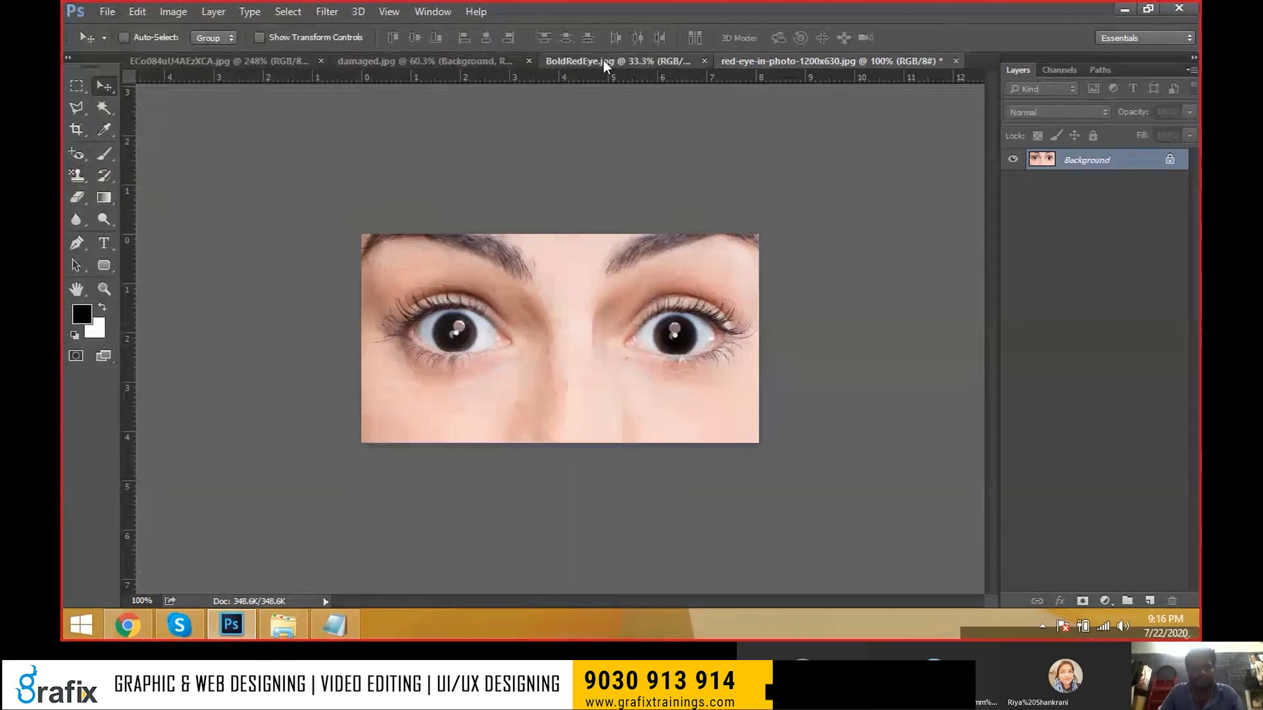
- Switch to the ECo084uU4AEzXCA portrait at 100% magnification and activate the Polygonal Lasso tool
left_click(602, 61)
left_click(389, 59)
left_click(279, 62)
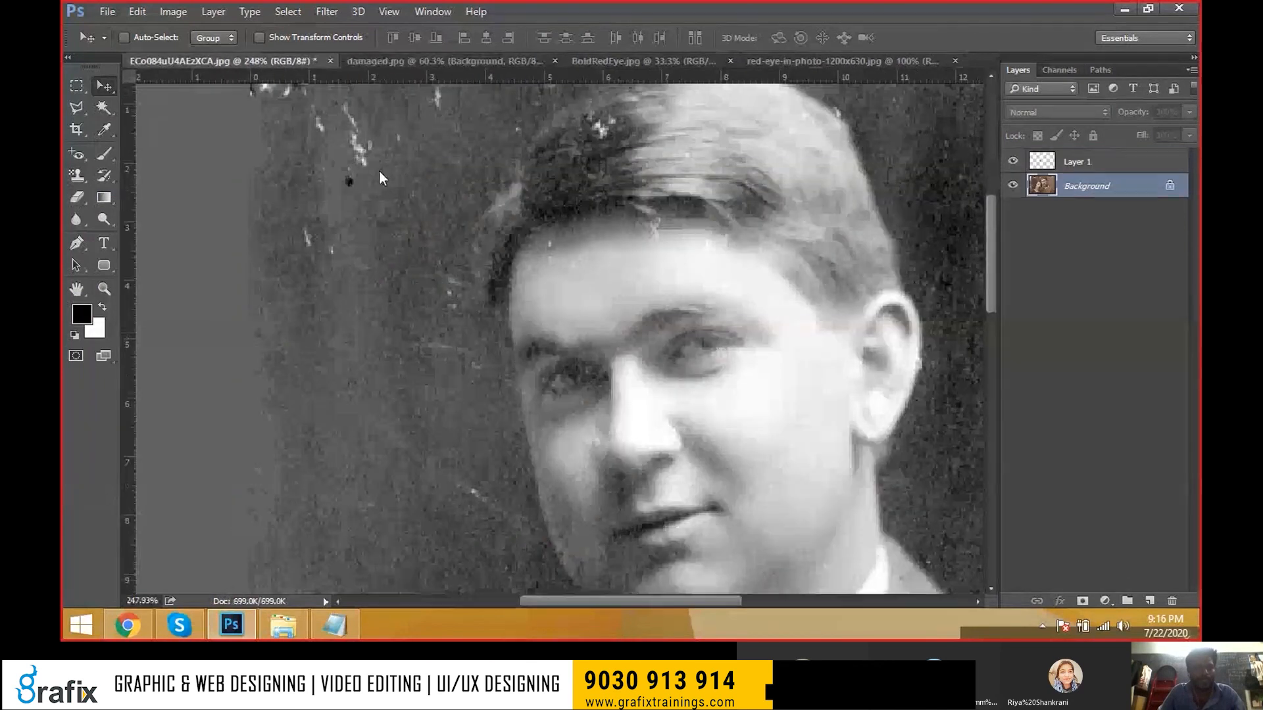
key("ctrl+1")
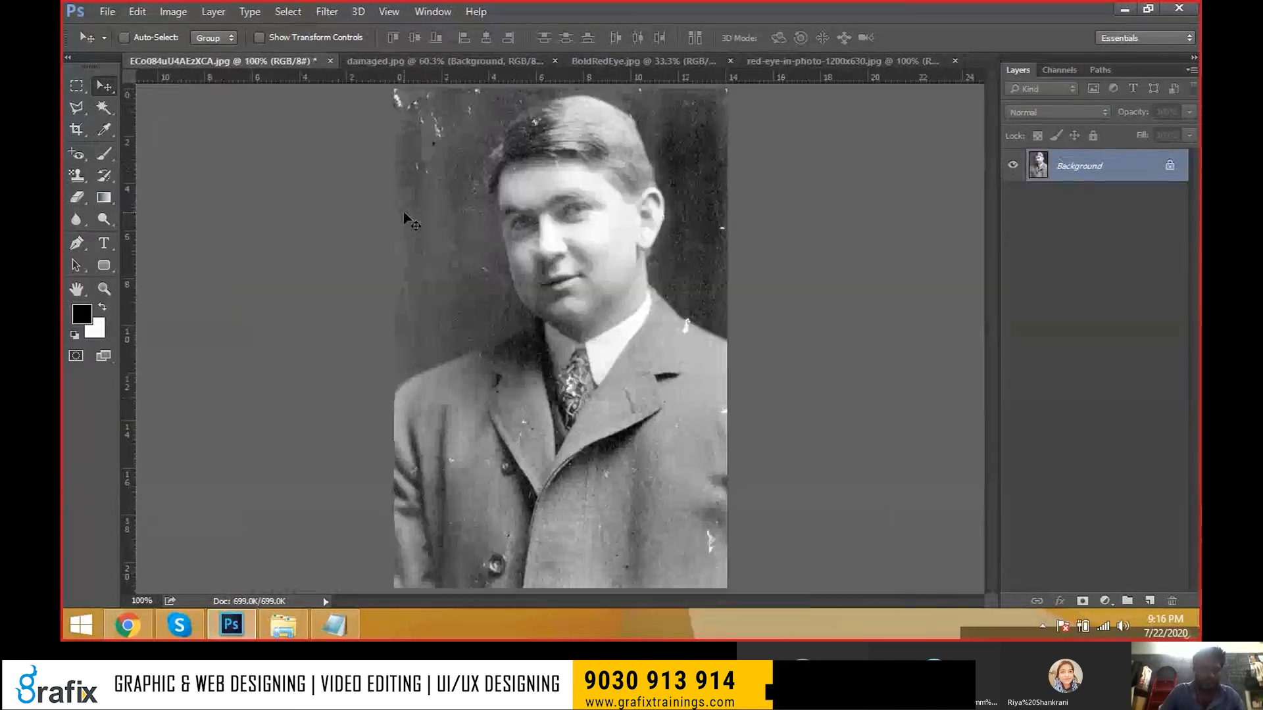
left_click(76, 107)
left_click(148, 122)
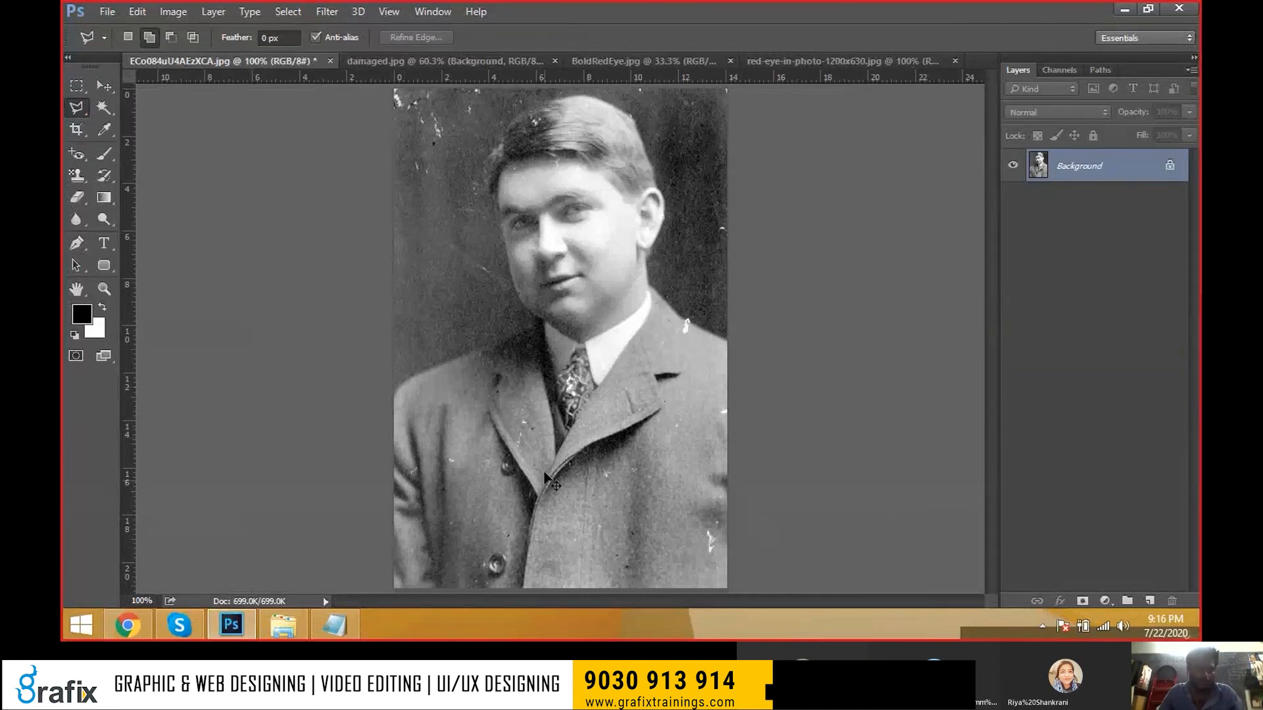
- Open the Samantha-Akkineni-yellow-lehenga-1366x768 image from the WALLPAPERS folder on the Desktop
left_click(448, 63)
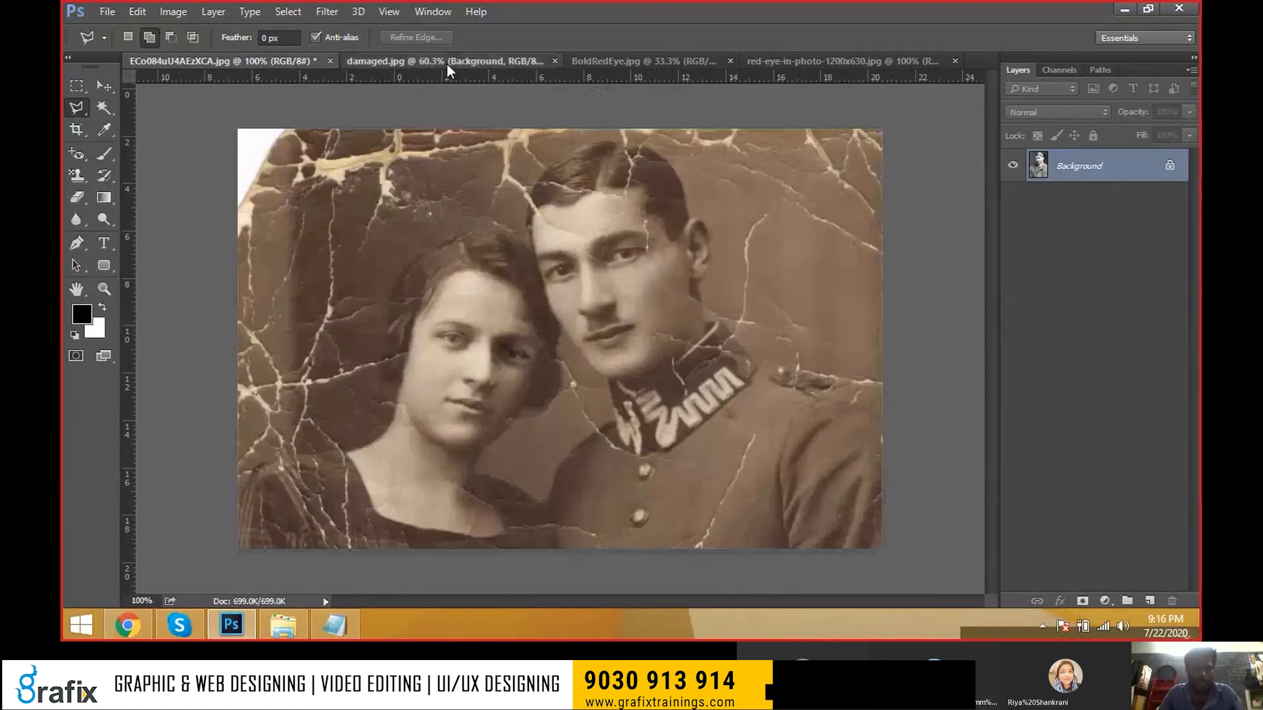
key("ctrl+o")
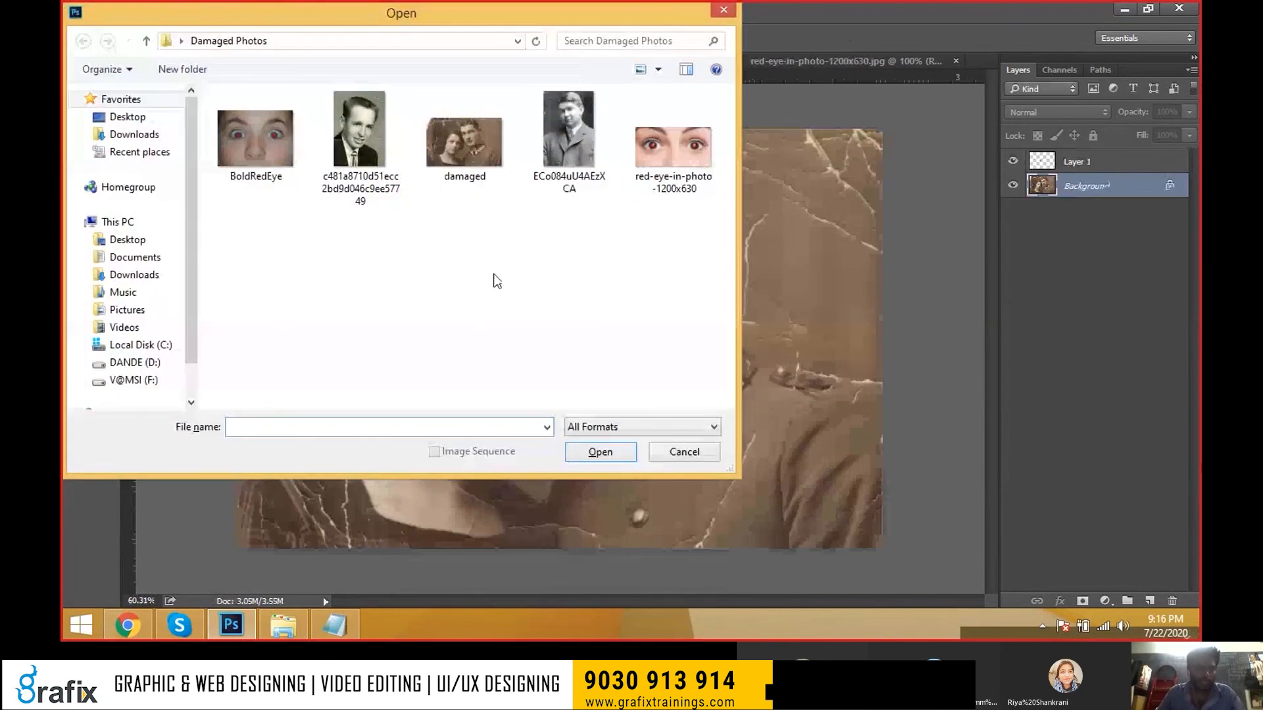
left_click(112, 248)
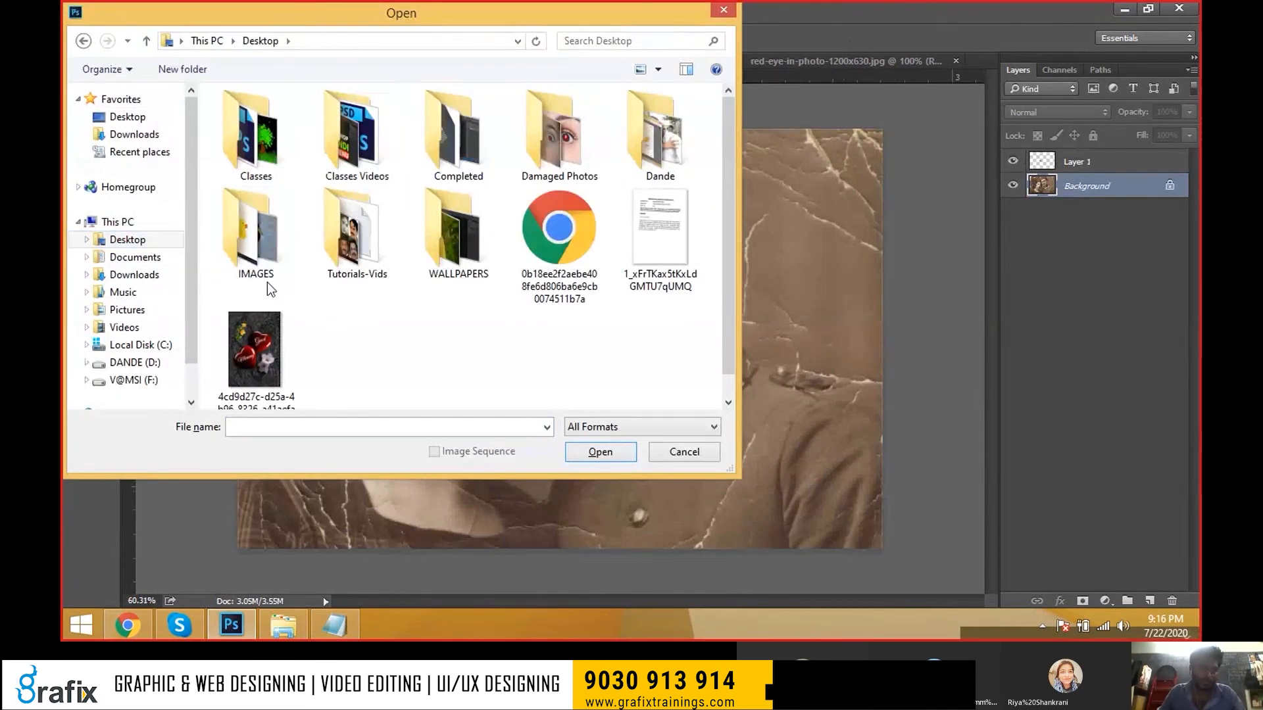
double_click(257, 263)
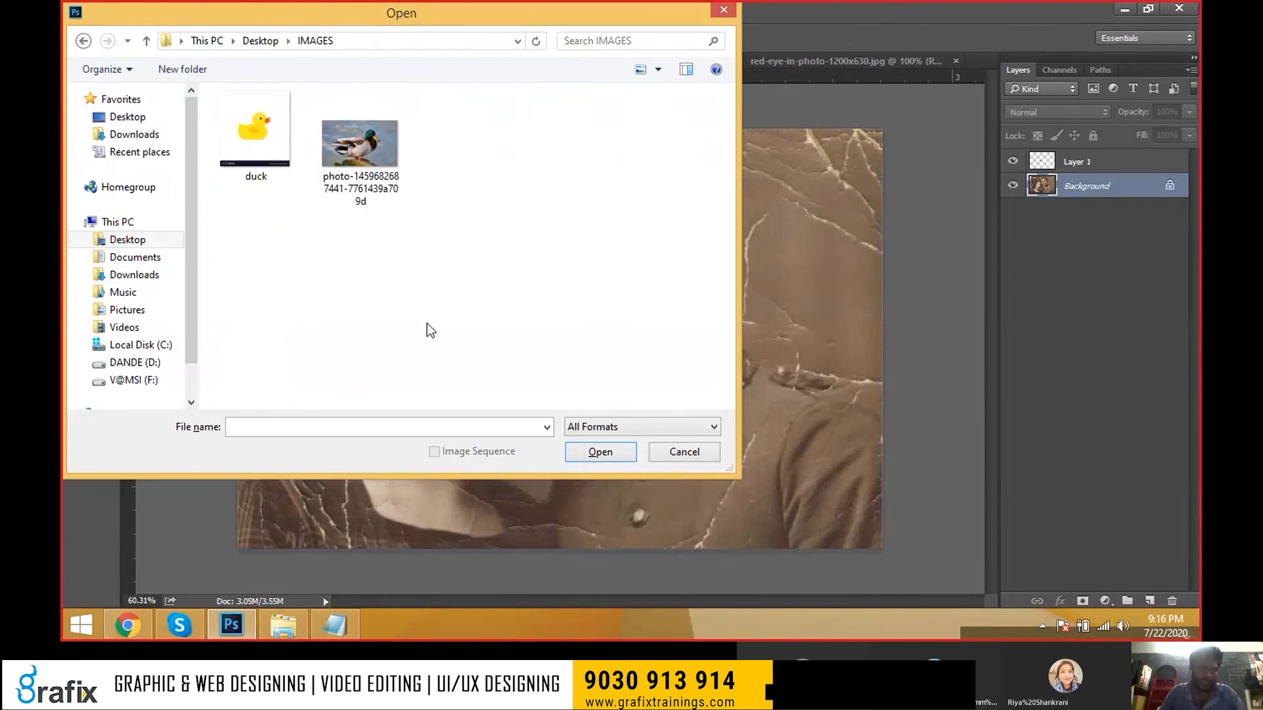
key("BackSpace")
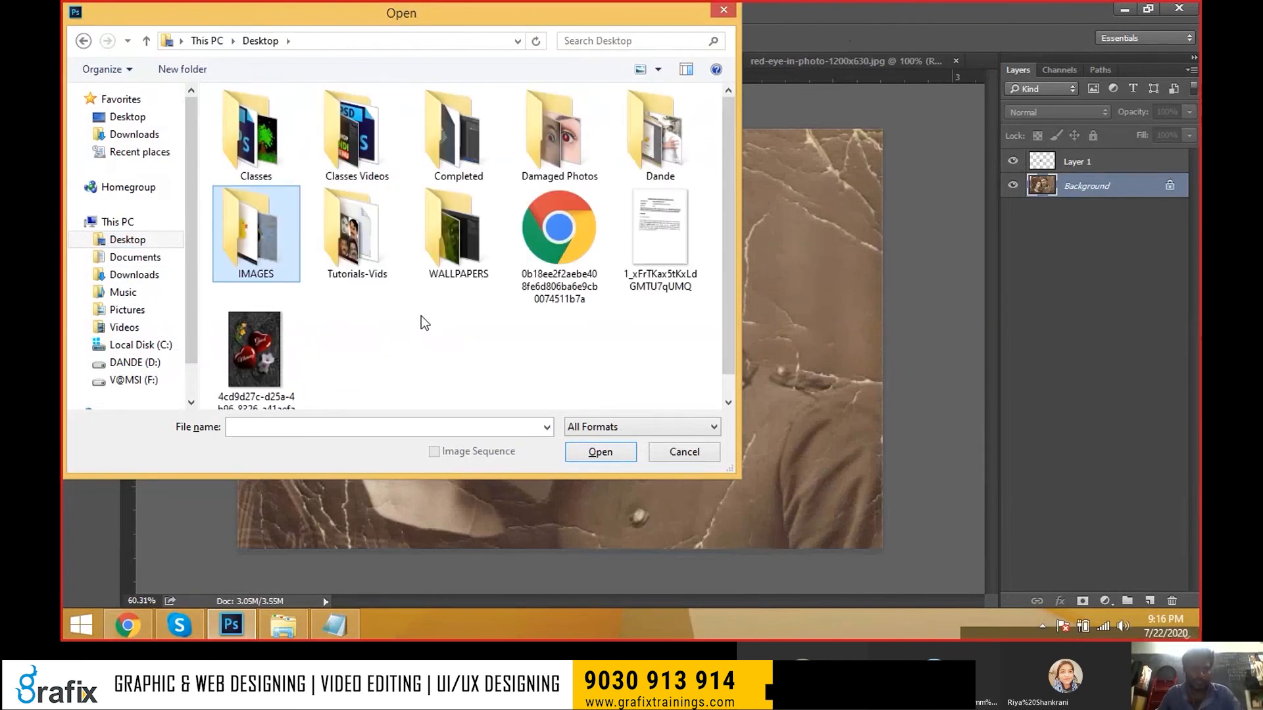
double_click(468, 239)
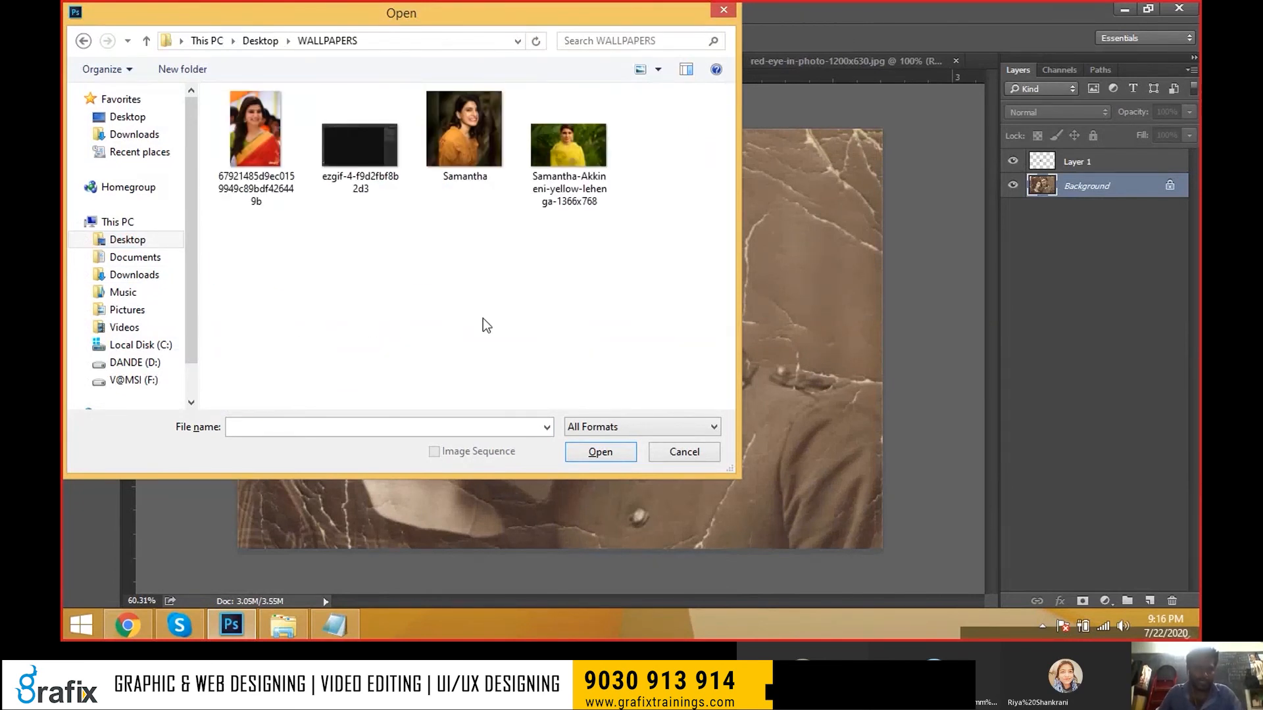
double_click(568, 146)
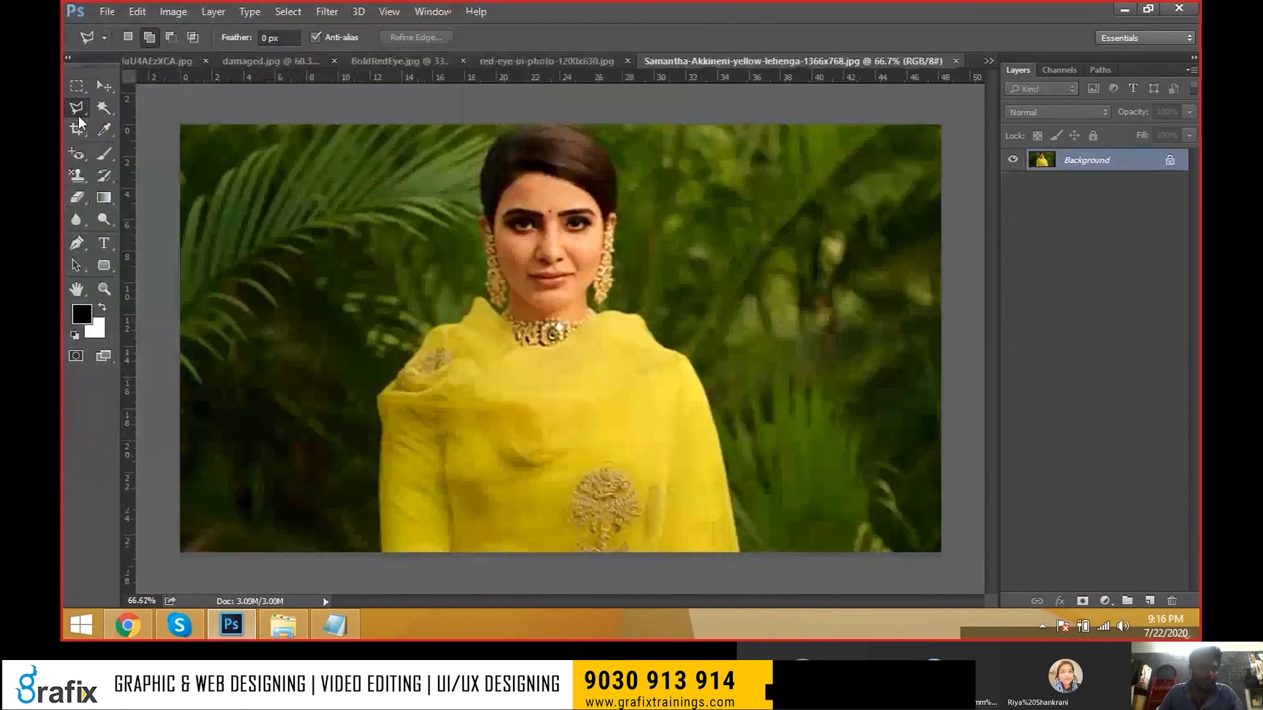
- Begin a Polygonal Lasso outline of the woman at the image's lower edge, following the left-hand yellow sleeve up over the shoulder
right_click(77, 109)
left_click(116, 124)
left_click_drag(378, 580, 386, 491)
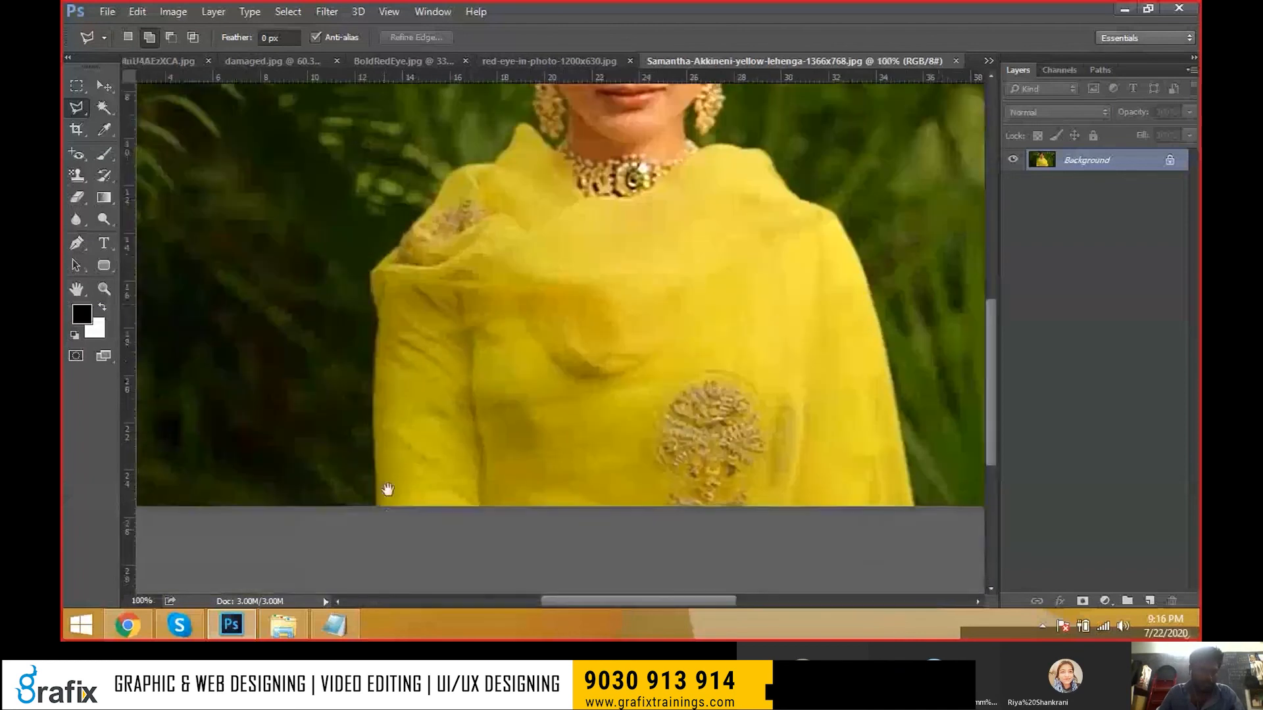
left_click(378, 504)
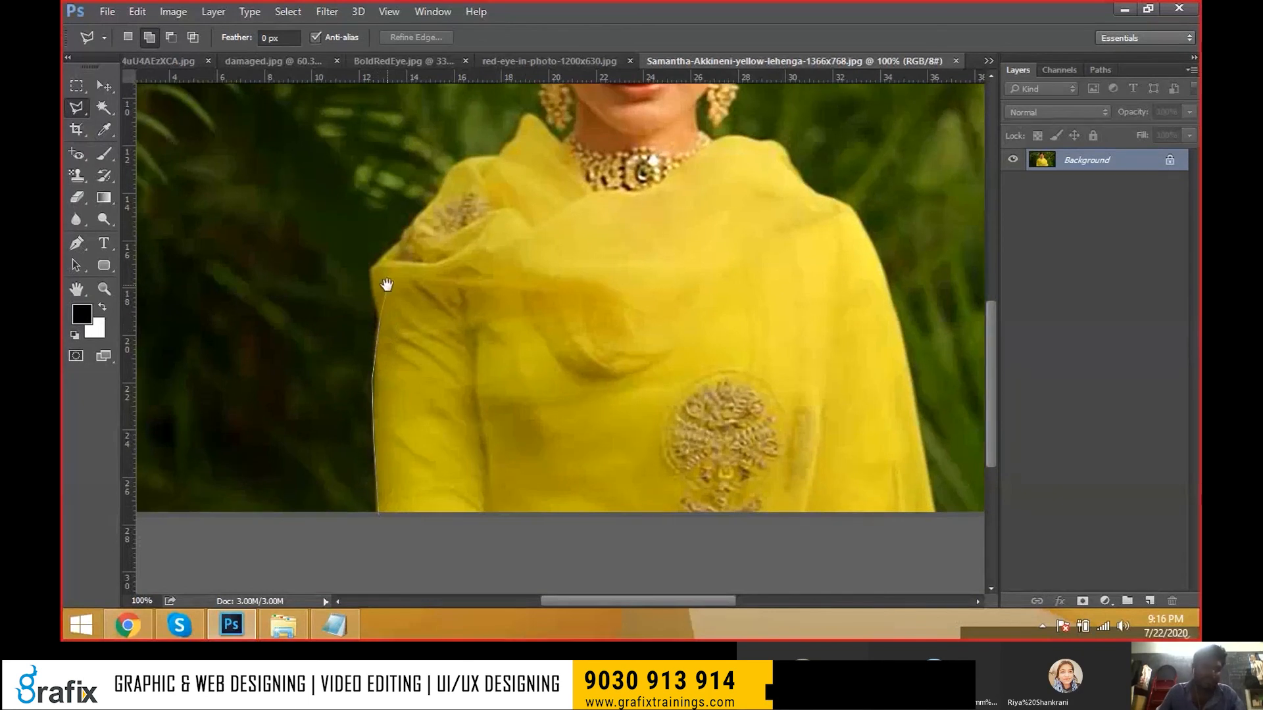
scroll(380, 320, "up", 1)
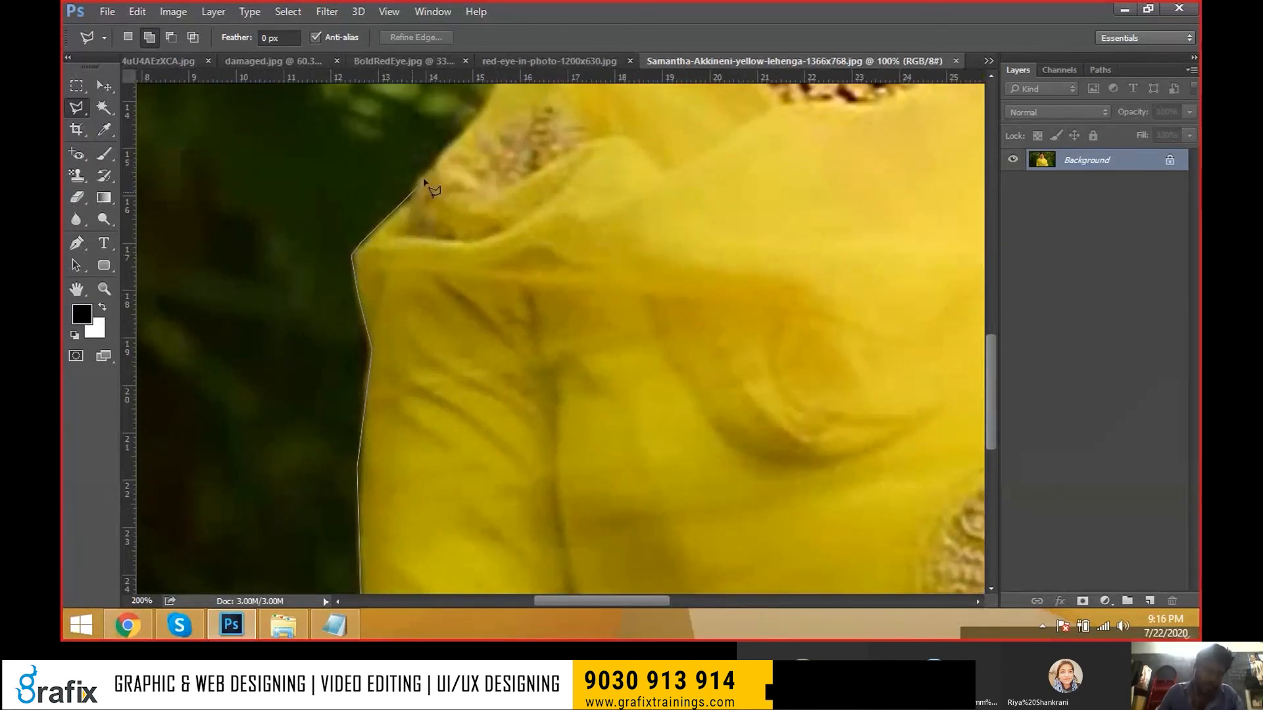
scroll(424, 181, "up", 5)
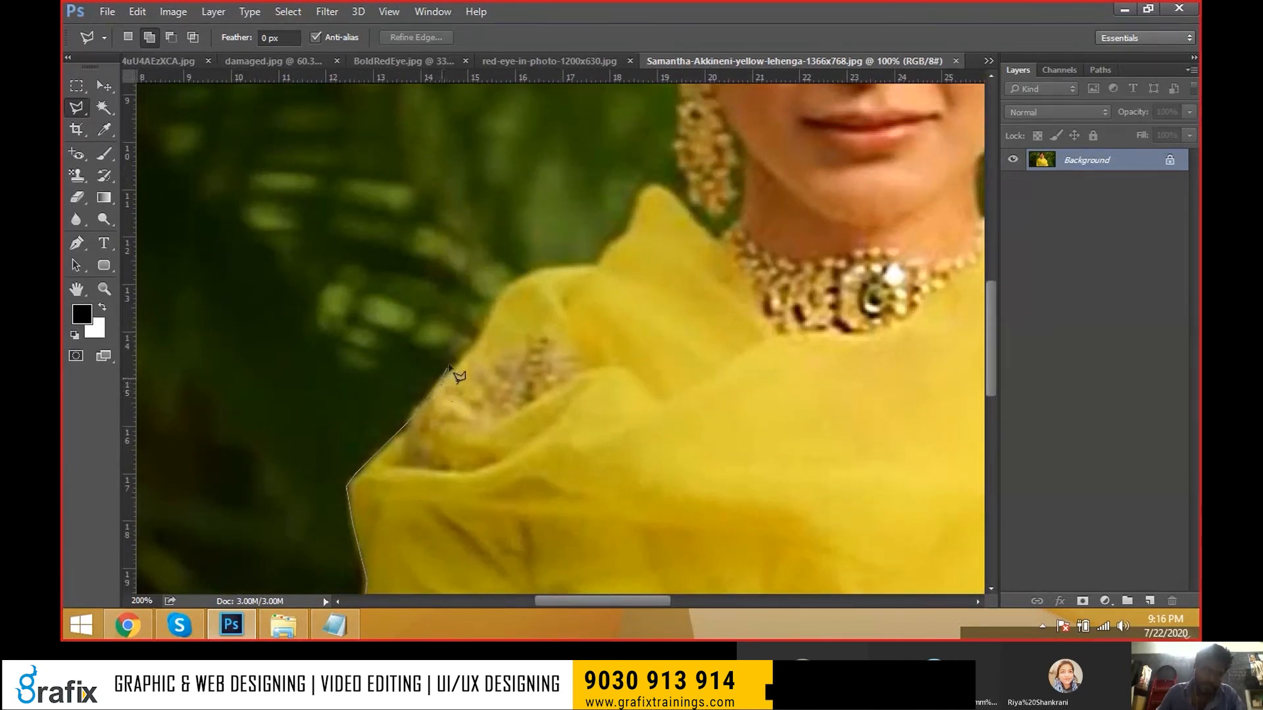
left_click(517, 279)
left_click(553, 268)
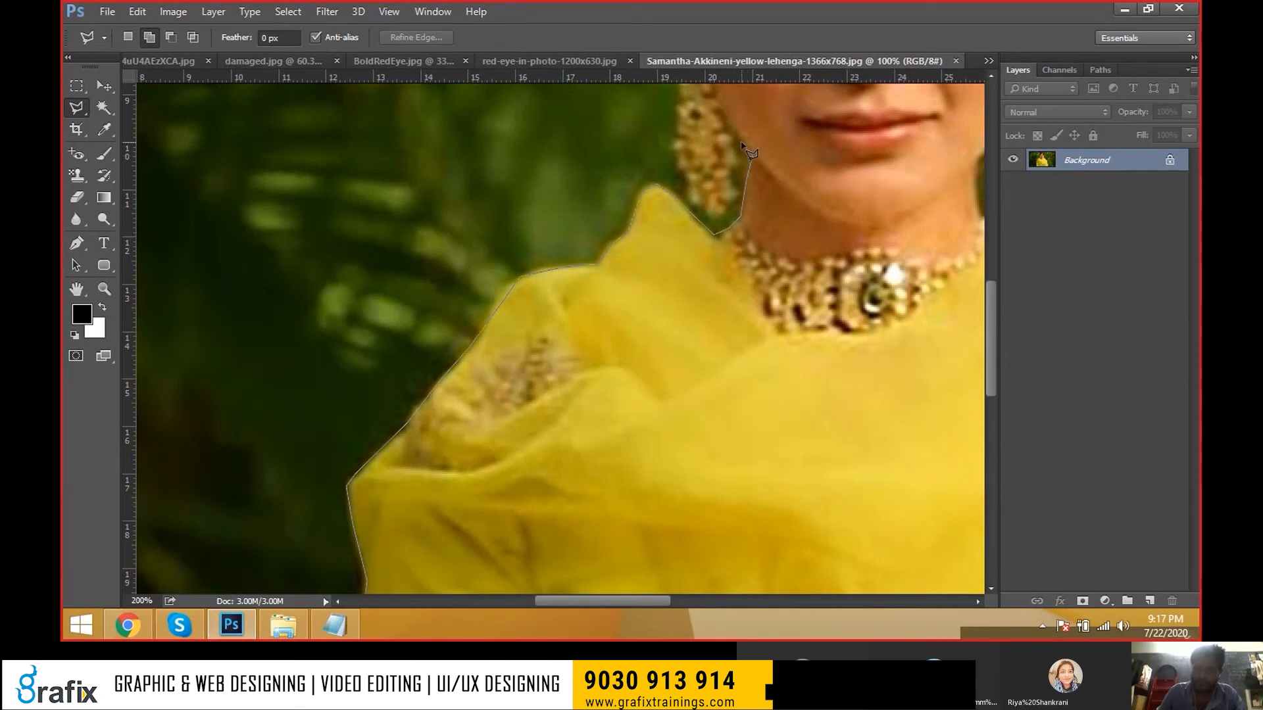
- Continue the lasso outline around the hanging earring on the left-hand side and up to the ear
left_click(737, 200)
left_click(727, 211)
left_click(708, 215)
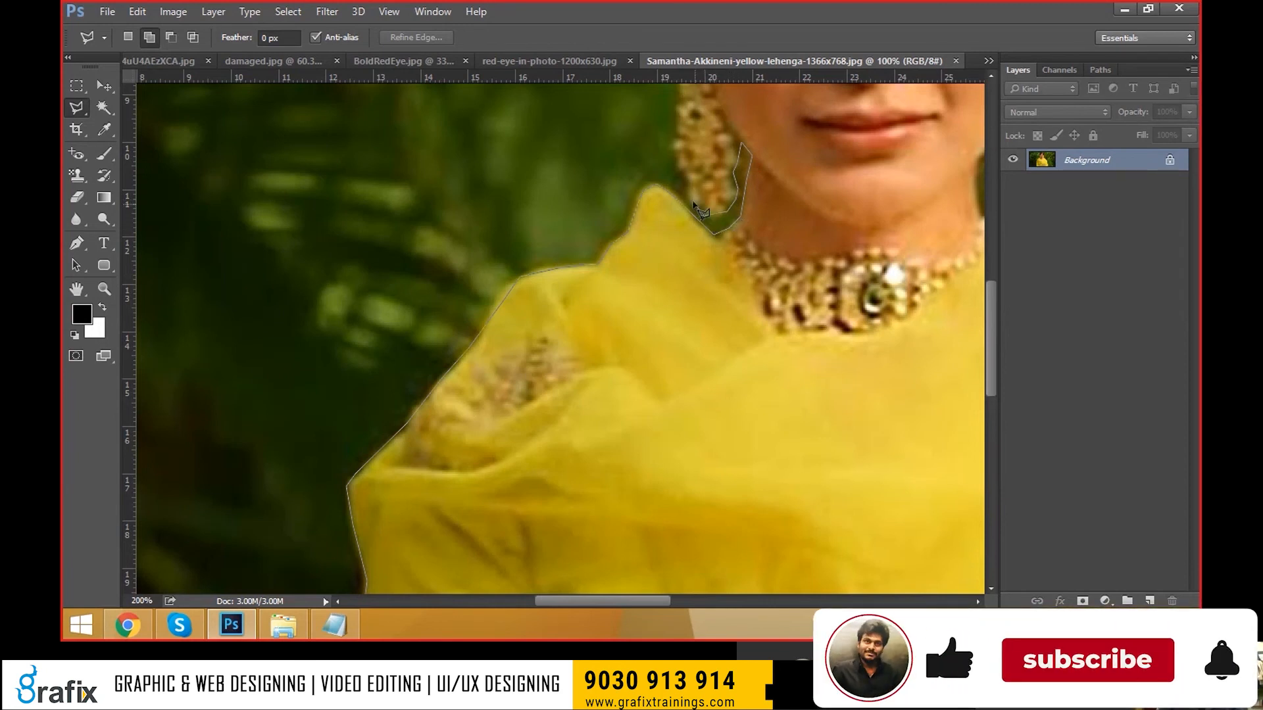
left_click_drag(681, 265, 681, 559)
left_click(678, 345)
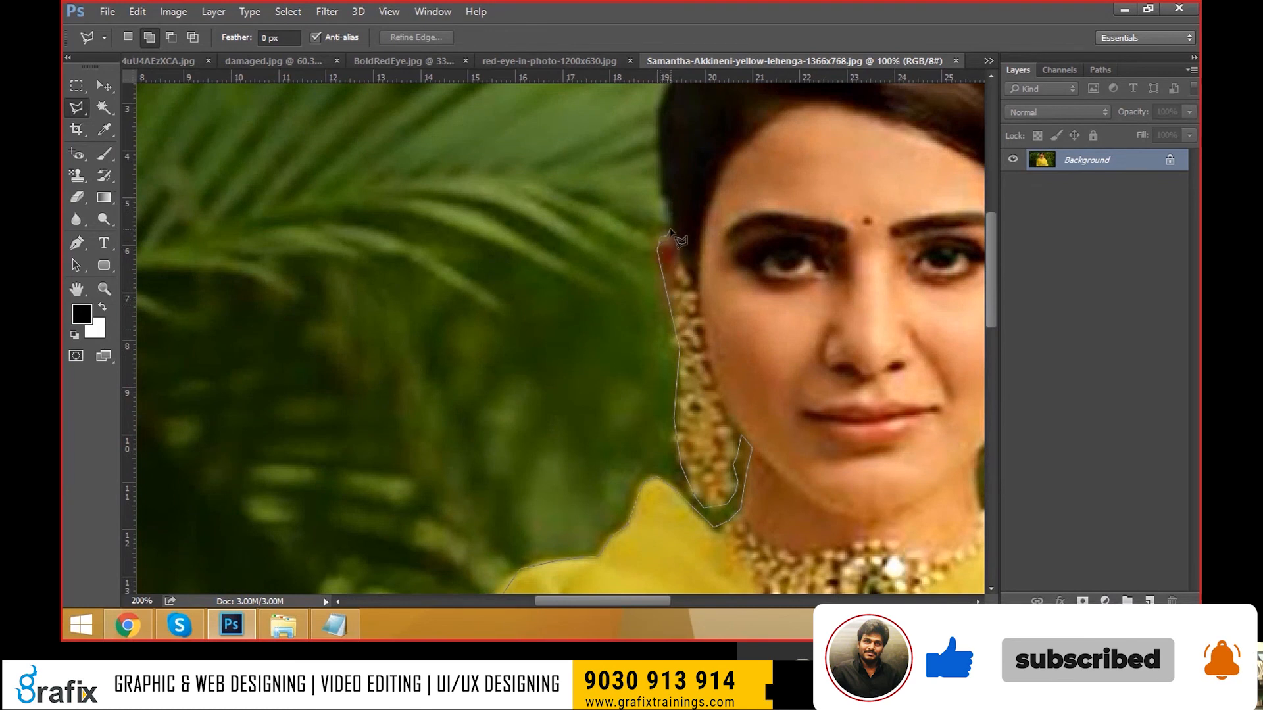
- Continue the lasso outline from the left-hand ear up the side of the hair and over the top of the head
left_click_drag(680, 191, 685, 431)
left_click(678, 364)
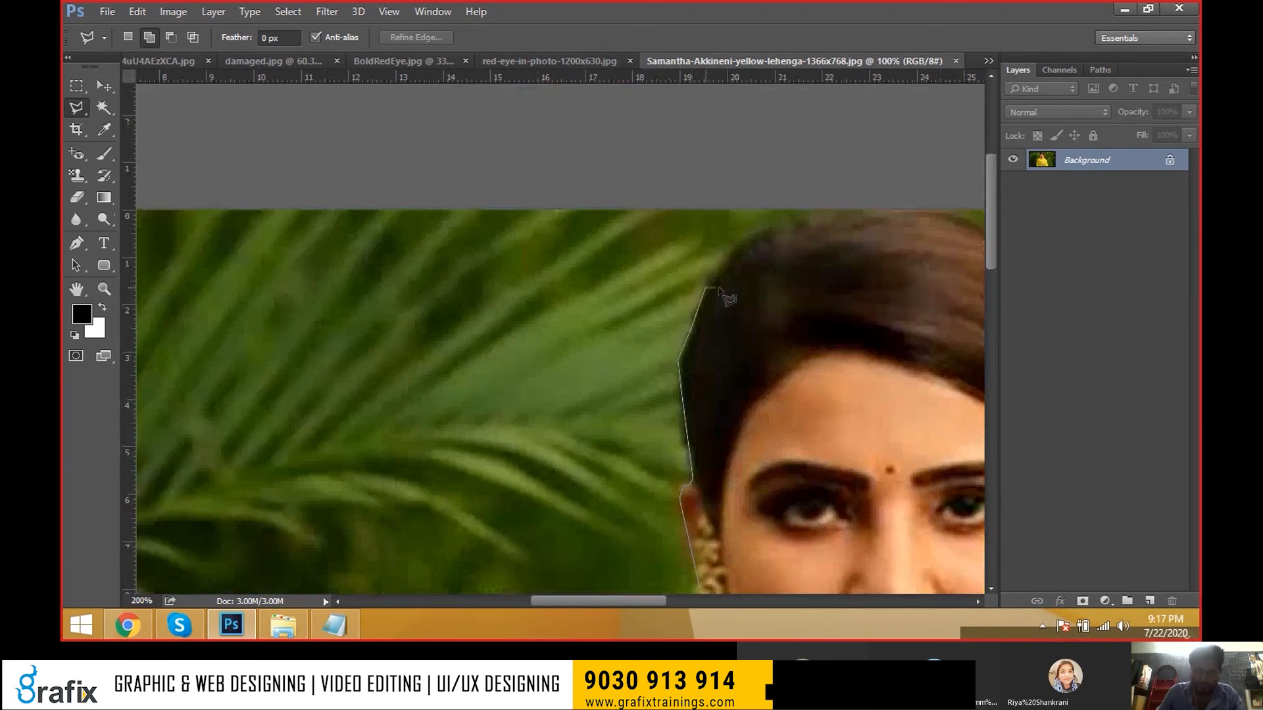
left_click(727, 251)
left_click(759, 228)
left_click(825, 211)
left_click_drag(771, 247, 444, 261)
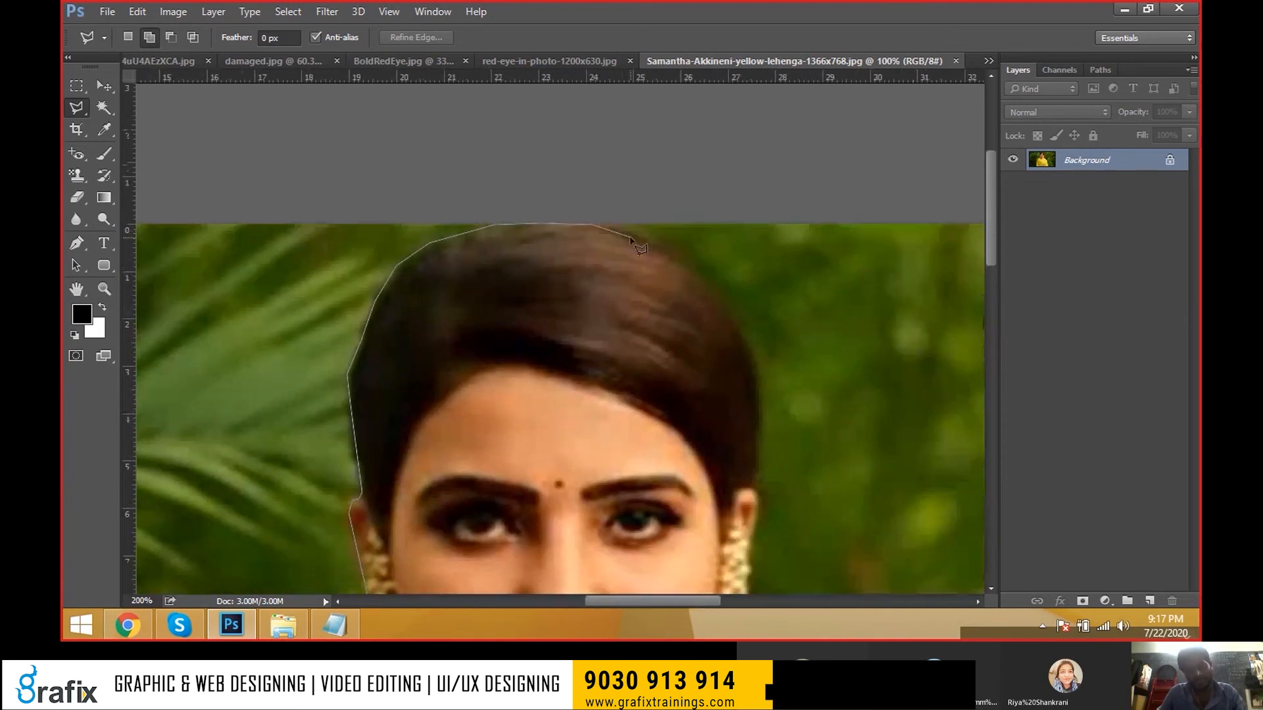
left_click(639, 238)
- Outline the right-hand side of the hair and ear down to the upper part of the earring, closing the selection there
mouse_move(763, 372)
left_mouse_down()
mouse_move(707, 310)
mouse_move(685, 245)
left_mouse_up()
scroll(702, 295, "up", 1)
left_click(713, 318)
left_click(704, 371)
left_click_drag(699, 437, 664, 198)
double_click(674, 271)
left_click(672, 306)
scroll(681, 368, "down", 4)
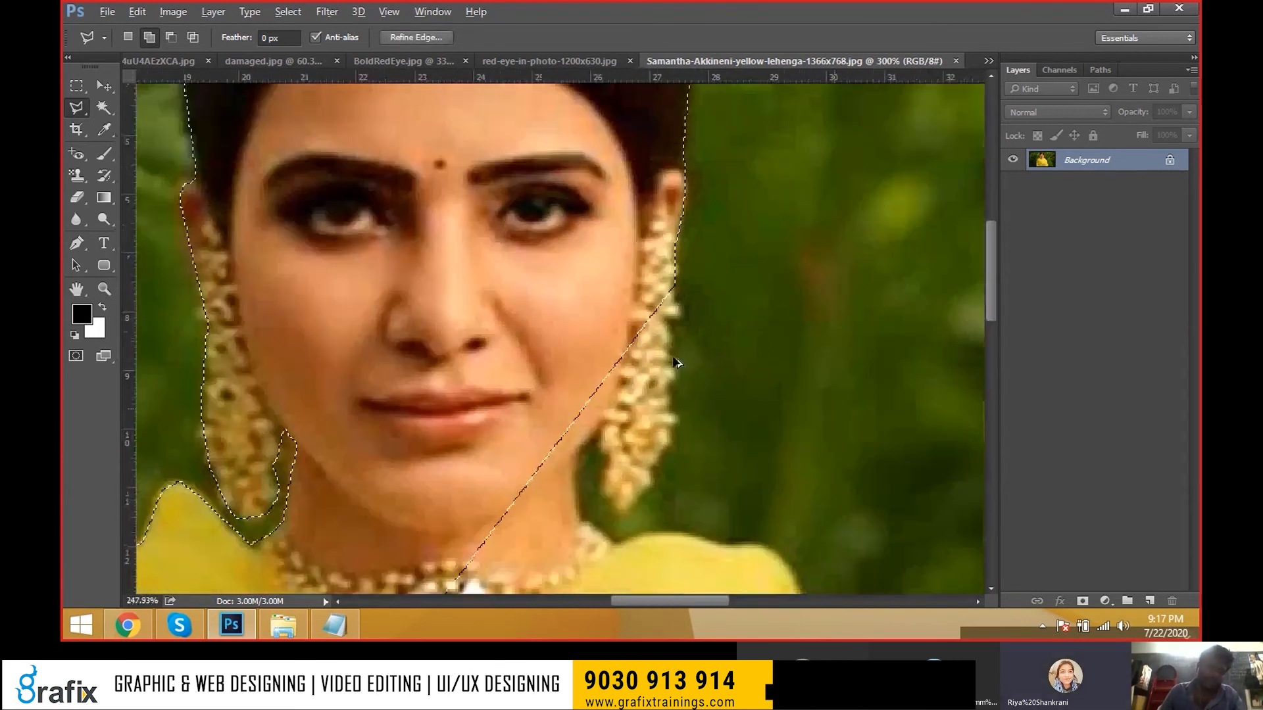
- Start an added lasso outline at the right-hand earring, following its outer edge, tip and inner edge up to the jaw
scroll(684, 348, "up", 3)
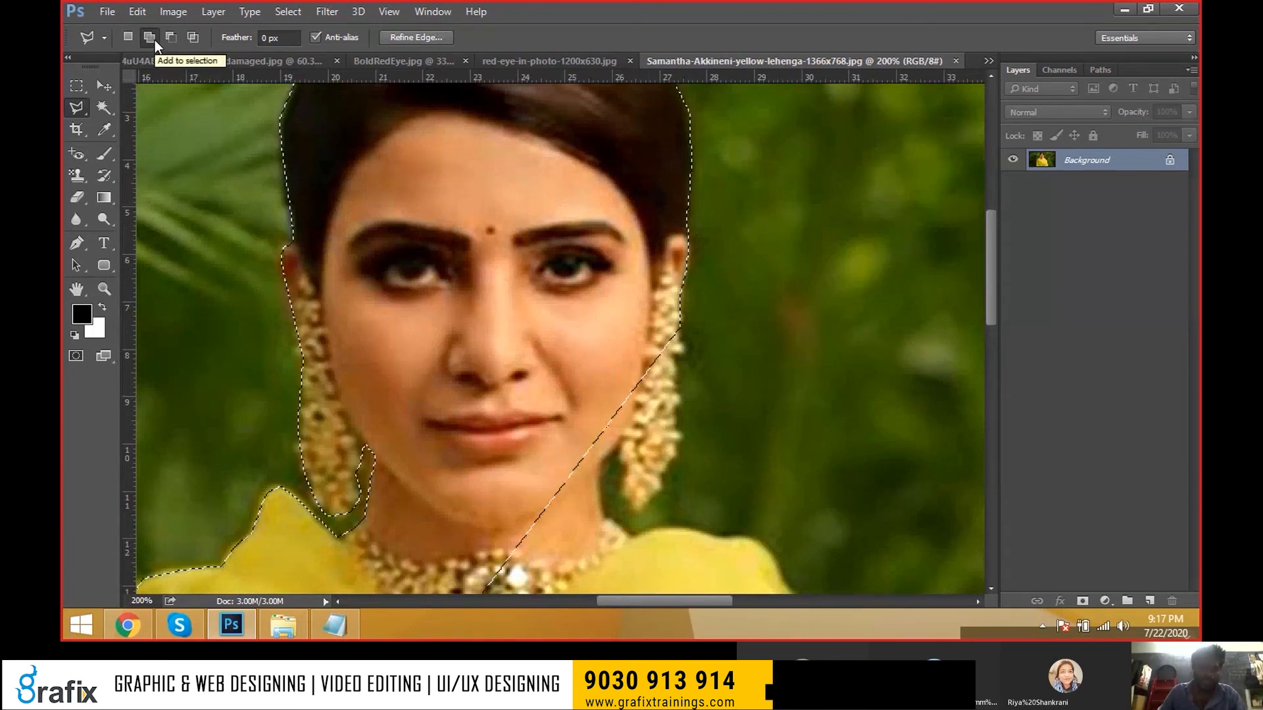
left_click(681, 329, "ctrl")
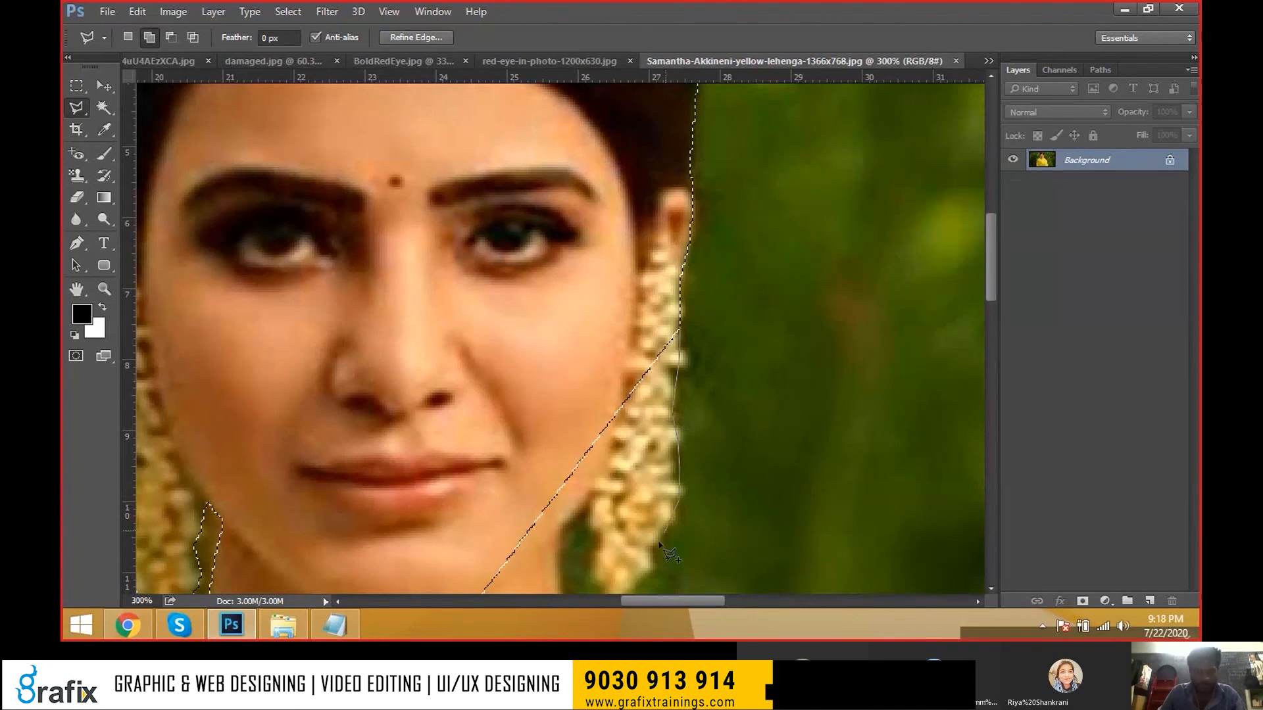
left_click_drag(652, 524, 681, 303)
left_click(678, 346)
left_click(665, 364)
left_click(642, 380)
left_click(617, 342)
left_click(620, 316)
left_click(612, 294)
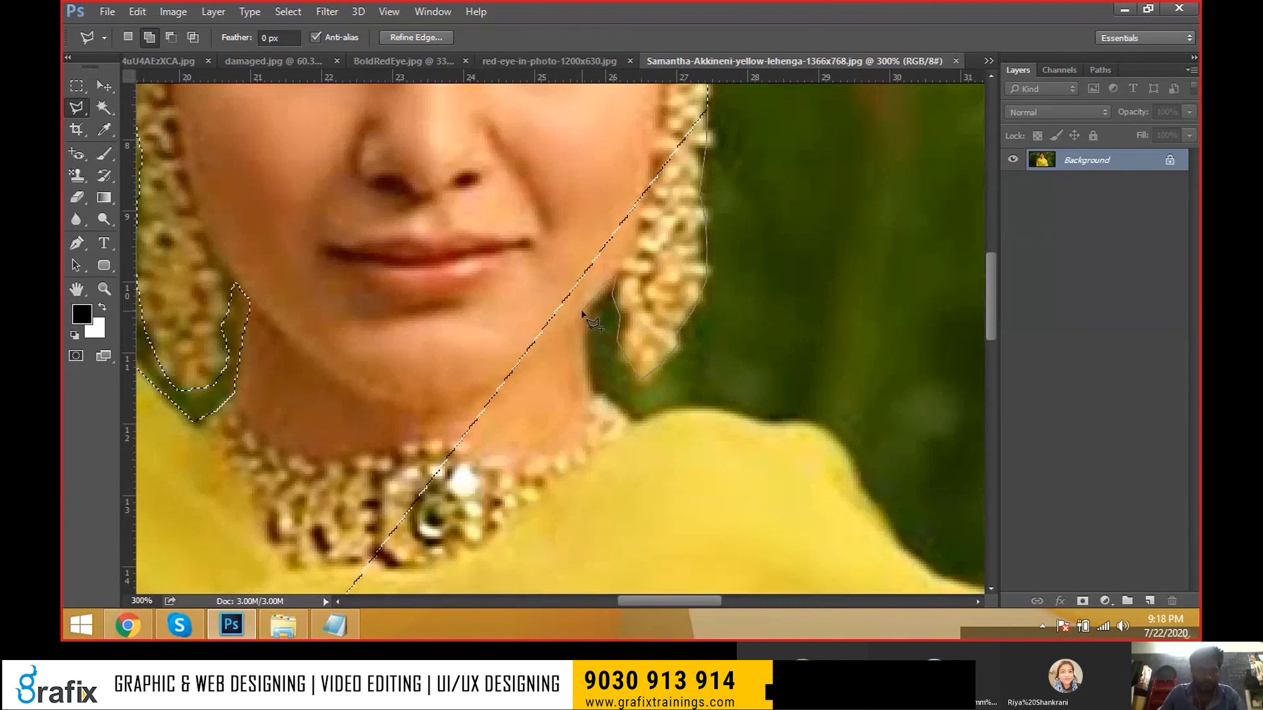
- Continue the added outline down the neck, past the necklace edge and along the top of the right-hand yellow shoulder
left_click(590, 389)
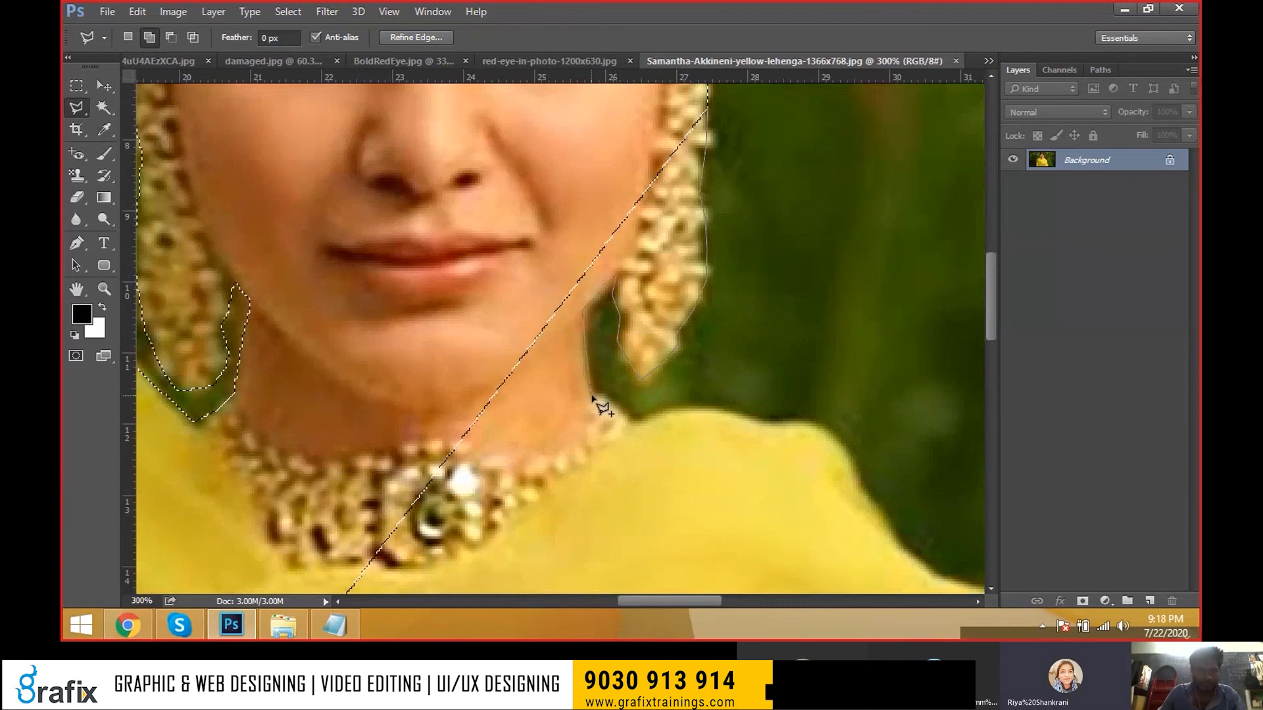
left_click(631, 424)
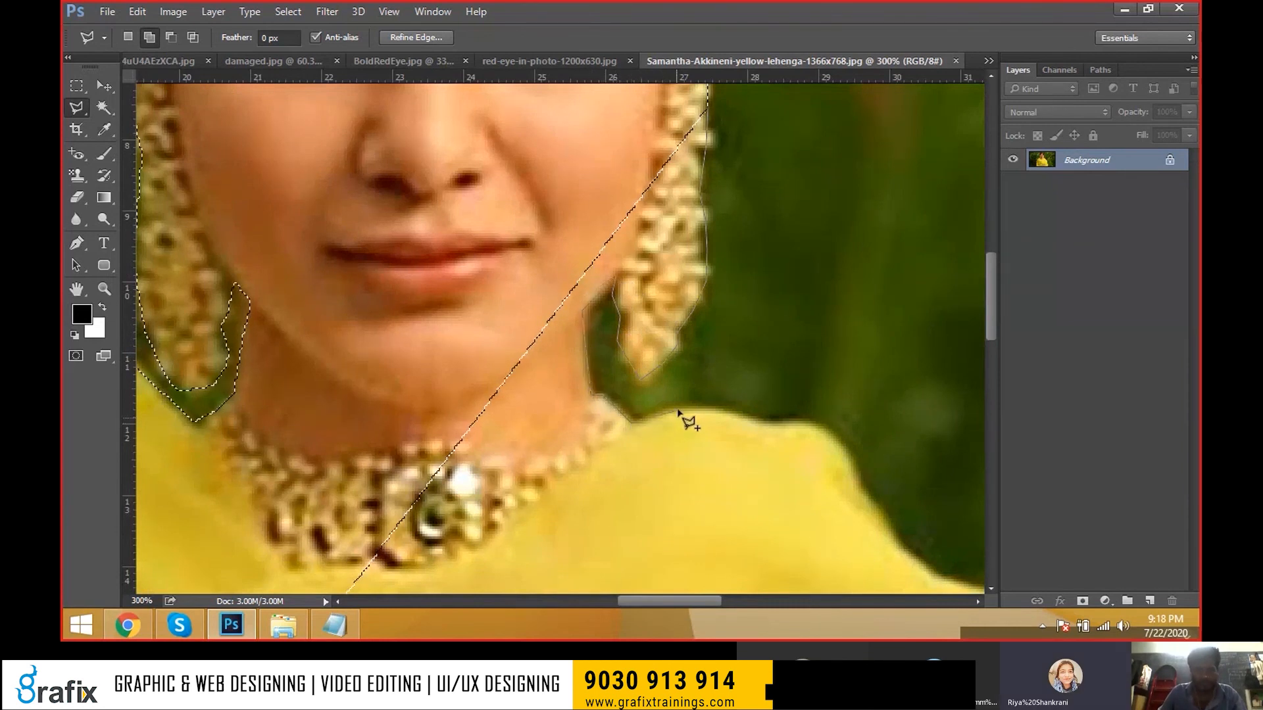
left_click(768, 422)
left_click(815, 427)
left_click(837, 444)
left_click(853, 472)
- Follow the right-hand shoulder and sleeve edge with the lasso down to the lower edge of the image
key("space")
left_click_drag(872, 504, 594, 353)
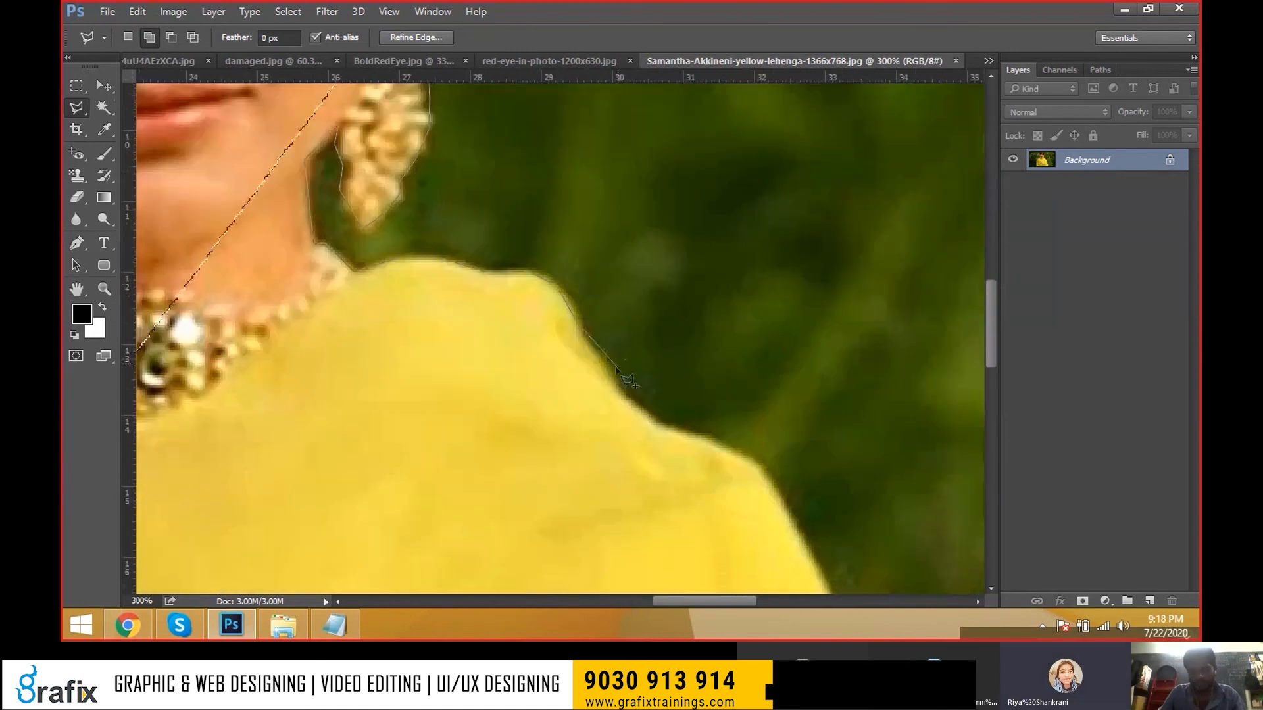
left_click(646, 423)
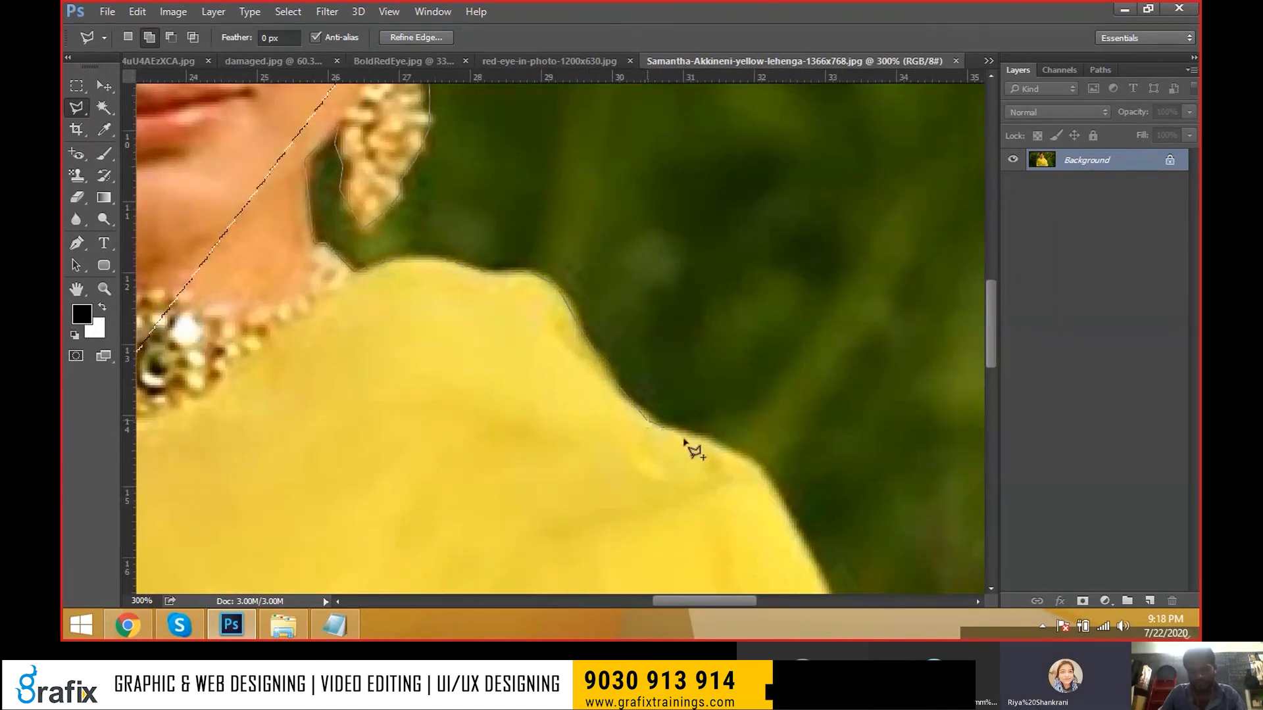
left_click(751, 462)
left_click(795, 532)
key("space")
left_click_drag(814, 546, 546, 273)
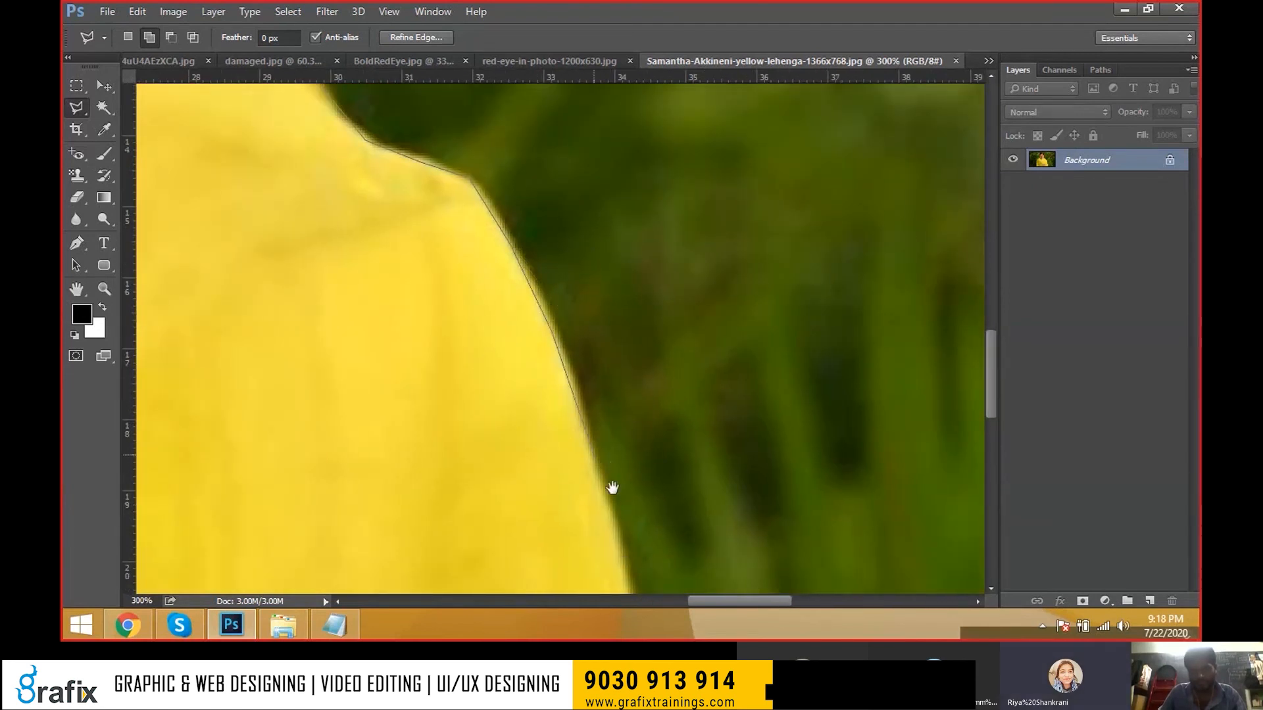
key("space")
left_click_drag(581, 351, 547, 258)
left_click(556, 273)
left_click(596, 446)
key("space")
left_click_drag(602, 526, 563, 192)
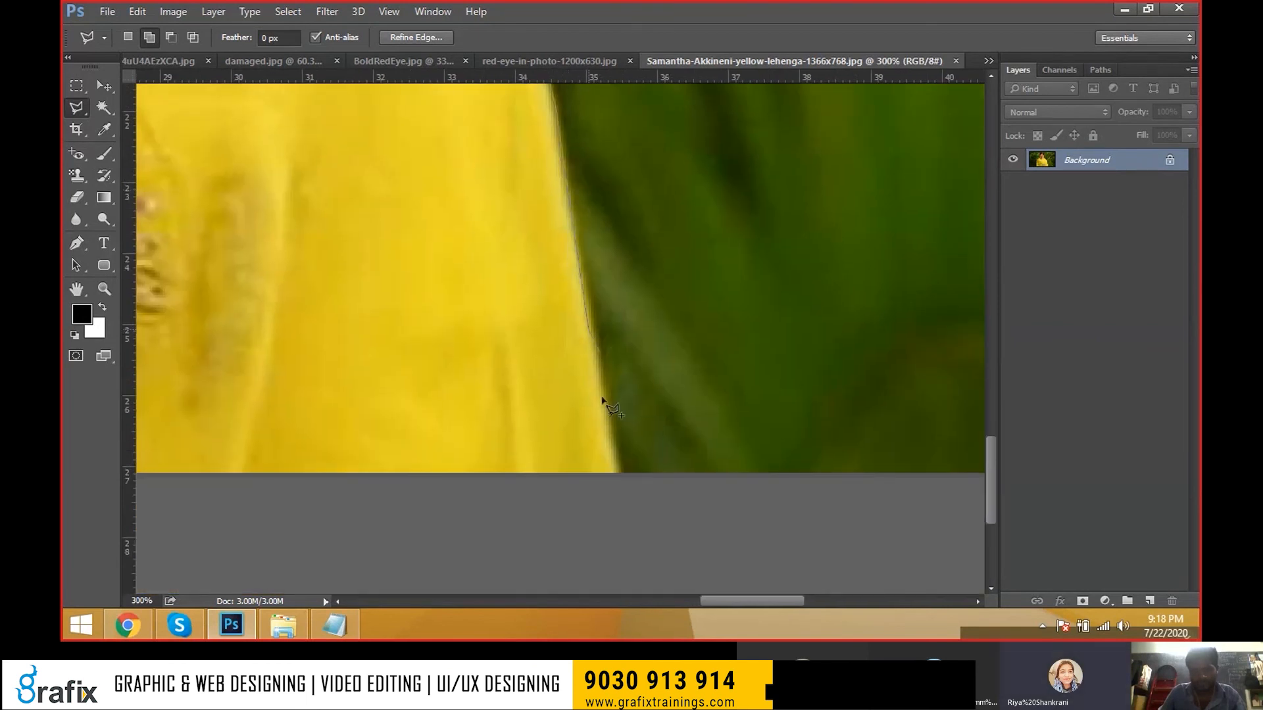
- Close the added outline just below the image's lower edge back to the left-hand sleeve, and activate the Move tool
key("alt+space")
left_click(624, 478, "alt")
left_click(624, 477, "alt")
left_click(624, 477, "alt")
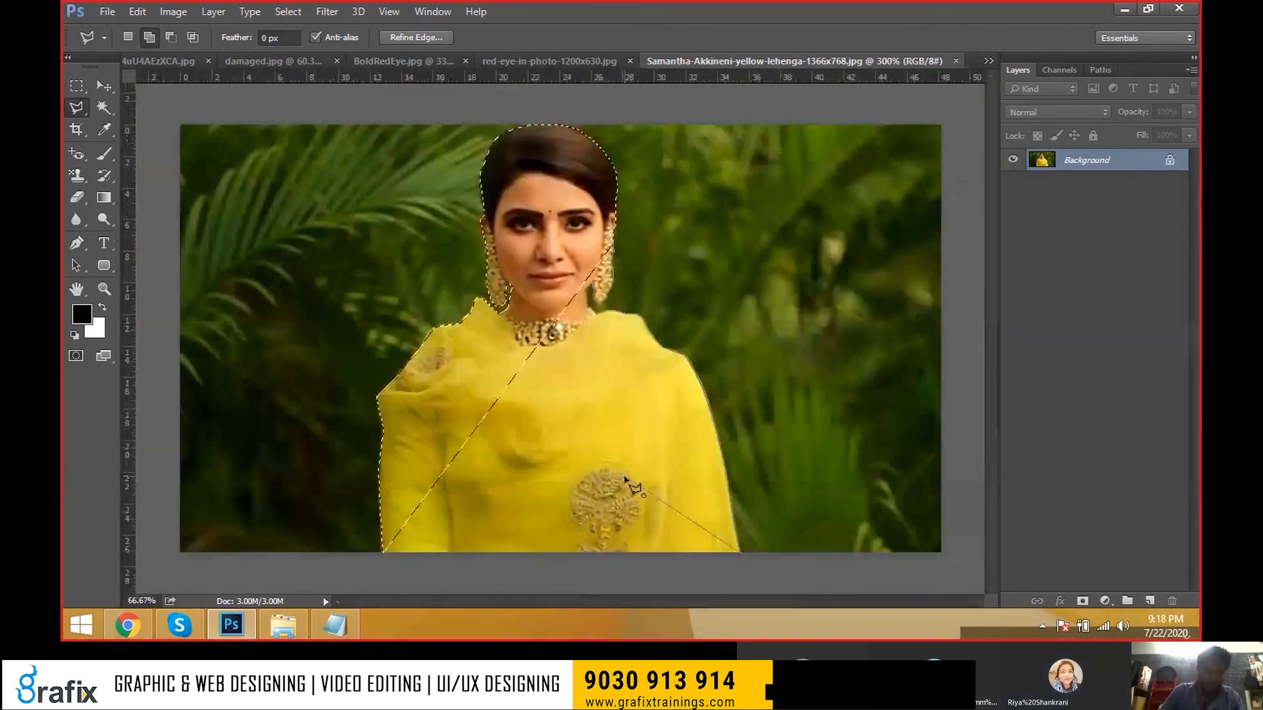
left_click(624, 477, "ctrl")
left_click_drag(592, 437, 641, 189)
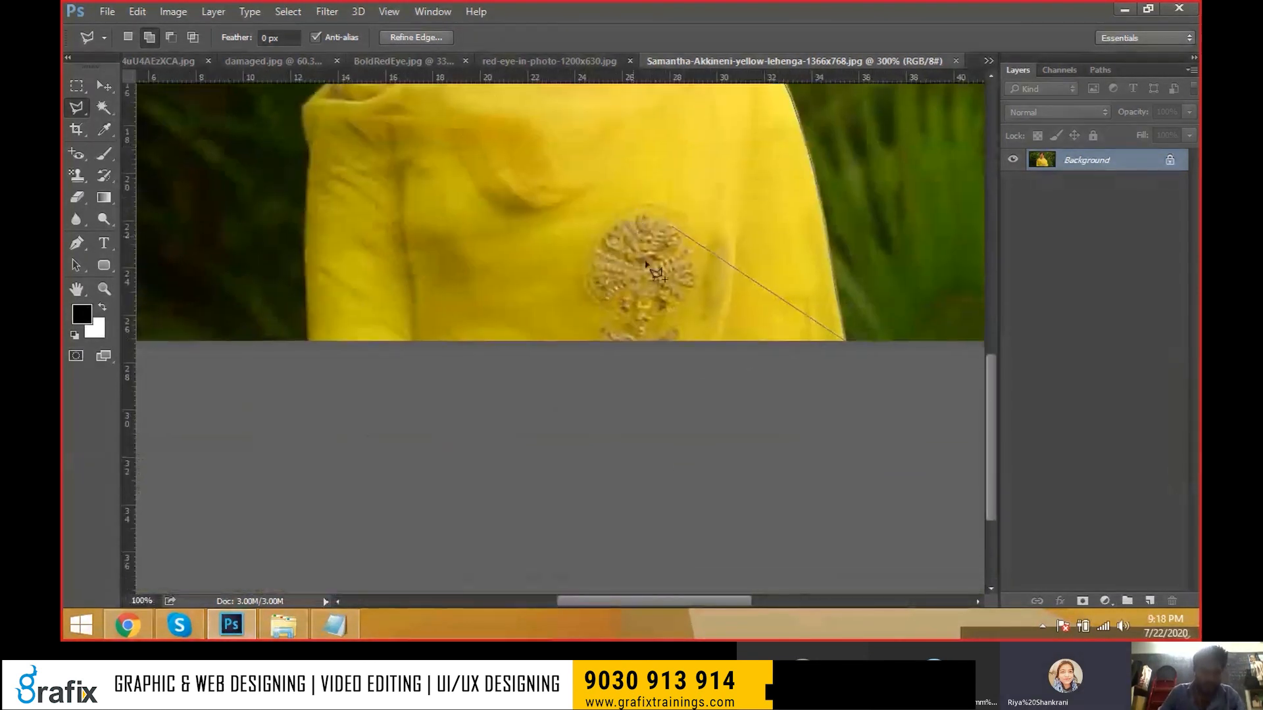
left_click(315, 362)
key("ctrl+0")
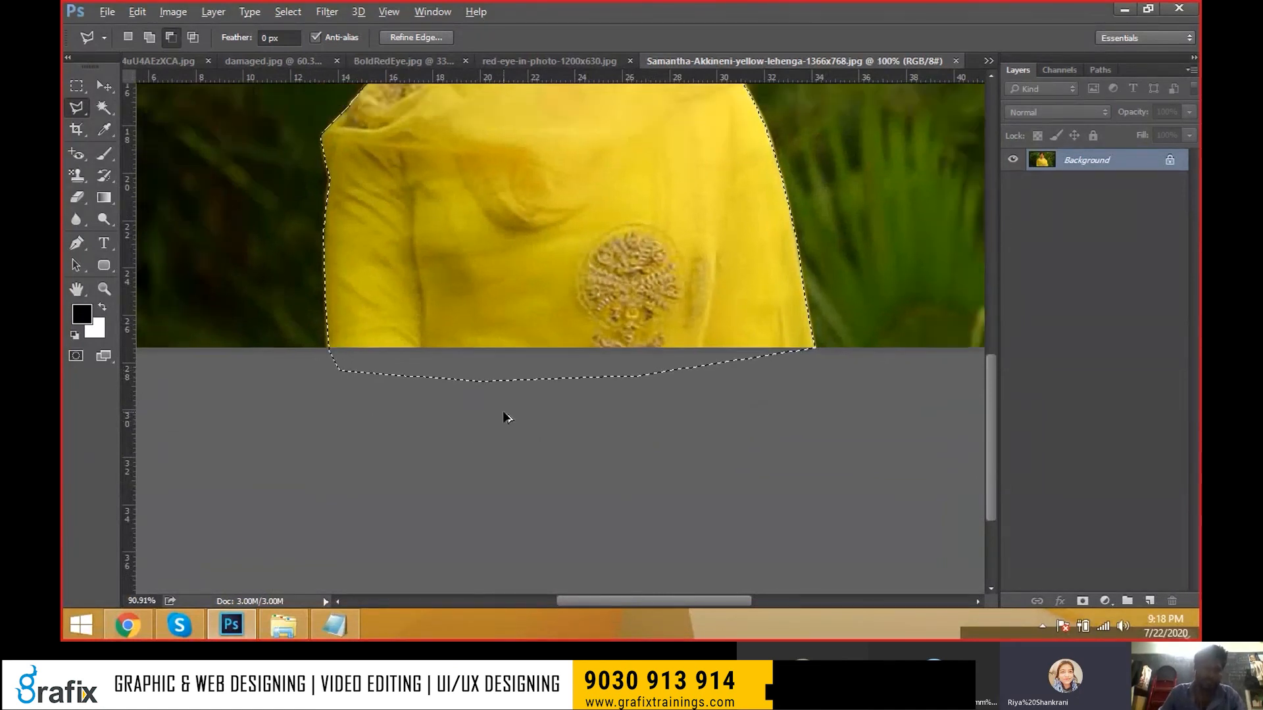
key("v")
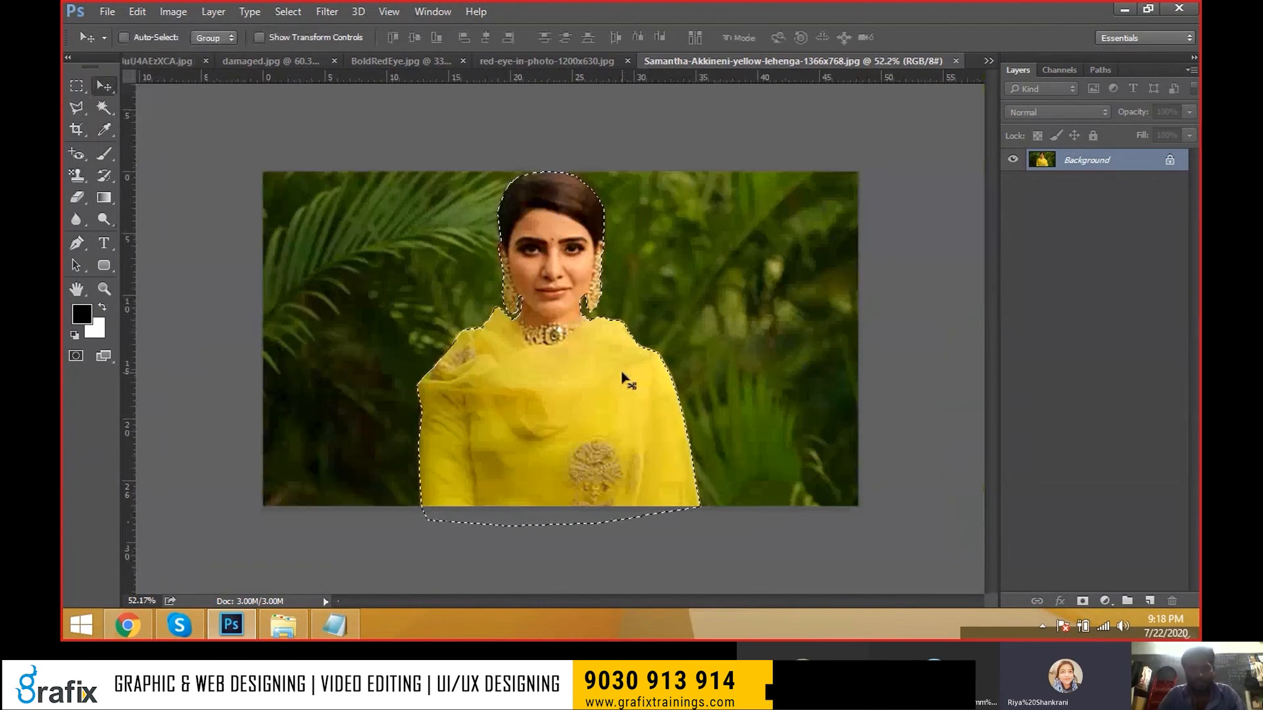
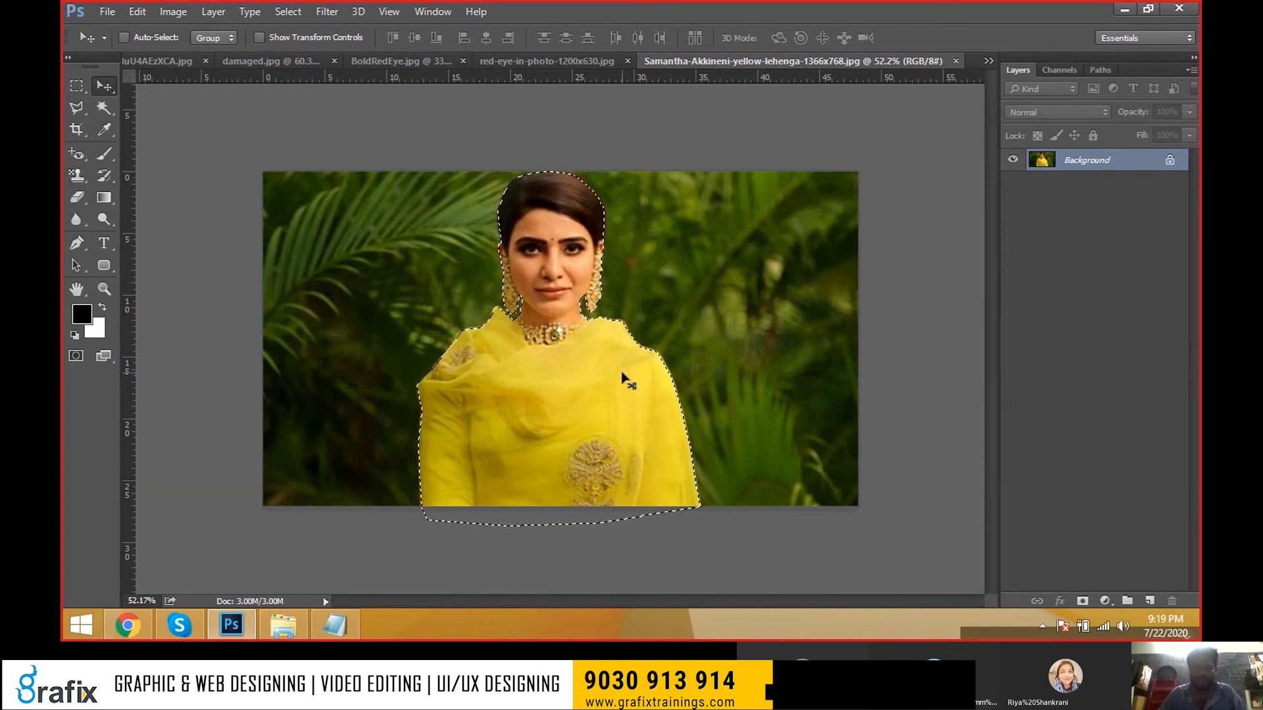
- Create a new 8 x 6 inch document at 72 pixels/inch in RGB Color with a white background
key("ctrl+n")
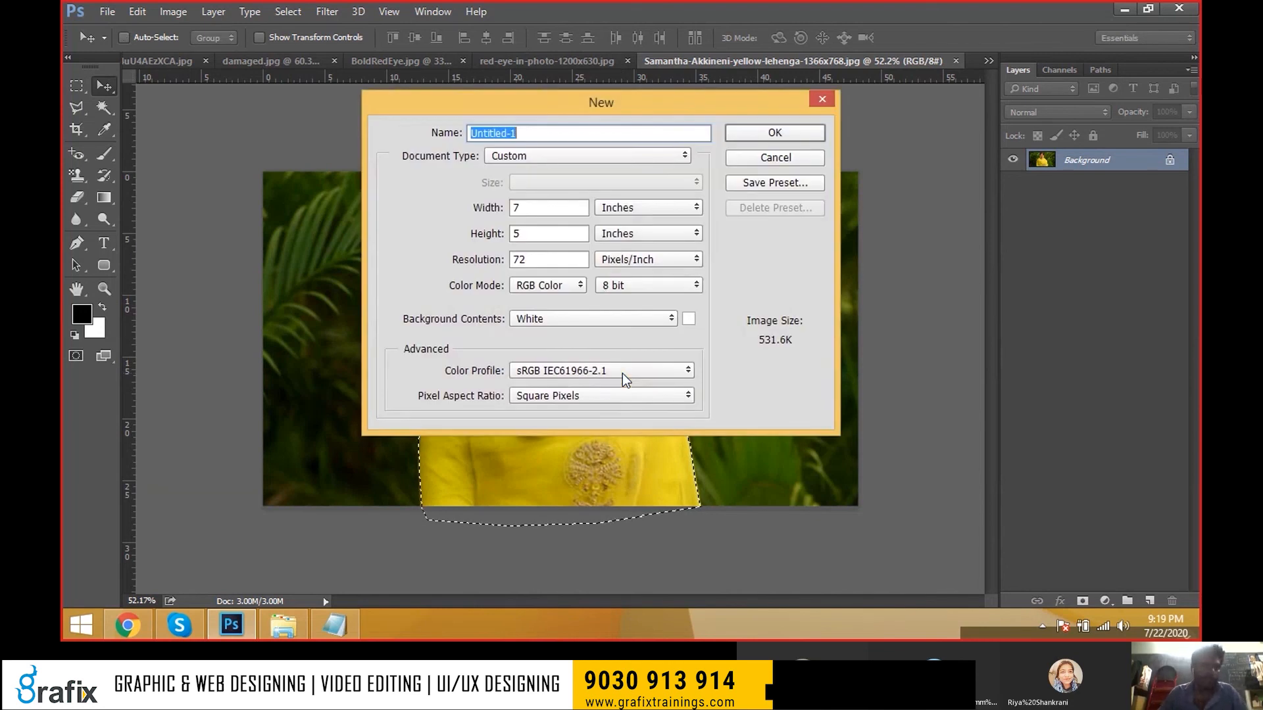
double_click(516, 208)
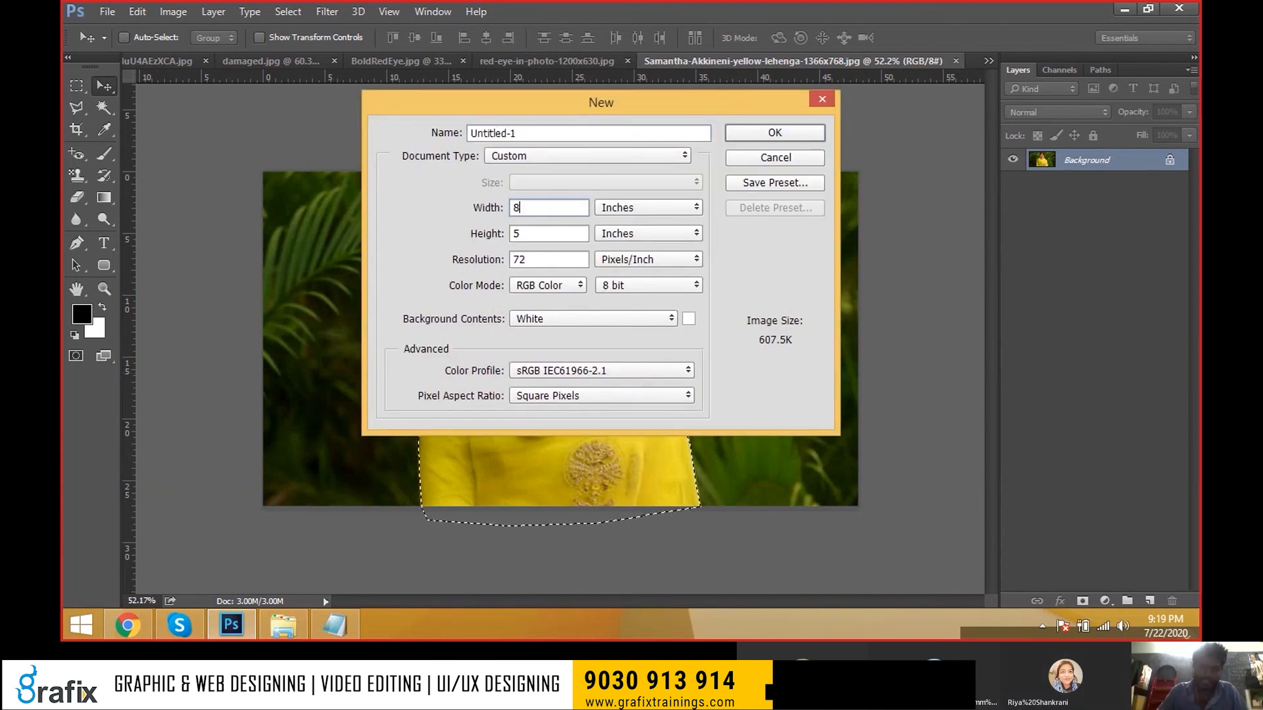
key("Tab")
type("6")
key("Tab")
left_click_drag(544, 264, 502, 270)
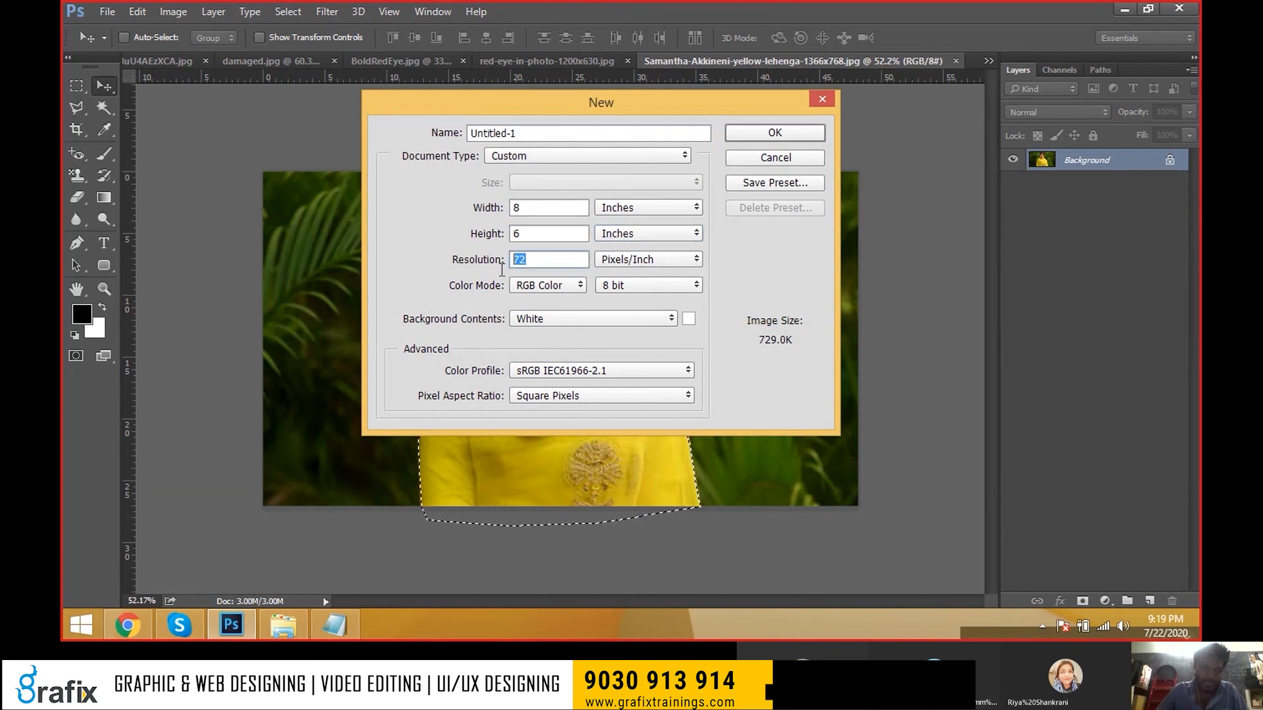
left_click(770, 133)
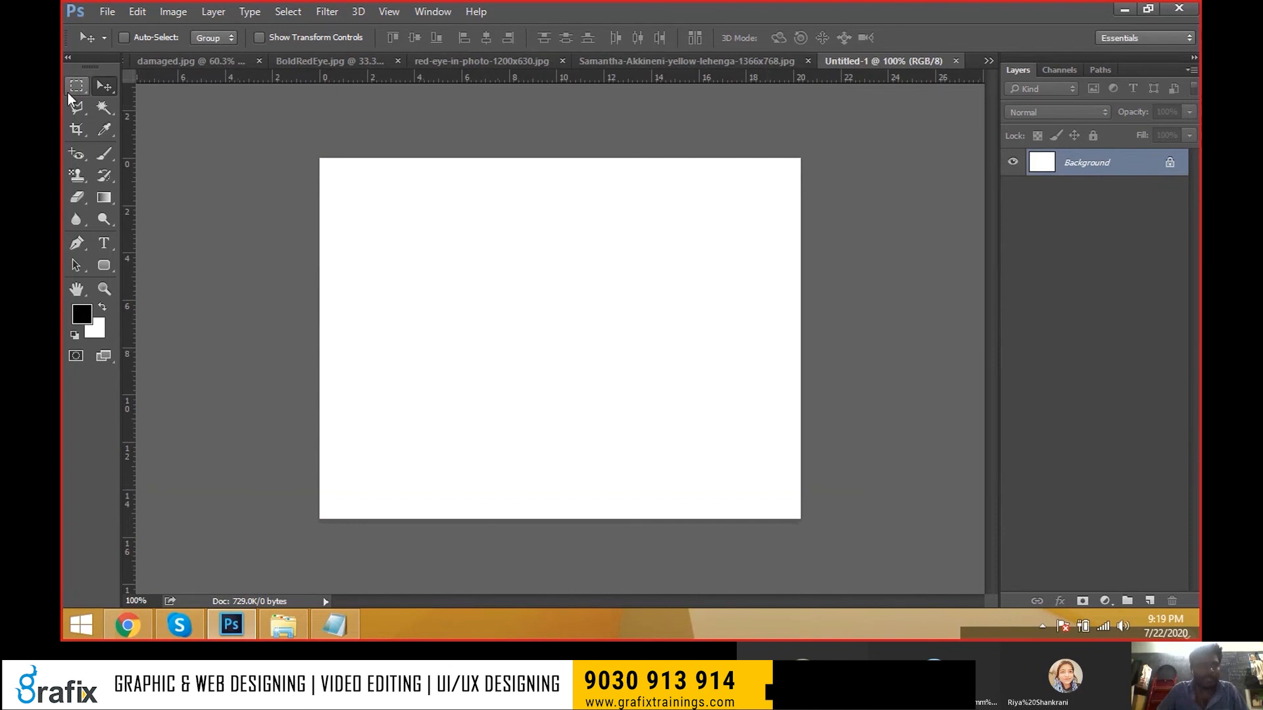
- Try to move the selected woman within the Samantha-Akkineni-yellow-lehenga-1366x768 image, and undo the move
left_click(576, 58)
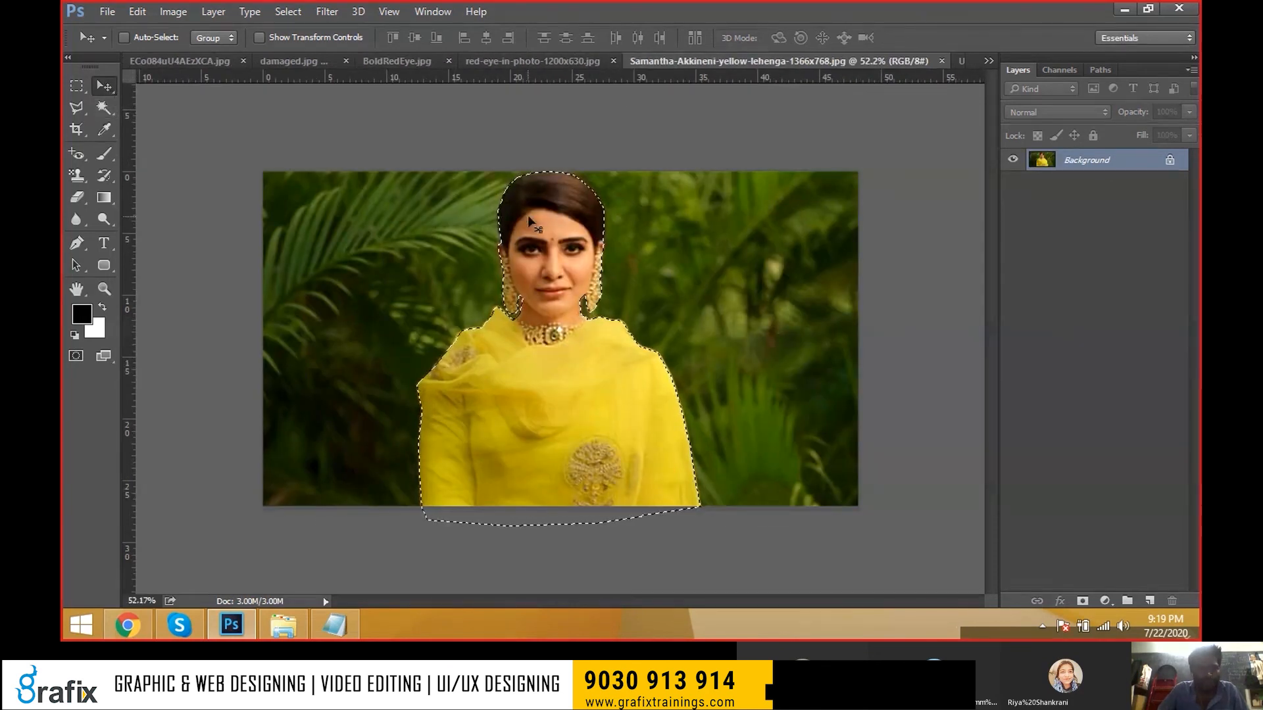
left_click_drag(530, 215, 566, 225)
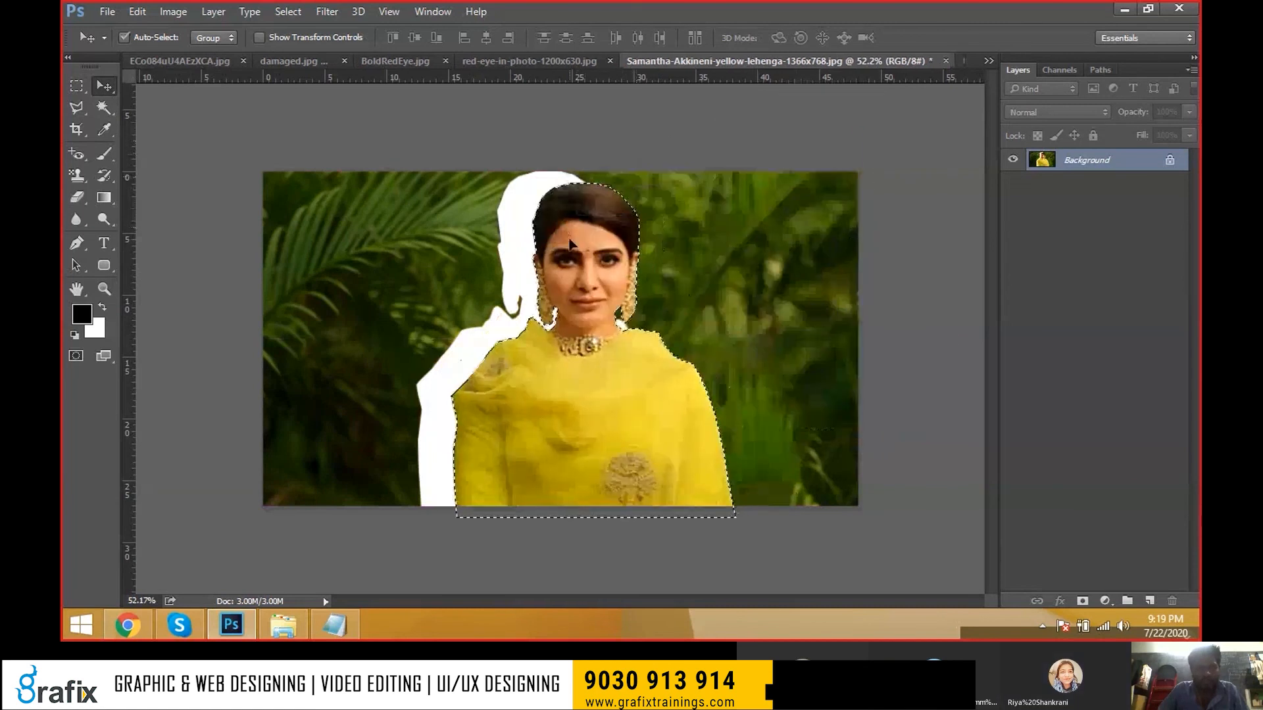
key("ctrl+z")
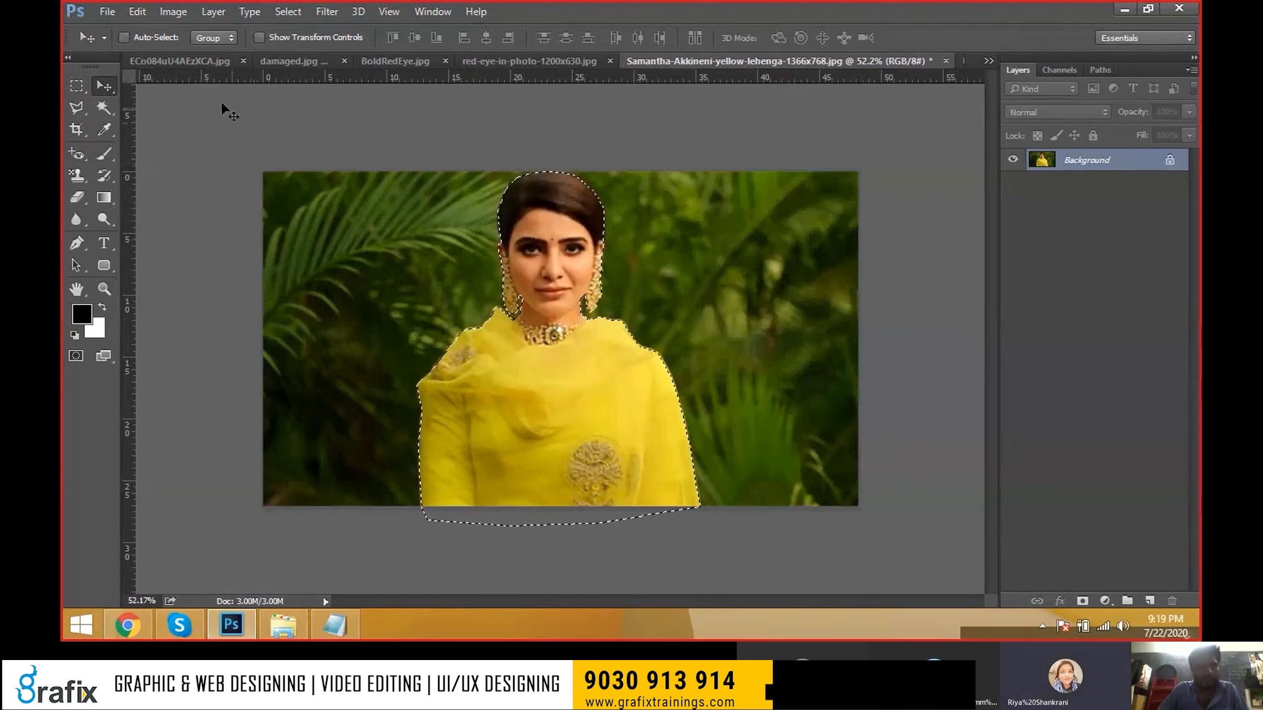
- Close the ECo084uU4AEzXCA portrait without saving and switch to the Untitled-1 document
left_click(190, 61)
key("ctrl+w")
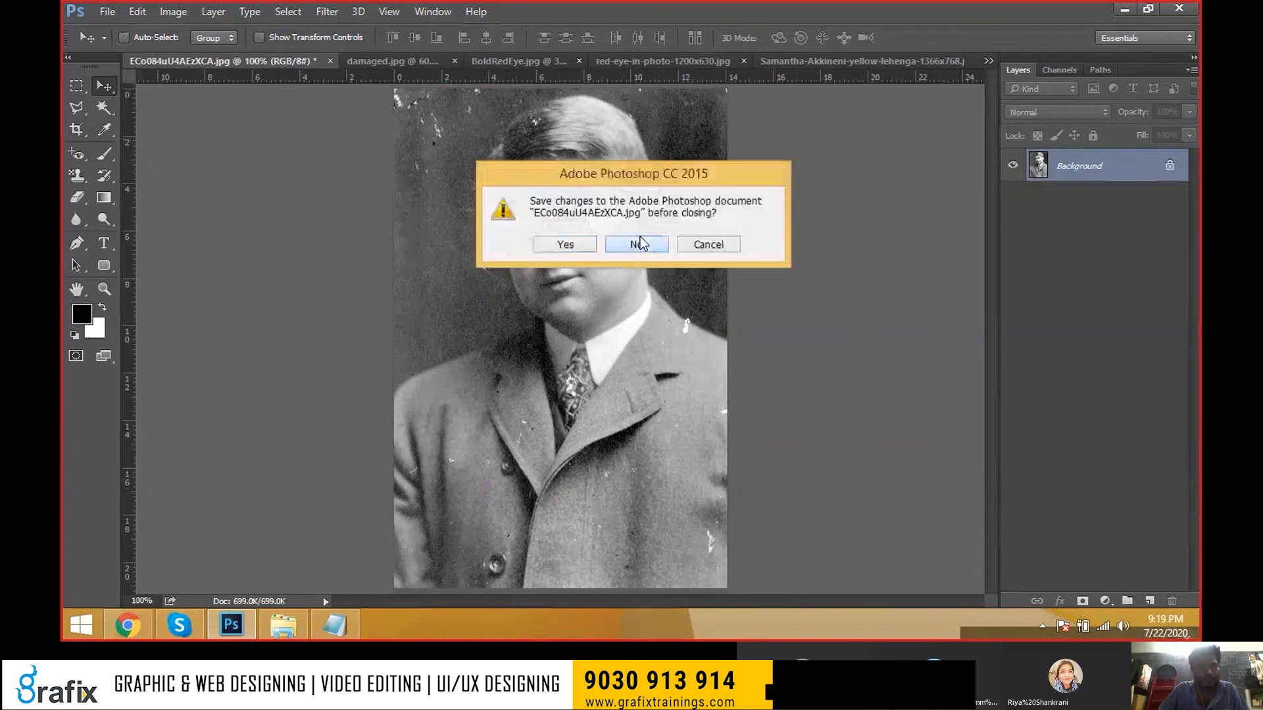
left_click(641, 238)
key("ctrl+Tab")
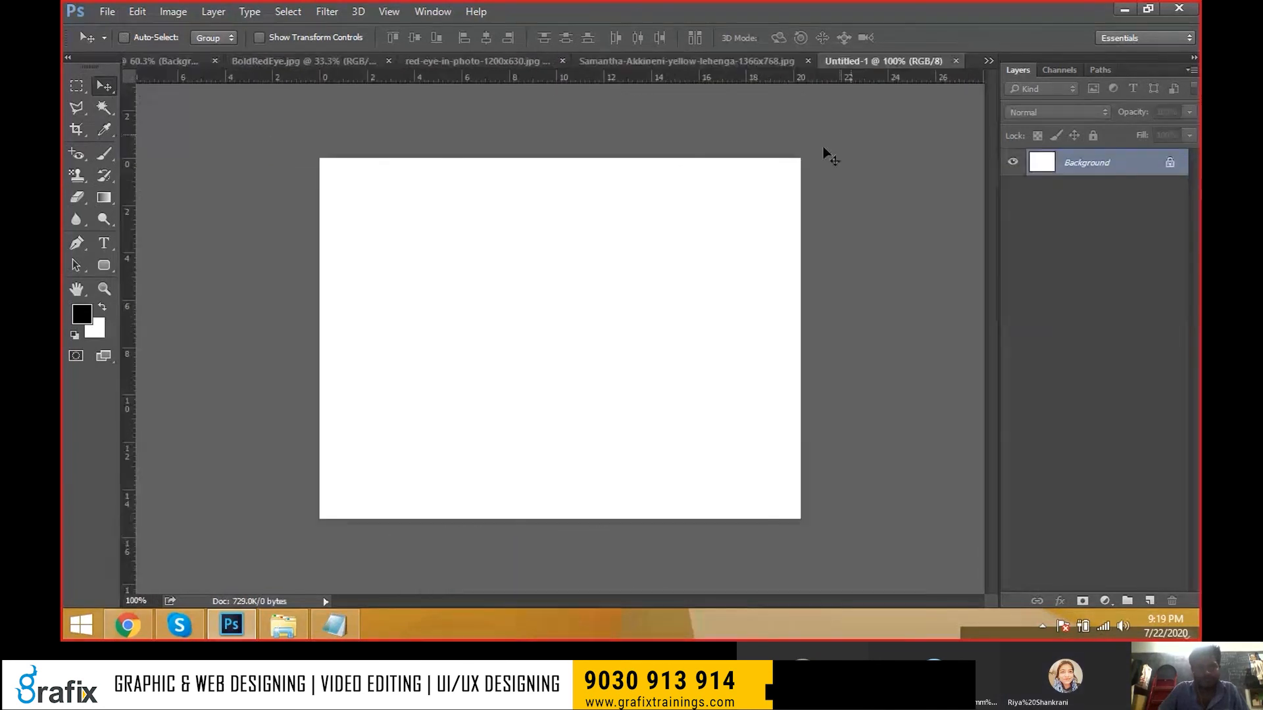
- Detach Untitled-1 and the yellow-lehenga wallpaper image into floating windows beside each other
left_click_drag(852, 65, 290, 150)
left_click_drag(586, 144, 988, 132)
left_click(708, 103)
left_click_drag(708, 60, 563, 168)
left_click_drag(742, 165, 454, 155)
left_click_drag(799, 140, 840, 184)
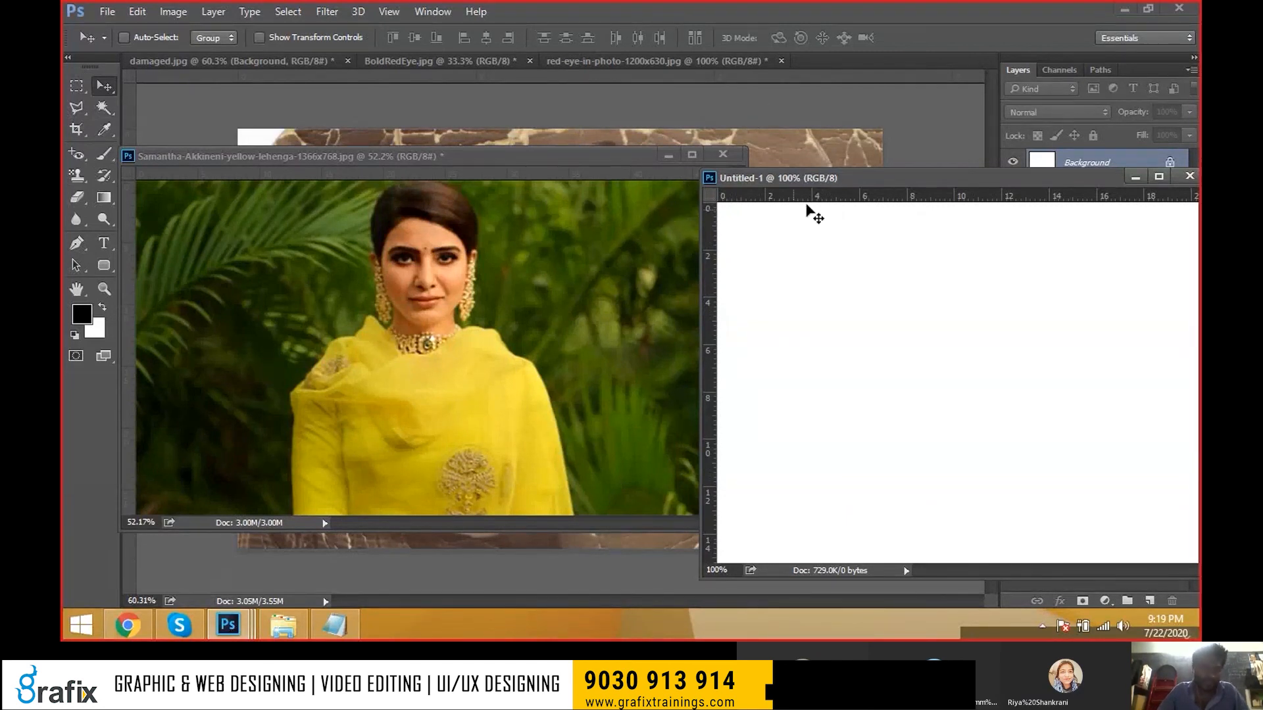
left_click_drag(810, 175, 810, 142)
left_click(522, 242)
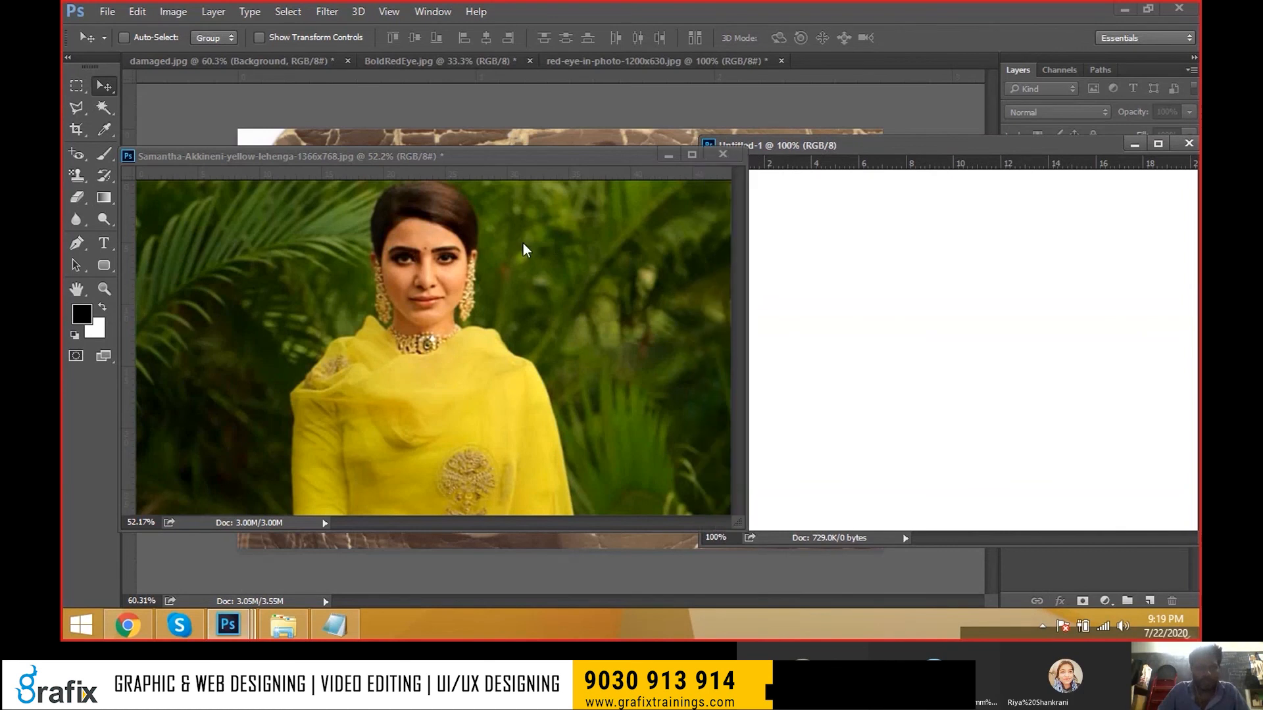
- Reposition the wallpaper window and narrow the Untitled-1 window so both sit side by side with the whole blank canvas in view
left_click_drag(569, 154, 383, 169)
left_click_drag(420, 107, 349, 121)
left_click_drag(760, 503, 894, 442)
left_click(916, 232)
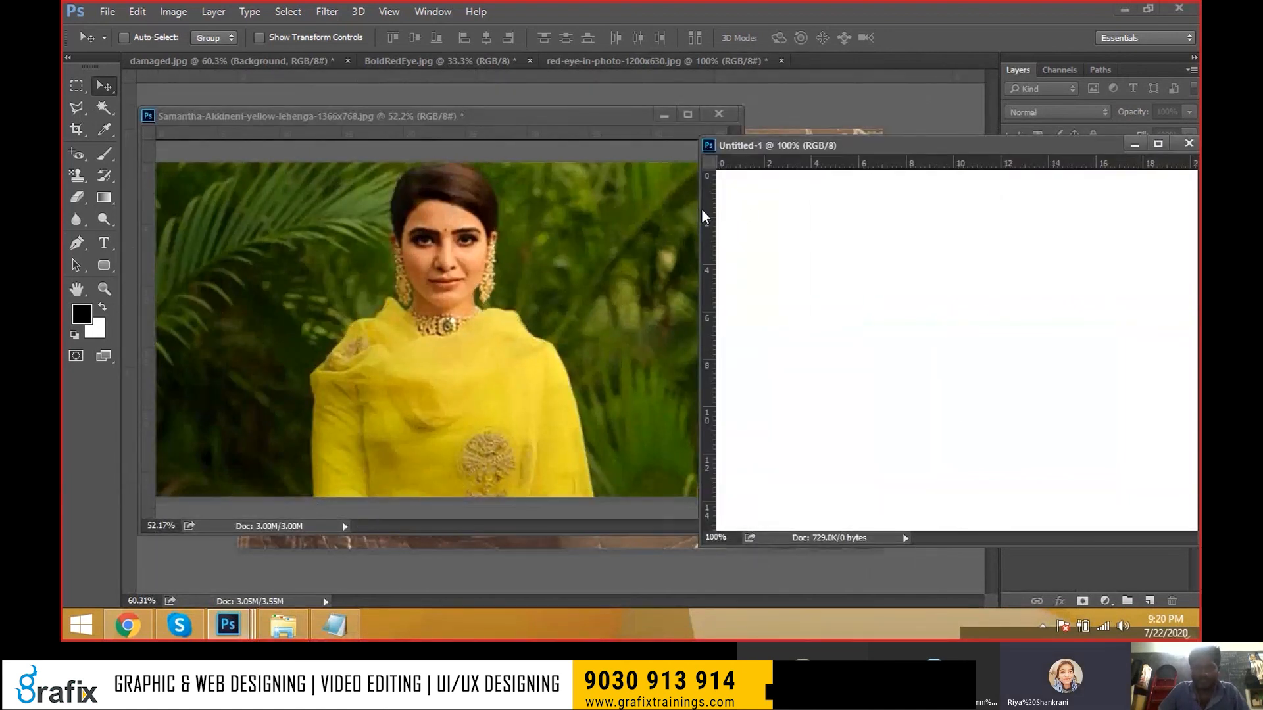
left_click_drag(699, 210, 831, 203)
left_click_drag(914, 144, 843, 140)
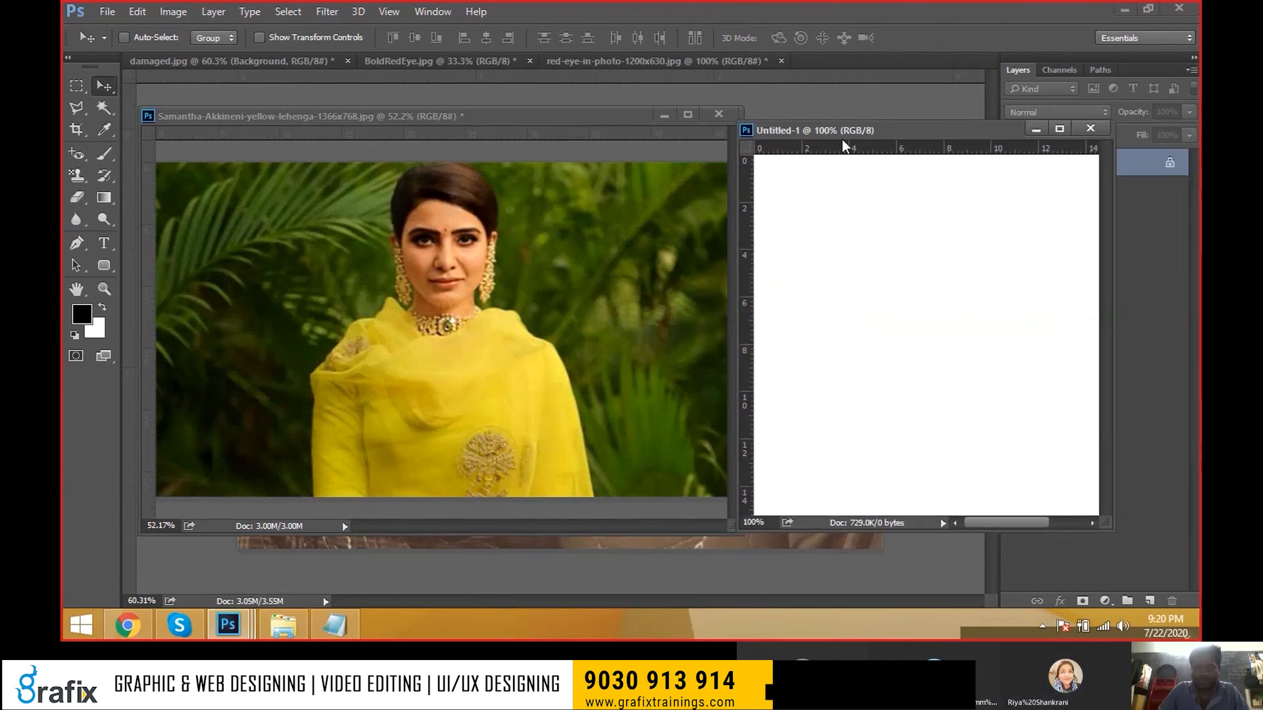
scroll(920, 216, "down", 5)
- Transfer the selected woman from the wallpaper image into Untitled-1, and position her on the canvas in the maximized window
left_click(527, 402)
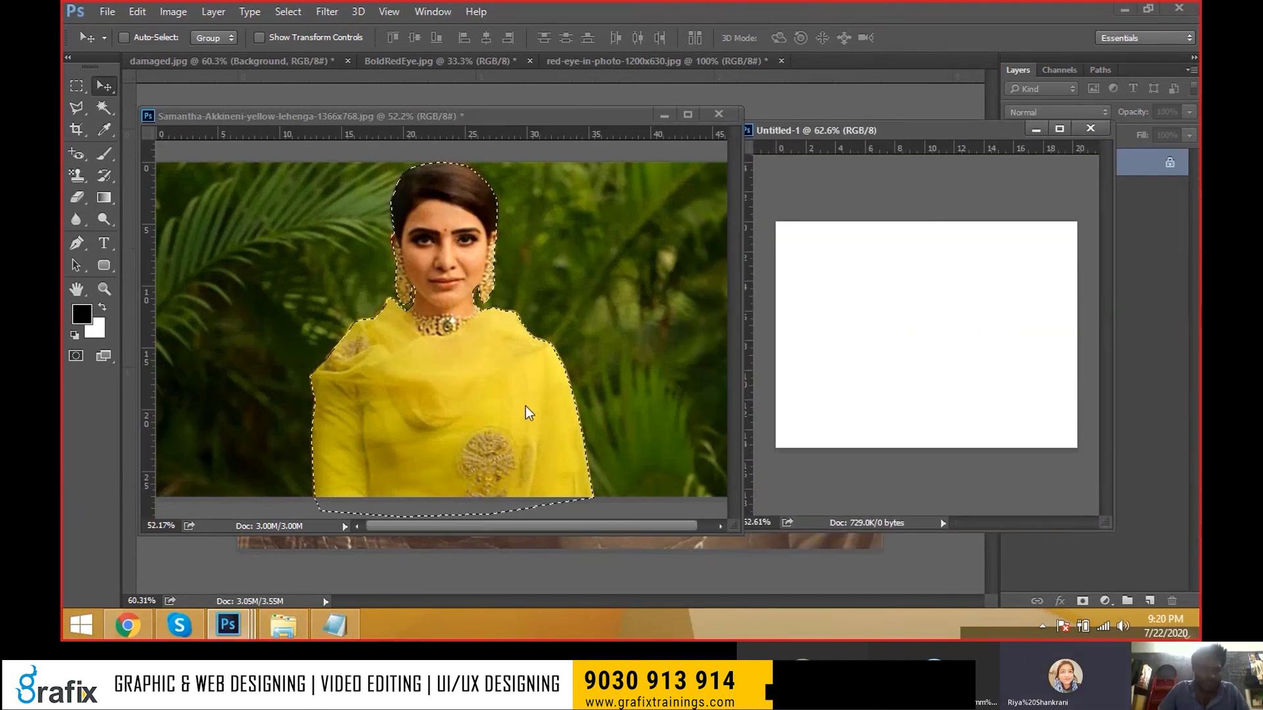
left_click_drag(452, 228, 986, 316)
left_click(1060, 129)
left_click_drag(676, 325, 647, 308)
scroll(684, 317, "up", 4)
scroll(657, 305, "down", 3)
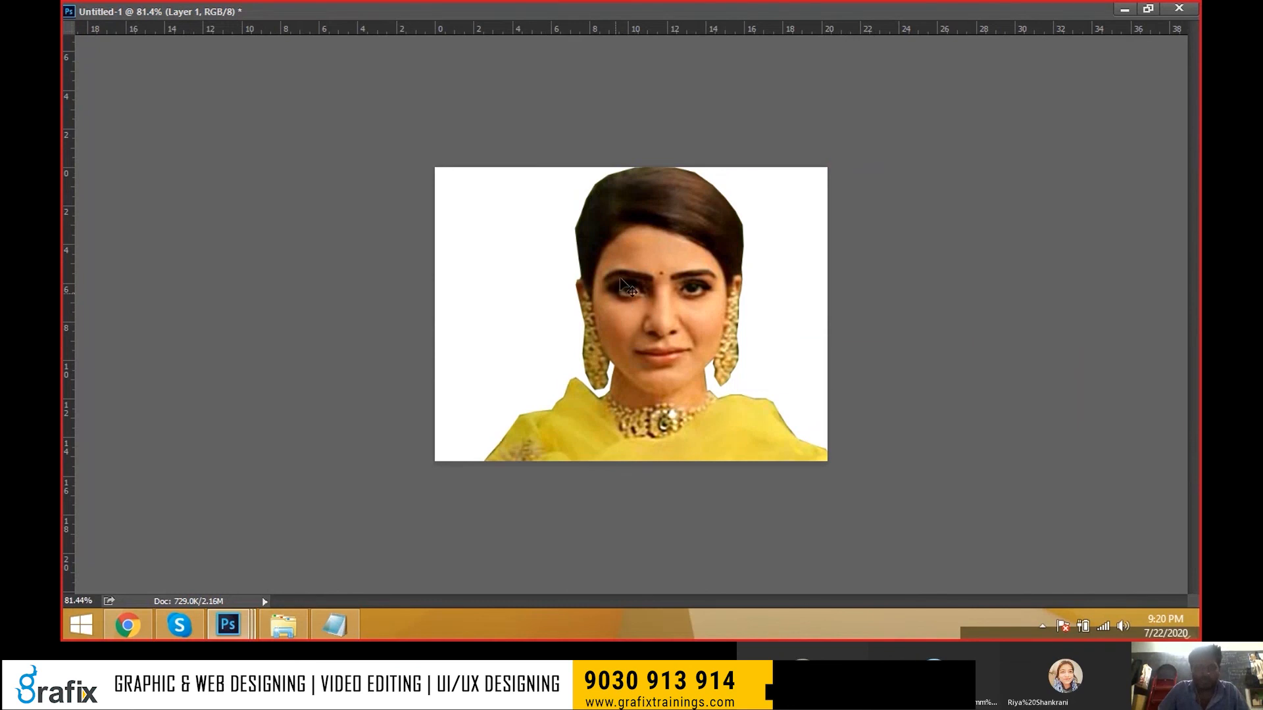
right_click(630, 252)
left_click(651, 248)
- Restore the Untitled-1 window and dock both floating documents back as tabs
left_click(1148, 10)
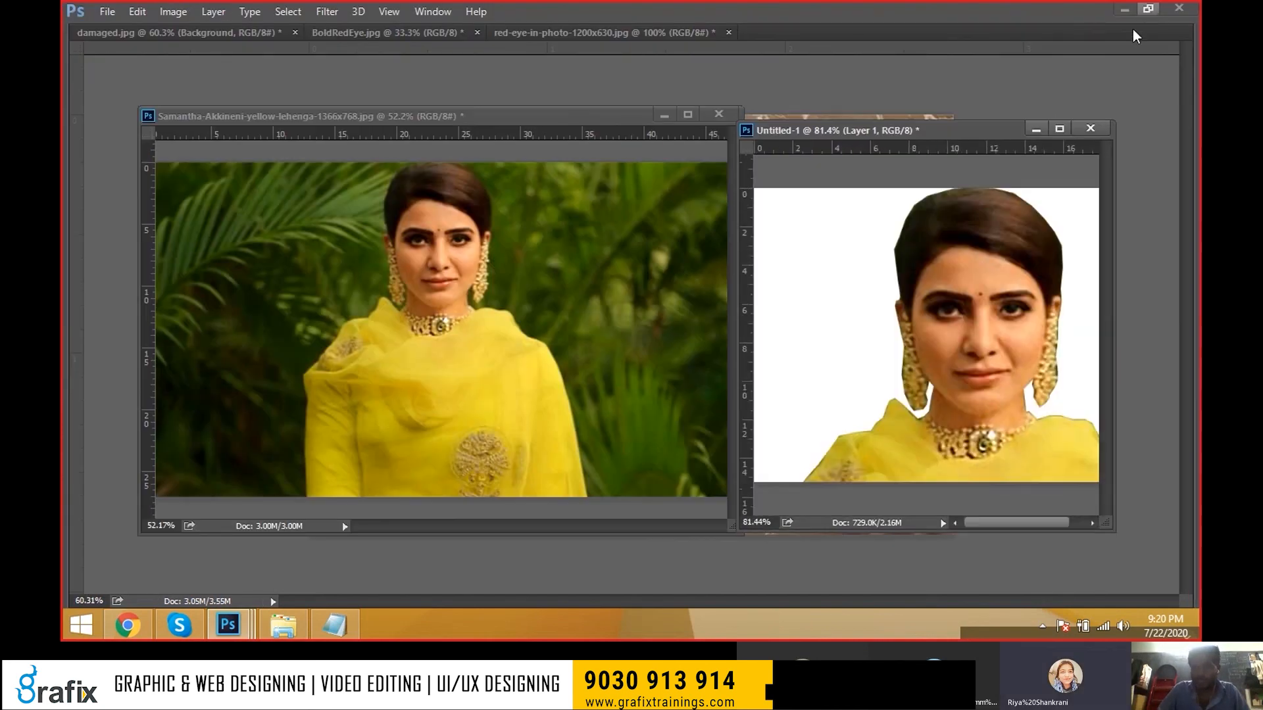
left_click_drag(554, 68, 792, 37)
left_click_drag(894, 191, 1085, 39)
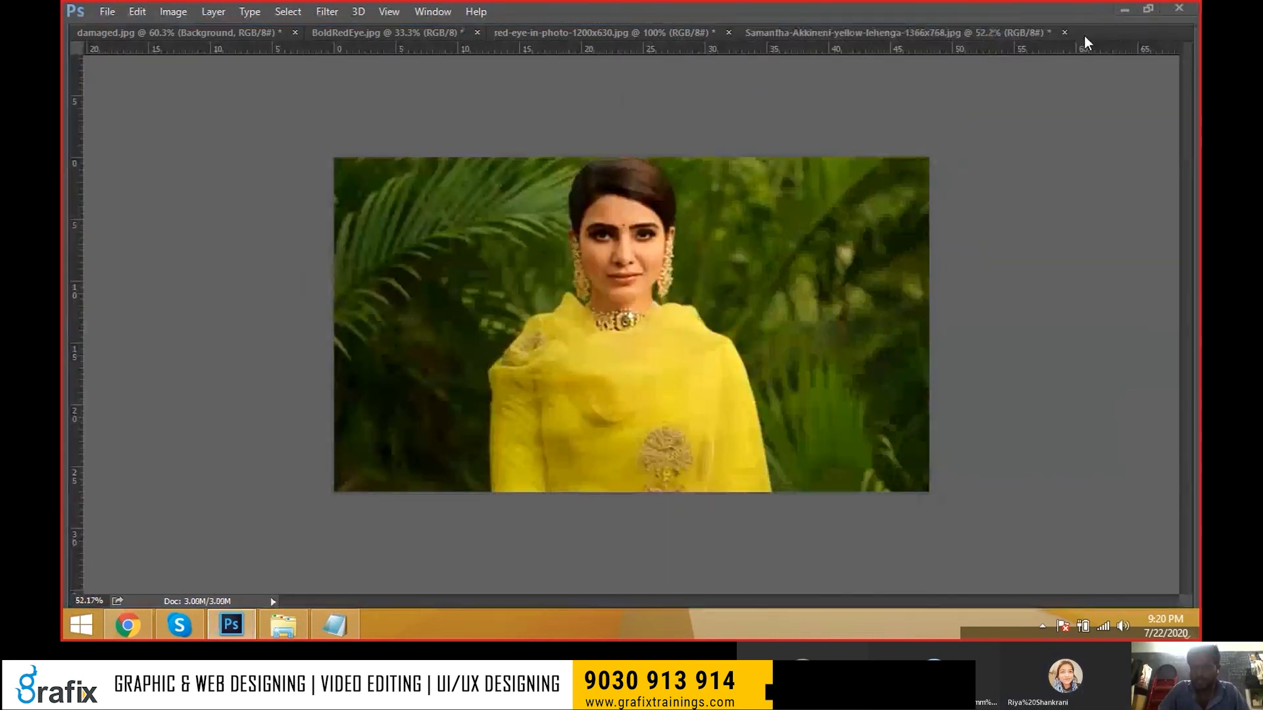
- Move the cutout of the woman toward the middle of the Untitled-1 canvas and restore the hidden panels
scroll(666, 270, "up", 1)
right_click(656, 265)
left_click(678, 277)
left_click_drag(622, 281, 582, 311)
key("Tab")
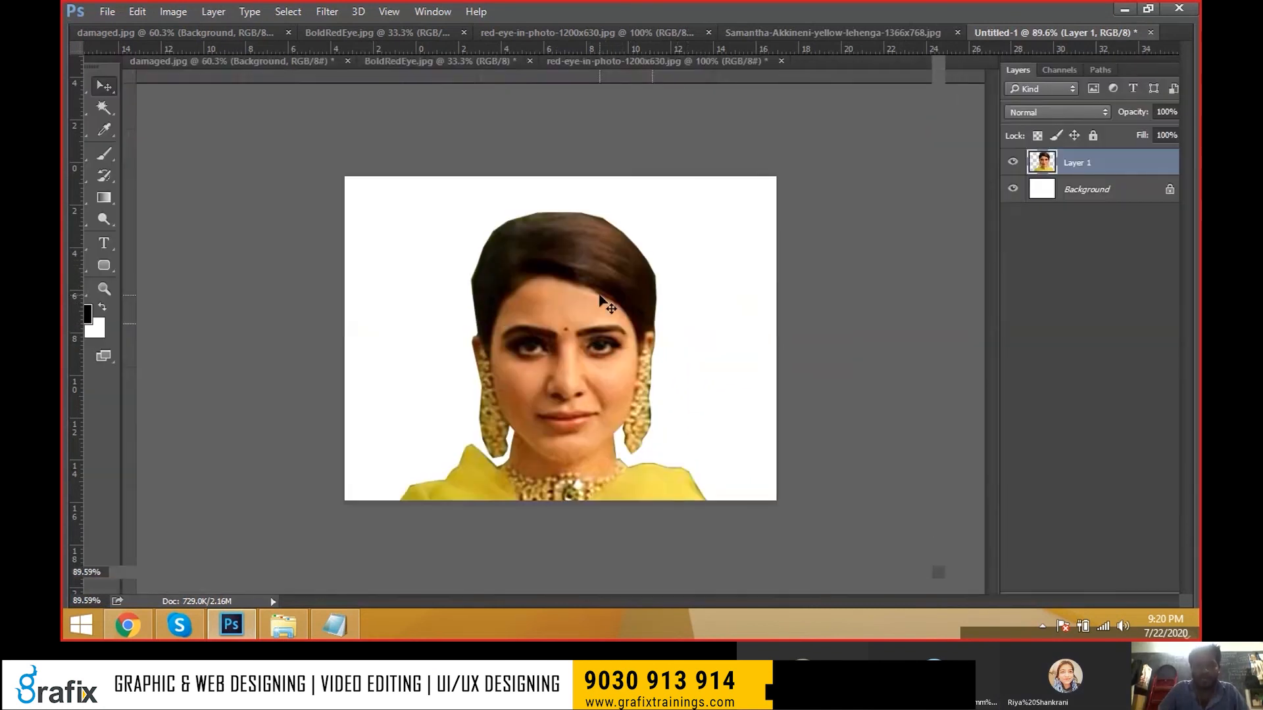
- Scale the woman's cutout down in Untitled-1 with Free Transform and center her so her head and torso fit the canvas
key("ctrl+t")
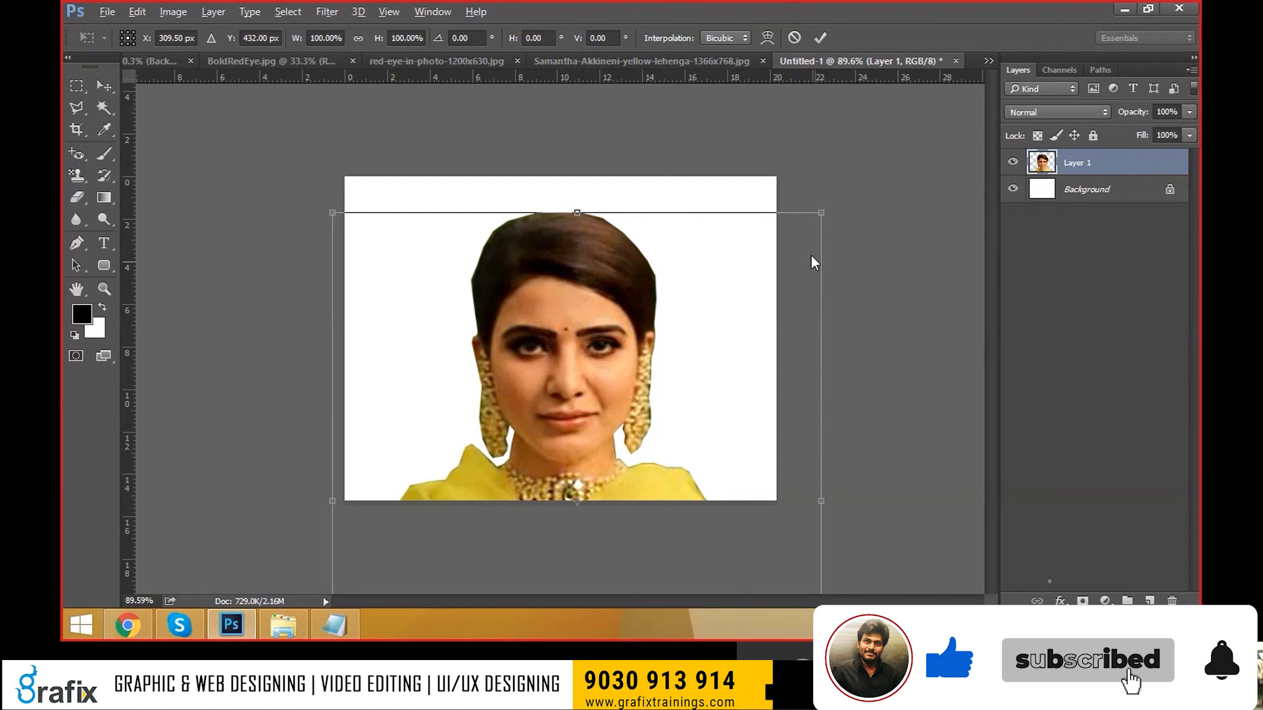
left_click_drag(815, 219, 738, 293)
left_click_drag(634, 341, 636, 229)
left_click_drag(732, 179, 699, 217)
left_click_drag(684, 262, 631, 259)
key("Return")
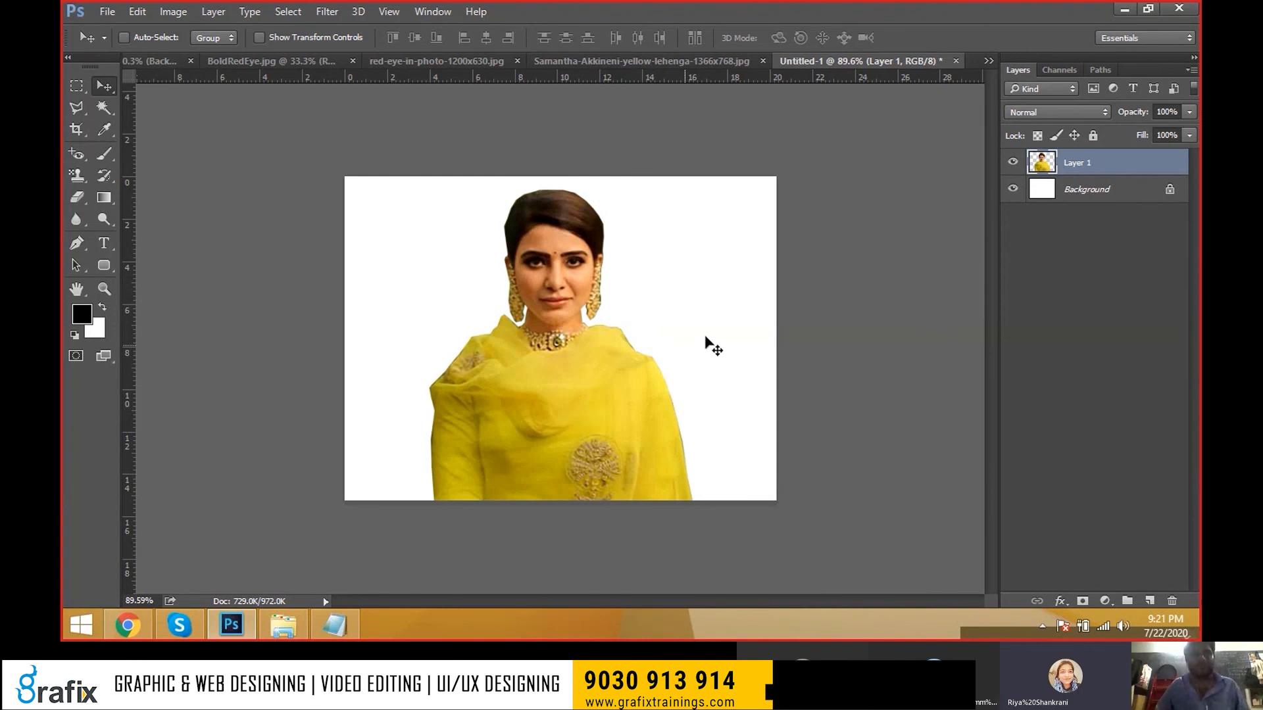
- Fill the Background layer of Untitled-1 with a red foreground color
left_click(1085, 194)
left_click(82, 314)
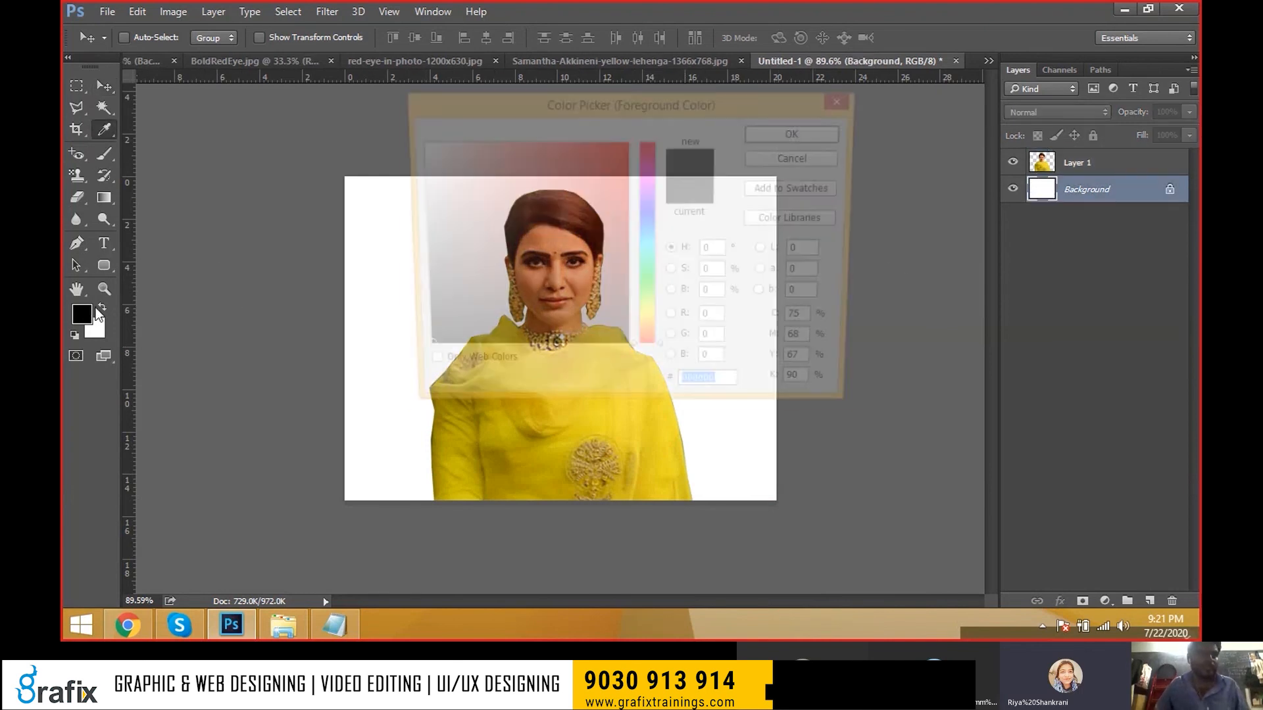
left_click(590, 175)
left_click(826, 137)
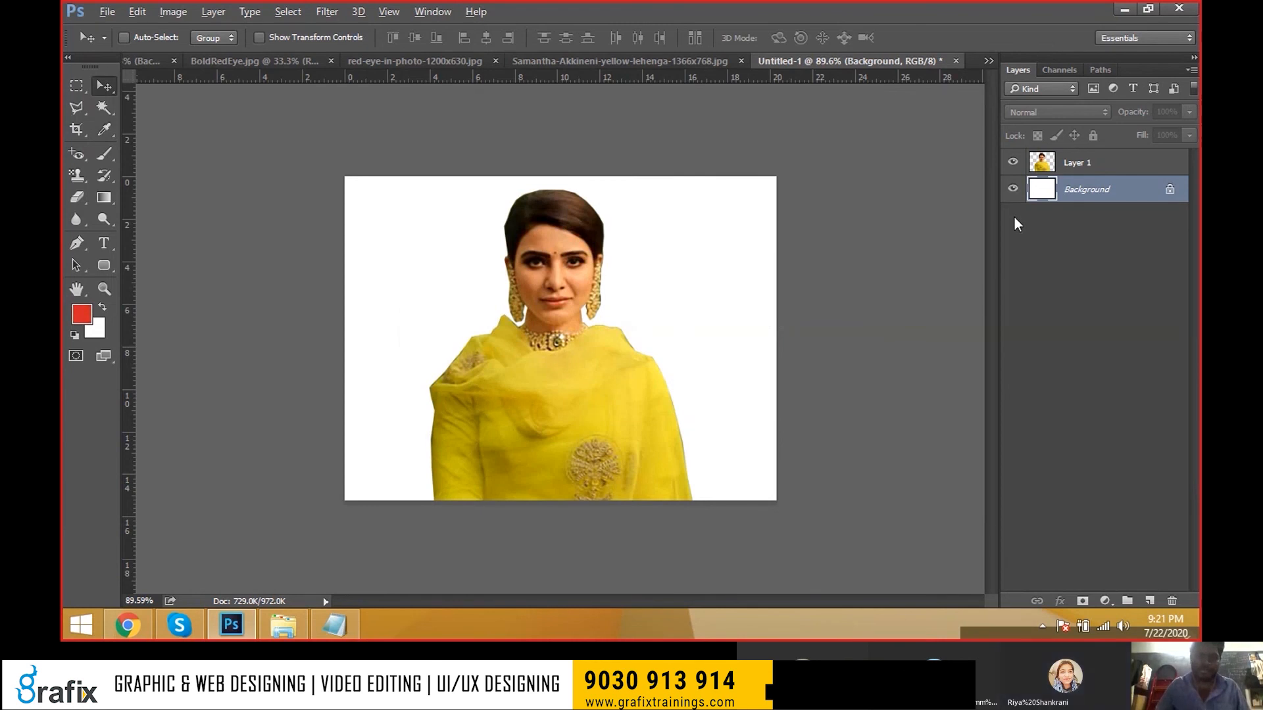
key("alt+BackSpace")
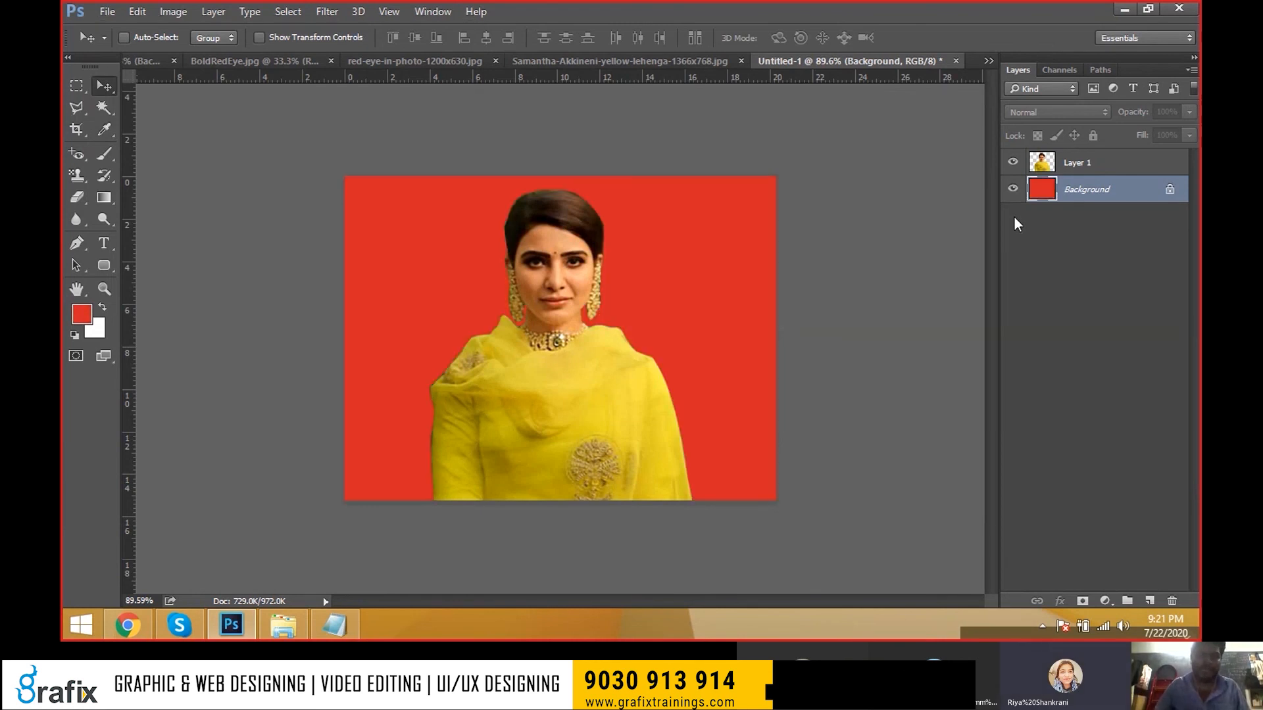
- Close the red-eye-in-photo-1200x630.jpg and BoldRedEye.jpg documents without saving their changes
left_click(387, 60)
left_click(660, 61)
left_click(639, 244)
left_click(421, 61)
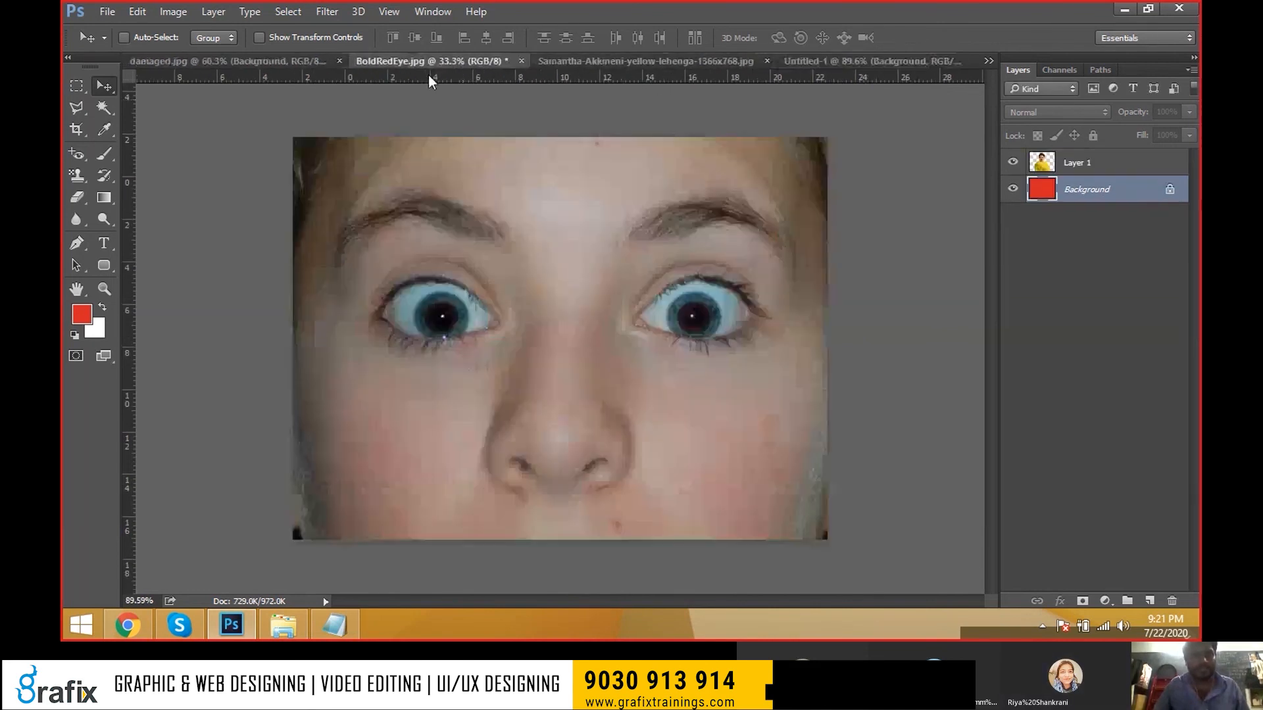
left_click(520, 60)
left_click(653, 243)
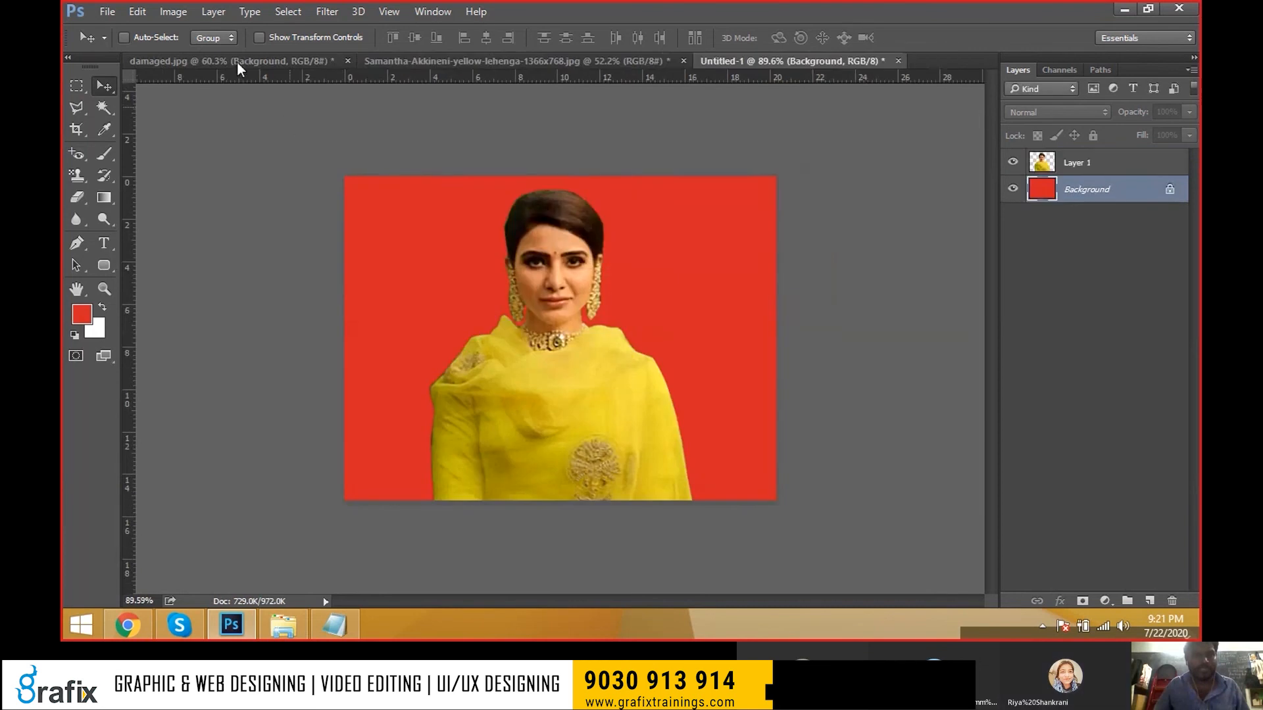
- Show the selected woman in the wallpaper image, then return to her cutout in Untitled-1
left_click(570, 60)
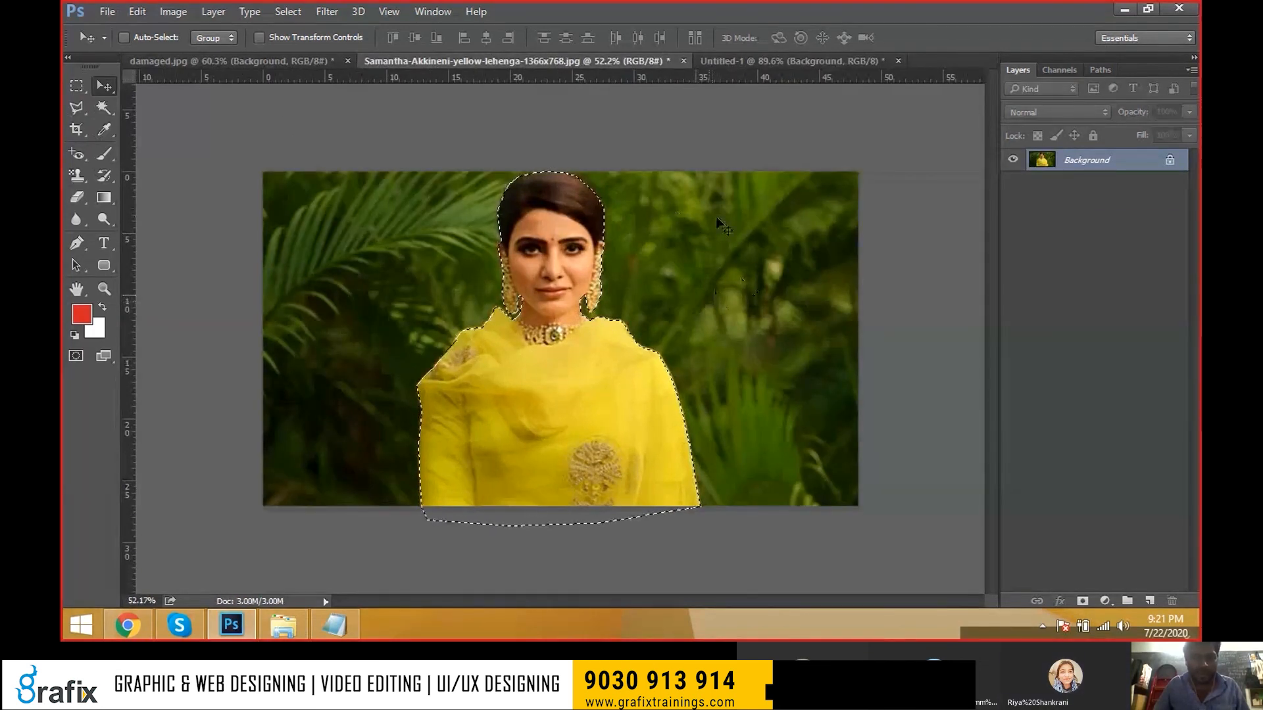
left_click_drag(380, 314, 741, 235)
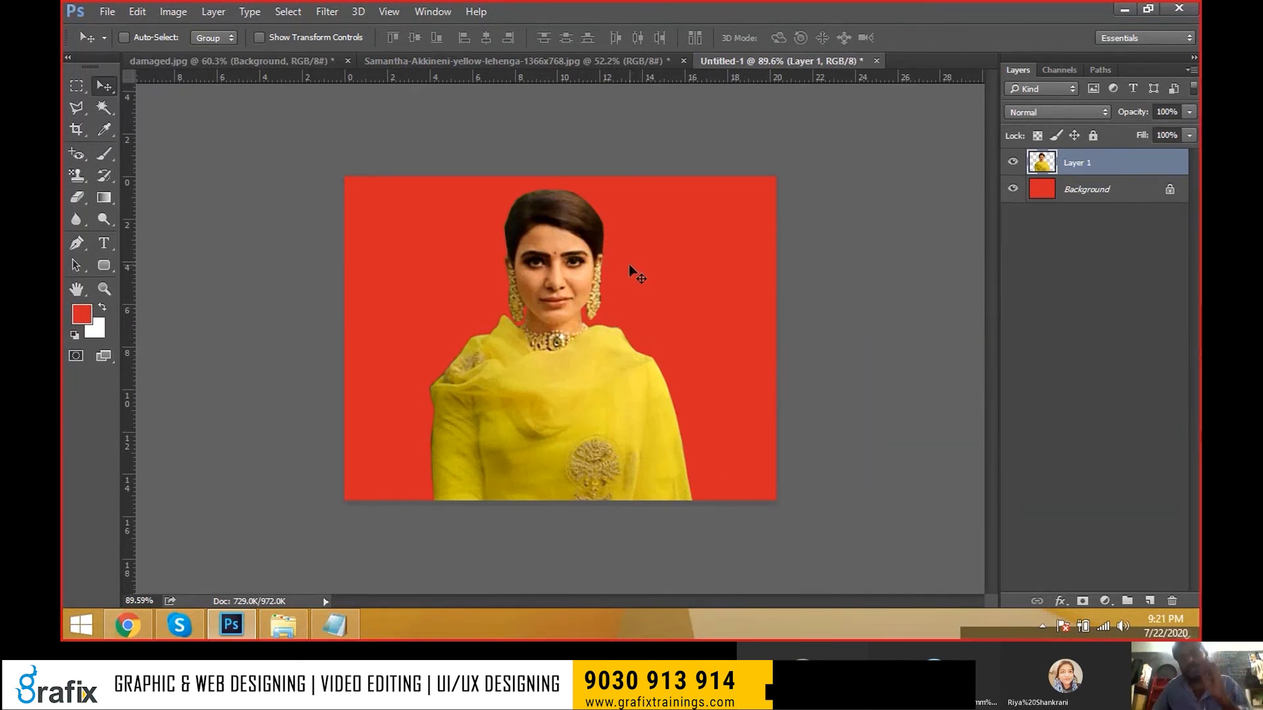
left_click(705, 229)
- Create a blank 8 x 6 inch RGB document at 72 pixels/inch with a white background
left_click(134, 12)
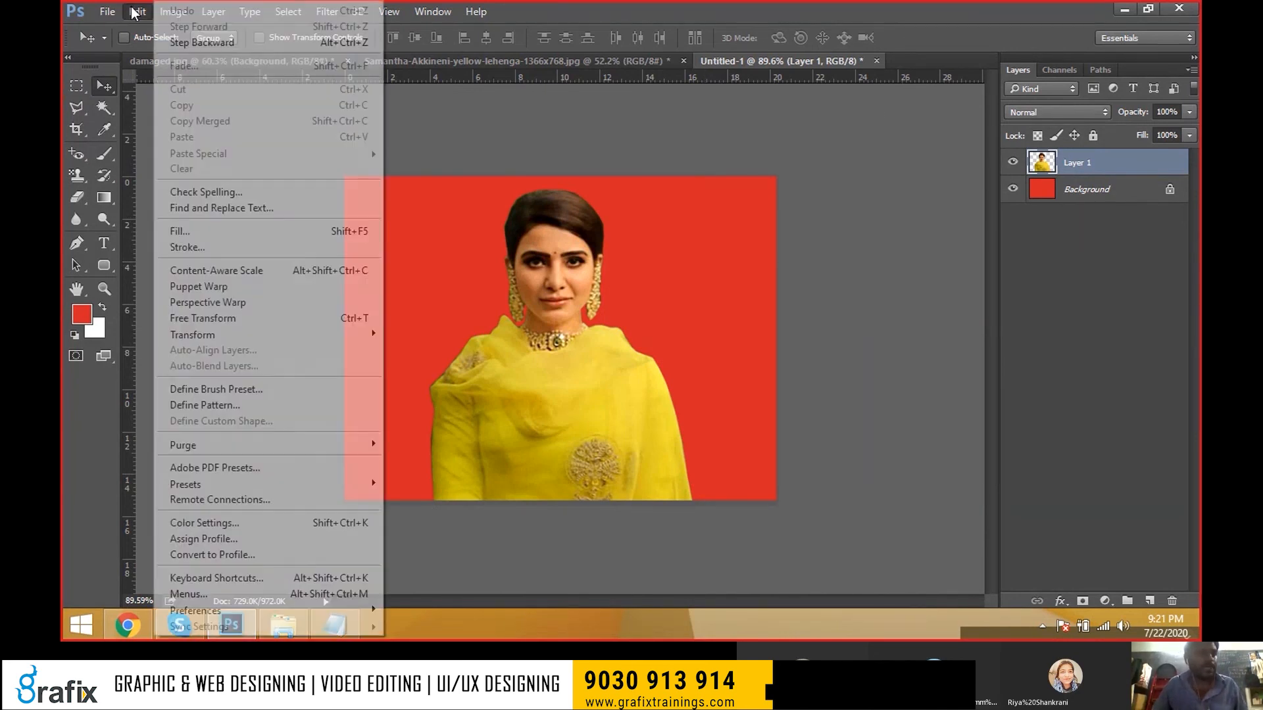
left_click(132, 25)
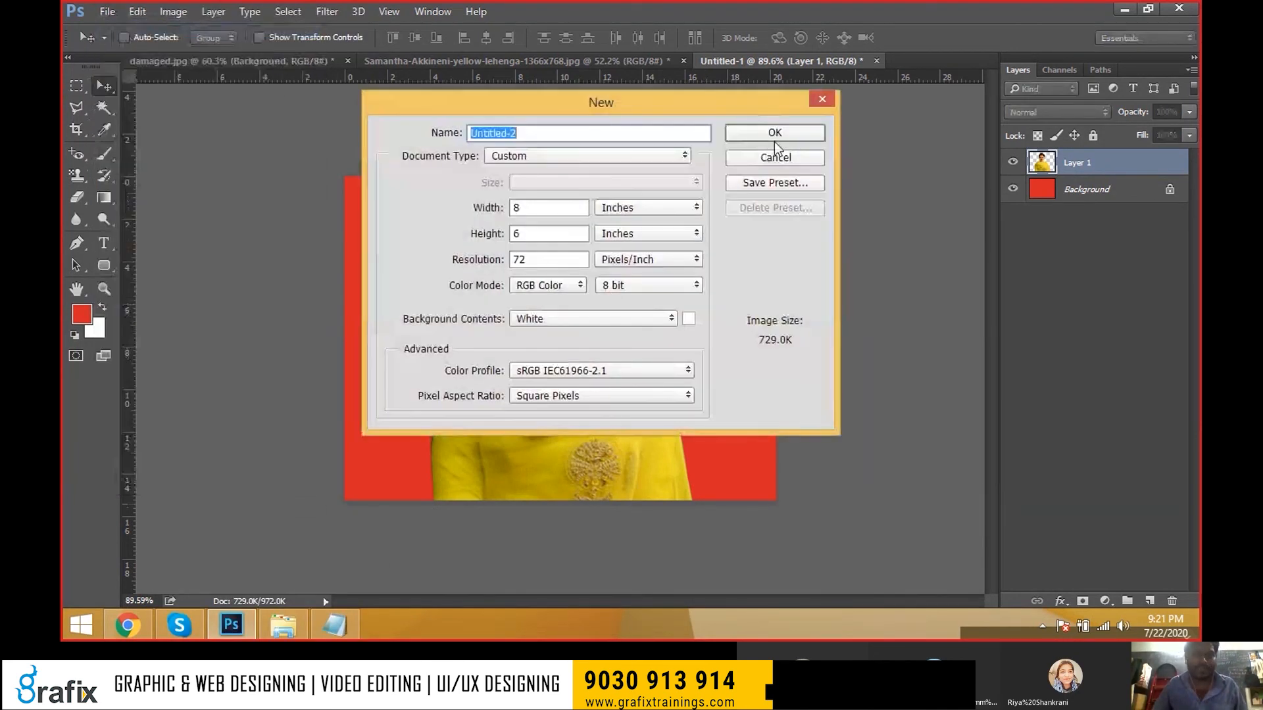
left_click(795, 137)
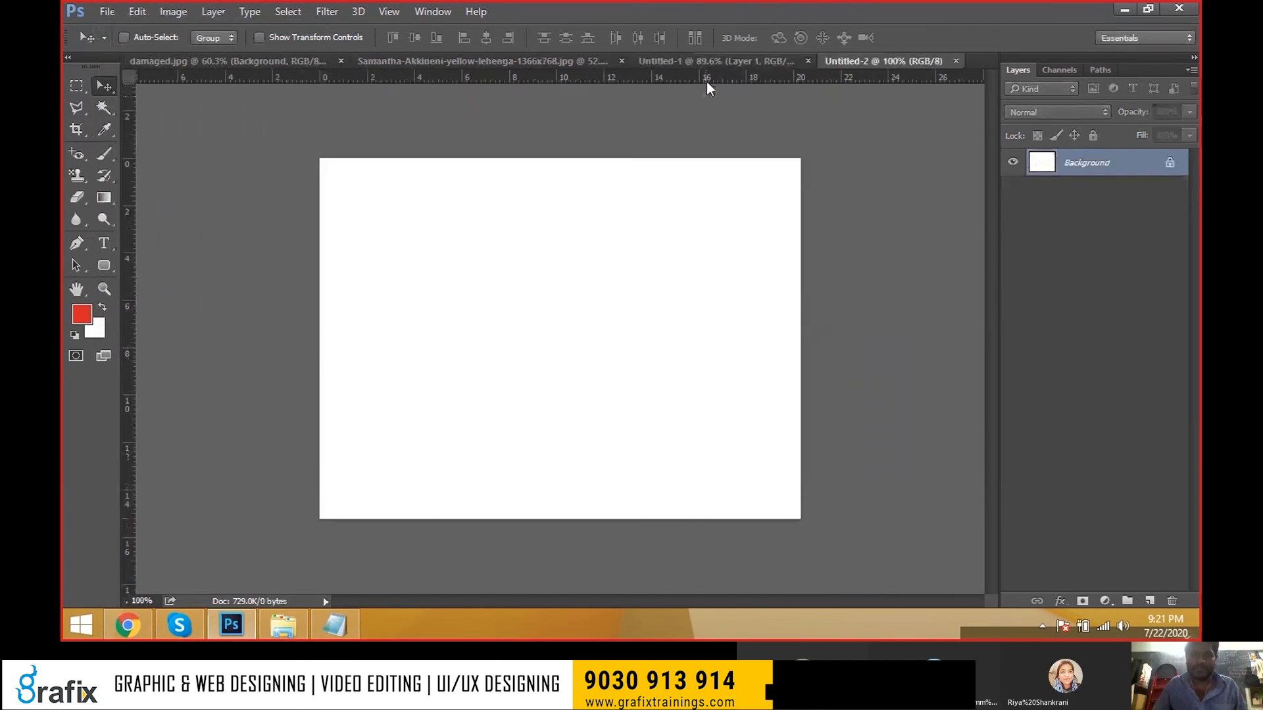
- Try to transfer the woman's layer from Untitled-1 into Untitled-2, and undo the transfer
left_click(716, 60)
left_click_drag(665, 231, 703, 198)
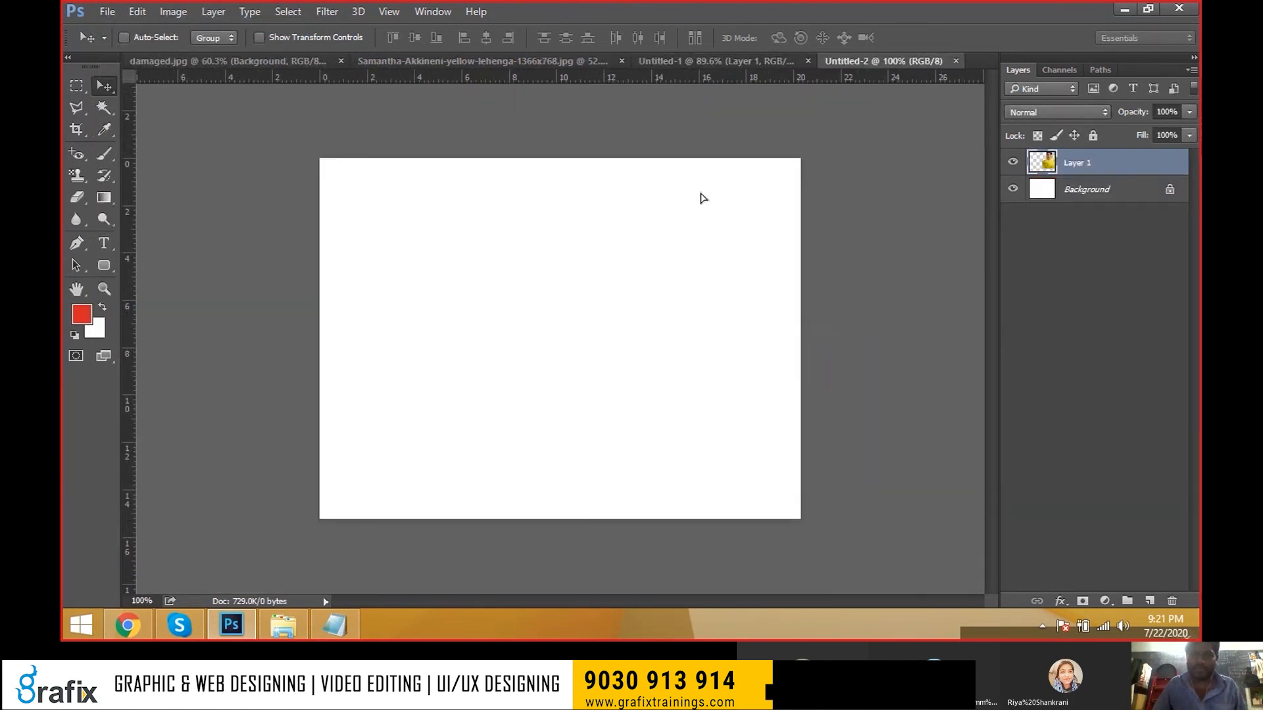
left_click(747, 63)
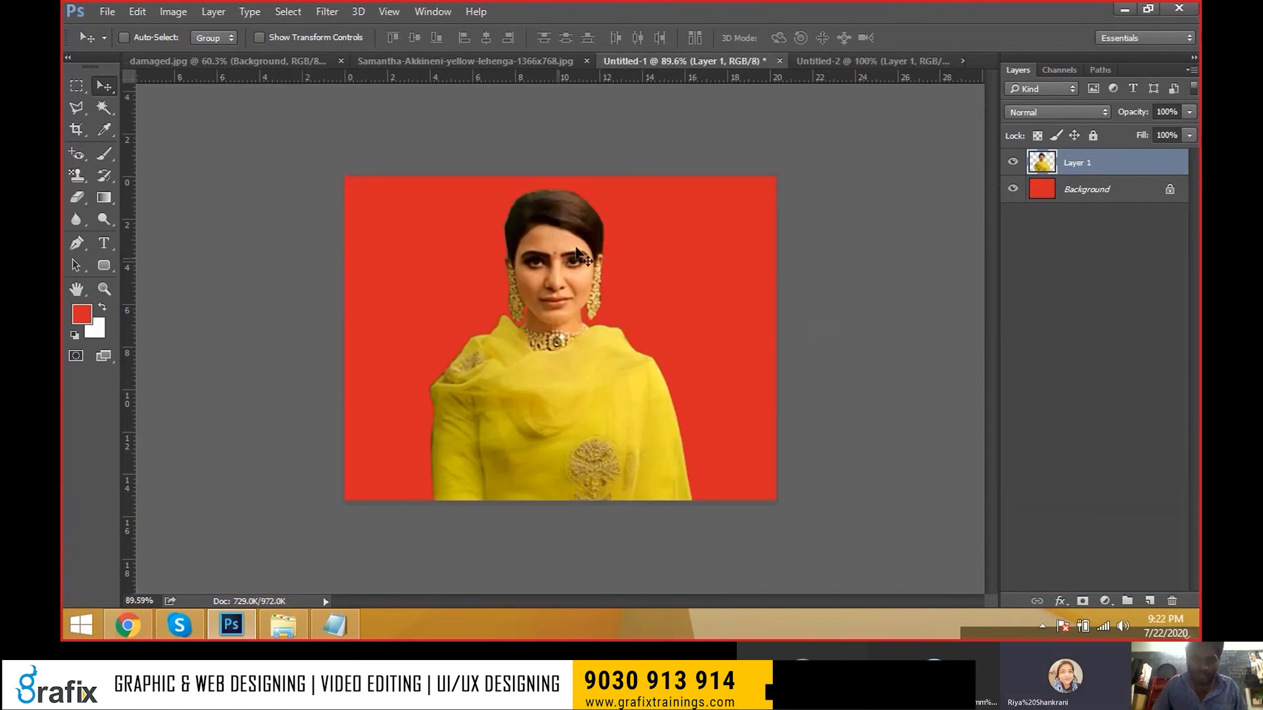
left_click(908, 58)
key("ctrl+z")
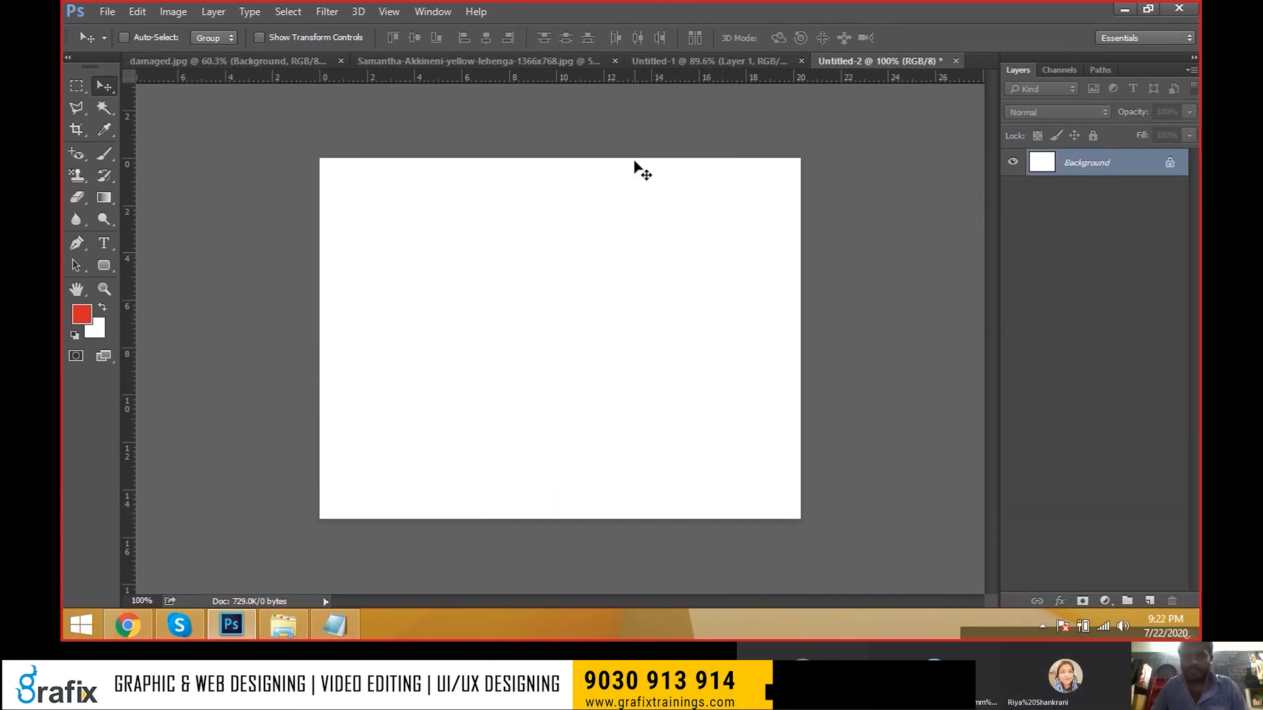
- Copy the woman's layer from Untitled-1 into Untitled-2, placing her in the middle of the white canvas
left_click(697, 59)
left_click_drag(582, 265, 821, 98)
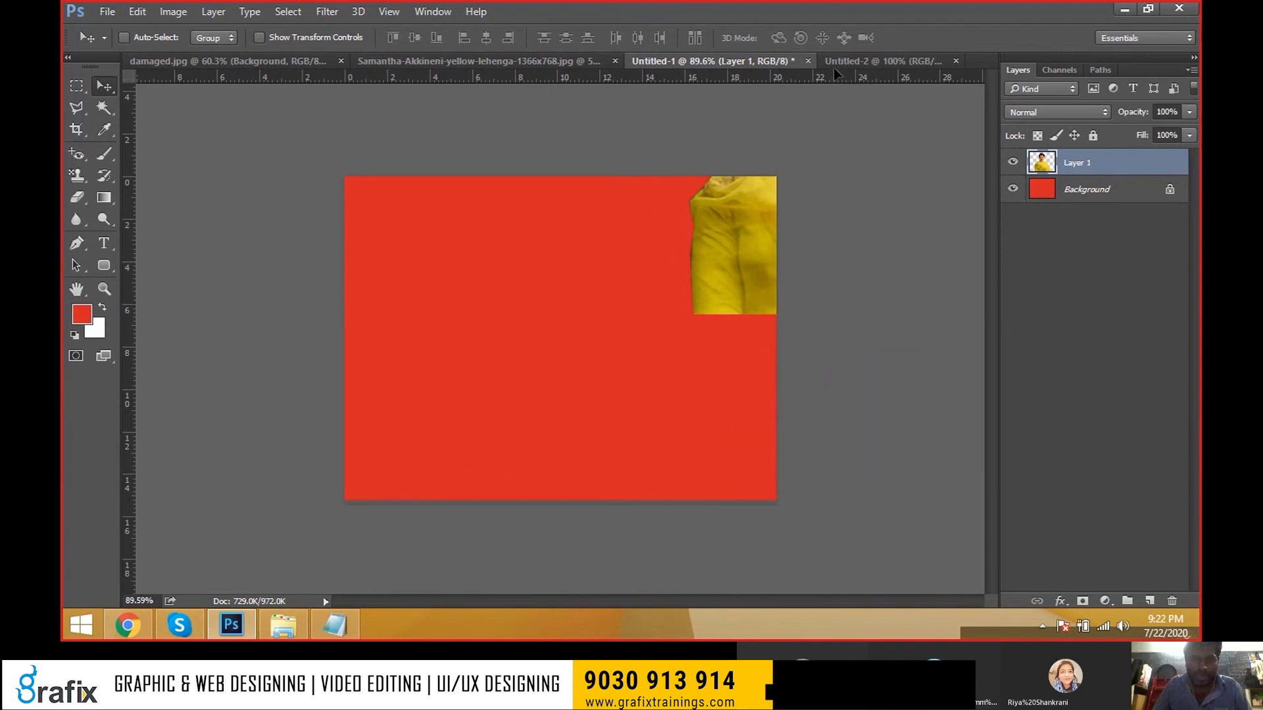
left_click(834, 65)
left_click(689, 63)
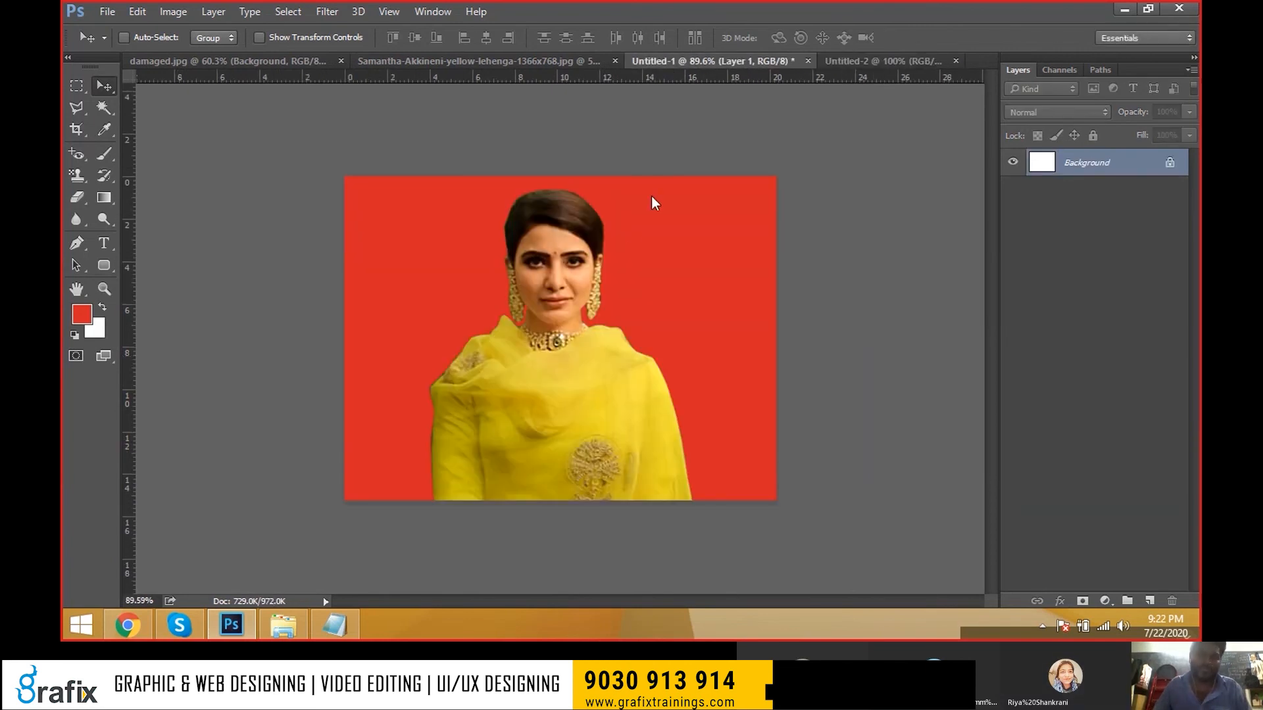
left_click_drag(651, 197, 918, 62)
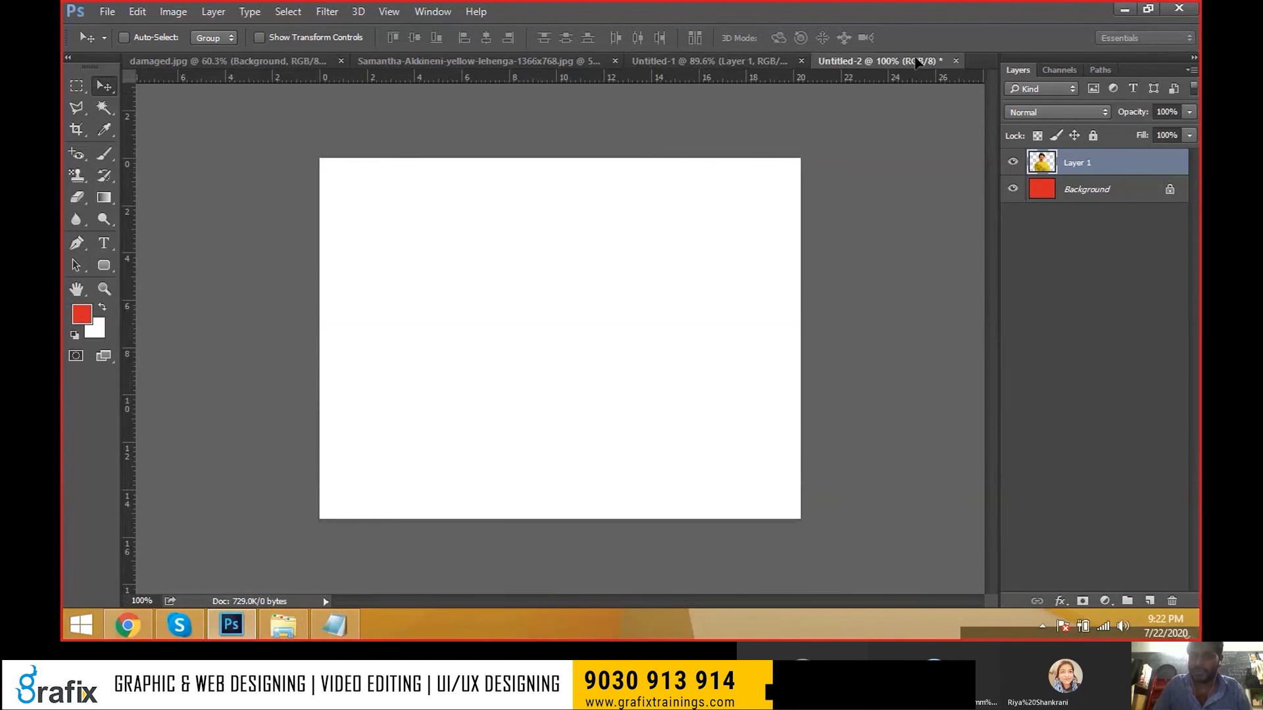
left_click_drag(918, 61, 704, 194)
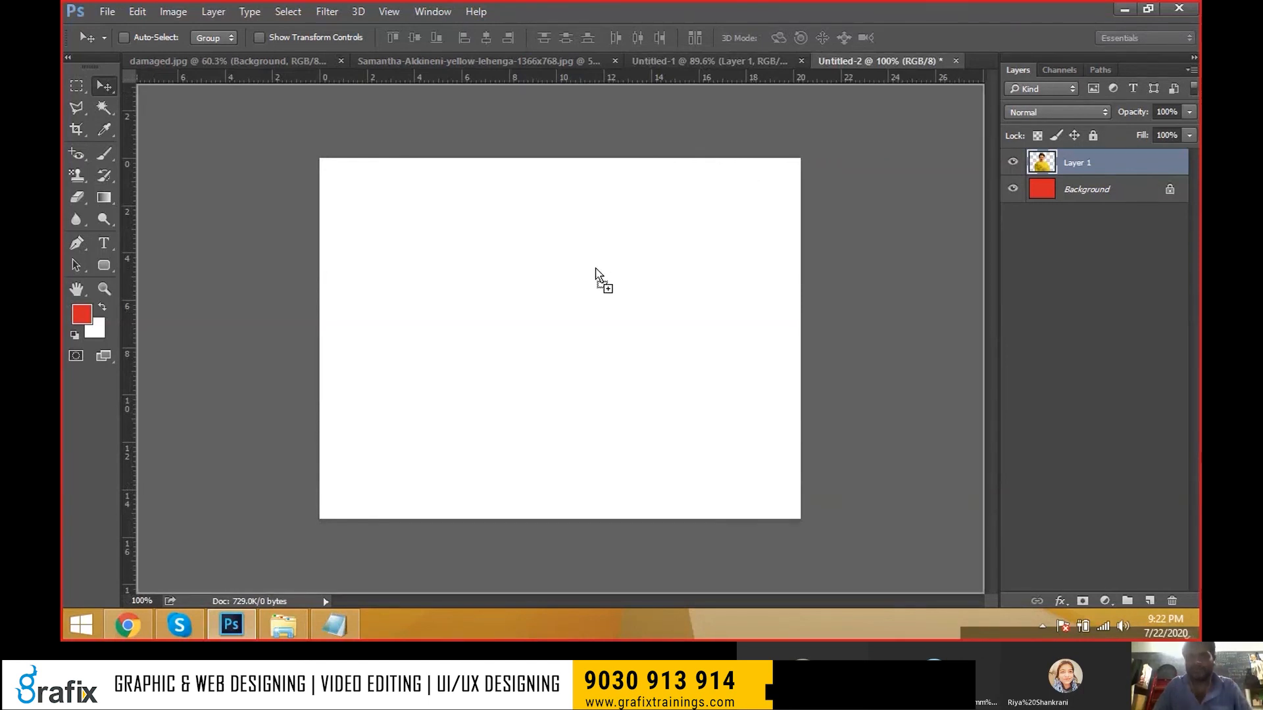
left_click_drag(595, 267, 548, 241)
- Compare the woman in Untitled-1 and the wallpaper image with the copy in Untitled-2
left_click(678, 61)
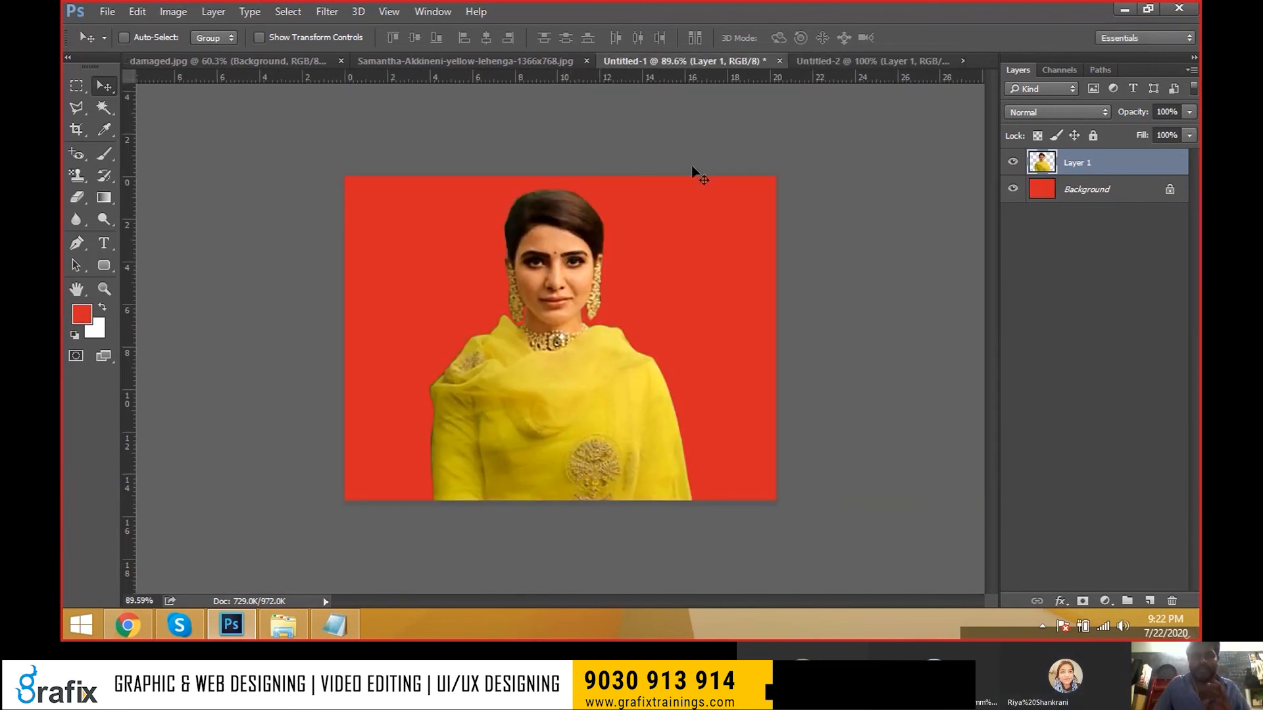
left_click(526, 61)
left_click(827, 63)
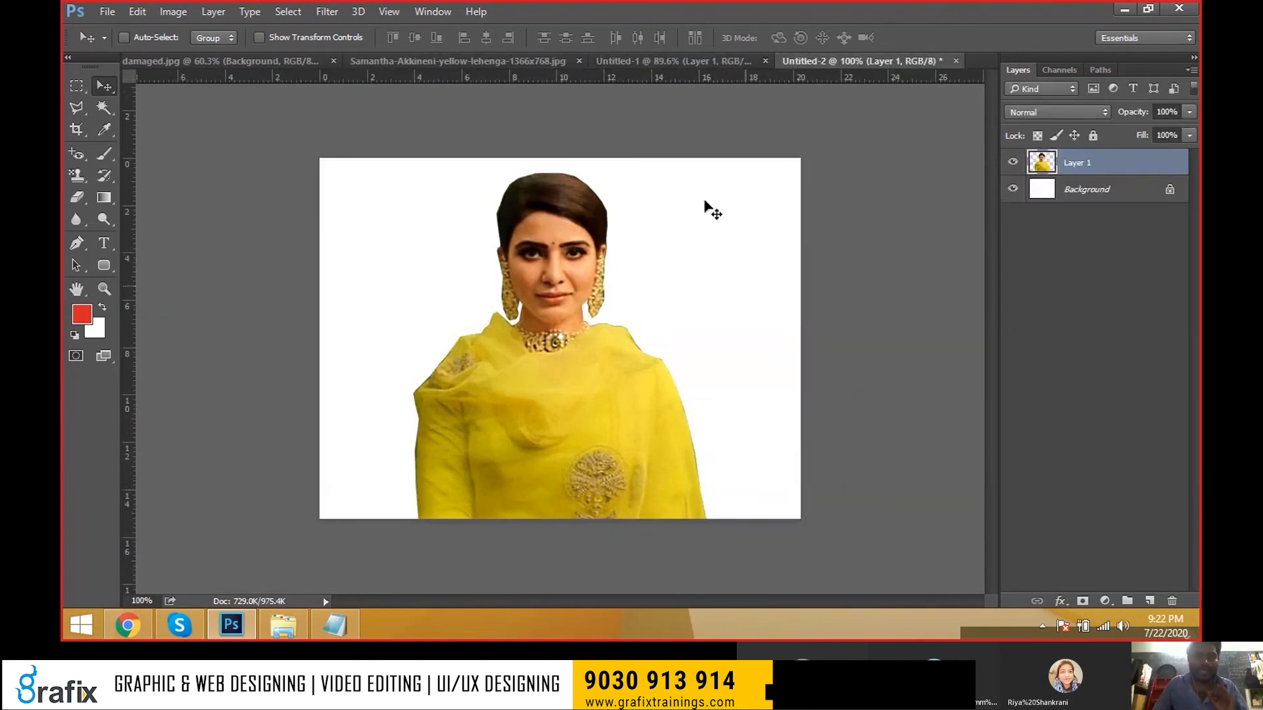
- Activate the Pattern Stamp Tool and choose the purple wavy pattern for it
right_click(78, 202)
right_click(77, 176)
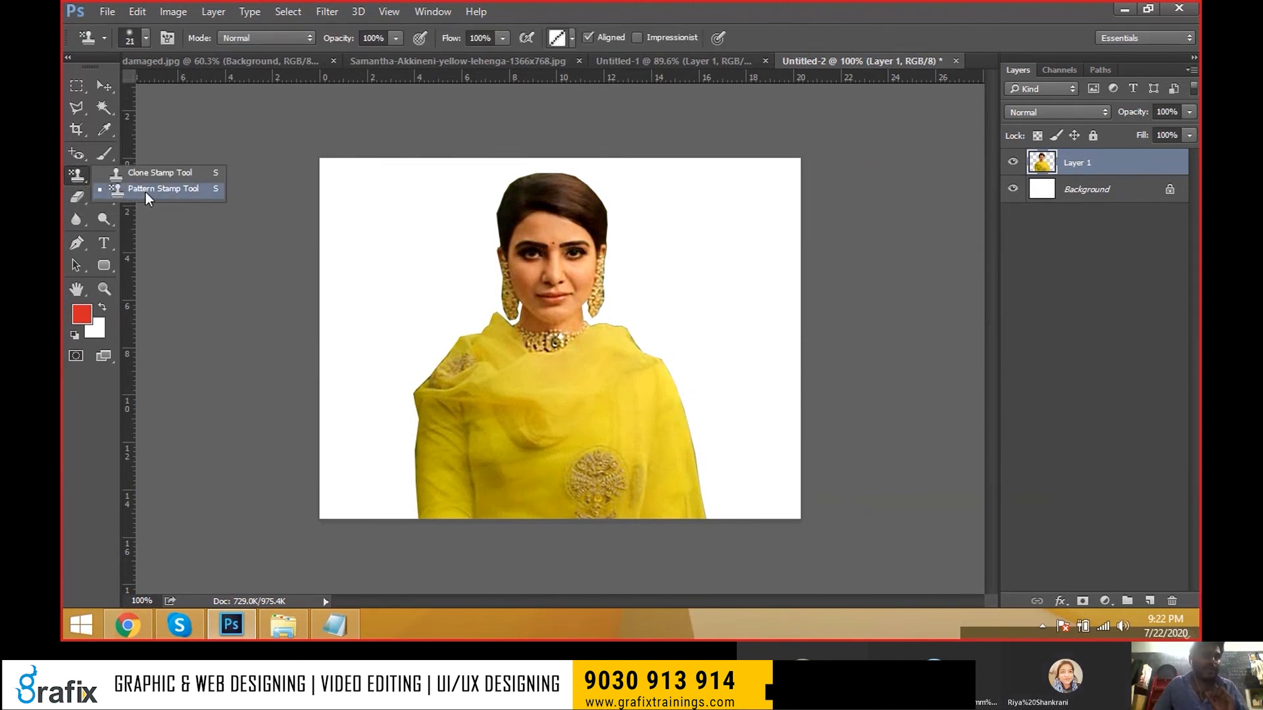
left_click(145, 192)
left_click(571, 37)
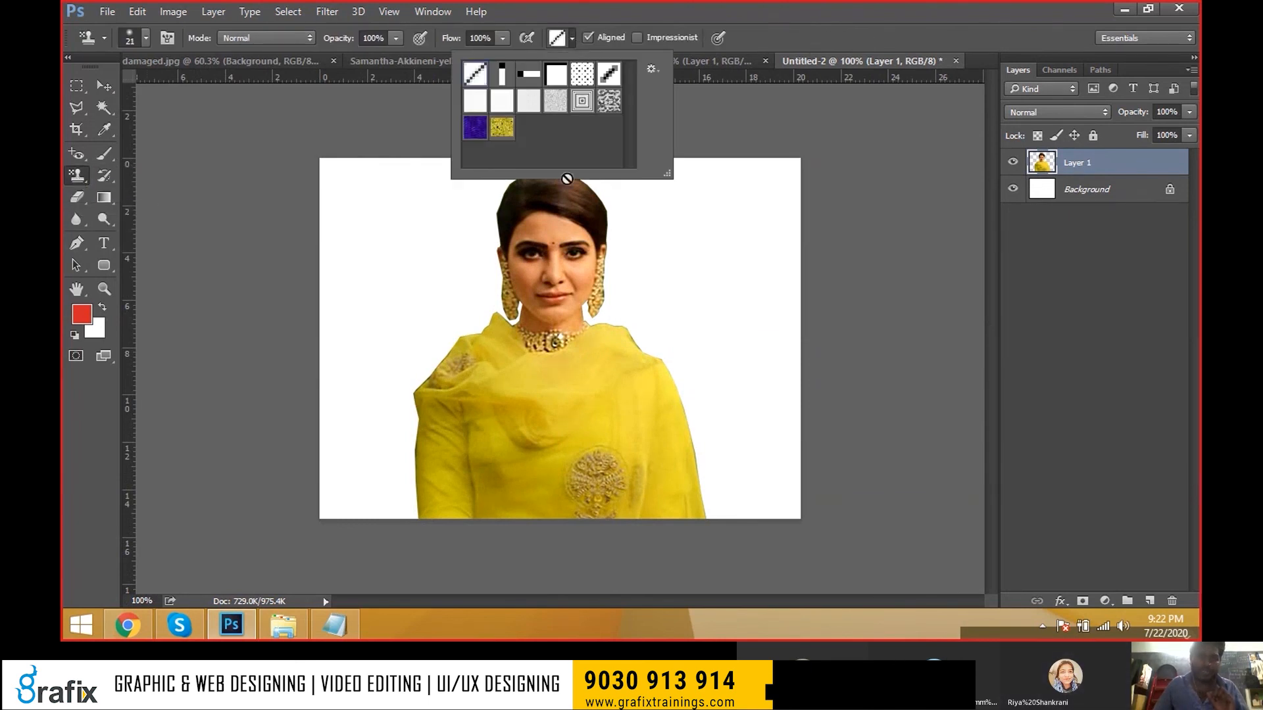
left_click(607, 105)
left_click(78, 175)
left_click(154, 196)
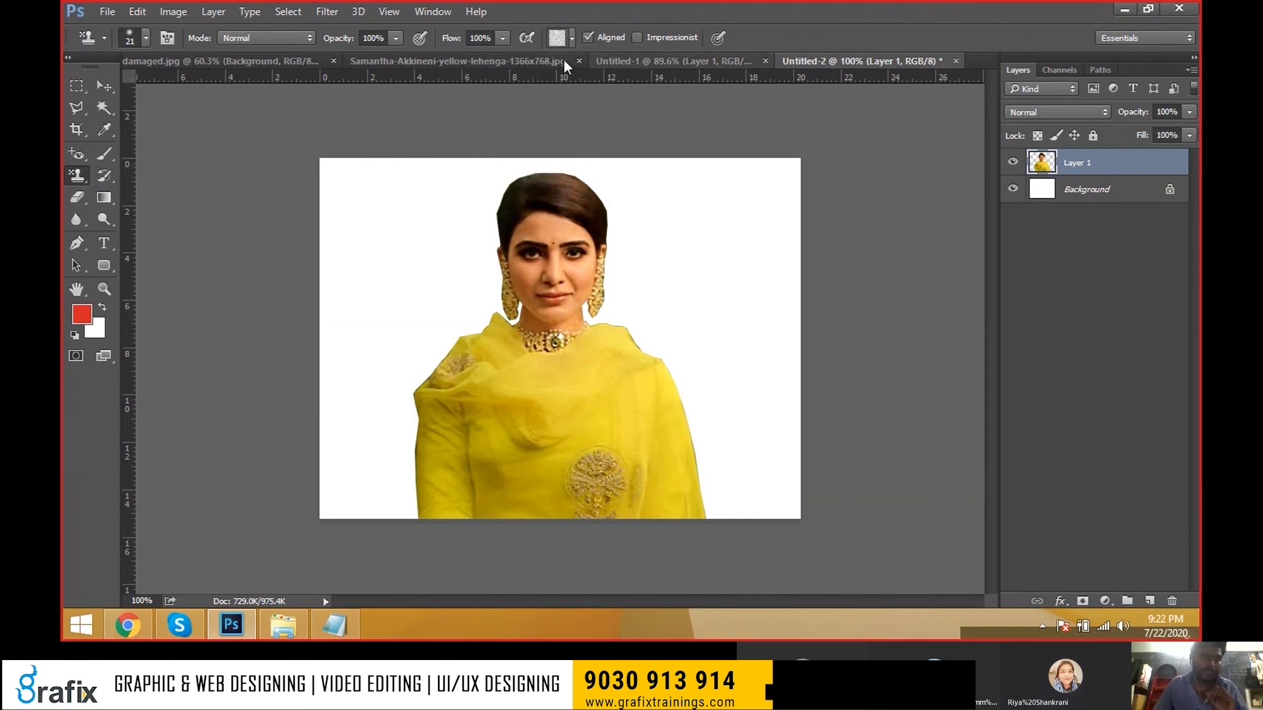
left_click(572, 37)
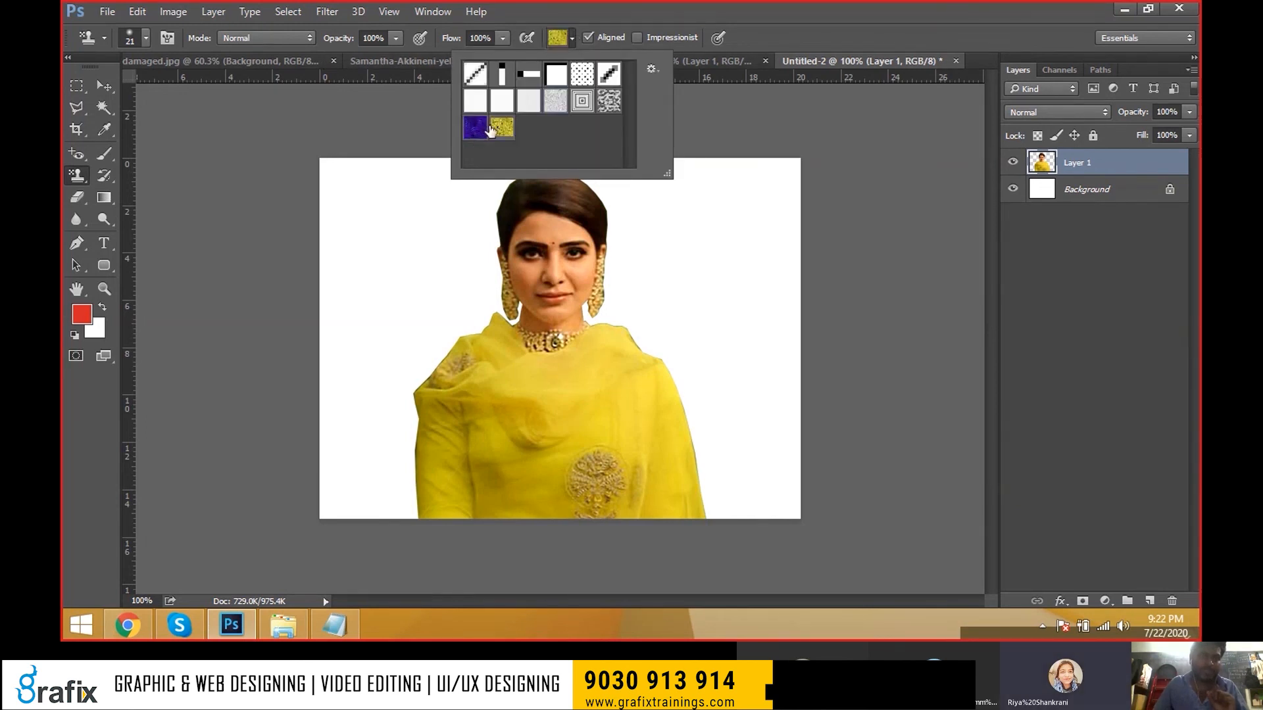
double_click(477, 129)
- Enlarge the stamp brush to 150 and paint the purple pattern over the whole Background layer of Untitled-2
key("bracketright")
key("bracketright")
key("bracketright")
key("bracketright")
key("bracketright")
key("bracketright")
key("bracketright")
key("bracketright")
key("bracketright")
key("bracketright")
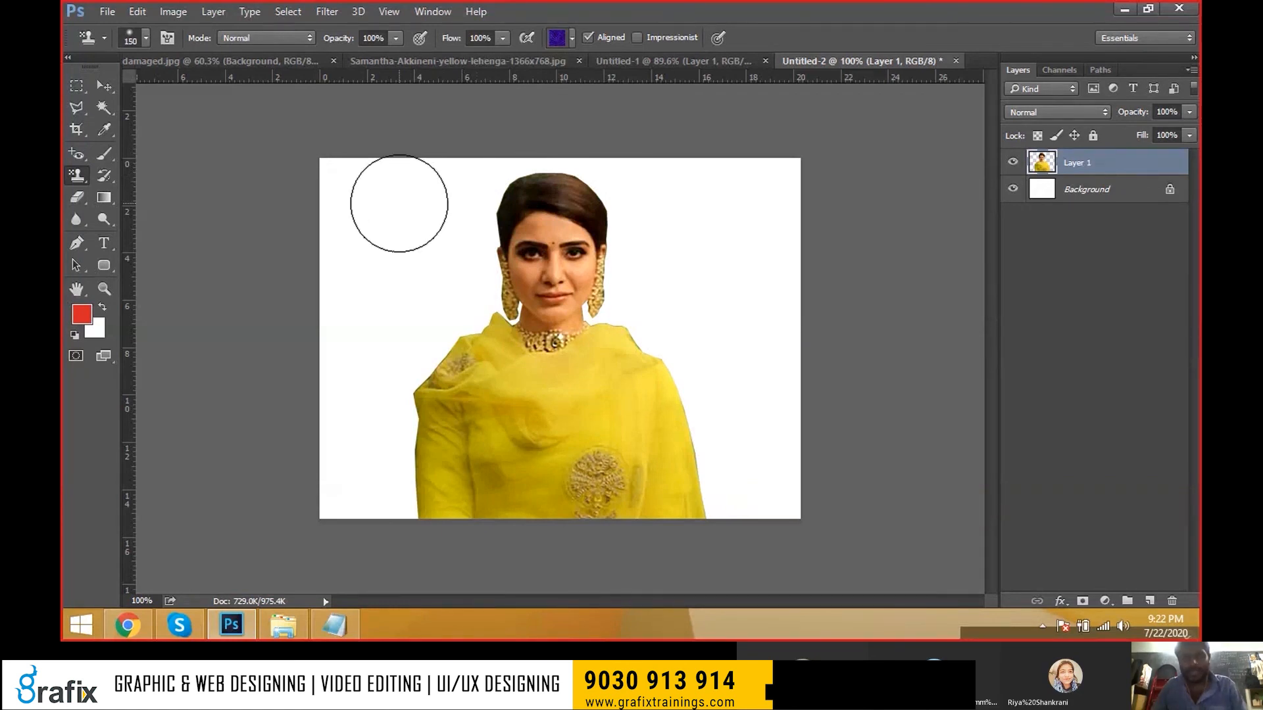
left_click(1082, 197)
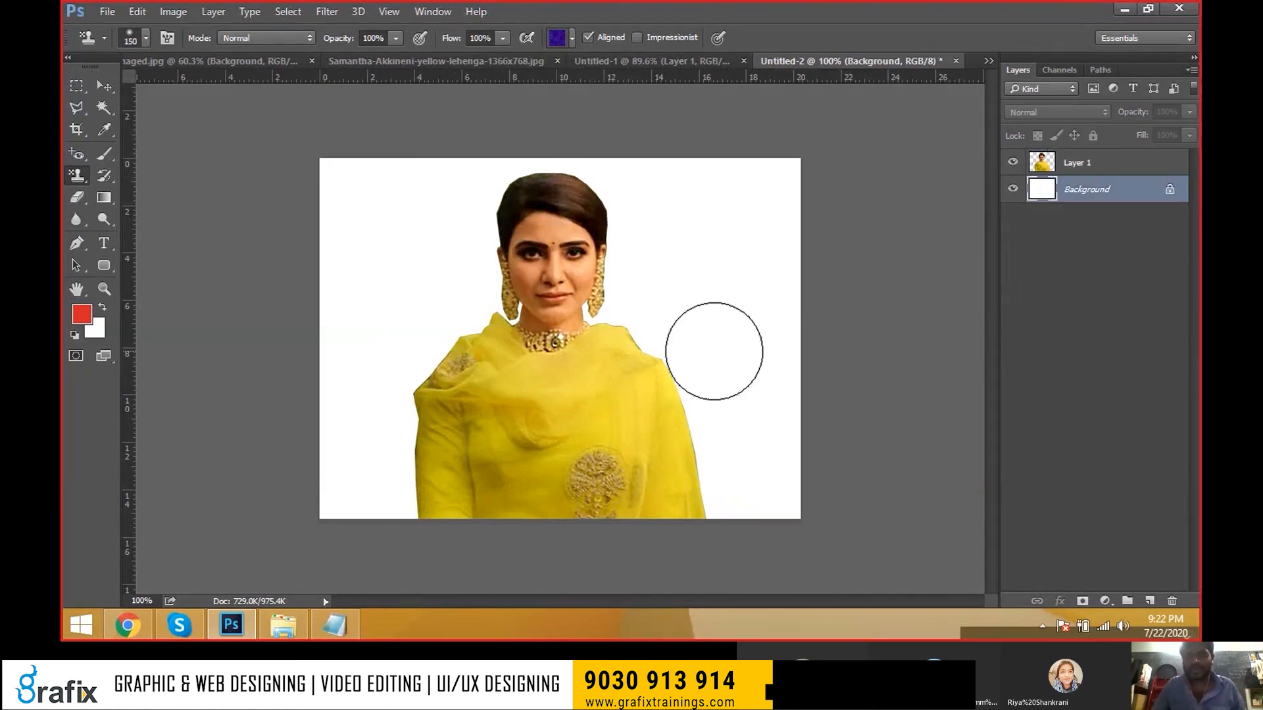
mouse_move(353, 245)
left_mouse_down()
mouse_move(358, 180)
mouse_move(885, 175)
mouse_move(175, 310)
mouse_move(349, 355)
mouse_move(459, 428)
mouse_move(908, 480)
mouse_move(726, 556)
mouse_move(336, 559)
mouse_move(944, 478)
mouse_move(465, 167)
mouse_move(658, 202)
mouse_move(654, 417)
left_mouse_up()
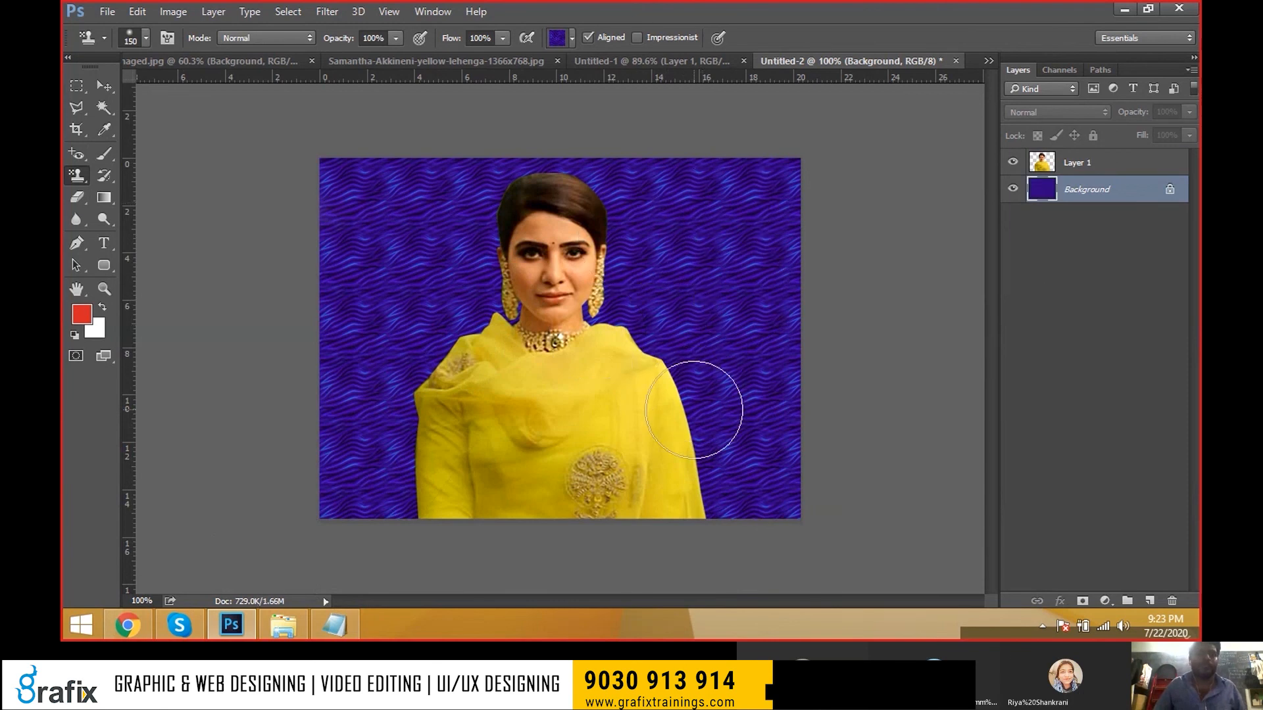
- Choose the yellow flower pattern and stamp it over the whole Background layer behind the woman
left_click(573, 39)
left_click(502, 127)
left_click(544, 197)
mouse_move(335, 184)
left_mouse_down()
mouse_move(471, 169)
mouse_move(874, 176)
mouse_move(265, 257)
mouse_move(177, 310)
mouse_move(767, 423)
mouse_move(309, 488)
left_mouse_up()
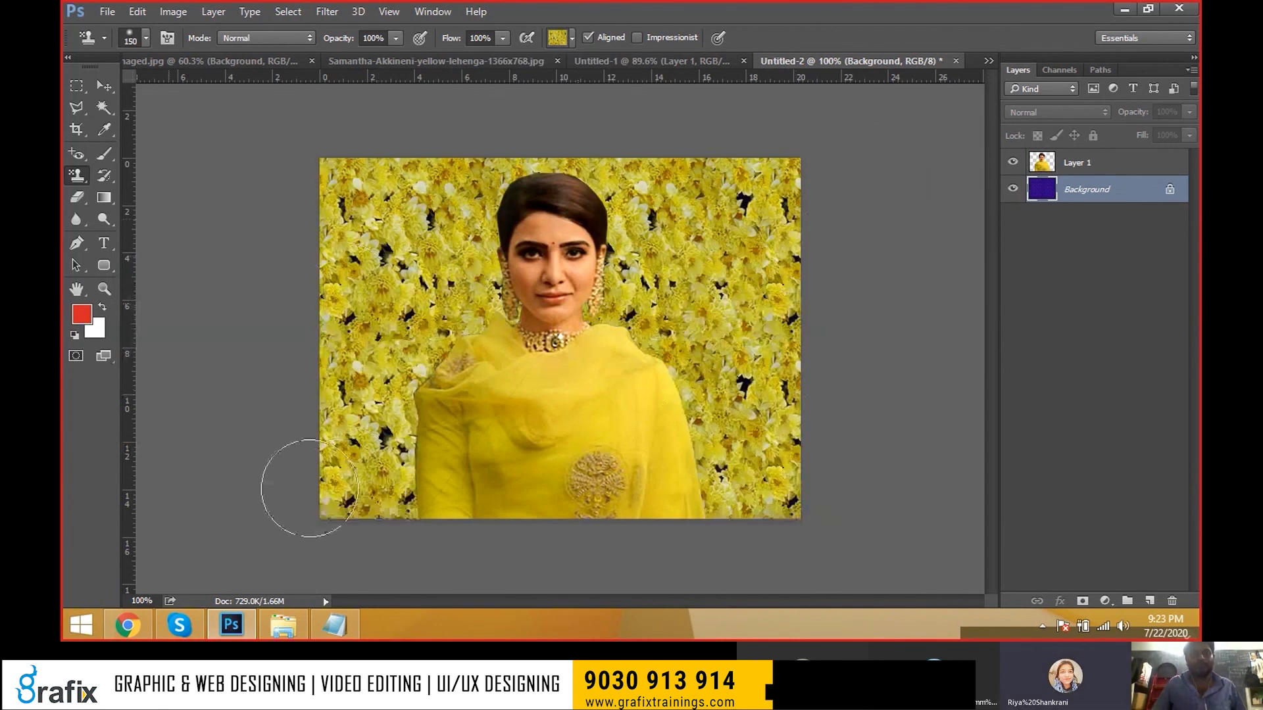
- Compare the red background in Untitled-1 with the flower-patterned background in Untitled-2
left_click(684, 61)
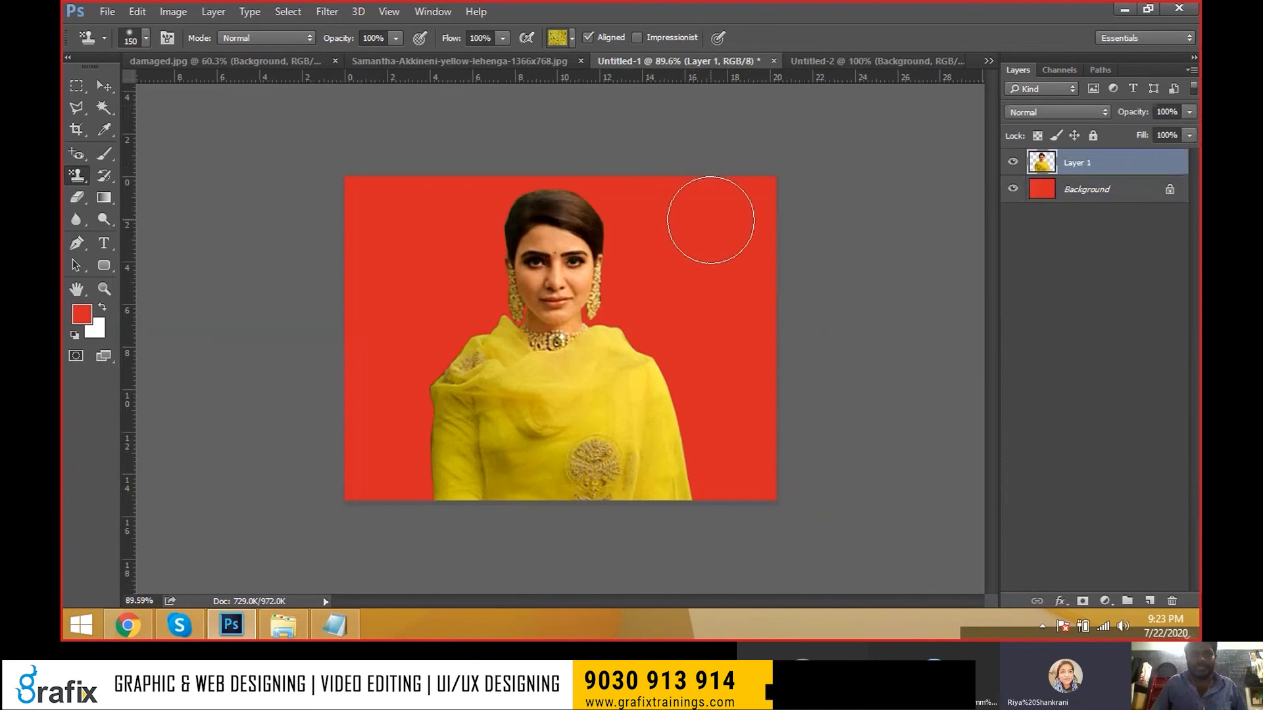
left_click(806, 65)
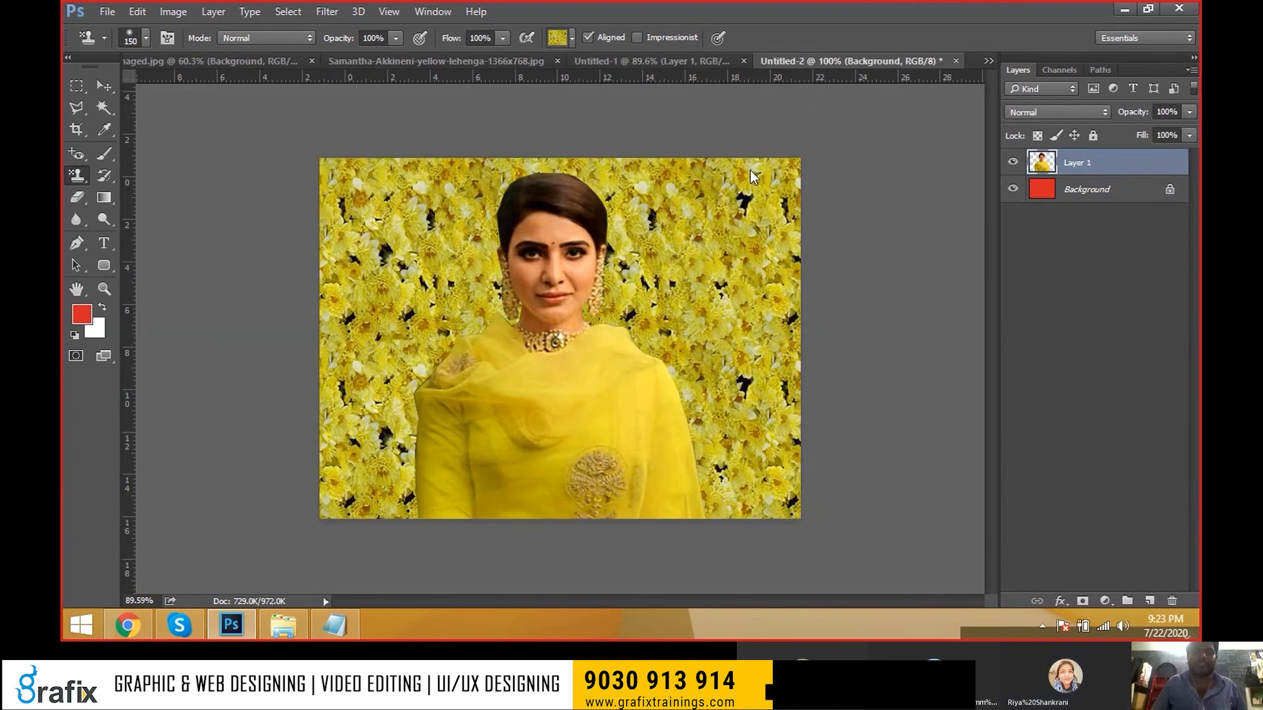
key("alt+bracketleft")
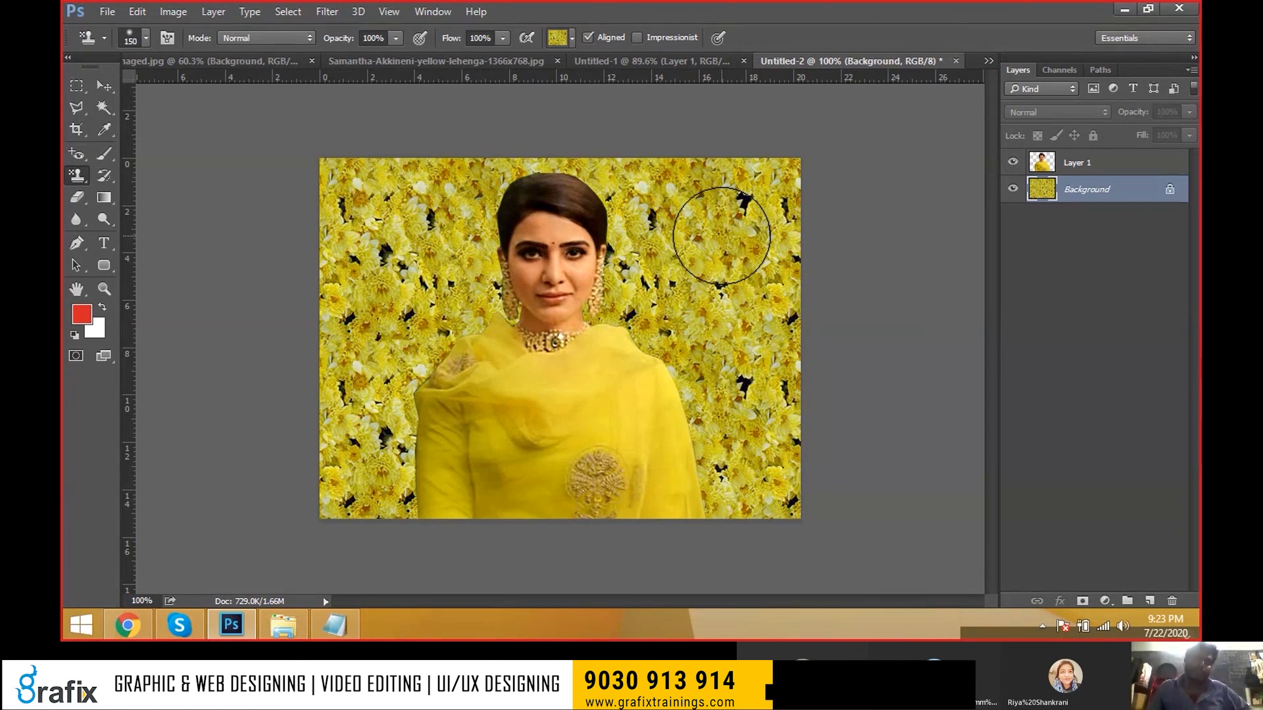
- Replace the Pattern Stamp Tool's current patterns with the Rock Patterns set
left_click(570, 38)
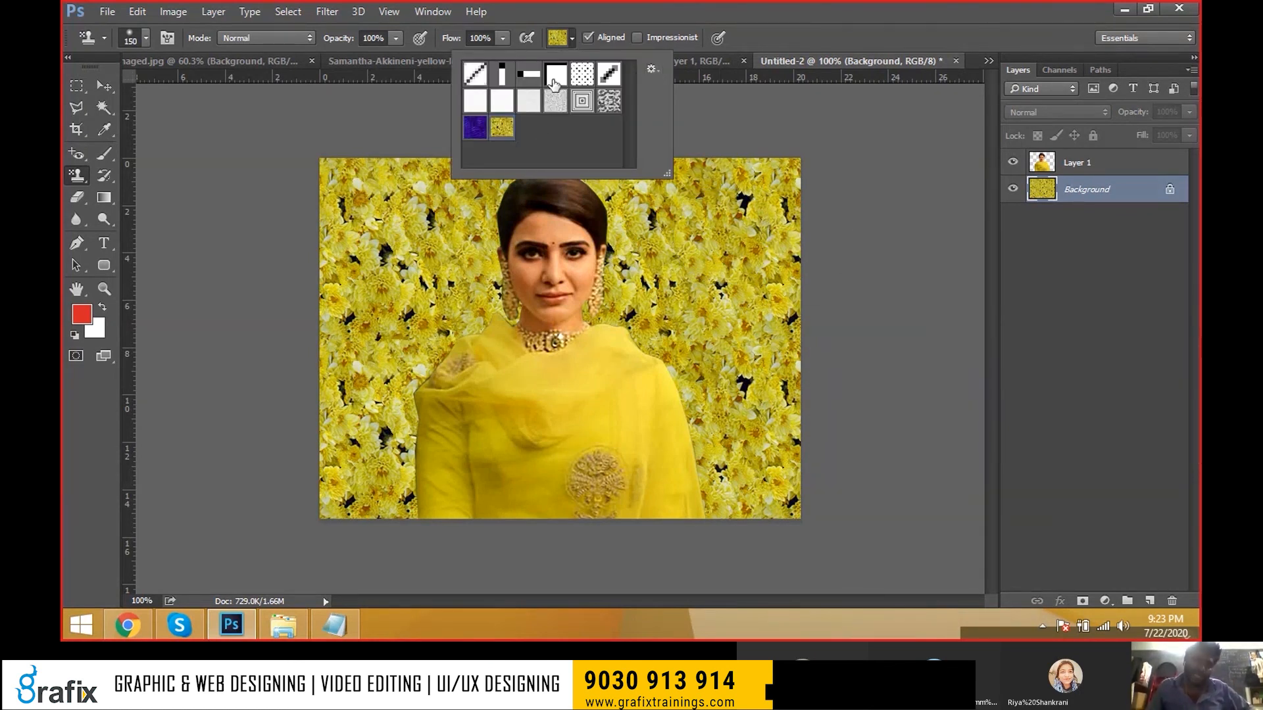
left_click(657, 70)
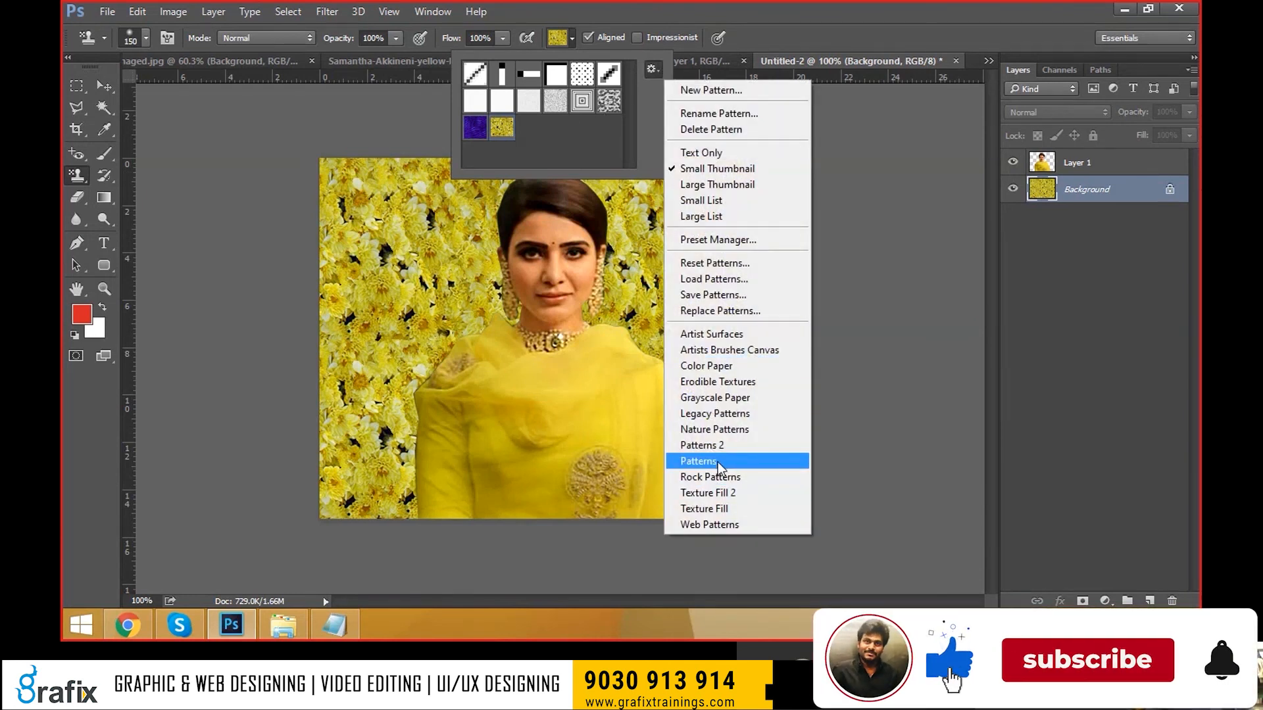
left_click(718, 479)
left_click(564, 243)
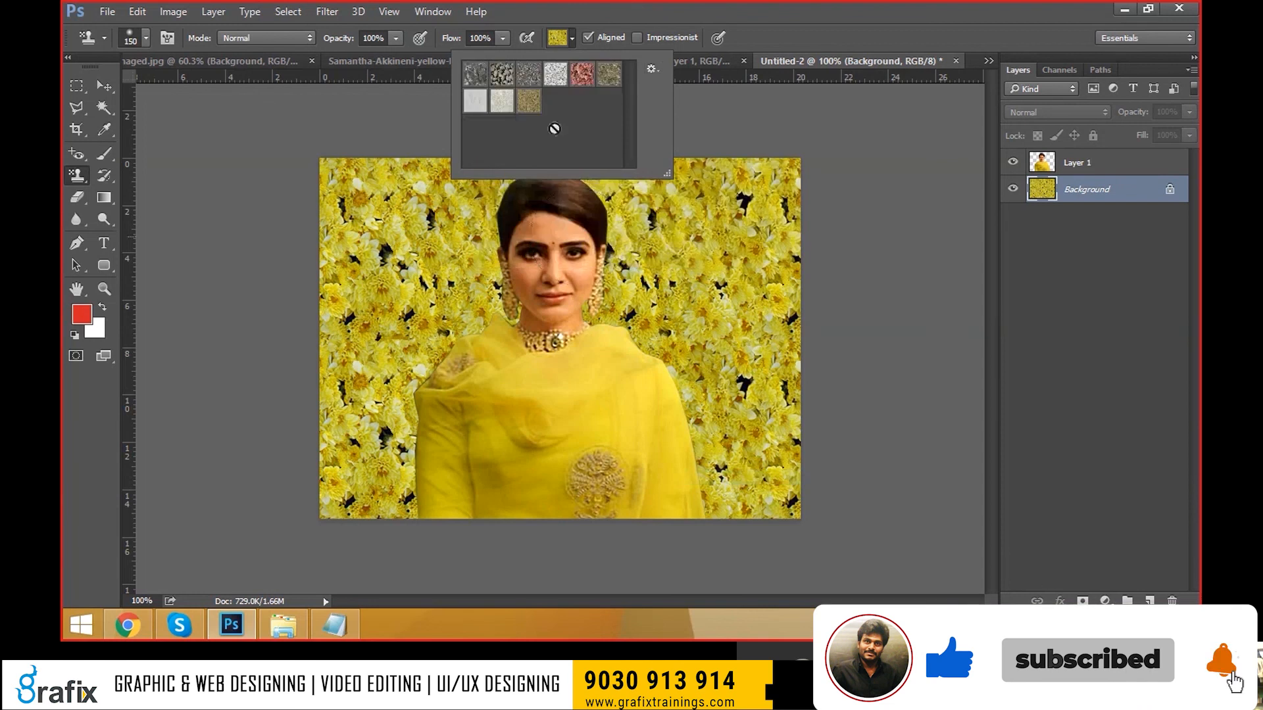
- Choose the red rock pattern and stamp it over the whole Background layer behind the woman
double_click(582, 79)
mouse_move(307, 175)
left_mouse_down()
mouse_move(746, 202)
mouse_move(259, 279)
mouse_move(175, 372)
mouse_move(358, 507)
mouse_move(934, 503)
left_mouse_up()
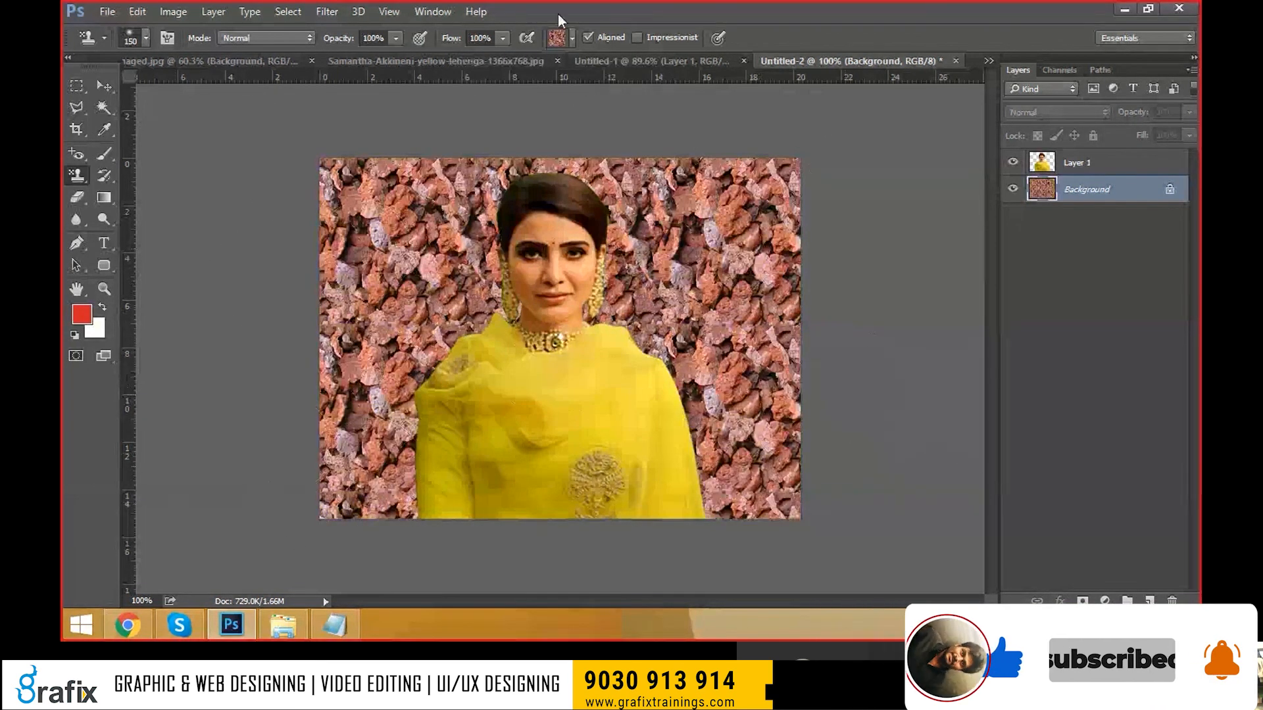
- Replace the Pattern Stamp Tool's Rock Patterns with the Patterns set
left_click(571, 38)
left_click(651, 70)
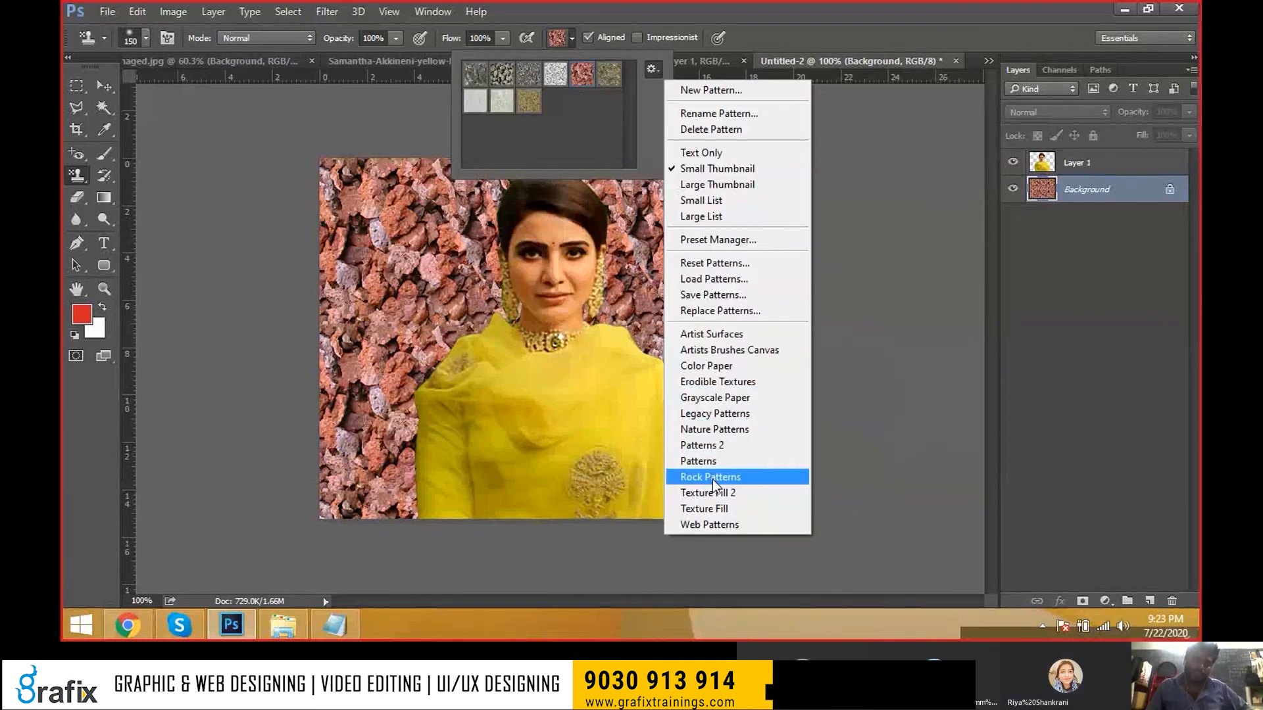
left_click(707, 461)
left_click(563, 245)
- Stamp the orange grid pattern over the Background layer, and cover it completely with the multicolored swirl pattern
double_click(513, 107)
mouse_move(411, 140)
left_mouse_down()
mouse_move(586, 140)
mouse_move(967, 254)
mouse_move(197, 414)
mouse_move(738, 436)
mouse_move(970, 497)
left_mouse_up()
left_click(572, 37)
double_click(555, 126)
mouse_move(417, 192)
left_mouse_down()
mouse_move(789, 243)
mouse_move(1076, 314)
mouse_move(631, 428)
mouse_move(886, 502)
left_mouse_up()
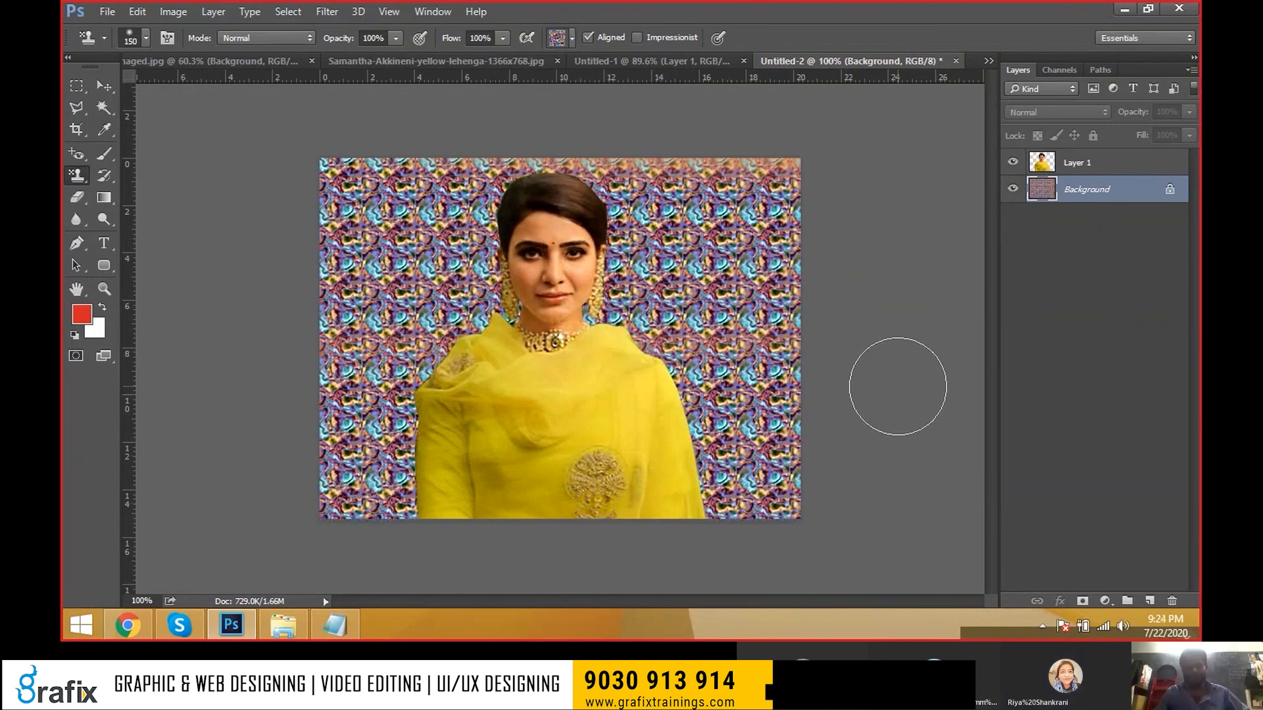
left_click_drag(879, 239, 671, 150)
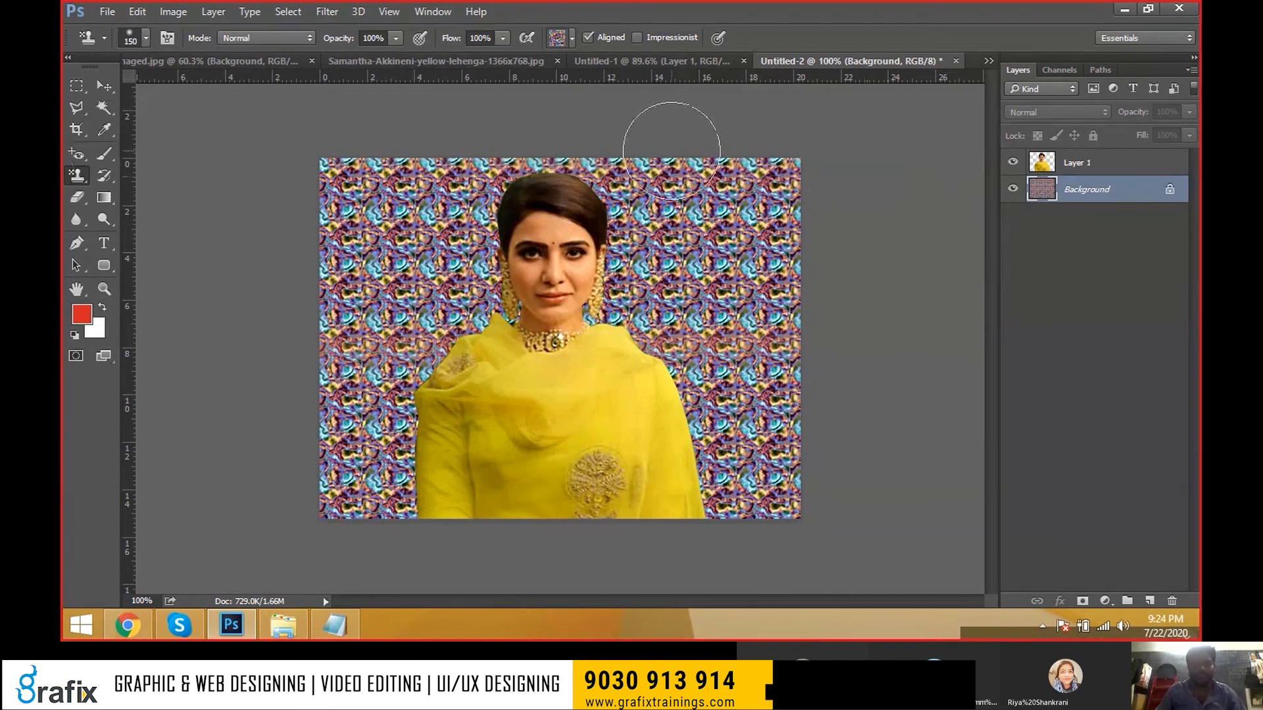
- Review the available stamp patterns and the tools grouped with the Red Eye, Clone Stamp and Pattern Stamp tools
left_click(77, 175)
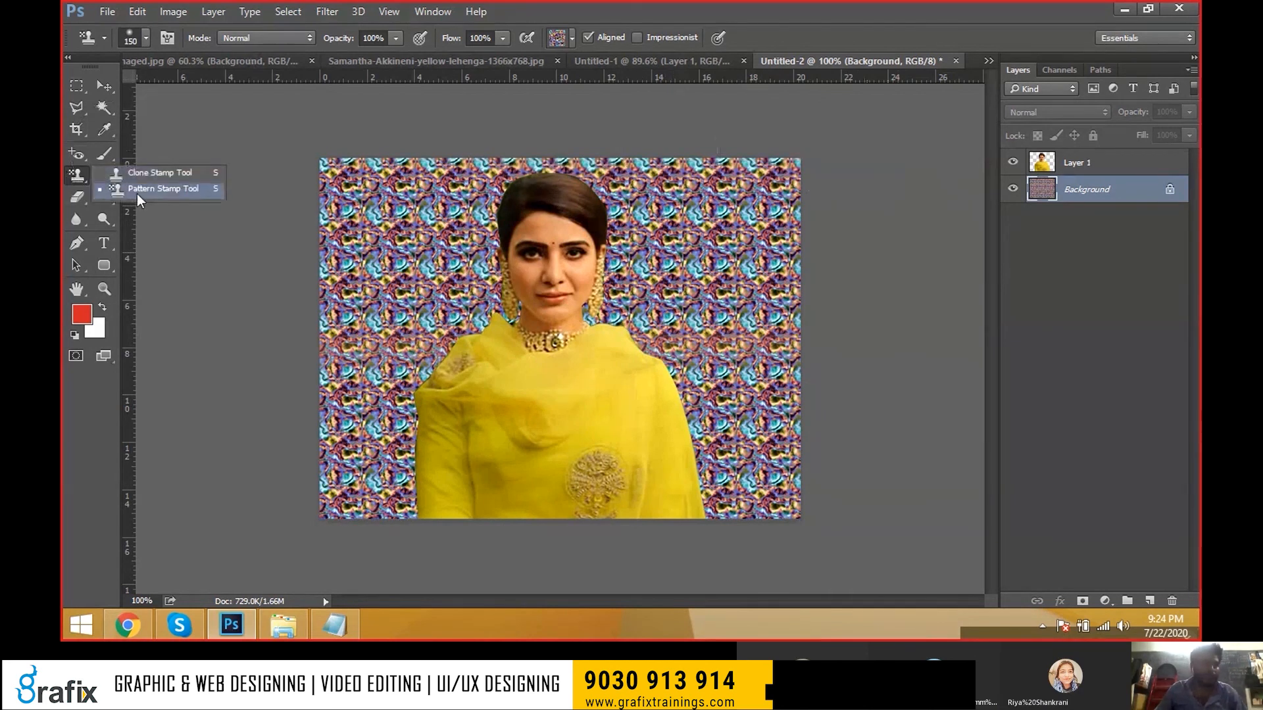
left_click(151, 189)
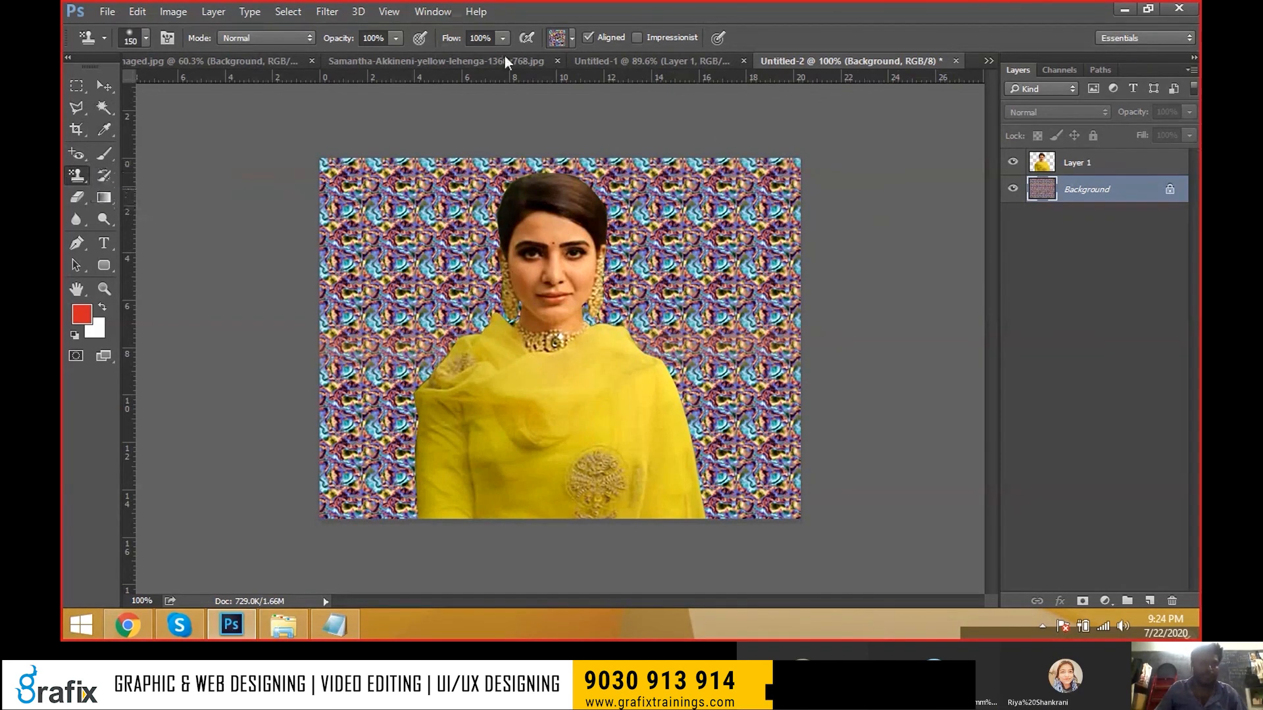
left_click(556, 38)
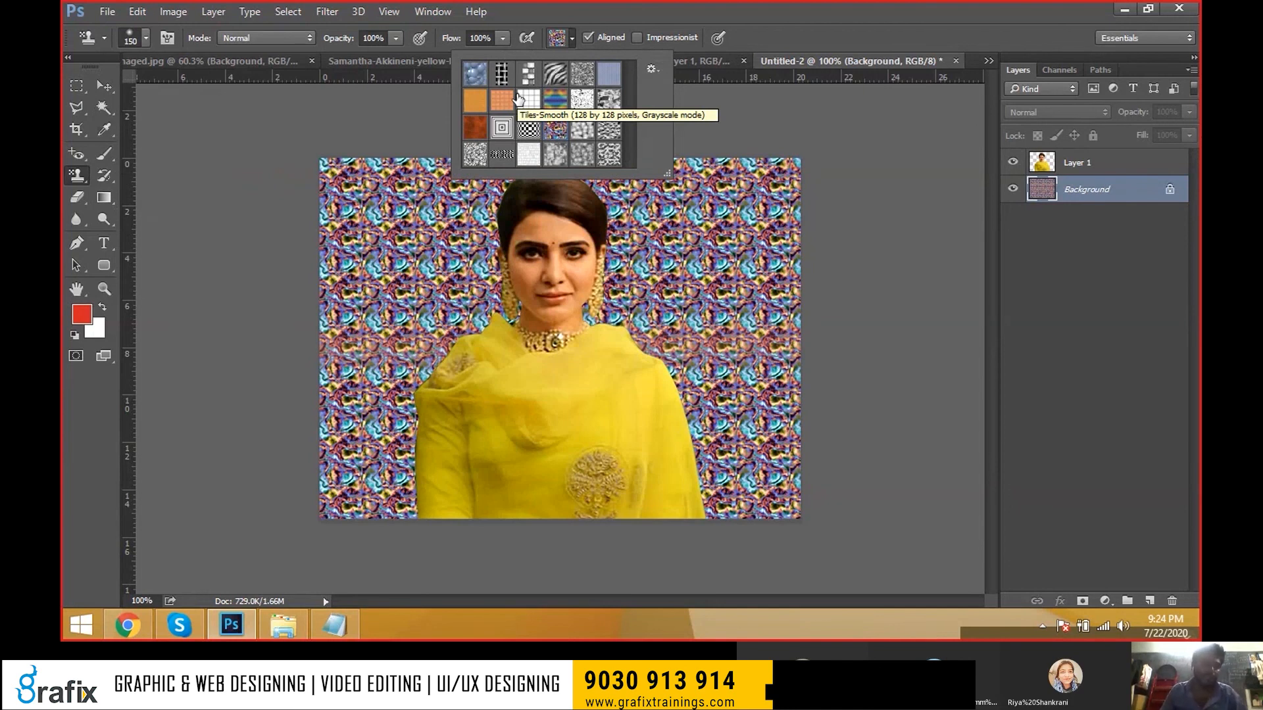
left_click(75, 176)
left_click(77, 155)
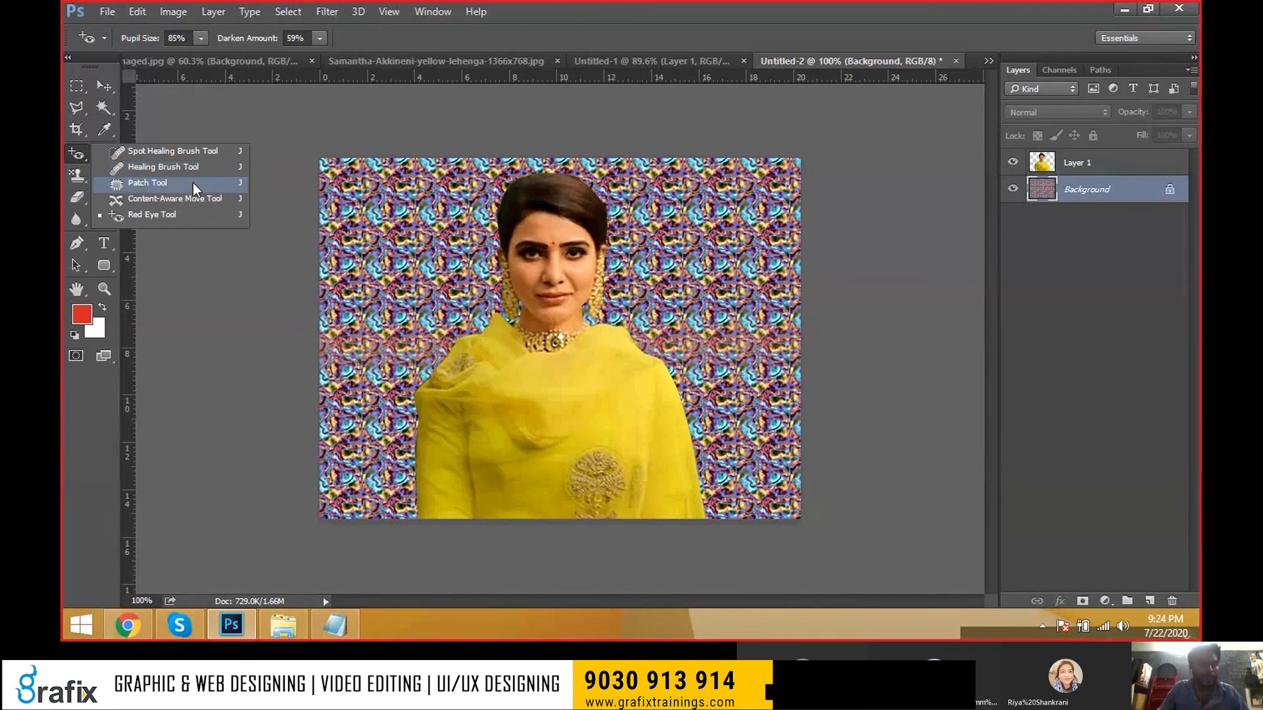
left_click(136, 215)
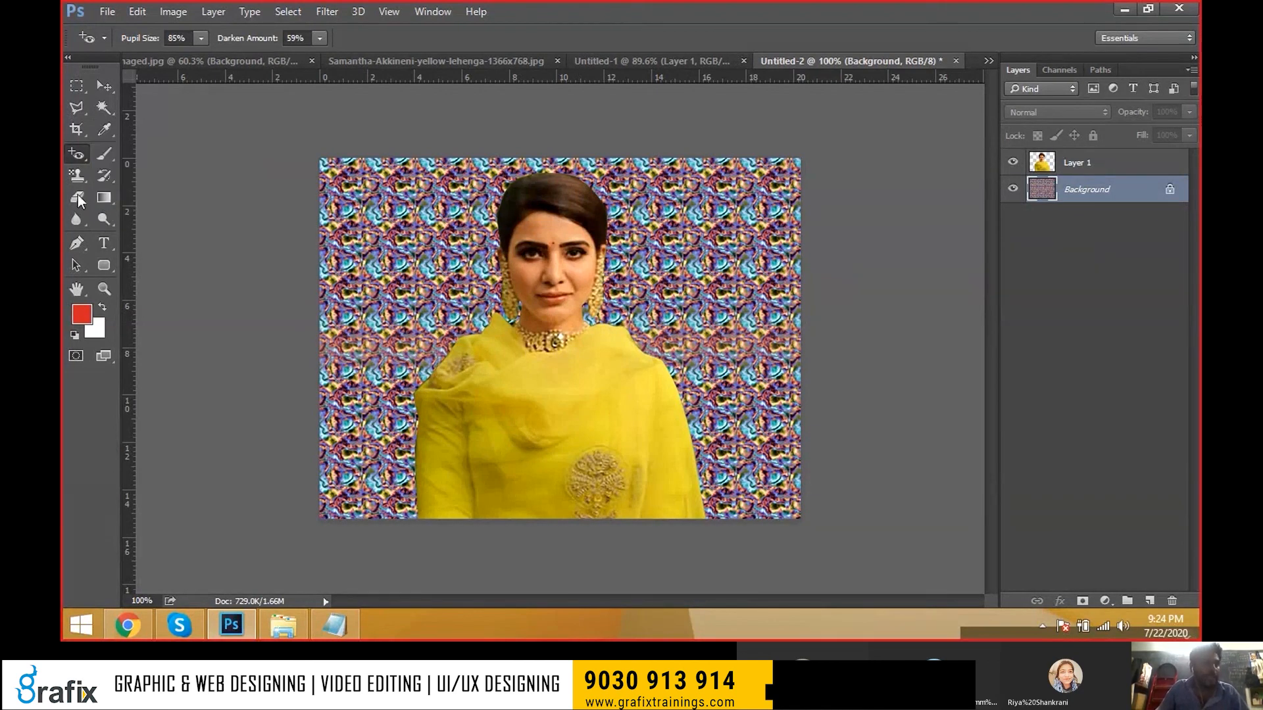
left_click(77, 174)
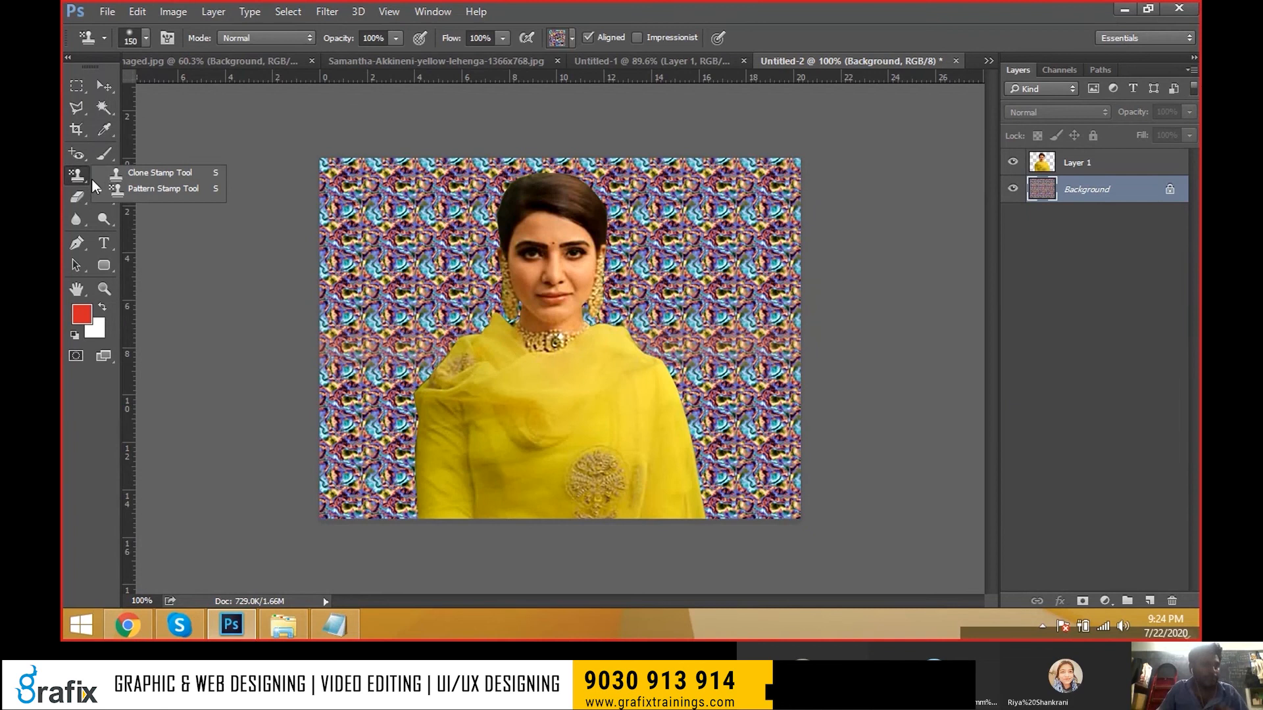
left_click(132, 174)
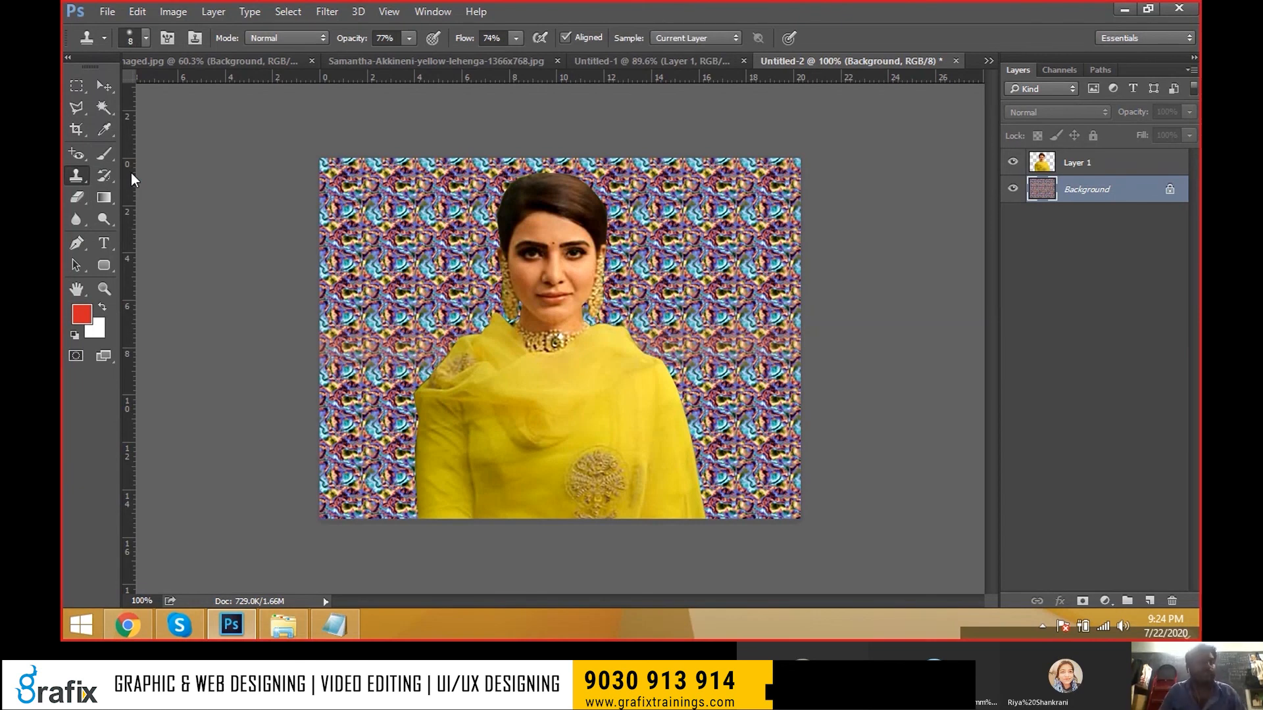
right_click(78, 184)
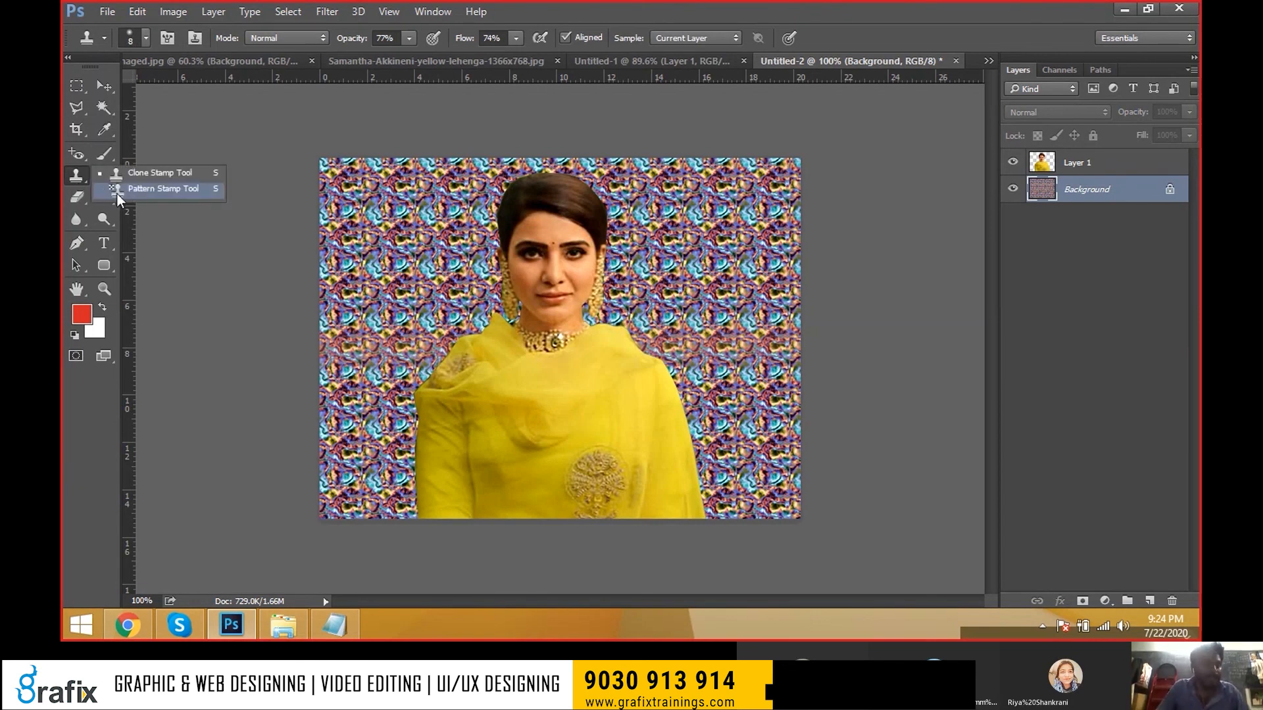
left_click(117, 189)
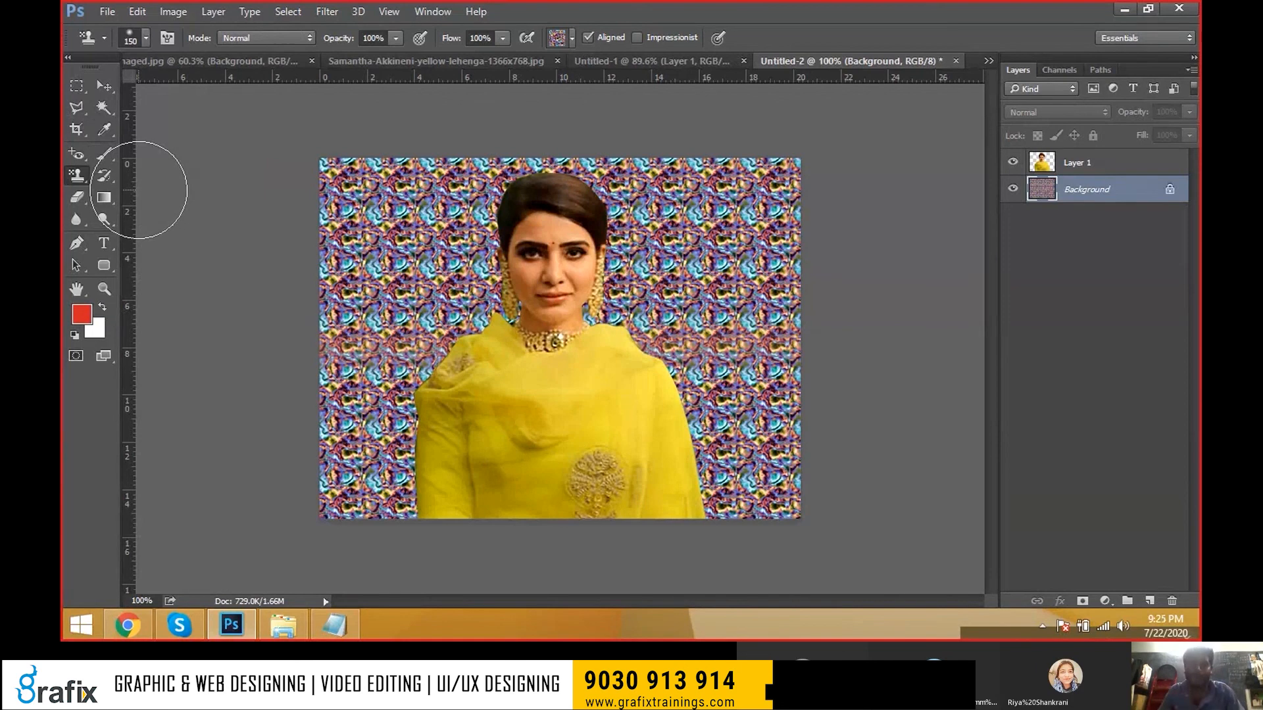
- Choose the black-and-white checkered pattern and stamp it over the whole Background layer behind the woman
left_click(572, 41)
left_click(536, 123)
mouse_move(338, 155)
left_mouse_down()
mouse_move(783, 133)
mouse_move(220, 296)
mouse_move(870, 359)
mouse_move(262, 445)
mouse_move(625, 513)
left_mouse_up()
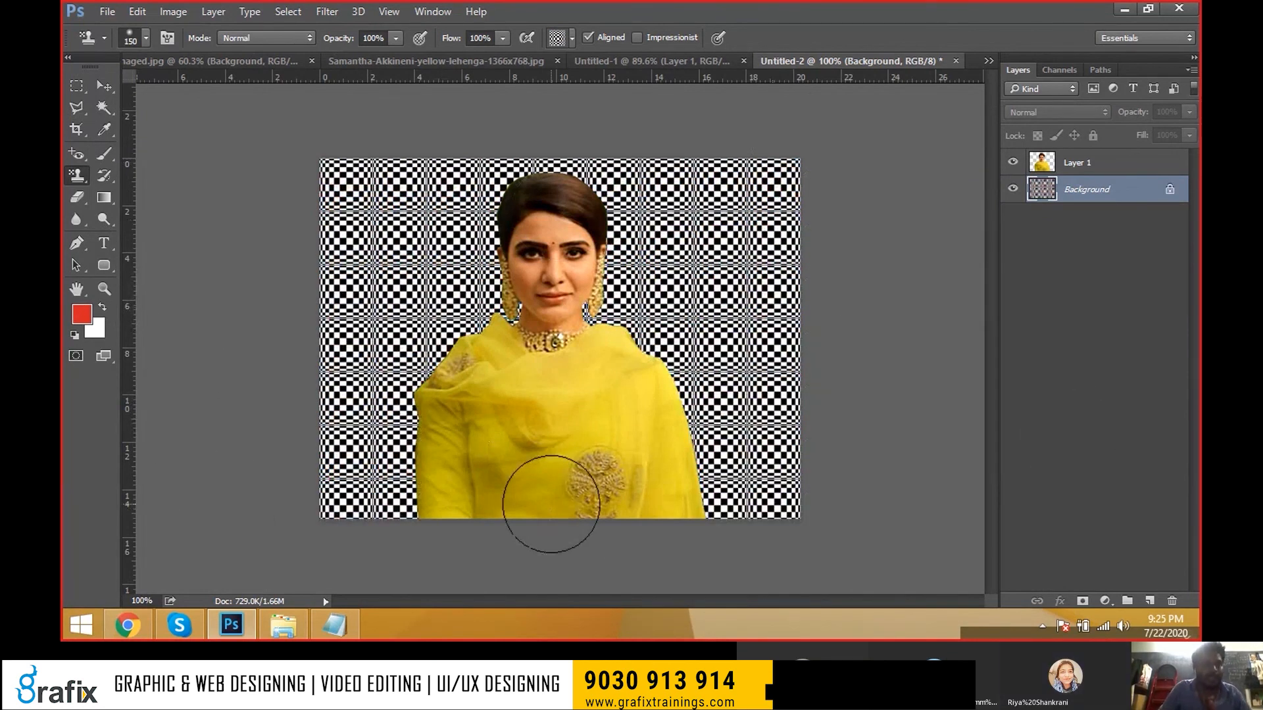